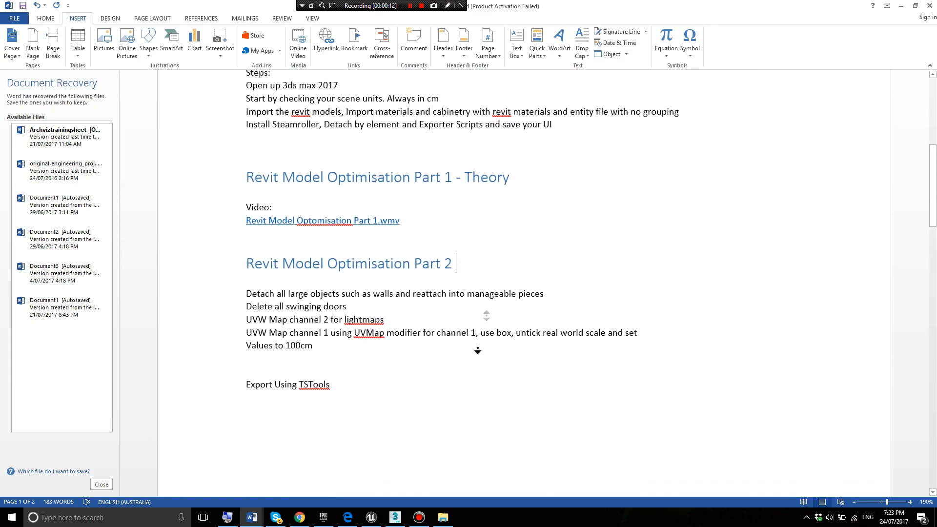
{"action": "middle_click", "coordinate": [477, 348]}
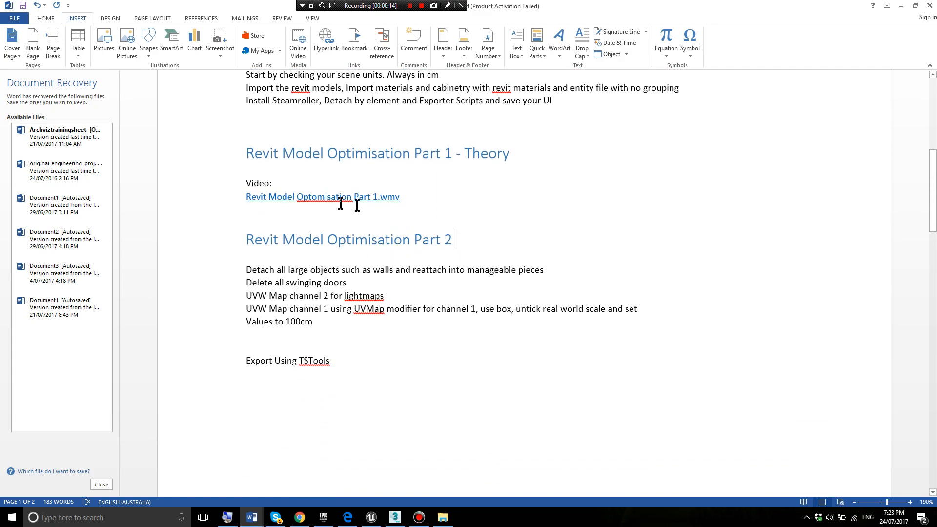
{"action": "left_click_drag", "start_coordinate": [336, 221], "coordinate": [420, 194]}
{"action": "left_click", "coordinate": [266, 210]}
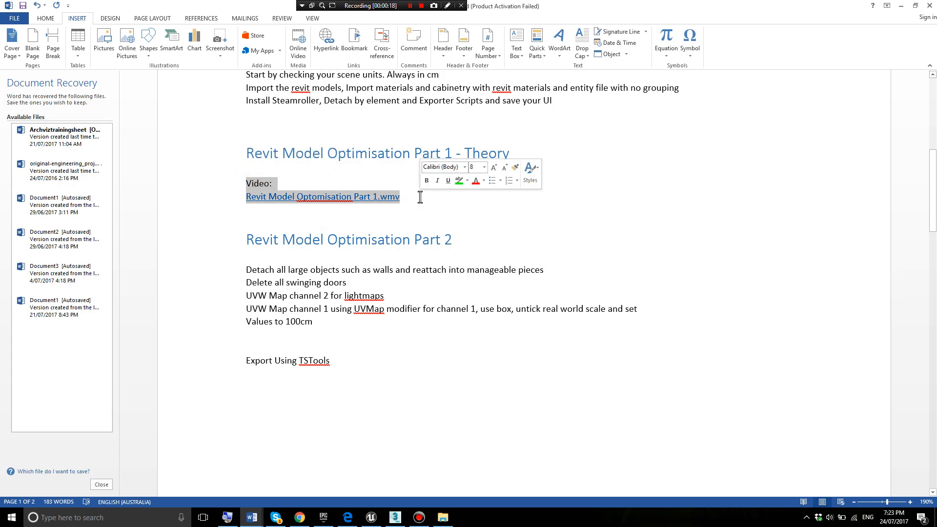
{"action": "left_click", "coordinate": [422, 194]}
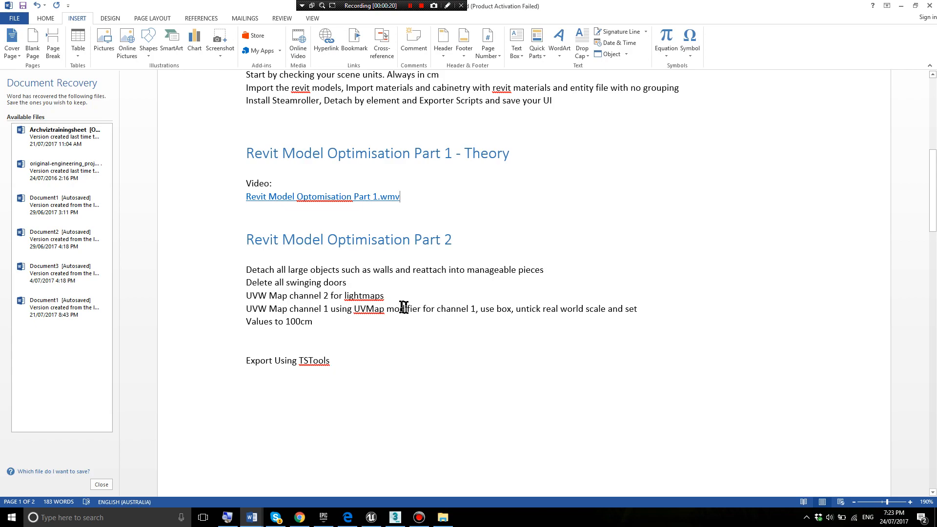
{"action": "middle_click", "coordinate": [390, 290]}
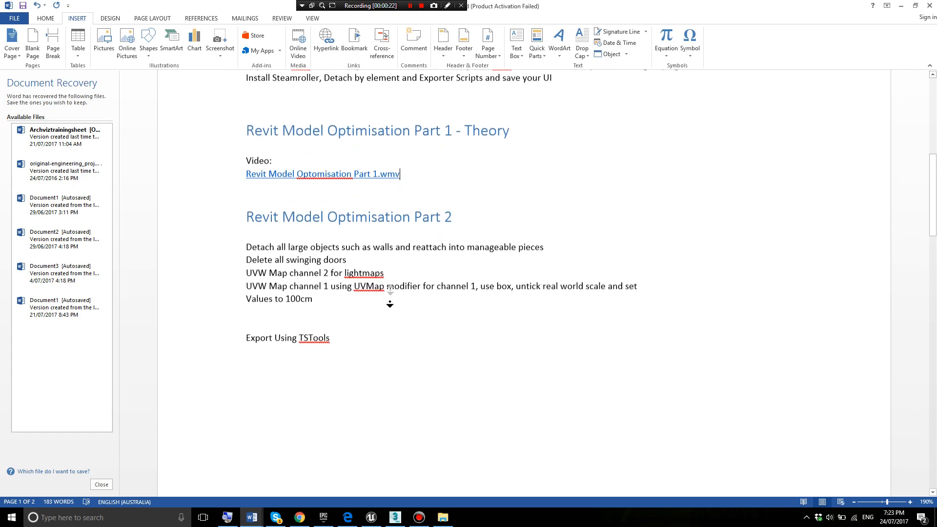
- Close the document recovery list and remove the blank lines above the "Export Using TSTools" line
{"action": "left_click", "coordinate": [102, 484]}
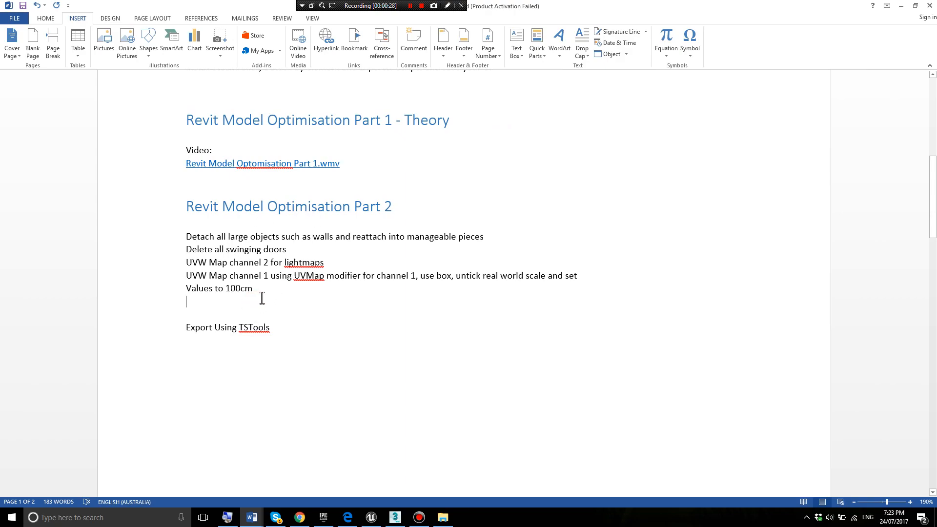
{"action": "key", "text": "Delete"}
{"action": "key", "text": "Delete"}
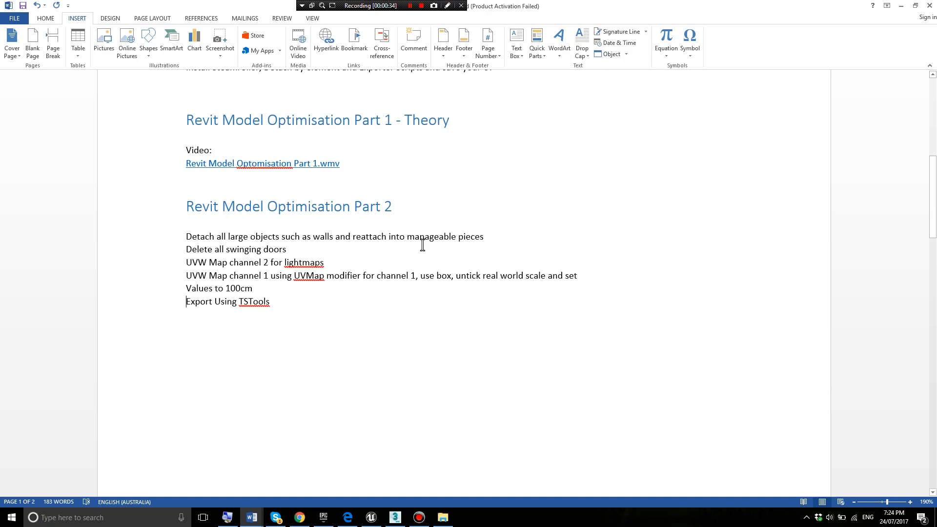
- Switch to 3ds Max and unhide all the cladding objects inside the Cladding layer
{"action": "key", "text": "alt+Tab"}
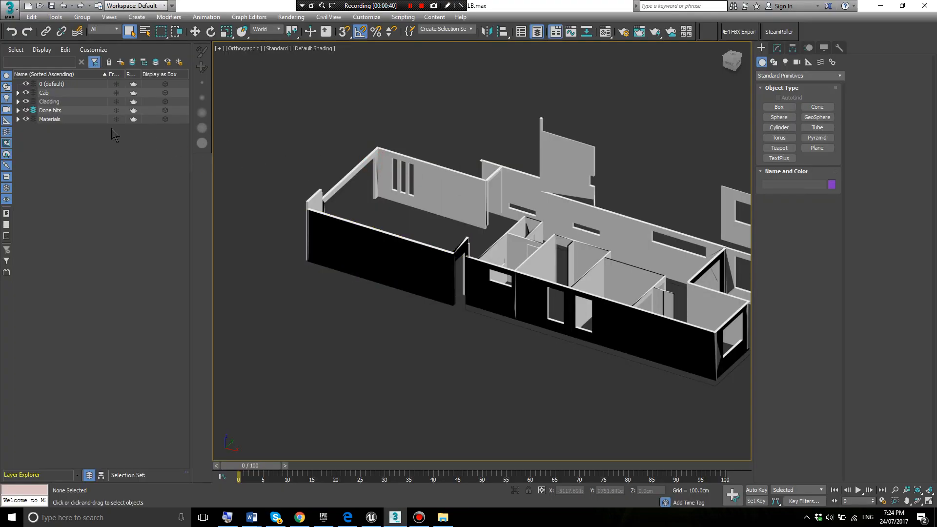
{"action": "key", "text": "super"}
{"action": "key", "text": "super"}
{"action": "left_click", "coordinate": [18, 111]}
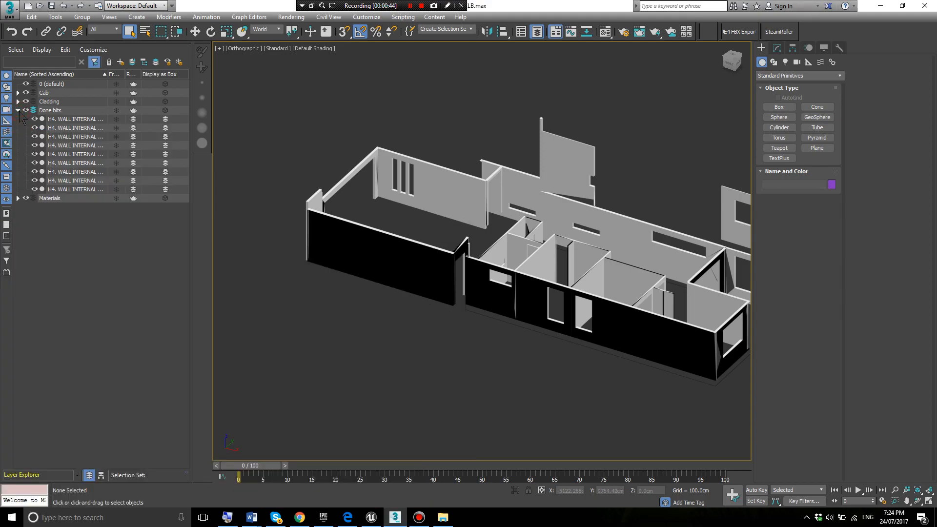
{"action": "left_click", "coordinate": [18, 101]}
{"action": "left_click", "coordinate": [34, 110]}
{"action": "left_click", "coordinate": [59, 233]}
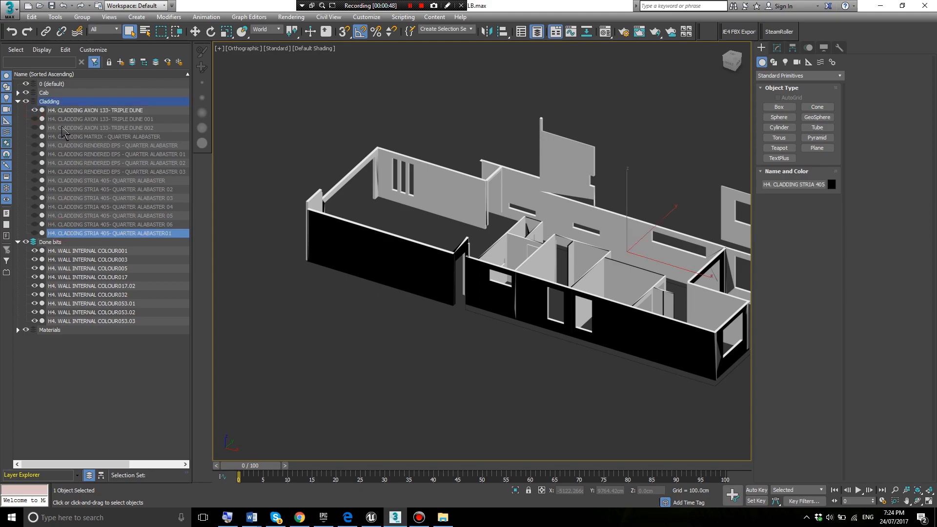
{"action": "left_click", "coordinate": [64, 119], "text": "shift"}
{"action": "left_click", "coordinate": [34, 119]}
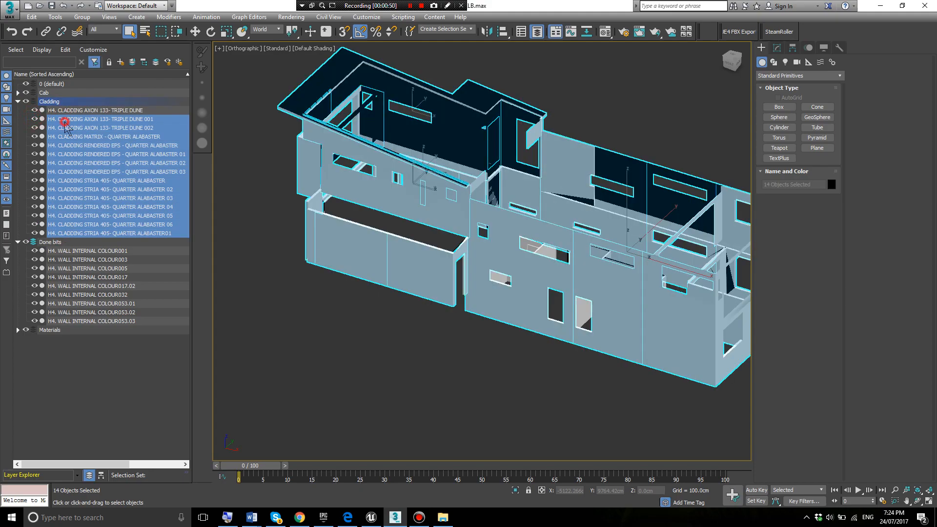
- Collapse and hide the Cladding layer, and select the wall H4. WALL INTERNAL COLOUR001 in the Done bits layer
{"action": "left_click", "coordinate": [18, 101]}
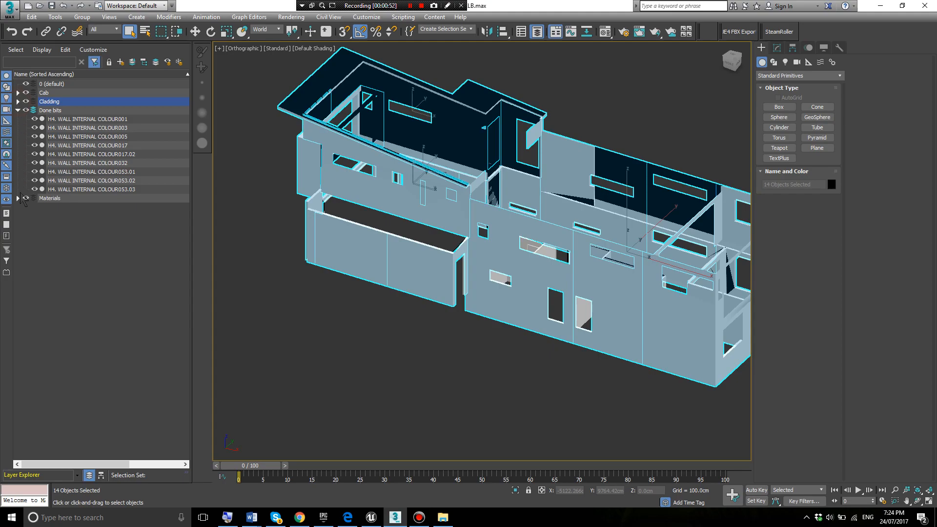
{"action": "left_click", "coordinate": [26, 102]}
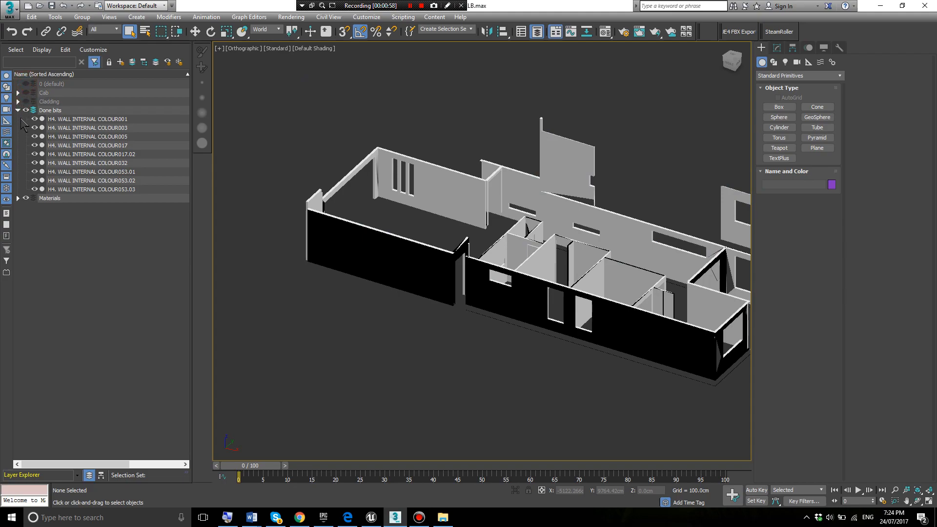
{"action": "left_click", "coordinate": [88, 119]}
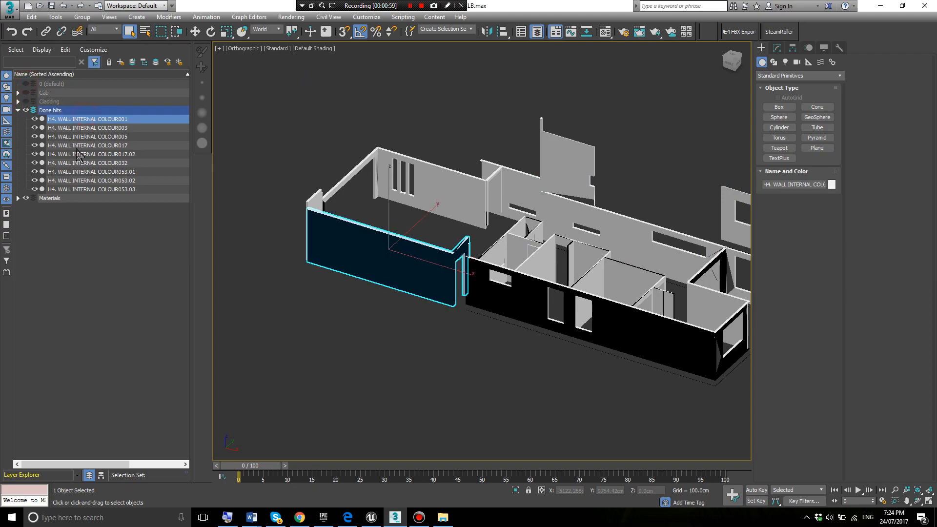
- Unhide the internal wall objects from H4. WALL INTERNAL COLOUR020 through COLOUR749 in the Materials layer and clear the selection
{"action": "left_click", "coordinate": [18, 201]}
{"action": "scroll", "coordinate": [90, 338], "scroll_direction": "down", "scroll_amount": 15}
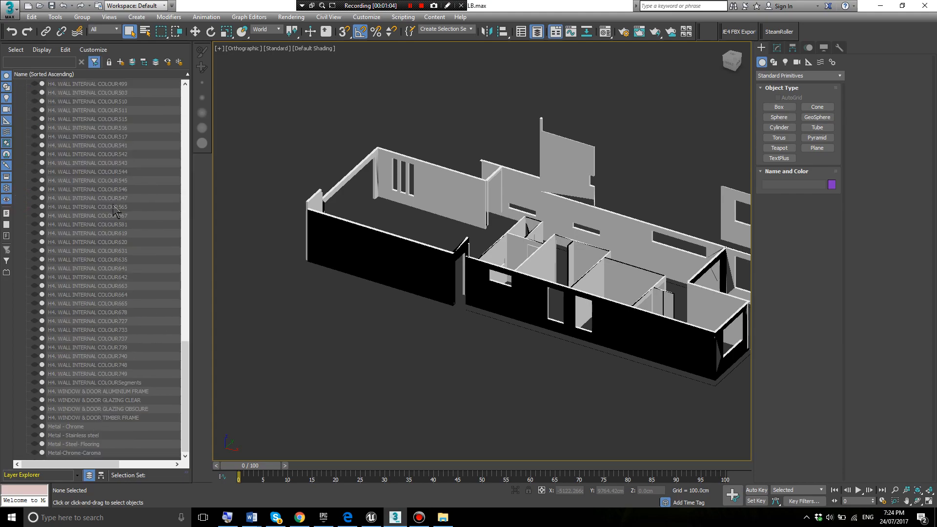
{"action": "scroll", "coordinate": [121, 162], "scroll_direction": "up", "scroll_amount": 20}
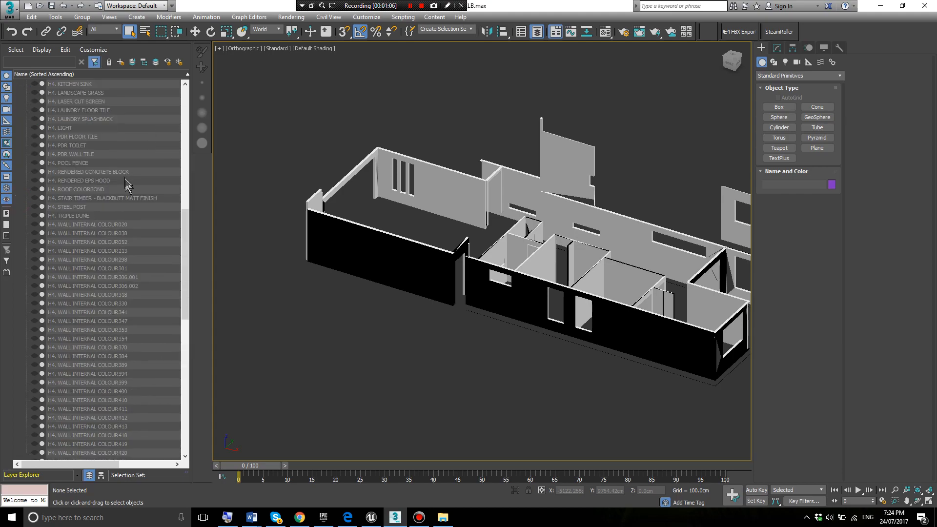
{"action": "left_click", "coordinate": [127, 233]}
{"action": "left_click", "coordinate": [118, 225]}
{"action": "scroll", "coordinate": [137, 293], "scroll_direction": "down", "scroll_amount": 20}
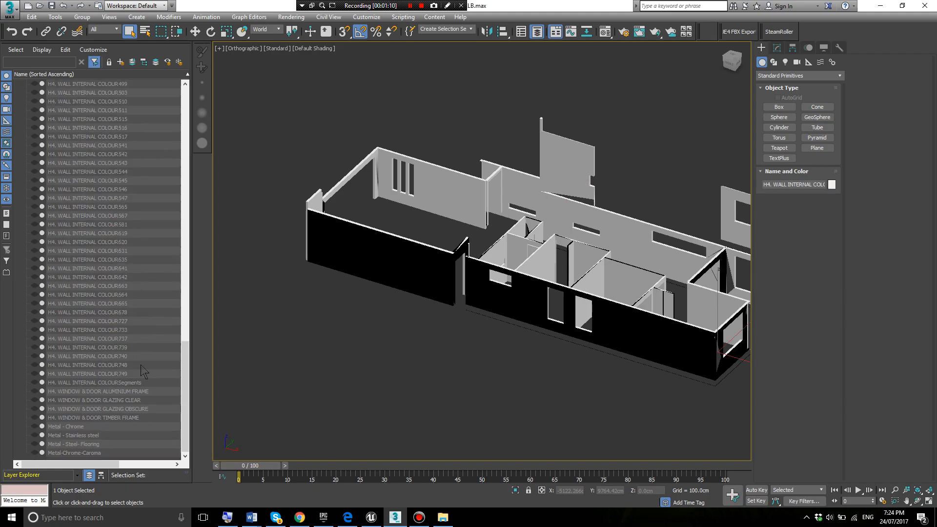
{"action": "left_click", "coordinate": [136, 374], "text": "shift"}
{"action": "left_click", "coordinate": [35, 375]}
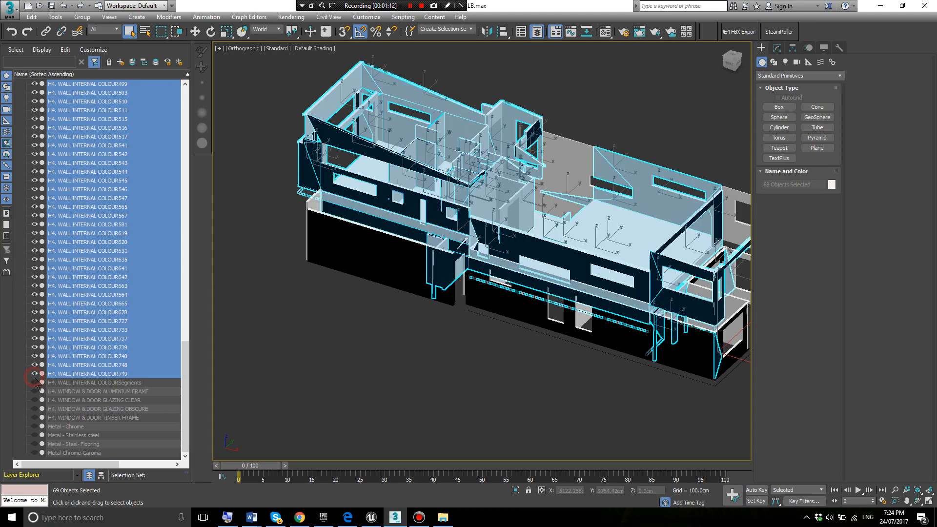
{"action": "scroll", "coordinate": [83, 322], "scroll_direction": "up", "scroll_amount": 20}
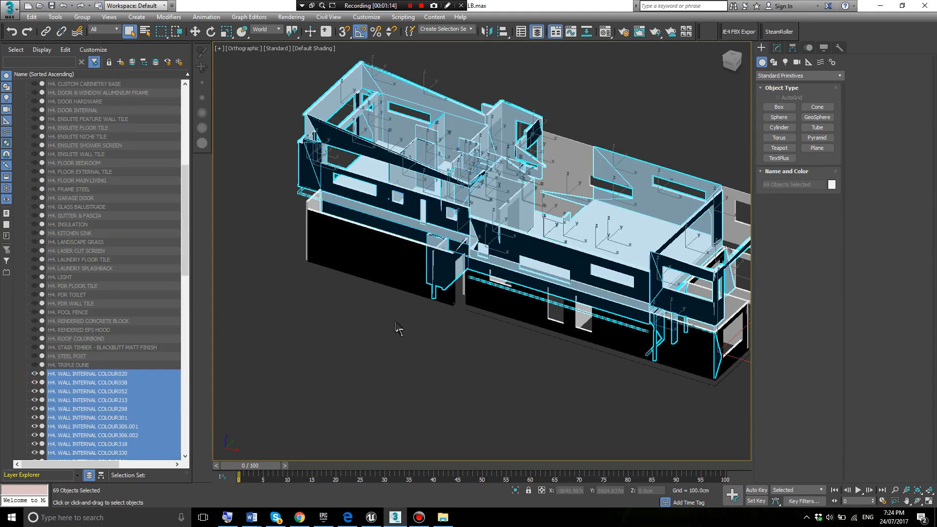
{"action": "left_click", "coordinate": [395, 327]}
- Select the tapered upper-floor wall panel H4. WALL INTERNAL COLOUR665 on the opposite long side of the house
{"action": "scroll", "coordinate": [521, 294], "scroll_direction": "down", "scroll_amount": 10}
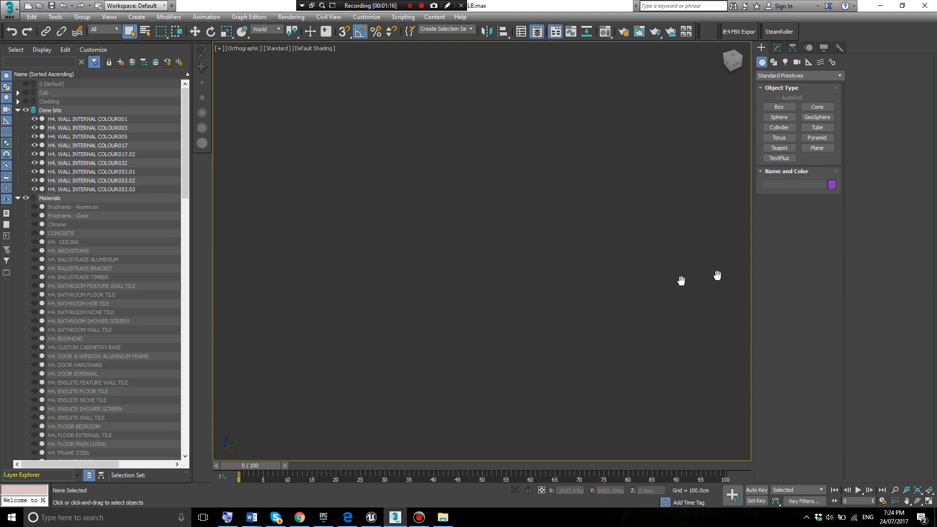
{"action": "middle_click_drag", "start_coordinate": [717, 275], "coordinate": [747, 275]}
{"action": "left_click", "coordinate": [288, 284]}
{"action": "middle_click_drag", "start_coordinate": [283, 275], "coordinate": [385, 270]}
{"action": "left_click", "coordinate": [489, 390]}
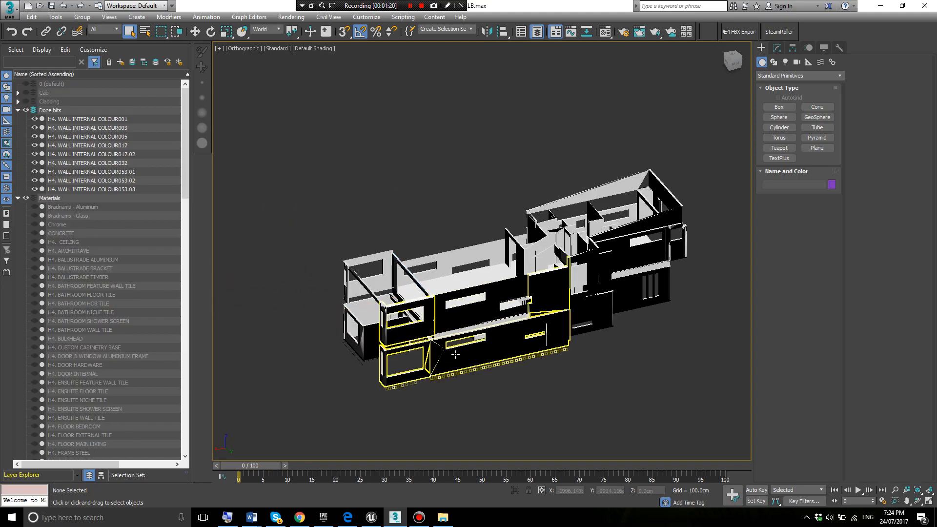
{"action": "middle_click_drag", "start_coordinate": [497, 306], "coordinate": [485, 259]}
{"action": "key", "text": "ctrl+a"}
{"action": "left_click", "coordinate": [692, 289]}
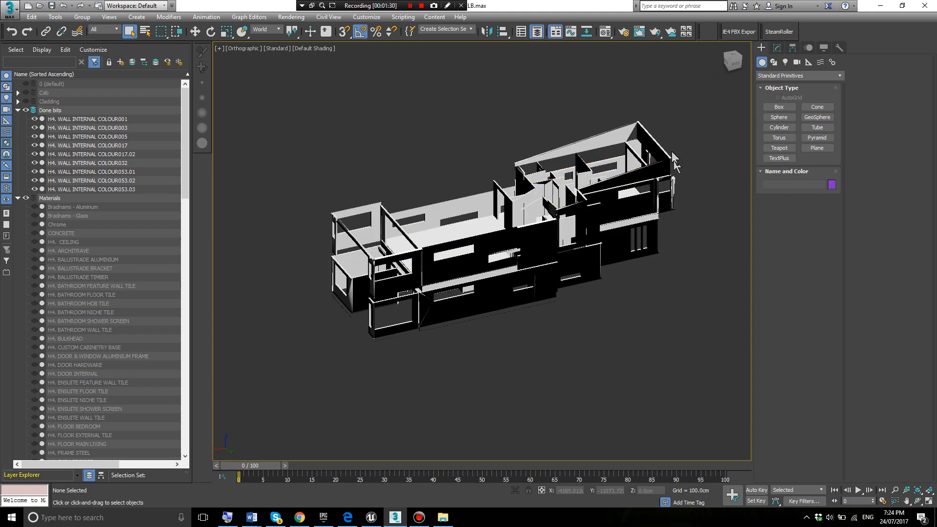
{"action": "left_click", "coordinate": [606, 181]}
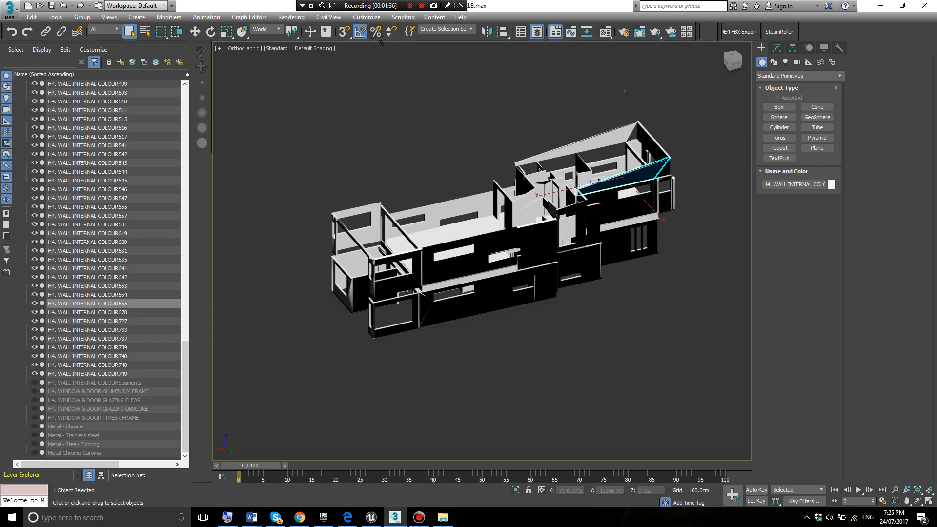
- Open the user interface customization for toolbars and browse the command categories of the Main UI group
{"action": "left_click", "coordinate": [366, 16]}
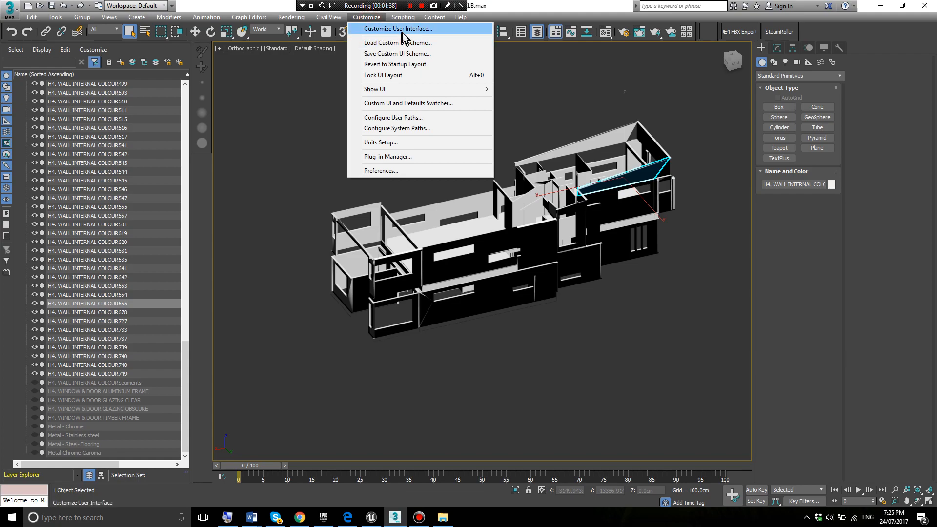
{"action": "left_click", "coordinate": [401, 31]}
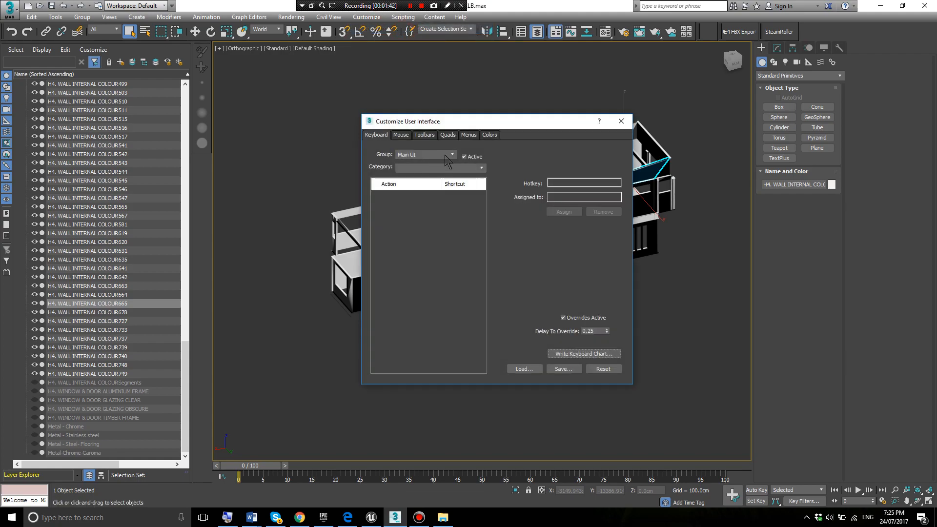
{"action": "left_click", "coordinate": [422, 136]}
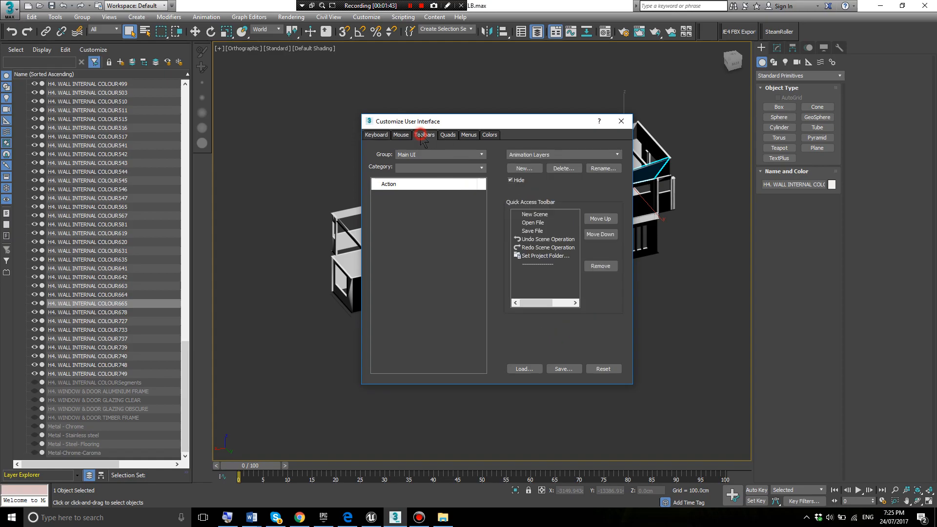
{"action": "left_click", "coordinate": [441, 166]}
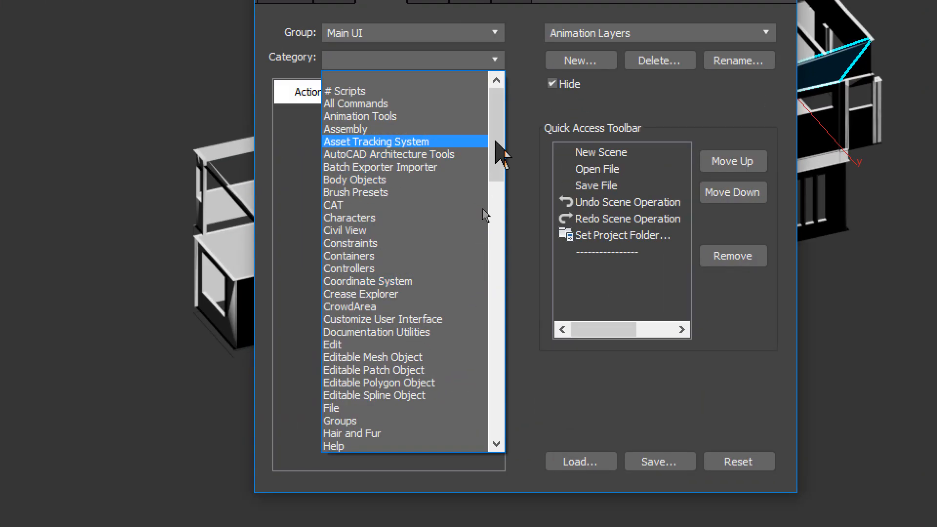
{"action": "mouse_move", "coordinate": [482, 210]}
{"action": "left_mouse_down"}
{"action": "mouse_move", "coordinate": [488, 271]}
{"action": "mouse_move", "coordinate": [490, 222]}
{"action": "left_mouse_up"}
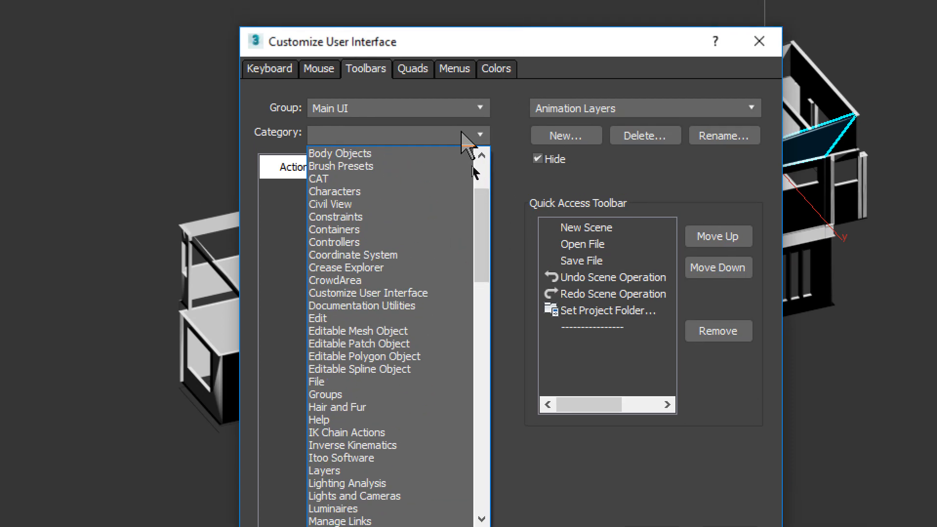
{"action": "scroll", "coordinate": [475, 80], "scroll_direction": "up", "scroll_amount": 1}
{"action": "left_click", "coordinate": [439, 110]}
{"action": "left_click", "coordinate": [409, 135]}
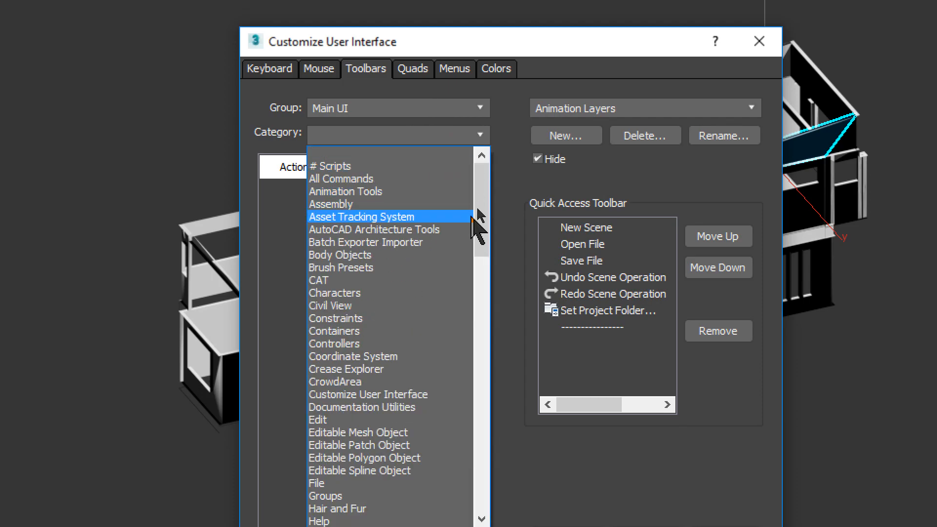
{"action": "left_click_drag", "start_coordinate": [488, 198], "coordinate": [490, 250]}
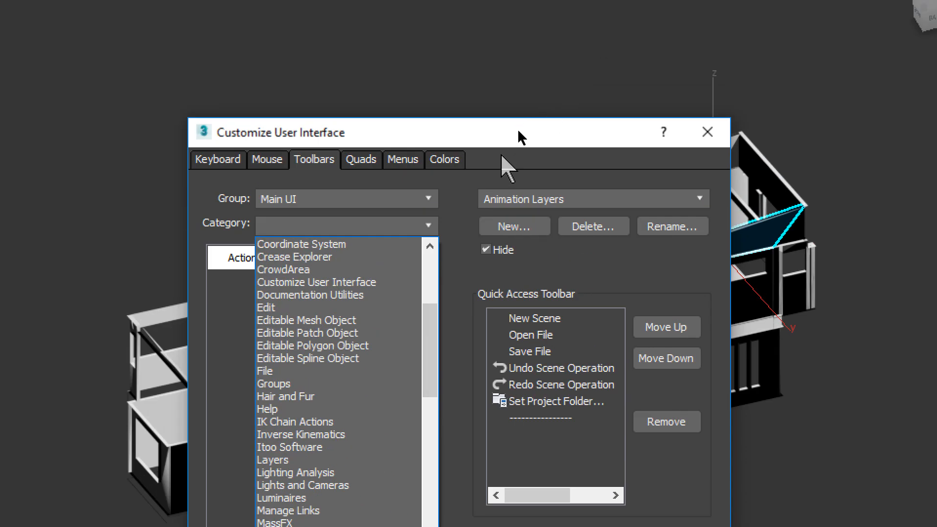
{"action": "left_click", "coordinate": [573, 35]}
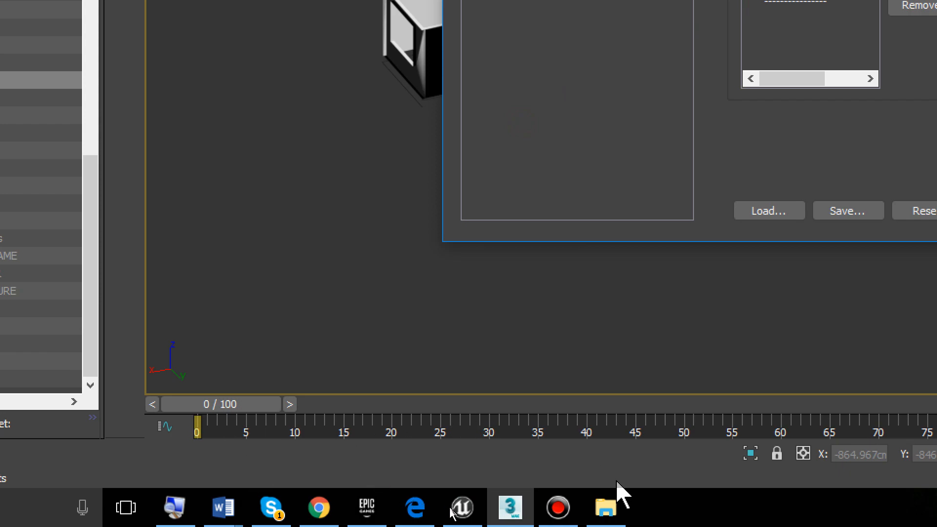
- Switch to File Explorer and open the Programs folder under Public, Work, C VIRTUAL on the nasf7a435 network drive
{"action": "left_click", "coordinate": [605, 507]}
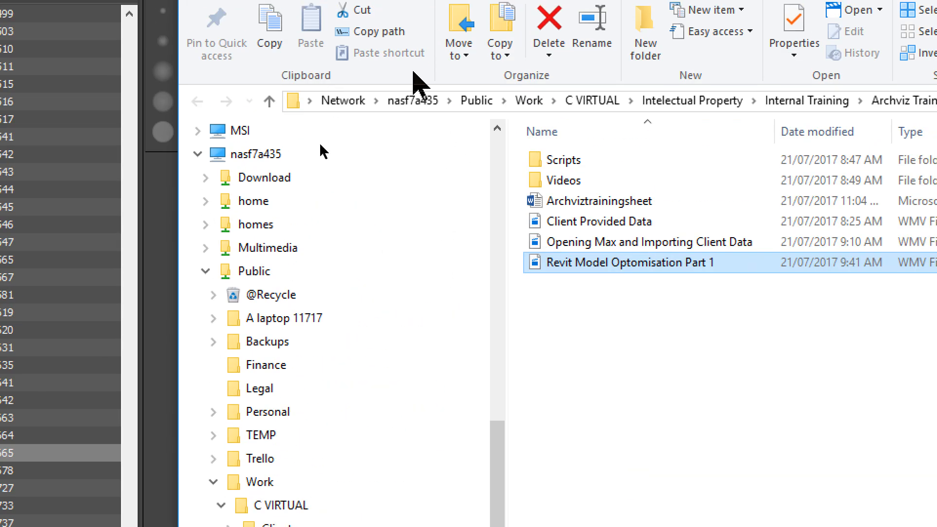
{"action": "scroll", "coordinate": [363, 281], "scroll_direction": "up", "scroll_amount": 5}
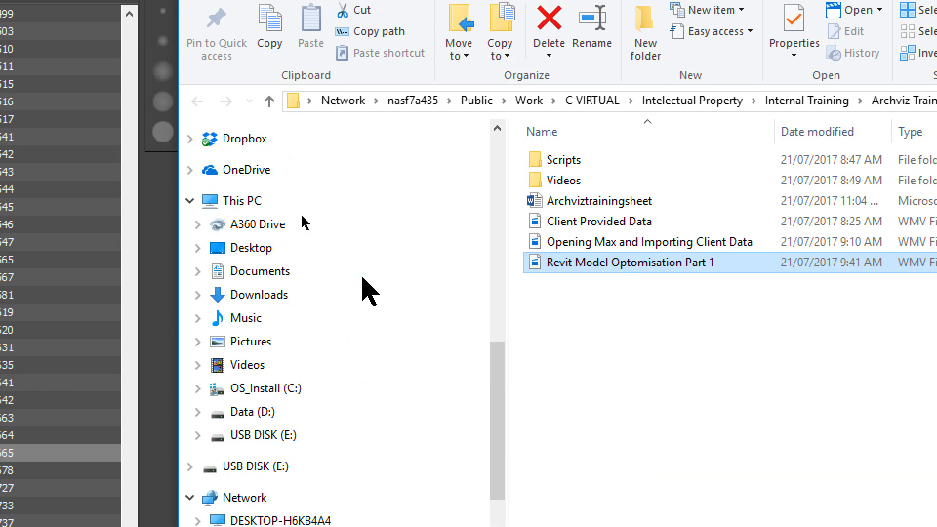
{"action": "scroll", "coordinate": [356, 305], "scroll_direction": "down", "scroll_amount": 2}
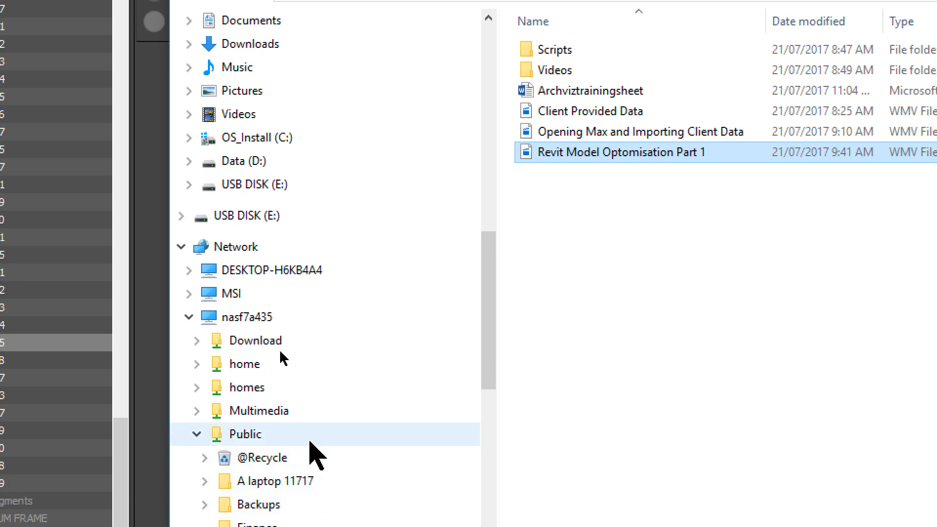
{"action": "scroll", "coordinate": [244, 446], "scroll_direction": "down", "scroll_amount": 4}
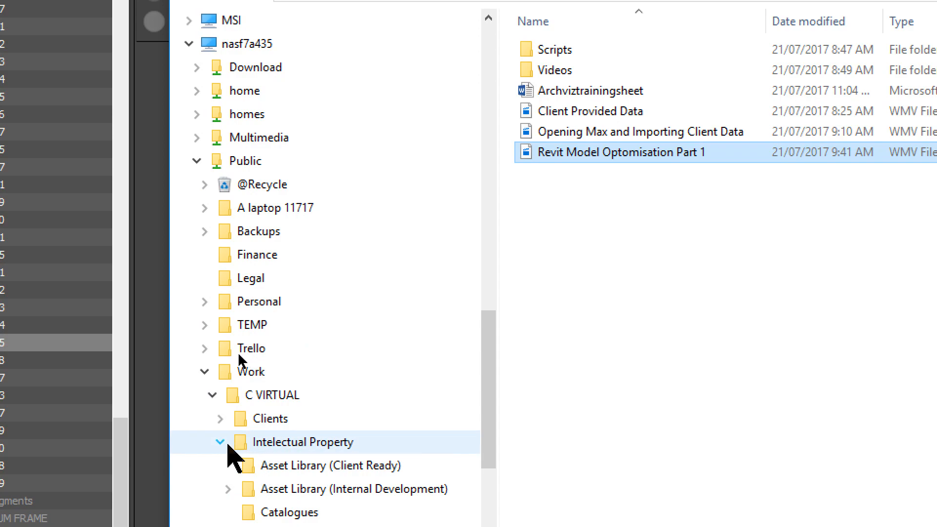
{"action": "left_click", "coordinate": [220, 442]}
{"action": "left_click", "coordinate": [295, 488]}
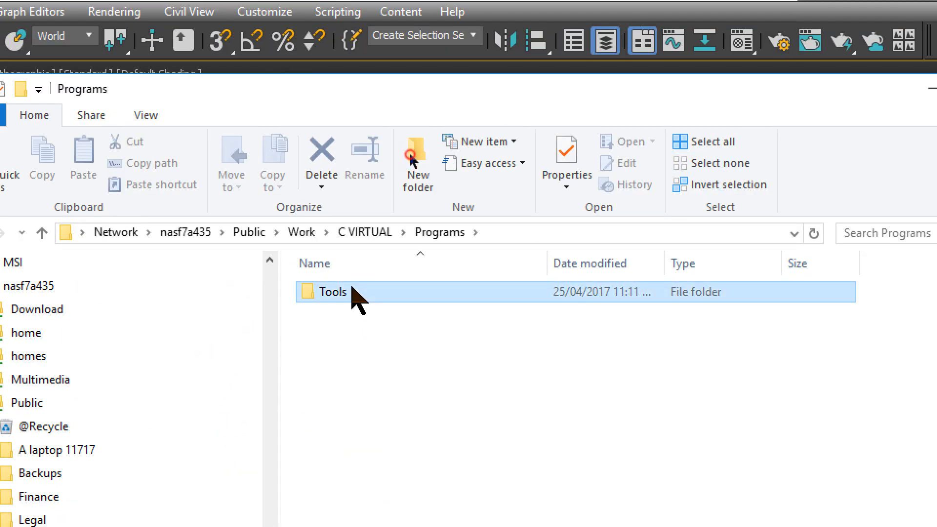
- Open the MaxScripts folder inside Tools and load the elementstoobjects macroscript into the 3ds Max session
{"action": "double_click", "coordinate": [353, 292]}
{"action": "double_click", "coordinate": [352, 320]}
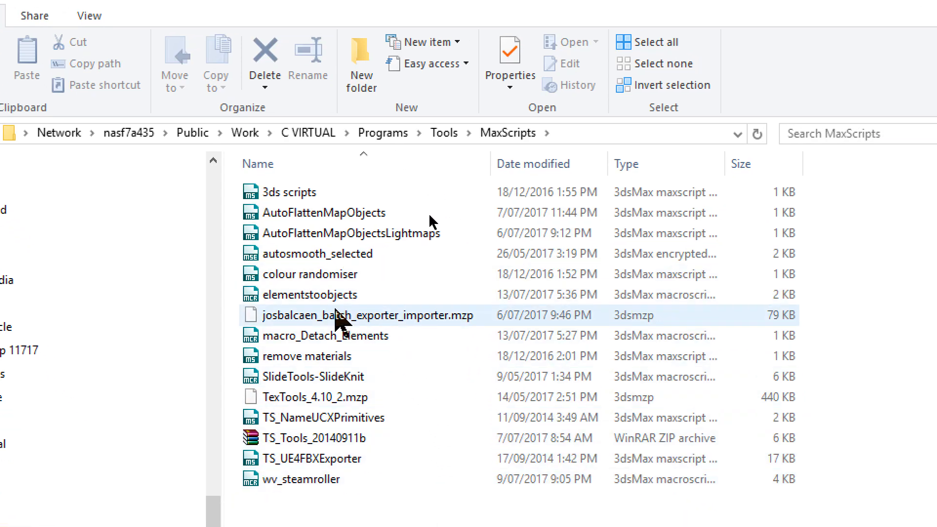
{"action": "left_click_drag", "start_coordinate": [296, 300], "coordinate": [380, 312]}
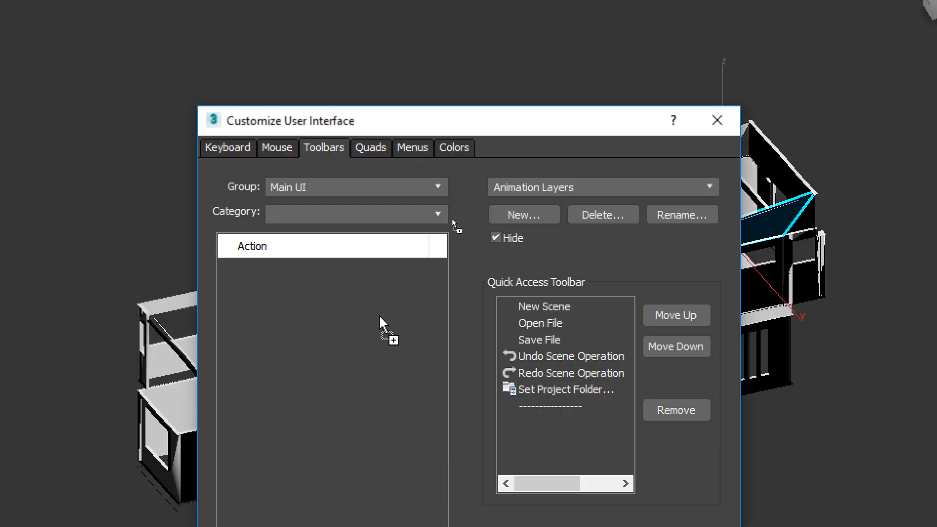
{"action": "left_click_drag", "start_coordinate": [383, 325], "coordinate": [650, 319]}
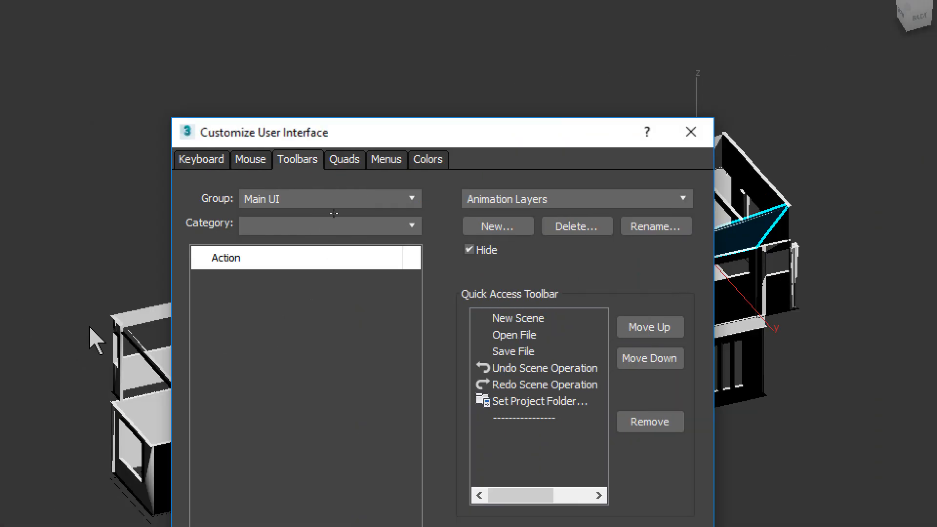
{"action": "left_click", "coordinate": [78, 181]}
- Look through the category and group lists of the toolbar customization for the loaded script's command, and close the customization
{"action": "left_click", "coordinate": [318, 227]}
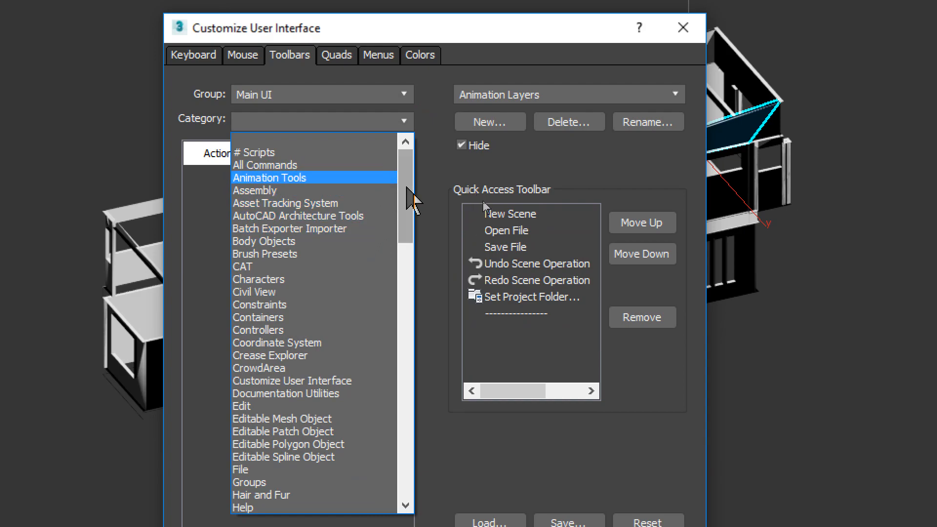
{"action": "left_click_drag", "start_coordinate": [405, 187], "coordinate": [407, 212]}
{"action": "left_click", "coordinate": [332, 95]}
{"action": "left_click", "coordinate": [343, 95]}
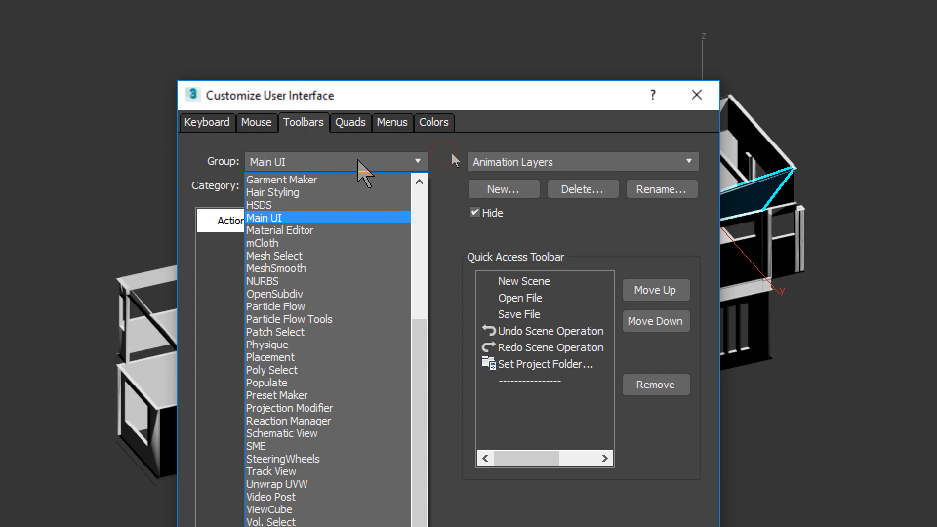
{"action": "left_click_drag", "start_coordinate": [426, 316], "coordinate": [416, 174]}
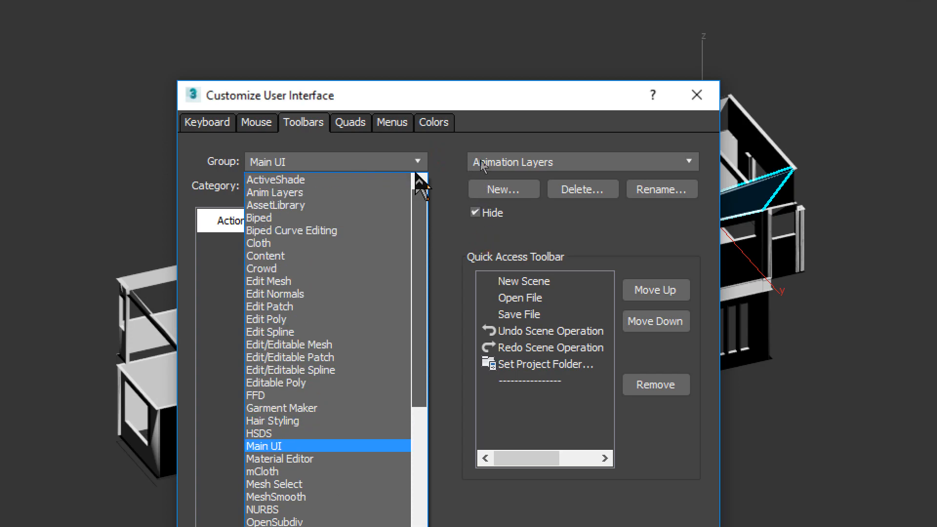
{"action": "left_click", "coordinate": [705, 103]}
{"action": "left_click", "coordinate": [705, 102]}
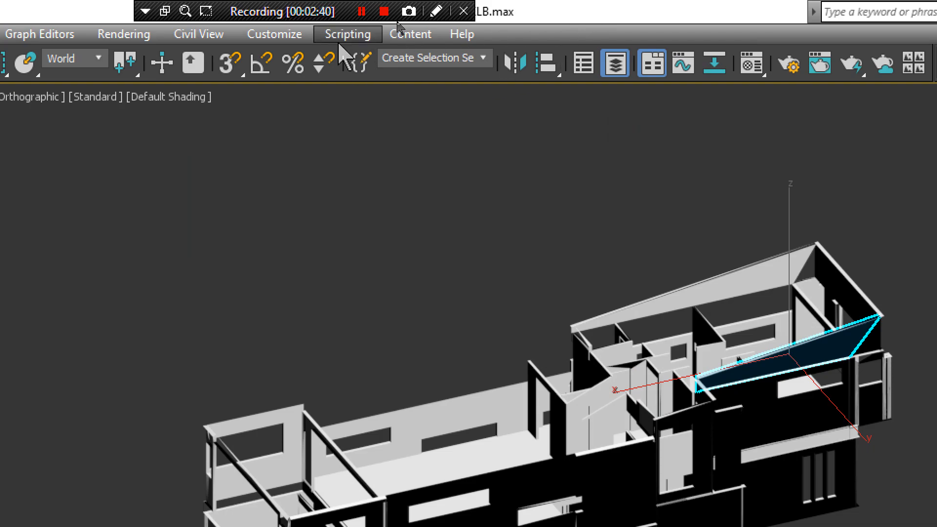
- Reopen the user interface customization and list the All Commands category of the Main UI group for toolbars
{"action": "left_click", "coordinate": [340, 43]}
{"action": "mouse_move", "coordinate": [274, 42]}
{"action": "left_click", "coordinate": [280, 62]}
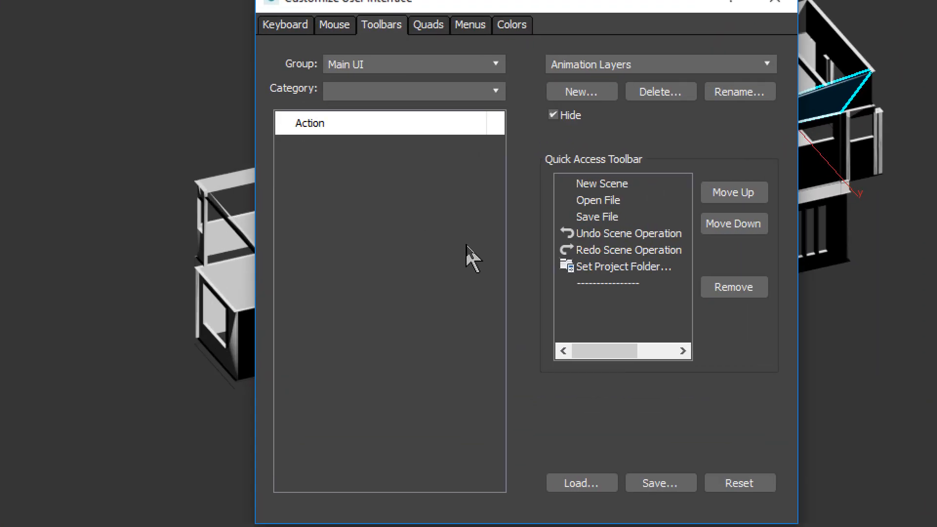
{"action": "left_click", "coordinate": [493, 95]}
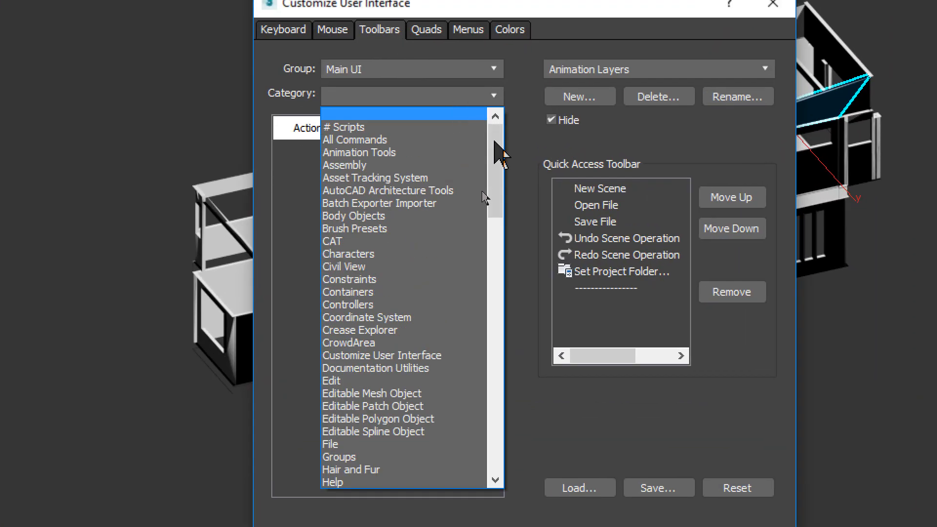
{"action": "scroll", "coordinate": [502, 171], "scroll_direction": "down", "scroll_amount": 1}
{"action": "left_click_drag", "start_coordinate": [496, 158], "coordinate": [495, 167]}
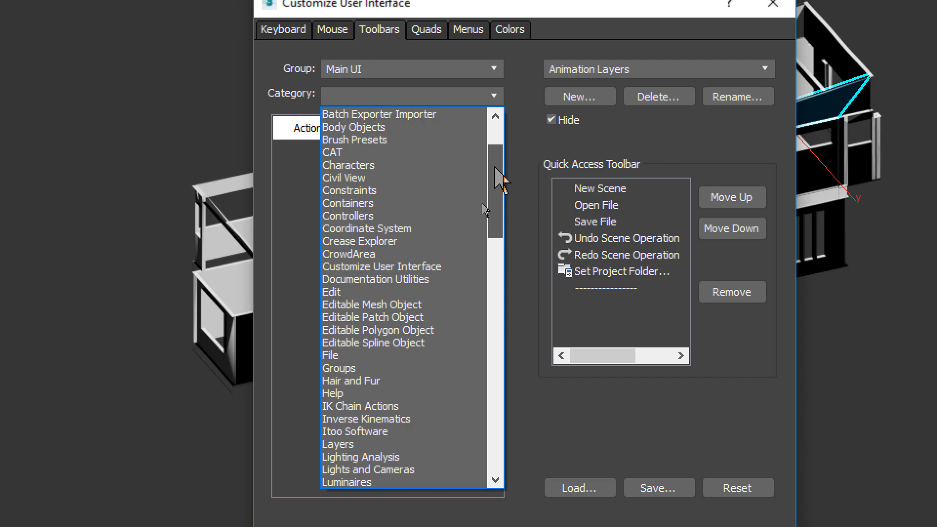
{"action": "left_click_drag", "start_coordinate": [494, 167], "coordinate": [492, 110]}
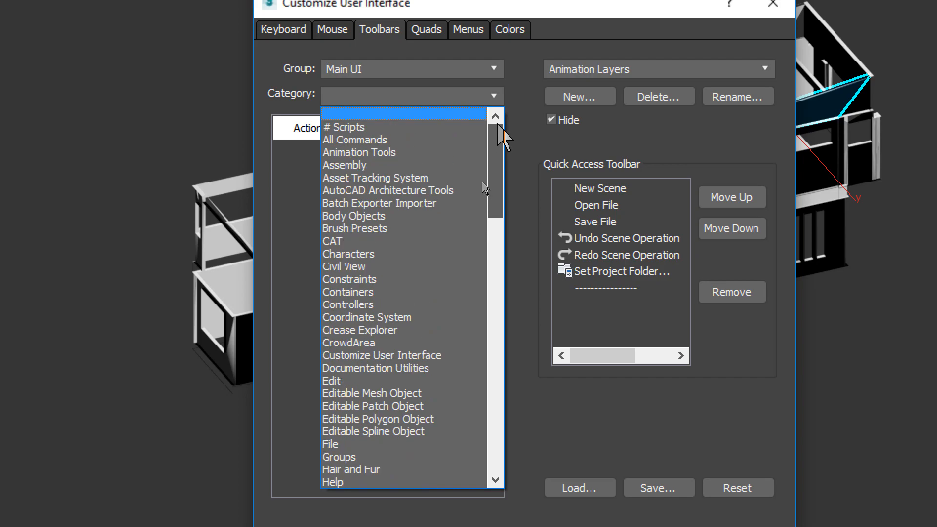
{"action": "left_click", "coordinate": [456, 98]}
{"action": "left_click", "coordinate": [480, 103]}
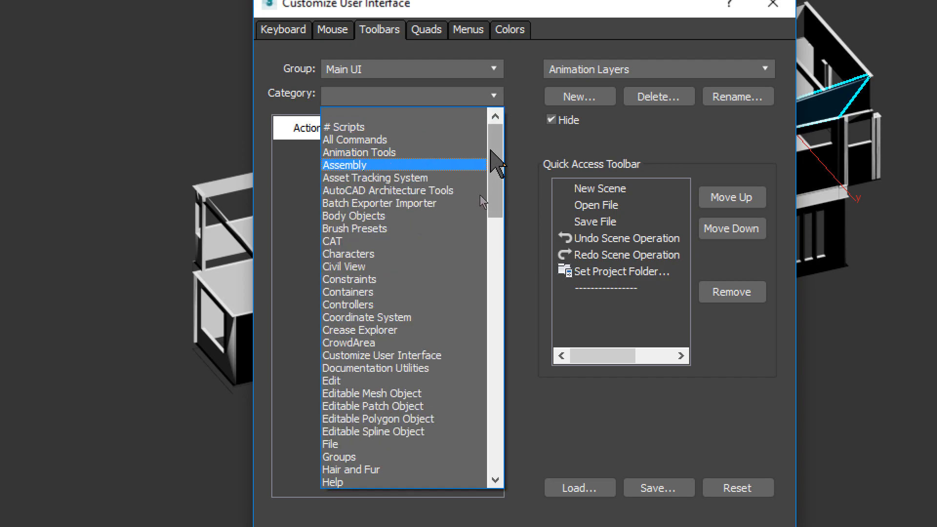
{"action": "left_click", "coordinate": [483, 140]}
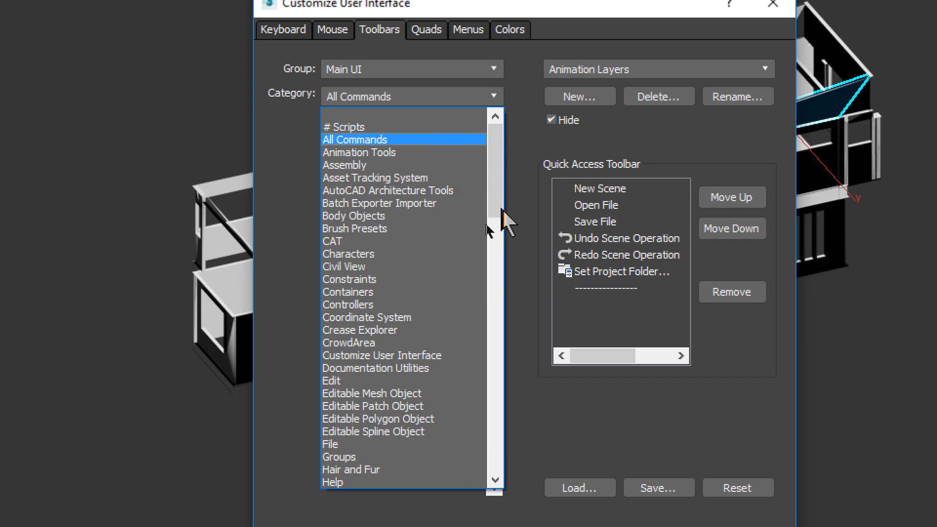
{"action": "left_click", "coordinate": [485, 140]}
- Create a new toolbar named ETO, place the Elements to Objects command on it, and close the customization
{"action": "left_click_drag", "start_coordinate": [494, 148], "coordinate": [488, 220]}
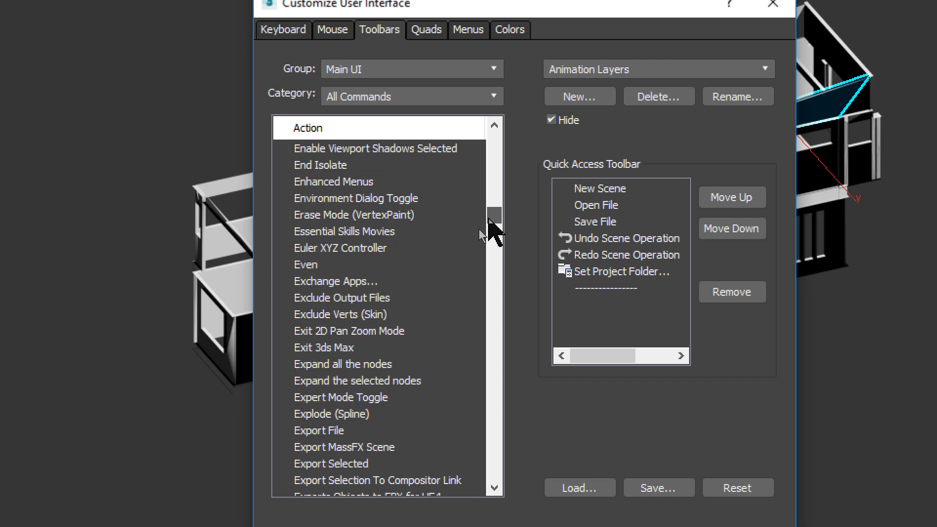
{"action": "scroll", "coordinate": [488, 220], "scroll_direction": "up", "scroll_amount": 2}
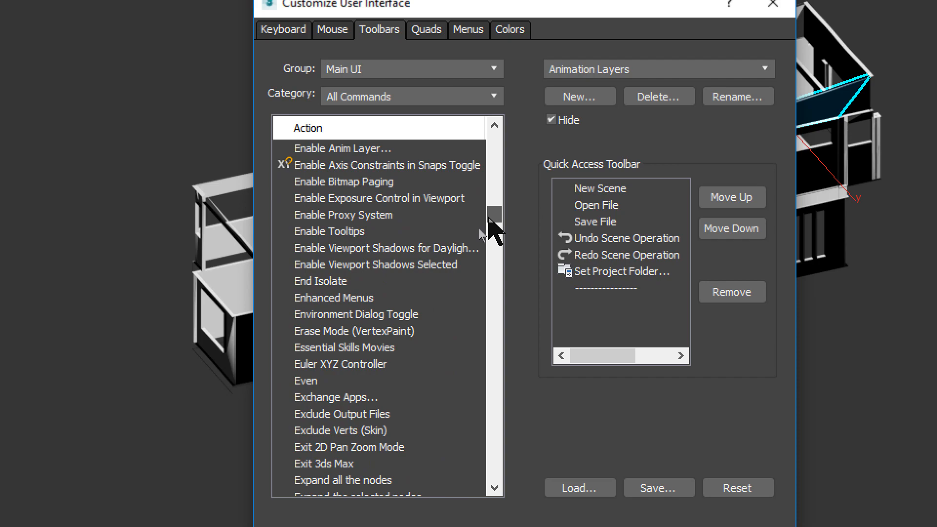
{"action": "scroll", "coordinate": [488, 218], "scroll_direction": "up", "scroll_amount": 5}
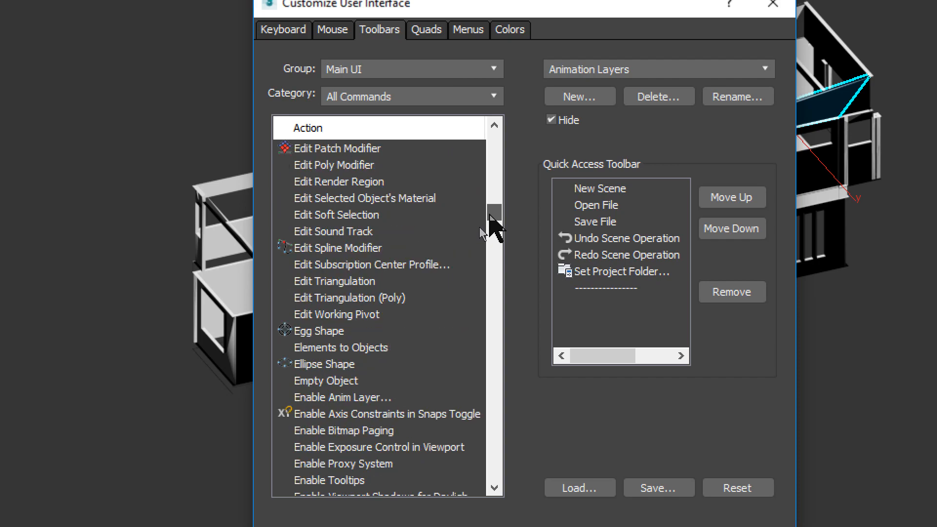
{"action": "scroll", "coordinate": [479, 227], "scroll_direction": "up", "scroll_amount": 3}
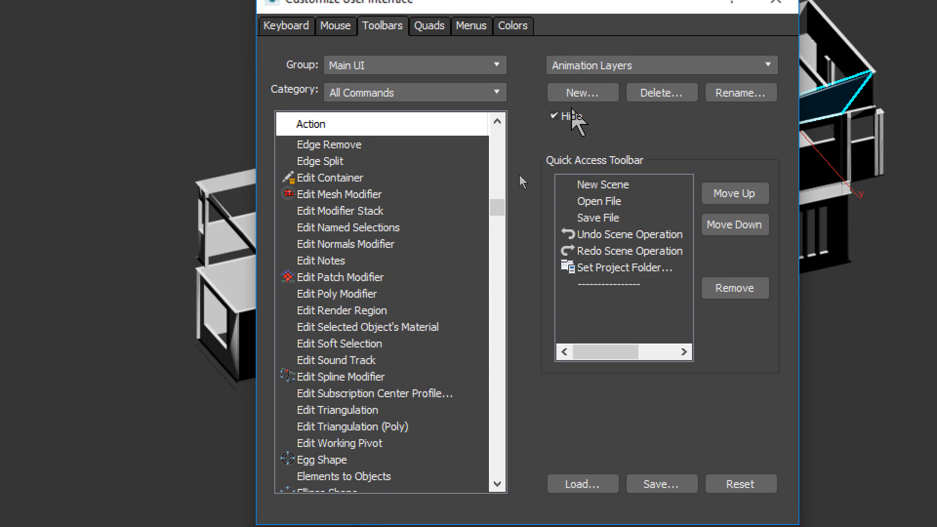
{"action": "left_click", "coordinate": [580, 93]}
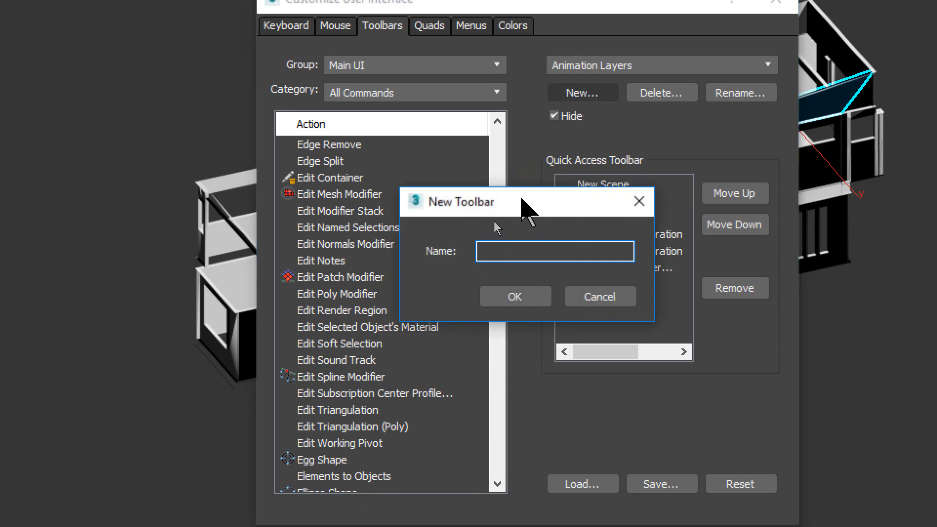
{"action": "type", "text": "ETO"}
{"action": "key", "text": "Return"}
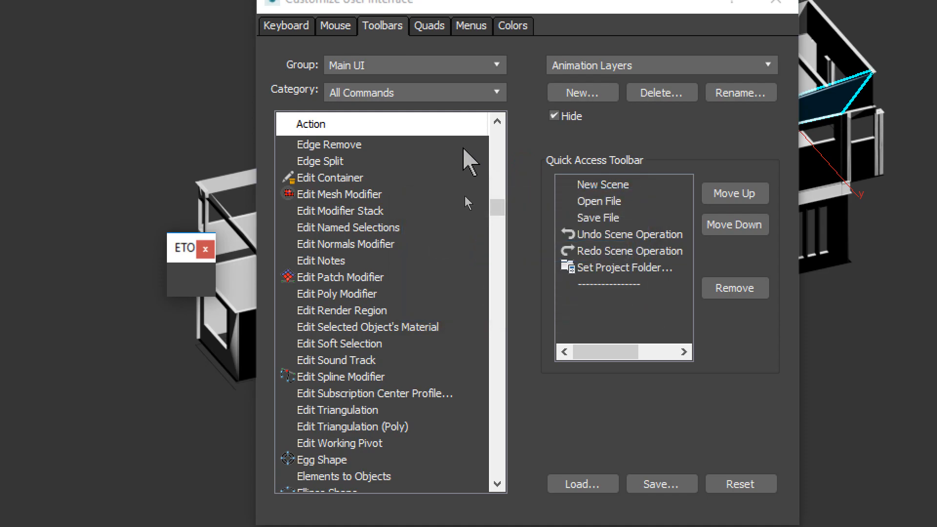
{"action": "left_click", "coordinate": [352, 477]}
{"action": "left_click_drag", "start_coordinate": [352, 481], "coordinate": [194, 248]}
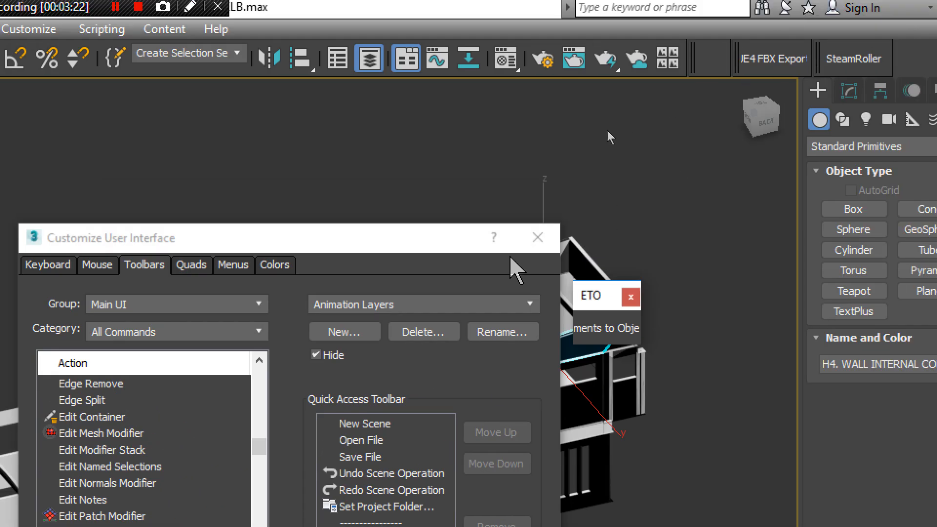
{"action": "left_click", "coordinate": [775, 2]}
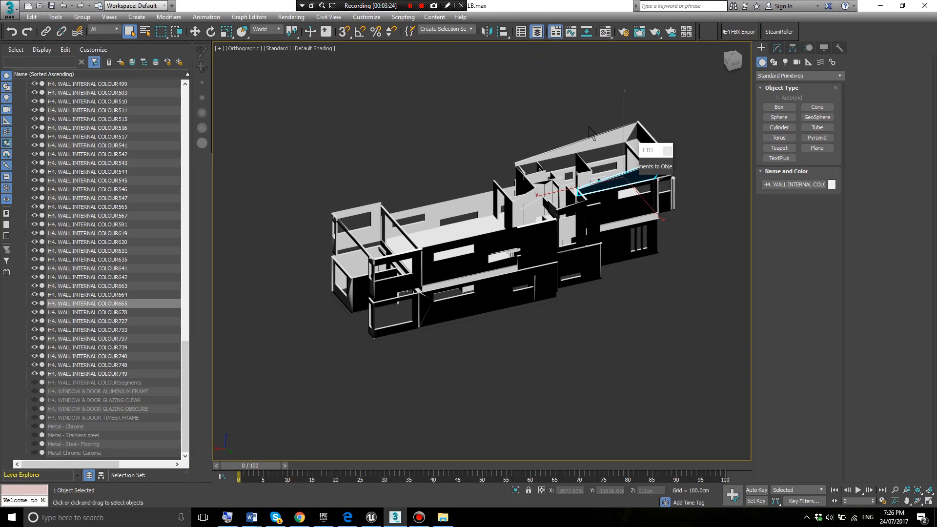
- Select the upper-floor wall object H4. WALL INTERNAL COLOUR400 and activate its object name for copying in the modifier settings
{"action": "left_click", "coordinate": [544, 431]}
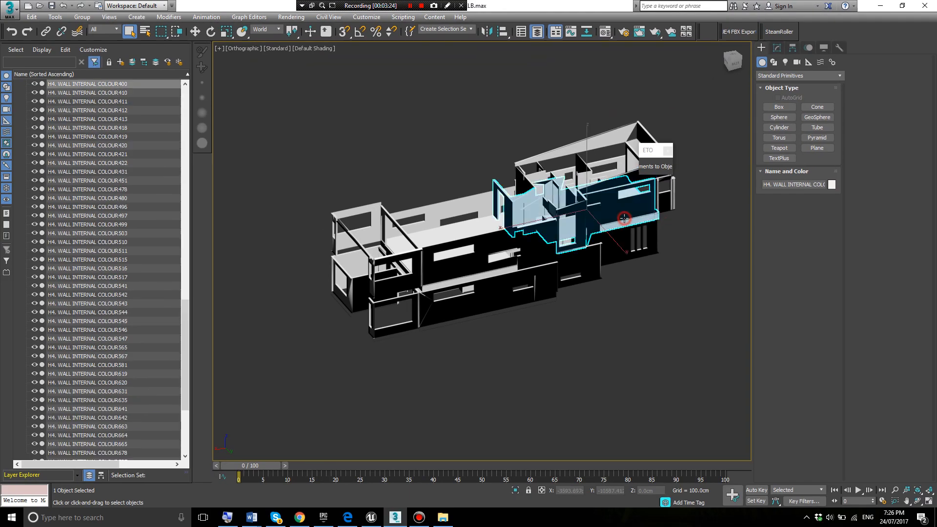
{"action": "left_click", "coordinate": [776, 47]}
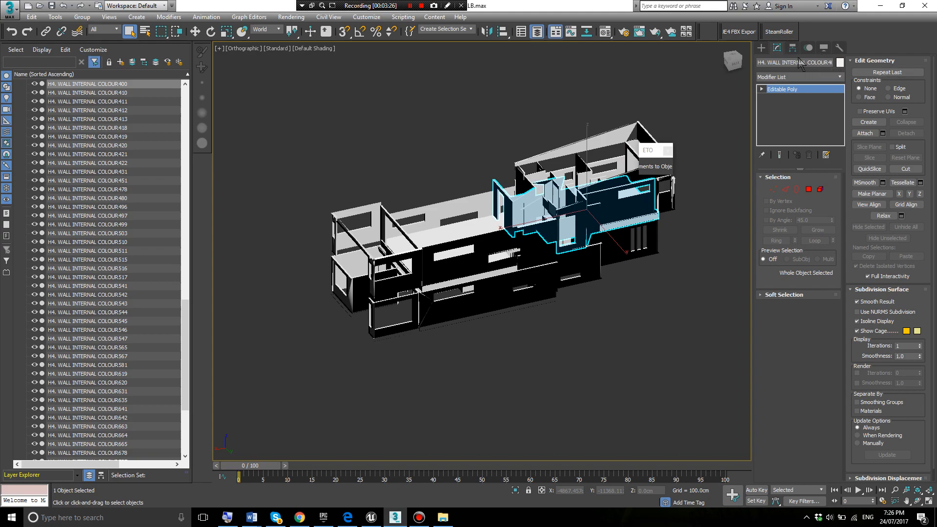
{"action": "left_click", "coordinate": [818, 62]}
{"action": "key", "text": "Right"}
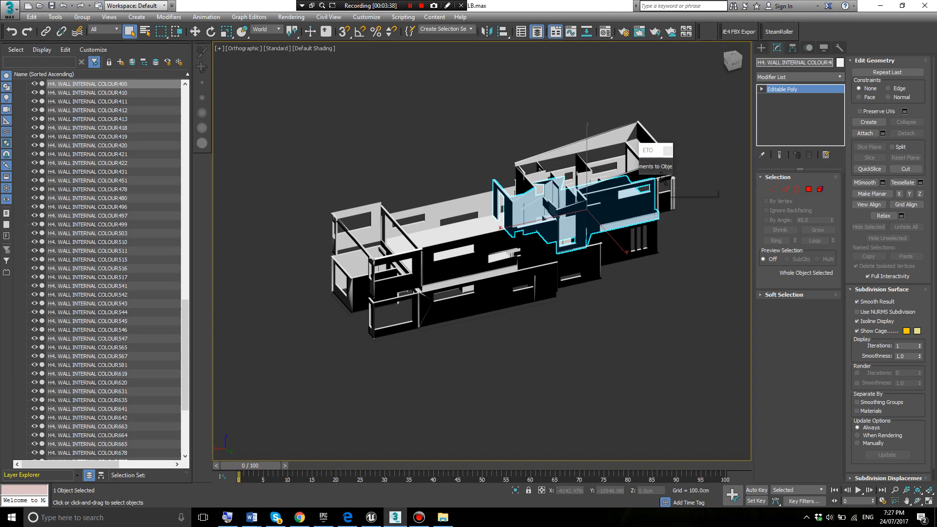
- Move the ETO toolbar clear of the model and detach the selected wall's elements as separate objects, using the pasted name
{"action": "left_click_drag", "start_coordinate": [652, 155], "coordinate": [688, 139]}
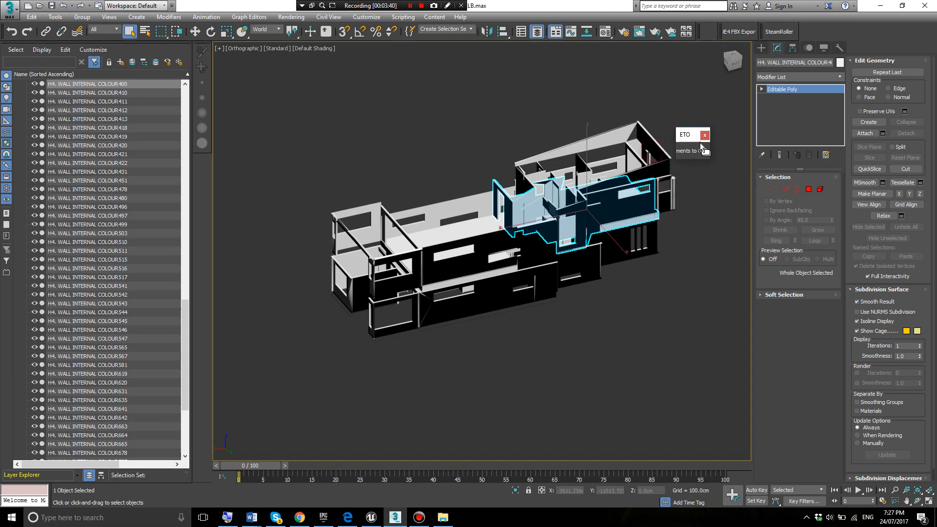
{"action": "left_click", "coordinate": [684, 135]}
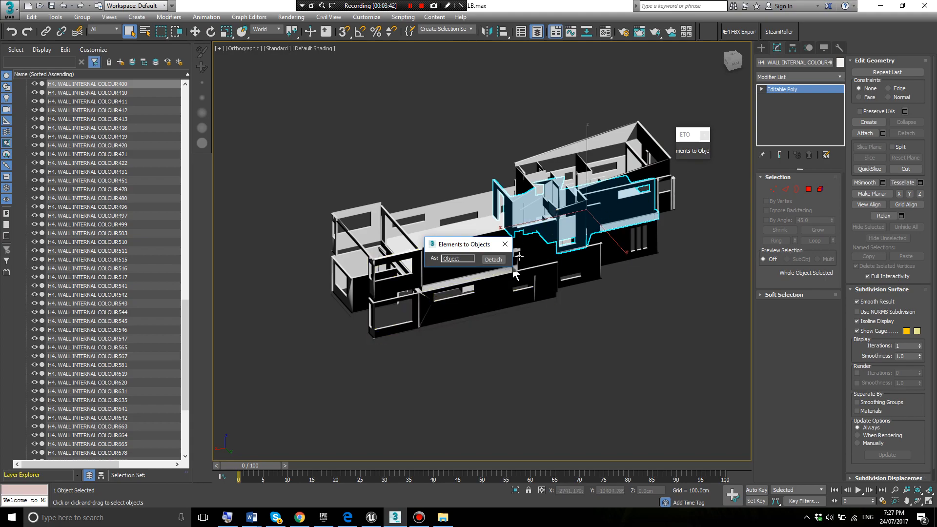
{"action": "key", "text": "ctrl+v"}
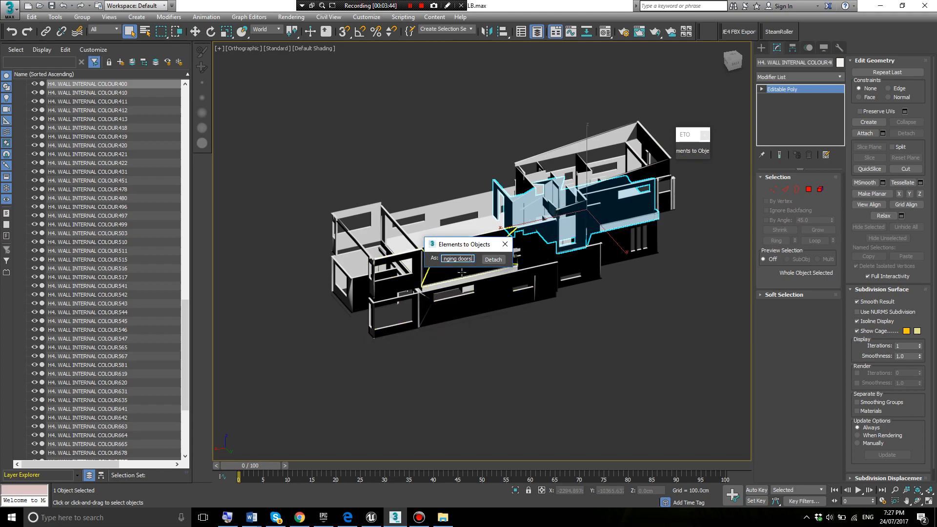
{"action": "left_click", "coordinate": [493, 259]}
{"action": "left_click", "coordinate": [621, 318]}
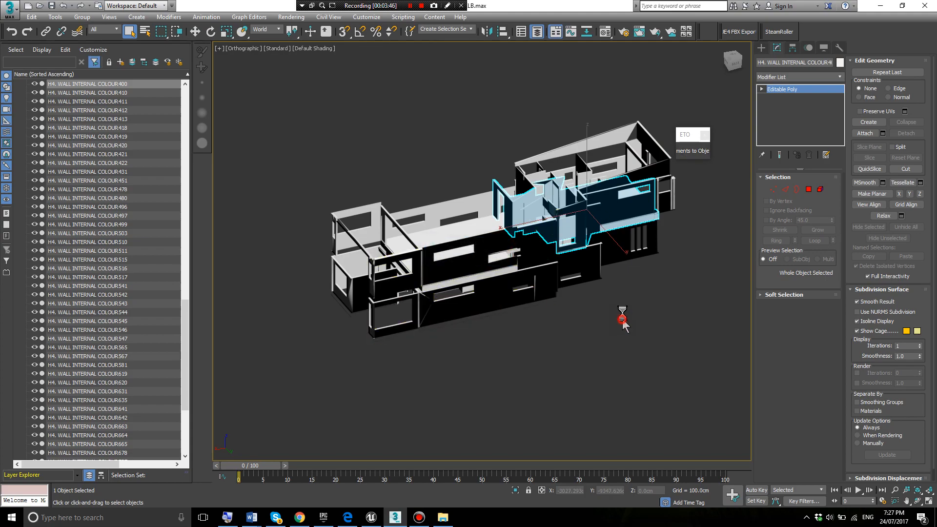
{"action": "left_click", "coordinate": [520, 249]}
{"action": "left_click", "coordinate": [505, 261]}
{"action": "left_click", "coordinate": [492, 372]}
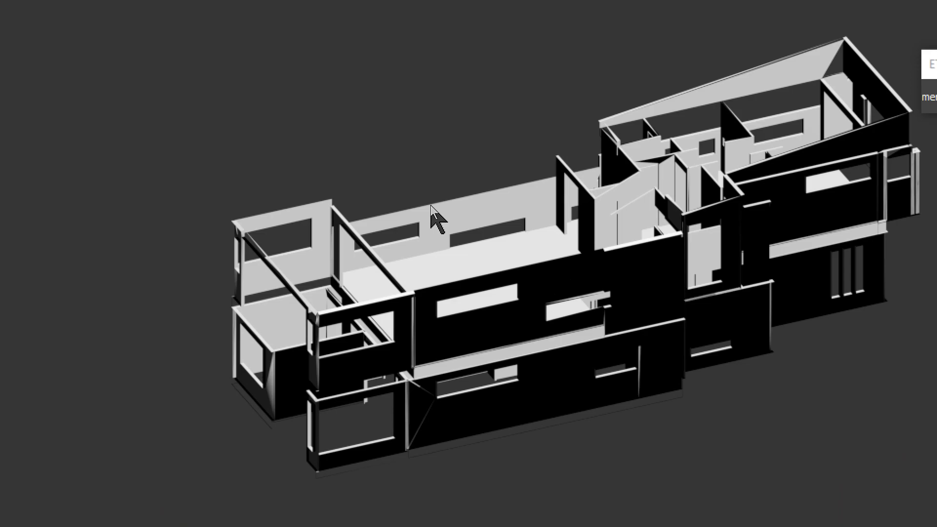
- Examine the upper-floor walls around the large open room from the opposite long side of the house
{"action": "left_click", "coordinate": [507, 306]}
{"action": "middle_click_drag", "start_coordinate": [563, 226], "coordinate": [410, 187]}
{"action": "scroll", "coordinate": [408, 190], "scroll_direction": "down", "scroll_amount": 4}
{"action": "middle_click_drag", "start_coordinate": [417, 236], "coordinate": [695, 244], "text": "alt"}
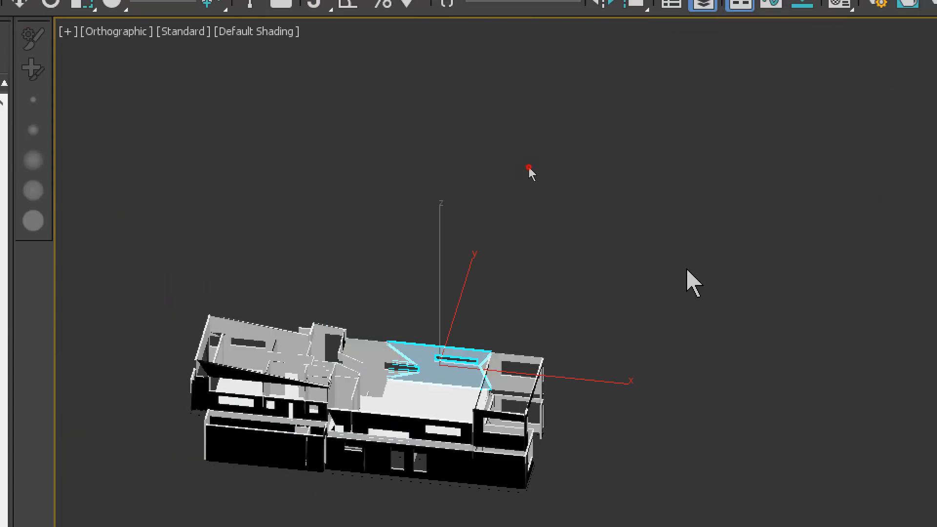
{"action": "left_click", "coordinate": [688, 271]}
{"action": "middle_click_drag", "start_coordinate": [688, 416], "coordinate": [726, 275]}
{"action": "scroll", "coordinate": [458, 271], "scroll_direction": "up", "scroll_amount": 2}
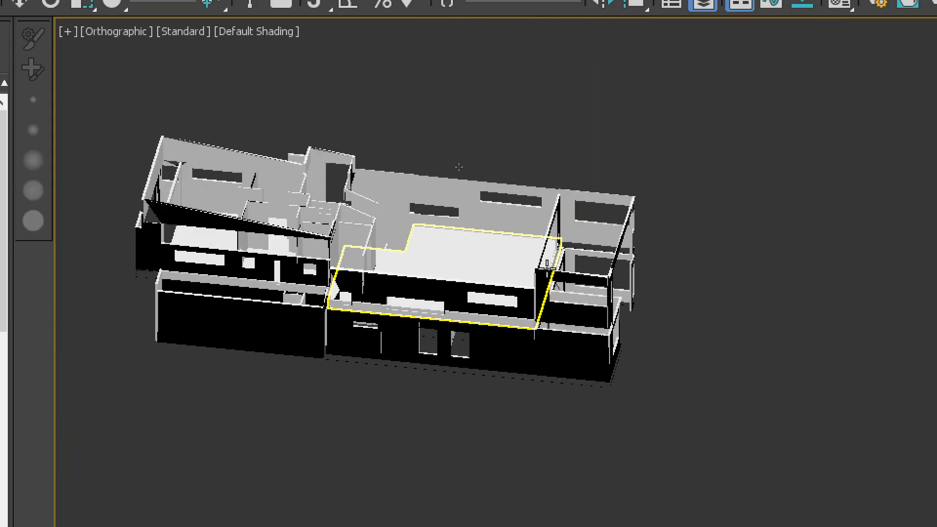
{"action": "middle_click_drag", "start_coordinate": [545, 268], "coordinate": [529, 224], "text": "alt"}
{"action": "scroll", "coordinate": [524, 398], "scroll_direction": "down", "scroll_amount": 5}
{"action": "scroll", "coordinate": [383, 114], "scroll_direction": "up", "scroll_amount": 6}
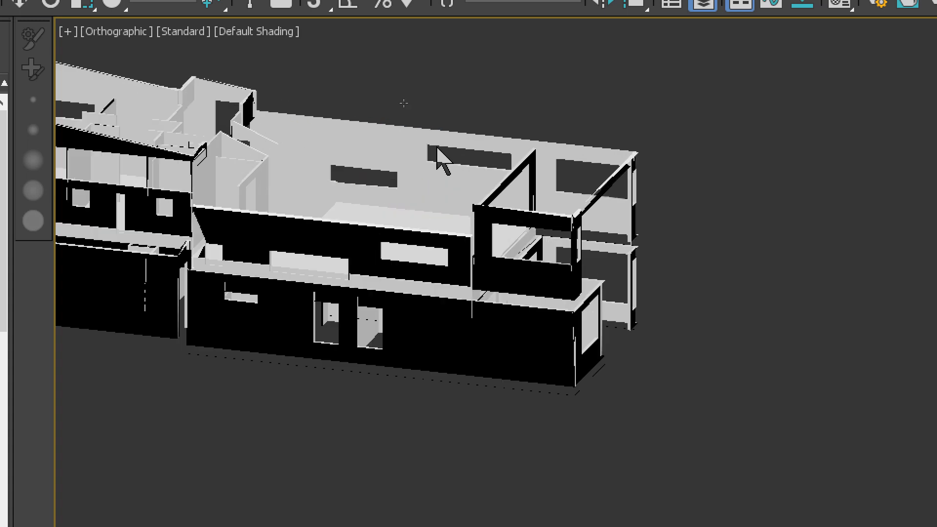
- Select the upper-floor wall panel with notched ends and a window opening behind the large open room
{"action": "left_click", "coordinate": [372, 136]}
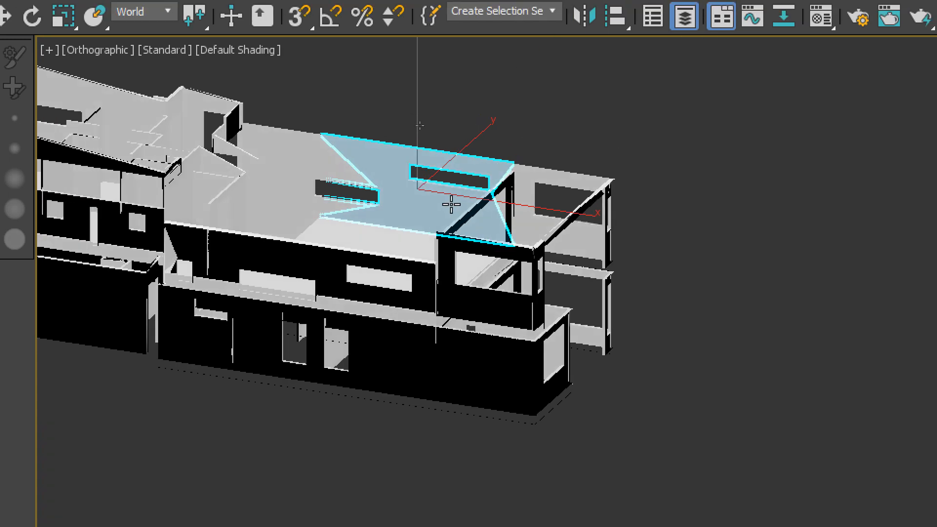
{"action": "middle_click_drag", "start_coordinate": [451, 204], "coordinate": [434, 209], "text": "alt"}
{"action": "middle_click_drag", "start_coordinate": [409, 156], "coordinate": [404, 185]}
{"action": "scroll", "coordinate": [414, 164], "scroll_direction": "up", "scroll_amount": 2}
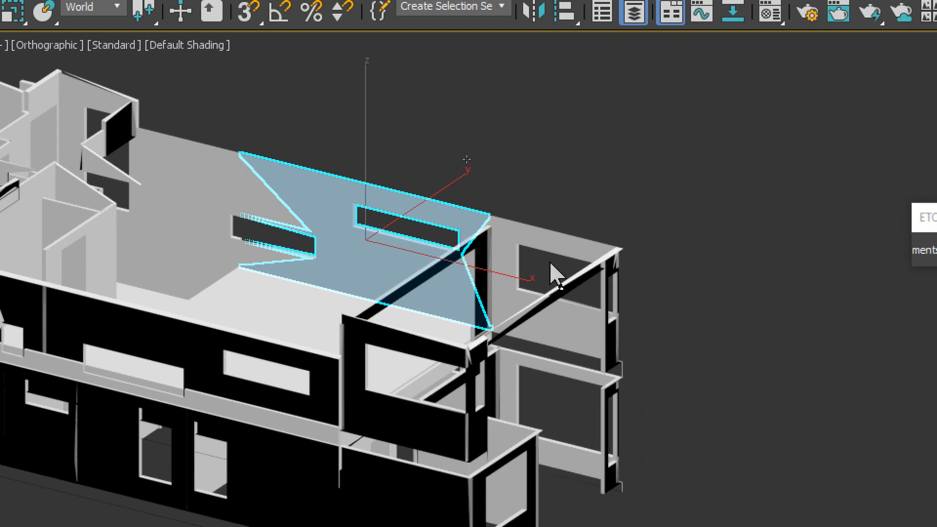
{"action": "scroll", "coordinate": [606, 196], "scroll_direction": "down", "scroll_amount": 3}
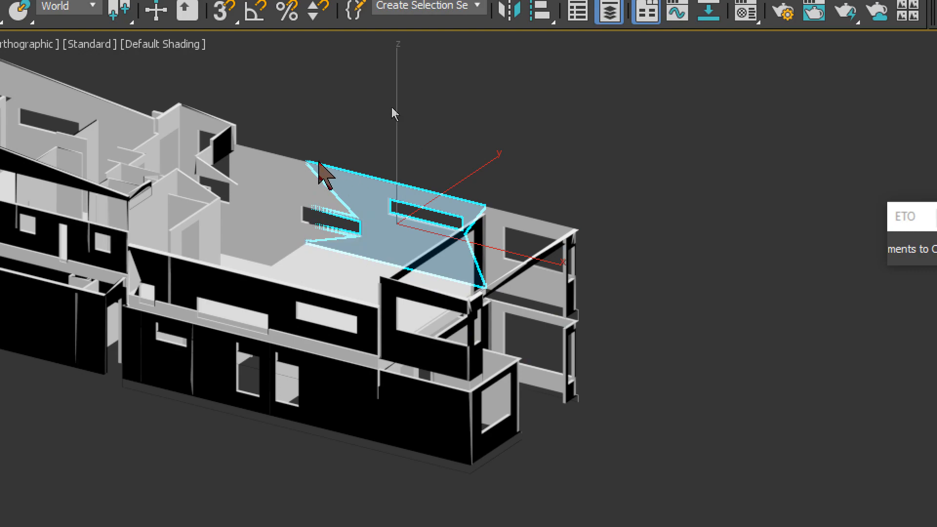
- Isolate the upper-floor wall panel with notched ends and a window opening behind the large open room
{"action": "scroll", "coordinate": [471, 244], "scroll_direction": "down", "scroll_amount": 2}
{"action": "middle_click_drag", "start_coordinate": [468, 244], "coordinate": [533, 262]}
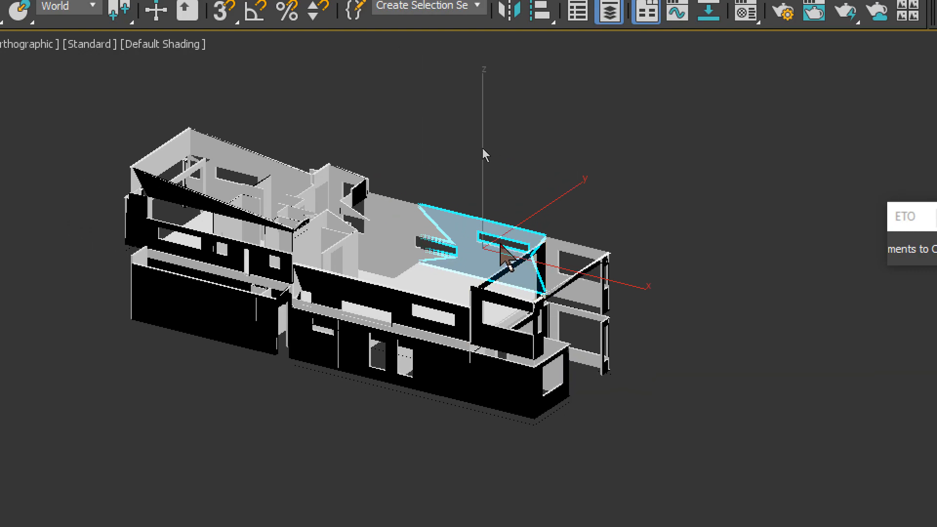
{"action": "left_click", "coordinate": [465, 104]}
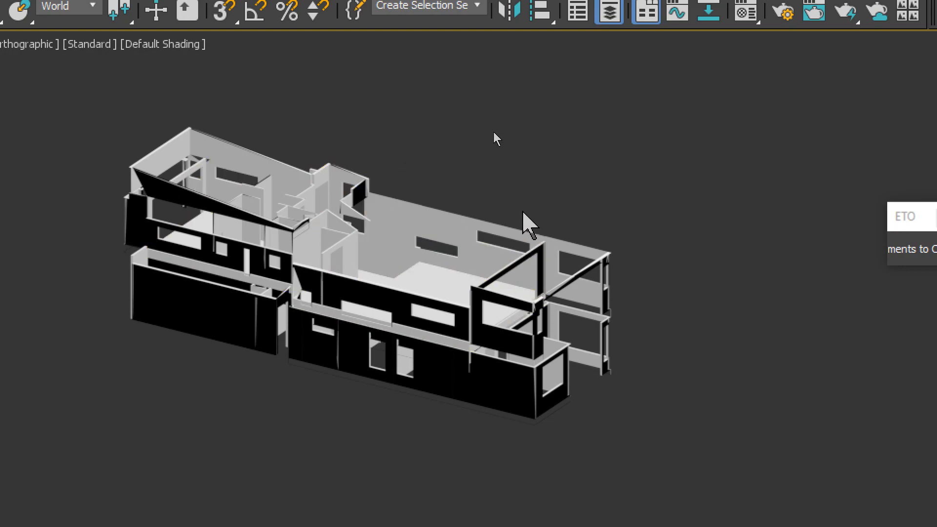
{"action": "left_click", "coordinate": [462, 221]}
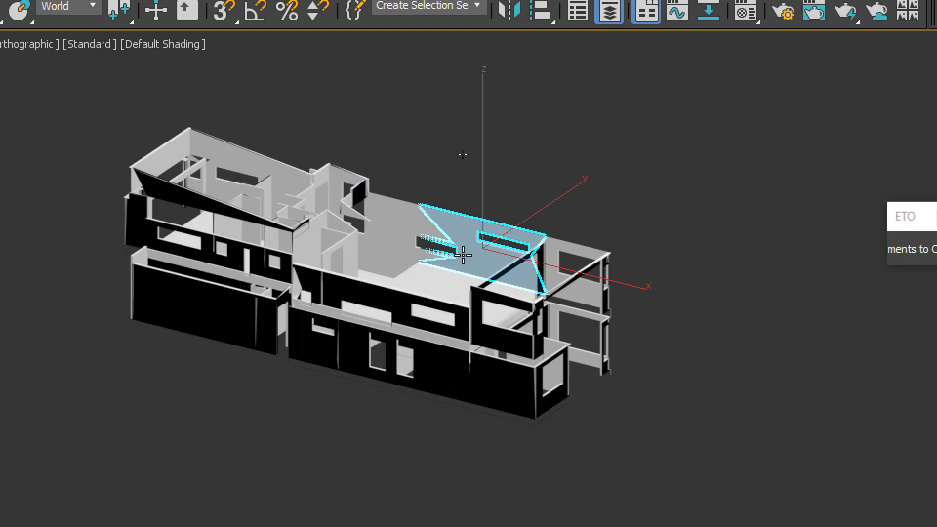
{"action": "key", "text": "Delete"}
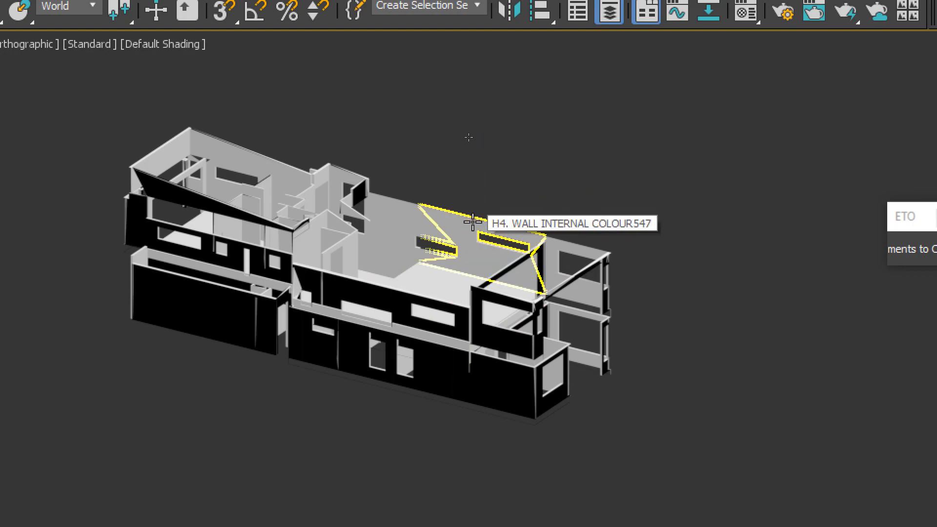
{"action": "left_click", "coordinate": [445, 223]}
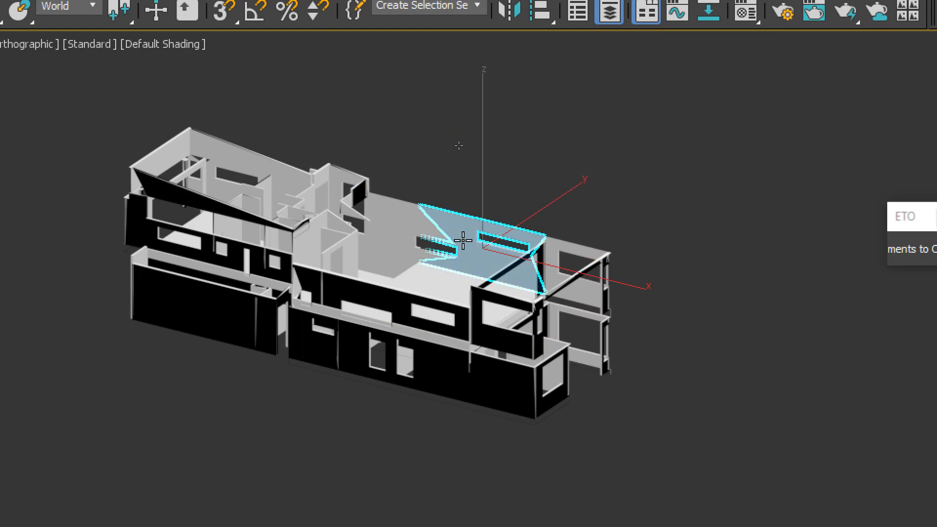
{"action": "left_click", "coordinate": [398, 219]}
{"action": "left_click", "coordinate": [446, 222]}
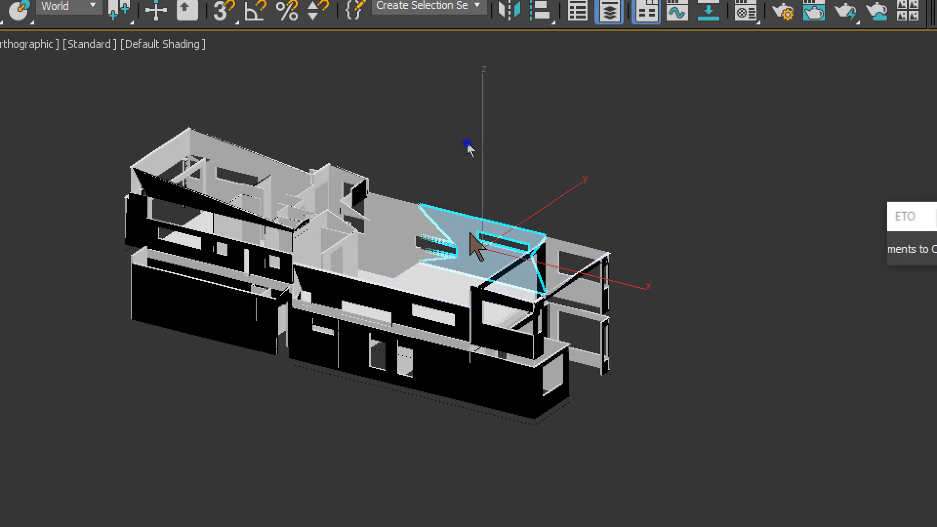
{"action": "right_click", "coordinate": [466, 233]}
{"action": "left_click", "coordinate": [536, 62]}
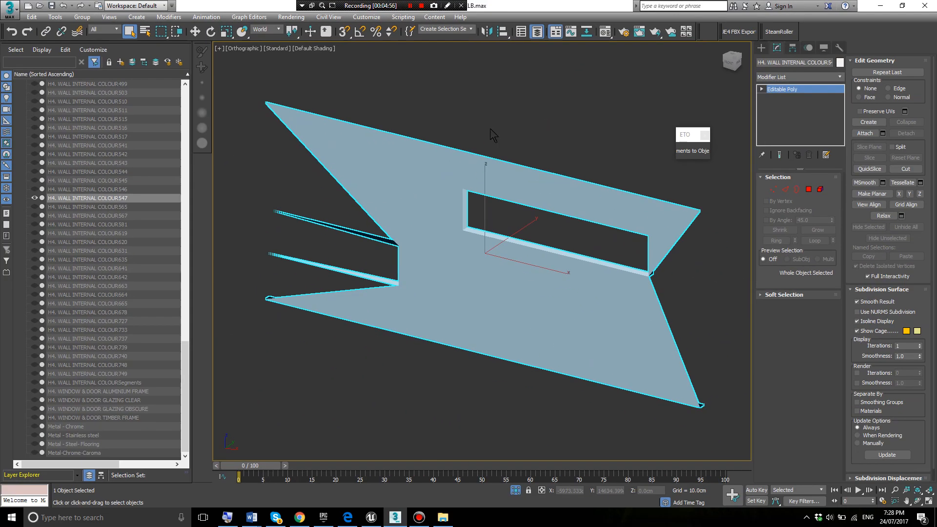
- Examine the isolated wall panel's notched ends and window opening from a different angle
{"action": "scroll", "coordinate": [516, 203], "scroll_direction": "down", "scroll_amount": 2}
{"action": "left_click", "coordinate": [505, 174]}
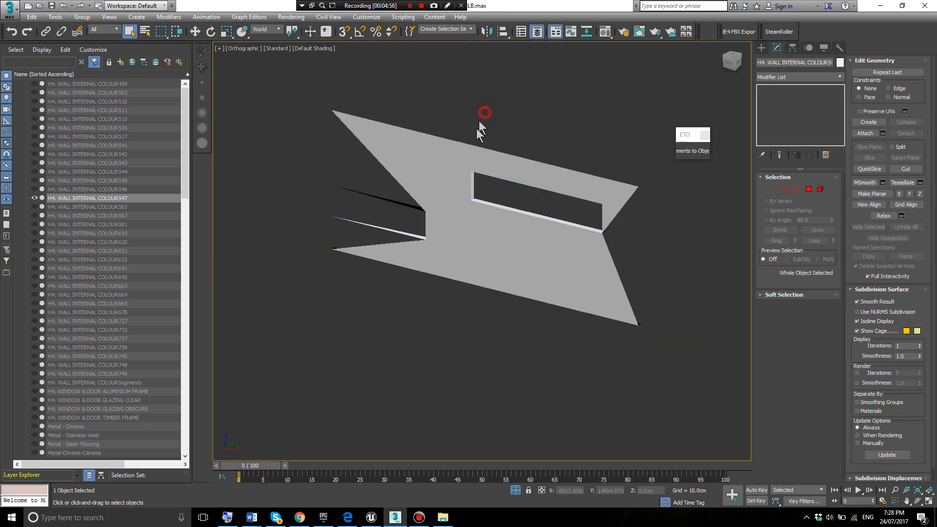
{"action": "left_click", "coordinate": [468, 236]}
{"action": "middle_click_drag", "start_coordinate": [468, 236], "coordinate": [517, 278], "text": "alt"}
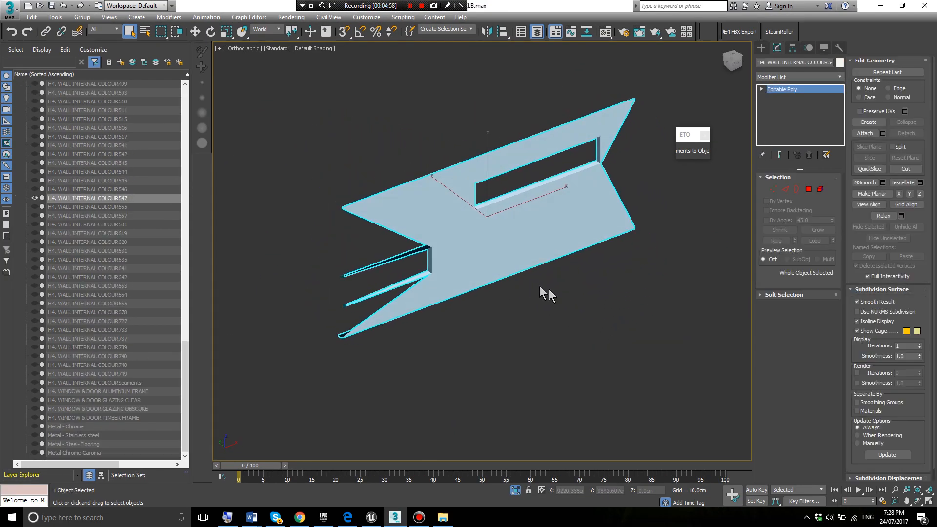
{"action": "left_click", "coordinate": [578, 298]}
{"action": "left_click", "coordinate": [546, 248]}
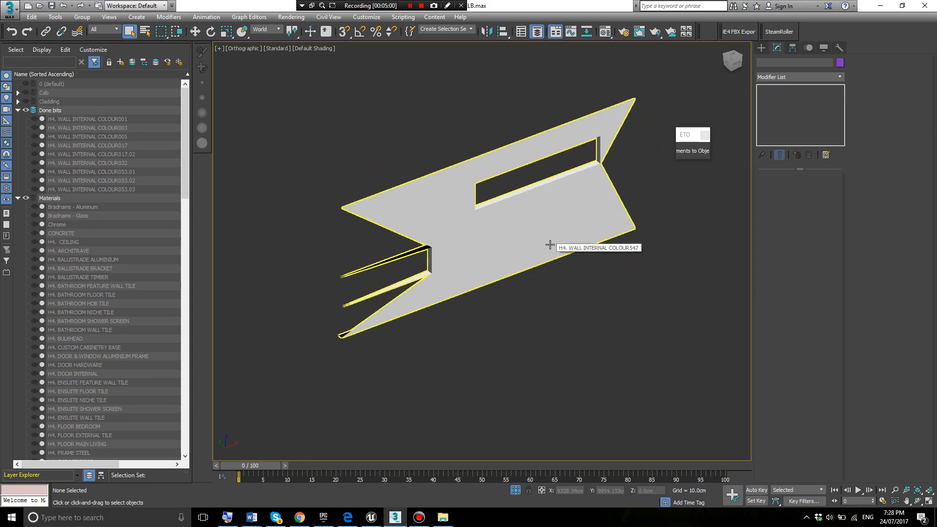
{"action": "left_click", "coordinate": [546, 249]}
- End the wall panel's isolation and hide the Materials layer so only the Done bits walls are shown
{"action": "right_click", "coordinate": [506, 256]}
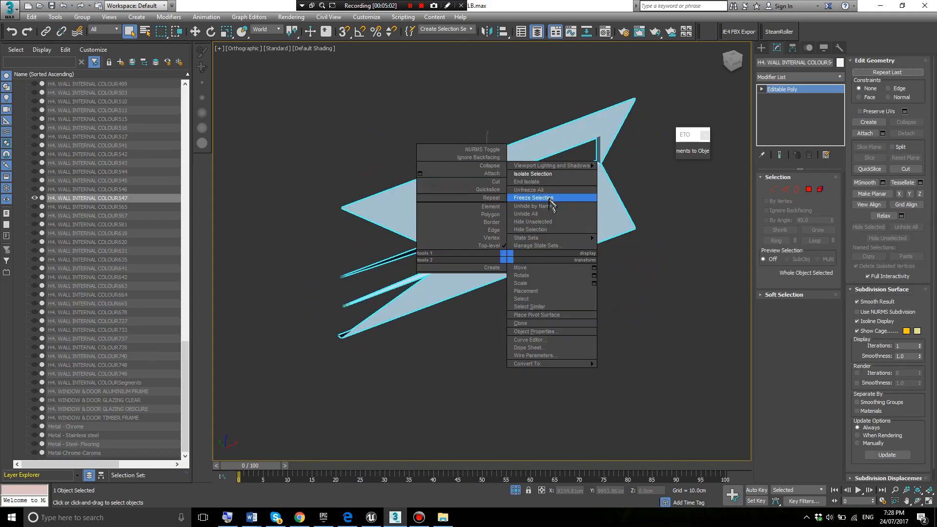
{"action": "left_click", "coordinate": [555, 183]}
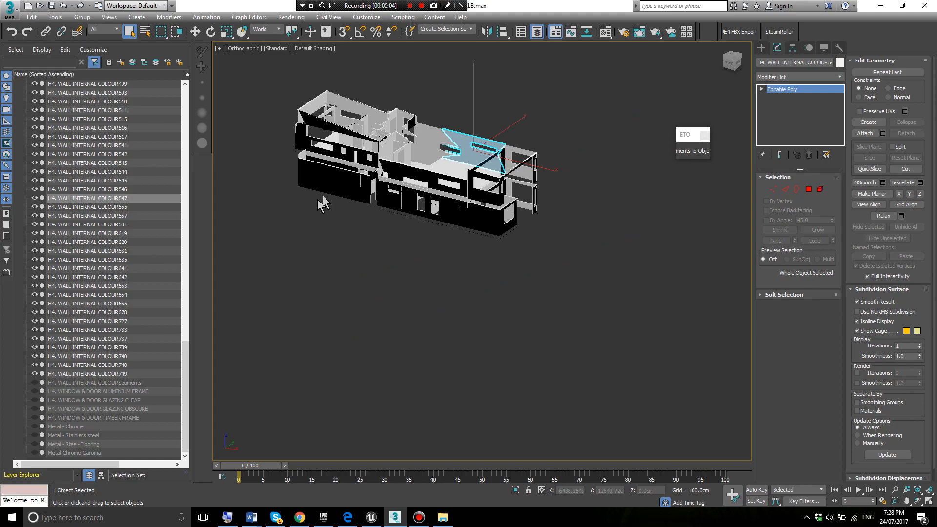
{"action": "left_click", "coordinate": [332, 232]}
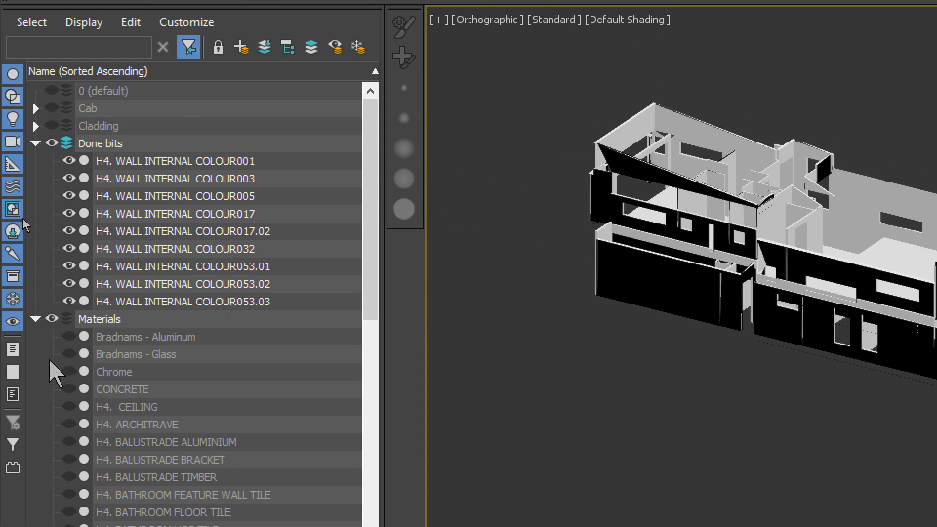
{"action": "left_click", "coordinate": [52, 319]}
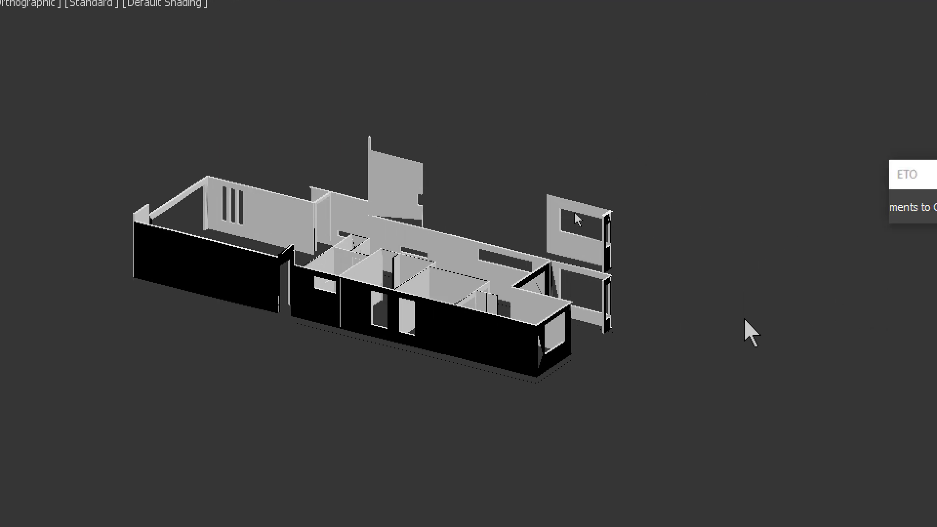
- Examine the finished walls by selecting the end wall with three narrow windows and the long wall opposite it
{"action": "left_click", "coordinate": [415, 135]}
{"action": "middle_click_drag", "start_coordinate": [415, 135], "coordinate": [678, 336], "text": "alt"}
{"action": "scroll", "coordinate": [323, 184], "scroll_direction": "up", "scroll_amount": 2}
{"action": "left_click", "coordinate": [318, 159]}
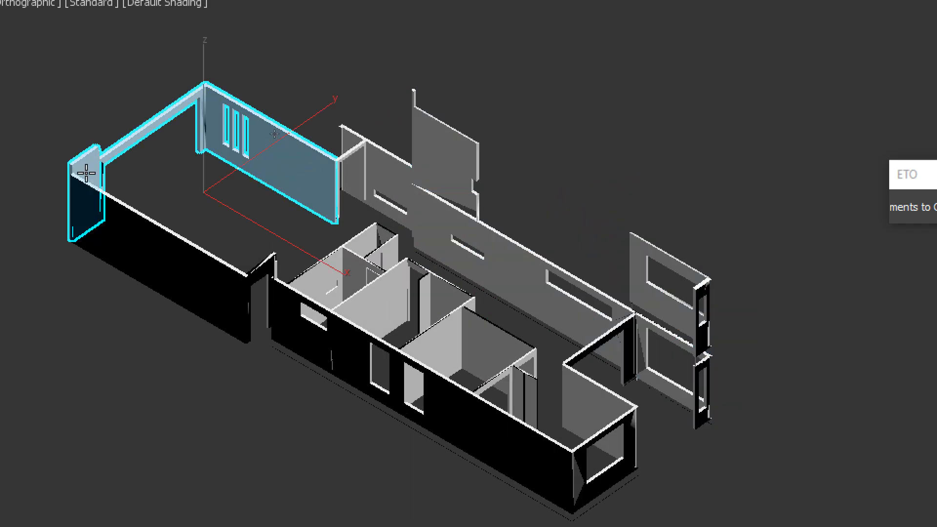
{"action": "left_click", "coordinate": [120, 251]}
- Inspect the internal room partitions at element level, and leave element editing of that wall object
{"action": "left_click", "coordinate": [397, 380]}
{"action": "key", "text": "5"}
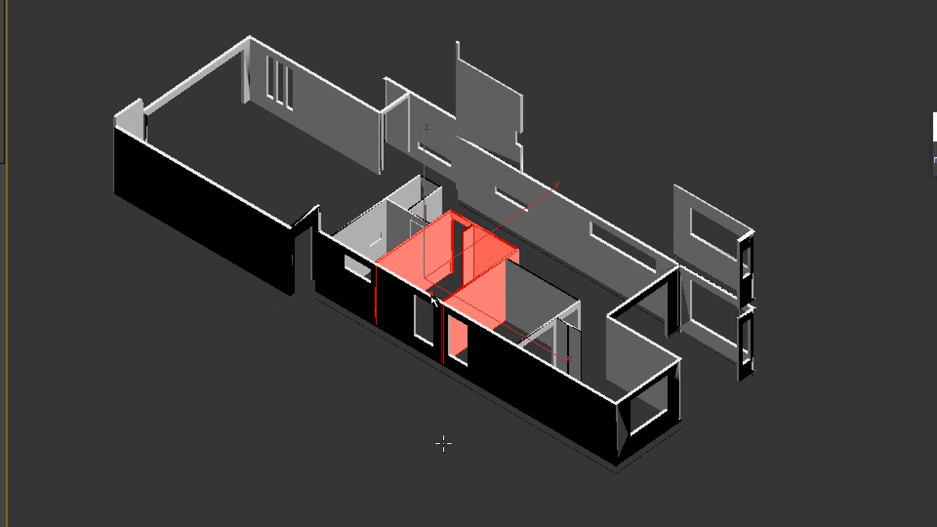
{"action": "left_click", "coordinate": [442, 443]}
{"action": "left_click", "coordinate": [533, 276]}
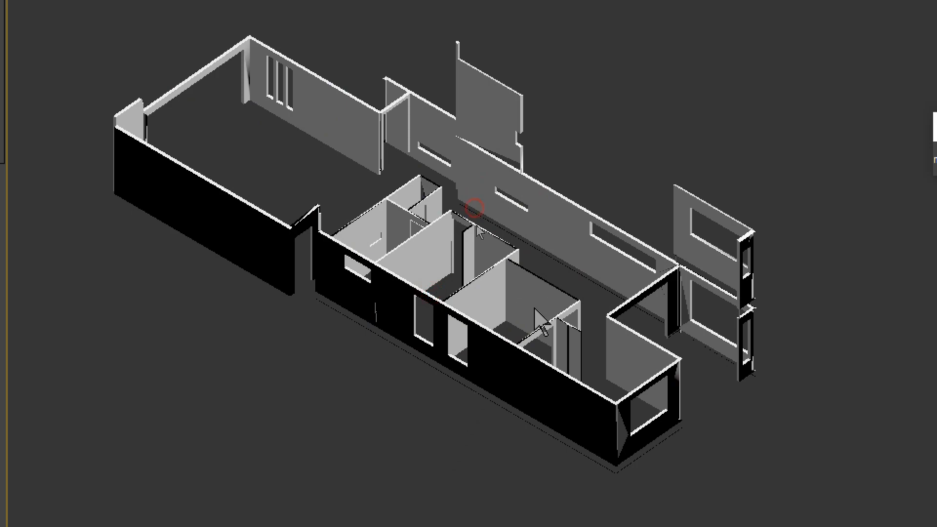
{"action": "left_click", "coordinate": [905, 99]}
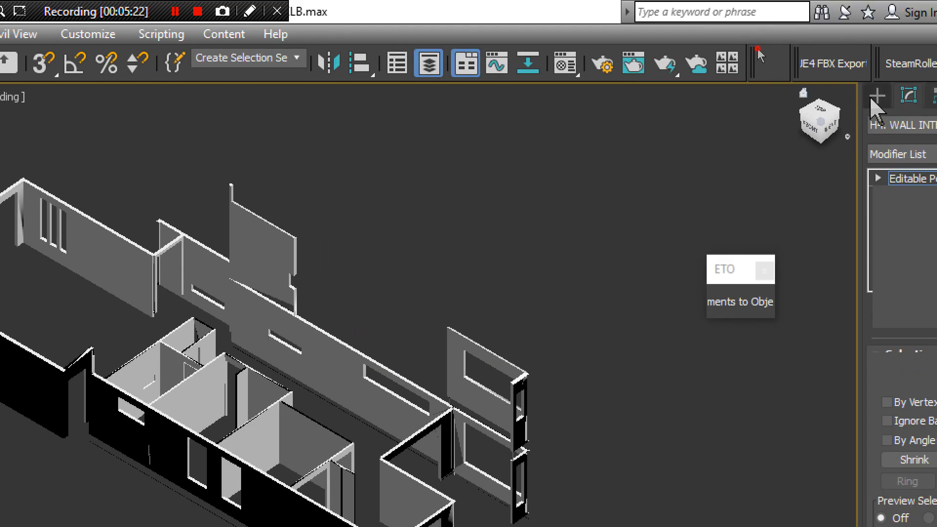
- Select the long rear wall, the front perimeter wall and the internal partitions in turn to check how they are separated
{"action": "left_click", "coordinate": [565, 233]}
{"action": "left_click", "coordinate": [291, 328]}
{"action": "middle_click_drag", "start_coordinate": [291, 329], "coordinate": [470, 320], "text": "alt"}
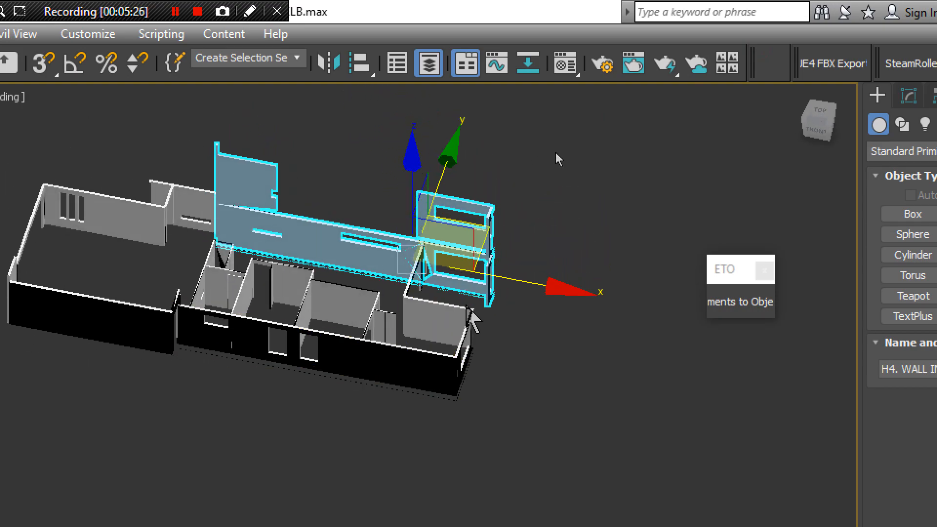
{"action": "left_click", "coordinate": [429, 313]}
{"action": "left_click", "coordinate": [364, 441]}
{"action": "left_click", "coordinate": [409, 376]}
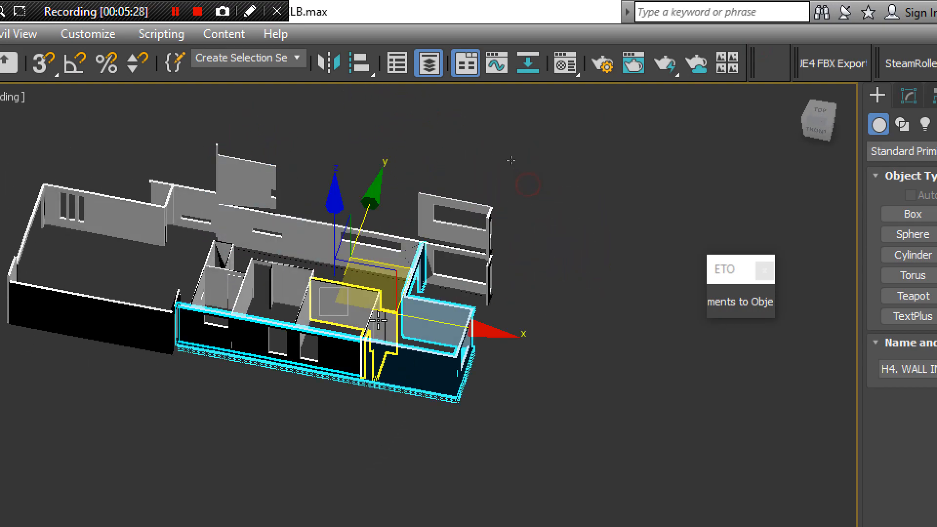
{"action": "left_click", "coordinate": [373, 320]}
{"action": "left_click", "coordinate": [300, 294]}
- Check the end wall with three narrow windows and the neighbouring rear wall by selecting each from another angle
{"action": "middle_click_drag", "start_coordinate": [471, 250], "coordinate": [600, 243]}
{"action": "middle_click_drag", "start_coordinate": [600, 243], "coordinate": [513, 243], "text": "alt"}
{"action": "left_click", "coordinate": [337, 137]}
{"action": "left_click", "coordinate": [266, 172]}
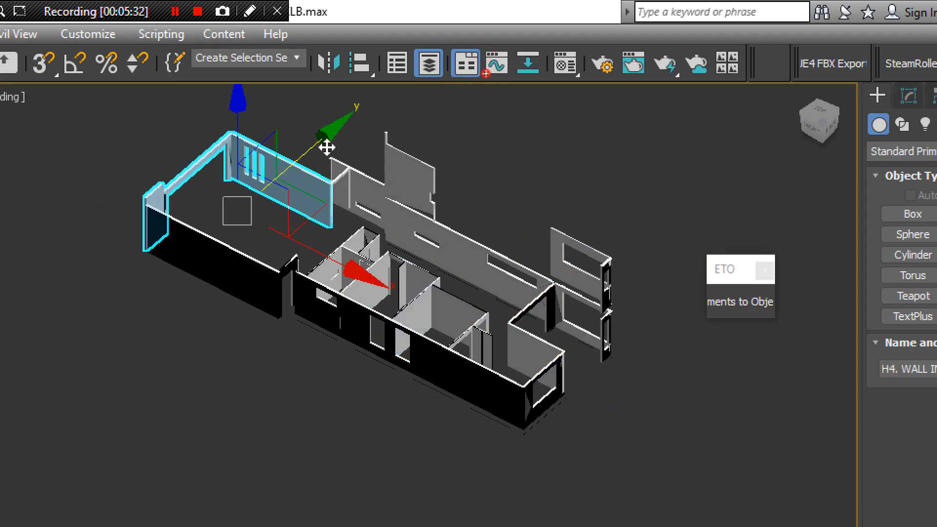
{"action": "left_click", "coordinate": [383, 149]}
{"action": "left_click", "coordinate": [418, 183]}
- Clear the wall selection and hide the Done bits layer
{"action": "left_click", "coordinate": [600, 144]}
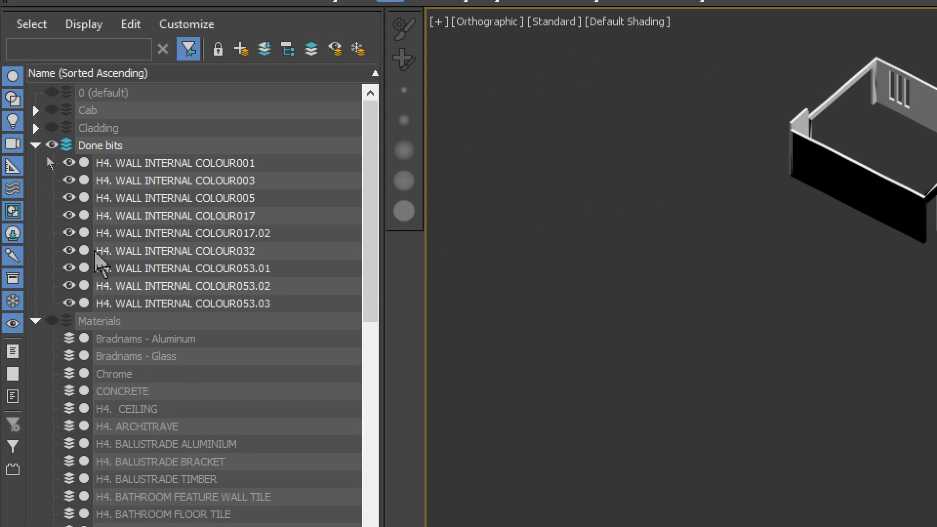
{"action": "left_click", "coordinate": [52, 145]}
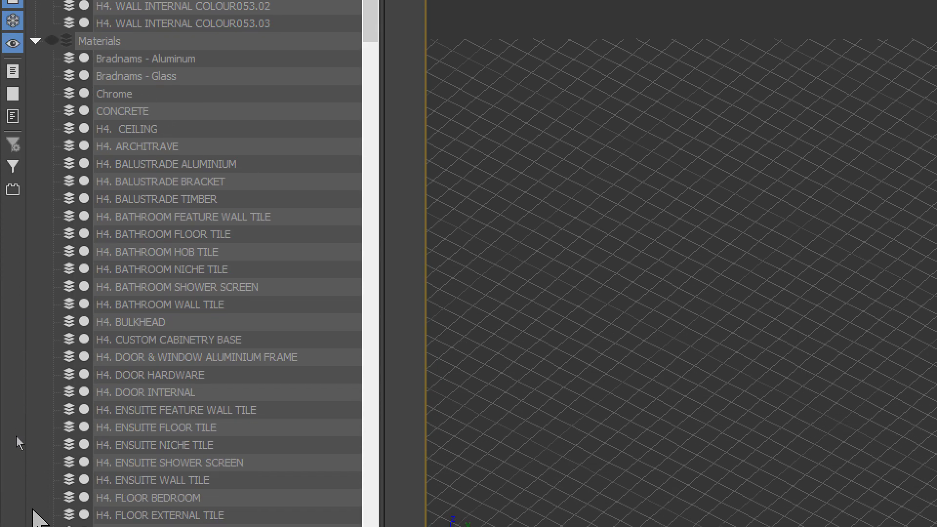
- Try to select the objects from H4. WALL INTERNAL COLOURSegments back to H4. WALL INTERNAL COLOUR020 in the hidden Materials layer
{"action": "scroll", "coordinate": [205, 448], "scroll_direction": "down", "scroll_amount": 20}
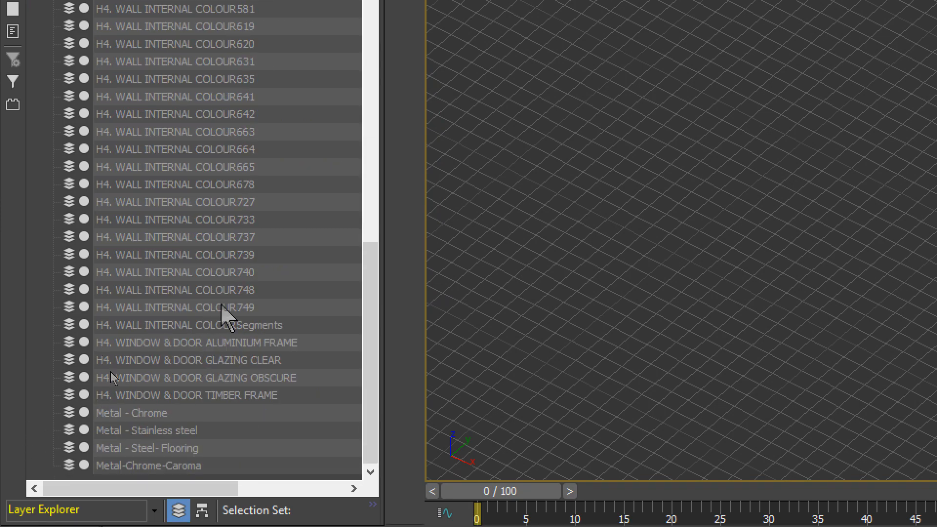
{"action": "left_click", "coordinate": [192, 326]}
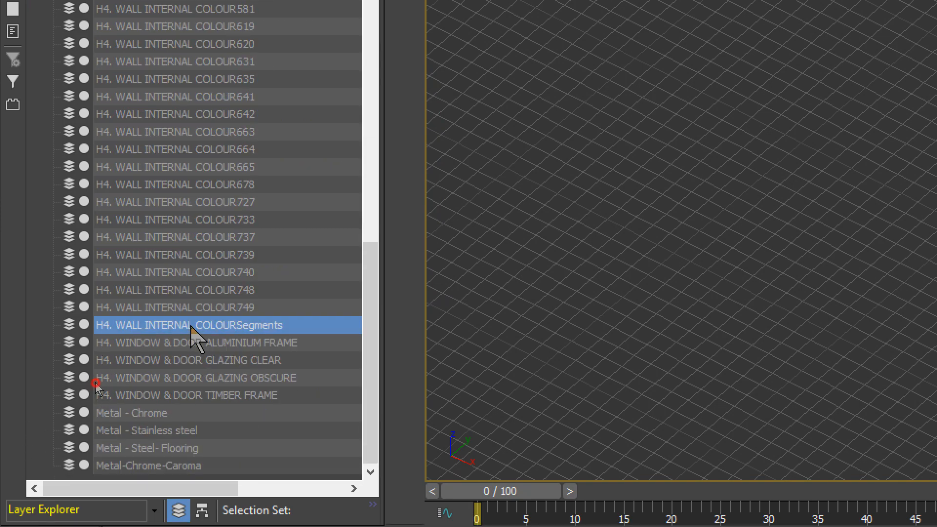
{"action": "scroll", "coordinate": [218, 288], "scroll_direction": "up", "scroll_amount": 15}
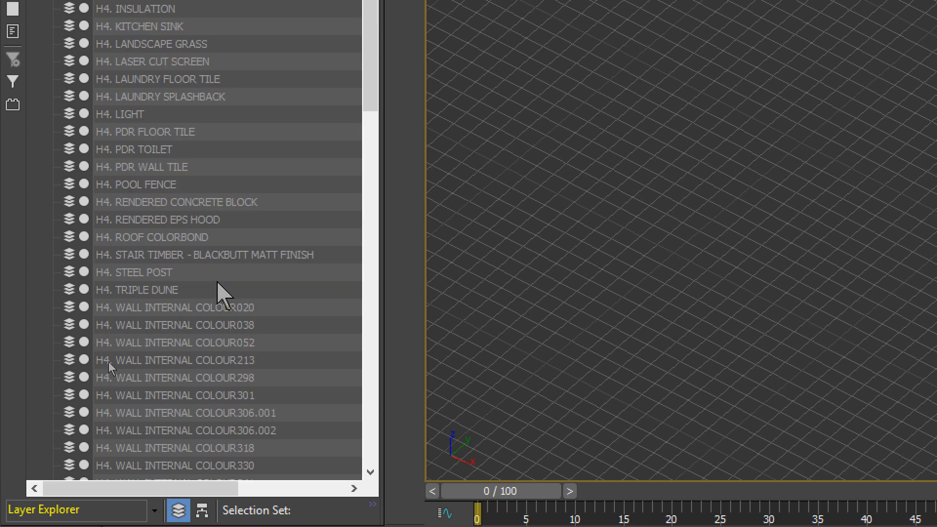
{"action": "left_click", "coordinate": [240, 308], "text": "shift"}
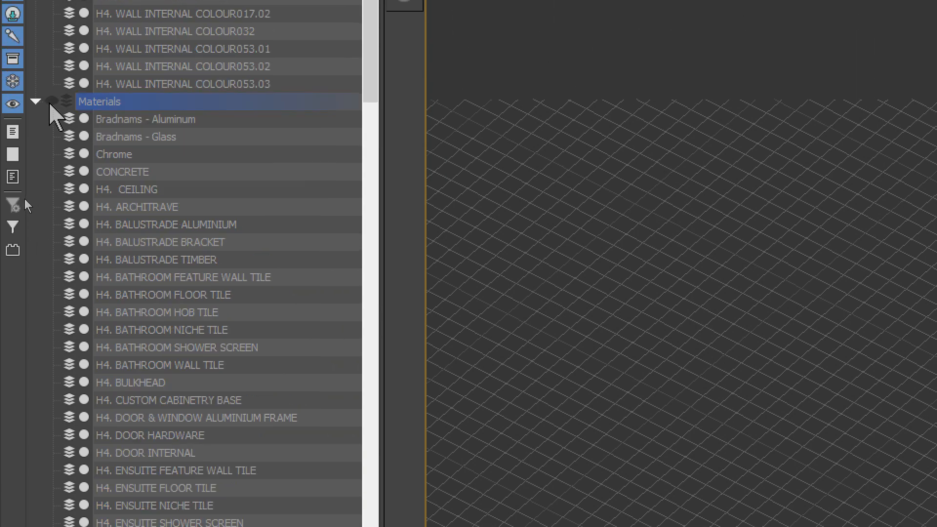
- Show the Materials layer and select its wall objects from H4. WALL INTERNAL COLOUR020 through H4. WALL INTERNAL COLOUR749
{"action": "left_click", "coordinate": [52, 101]}
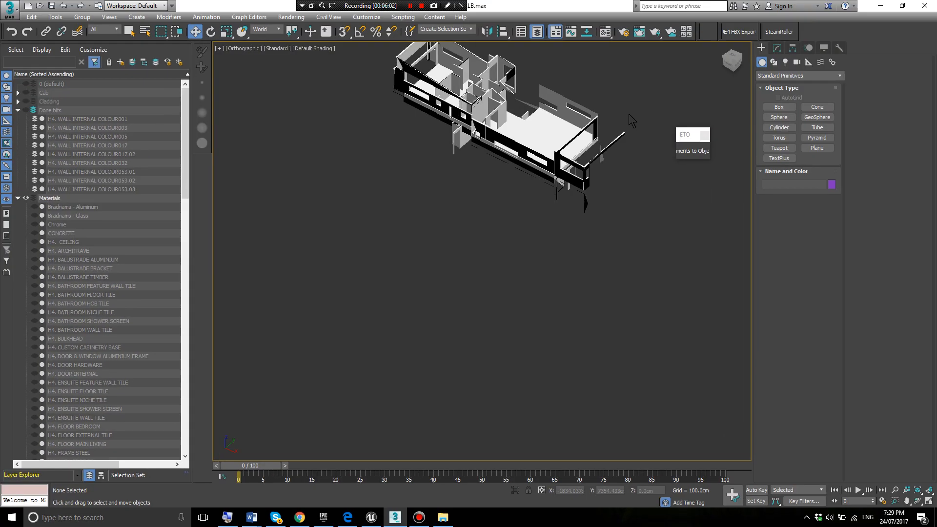
{"action": "scroll", "coordinate": [104, 328], "scroll_direction": "down", "scroll_amount": 15}
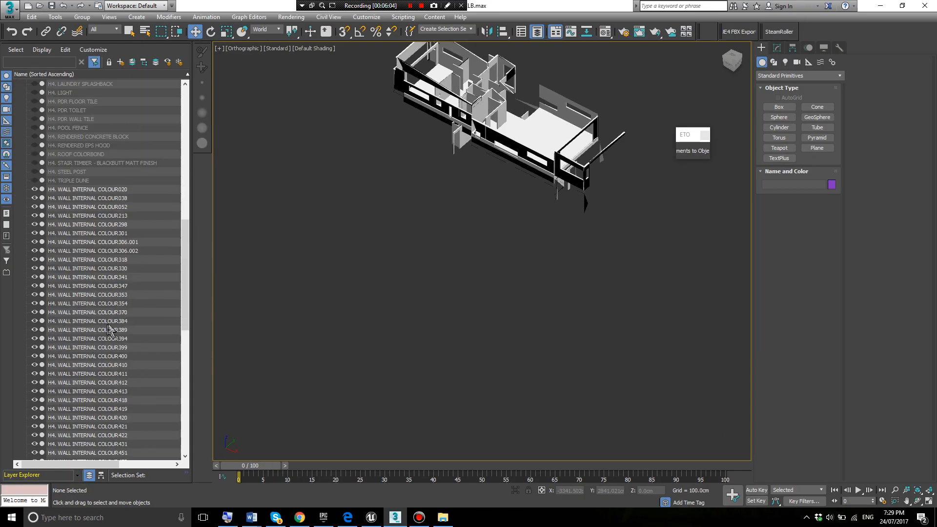
{"action": "left_click", "coordinate": [112, 198]}
{"action": "scroll", "coordinate": [126, 344], "scroll_direction": "down", "scroll_amount": 15}
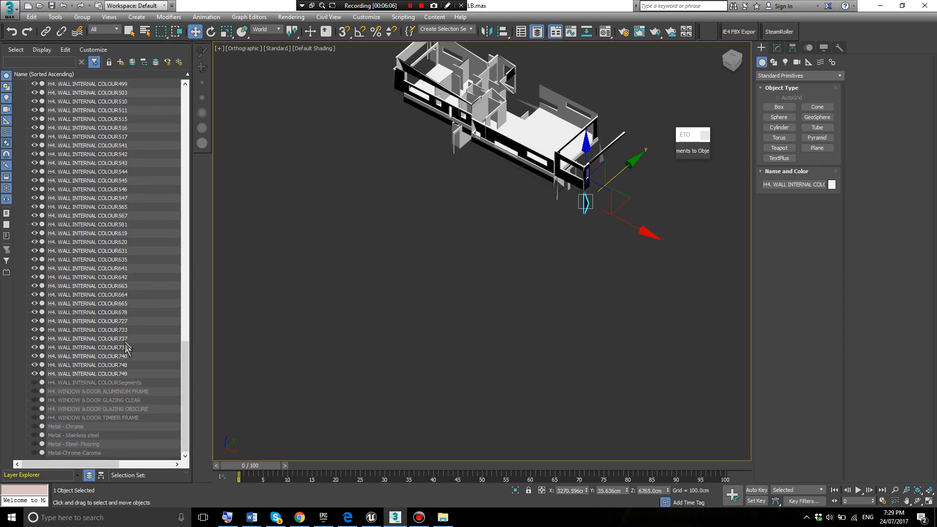
{"action": "left_click", "coordinate": [127, 374], "text": "shift"}
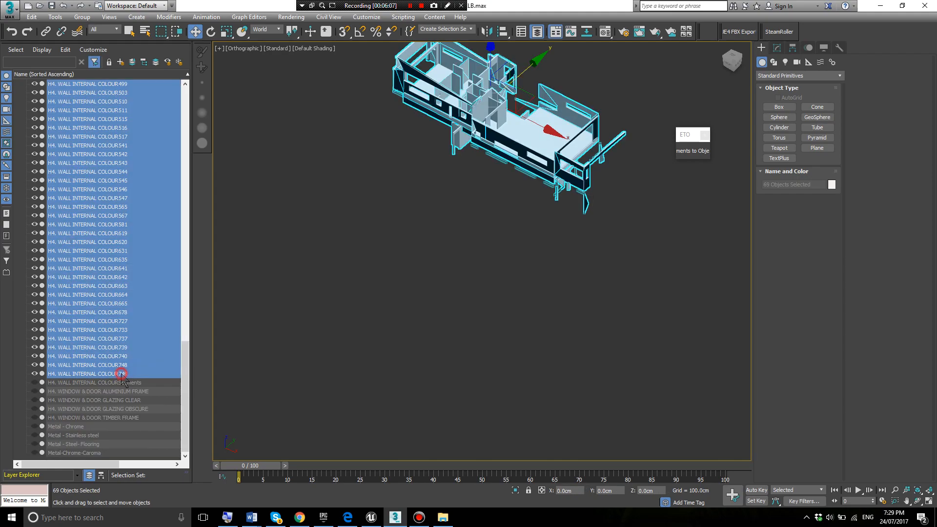
- Put the selected internal walls on a new layer and name it INTERNAL WALLS TO BE PROCESSED
{"action": "right_click", "coordinate": [104, 156]}
{"action": "left_click", "coordinate": [110, 166]}
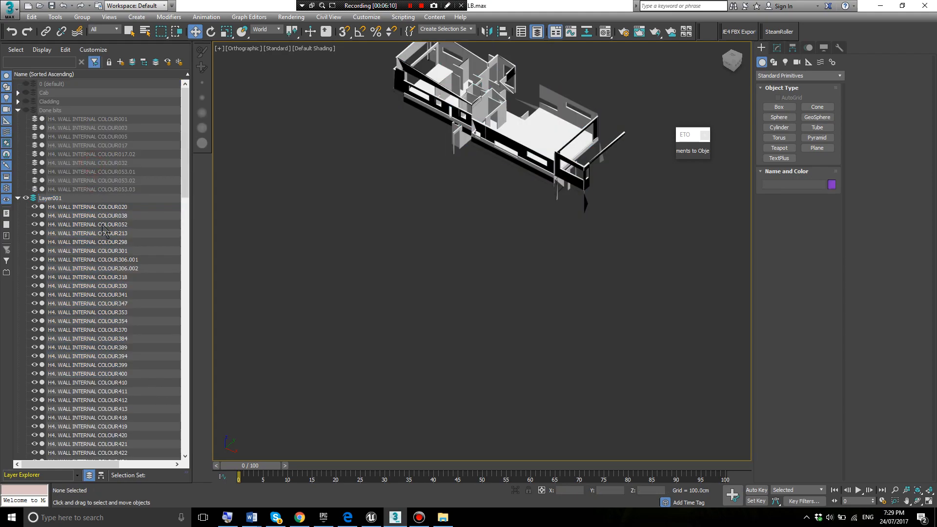
{"action": "double_click", "coordinate": [78, 198]}
{"action": "left_click", "coordinate": [74, 189]}
{"action": "left_click", "coordinate": [63, 198]}
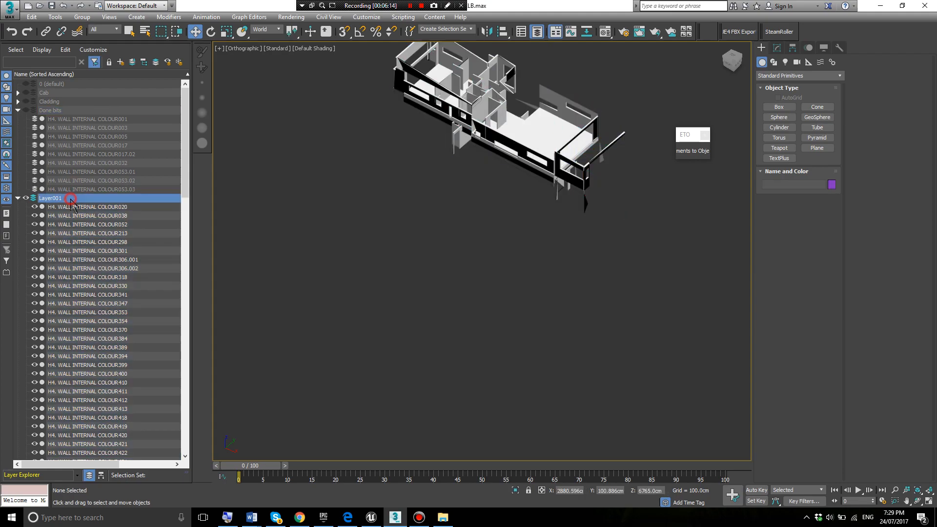
{"action": "left_click", "coordinate": [95, 198]}
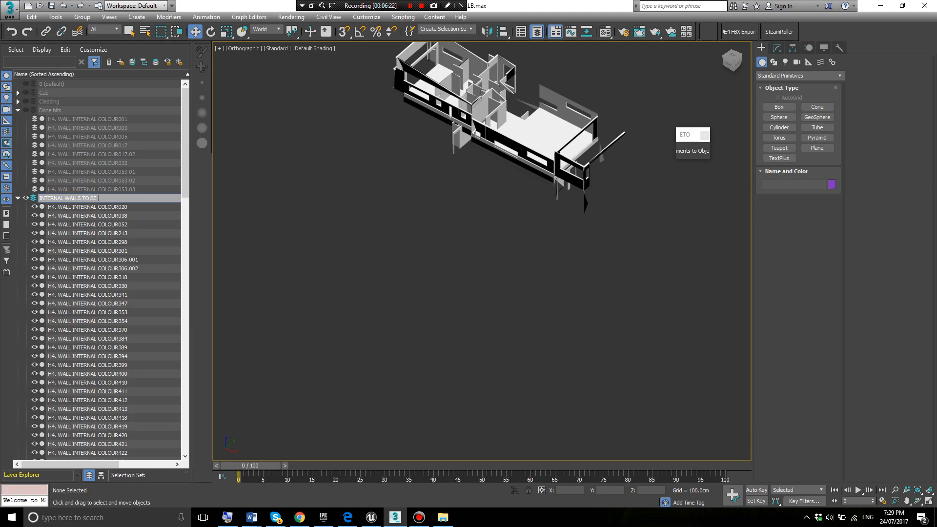
{"action": "left_click", "coordinate": [92, 199]}
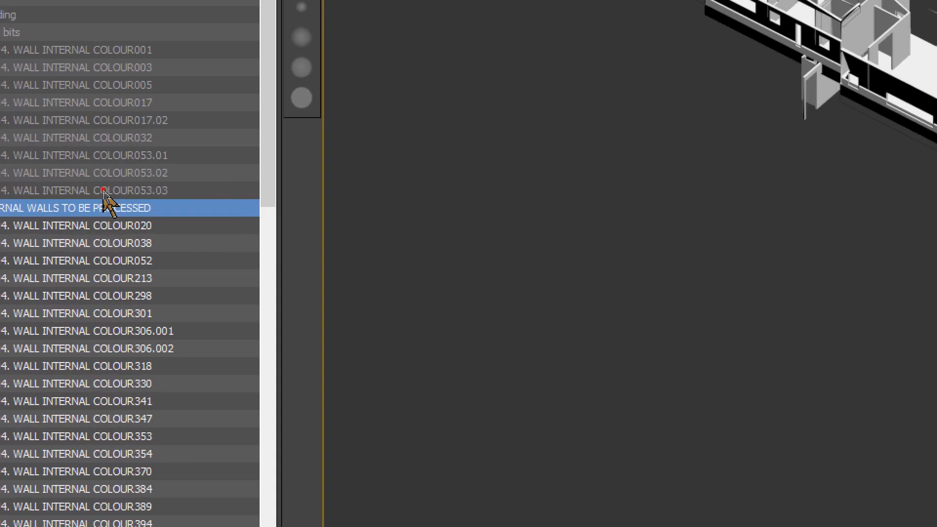
- Rename the Done bits layer as INTERNAL WALLS PROCESSED
{"action": "left_click", "coordinate": [103, 190]}
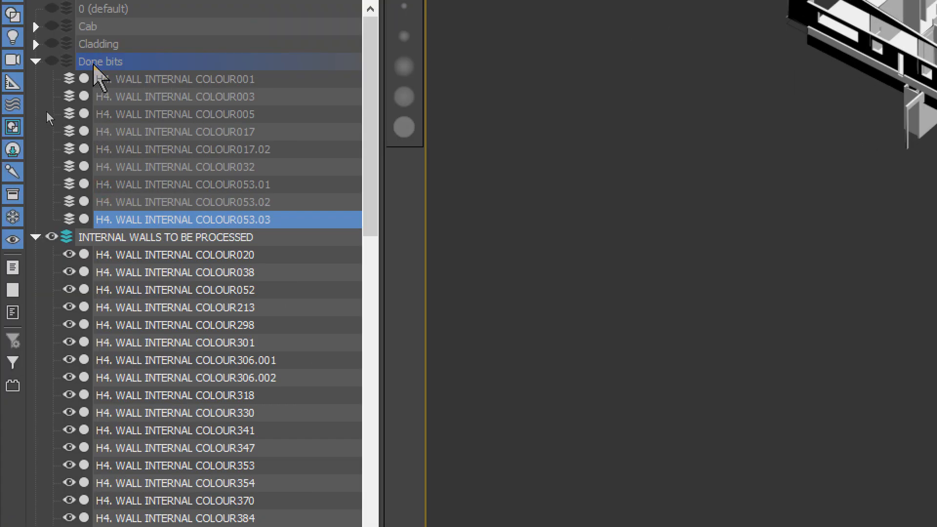
{"action": "left_click", "coordinate": [98, 62]}
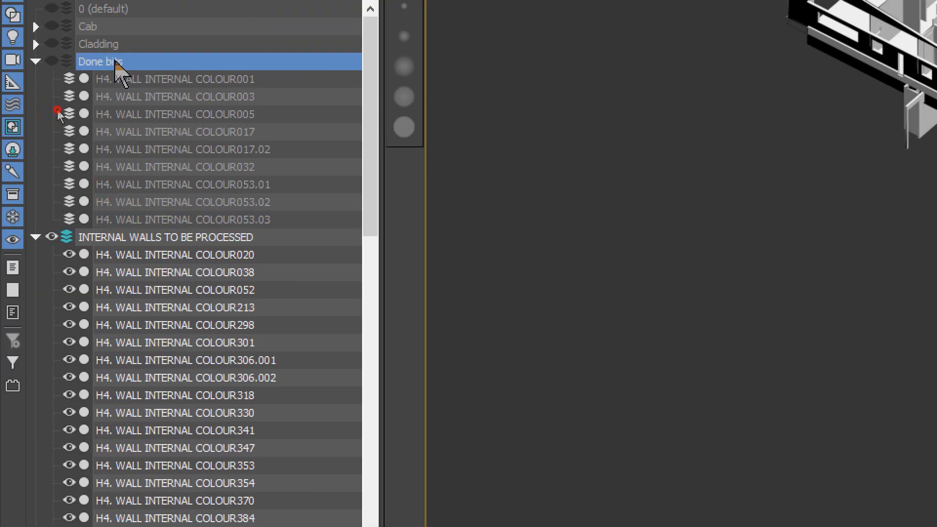
{"action": "left_click", "coordinate": [136, 63]}
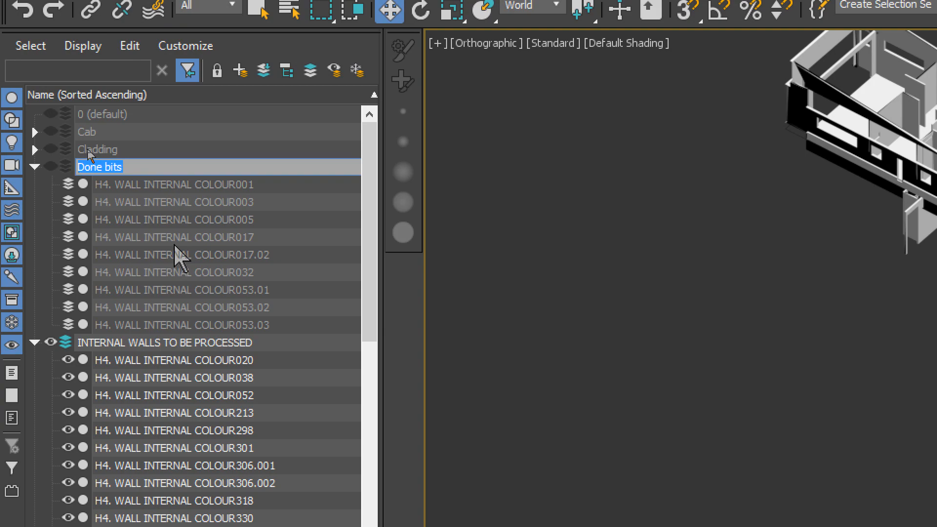
{"action": "type", "text": "INTERNAL WALLS PROCE"}
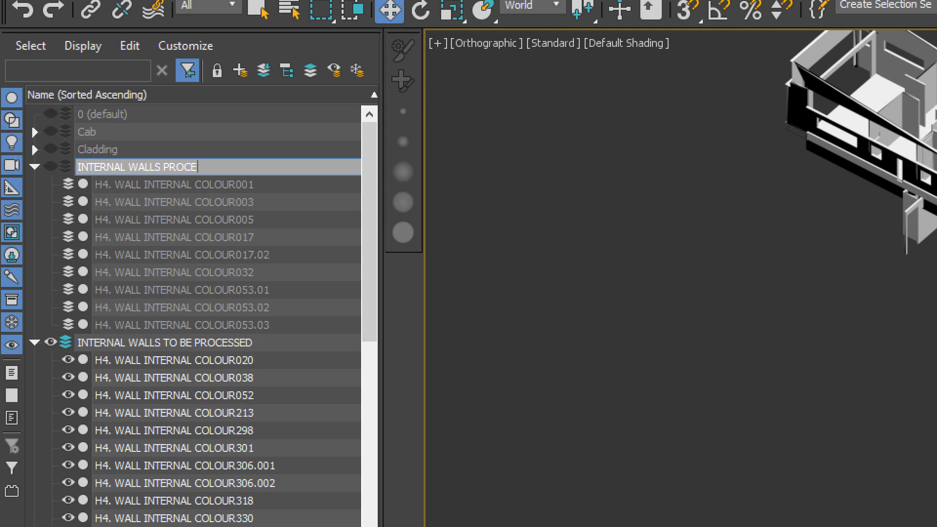
{"action": "key", "text": "Return"}
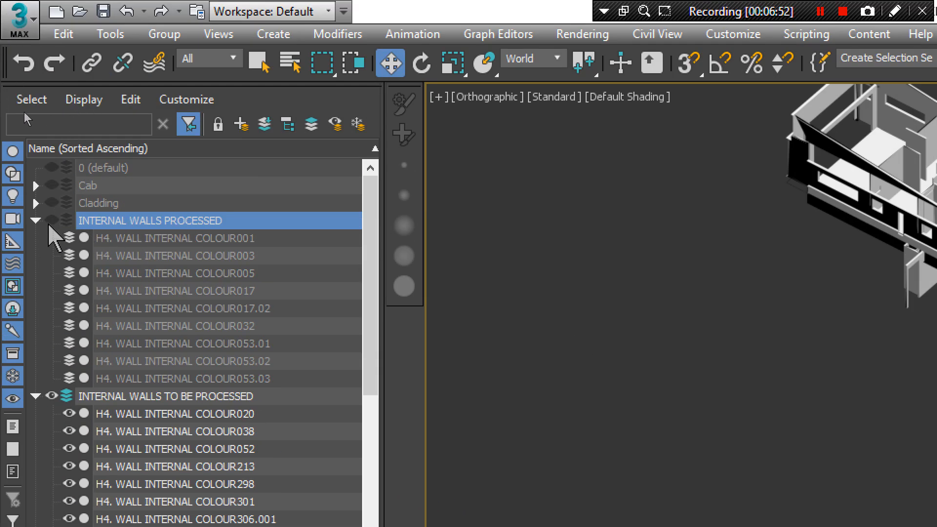
- Toggle the INTERNAL WALLS PROCESSED and INTERNAL WALLS TO BE PROCESSED layers to compare their walls, leaving only the processed layer hidden
{"action": "left_click", "coordinate": [51, 220]}
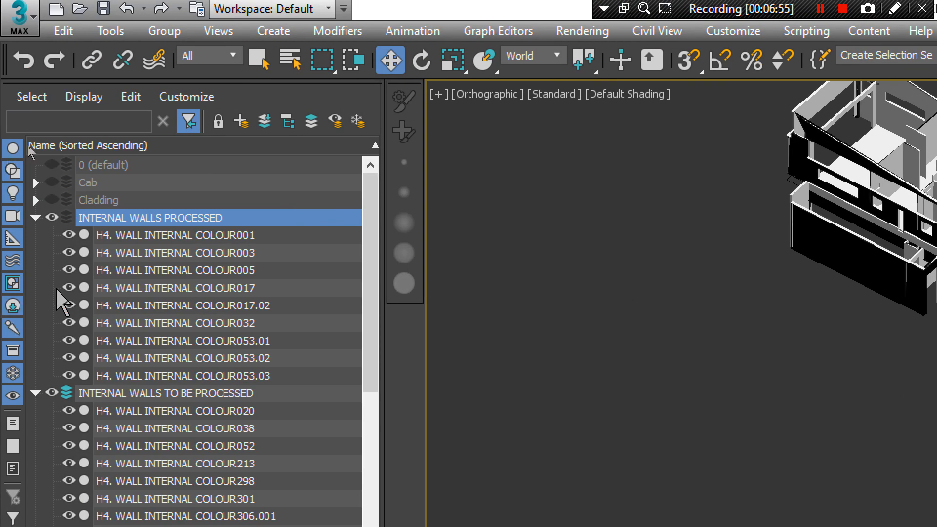
{"action": "left_click", "coordinate": [51, 393]}
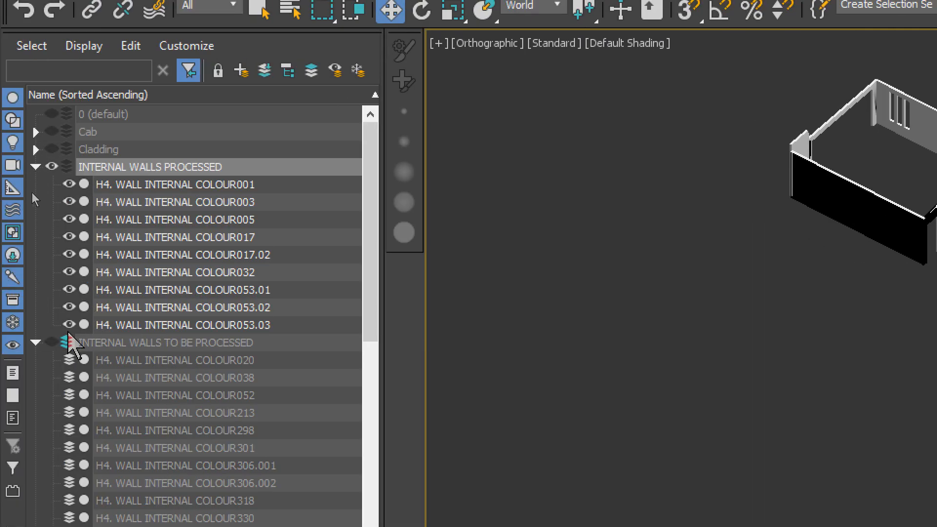
{"action": "left_click", "coordinate": [51, 342]}
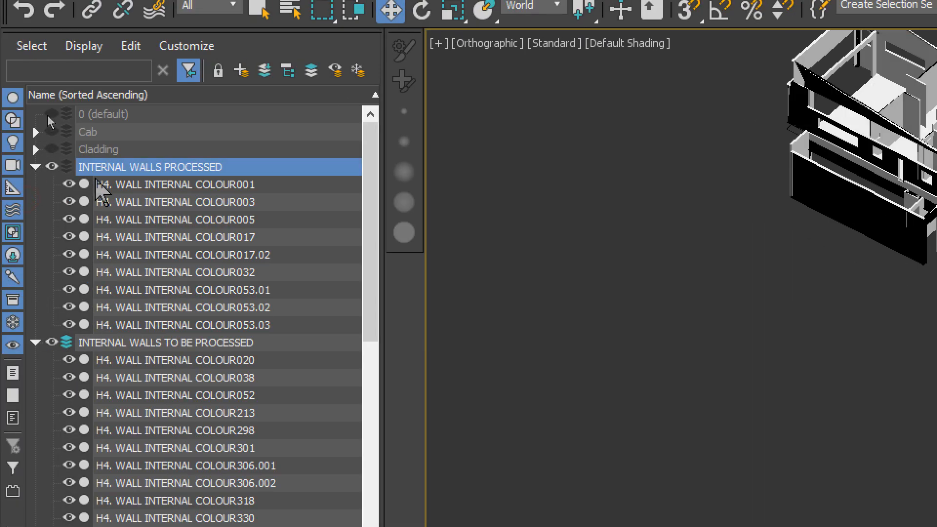
{"action": "left_click", "coordinate": [51, 167]}
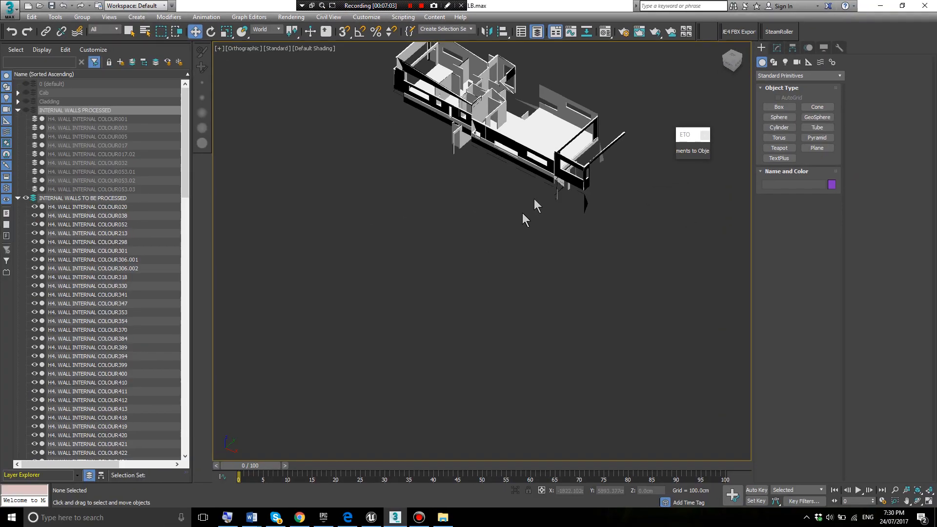
{"action": "scroll", "coordinate": [477, 315], "scroll_direction": "up", "scroll_amount": 5}
{"action": "left_click", "coordinate": [475, 237]}
{"action": "middle_click_drag", "start_coordinate": [476, 237], "coordinate": [445, 244], "text": "alt"}
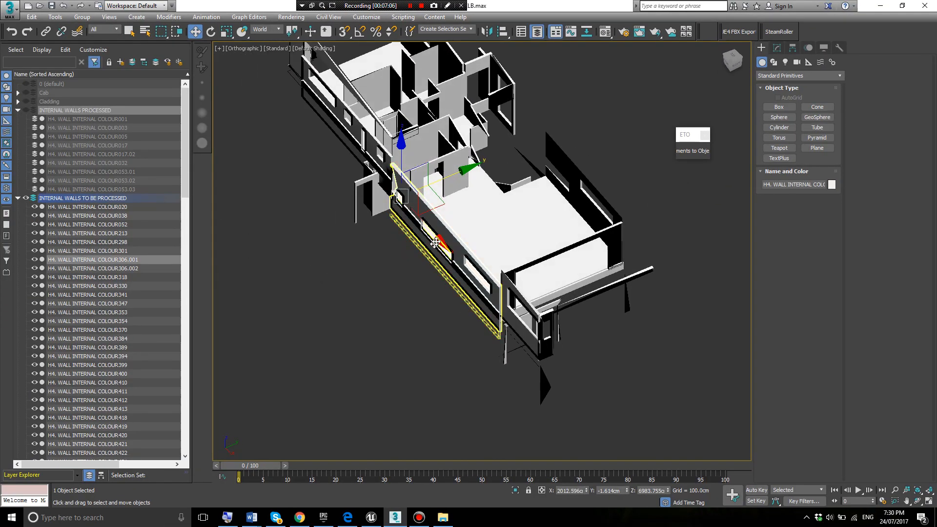
{"action": "right_click", "coordinate": [445, 242]}
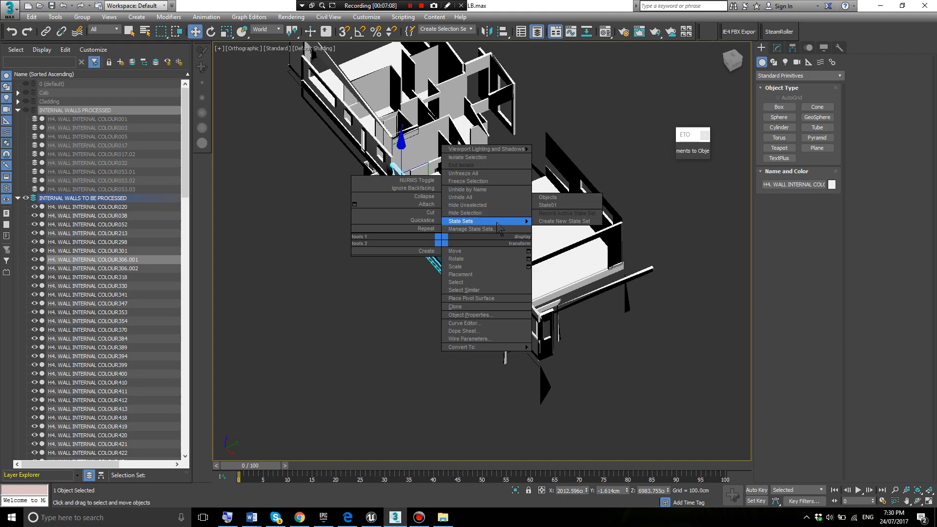
{"action": "left_click", "coordinate": [323, 312]}
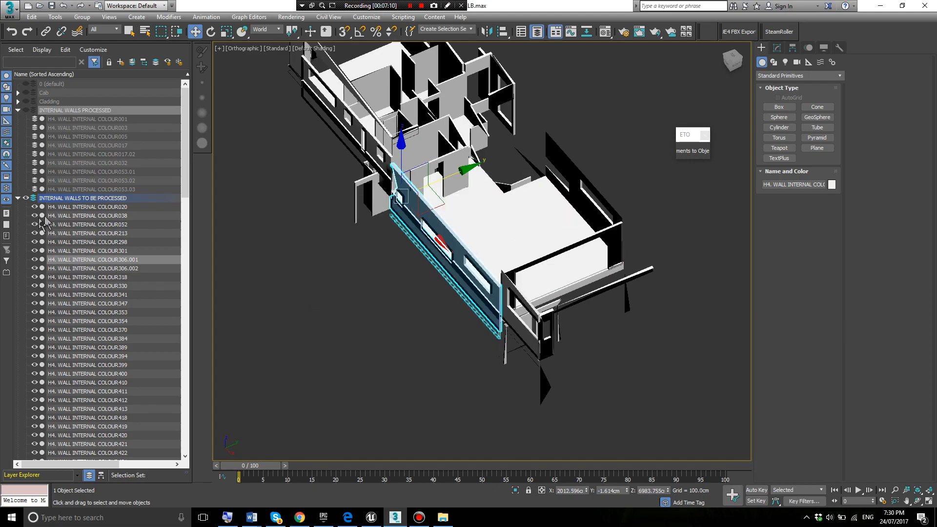
- Hide all objects in the INTERNAL WALLS TO BE PROCESSED layer, from H4. WALL INTERNAL COLOUR020 through COLOUR749, and clear the selection
{"action": "left_click", "coordinate": [63, 224]}
{"action": "scroll", "coordinate": [111, 352], "scroll_direction": "down", "scroll_amount": 10}
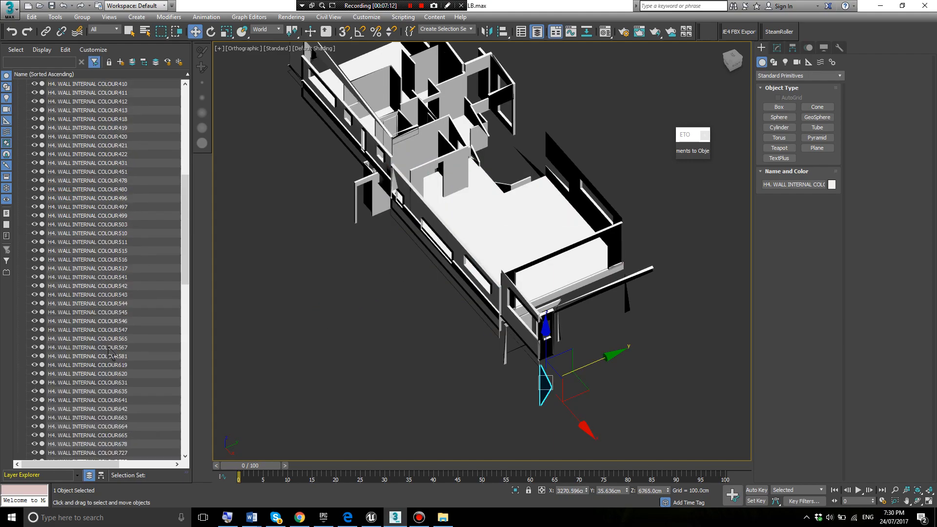
{"action": "left_click", "coordinate": [112, 356], "text": "shift"}
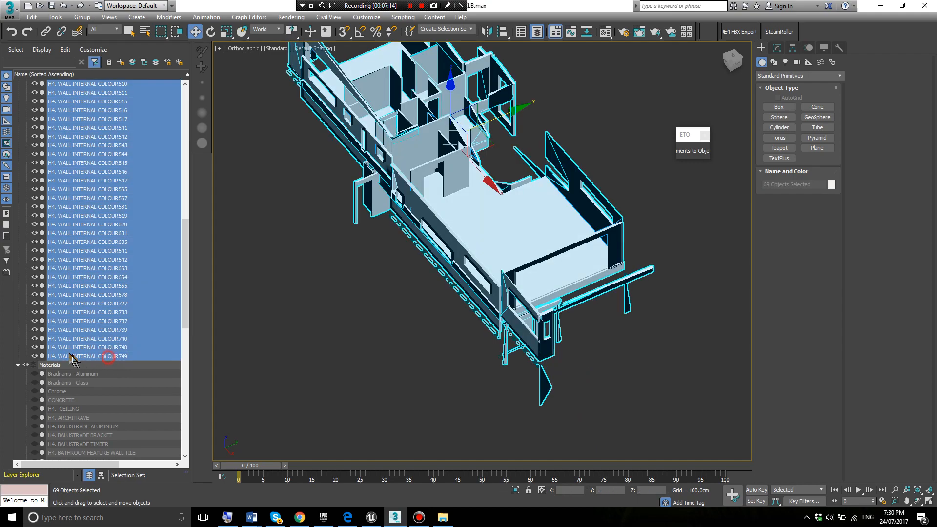
{"action": "left_click", "coordinate": [34, 356]}
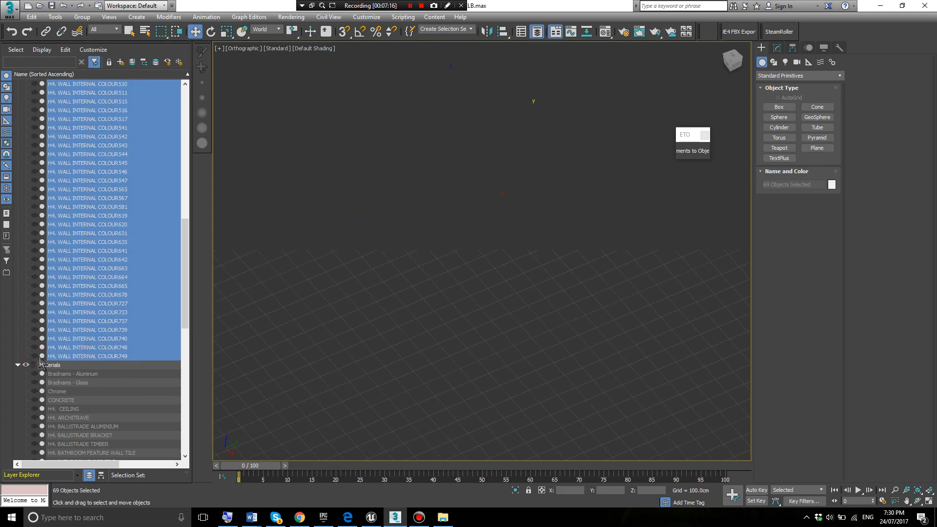
{"action": "left_click", "coordinate": [389, 321]}
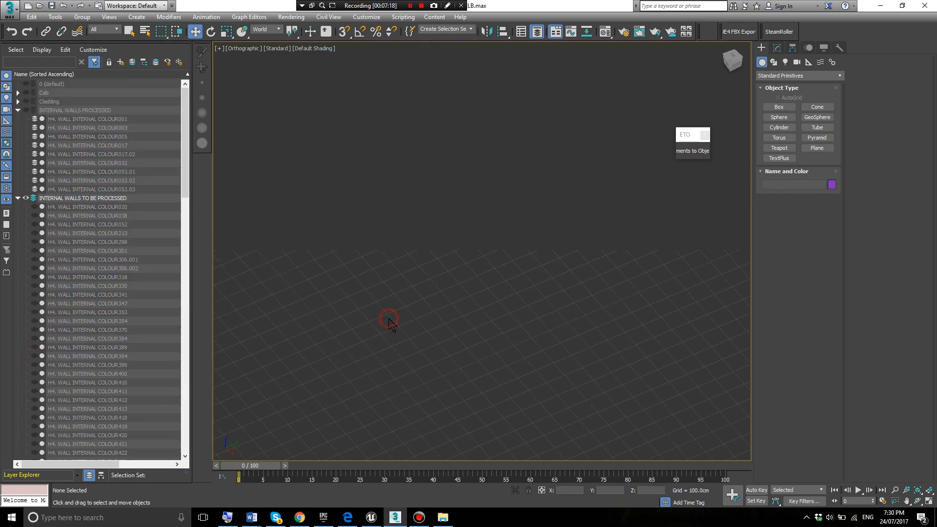
- Show H4. WALL INTERNAL COLOUR749 on its own and select it in the viewport
{"action": "left_click", "coordinate": [109, 348]}
{"action": "scroll", "coordinate": [114, 288], "scroll_direction": "down", "scroll_amount": 15}
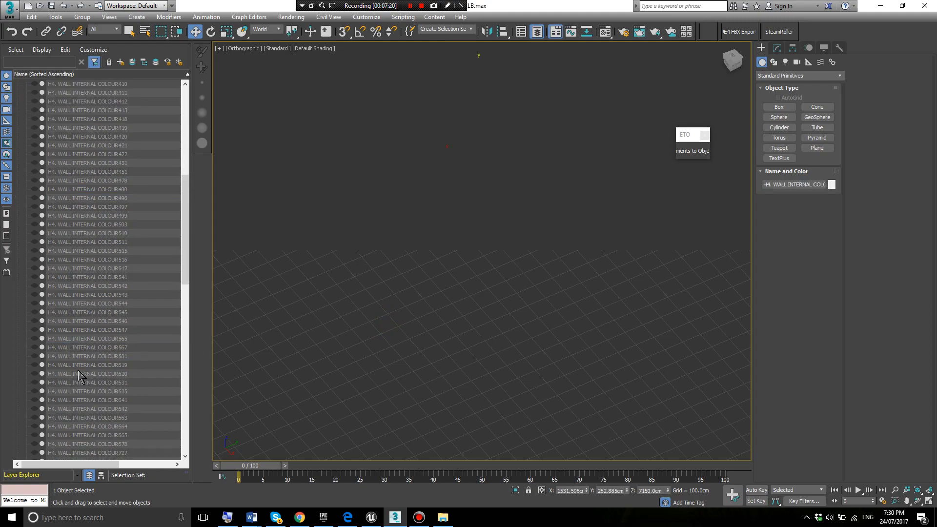
{"action": "left_click", "coordinate": [35, 356]}
{"action": "middle_click_drag", "start_coordinate": [406, 295], "coordinate": [372, 368]}
{"action": "scroll", "coordinate": [375, 366], "scroll_direction": "down", "scroll_amount": 2}
{"action": "left_click", "coordinate": [451, 239]}
{"action": "scroll", "coordinate": [453, 248], "scroll_direction": "down", "scroll_amount": 5}
{"action": "scroll", "coordinate": [445, 267], "scroll_direction": "up", "scroll_amount": 4}
{"action": "left_click", "coordinate": [429, 241]}
- Show the wall objects H4. WALL INTERNAL COLOUR748 and COLOUR740 alongside COLOUR749
{"action": "scroll", "coordinate": [105, 403], "scroll_direction": "down", "scroll_amount": 6}
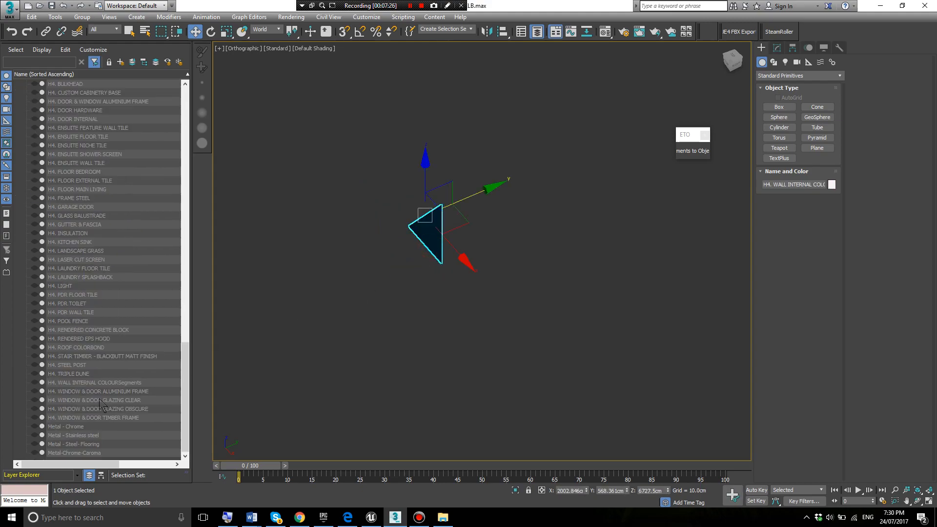
{"action": "scroll", "coordinate": [98, 405], "scroll_direction": "up", "scroll_amount": 10}
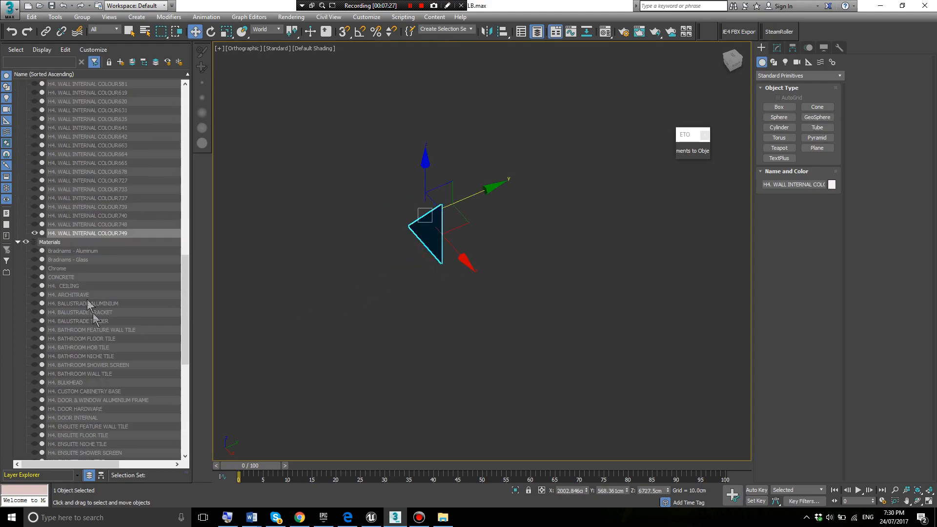
{"action": "left_click", "coordinate": [35, 224]}
{"action": "left_click", "coordinate": [35, 216]}
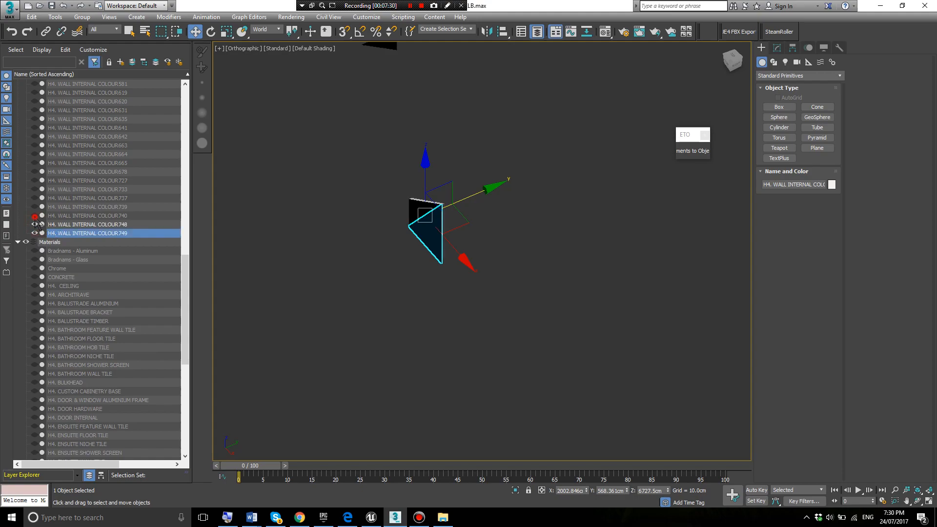
{"action": "scroll", "coordinate": [224, 255], "scroll_direction": "down", "scroll_amount": 3}
{"action": "scroll", "coordinate": [442, 286], "scroll_direction": "down", "scroll_amount": 2}
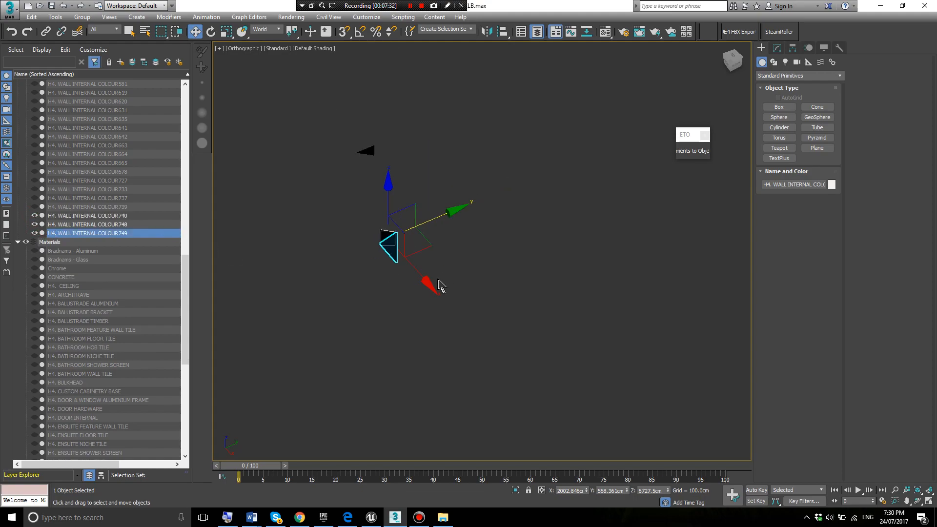
- Show H4. WALL INTERNAL COLOUR739, COLOUR737 and COLOUR733, and briefly check COLOUR727 and COLOUR678 before hiding those two again
{"action": "left_click", "coordinate": [35, 206]}
{"action": "left_click", "coordinate": [34, 198]}
{"action": "left_click", "coordinate": [34, 188]}
{"action": "left_click", "coordinate": [34, 180]}
{"action": "left_click", "coordinate": [35, 171]}
{"action": "left_click", "coordinate": [34, 172]}
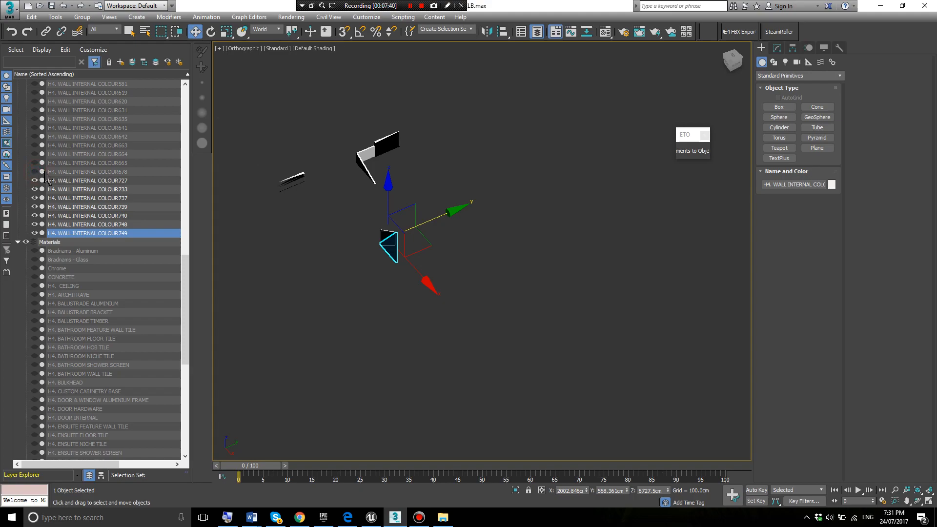
{"action": "left_click", "coordinate": [33, 180]}
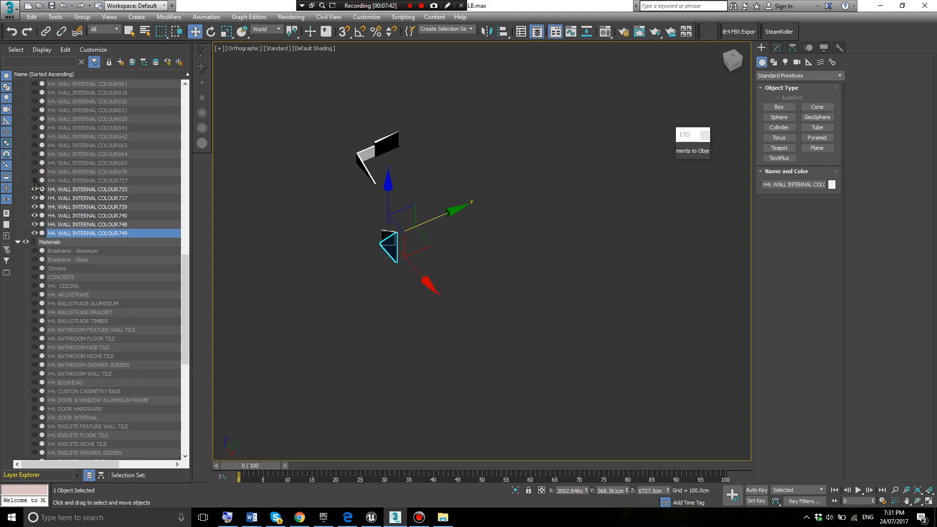
{"action": "left_click", "coordinate": [35, 171]}
{"action": "left_click", "coordinate": [35, 171]}
- Show the wall objects H4. WALL INTERNAL COLOUR664, COLOUR663, COLOUR642 and COLOUR641
{"action": "left_click", "coordinate": [34, 154]}
{"action": "scroll", "coordinate": [380, 272], "scroll_direction": "down", "scroll_amount": 6}
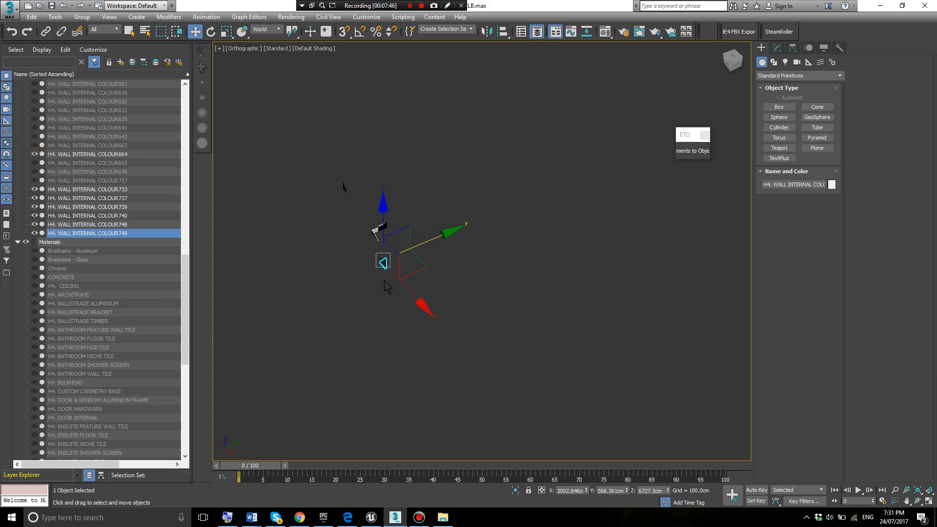
{"action": "scroll", "coordinate": [393, 259], "scroll_direction": "up", "scroll_amount": 6}
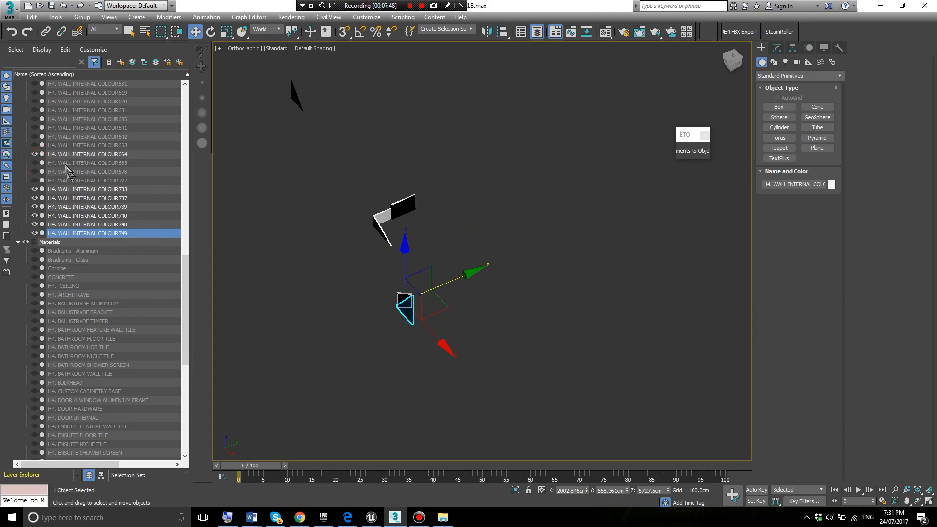
{"action": "left_click", "coordinate": [33, 145]}
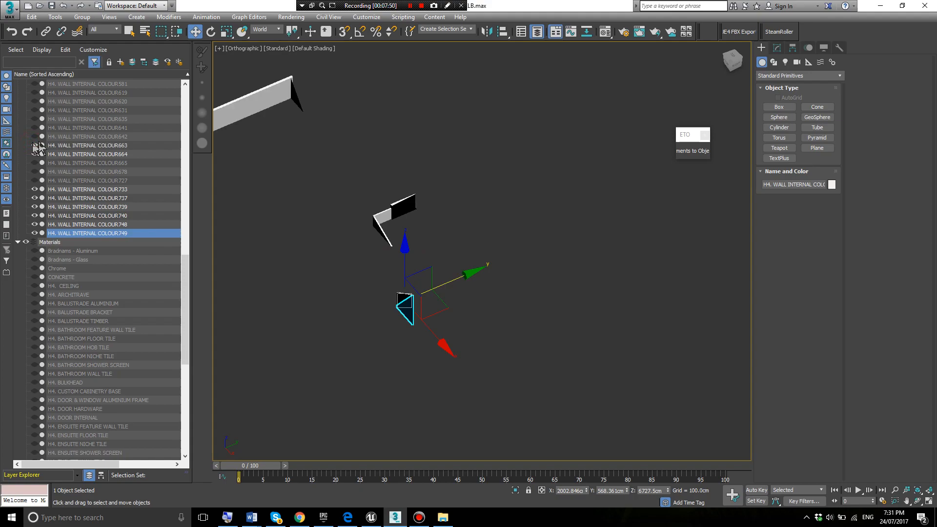
{"action": "scroll", "coordinate": [374, 190], "scroll_direction": "down", "scroll_amount": 3}
{"action": "left_click", "coordinate": [34, 136]}
{"action": "left_click", "coordinate": [34, 127]}
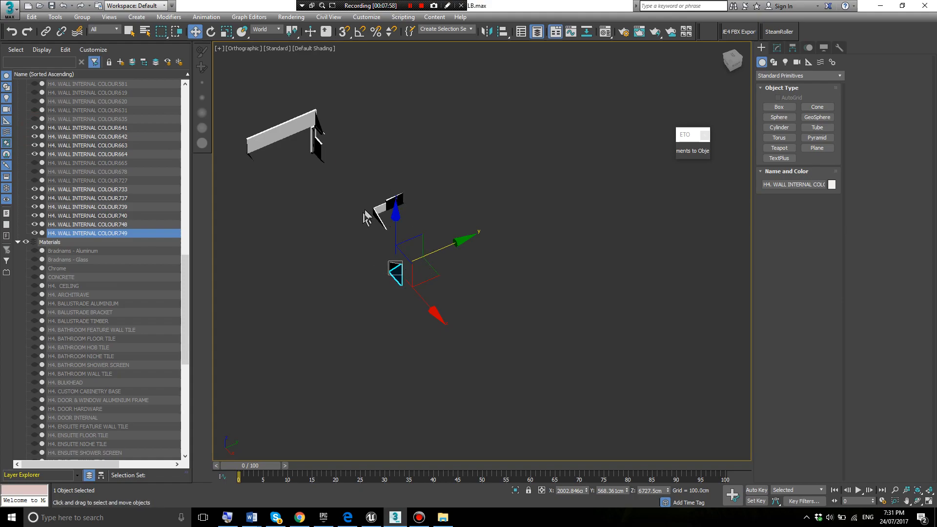
- Select the long wall H4. WALL INTERNAL COLOUR663 in the viewport to examine how it meets the neighbouring wall pieces
{"action": "scroll", "coordinate": [361, 209], "scroll_direction": "down", "scroll_amount": 2}
{"action": "left_click", "coordinate": [335, 149]}
{"action": "scroll", "coordinate": [336, 149], "scroll_direction": "up", "scroll_amount": 4}
{"action": "middle_click_drag", "start_coordinate": [371, 243], "coordinate": [409, 267]}
{"action": "left_click", "coordinate": [363, 171]}
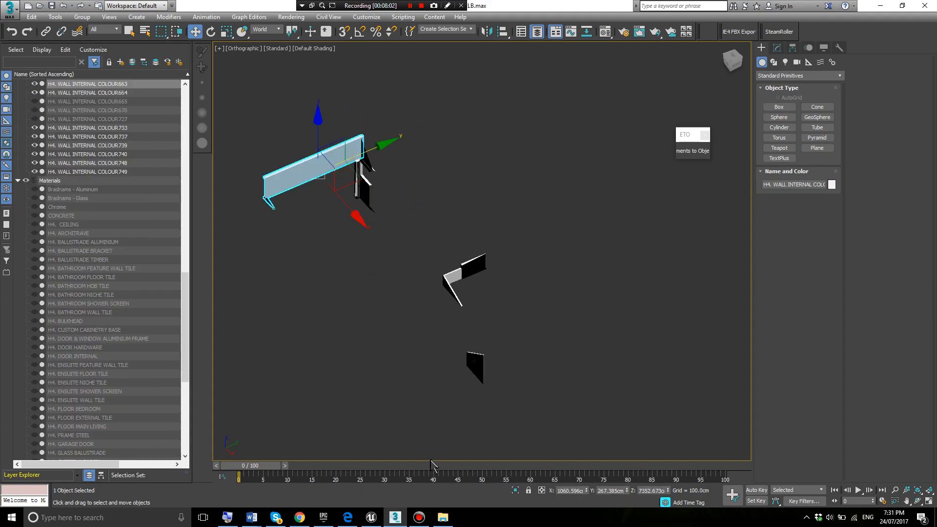
{"action": "left_click", "coordinate": [419, 517]}
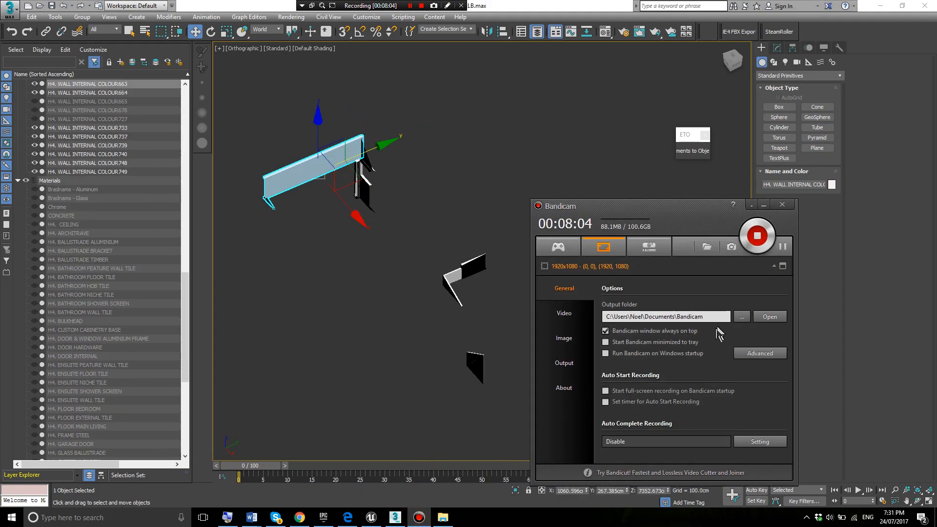
{"action": "left_click", "coordinate": [788, 251]}
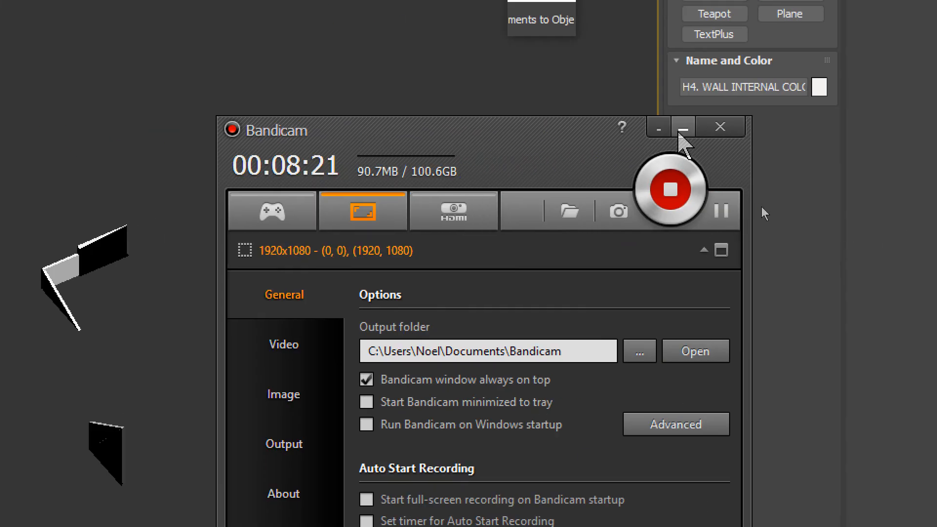
{"action": "left_click", "coordinate": [681, 128]}
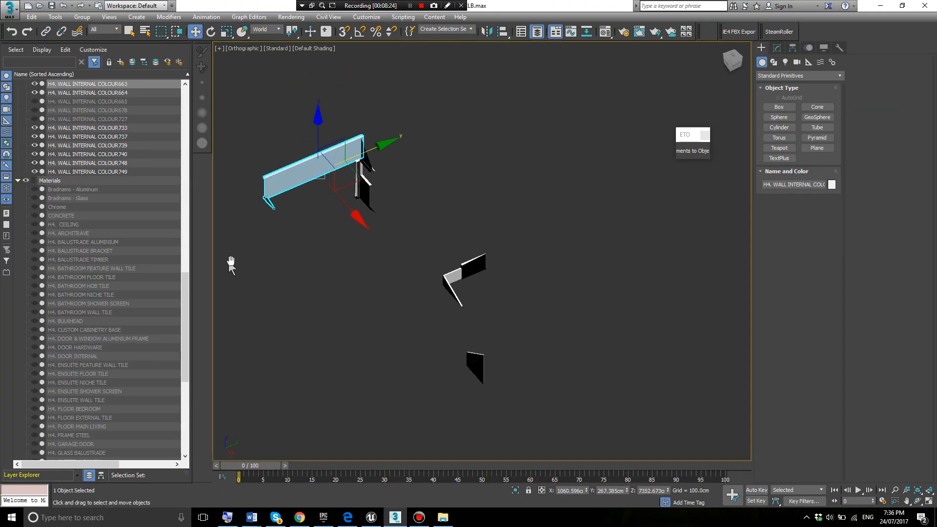
- Clear the wall selection and select H4. WALL INTERNAL COLOUR733 in the INTERNAL WALLS TO BE PROCESSED layer
{"action": "middle_click_drag", "start_coordinate": [6, 320], "coordinate": [112, 340]}
{"action": "left_click", "coordinate": [429, 232]}
{"action": "scroll", "coordinate": [418, 219], "scroll_direction": "down", "scroll_amount": 2}
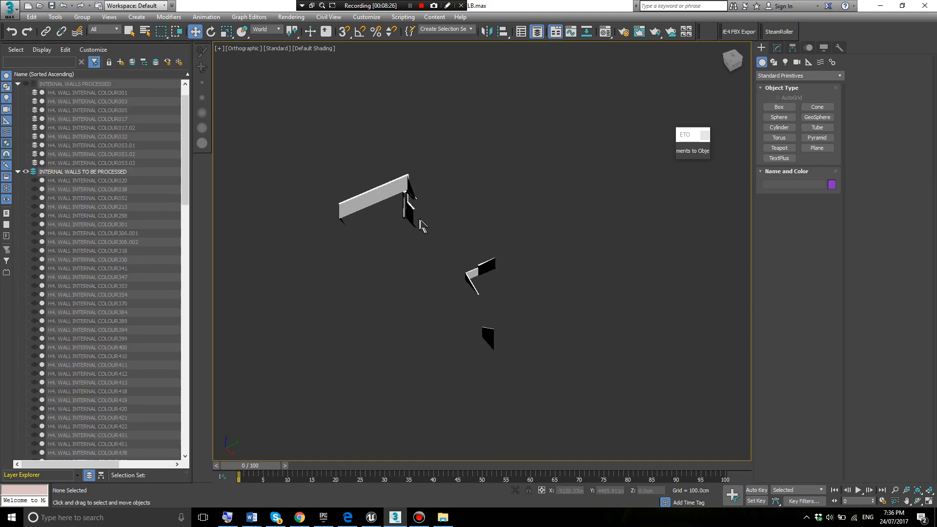
{"action": "scroll", "coordinate": [397, 205], "scroll_direction": "up", "scroll_amount": 2}
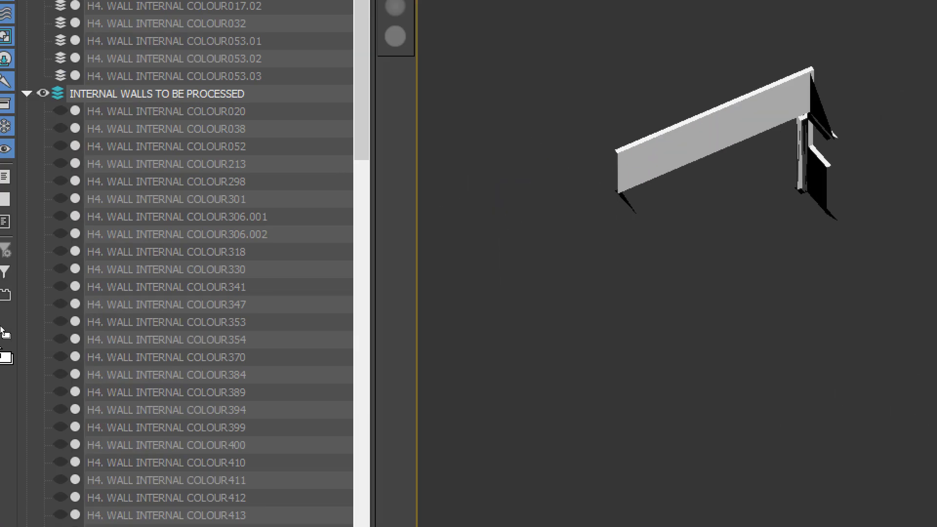
{"action": "scroll", "coordinate": [153, 328], "scroll_direction": "down", "scroll_amount": 10}
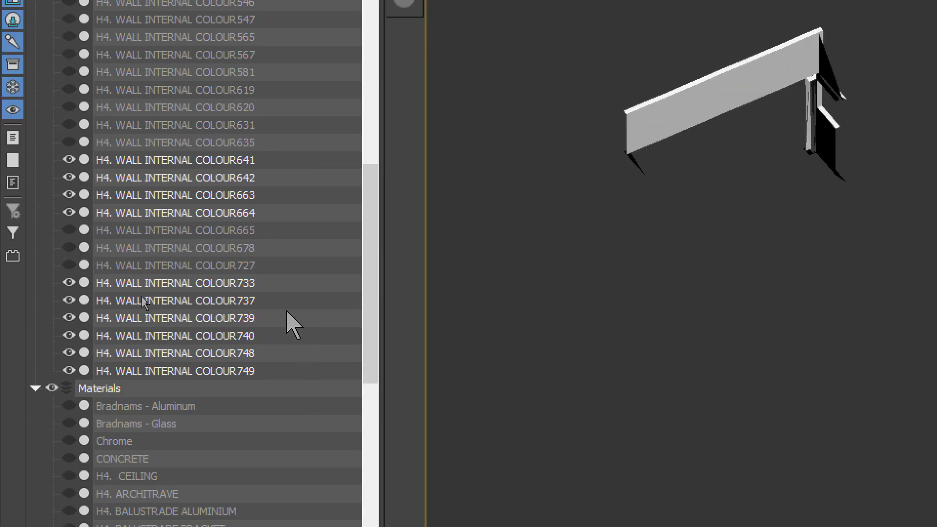
{"action": "left_click", "coordinate": [220, 284]}
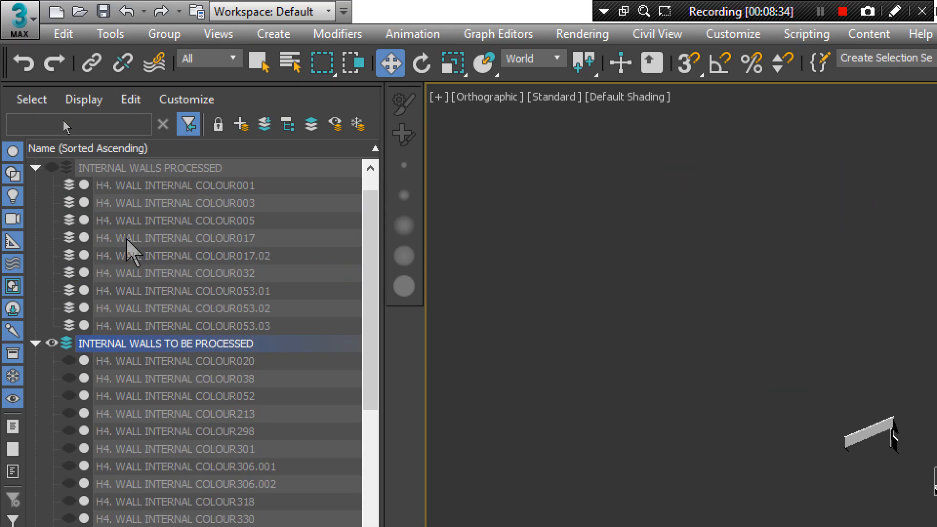
- Clear the current selection and select the long wall H4. WALL INTERNAL COLOUR663 in the viewport
{"action": "scroll", "coordinate": [124, 273], "scroll_direction": "down", "scroll_amount": 20}
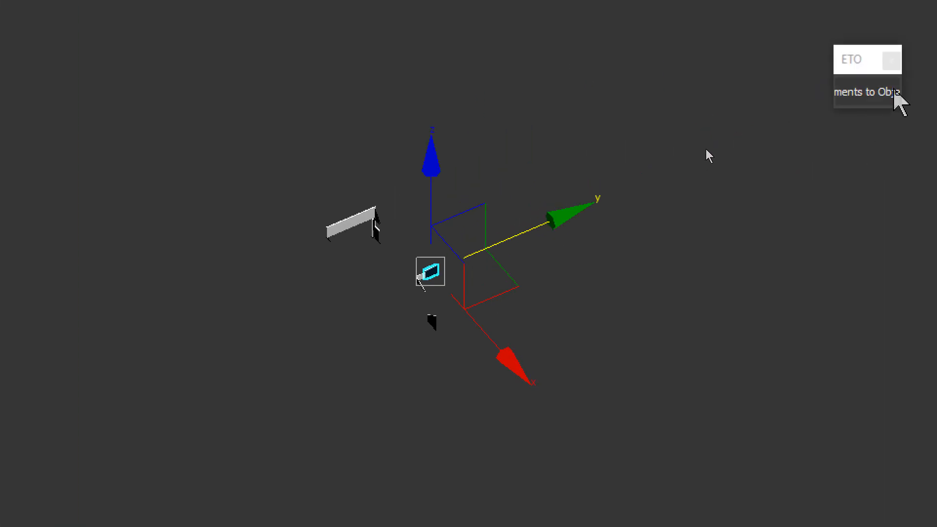
{"action": "scroll", "coordinate": [566, 195], "scroll_direction": "up", "scroll_amount": 3}
{"action": "left_click", "coordinate": [338, 210]}
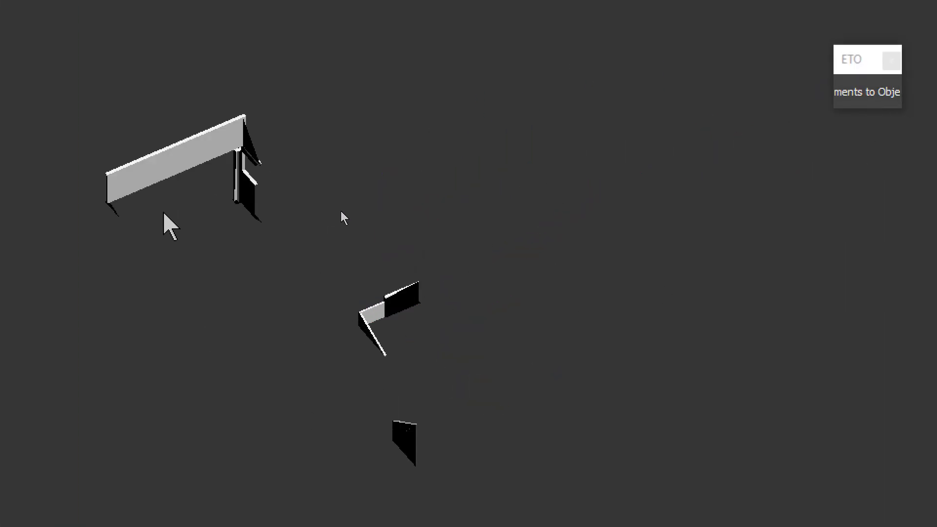
{"action": "left_click", "coordinate": [496, 195]}
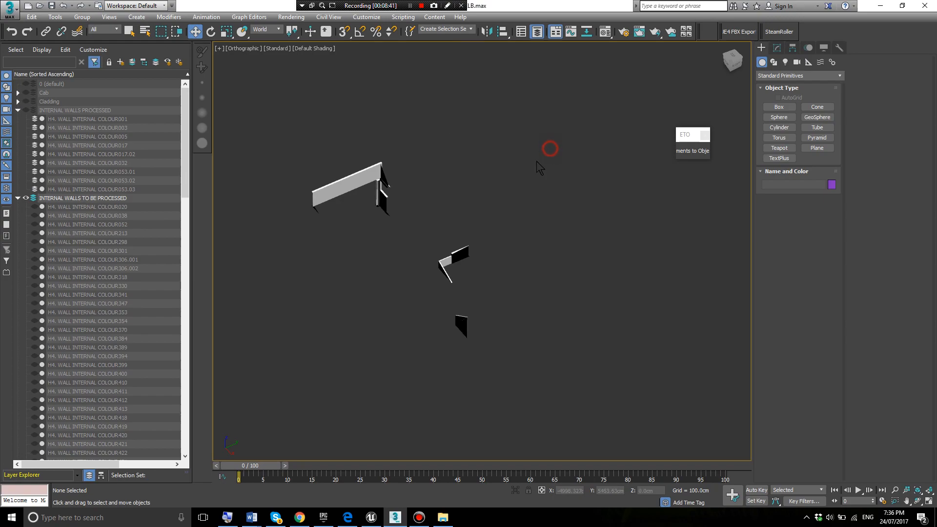
{"action": "left_click_drag", "start_coordinate": [541, 119], "coordinate": [361, 313]}
{"action": "left_click", "coordinate": [316, 197]}
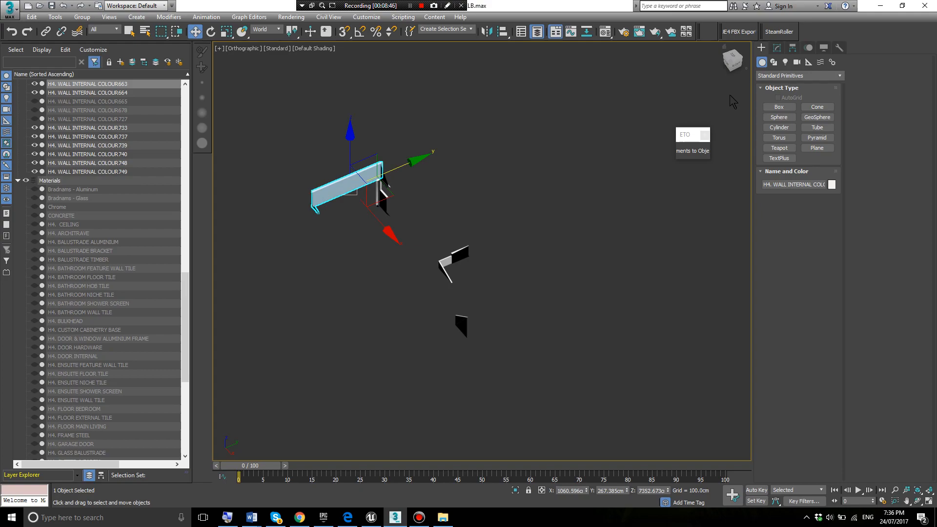
- Search the commands for "atta" and try to run Attach on the selected long wall
{"action": "key", "text": "x"}
{"action": "type", "text": "atta"}
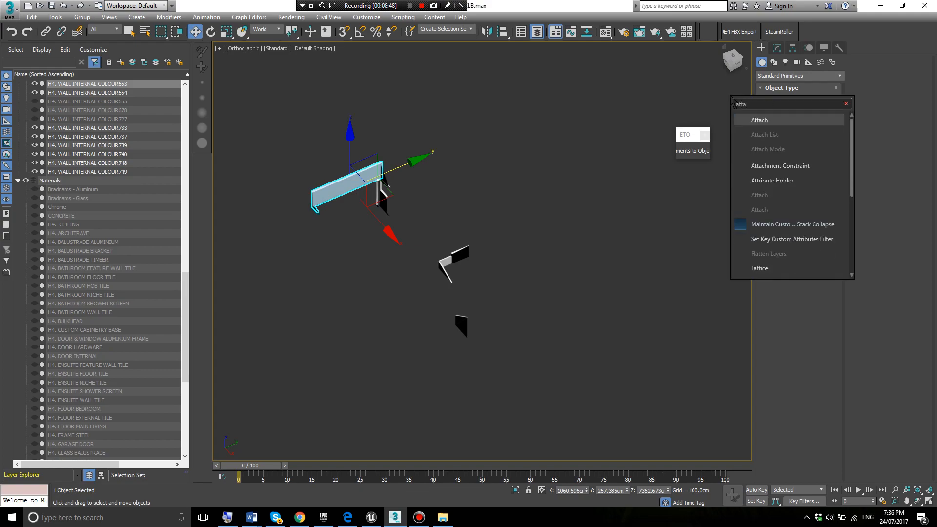
{"action": "left_click", "coordinate": [770, 120]}
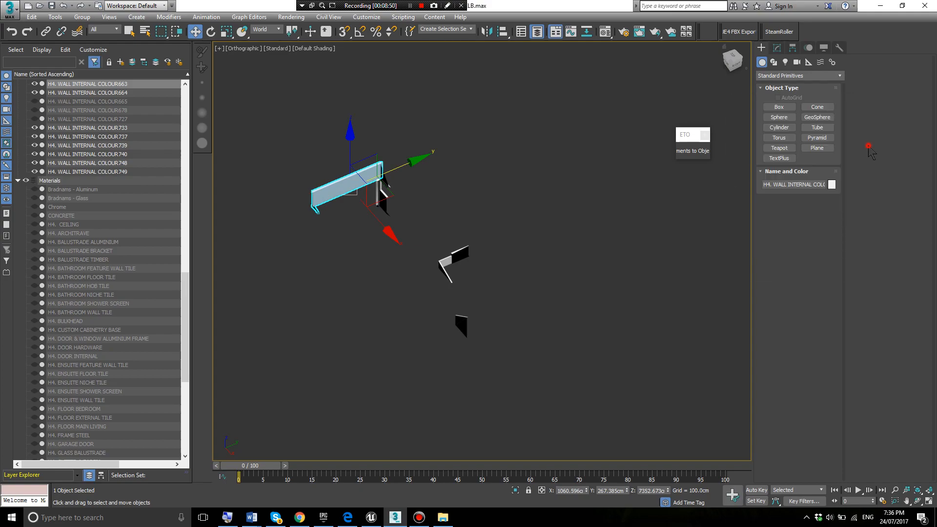
- Attach all other visible wall pieces to H4. WALL INTERNAL COLOUR663, and move the combined object into the INTERNAL WALLS PROCESSED layer
{"action": "left_click", "coordinate": [776, 48]}
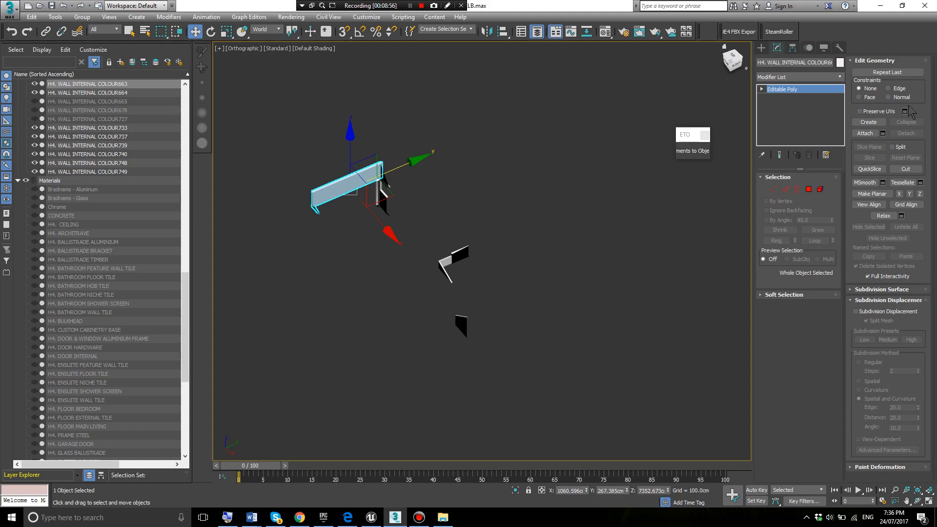
{"action": "left_click", "coordinate": [882, 133]}
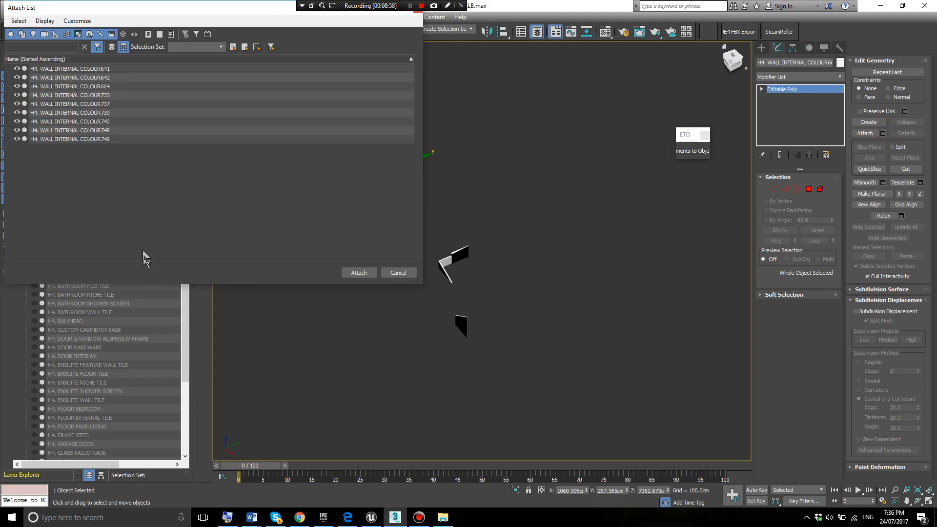
{"action": "left_click", "coordinate": [128, 58]}
{"action": "left_click", "coordinate": [126, 69]}
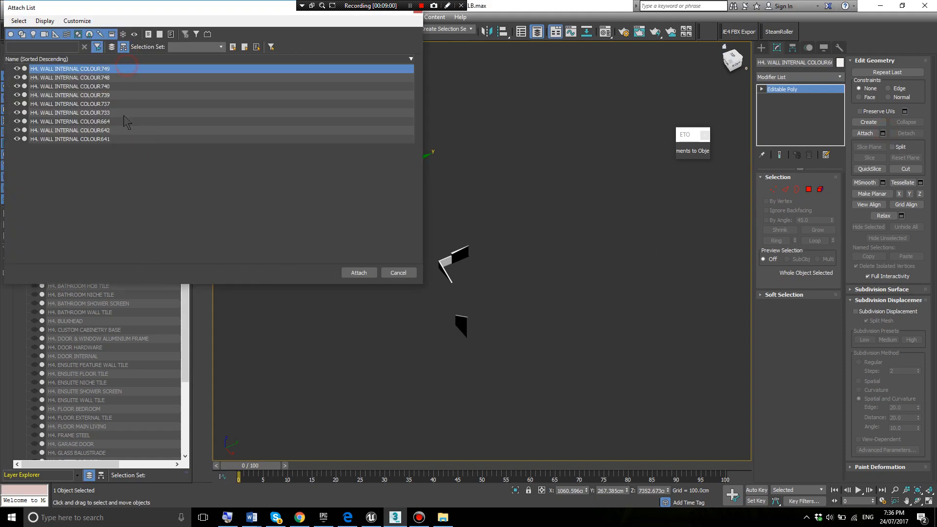
{"action": "left_click", "coordinate": [126, 139], "text": "shift"}
{"action": "left_click", "coordinate": [349, 272]}
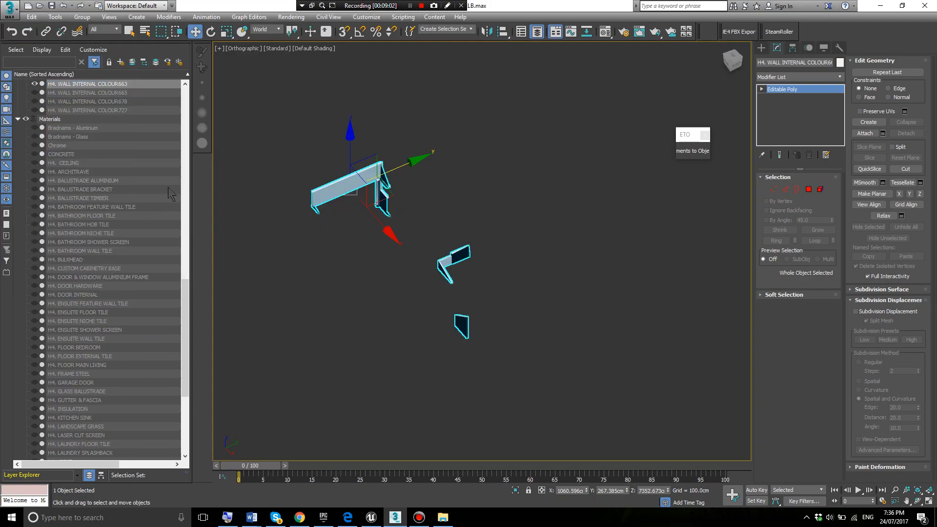
{"action": "left_click_drag", "start_coordinate": [121, 386], "coordinate": [98, 113]}
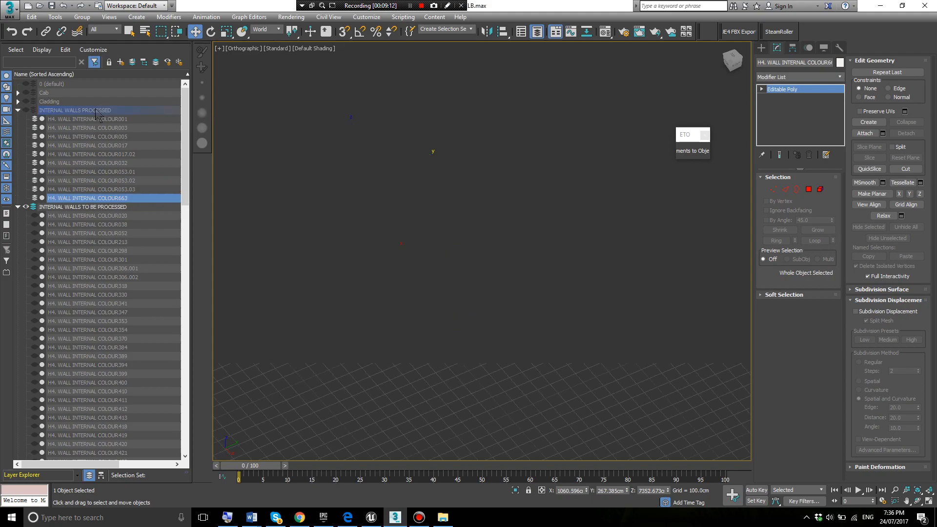
{"action": "left_click", "coordinate": [412, 218]}
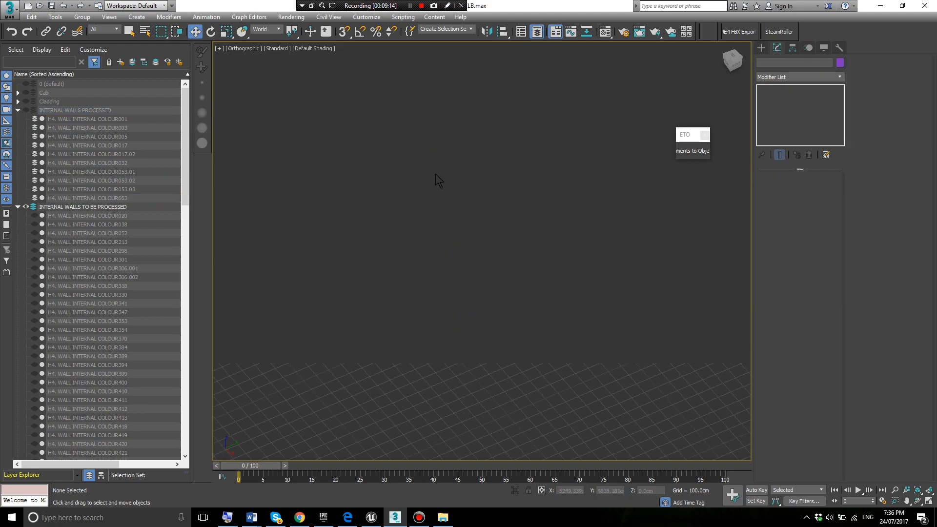
- Show the walls H4. WALL INTERNAL COLOUR020 and COLOUR038 in the INTERNAL WALLS TO BE PROCESSED layer
{"action": "left_click", "coordinate": [33, 216]}
{"action": "left_click", "coordinate": [34, 224]}
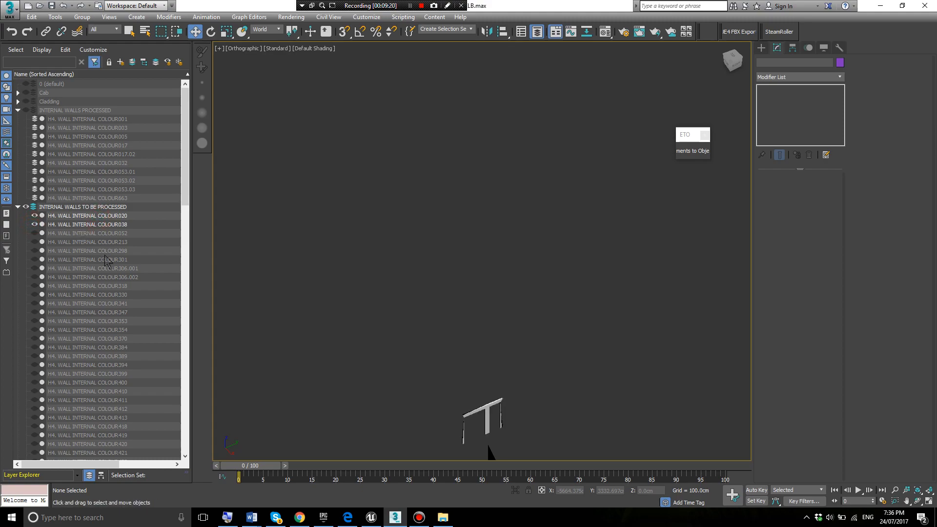
{"action": "left_click", "coordinate": [512, 353]}
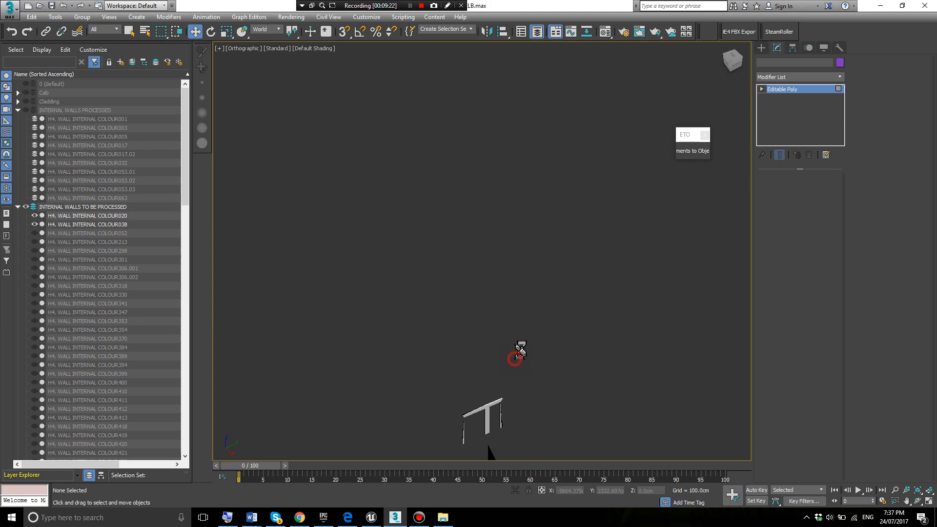
{"action": "scroll", "coordinate": [529, 333], "scroll_direction": "down", "scroll_amount": 2}
{"action": "middle_click_drag", "start_coordinate": [526, 386], "coordinate": [493, 308]}
{"action": "scroll", "coordinate": [494, 307], "scroll_direction": "up", "scroll_amount": 4}
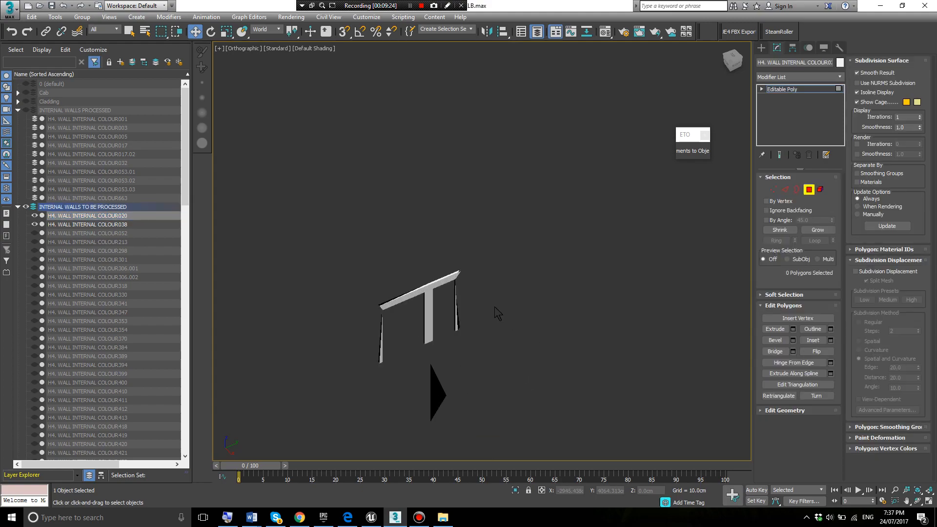
- Show all walls from H4. WALL INTERNAL COLOUR020 through COLOUR306.001 together and clear the selection
{"action": "left_click", "coordinate": [112, 268], "text": "shift"}
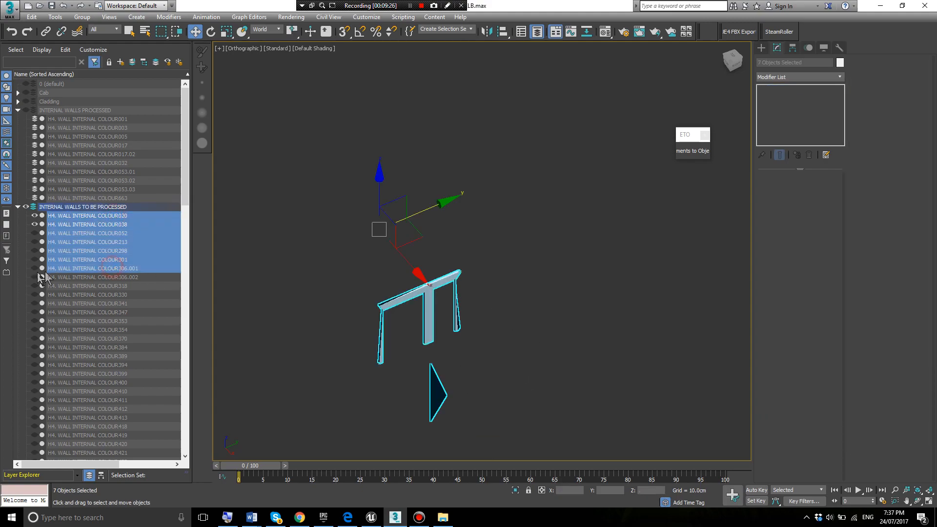
{"action": "left_click", "coordinate": [34, 270]}
{"action": "scroll", "coordinate": [315, 283], "scroll_direction": "down", "scroll_amount": 2}
{"action": "scroll", "coordinate": [316, 286], "scroll_direction": "up", "scroll_amount": 2}
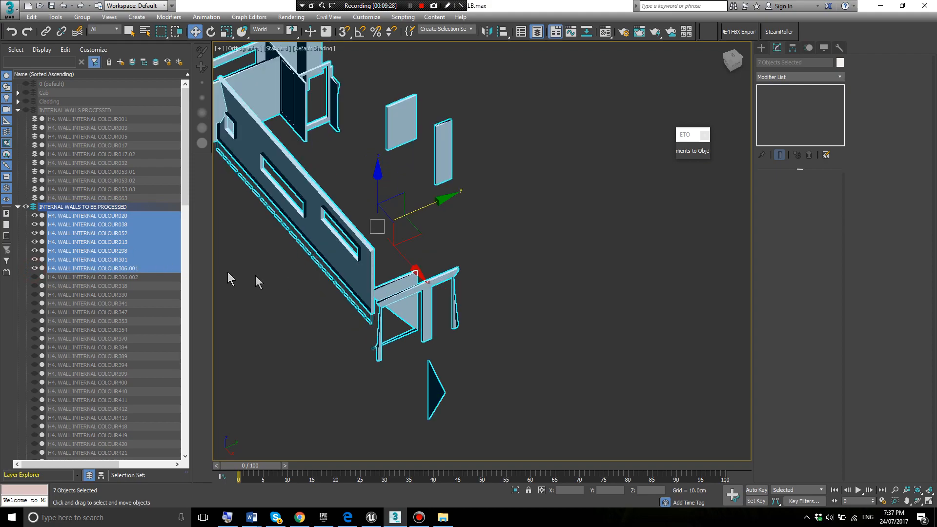
{"action": "middle_click_drag", "start_coordinate": [350, 293], "coordinate": [407, 320]}
{"action": "left_click", "coordinate": [314, 319]}
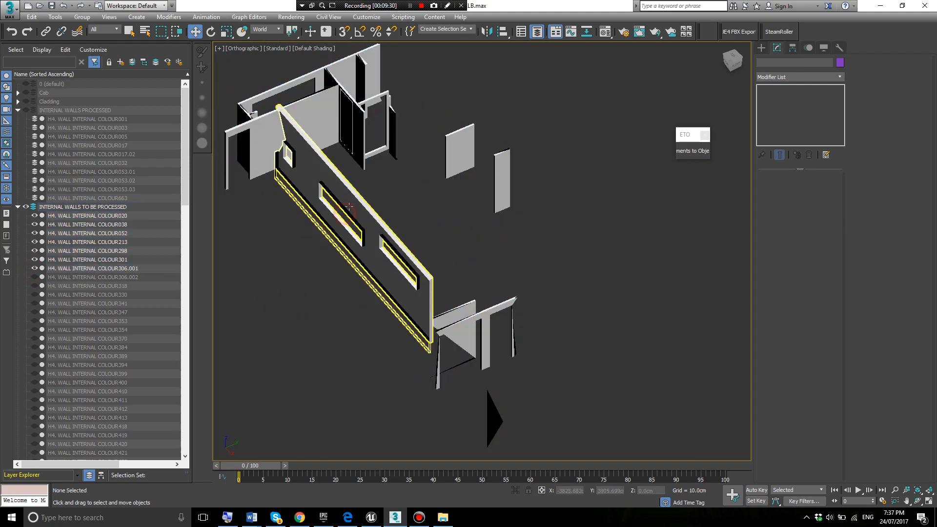
- Move the walls H4. WALL INTERNAL COLOUR306.001 and COLOUR213 into the INTERNAL WALLS PROCESSED layer
{"action": "left_click", "coordinate": [349, 207]}
{"action": "right_click", "coordinate": [349, 206]}
{"action": "left_click", "coordinate": [323, 248]}
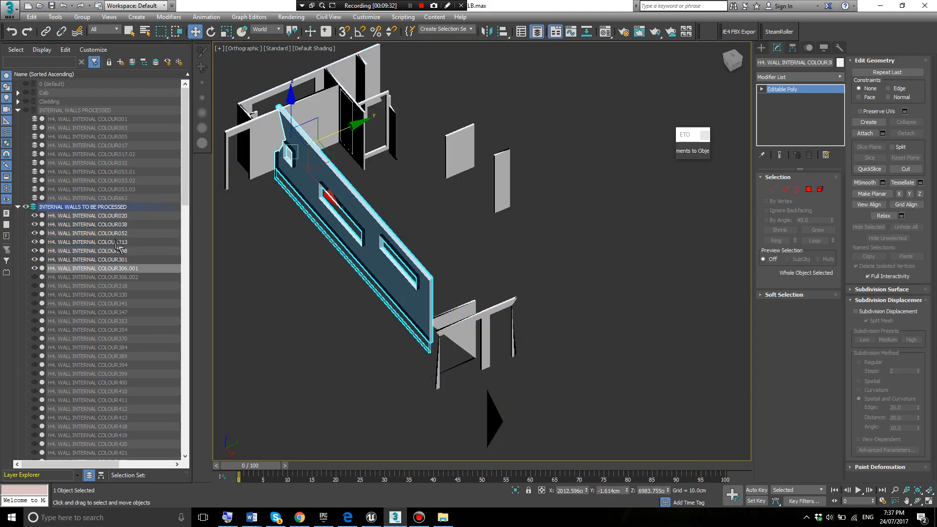
{"action": "left_click_drag", "start_coordinate": [127, 268], "coordinate": [103, 114]}
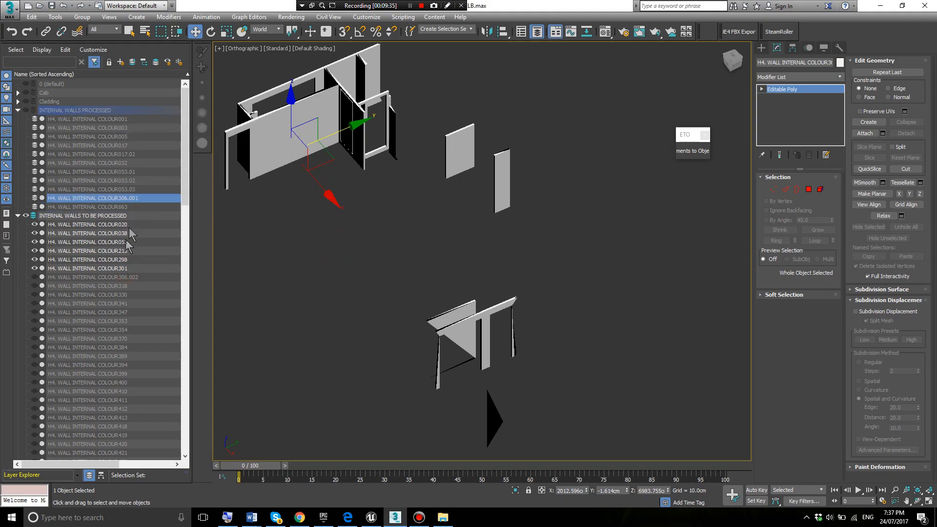
{"action": "left_click", "coordinate": [317, 144]}
{"action": "left_click_drag", "start_coordinate": [128, 251], "coordinate": [126, 111]}
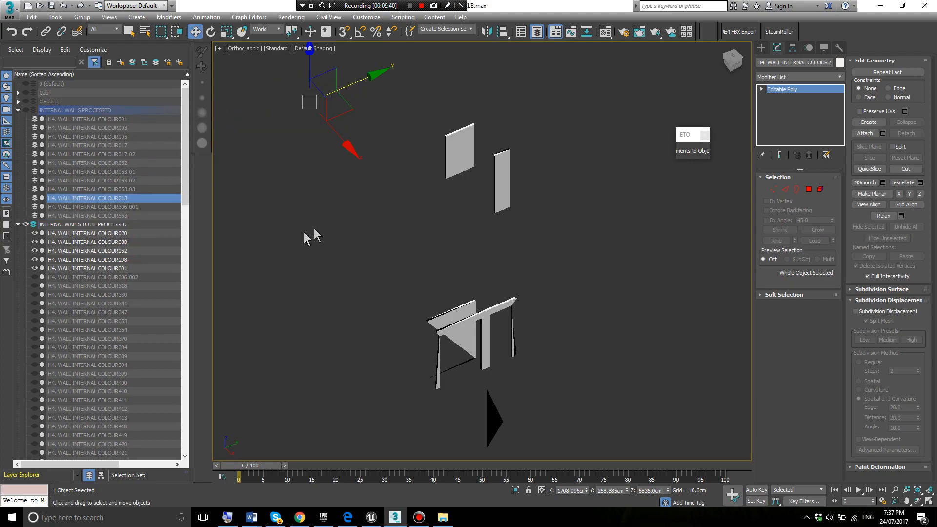
- Show the wall H4. WALL INTERNAL COLOUR306.002 and move it into the INTERNAL WALLS PROCESSED layer
{"action": "left_click", "coordinate": [78, 234]}
{"action": "key", "text": "4"}
{"action": "left_click", "coordinate": [35, 277]}
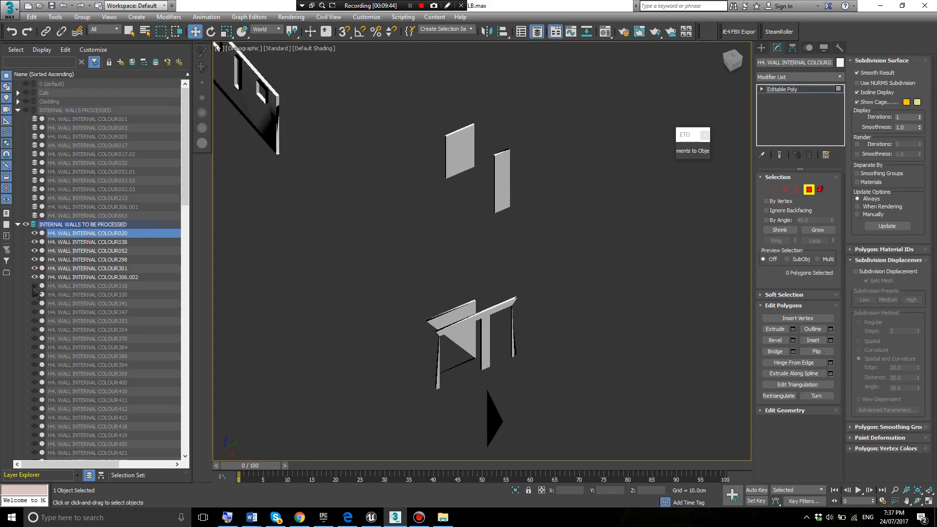
{"action": "scroll", "coordinate": [303, 268], "scroll_direction": "down", "scroll_amount": 3}
{"action": "middle_click_drag", "start_coordinate": [303, 268], "coordinate": [374, 279]}
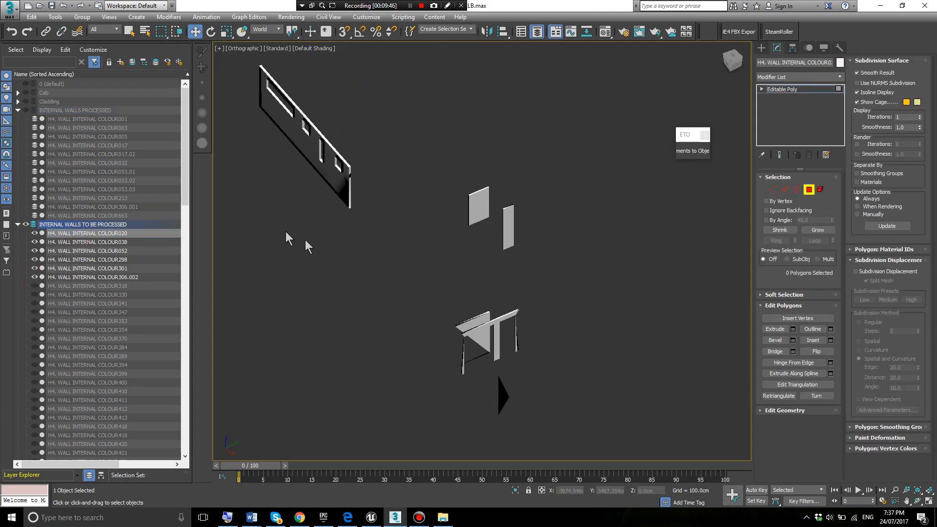
{"action": "left_click", "coordinate": [76, 277]}
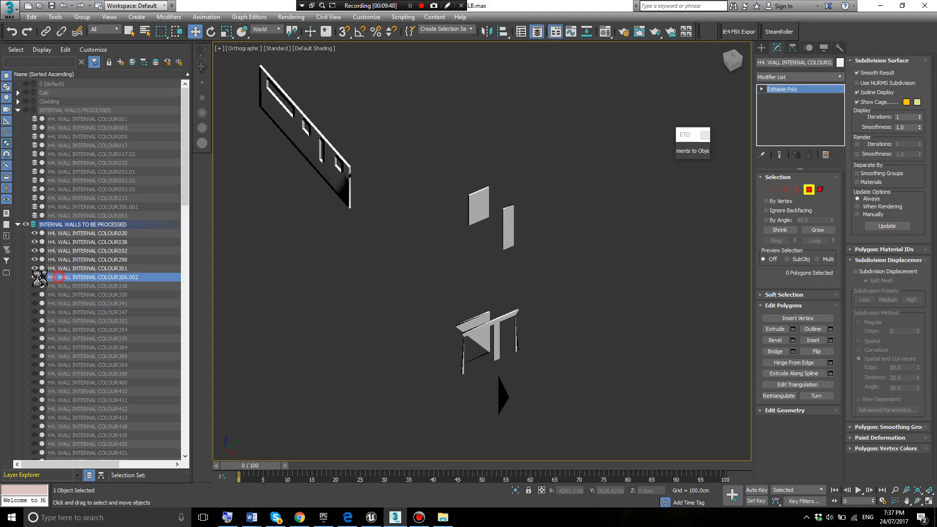
{"action": "left_click", "coordinate": [93, 259]}
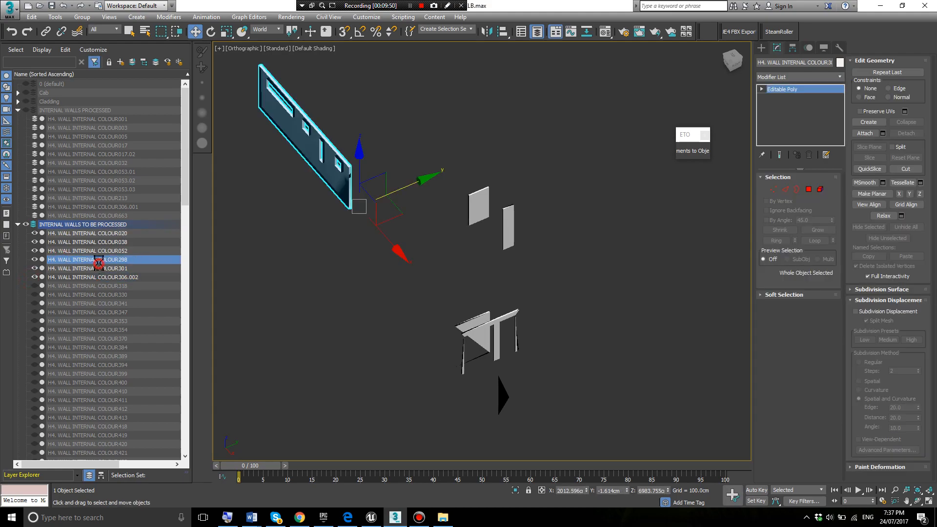
{"action": "left_click", "coordinate": [100, 277]}
{"action": "left_click_drag", "start_coordinate": [119, 286], "coordinate": [110, 117]}
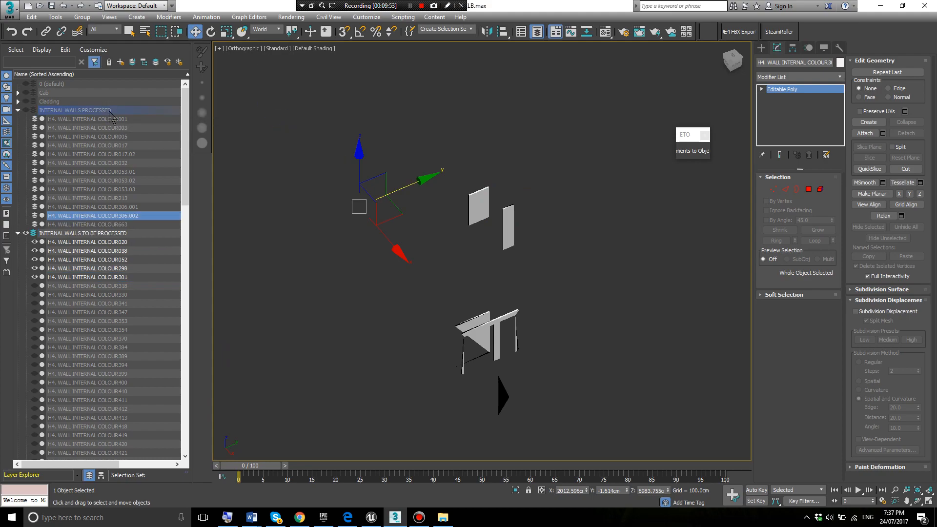
- Show the walls H4. WALL INTERNAL COLOUR318, COLOUR330, COLOUR341 and COLOUR347, and clear the selection
{"action": "left_click", "coordinate": [54, 287]}
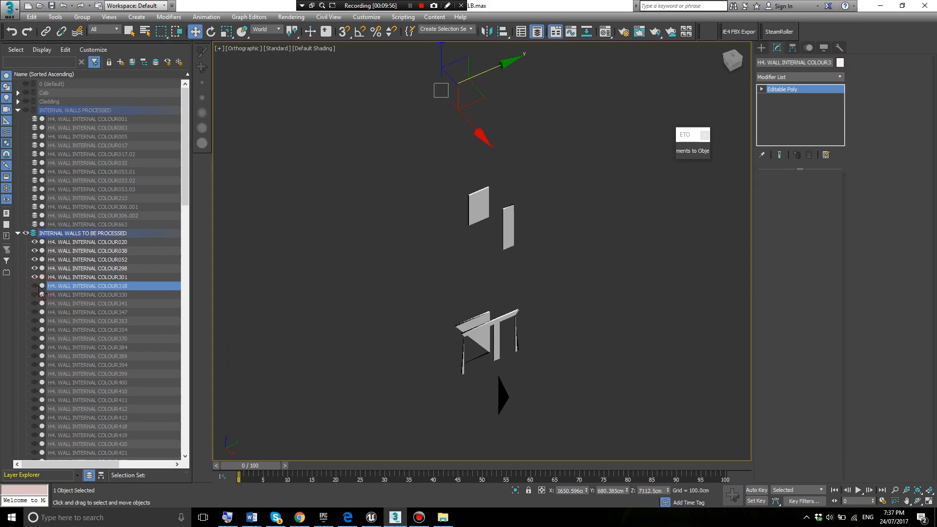
{"action": "left_click", "coordinate": [35, 286]}
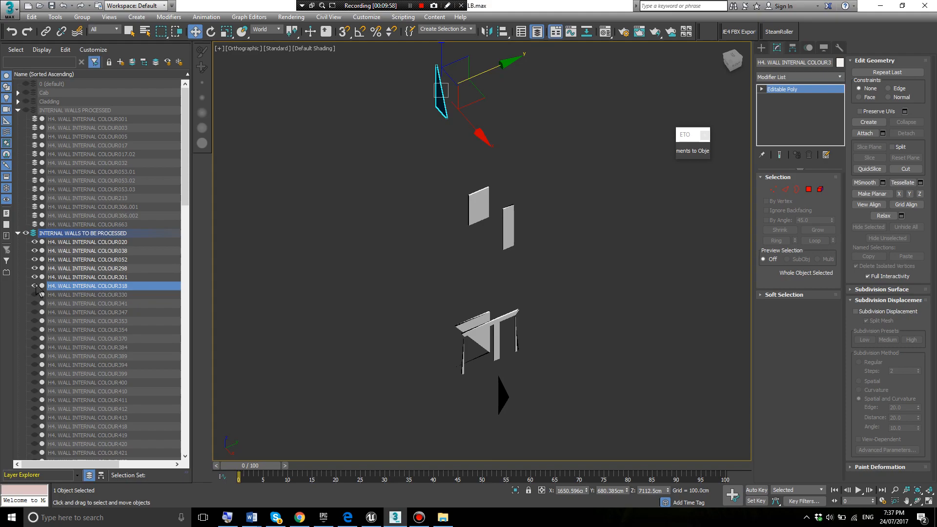
{"action": "left_click", "coordinate": [35, 295]}
{"action": "left_click", "coordinate": [35, 303]}
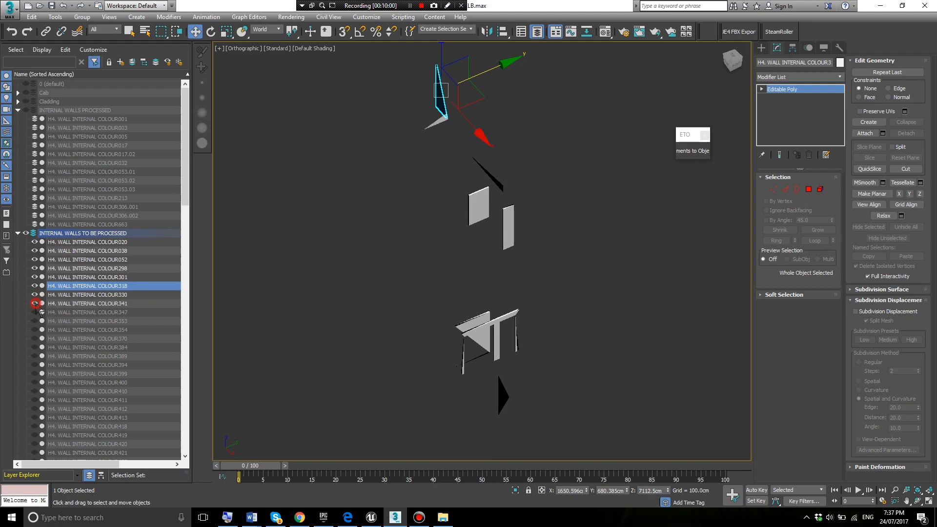
{"action": "left_click", "coordinate": [35, 312]}
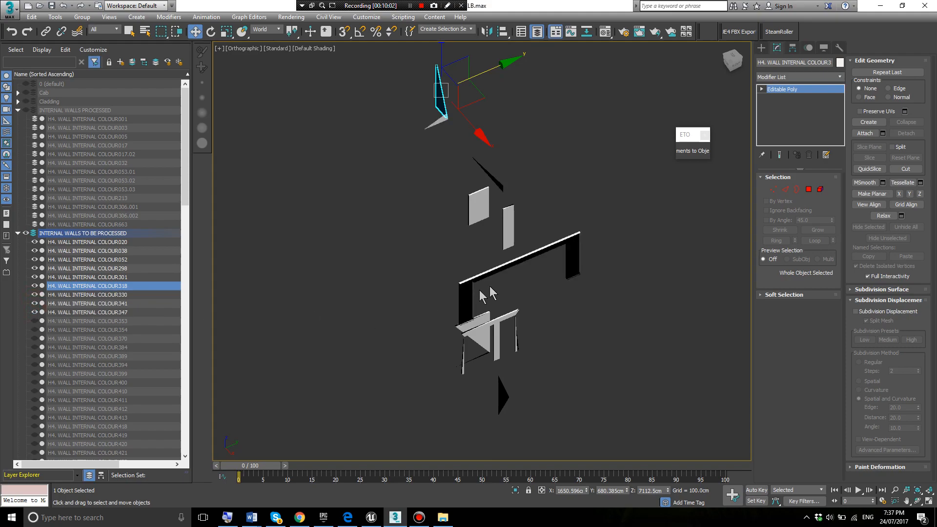
{"action": "scroll", "coordinate": [465, 301], "scroll_direction": "down", "scroll_amount": 3}
{"action": "left_click", "coordinate": [532, 171]}
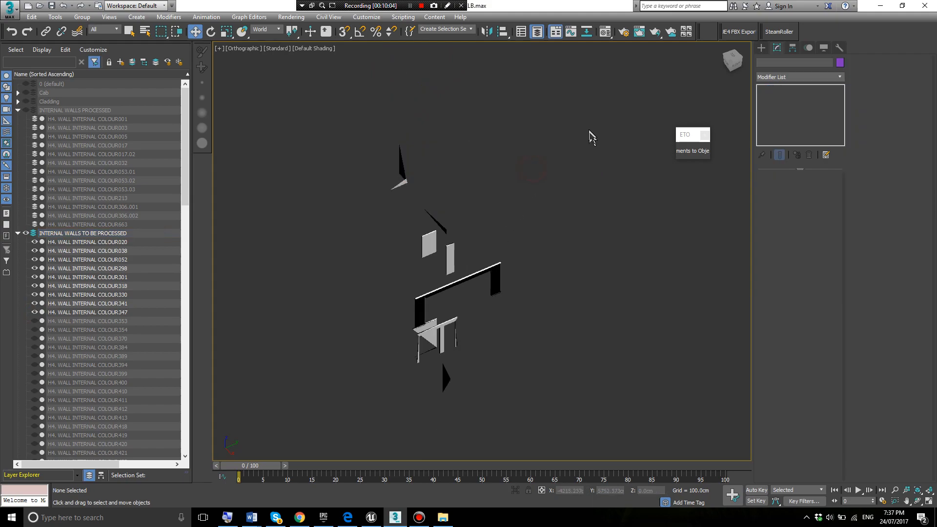
- Attach the walls H4. WALL INTERNAL COLOUR020 through COLOUR341 to the wall H4. WALL INTERNAL COLOUR347
{"action": "left_click", "coordinate": [496, 274]}
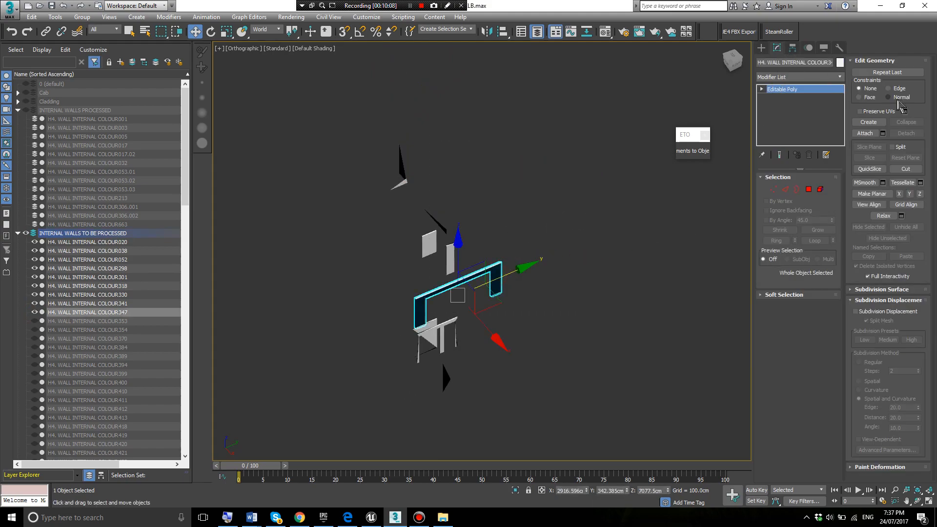
{"action": "left_click", "coordinate": [873, 134]}
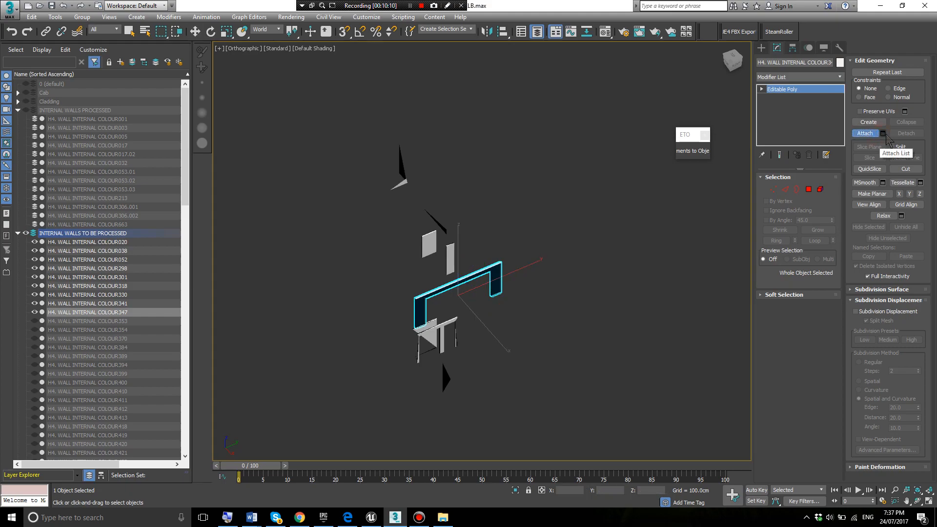
{"action": "left_click", "coordinate": [883, 134]}
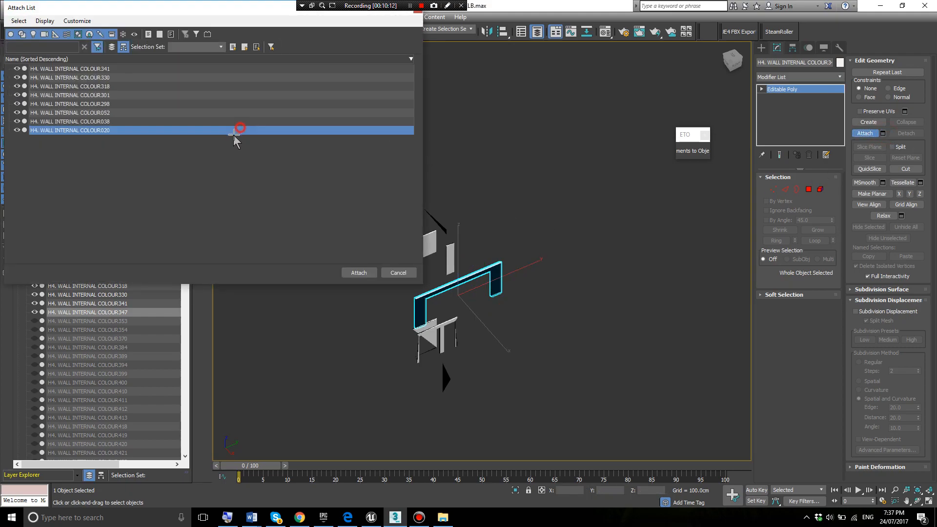
{"action": "left_click", "coordinate": [215, 77]}
{"action": "left_click", "coordinate": [214, 69]}
{"action": "left_click", "coordinate": [204, 131], "text": "shift"}
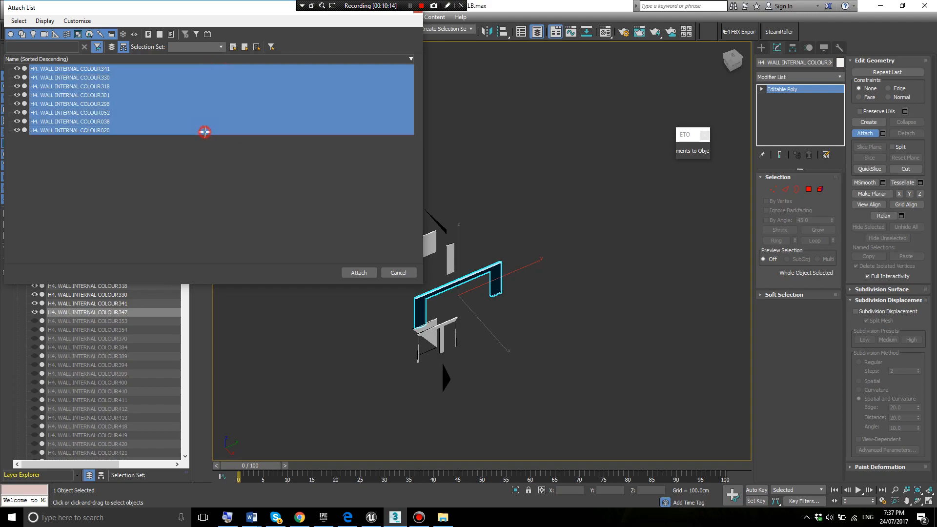
{"action": "left_click", "coordinate": [351, 272]}
- Move the combined wall H4. WALL INTERNAL COLOUR347 into the INTERNAL WALLS PROCESSED layer
{"action": "left_click", "coordinate": [511, 174]}
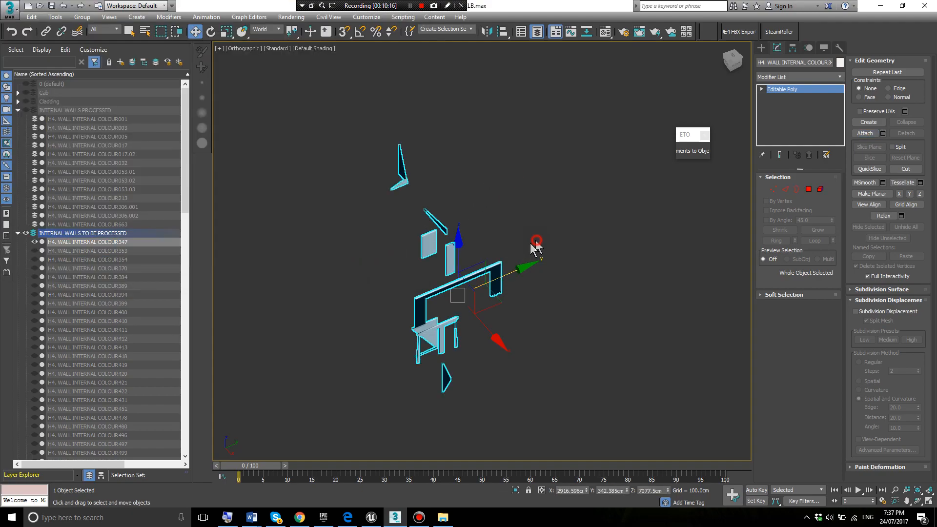
{"action": "left_click", "coordinate": [497, 271]}
{"action": "left_click_drag", "start_coordinate": [119, 246], "coordinate": [111, 112]}
- Show all walls from H4. WALL INTERNAL COLOUR353 through COLOUR400 and clear the selection
{"action": "left_click", "coordinate": [116, 250]}
{"action": "left_click", "coordinate": [33, 250]}
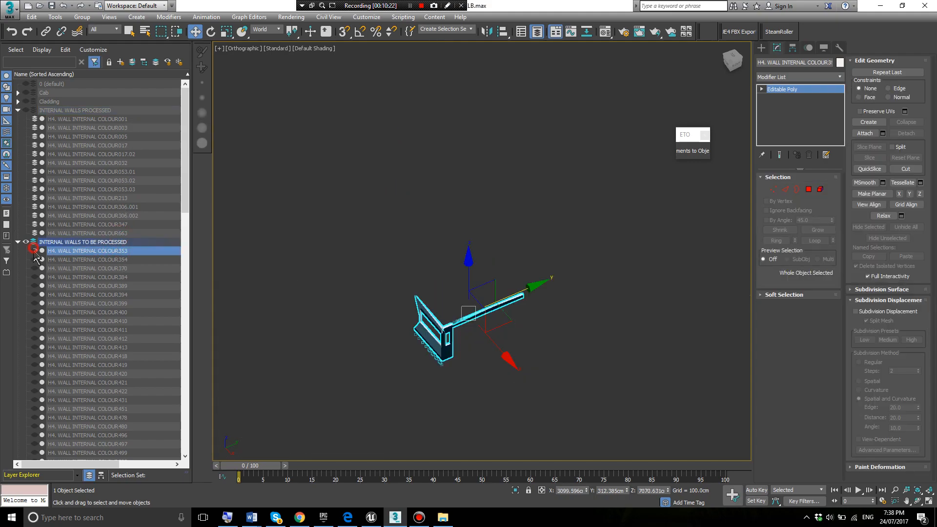
{"action": "left_click", "coordinate": [35, 259]}
{"action": "scroll", "coordinate": [301, 268], "scroll_direction": "down", "scroll_amount": 3}
{"action": "left_click", "coordinate": [34, 268]}
{"action": "left_click", "coordinate": [34, 276]}
{"action": "left_click", "coordinate": [35, 285]}
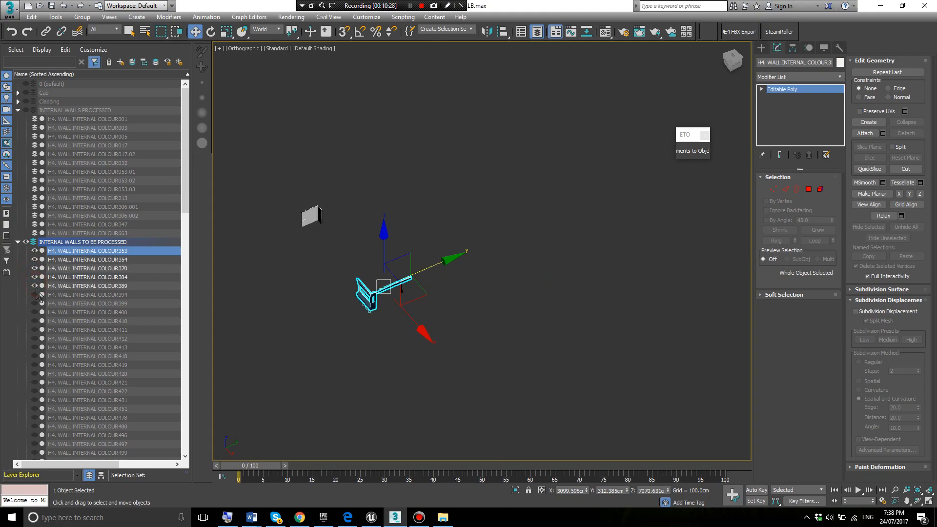
{"action": "left_click", "coordinate": [35, 294]}
{"action": "left_click", "coordinate": [35, 303]}
{"action": "left_click", "coordinate": [35, 312]}
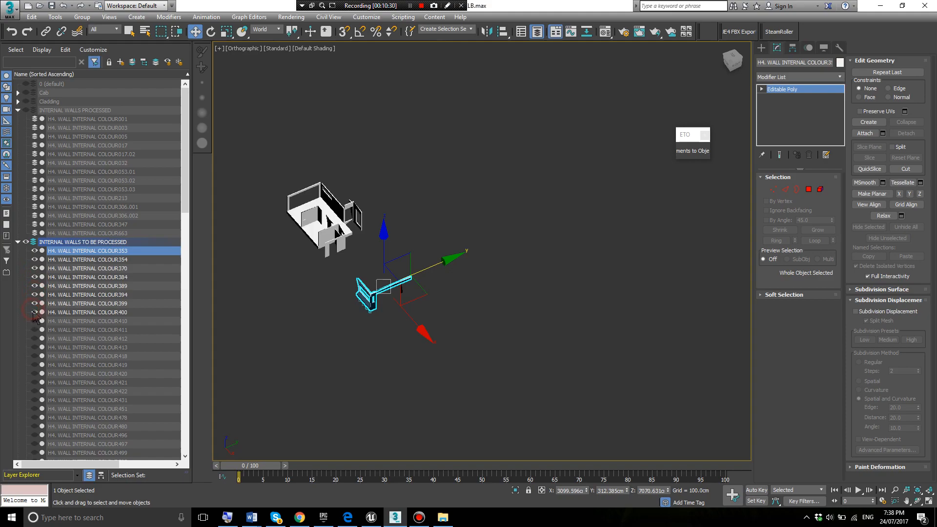
{"action": "scroll", "coordinate": [315, 204], "scroll_direction": "up", "scroll_amount": 2}
{"action": "left_click", "coordinate": [433, 251]}
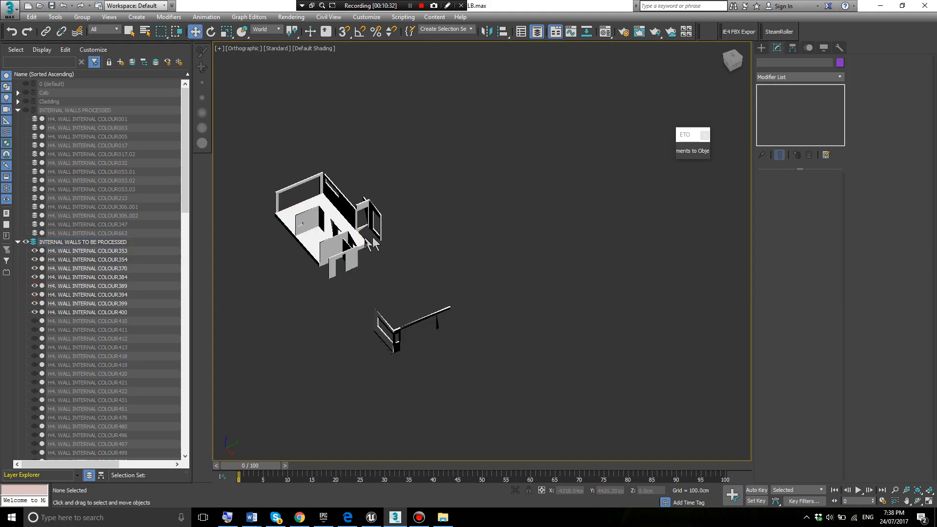
- Raise the wall H4. WALL INTERNAL COLOUR400 to examine which pieces belong to it, and undo the move
{"action": "scroll", "coordinate": [357, 236], "scroll_direction": "up", "scroll_amount": 3}
{"action": "left_click", "coordinate": [353, 232]}
{"action": "mouse_move", "coordinate": [366, 258]}
{"action": "middle_mouse_down", "text": "alt"}
{"action": "mouse_move", "coordinate": [400, 243]}
{"action": "mouse_move", "coordinate": [364, 252]}
{"action": "middle_mouse_up", "text": "alt"}
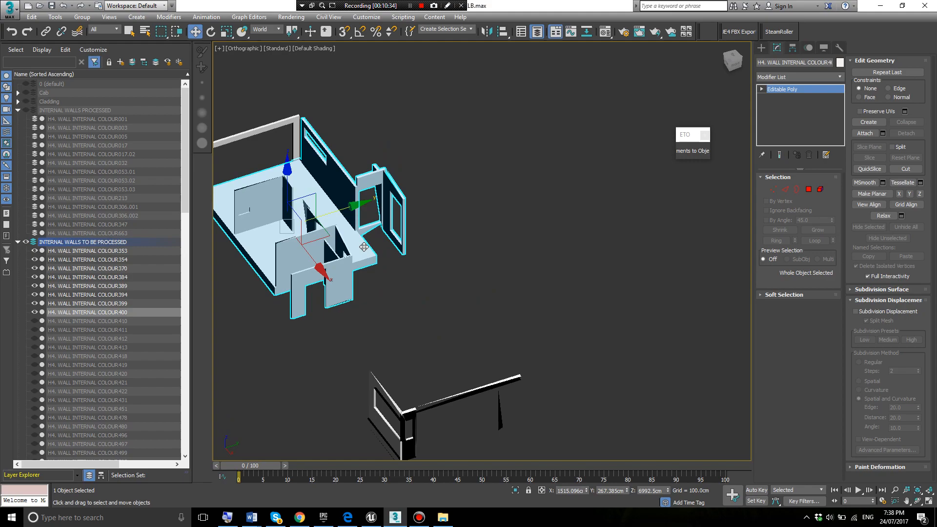
{"action": "left_click", "coordinate": [416, 277]}
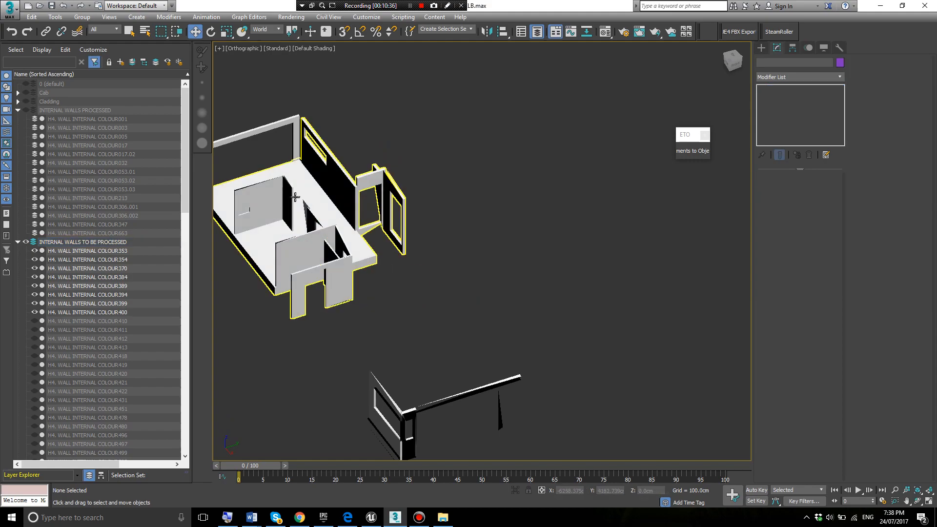
{"action": "left_click", "coordinate": [307, 192]}
{"action": "middle_click_drag", "start_coordinate": [336, 239], "coordinate": [376, 195], "text": "alt"}
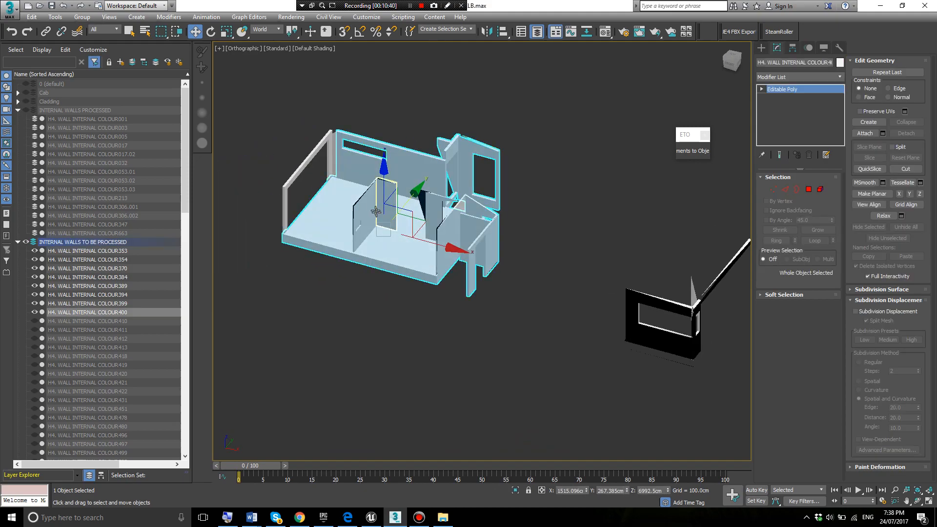
{"action": "left_click_drag", "start_coordinate": [384, 184], "coordinate": [384, 117]}
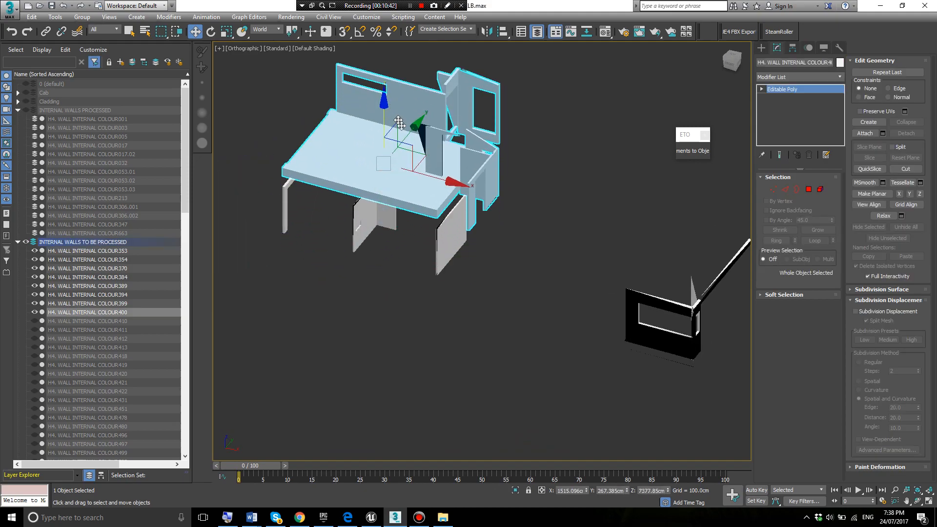
{"action": "key", "text": "ctrl+z"}
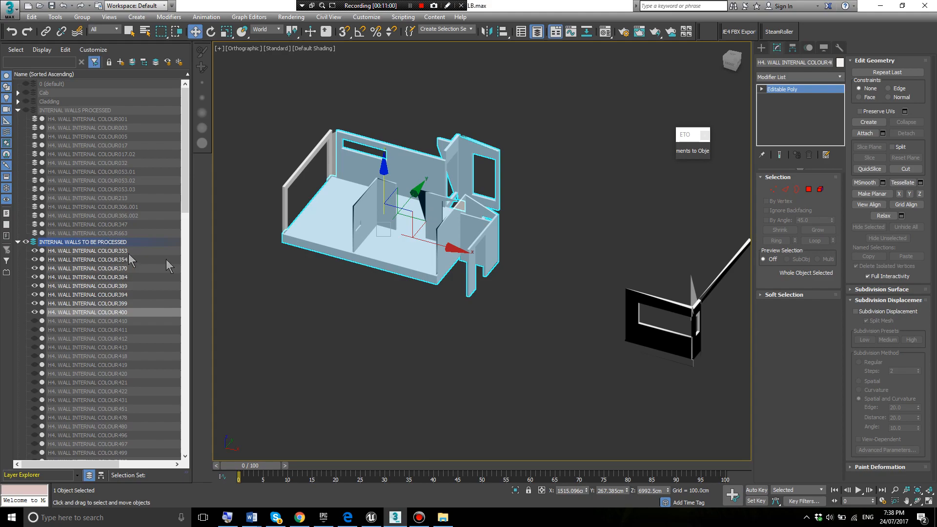
- Attach the walls H4. WALL INTERNAL COLOUR353 through COLOUR399 to COLOUR400 and move the combined wall into the INTERNAL WALLS PROCESSED layer
{"action": "left_click", "coordinate": [421, 322]}
{"action": "key", "text": "ctrl+z"}
{"action": "left_click", "coordinate": [882, 133]}
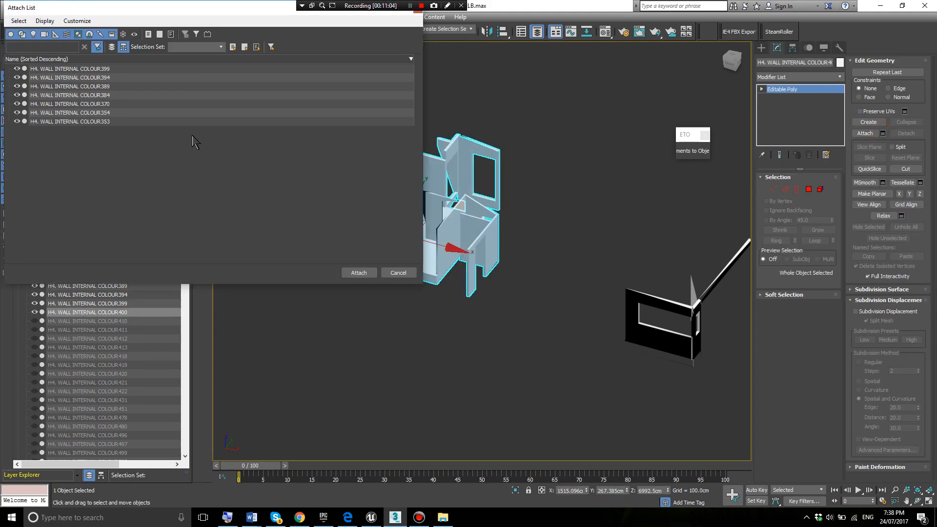
{"action": "left_click", "coordinate": [189, 112]}
{"action": "left_click", "coordinate": [185, 69]}
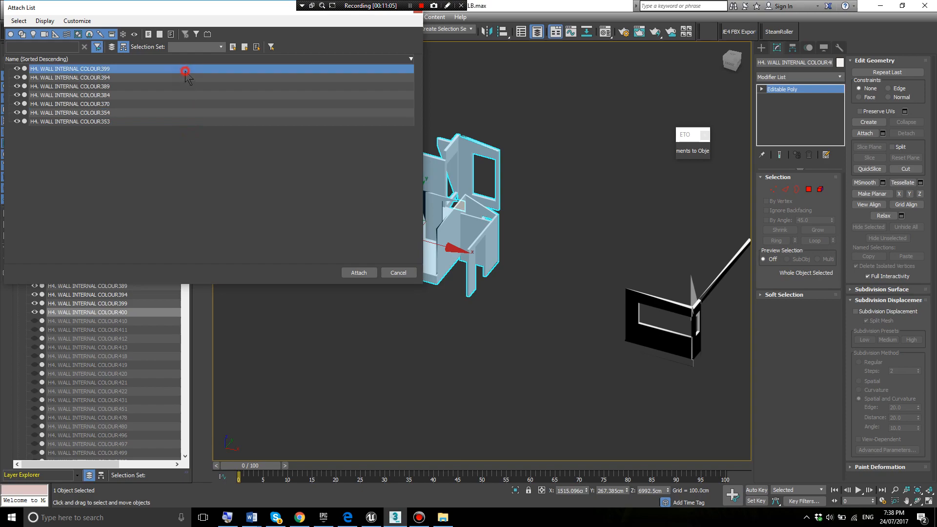
{"action": "left_click", "coordinate": [177, 124], "text": "shift"}
{"action": "left_click", "coordinate": [355, 274]}
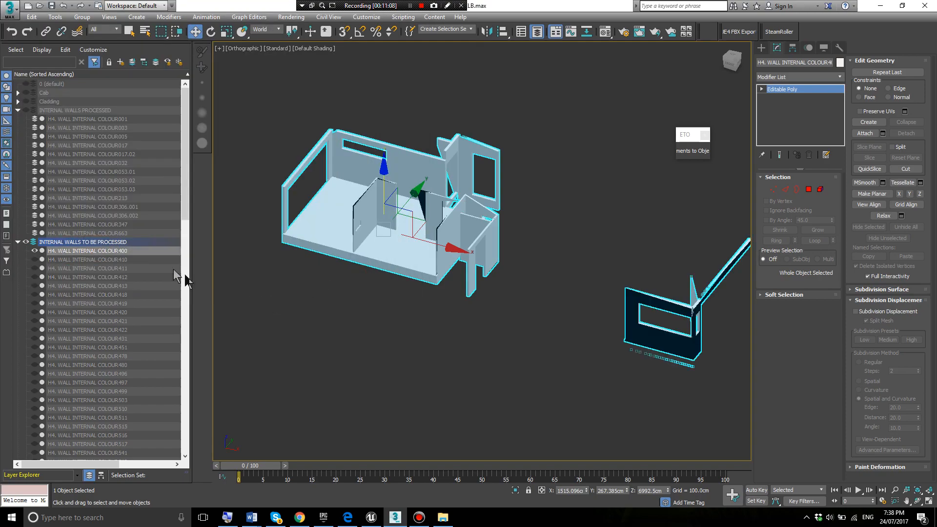
{"action": "left_click_drag", "start_coordinate": [104, 259], "coordinate": [107, 114]}
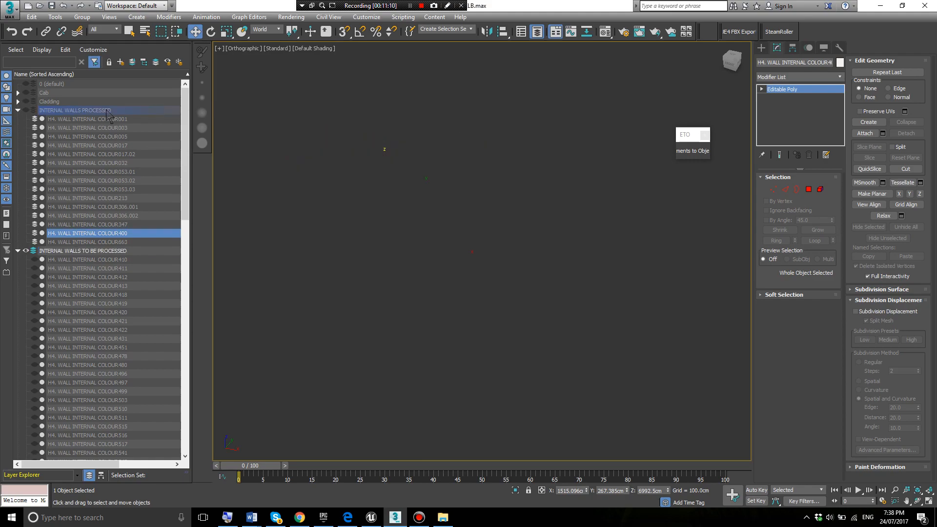
- Show all walls from H4. WALL INTERNAL COLOUR410 through COLOUR517
{"action": "left_click", "coordinate": [122, 260]}
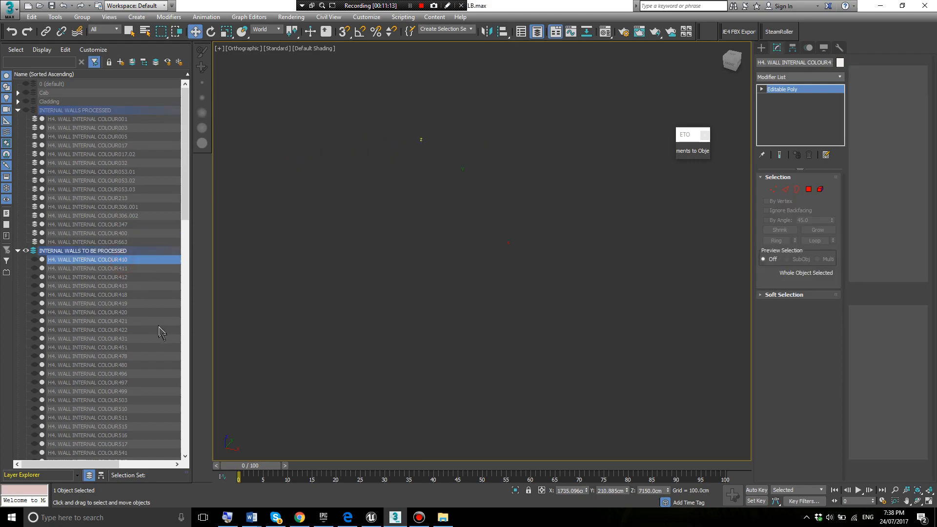
{"action": "left_click", "coordinate": [35, 259]}
{"action": "left_click", "coordinate": [34, 268]}
{"action": "left_click", "coordinate": [35, 277]}
{"action": "left_click", "coordinate": [34, 295]}
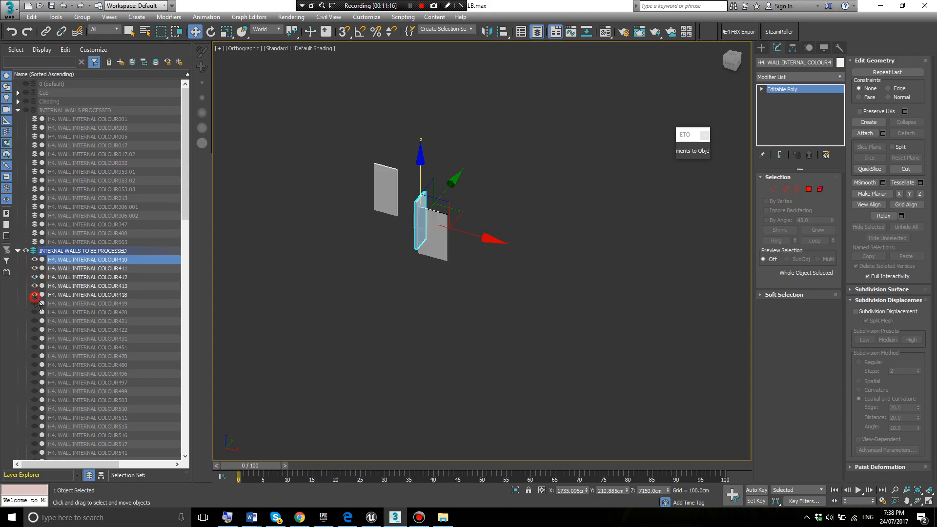
{"action": "left_click", "coordinate": [34, 303]}
{"action": "left_click", "coordinate": [34, 312]}
{"action": "left_click", "coordinate": [34, 321]}
{"action": "left_click", "coordinate": [35, 330]}
{"action": "left_click", "coordinate": [35, 338]}
{"action": "left_click", "coordinate": [35, 347]}
{"action": "left_click", "coordinate": [35, 357]}
{"action": "left_click", "coordinate": [35, 365]}
{"action": "left_click", "coordinate": [34, 382]}
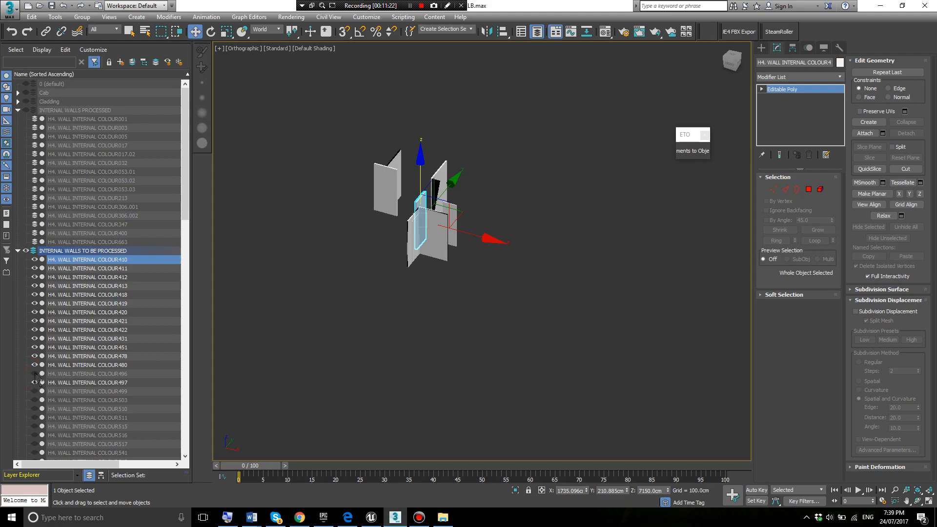
{"action": "left_click", "coordinate": [34, 373]}
{"action": "left_click", "coordinate": [34, 391]}
{"action": "left_click", "coordinate": [34, 400]}
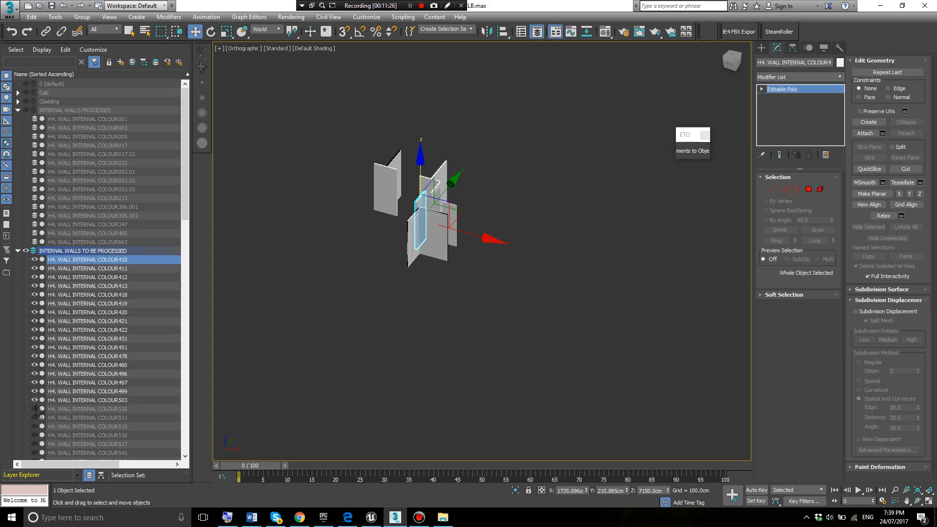
{"action": "left_click", "coordinate": [35, 409]}
{"action": "left_click", "coordinate": [35, 418]}
{"action": "left_click", "coordinate": [34, 426]}
{"action": "left_click", "coordinate": [35, 436]}
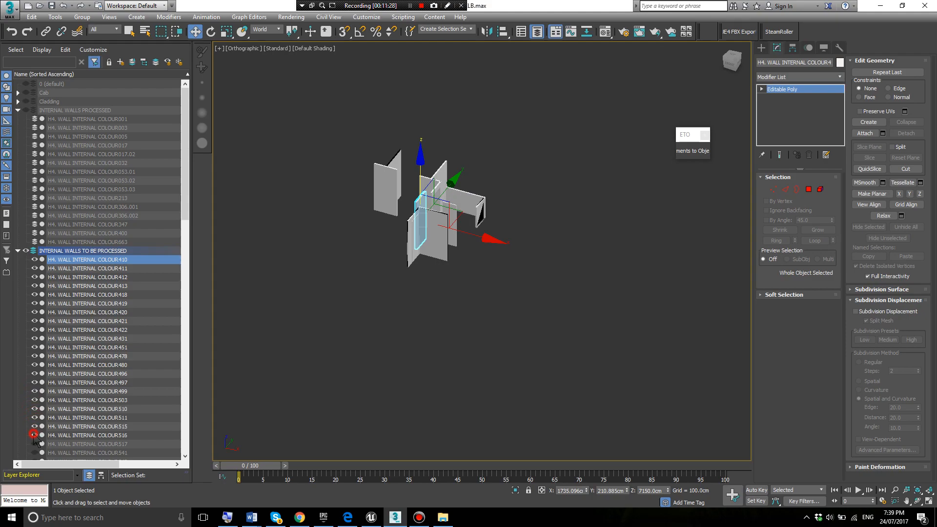
{"action": "scroll", "coordinate": [73, 411], "scroll_direction": "down", "scroll_amount": 6}
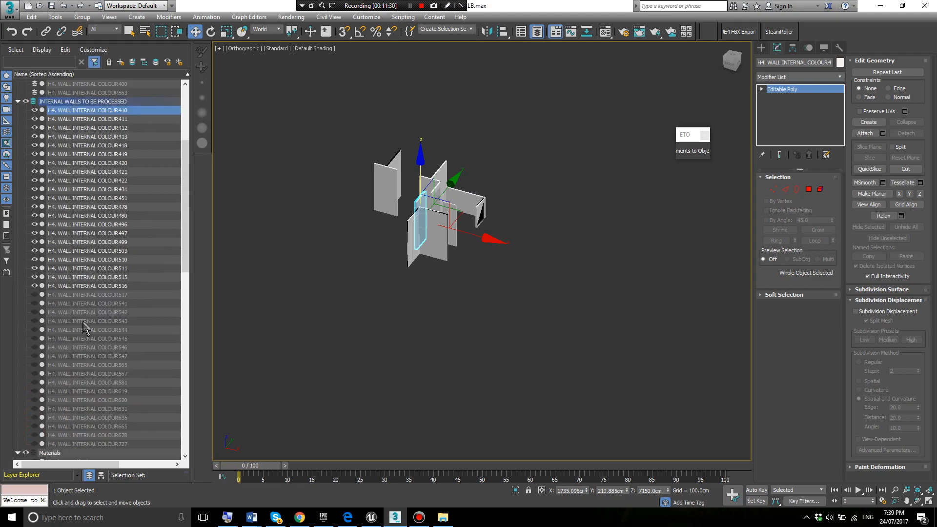
{"action": "left_click", "coordinate": [34, 294]}
- Move the large slab wall H4. WALL INTERNAL COLOUR541 into the INTERNAL WALLS PROCESSED layer and clear the selection
{"action": "left_click", "coordinate": [35, 304]}
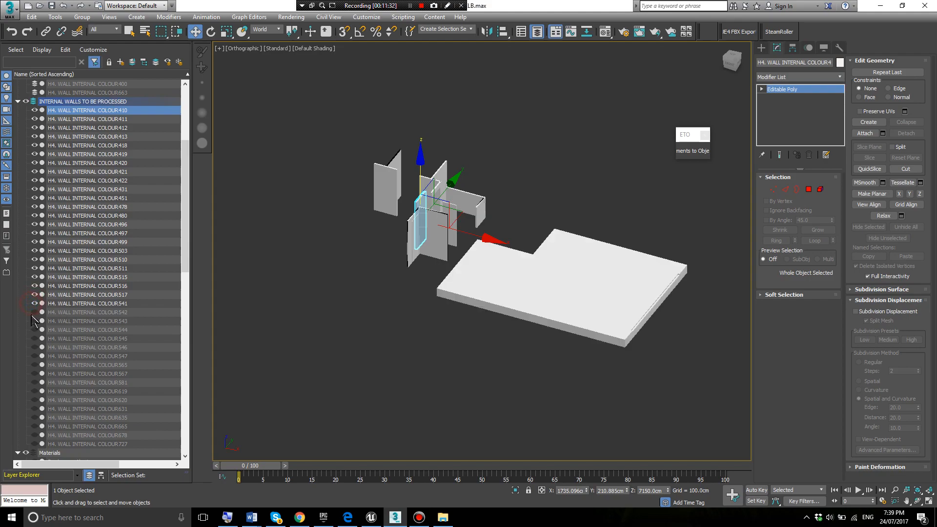
{"action": "left_click", "coordinate": [34, 303]}
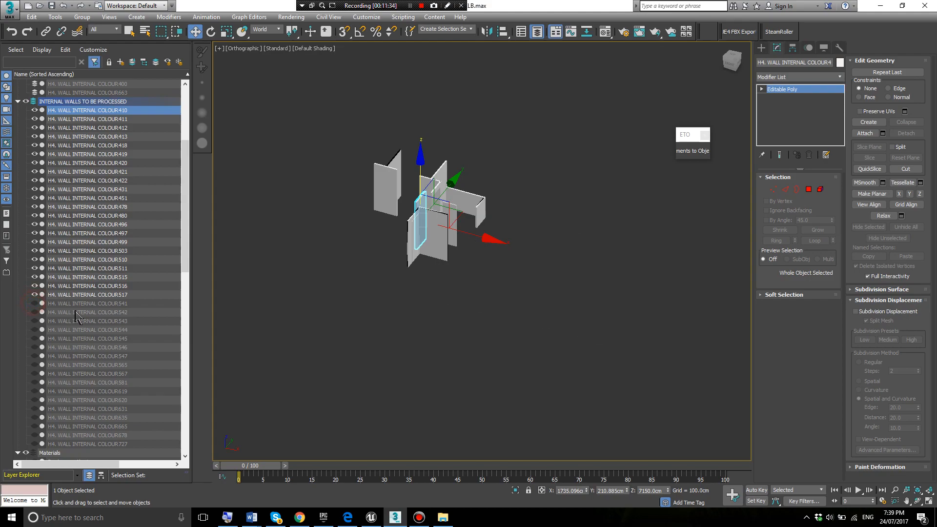
{"action": "left_click", "coordinate": [71, 304]}
{"action": "left_click", "coordinate": [34, 303]}
{"action": "left_click_drag", "start_coordinate": [71, 311], "coordinate": [104, 117]}
{"action": "scroll", "coordinate": [67, 328], "scroll_direction": "down", "scroll_amount": 6}
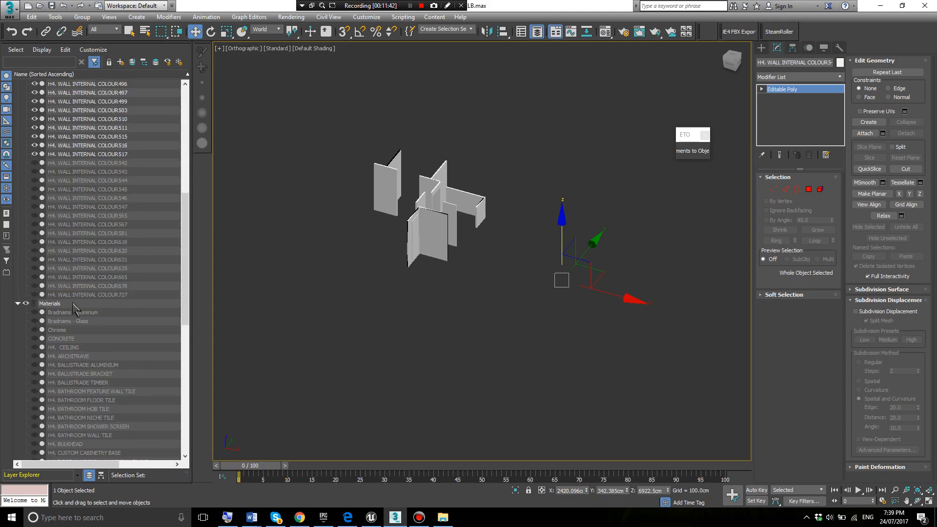
{"action": "left_click", "coordinate": [392, 291]}
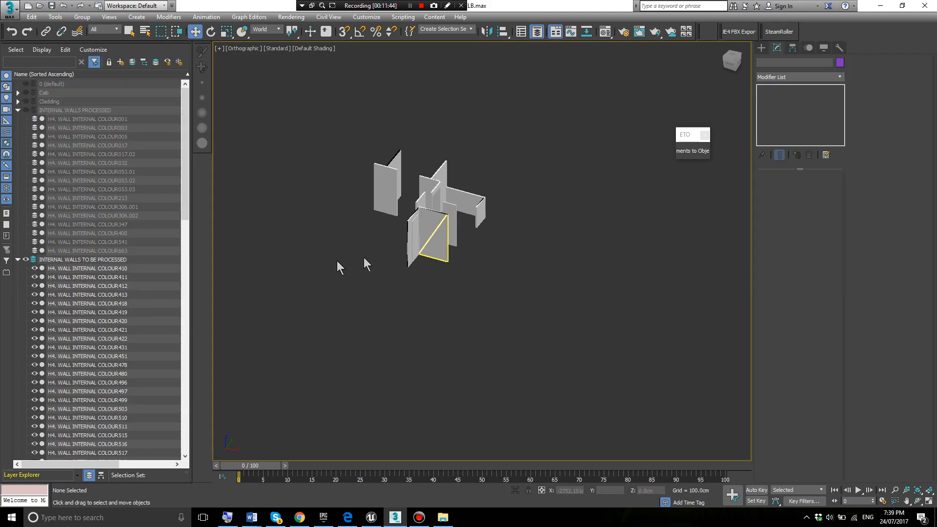
- Show the walls H4. WALL INTERNAL COLOUR542 through COLOUR547, and hide COLOUR517 and COLOUR542
{"action": "scroll", "coordinate": [104, 323], "scroll_direction": "down", "scroll_amount": 6}
{"action": "left_click", "coordinate": [35, 312]}
{"action": "left_click", "coordinate": [34, 312]}
{"action": "left_click", "coordinate": [35, 312]}
{"action": "left_click", "coordinate": [34, 321]}
{"action": "left_click", "coordinate": [34, 329]}
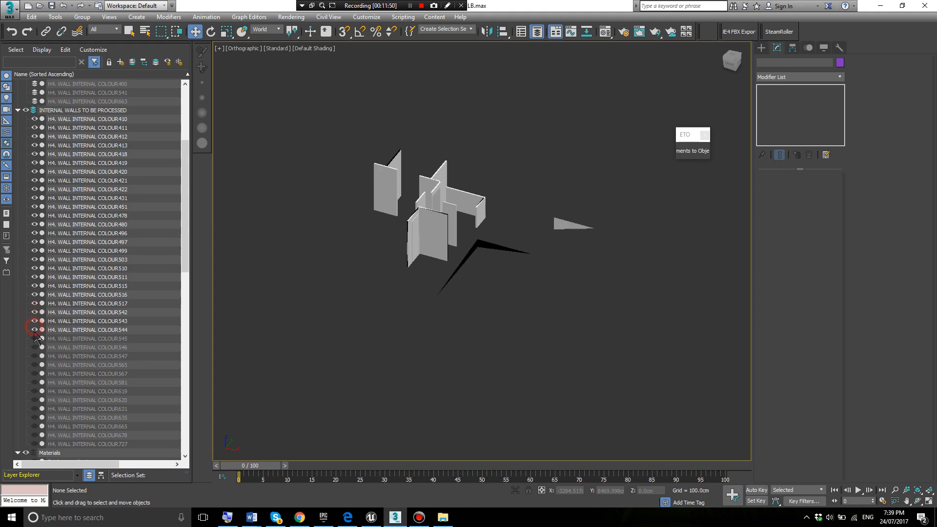
{"action": "left_click", "coordinate": [35, 339]}
{"action": "left_click", "coordinate": [34, 348]}
{"action": "left_click", "coordinate": [35, 347]}
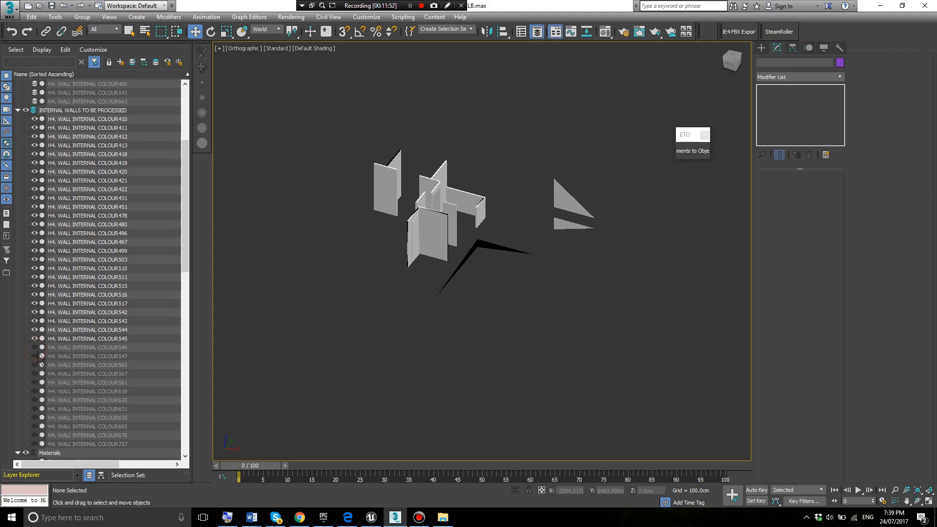
{"action": "left_click", "coordinate": [34, 349]}
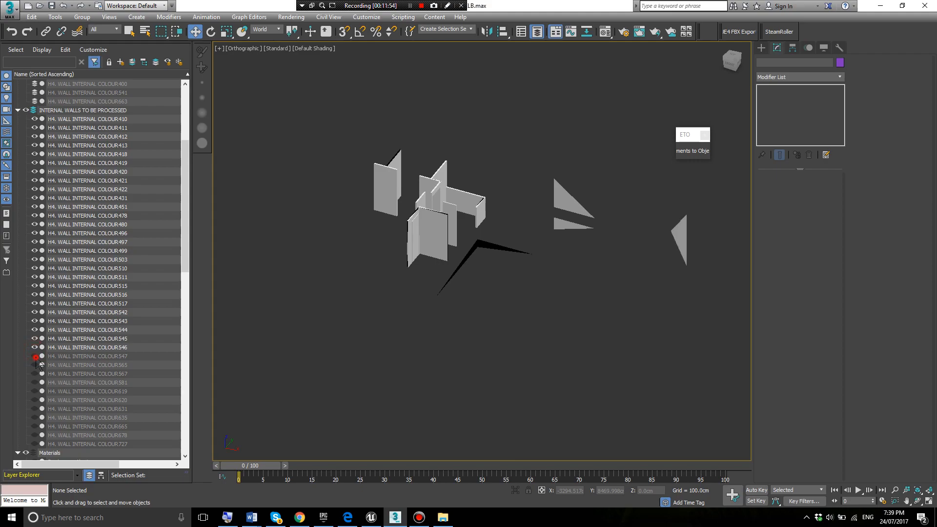
{"action": "left_click", "coordinate": [34, 356]}
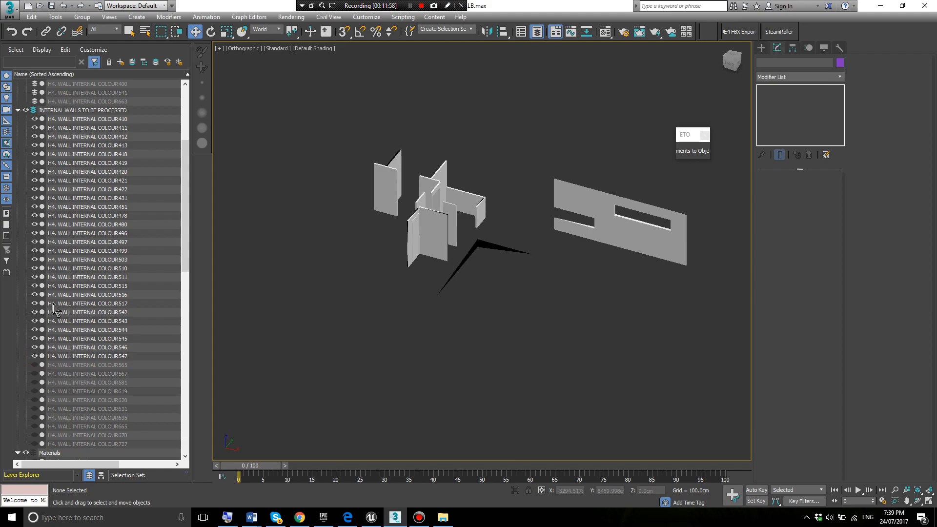
{"action": "left_click", "coordinate": [35, 304]}
{"action": "left_click", "coordinate": [34, 312]}
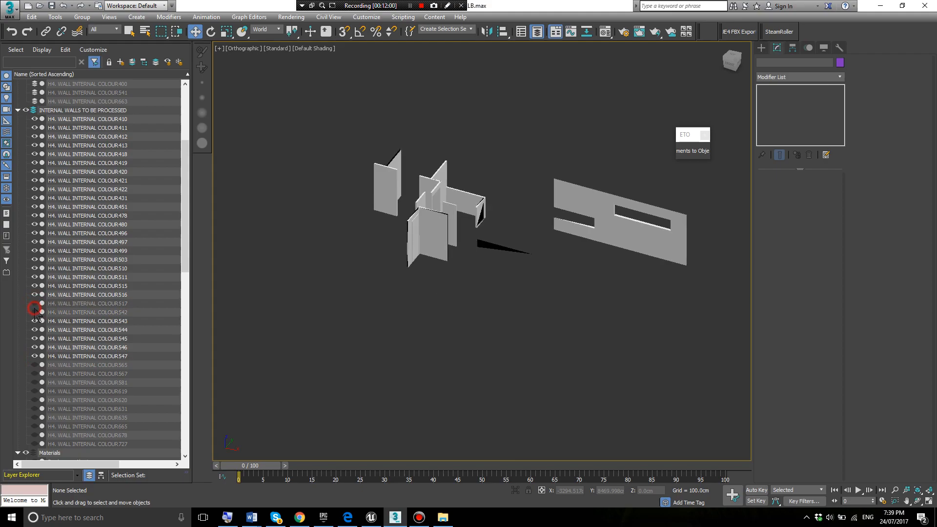
- Select the four pieces of the large slab wall with the two slots and isolate them
{"action": "left_click_drag", "start_coordinate": [583, 245], "coordinate": [548, 247]}
{"action": "left_click", "coordinate": [672, 285]}
{"action": "left_click", "coordinate": [643, 238]}
{"action": "left_click", "coordinate": [707, 210]}
{"action": "left_click", "coordinate": [686, 221]}
{"action": "left_click", "coordinate": [704, 188]}
{"action": "left_click_drag", "start_coordinate": [704, 189], "coordinate": [552, 259]}
{"action": "right_click", "coordinate": [586, 200]}
{"action": "left_click", "coordinate": [549, 148]}
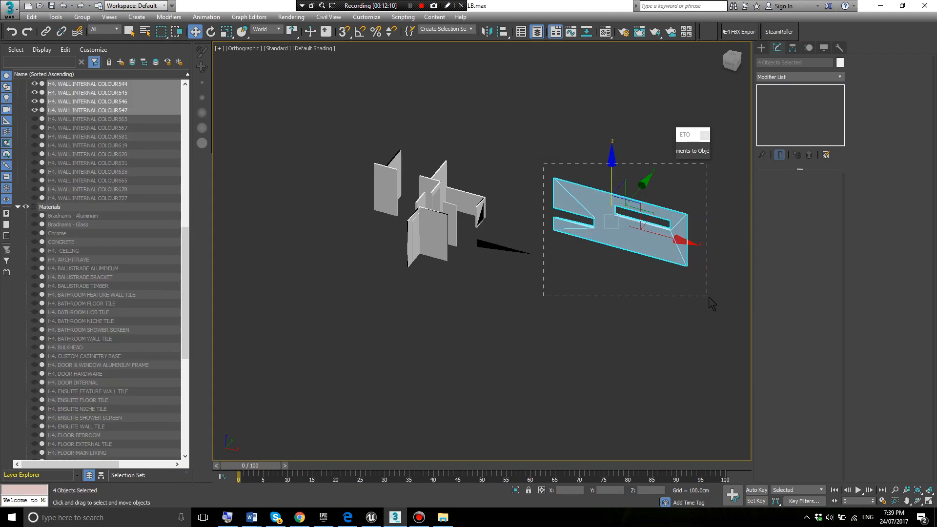
{"action": "right_click", "coordinate": [613, 203]}
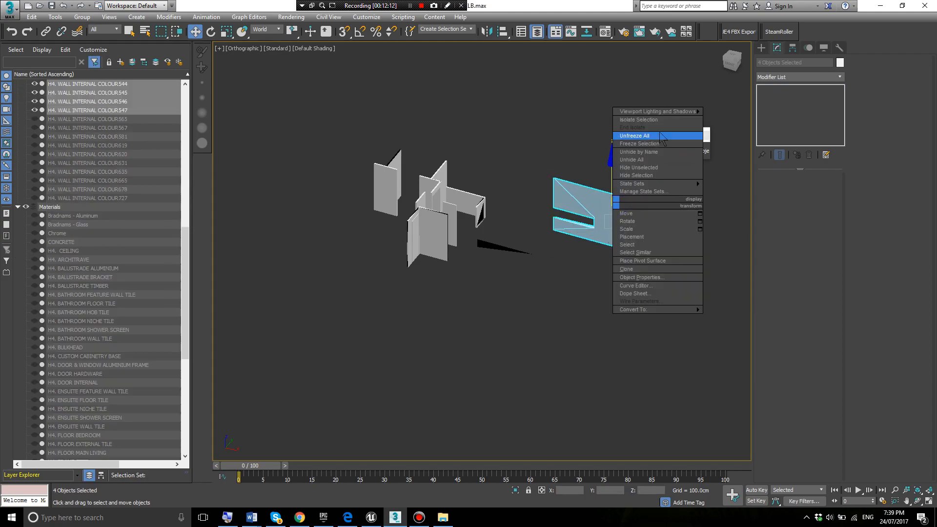
{"action": "left_click", "coordinate": [639, 120]}
{"action": "left_click", "coordinate": [540, 93]}
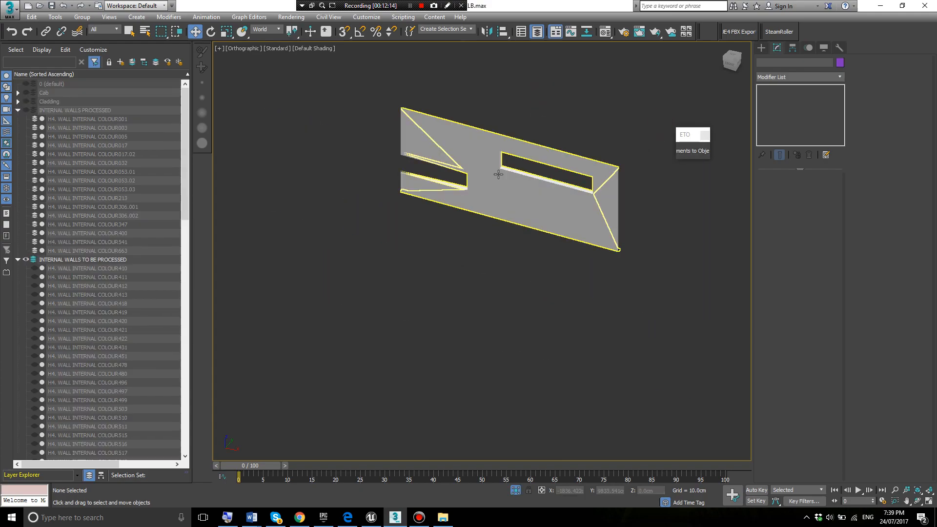
- Attach H4. WALL INTERNAL COLOUR544, COLOUR545 and COLOUR546 to the slotted wall piece H4. WALL INTERNAL COLOUR547
{"action": "left_click", "coordinate": [497, 173]}
{"action": "left_click", "coordinate": [440, 152]}
{"action": "left_click", "coordinate": [433, 205]}
{"action": "left_click", "coordinate": [496, 187]}
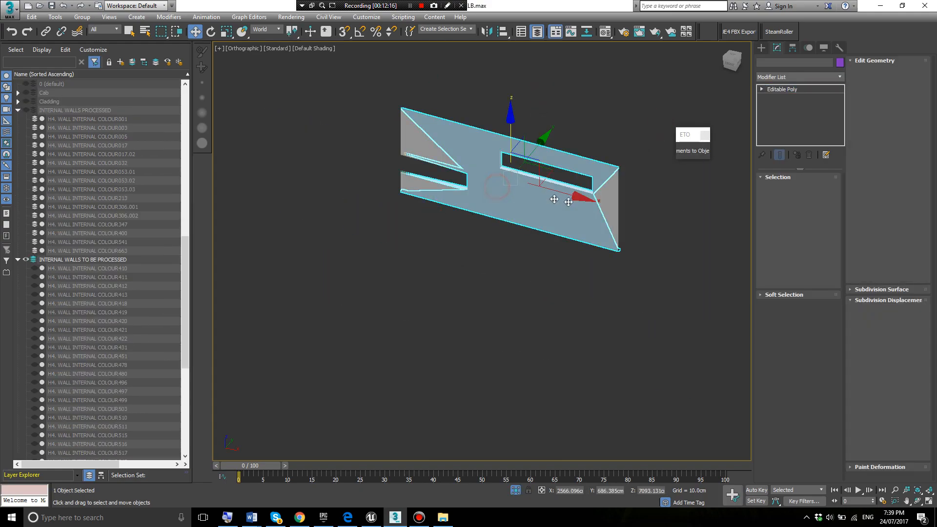
{"action": "left_click", "coordinate": [882, 134]}
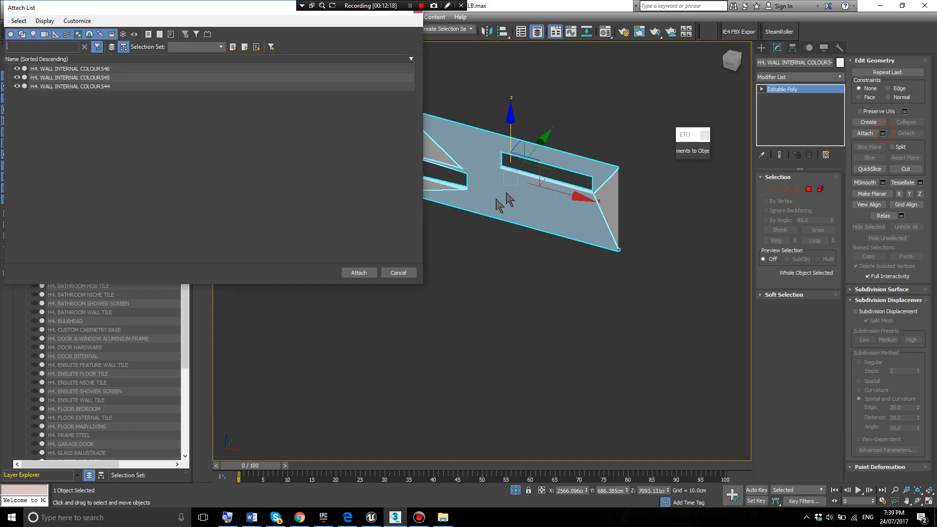
{"action": "left_click_drag", "start_coordinate": [154, 68], "coordinate": [146, 94]}
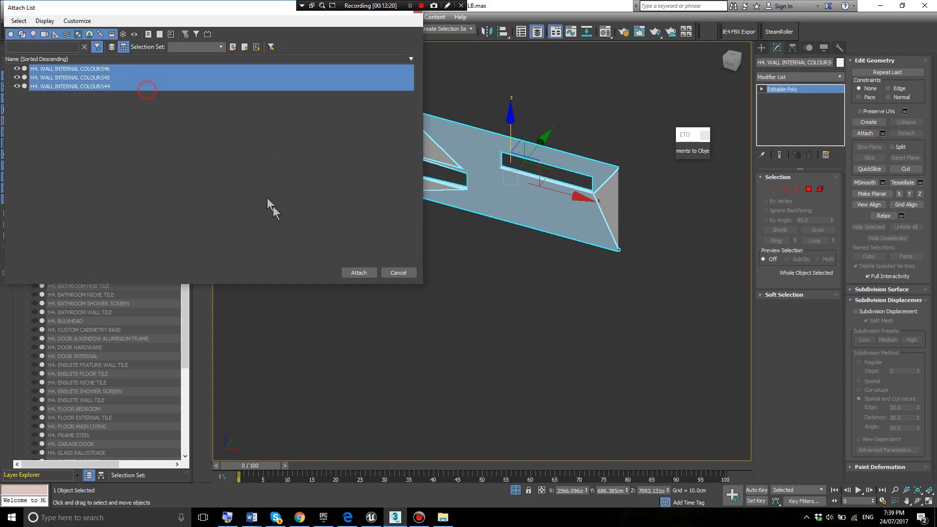
{"action": "left_click", "coordinate": [358, 272]}
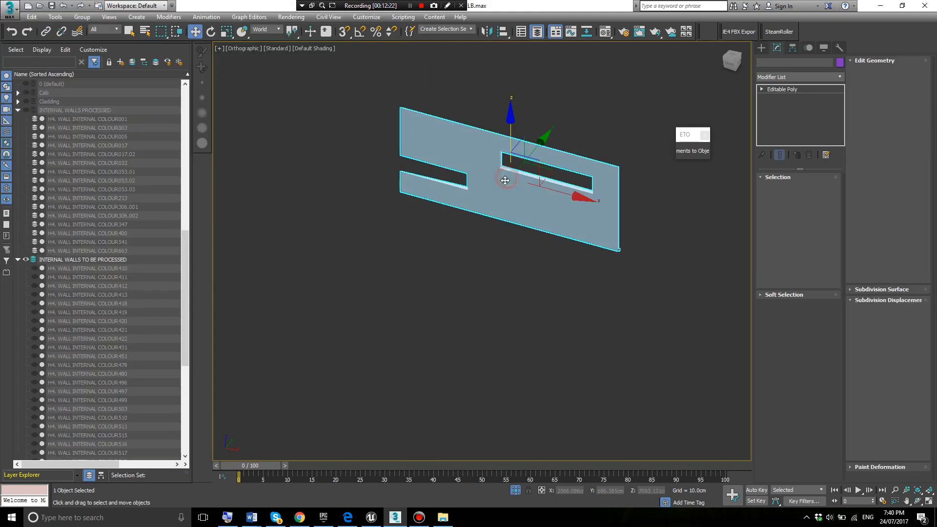
- Move H4. WALL INTERNAL COLOUR547 into the INTERNAL WALLS PROCESSED layer, then end the isolation and clear the selection
{"action": "scroll", "coordinate": [122, 234], "scroll_direction": "up", "scroll_amount": 6}
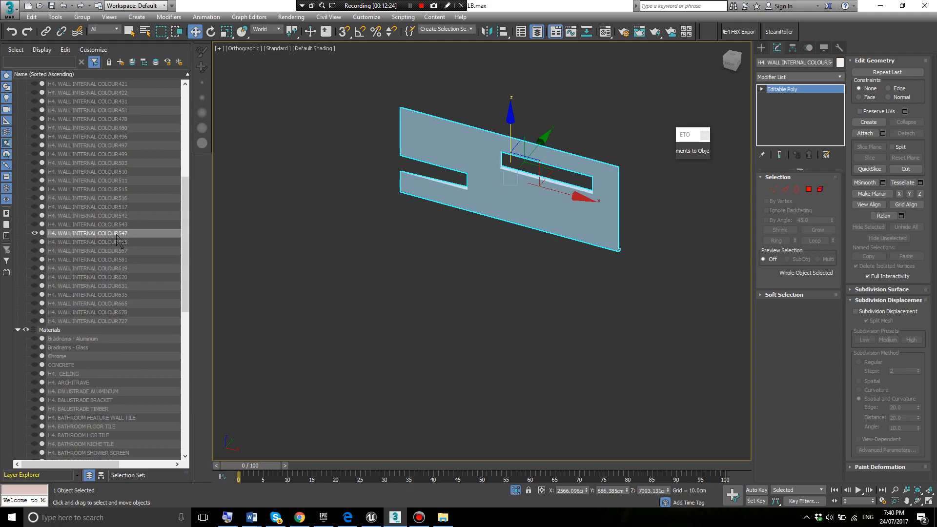
{"action": "left_click_drag", "start_coordinate": [117, 236], "coordinate": [88, 110]}
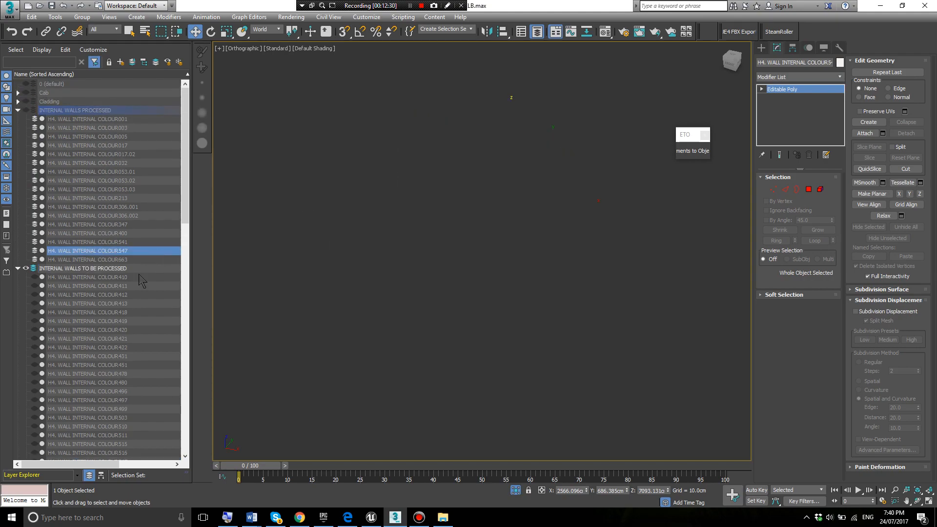
{"action": "scroll", "coordinate": [130, 288], "scroll_direction": "down", "scroll_amount": 6}
{"action": "right_click", "coordinate": [363, 249]}
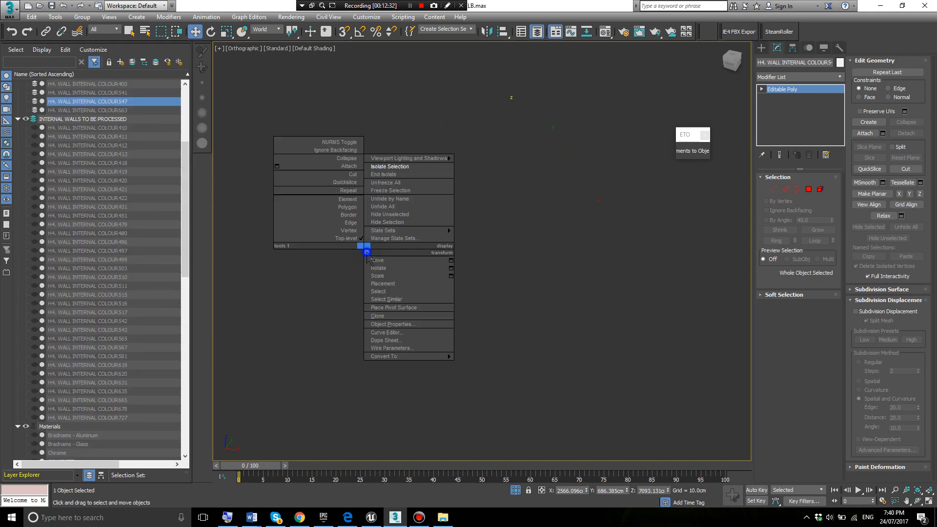
{"action": "left_click", "coordinate": [406, 174]}
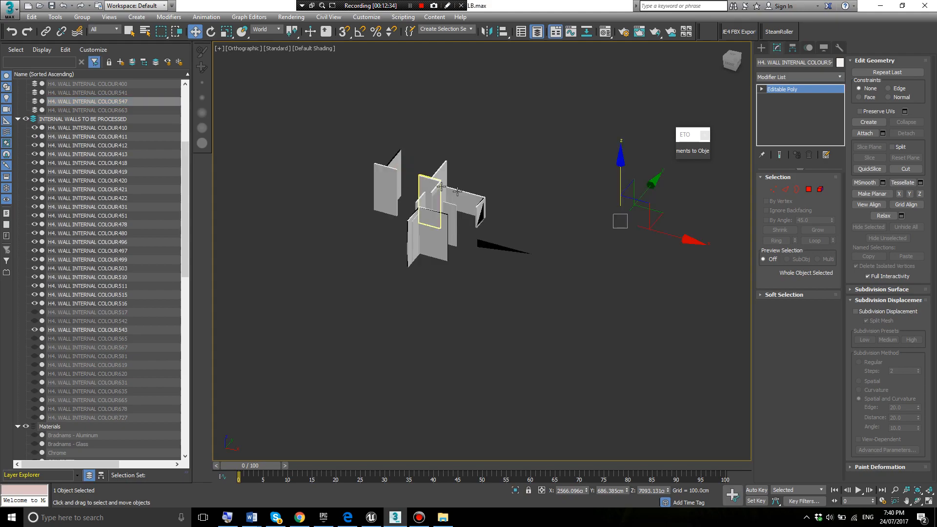
{"action": "left_click", "coordinate": [551, 202]}
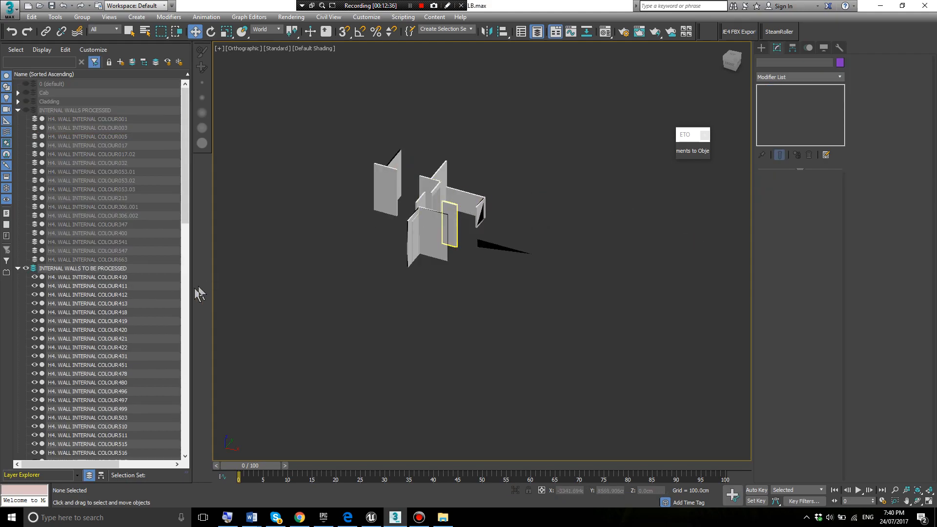
- Show the walls H4. WALL INTERNAL COLOUR517, COLOUR542 and COLOUR565
{"action": "scroll", "coordinate": [79, 321], "scroll_direction": "down", "scroll_amount": 6}
{"action": "left_click", "coordinate": [34, 313]}
{"action": "left_click", "coordinate": [34, 321]}
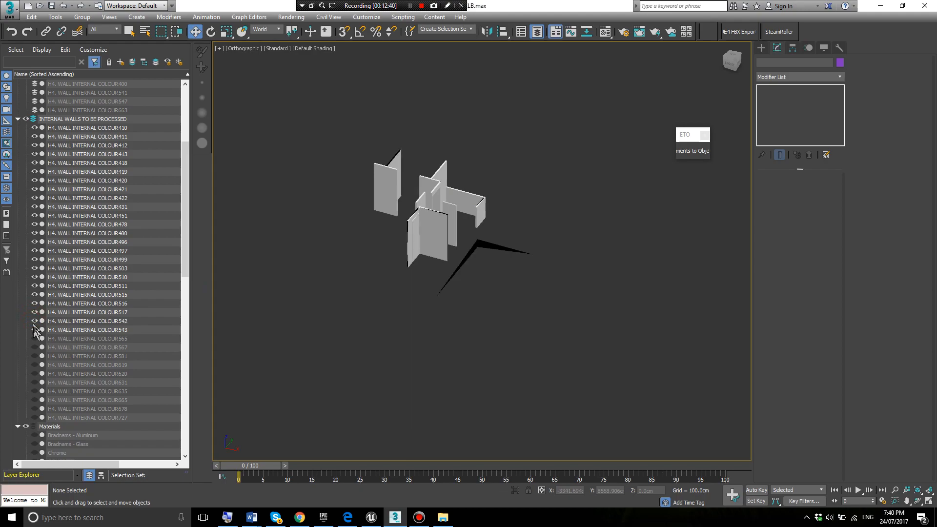
{"action": "left_click", "coordinate": [35, 339]}
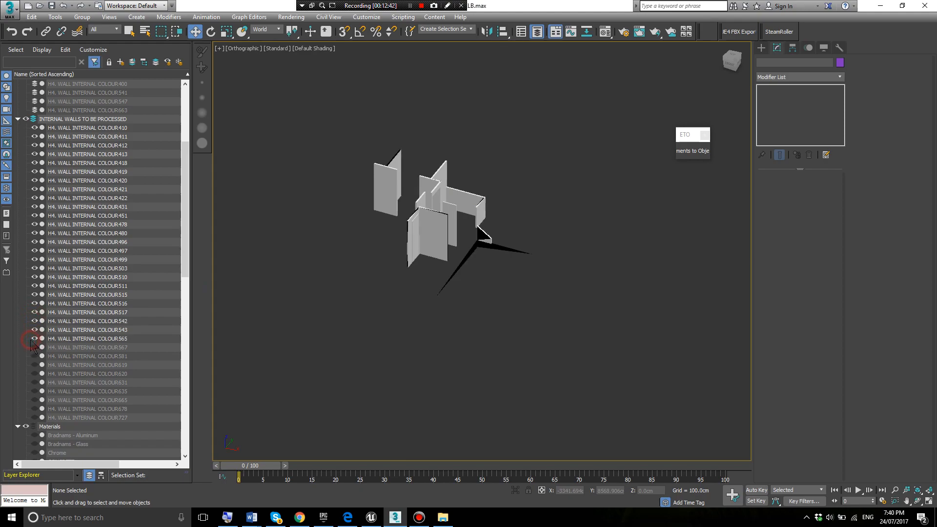
{"action": "scroll", "coordinate": [303, 335], "scroll_direction": "down", "scroll_amount": 3}
{"action": "middle_click_drag", "start_coordinate": [345, 326], "coordinate": [481, 255]}
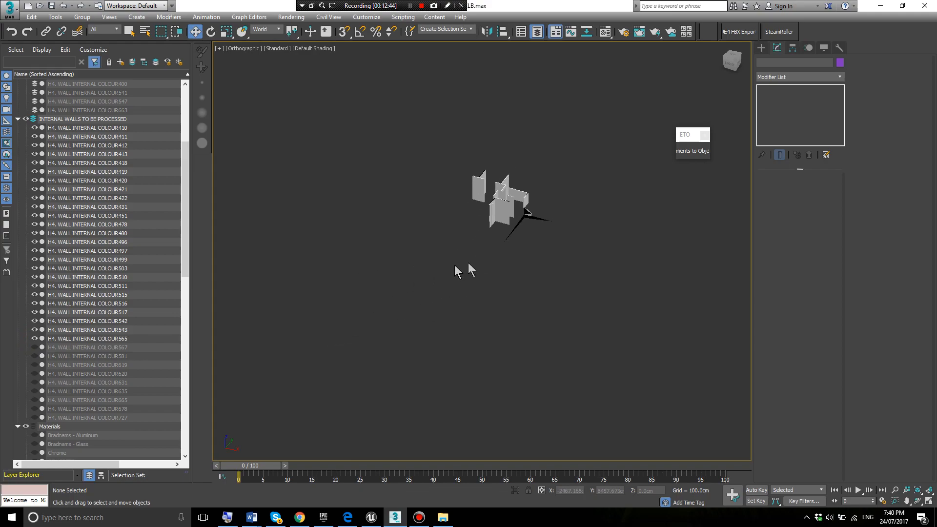
- Show all remaining walls from H4. WALL INTERNAL COLOUR567 through COLOUR727
{"action": "left_click", "coordinate": [34, 347]}
{"action": "left_click", "coordinate": [34, 356]}
{"action": "left_click", "coordinate": [34, 365]}
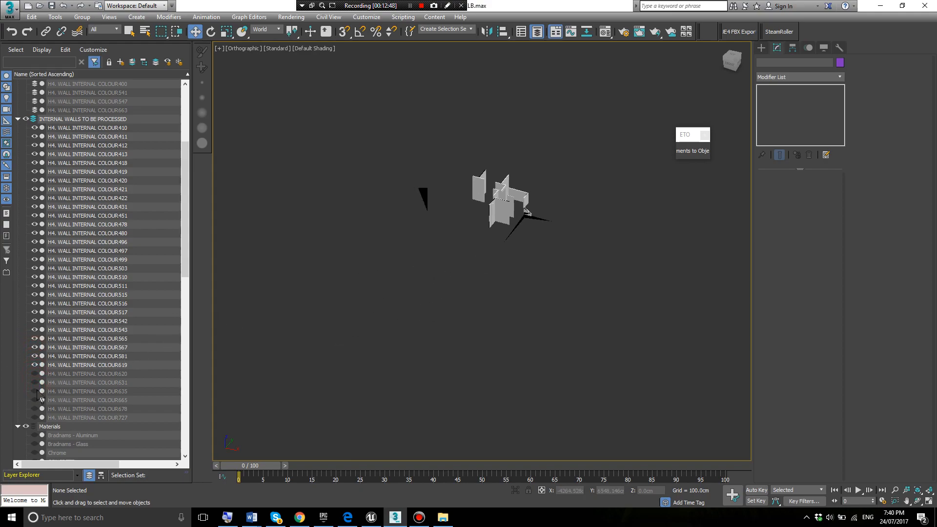
{"action": "left_click", "coordinate": [34, 382]}
{"action": "left_click", "coordinate": [34, 374]}
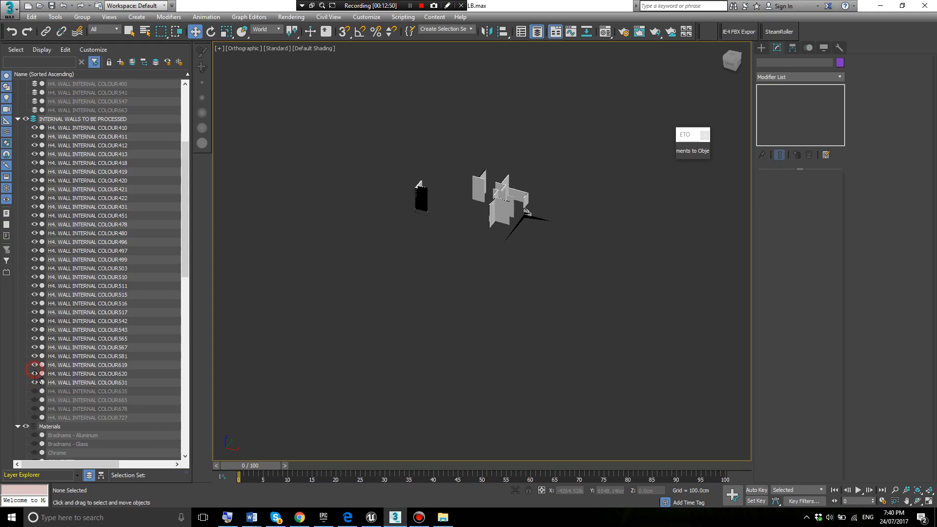
{"action": "left_click", "coordinate": [34, 392]}
{"action": "left_click", "coordinate": [34, 400]}
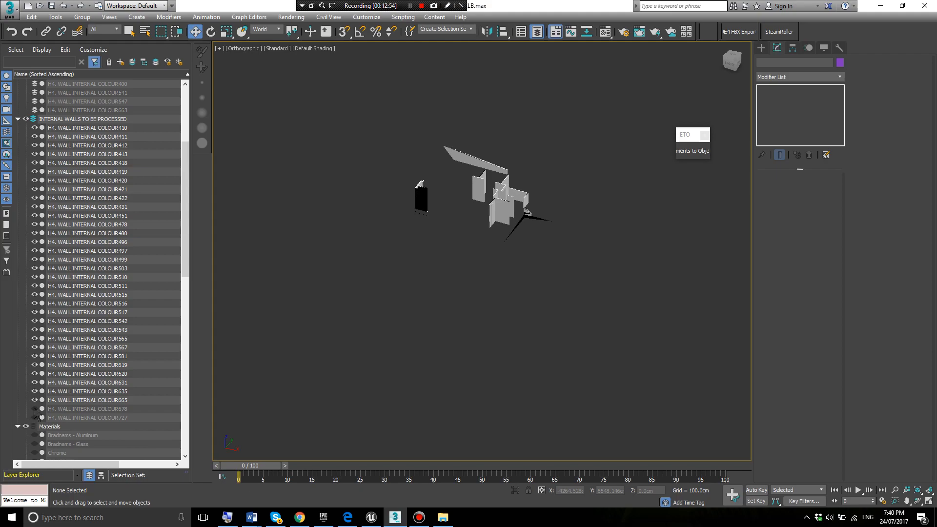
{"action": "left_click", "coordinate": [34, 409]}
{"action": "left_click", "coordinate": [34, 417]}
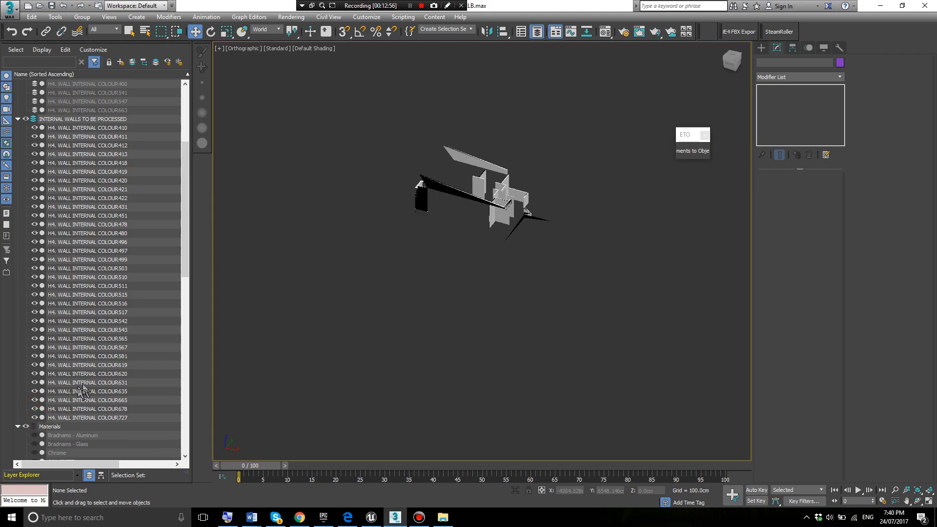
- Attach all other walls in the INTERNAL WALLS TO BE PROCESSED layer, COLOUR410 through COLOUR727, to H4. WALL INTERNAL COLOUR678 and clear the selection
{"action": "left_click", "coordinate": [120, 416]}
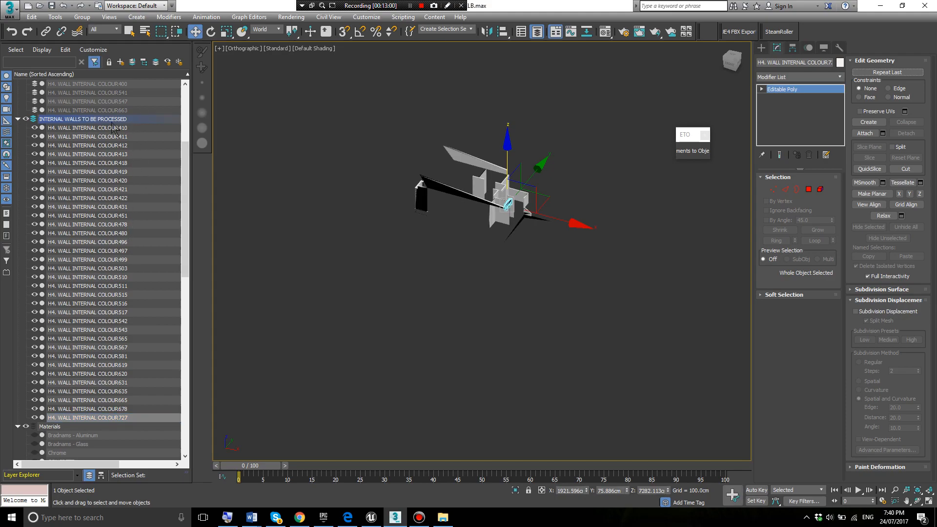
{"action": "left_click", "coordinate": [359, 251]}
{"action": "left_click", "coordinate": [448, 189]}
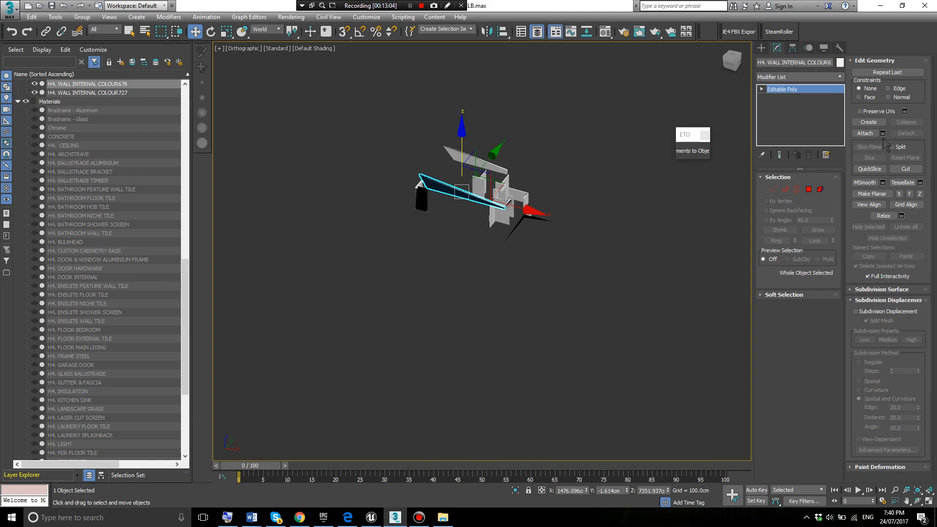
{"action": "left_click", "coordinate": [882, 134]}
{"action": "left_click", "coordinate": [162, 131]}
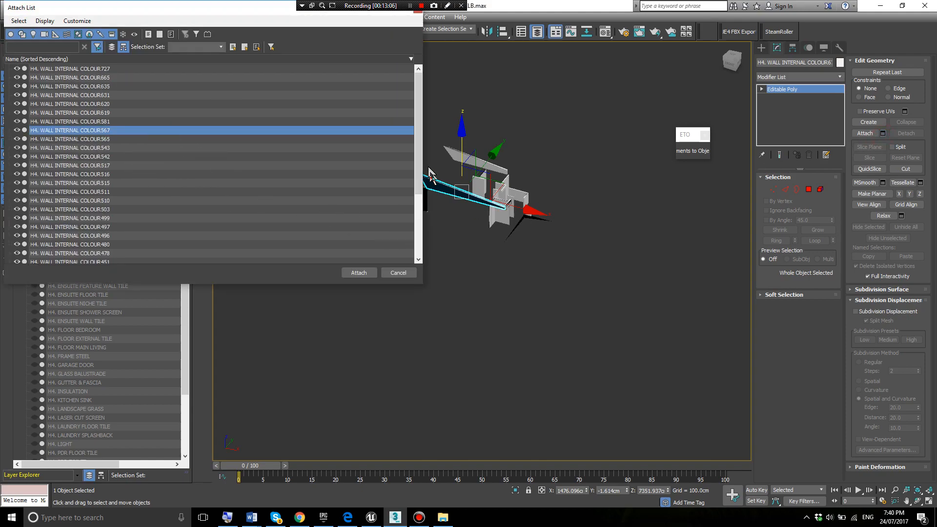
{"action": "left_click", "coordinate": [379, 68]}
{"action": "scroll", "coordinate": [177, 197], "scroll_direction": "down", "scroll_amount": 4}
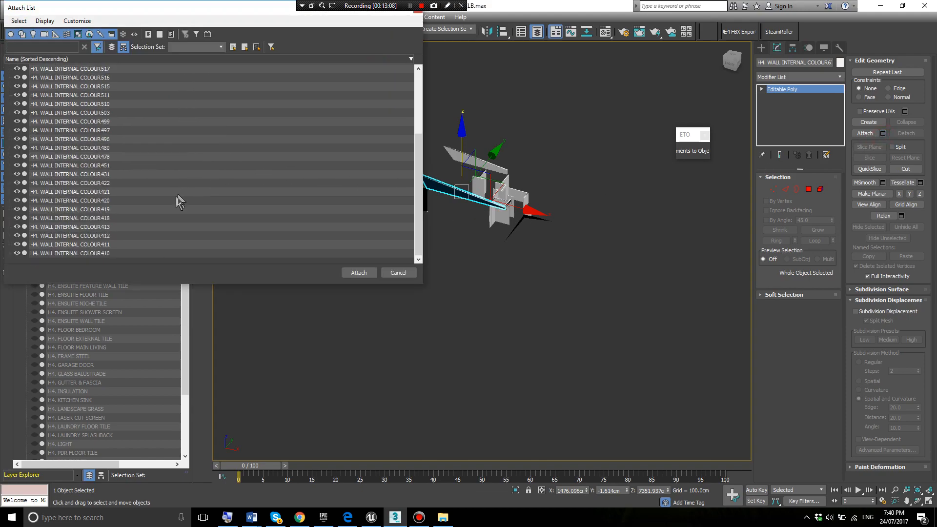
{"action": "left_click", "coordinate": [115, 252], "text": "shift"}
{"action": "left_click", "coordinate": [358, 273]}
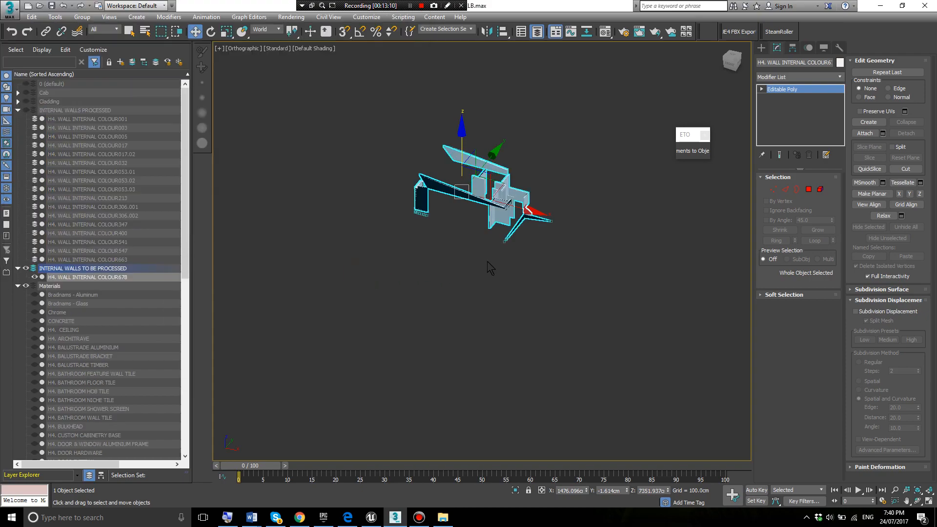
{"action": "left_click", "coordinate": [457, 265]}
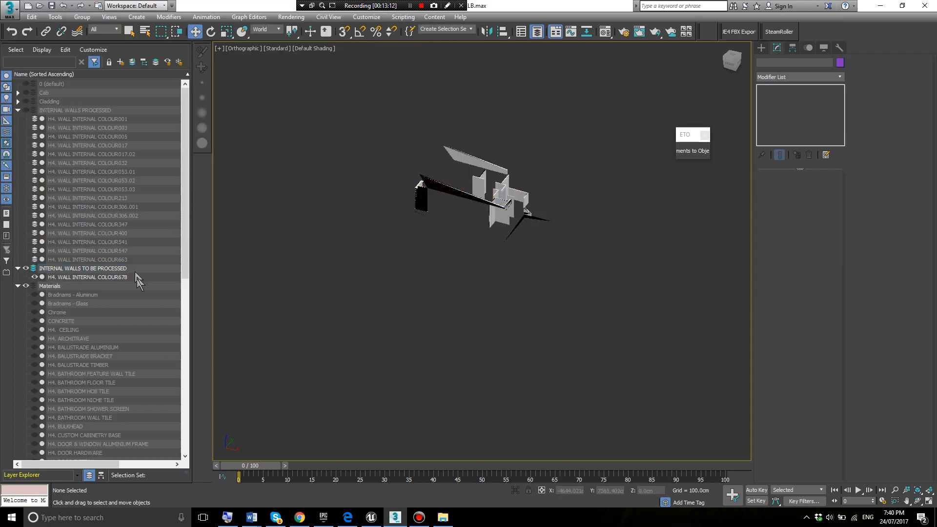
- Move the combined wall H4. WALL INTERNAL COLOUR678 into the INTERNAL WALLS PROCESSED layer
{"action": "left_click", "coordinate": [93, 277]}
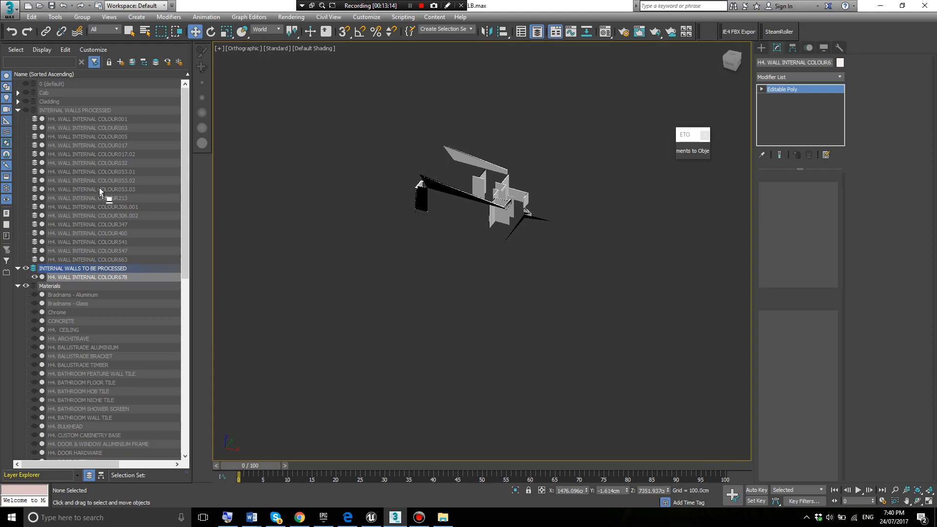
{"action": "key", "text": "z"}
{"action": "left_click_drag", "start_coordinate": [100, 116], "coordinate": [100, 111]}
{"action": "left_click", "coordinate": [100, 215]}
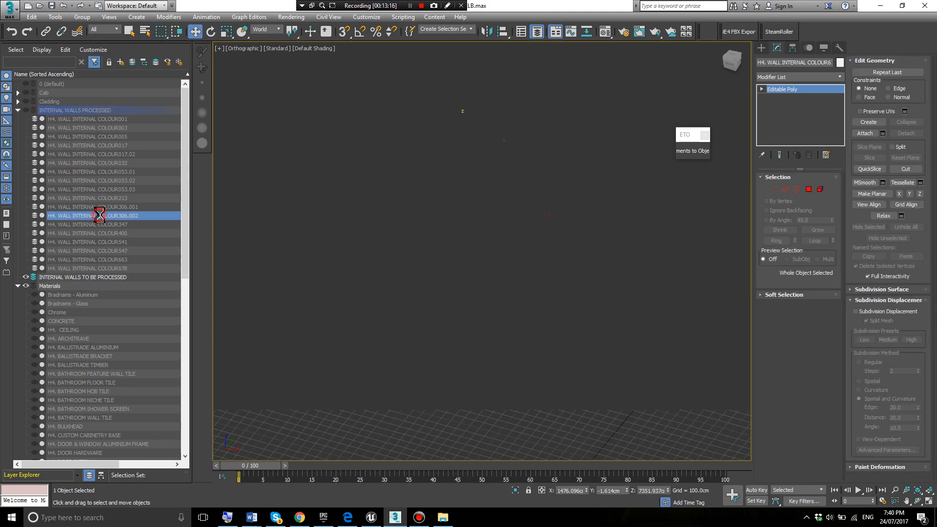
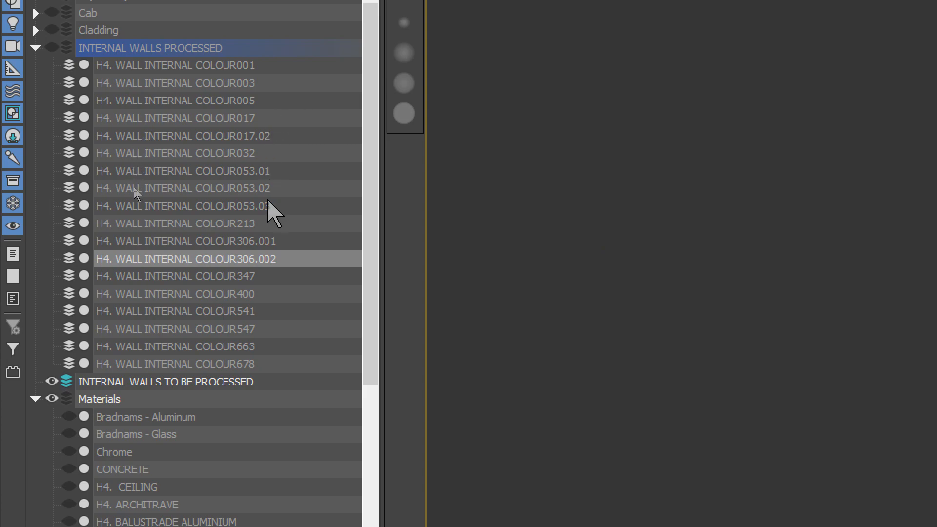
- Rename the second wall in the INTERNAL WALLS PROCESSED layer as H4. WALL INTERNAL COLOUR002
{"action": "left_click", "coordinate": [248, 170]}
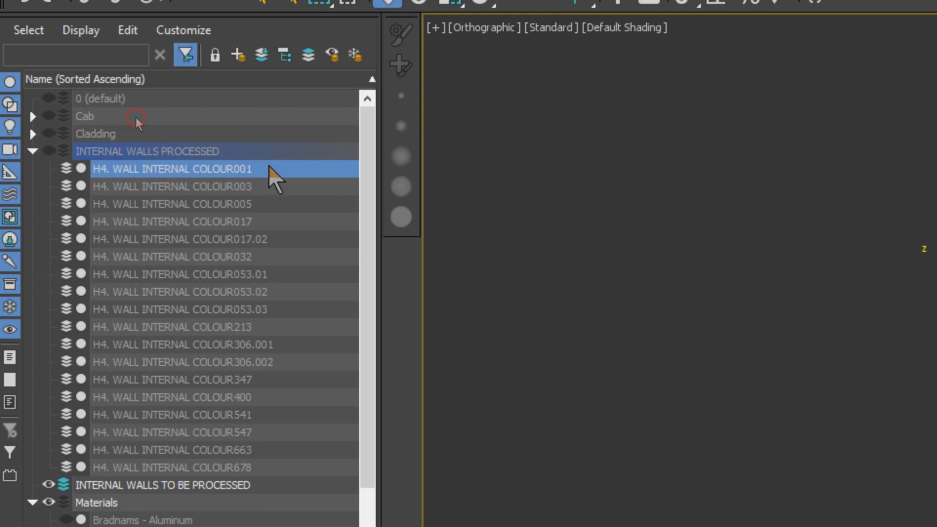
{"action": "left_click", "coordinate": [262, 187]}
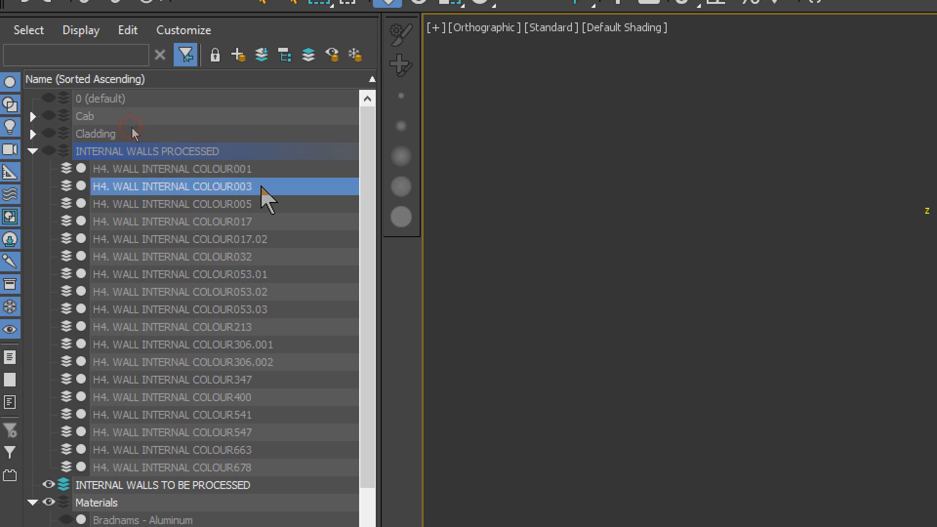
{"action": "left_click", "coordinate": [260, 186]}
{"action": "left_click", "coordinate": [261, 186]}
{"action": "key", "text": "BackSpace"}
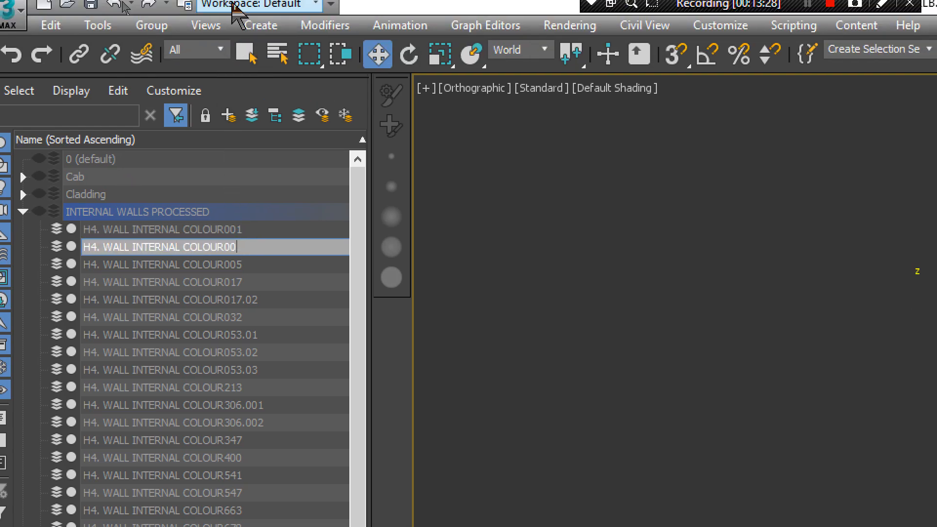
{"action": "type", "text": "2"}
{"action": "key", "text": "Return"}
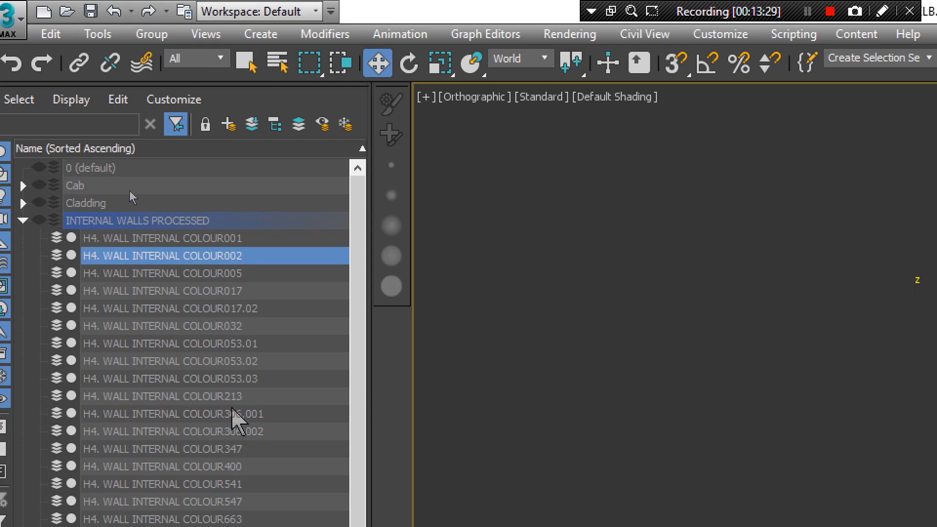
- Rename the wall H4. WALL INTERNAL COLOUR005 as H4. WALL INTERNAL COLOUR003
{"action": "left_click", "coordinate": [274, 290]}
{"action": "left_click", "coordinate": [266, 274]}
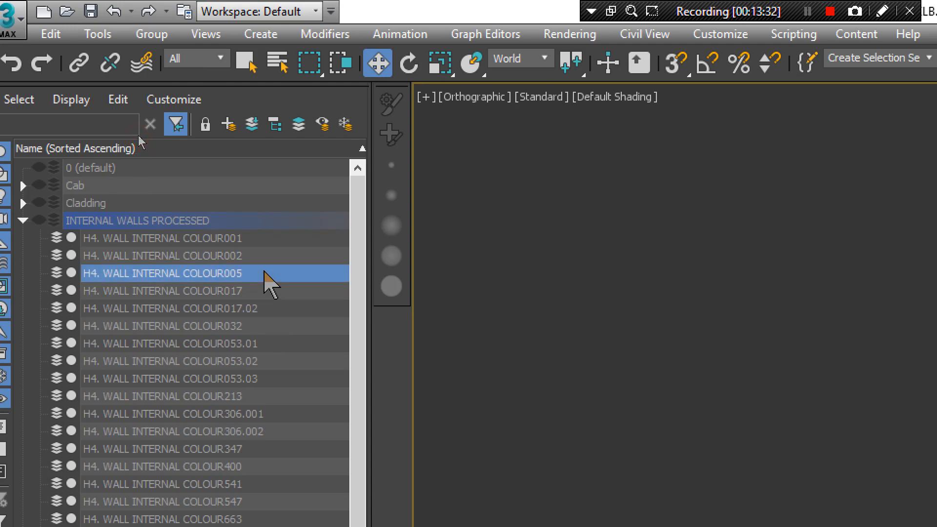
{"action": "left_click", "coordinate": [264, 272]}
{"action": "left_click", "coordinate": [263, 271]}
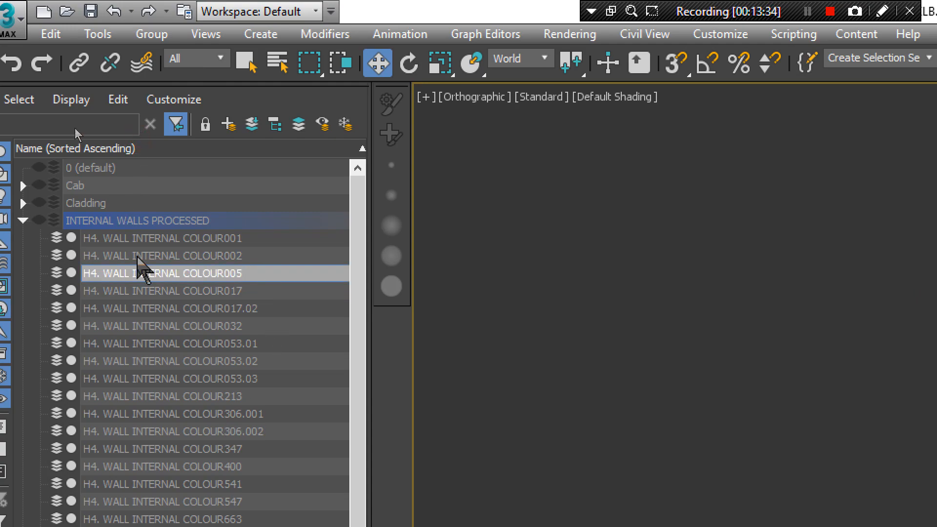
{"action": "key", "text": "BackSpace"}
{"action": "type", "text": "3"}
{"action": "key", "text": "Return"}
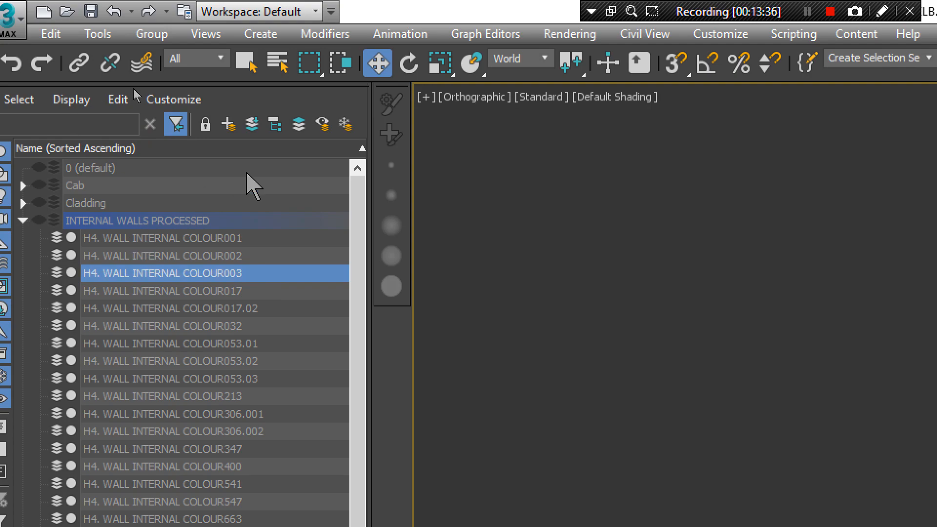
- Rename the wall H4. WALL INTERNAL COLOUR017 as H4. WALL INTERNAL COLOUR004
{"action": "left_click", "coordinate": [254, 290]}
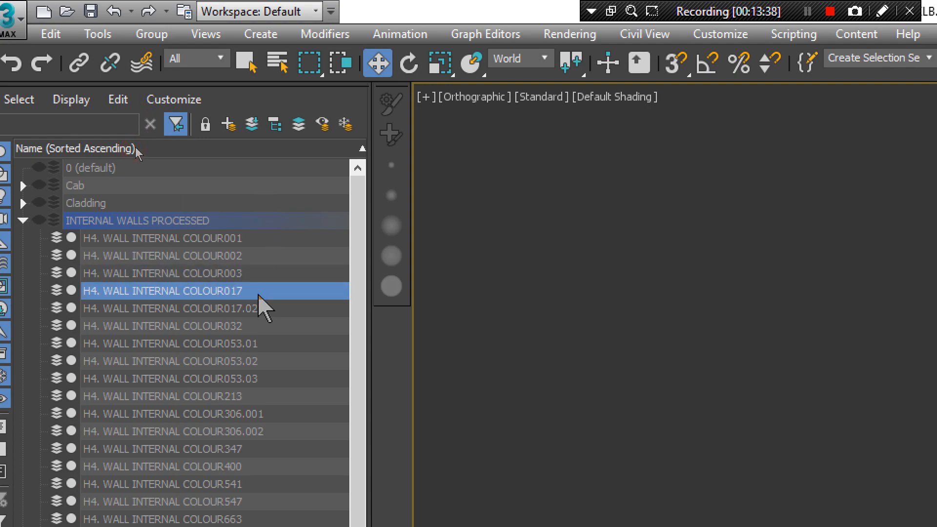
{"action": "left_click", "coordinate": [258, 295]}
{"action": "left_click", "coordinate": [259, 290]}
{"action": "type", "text": "4"}
{"action": "type", "text": "04"}
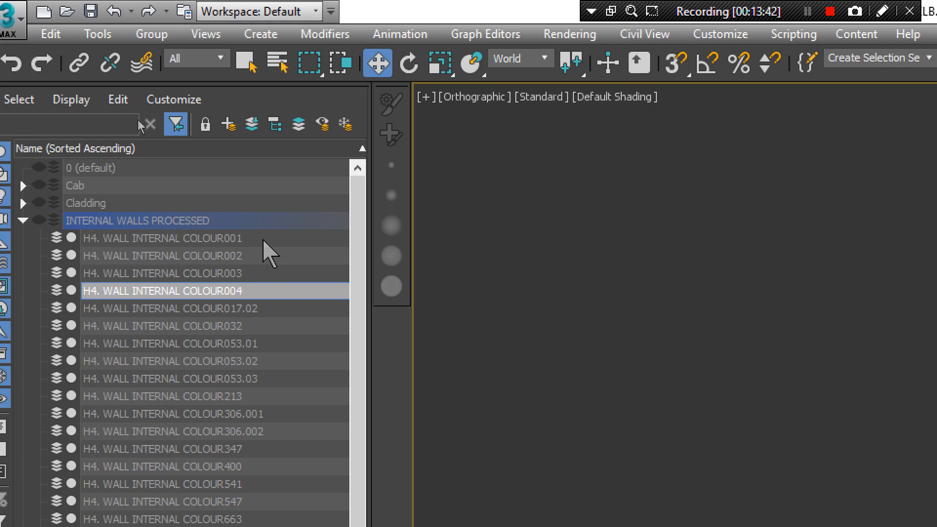
{"action": "key", "text": "Return"}
- Rename the wall H4. WALL INTERNAL COLOUR017.02 as H4. WALL INTERNAL COLOUR005
{"action": "left_click", "coordinate": [262, 309]}
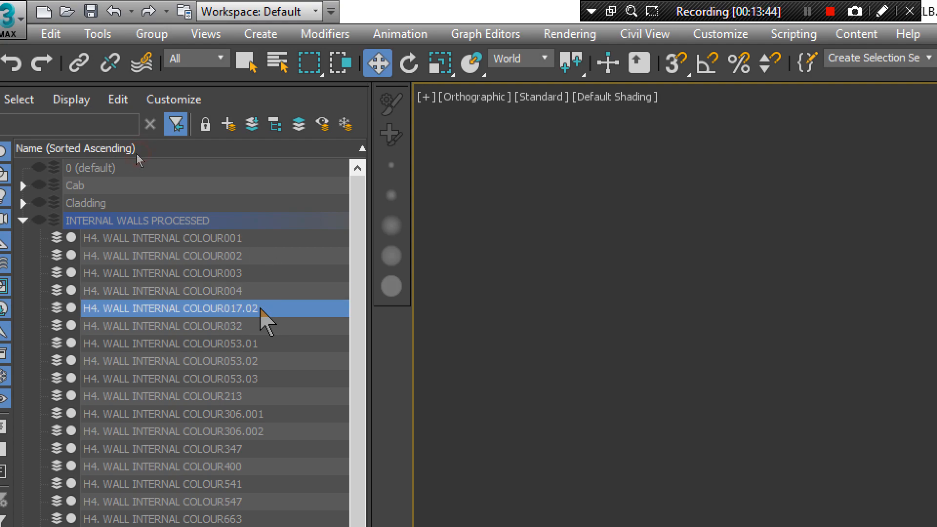
{"action": "left_click", "coordinate": [260, 309]}
{"action": "key", "text": "BackSpace"}
{"action": "key", "text": "BackSpace"}
{"action": "key", "text": "BackSpace"}
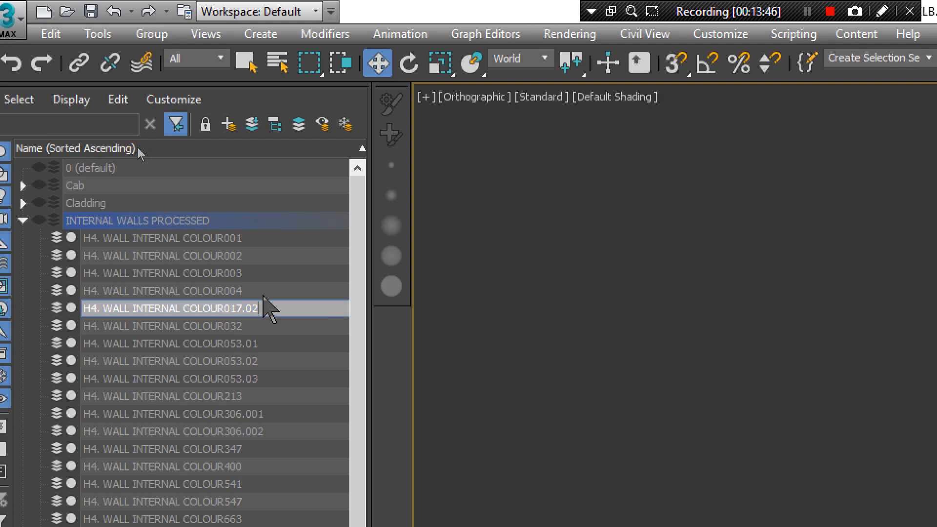
{"action": "key", "text": "Return"}
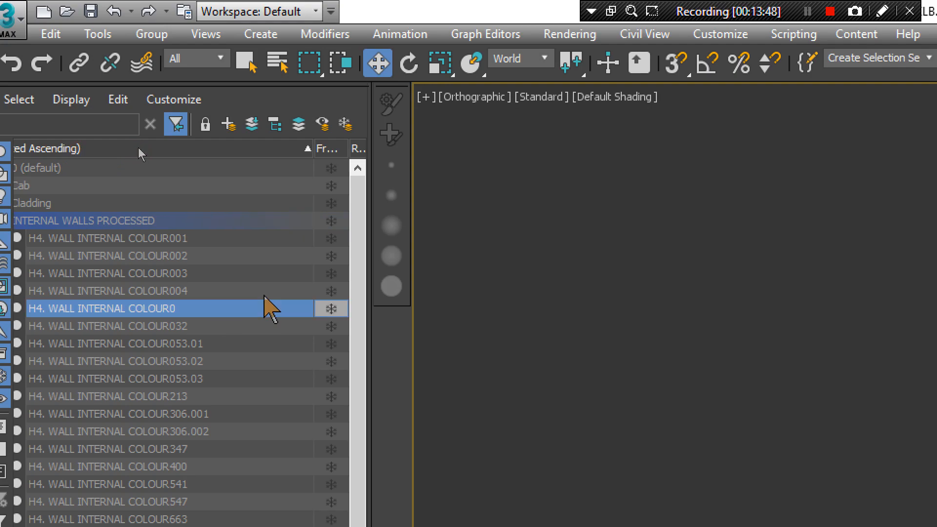
{"action": "left_click", "coordinate": [213, 309]}
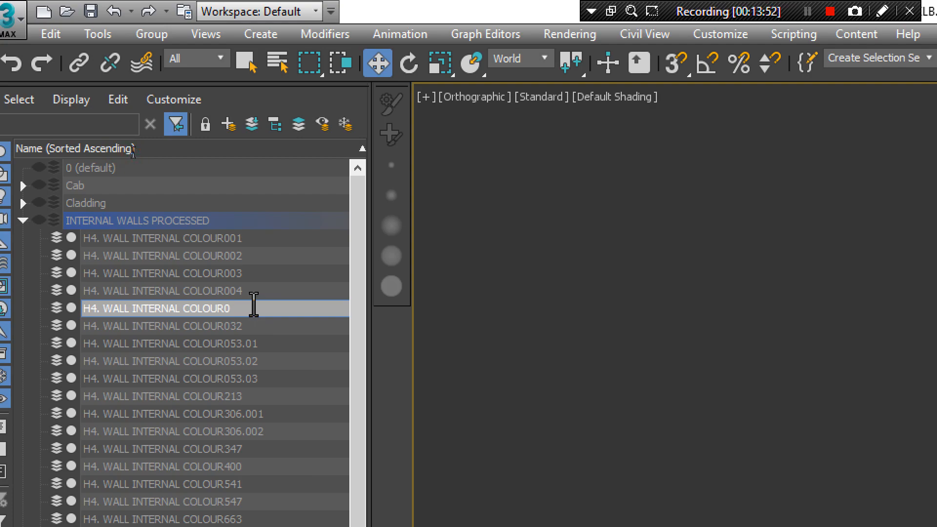
{"action": "type", "text": "05"}
{"action": "key", "text": "Return"}
- Rename the wall H4. WALL INTERNAL COLOUR032 as H4. WALL INTERNAL COLOUR006
{"action": "left_click", "coordinate": [250, 324]}
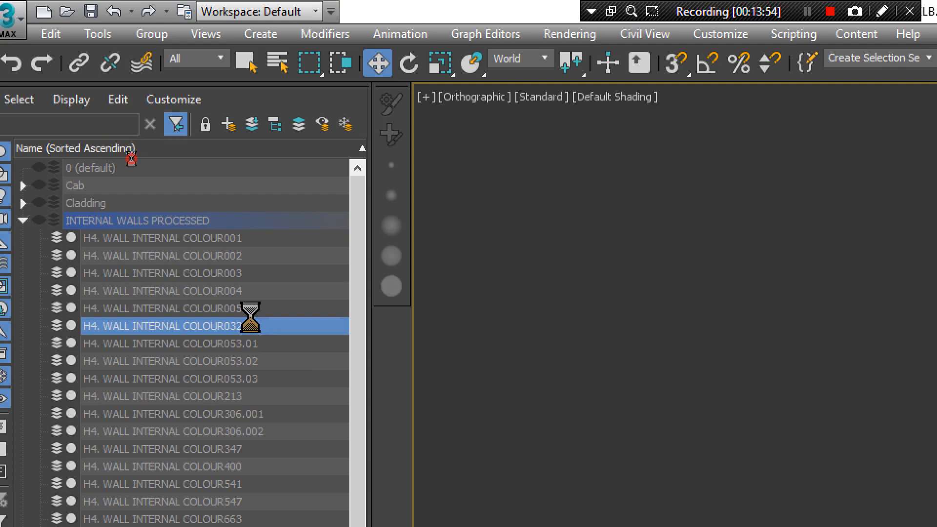
{"action": "left_click", "coordinate": [251, 325]}
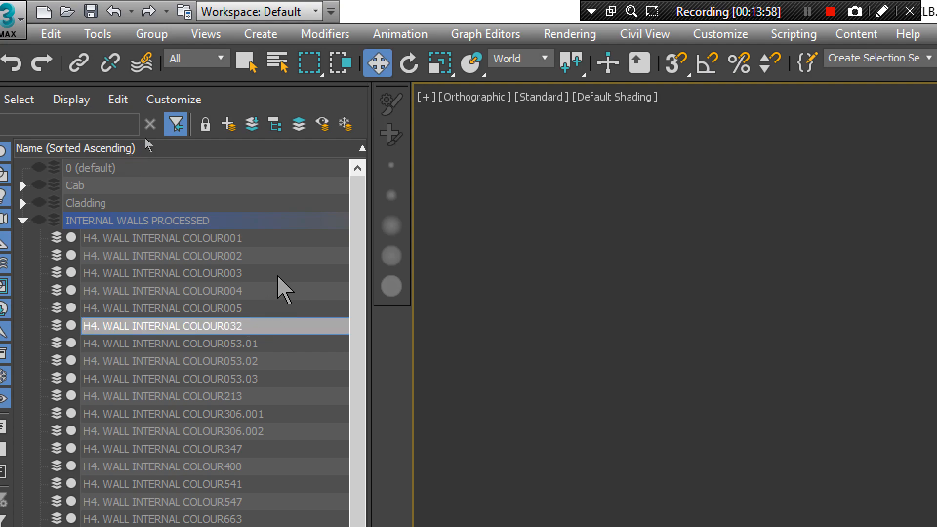
{"action": "key", "text": "BackSpace"}
{"action": "key", "text": "BackSpace"}
{"action": "type", "text": "06"}
{"action": "key", "text": "Return"}
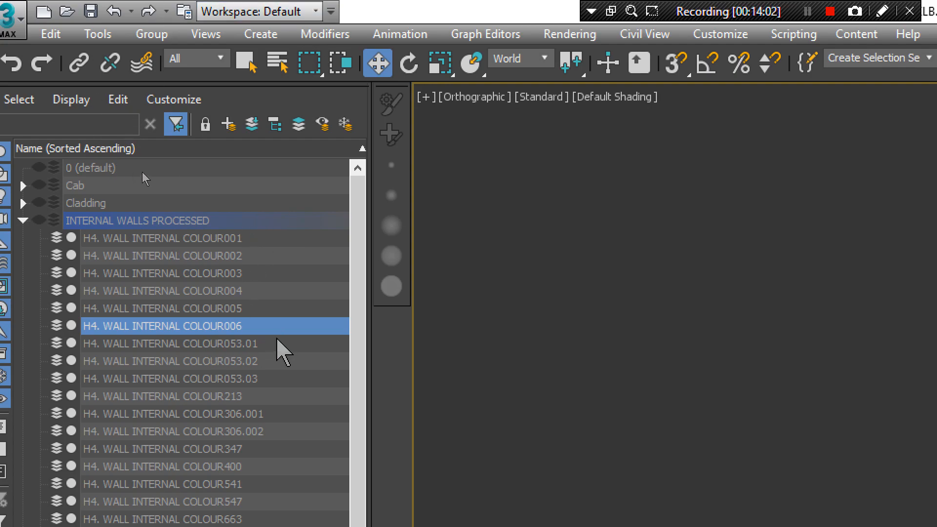
- Rename the wall H4. WALL INTERNAL COLOUR053.01 as H4. WALL INTERNAL COLOUR007
{"action": "left_click", "coordinate": [273, 343]}
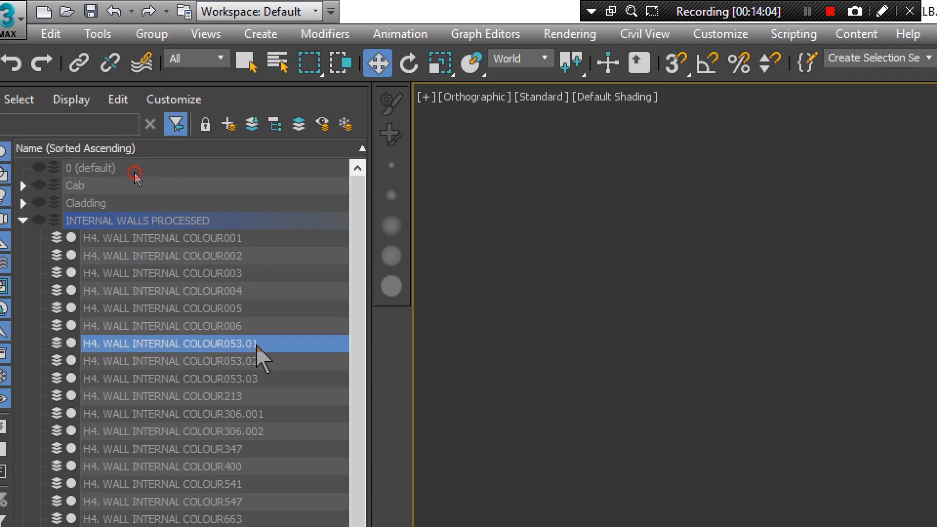
{"action": "left_click", "coordinate": [271, 344]}
{"action": "key", "text": "BackSpace"}
{"action": "key", "text": "BackSpace"}
{"action": "key", "text": "BackSpace"}
{"action": "key", "text": "BackSpace"}
{"action": "key", "text": "BackSpace"}
{"action": "type", "text": "07"}
{"action": "key", "text": "Return"}
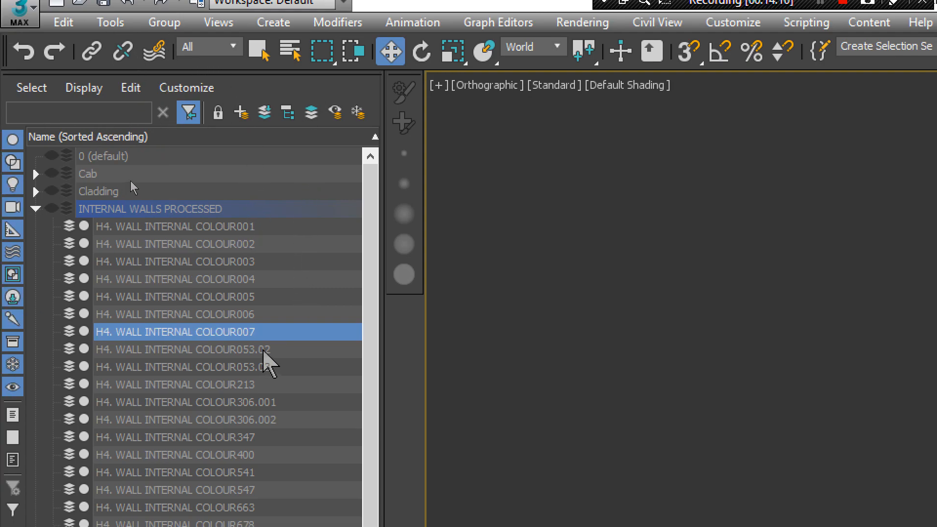
- Rename the wall H4. WALL INTERNAL COLOUR053.02 as H4. WALL INTERNAL COLOUR008
{"action": "left_click", "coordinate": [264, 350]}
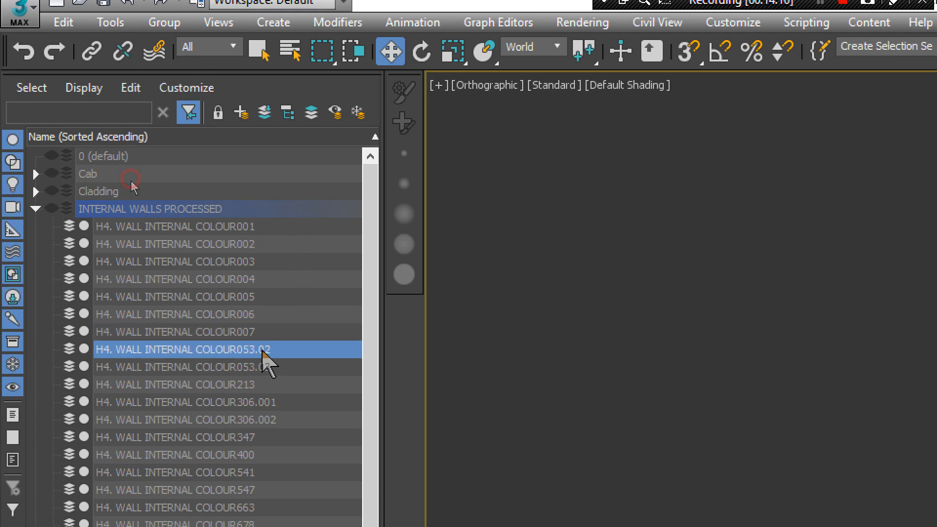
{"action": "left_click", "coordinate": [245, 348]}
{"action": "left_click", "coordinate": [246, 349]}
{"action": "key", "text": "Return"}
{"action": "key", "text": "F2"}
{"action": "key", "text": "Tab"}
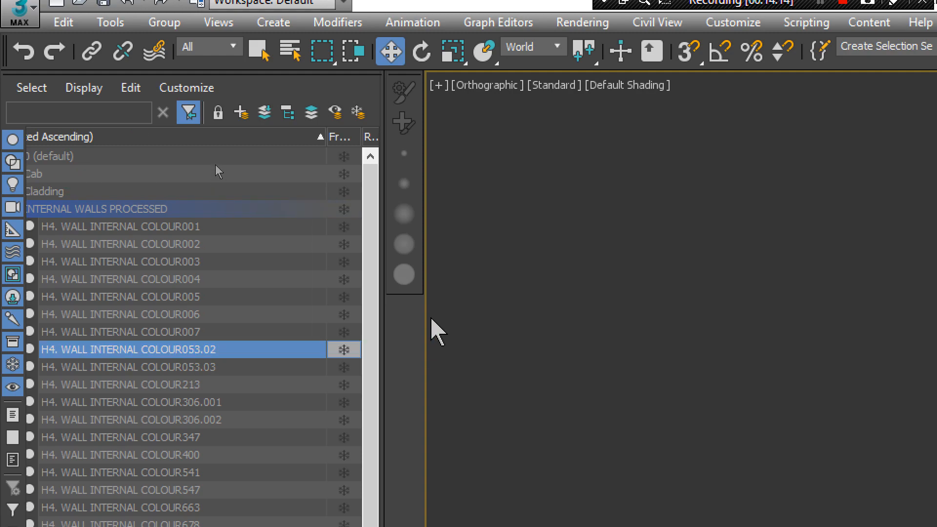
{"action": "left_click", "coordinate": [234, 349]}
{"action": "left_click", "coordinate": [273, 349]}
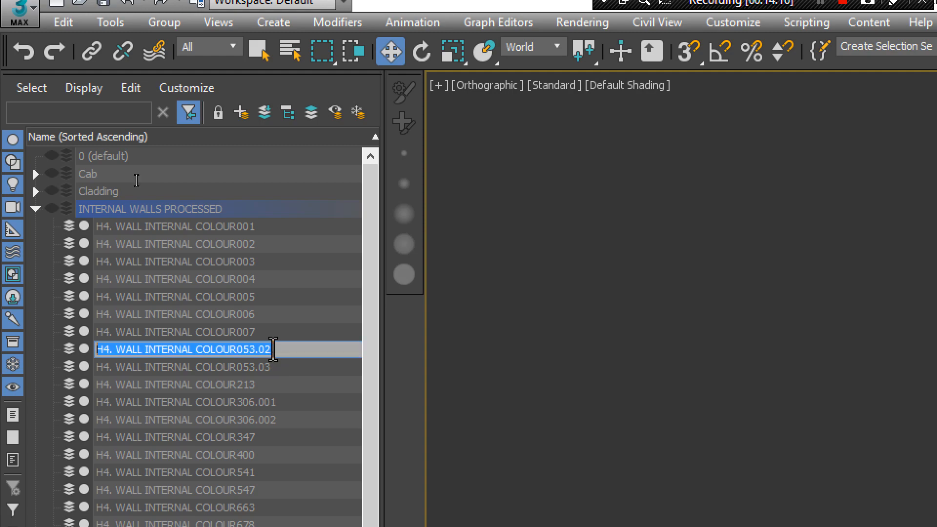
{"action": "left_click", "coordinate": [273, 349]}
{"action": "key", "text": "BackSpace"}
{"action": "key", "text": "BackSpace"}
{"action": "key", "text": "BackSpace"}
{"action": "key", "text": "BackSpace"}
{"action": "key", "text": "BackSpace"}
{"action": "type", "text": "08"}
{"action": "key", "text": "Return"}
- Rename the wall H4. WALL INTERNAL COLOUR053.03 as H4. WALL INTERNAL COLOUR009
{"action": "left_click", "coordinate": [262, 371]}
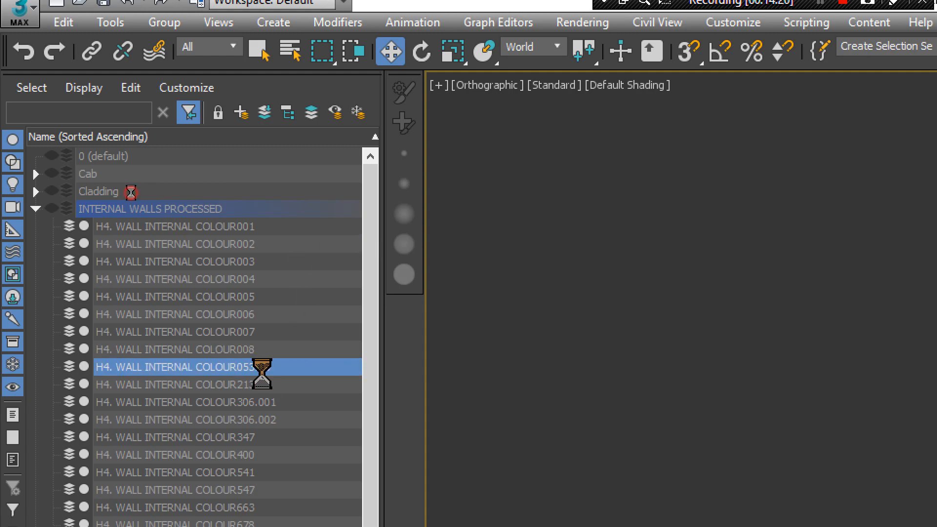
{"action": "left_click", "coordinate": [276, 370]}
{"action": "key", "text": "BackSpace"}
{"action": "key", "text": "BackSpace"}
{"action": "key", "text": "BackSpace"}
{"action": "key", "text": "BackSpace"}
{"action": "key", "text": "BackSpace"}
{"action": "type", "text": "09"}
{"action": "key", "text": "Return"}
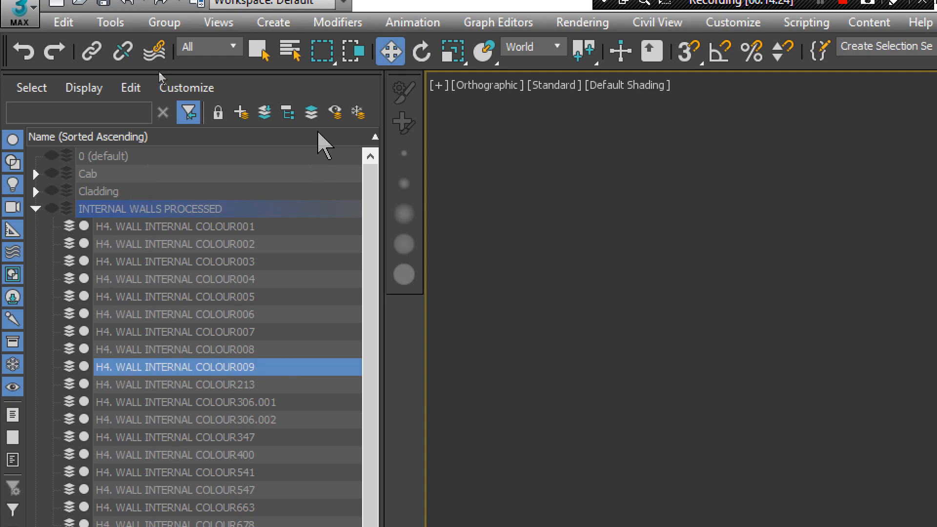
- Rename the wall H4. WALL INTERNAL COLOUR213 as H4. WALL INTERNAL COLOUR010
{"action": "left_click", "coordinate": [259, 385]}
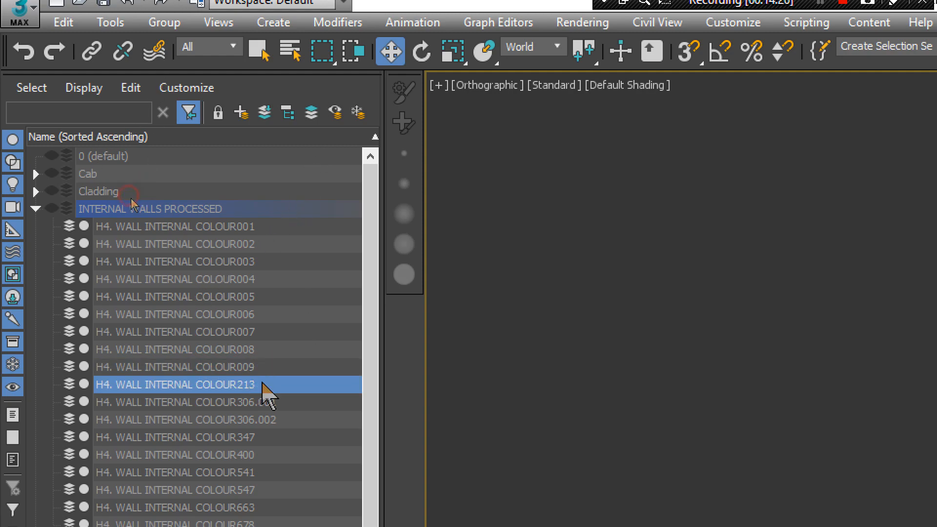
{"action": "left_click", "coordinate": [262, 385]}
{"action": "key", "text": "BackSpace"}
{"action": "key", "text": "BackSpace"}
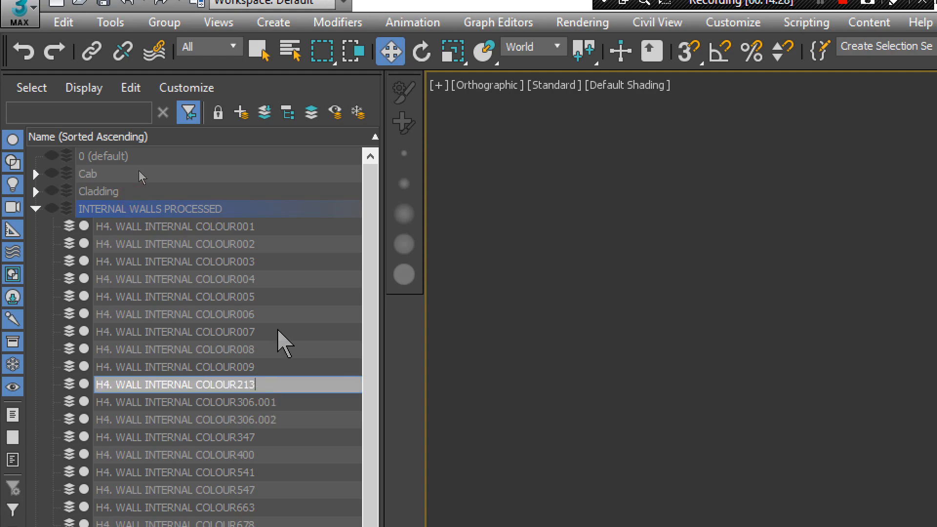
{"action": "type", "text": "010"}
{"action": "key", "text": "Return"}
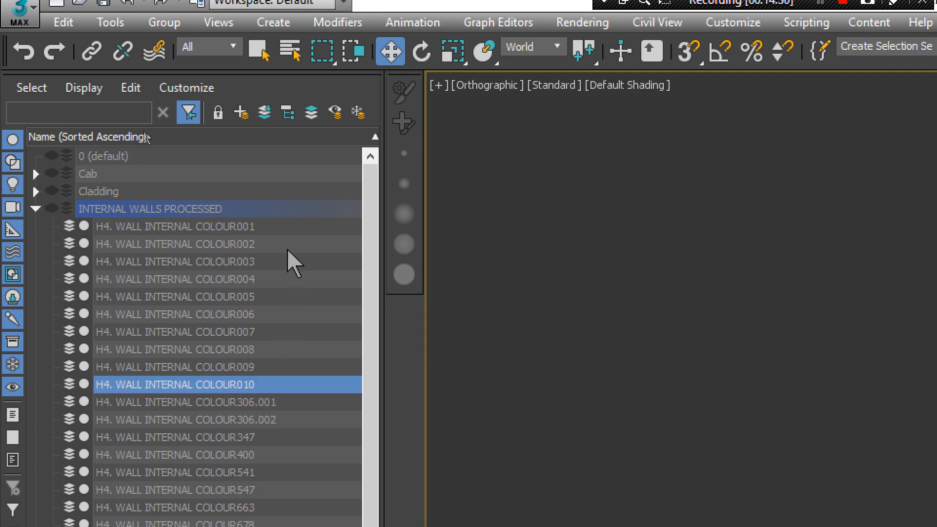
- Rename the wall H4. WALL INTERNAL COLOUR306.001 as H4. WALL INTERNAL COLOUR011
{"action": "left_click", "coordinate": [248, 420]}
{"action": "left_click", "coordinate": [252, 402]}
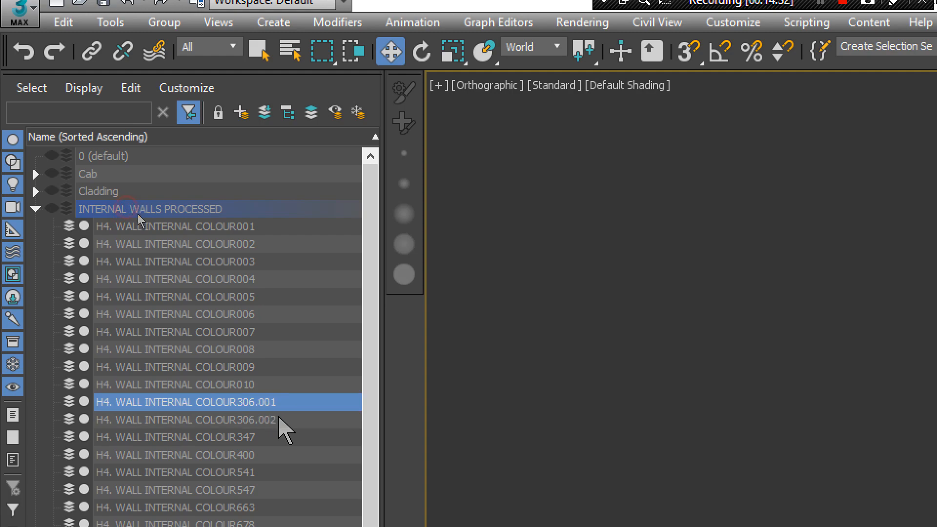
{"action": "left_click", "coordinate": [252, 403]}
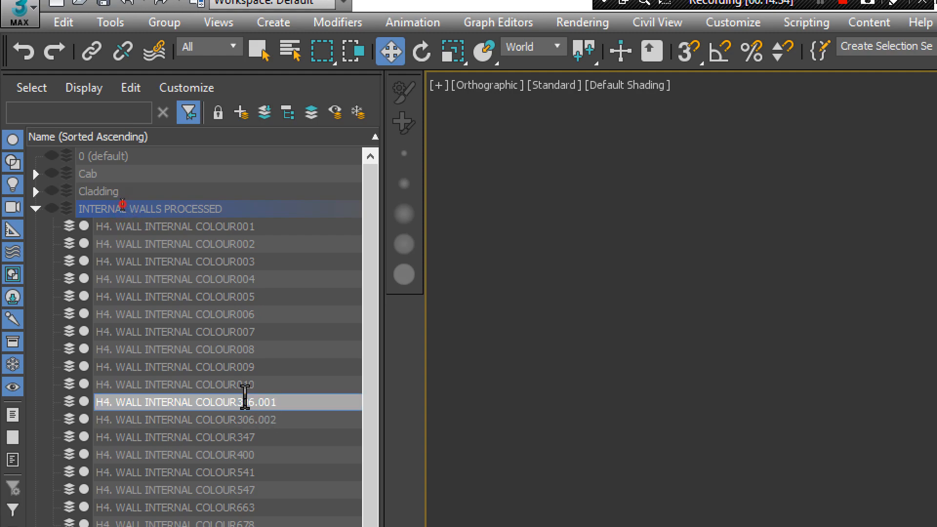
{"action": "key", "text": "BackSpace"}
{"action": "key", "text": "BackSpace"}
{"action": "key", "text": "BackSpace"}
{"action": "key", "text": "BackSpace"}
{"action": "key", "text": "BackSpace"}
{"action": "key", "text": "BackSpace"}
{"action": "key", "text": "BackSpace"}
{"action": "type", "text": "011"}
{"action": "key", "text": "Return"}
- Rename the wall H4. WALL INTERNAL COLOUR306.002 as H4. WALL INTERNAL COLOUR012
{"action": "left_click", "coordinate": [264, 420]}
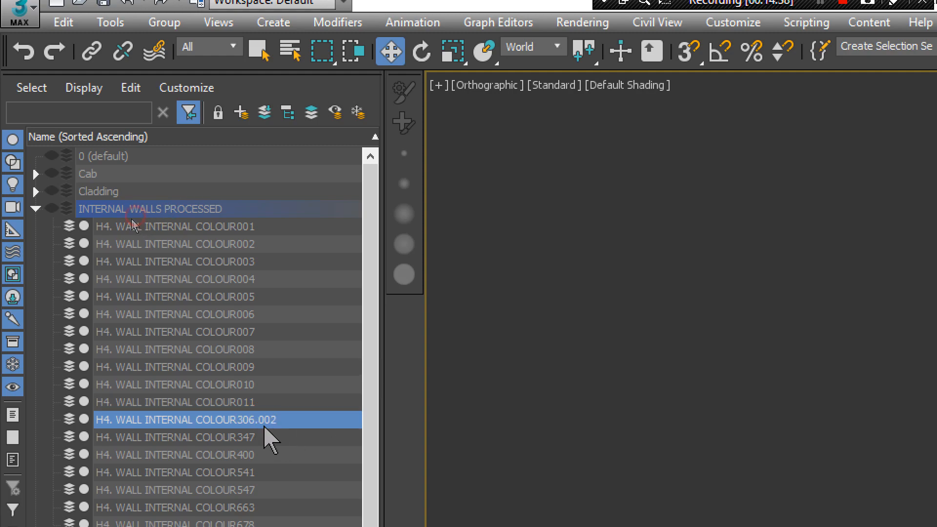
{"action": "left_click", "coordinate": [244, 420]}
{"action": "left_click_drag", "start_coordinate": [245, 419], "coordinate": [324, 406]}
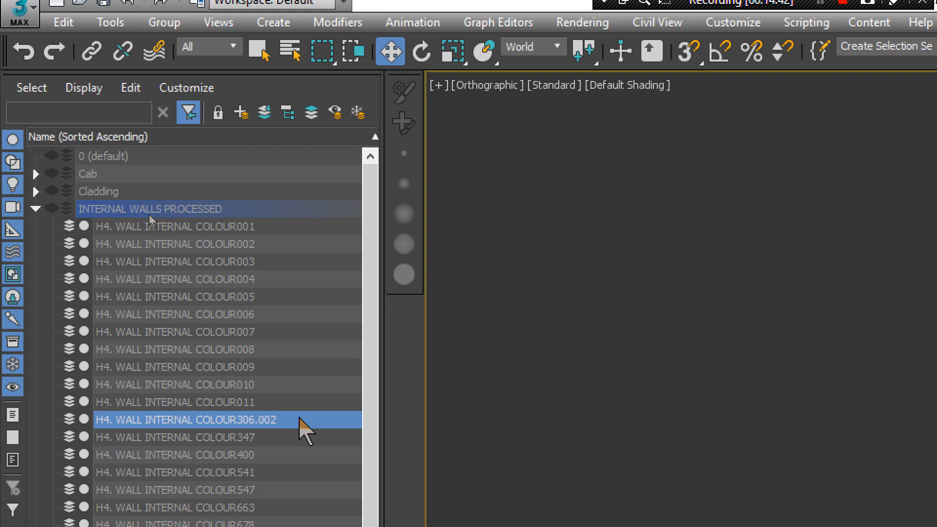
{"action": "left_click", "coordinate": [300, 420]}
{"action": "key", "text": "BackSpace"}
{"action": "key", "text": "BackSpace"}
{"action": "key", "text": "BackSpace"}
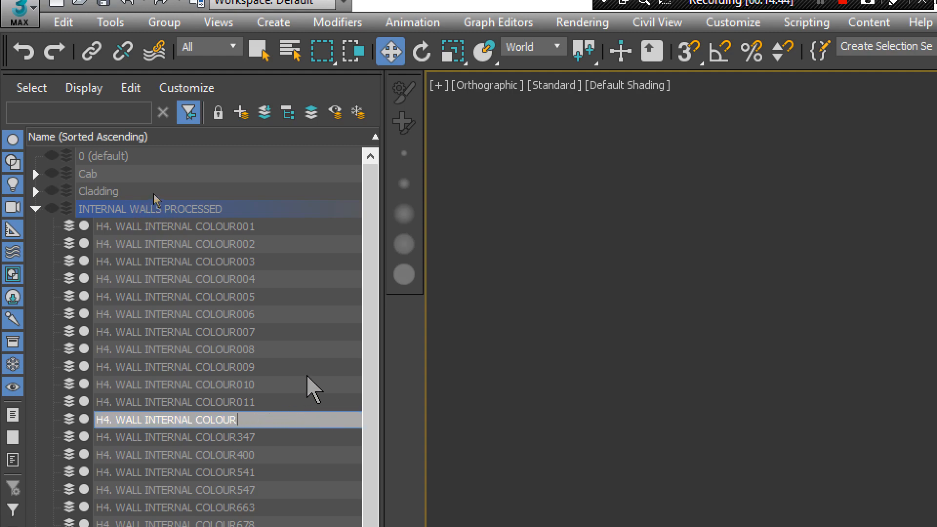
{"action": "key", "text": "Return"}
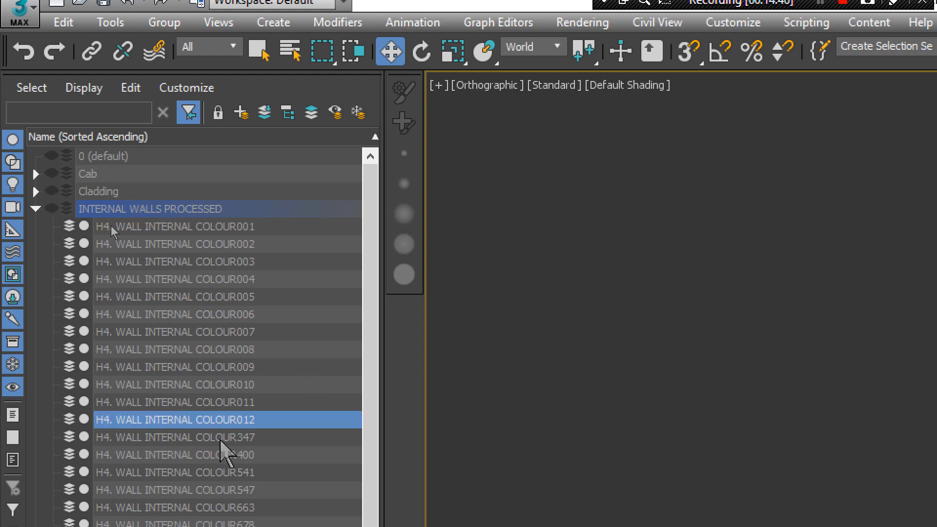
- Rename the wall H4. WALL INTERNAL COLOUR347 as H4. WALL INTERNAL COLOUR013
{"action": "left_click", "coordinate": [269, 437]}
{"action": "left_click", "coordinate": [266, 438]}
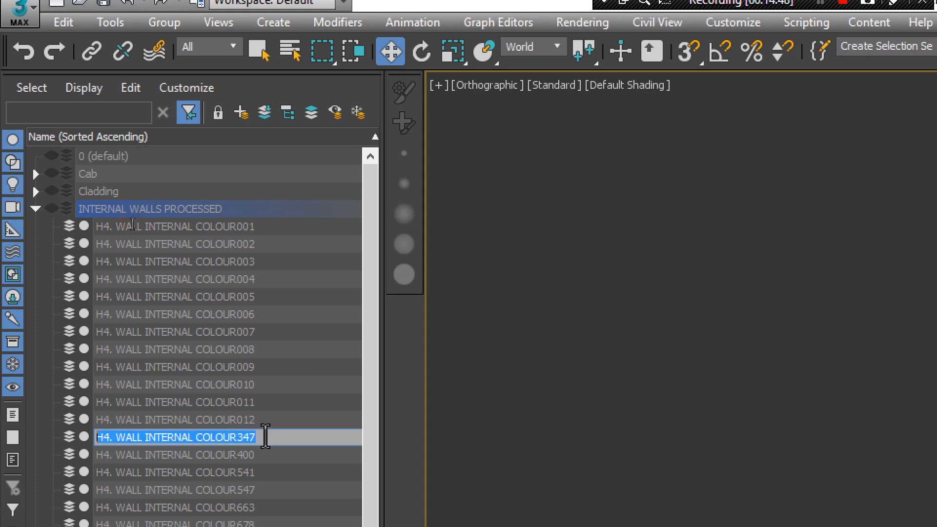
{"action": "key", "text": "BackSpace"}
{"action": "key", "text": "BackSpace"}
{"action": "key", "text": "BackSpace"}
{"action": "type", "text": "01"}
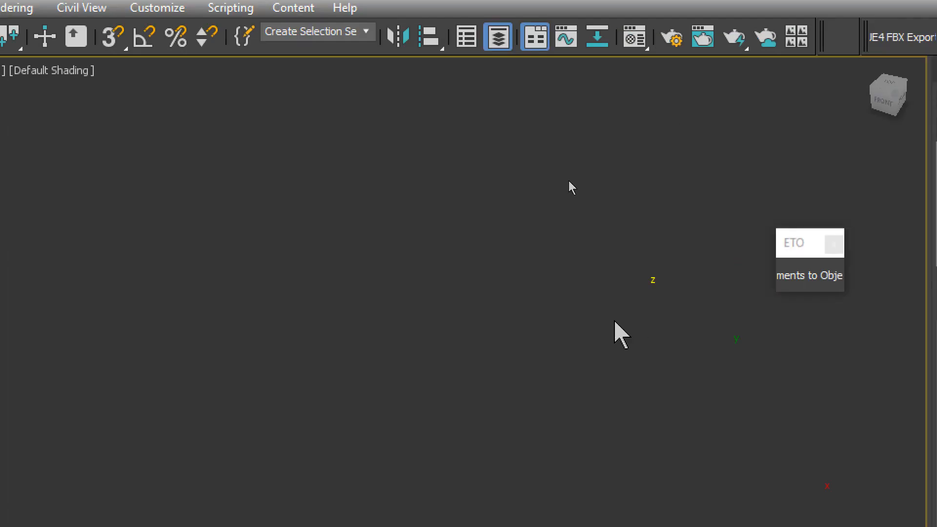
{"action": "key", "text": "Return"}
{"action": "left_click", "coordinate": [141, 352]}
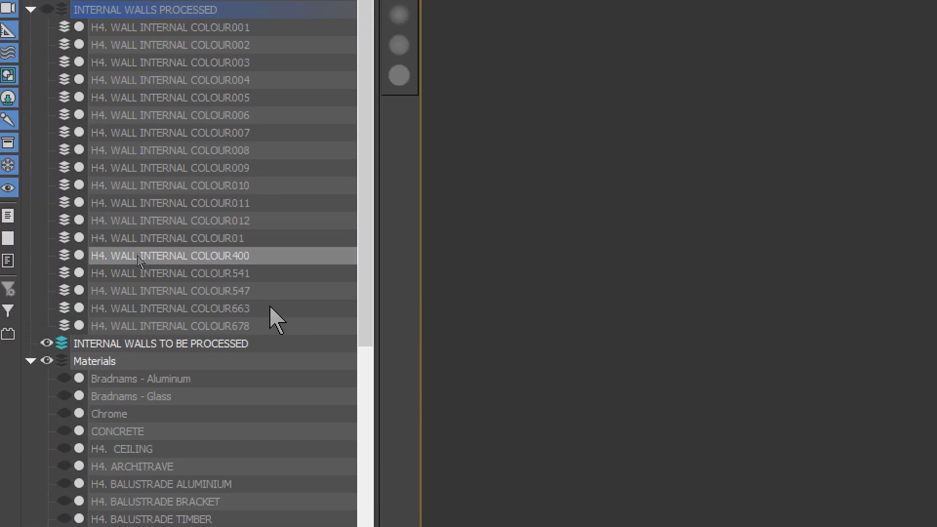
{"action": "left_click", "coordinate": [132, 227]}
{"action": "left_click", "coordinate": [131, 226]}
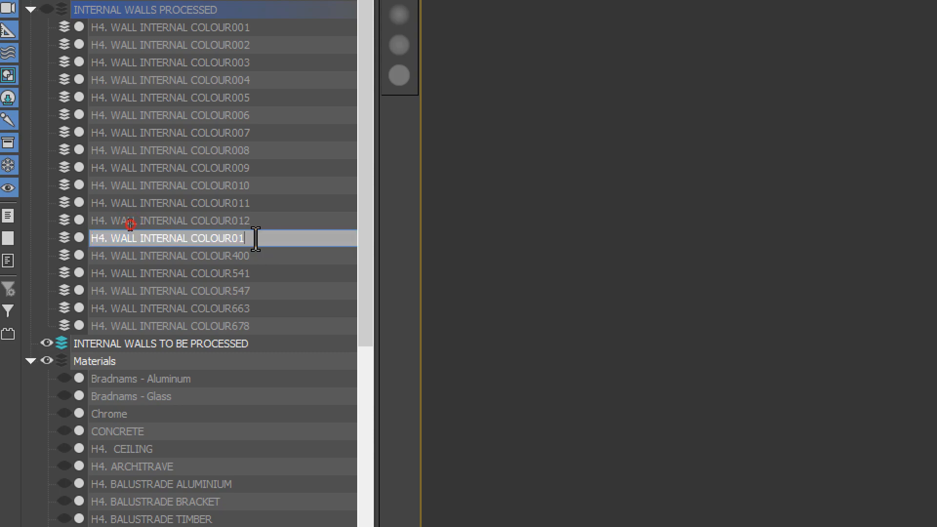
{"action": "type", "text": "3"}
{"action": "key", "text": "Return"}
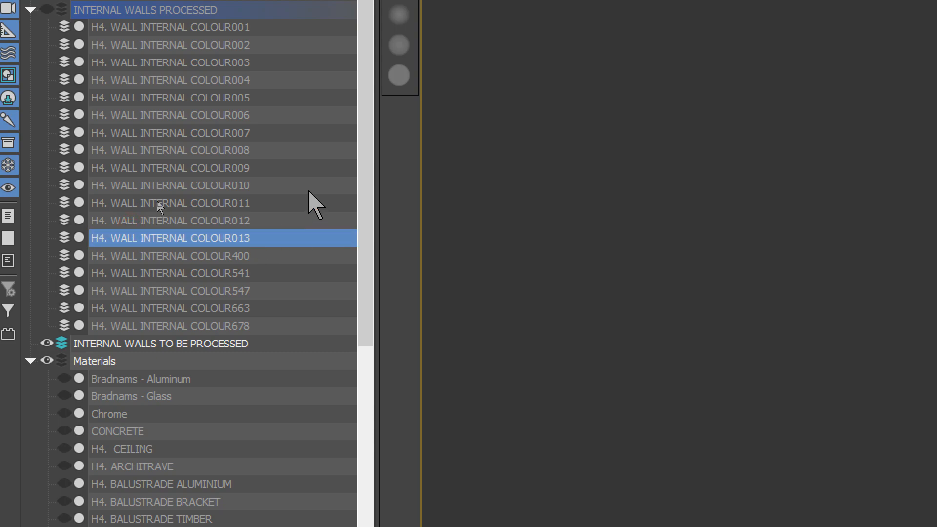
- Rename the wall H4. WALL INTERNAL COLOUR400 as H4. WALL INTERNAL COLOUR014
{"action": "left_click", "coordinate": [262, 256]}
{"action": "left_click", "coordinate": [258, 255]}
{"action": "key", "text": "End"}
{"action": "key", "text": "BackSpace"}
{"action": "key", "text": "BackSpace"}
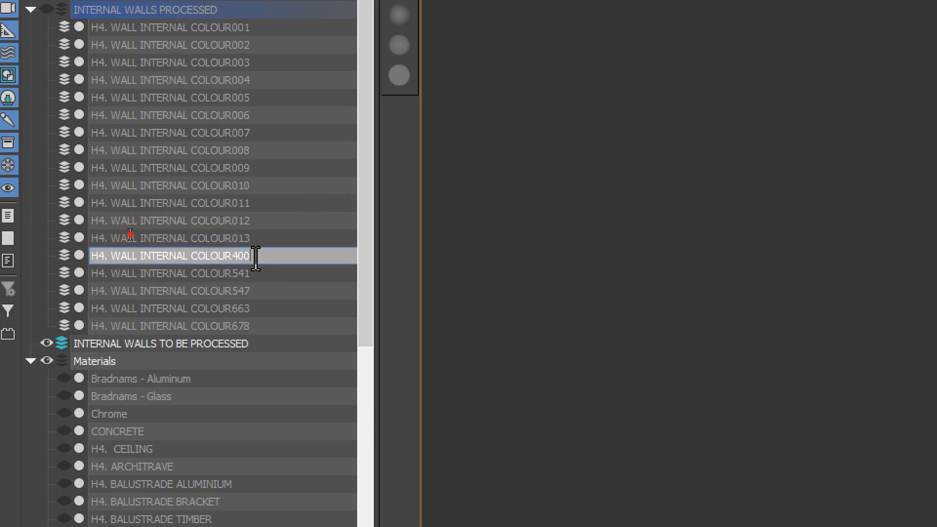
{"action": "key", "text": "BackSpace"}
{"action": "type", "text": "0"}
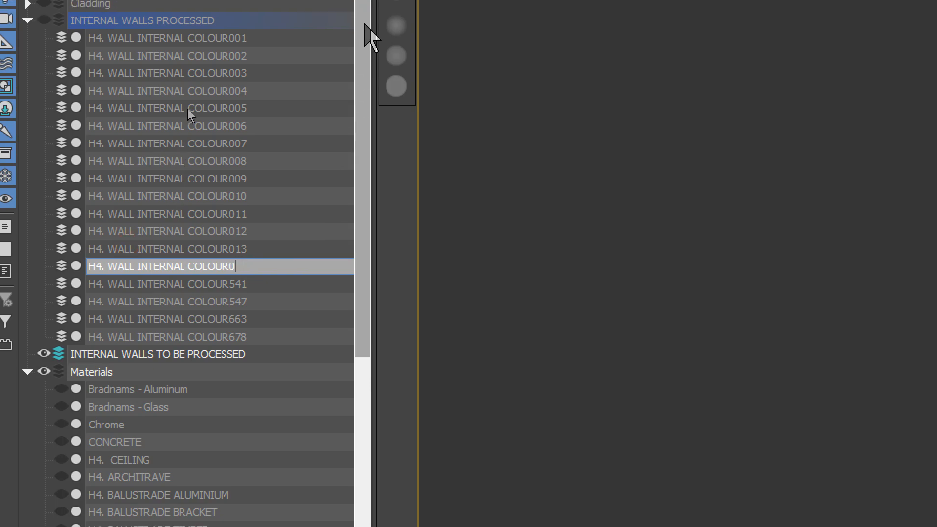
{"action": "type", "text": "14"}
{"action": "key", "text": "Return"}
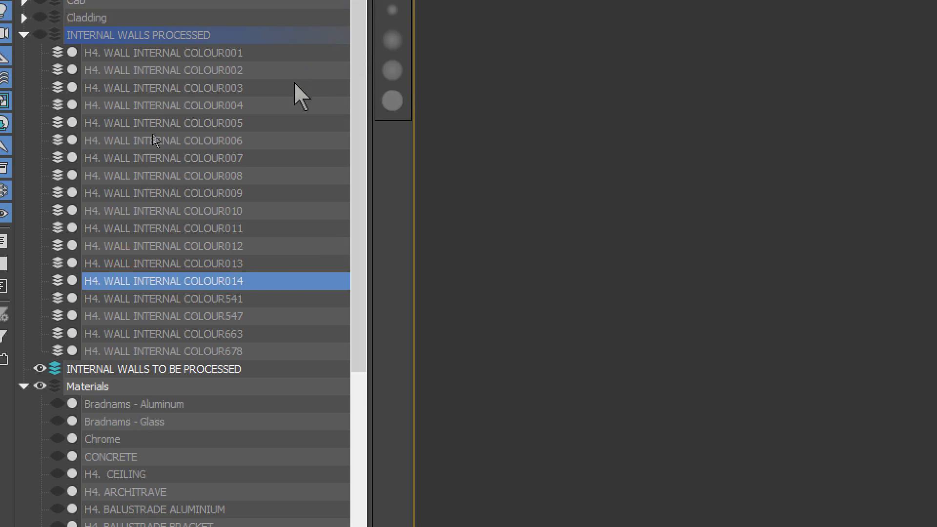
- Rename the wall H4. WALL INTERNAL COLOUR541 as H4. WALL INTERNAL COLOUR015
{"action": "left_click", "coordinate": [241, 305]}
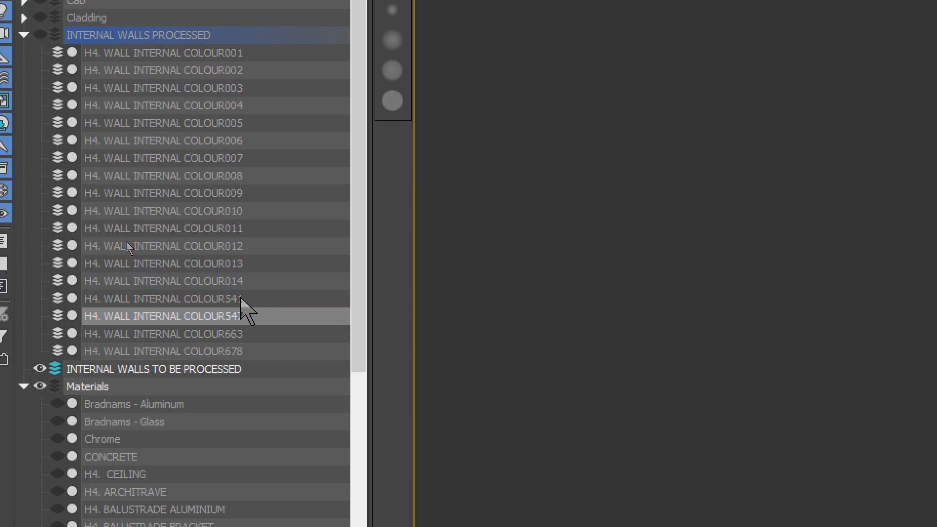
{"action": "left_click", "coordinate": [255, 303]}
{"action": "left_click", "coordinate": [253, 307]}
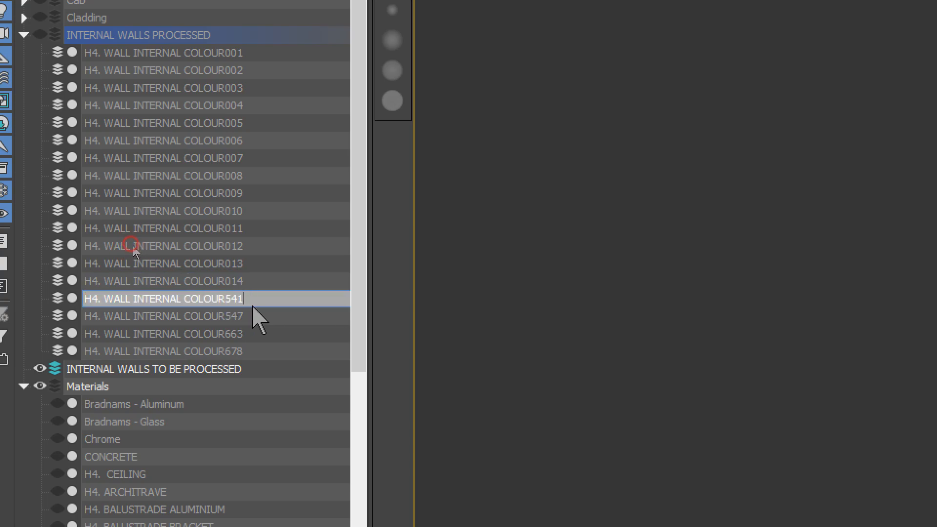
{"action": "key", "text": "BackSpace"}
{"action": "key", "text": "BackSpace"}
{"action": "key", "text": "BackSpace"}
{"action": "type", "text": "015"}
{"action": "key", "text": "Return"}
- Rename the wall H4. WALL INTERNAL COLOUR547 as H4. WALL INTERNAL COLOUR016
{"action": "left_click", "coordinate": [279, 315]}
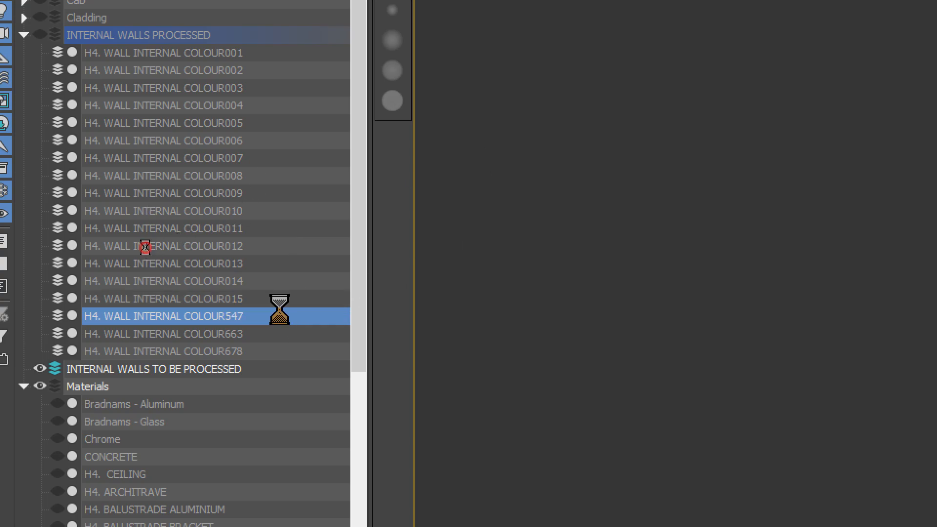
{"action": "left_click", "coordinate": [252, 319]}
{"action": "left_click", "coordinate": [254, 318]}
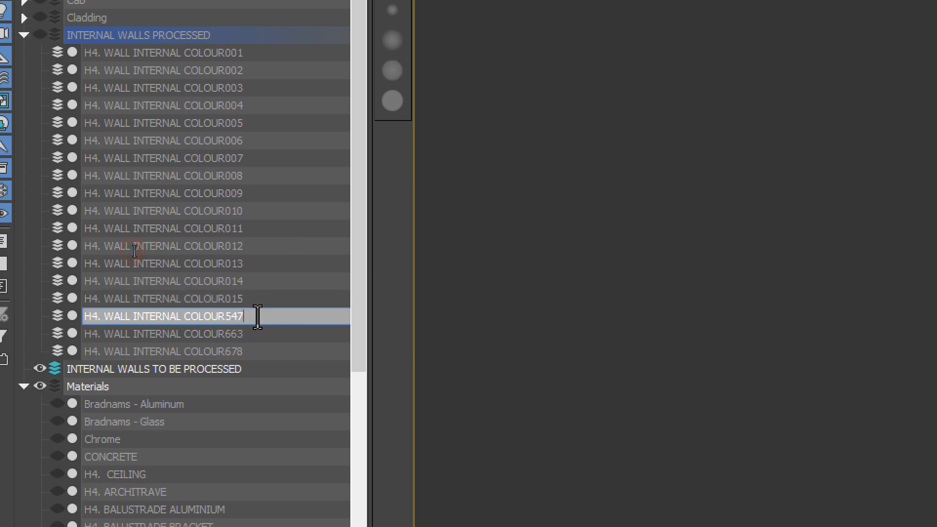
{"action": "key", "text": "BackSpace"}
{"action": "key", "text": "BackSpace"}
{"action": "key", "text": "BackSpace"}
{"action": "type", "text": "016"}
{"action": "key", "text": "Return"}
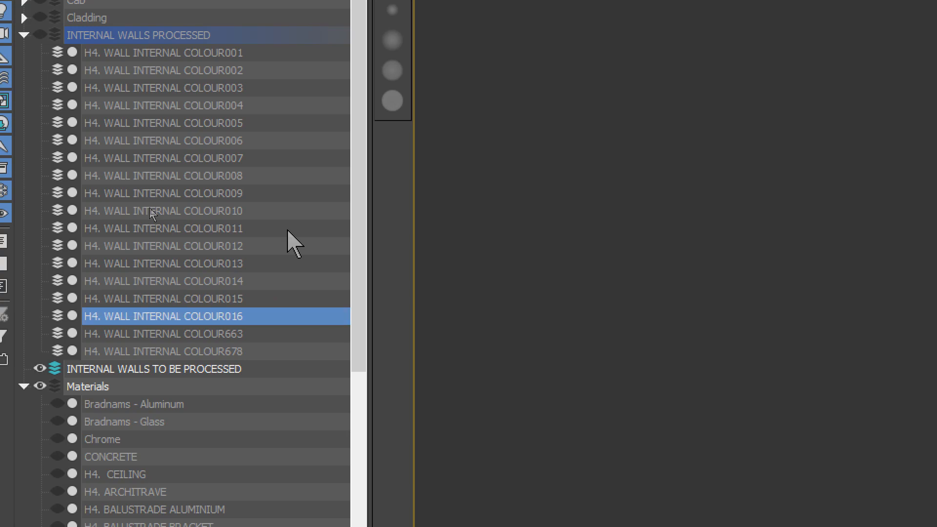
- Rename the wall H4. WALL INTERNAL COLOUR663 as H4. WALL INTERNAL COLOUR018
{"action": "left_click", "coordinate": [241, 336]}
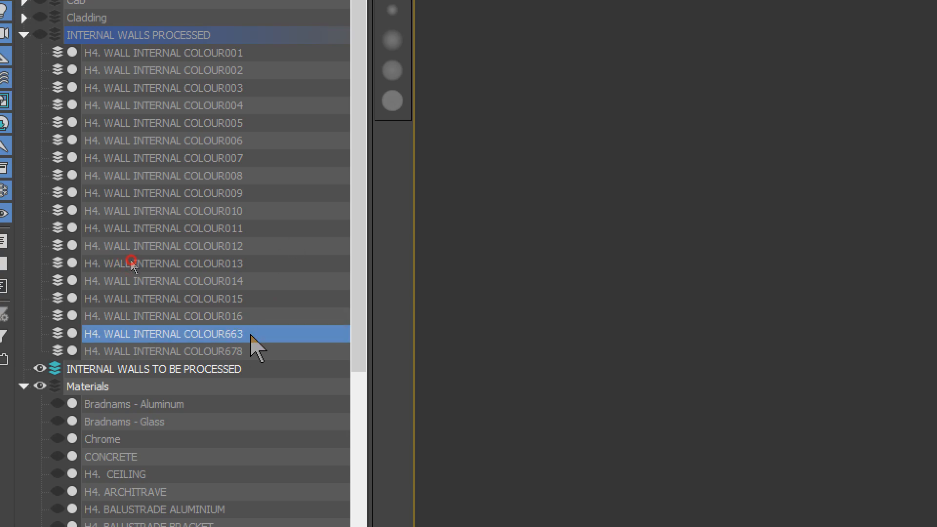
{"action": "left_click", "coordinate": [251, 336]}
{"action": "left_click", "coordinate": [251, 336]}
{"action": "key", "text": "BackSpace"}
{"action": "key", "text": "BackSpace"}
{"action": "key", "text": "BackSpace"}
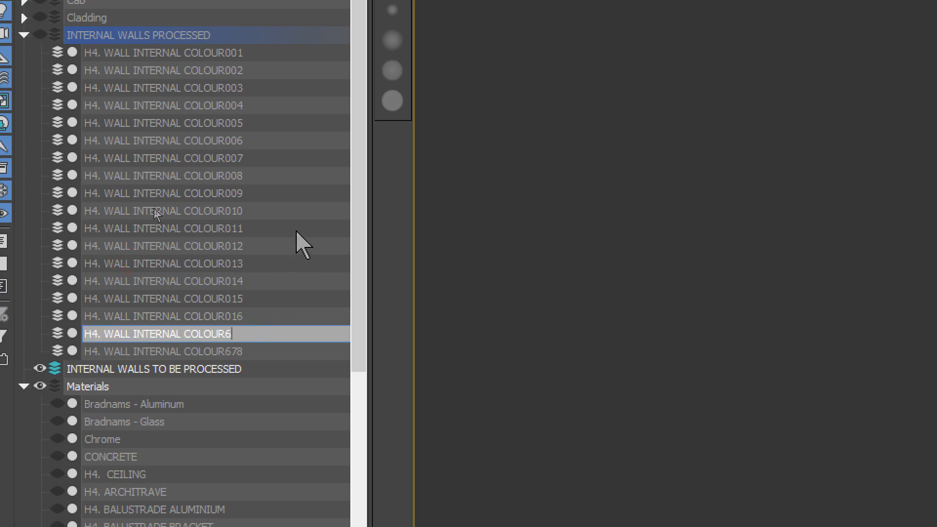
{"action": "type", "text": "018"}
{"action": "key", "text": "Return"}
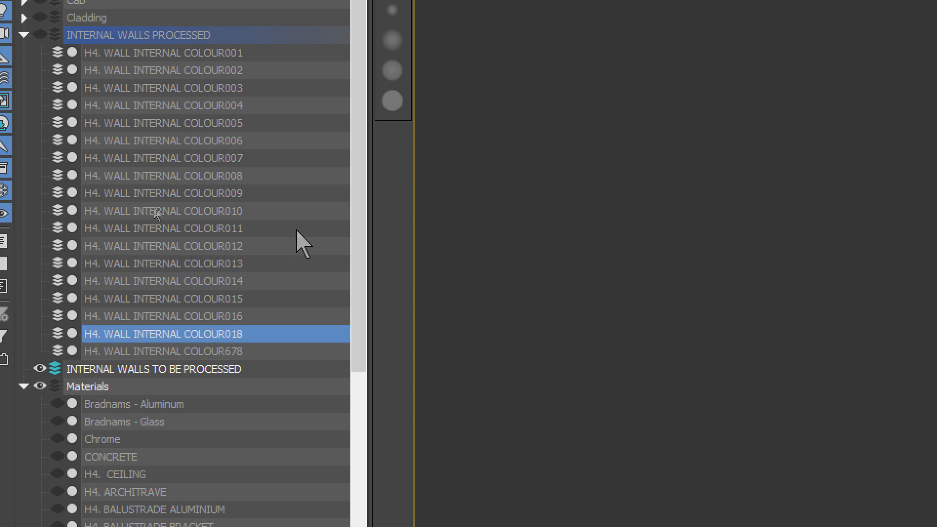
- Rename the wall H4. WALL INTERNAL COLOUR678 as H4. WALL INTERNAL COLOUR017
{"action": "left_click", "coordinate": [241, 351]}
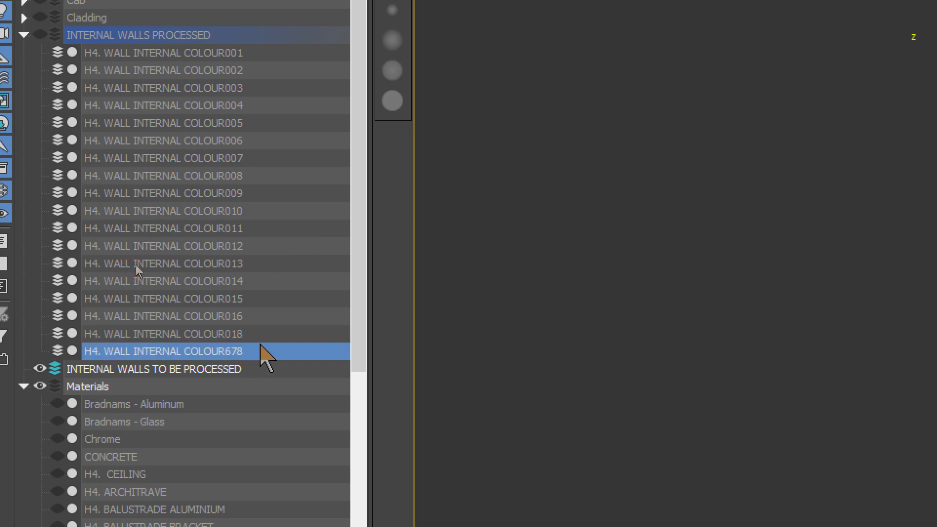
{"action": "left_click", "coordinate": [248, 351]}
{"action": "key", "text": "BackSpace"}
{"action": "key", "text": "BackSpace"}
{"action": "key", "text": "BackSpace"}
{"action": "type", "text": "017"}
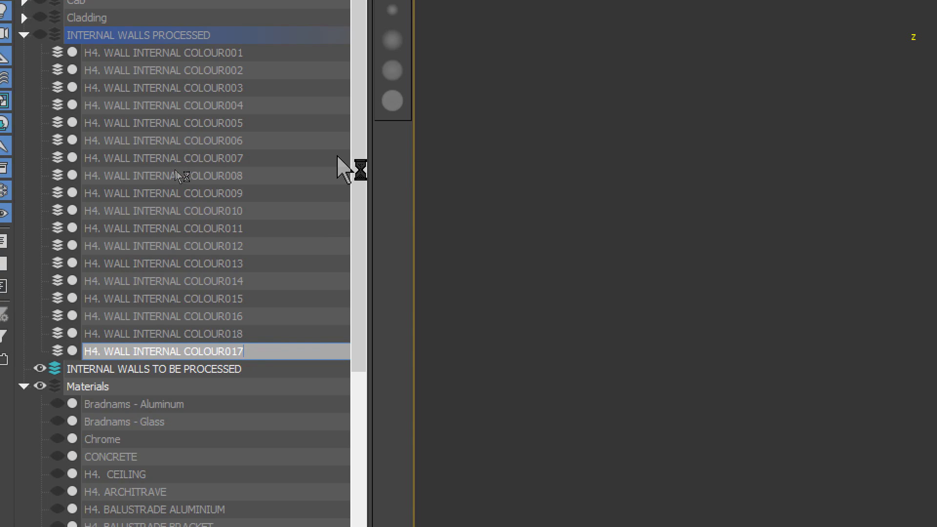
{"action": "key", "text": "Return"}
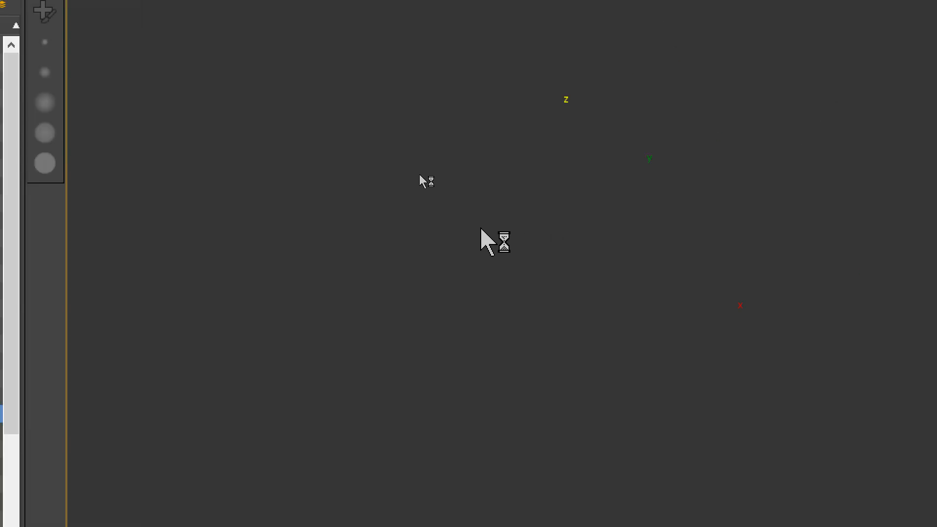
- Unhide all the renamed walls, COLOUR001 to COLOUR018, in the INTERNAL WALLS PROCESSED layer
{"action": "left_click", "coordinate": [694, 191]}
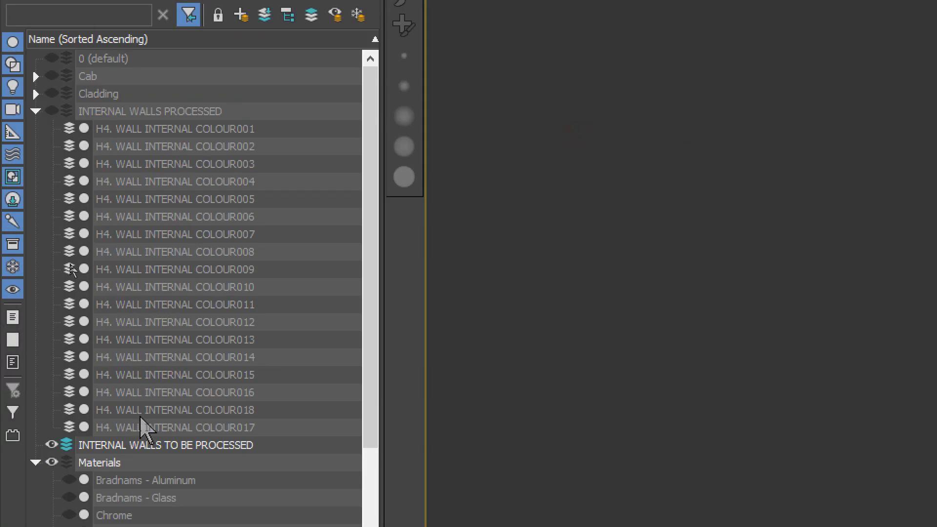
{"action": "left_click", "coordinate": [140, 421]}
{"action": "left_click", "coordinate": [154, 129], "text": "shift"}
{"action": "left_click", "coordinate": [69, 129]}
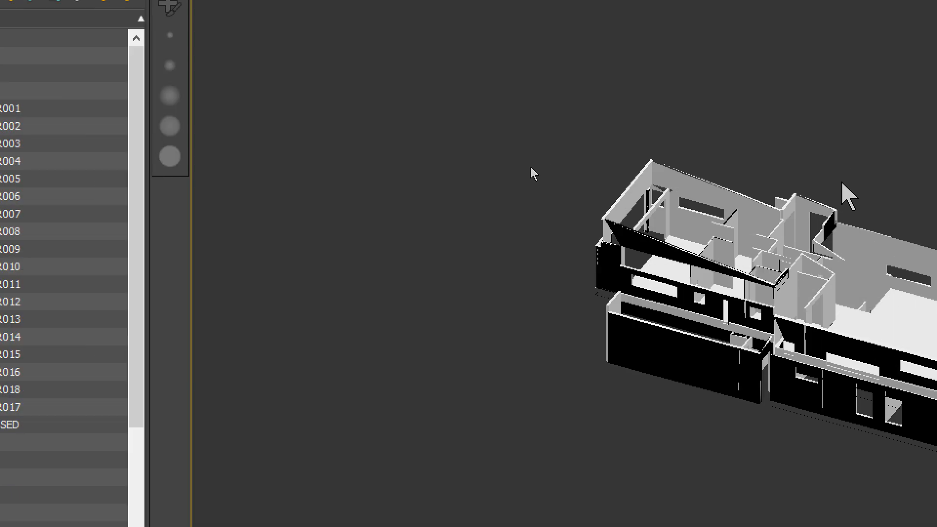
- Examine the unhidden internal walls from several angles, checking which geometry belongs to COLOUR014 and COLOUR015
{"action": "middle_click_drag", "start_coordinate": [745, 372], "coordinate": [575, 323]}
{"action": "left_click", "coordinate": [629, 296]}
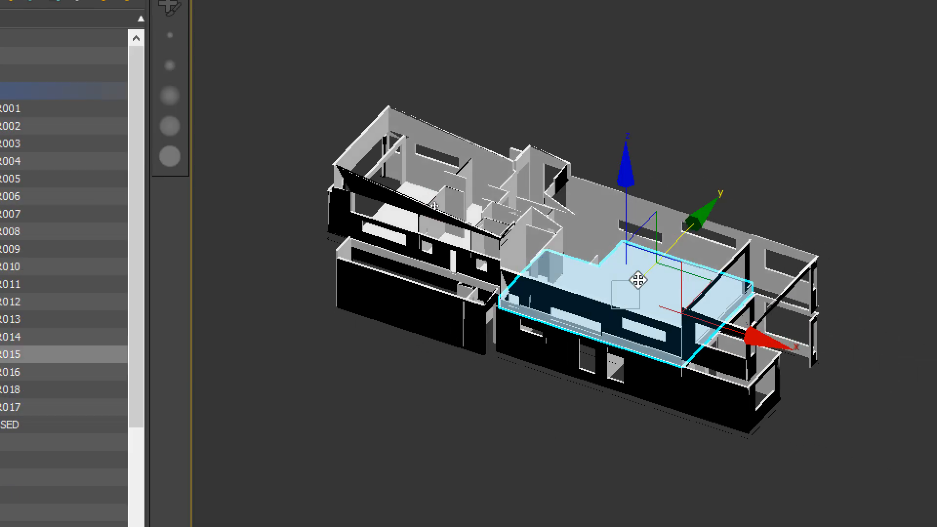
{"action": "middle_click_drag", "start_coordinate": [642, 278], "coordinate": [402, 212], "text": "alt"}
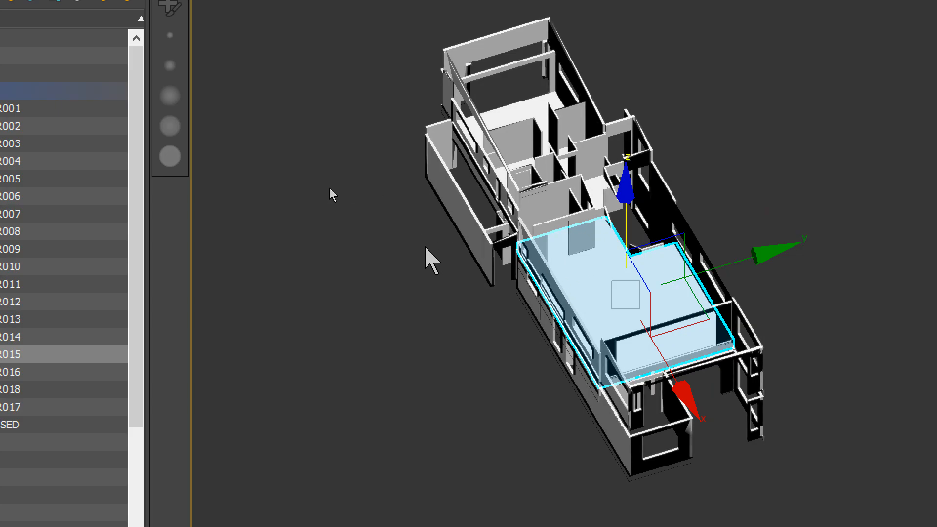
{"action": "scroll", "coordinate": [375, 107], "scroll_direction": "up", "scroll_amount": 2}
{"action": "left_click", "coordinate": [530, 146]}
{"action": "middle_click_drag", "start_coordinate": [530, 146], "coordinate": [354, 140], "text": "alt"}
{"action": "scroll", "coordinate": [498, 155], "scroll_direction": "down", "scroll_amount": 2}
{"action": "middle_click_drag", "start_coordinate": [475, 183], "coordinate": [456, 163], "text": "alt"}
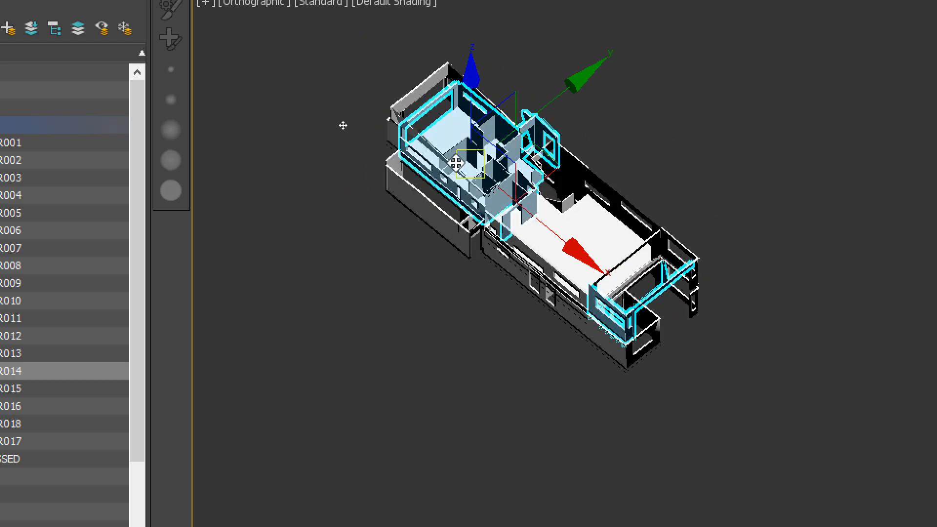
{"action": "scroll", "coordinate": [457, 159], "scroll_direction": "up", "scroll_amount": 2}
{"action": "left_click", "coordinate": [547, 30]}
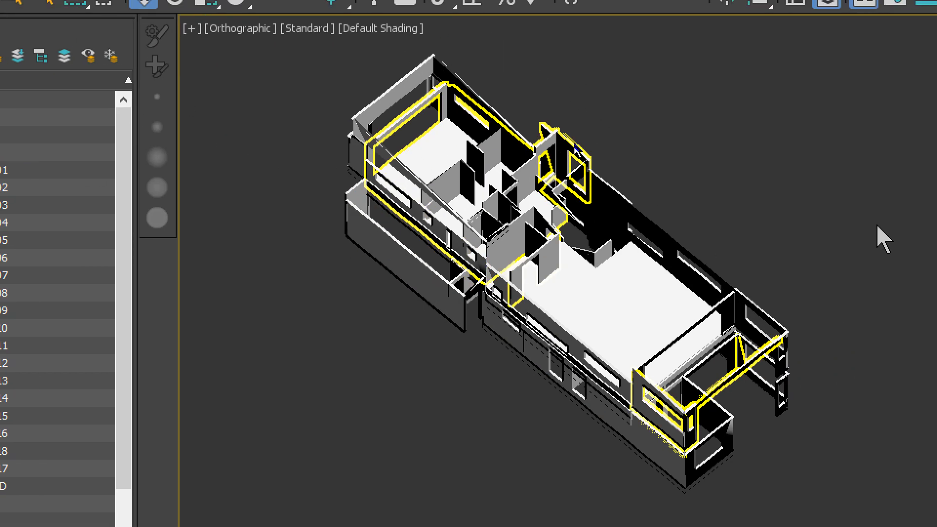
{"action": "middle_click_drag", "start_coordinate": [752, 205], "coordinate": [727, 267]}
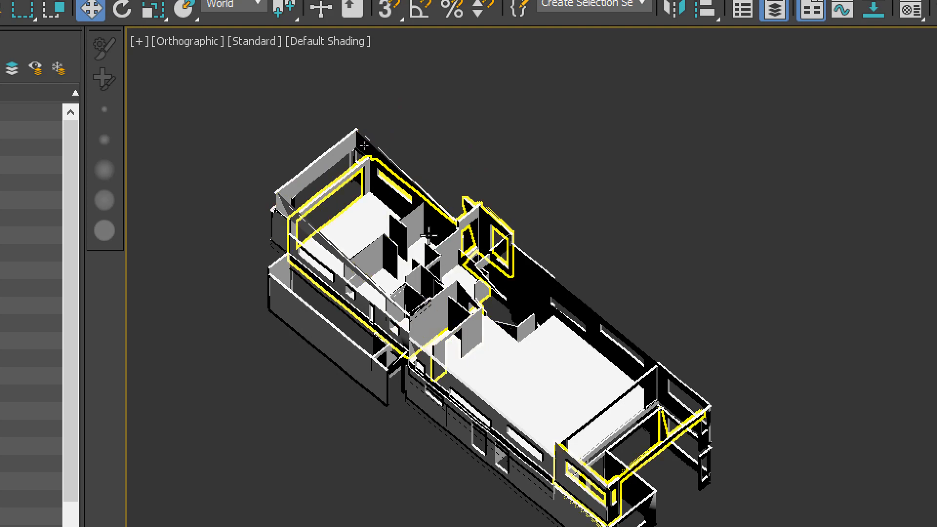
- Detach the floor polygons of H4. WALL INTERNAL COLOUR014 as a separate object named H4 IW FLOOR
{"action": "left_click", "coordinate": [360, 220]}
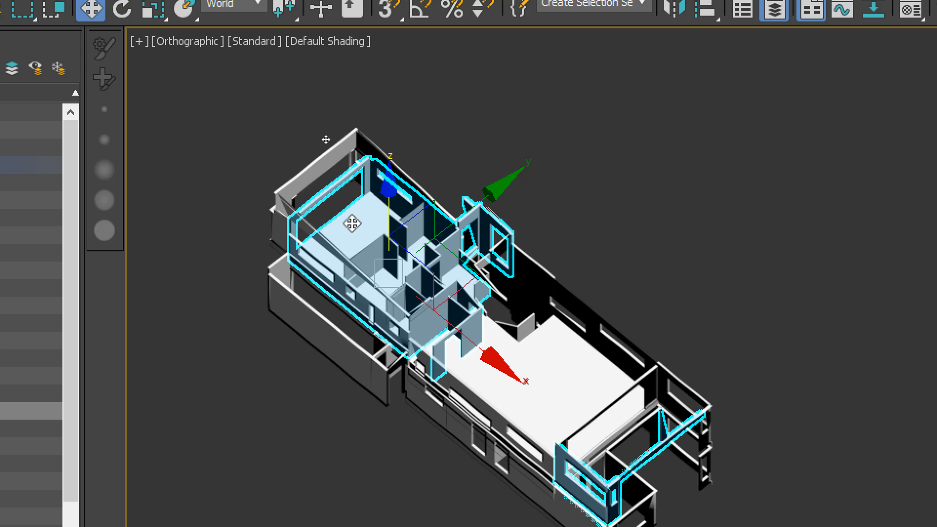
{"action": "scroll", "coordinate": [357, 219], "scroll_direction": "up", "scroll_amount": 2}
{"action": "scroll", "coordinate": [351, 235], "scroll_direction": "up", "scroll_amount": 4}
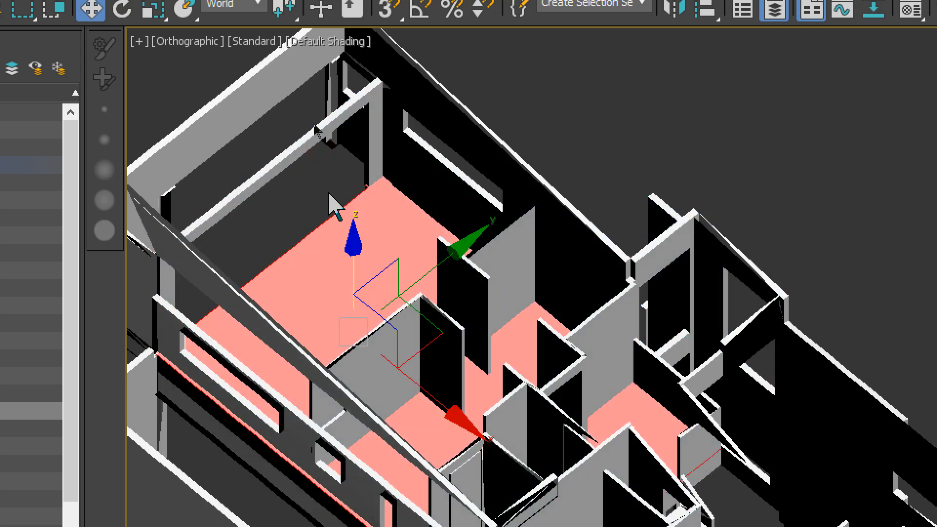
{"action": "scroll", "coordinate": [376, 203], "scroll_direction": "down", "scroll_amount": 5}
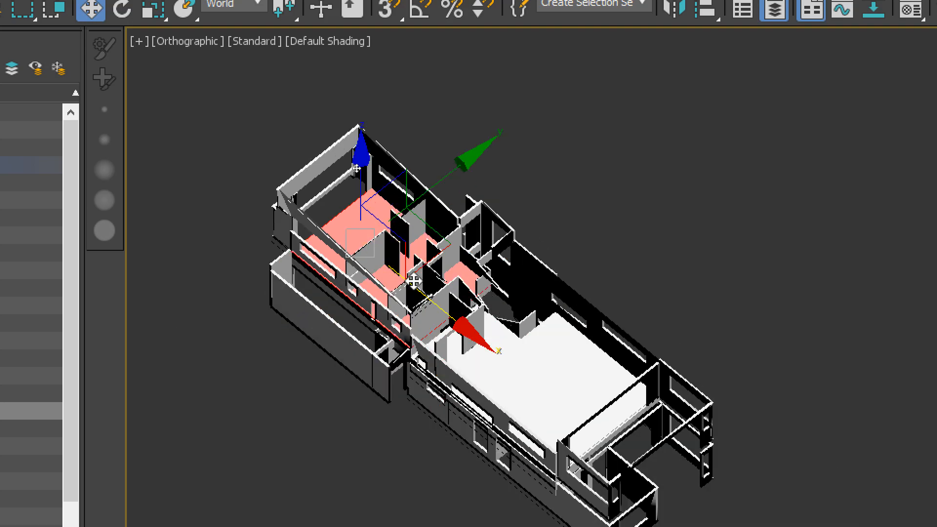
{"action": "scroll", "coordinate": [361, 209], "scroll_direction": "up", "scroll_amount": 5}
{"action": "scroll", "coordinate": [360, 161], "scroll_direction": "down", "scroll_amount": 5}
{"action": "middle_click_drag", "start_coordinate": [345, 244], "coordinate": [548, 151], "text": "alt"}
{"action": "left_click", "coordinate": [383, 250]}
{"action": "scroll", "coordinate": [366, 126], "scroll_direction": "down", "scroll_amount": 5}
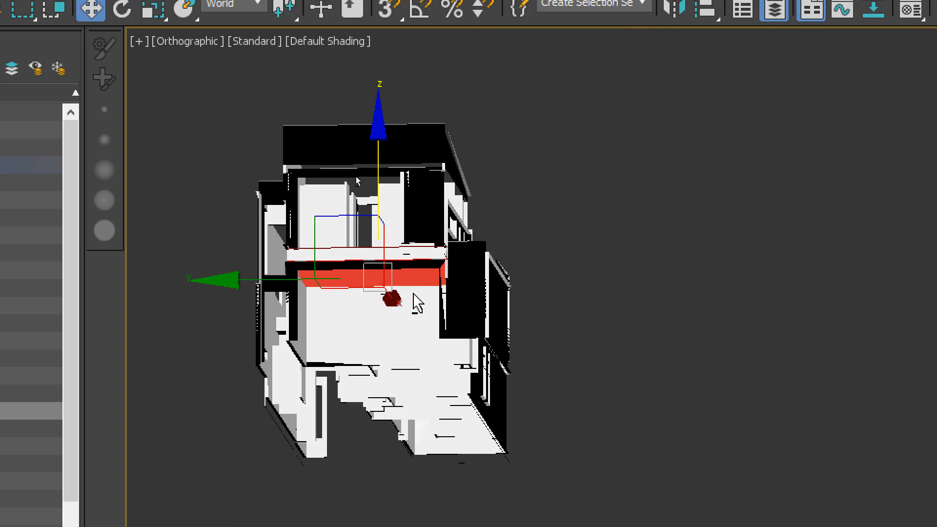
{"action": "middle_click_drag", "start_coordinate": [417, 299], "coordinate": [303, 408], "text": "alt"}
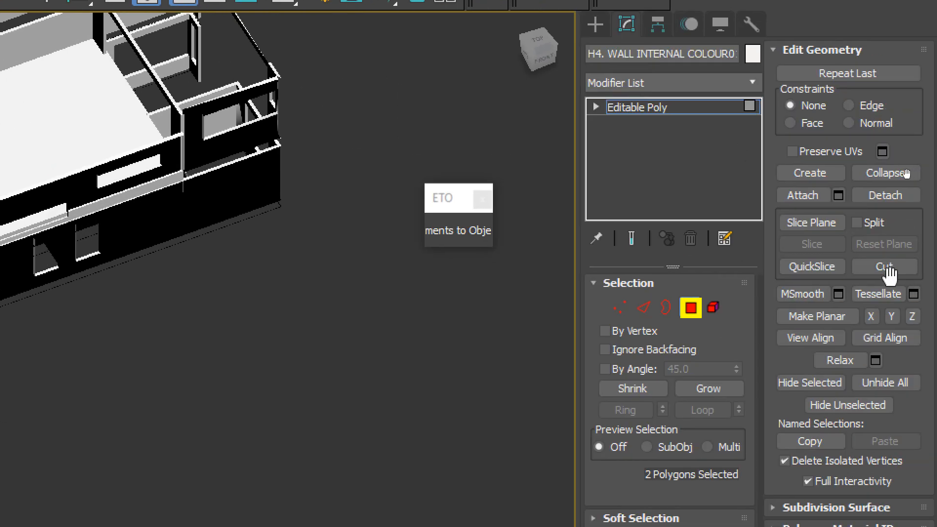
{"action": "left_click", "coordinate": [884, 195]}
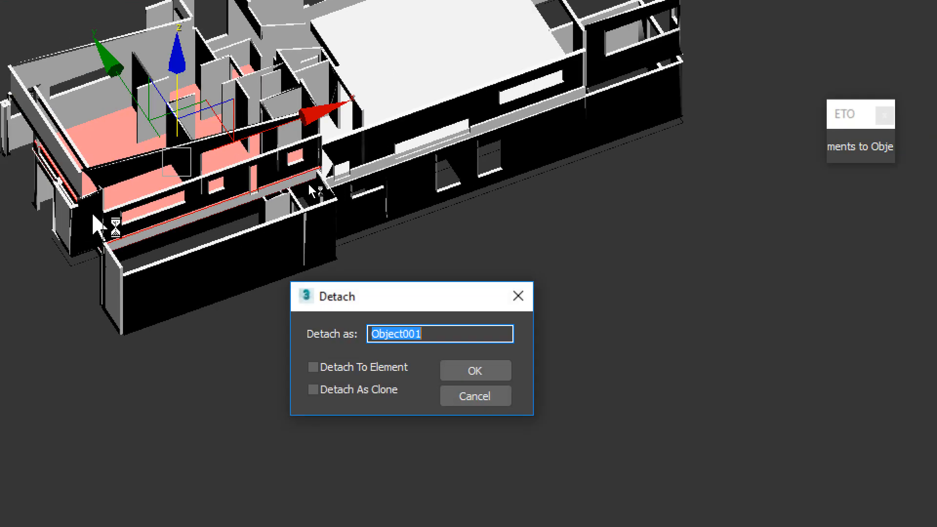
{"action": "type", "text": "H4 IW FLOOR"}
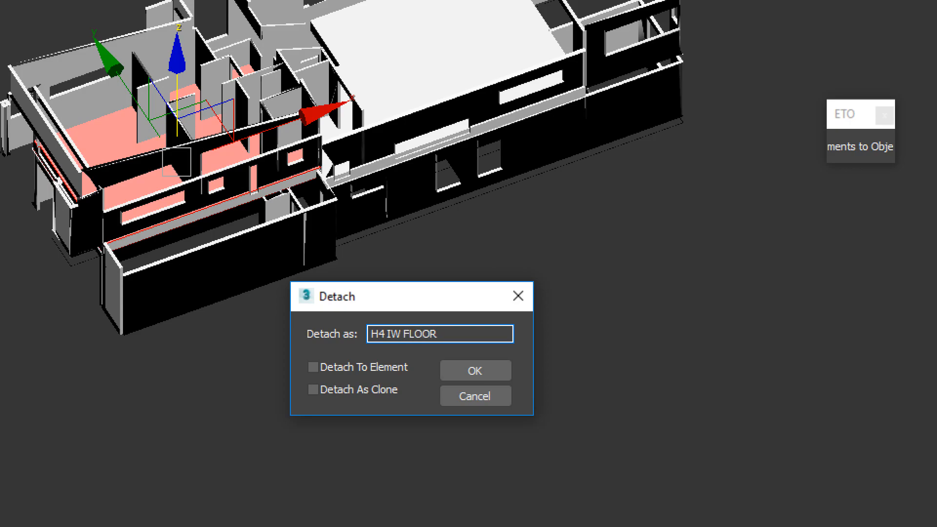
{"action": "key", "text": "Return"}
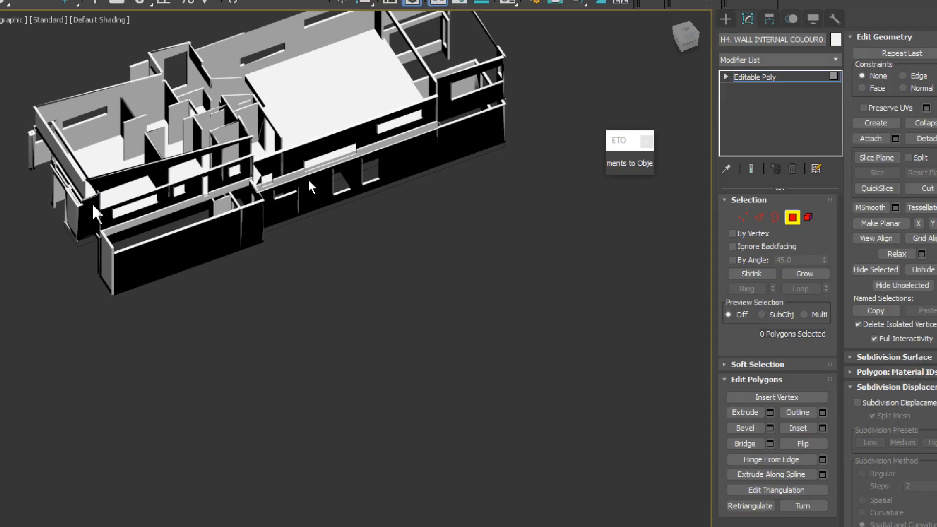
- Inspect the internal walls and floors of the house model from both ends
{"action": "scroll", "coordinate": [431, 106], "scroll_direction": "up", "scroll_amount": 4}
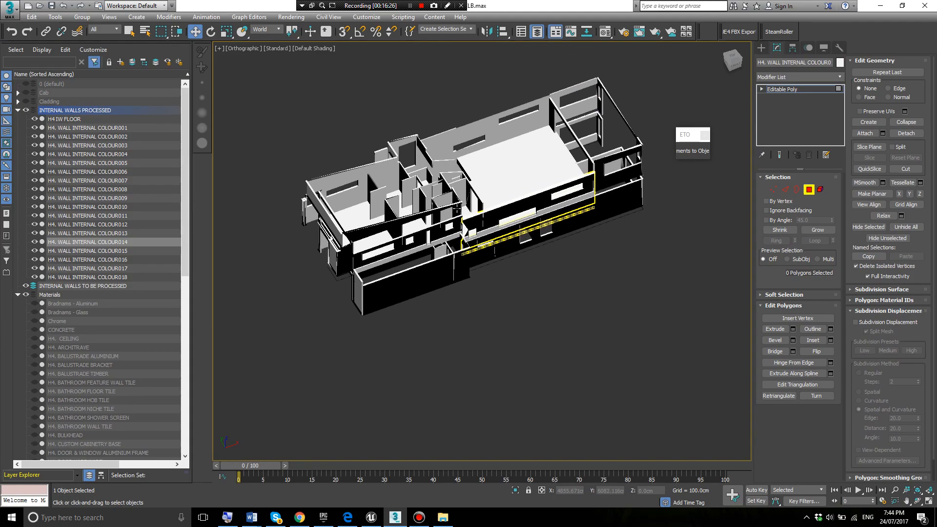
{"action": "scroll", "coordinate": [470, 238], "scroll_direction": "down", "scroll_amount": 2}
{"action": "middle_click_drag", "start_coordinate": [469, 238], "coordinate": [451, 252], "text": "alt"}
{"action": "scroll", "coordinate": [451, 253], "scroll_direction": "up", "scroll_amount": 2}
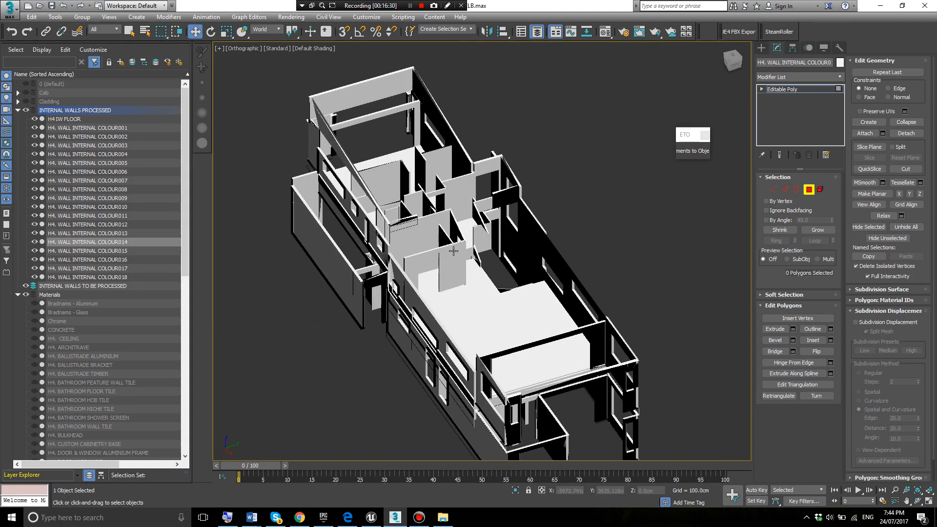
{"action": "middle_click_drag", "start_coordinate": [490, 263], "coordinate": [480, 240], "text": "alt"}
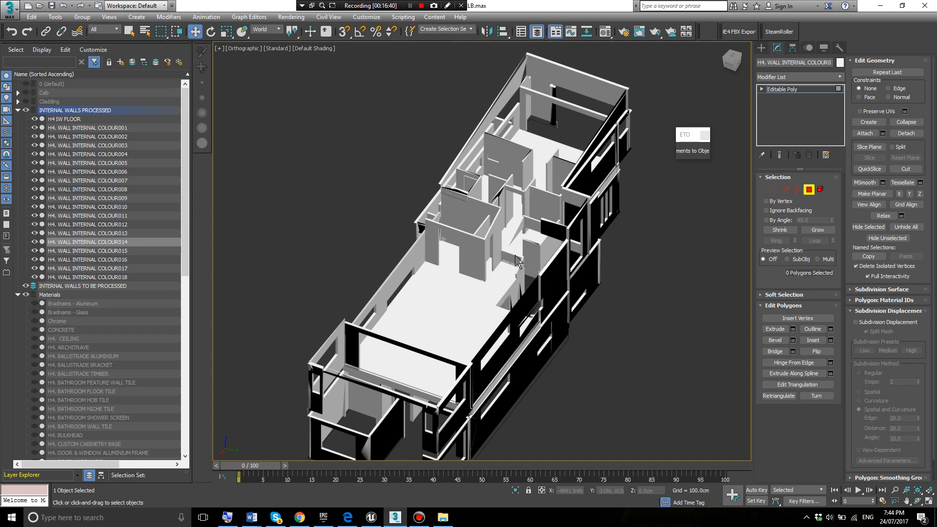
{"action": "scroll", "coordinate": [517, 261], "scroll_direction": "up", "scroll_amount": 2}
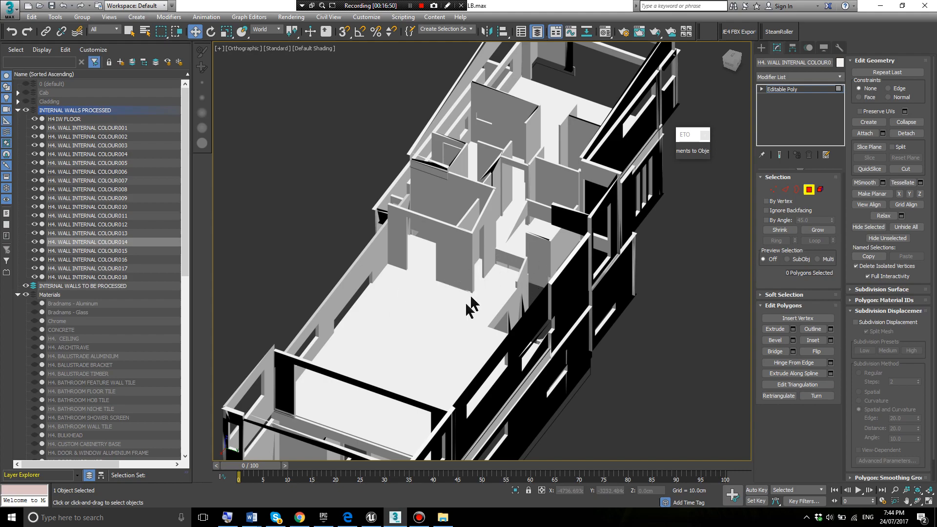
{"action": "middle_click_drag", "start_coordinate": [456, 312], "coordinate": [433, 292], "text": "alt"}
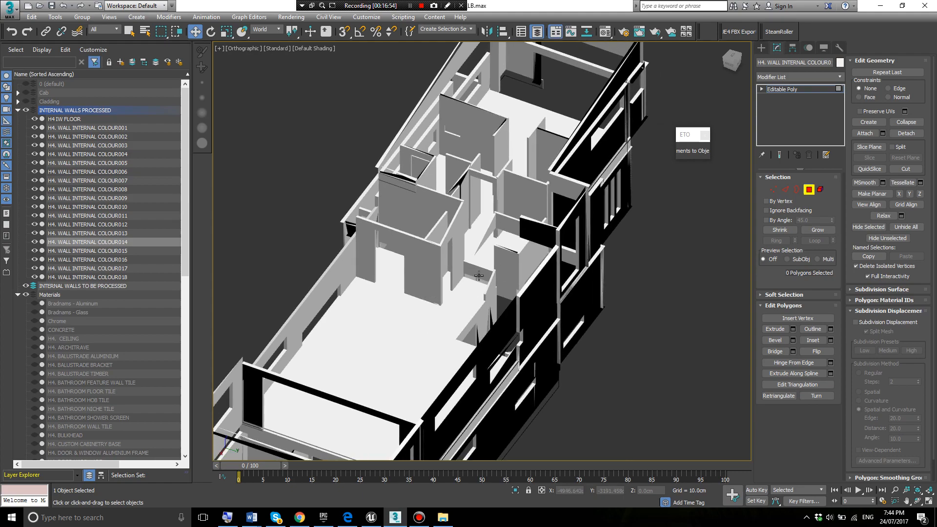
{"action": "middle_click_drag", "start_coordinate": [467, 268], "coordinate": [469, 229], "text": "alt"}
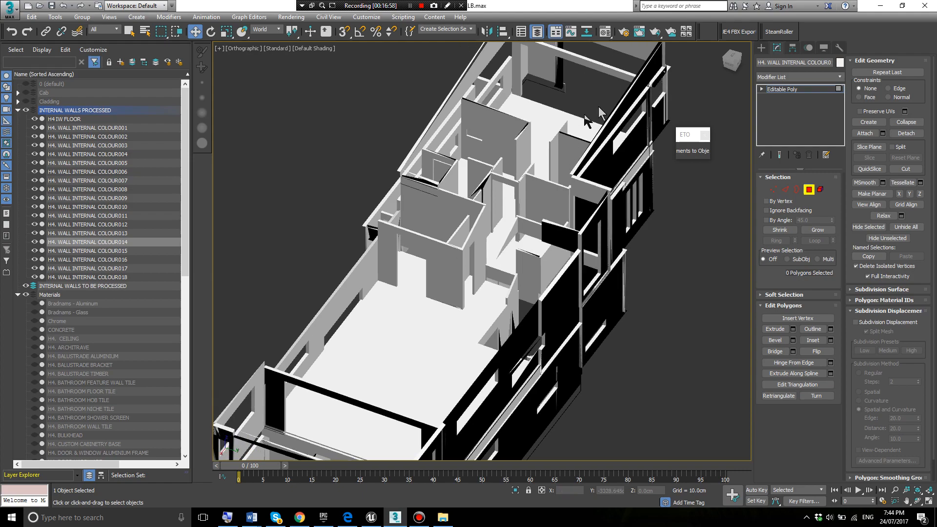
- Leave polygon editing and hide the H4 IW FLOOR object
{"action": "left_click", "coordinate": [761, 48]}
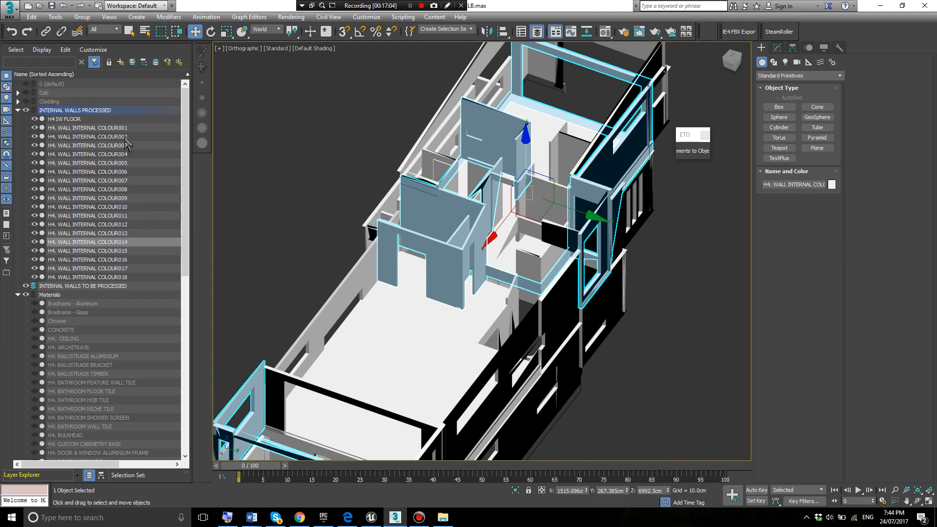
{"action": "left_click", "coordinate": [98, 119]}
{"action": "left_click", "coordinate": [34, 120]}
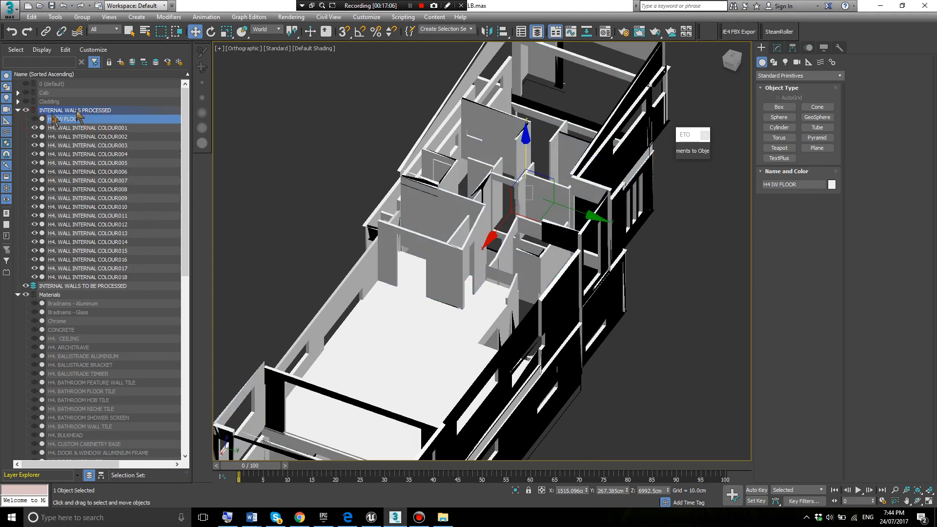
- Select the large floor element of H4. WALL INTERNAL COLOUR015 for element-level editing
{"action": "middle_click_drag", "start_coordinate": [541, 210], "coordinate": [527, 186], "text": "alt"}
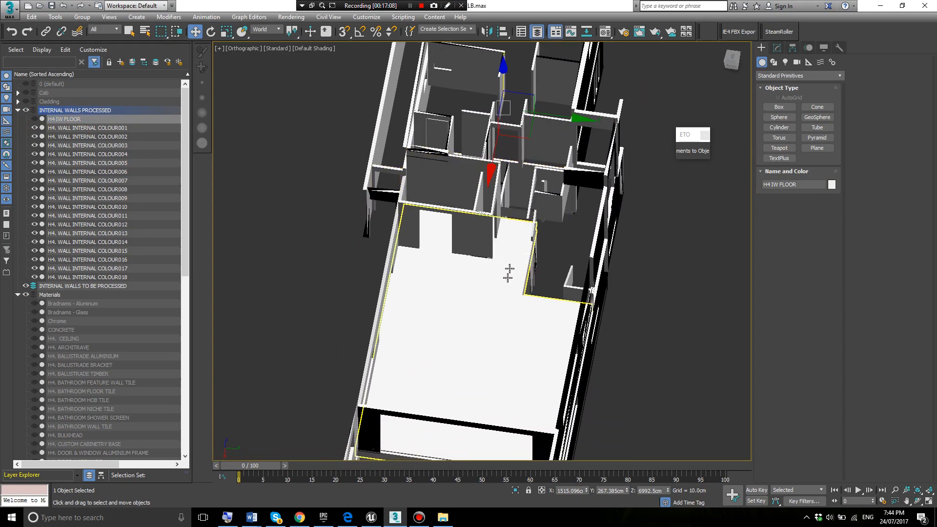
{"action": "left_click", "coordinate": [493, 313]}
{"action": "key", "text": "5"}
{"action": "left_click", "coordinate": [466, 316]}
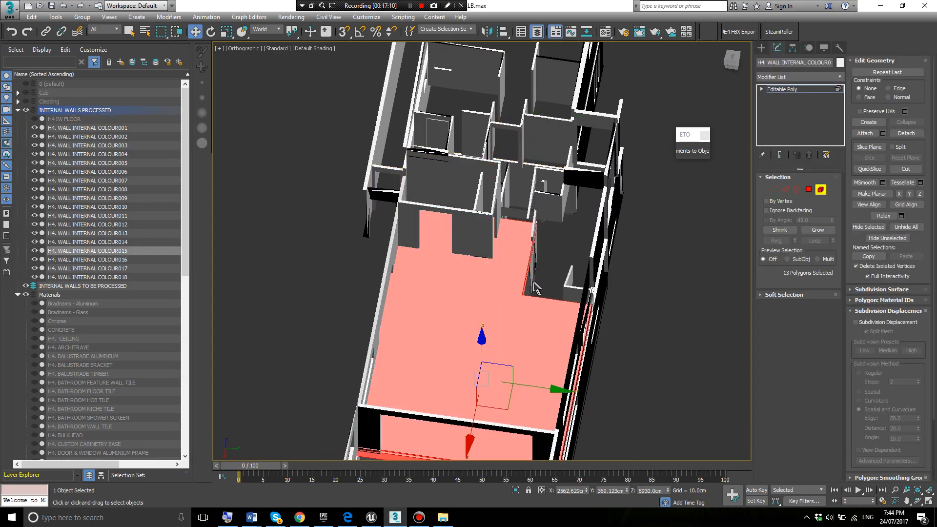
{"action": "left_click", "coordinate": [809, 189]}
{"action": "middle_click_drag", "start_coordinate": [459, 306], "coordinate": [481, 429], "text": "alt"}
{"action": "middle_click_drag", "start_coordinate": [514, 347], "coordinate": [537, 275]}
{"action": "left_click", "coordinate": [820, 189]}
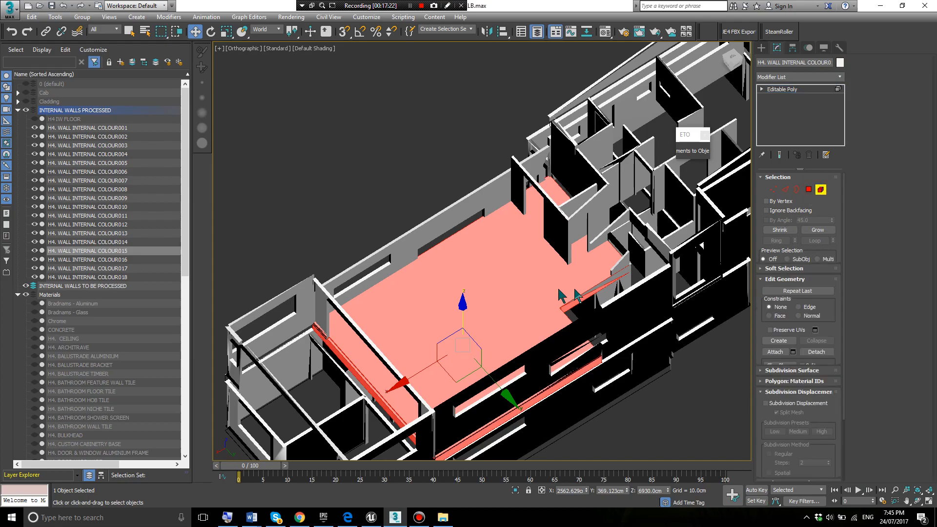
- Detach the large floor element of H4. WALL INTERNAL COLOUR015 as H4 IW FLOOR 02
{"action": "left_click", "coordinate": [439, 163]}
{"action": "left_click", "coordinate": [488, 244]}
{"action": "middle_click_drag", "start_coordinate": [487, 243], "coordinate": [644, 250], "text": "alt"}
{"action": "scroll", "coordinate": [509, 249], "scroll_direction": "up", "scroll_amount": 4}
{"action": "scroll", "coordinate": [521, 260], "scroll_direction": "down", "scroll_amount": 5}
{"action": "scroll", "coordinate": [508, 254], "scroll_direction": "up", "scroll_amount": 4}
{"action": "middle_click_drag", "start_coordinate": [468, 325], "coordinate": [515, 233]}
{"action": "middle_click_drag", "start_coordinate": [530, 200], "coordinate": [654, 206]}
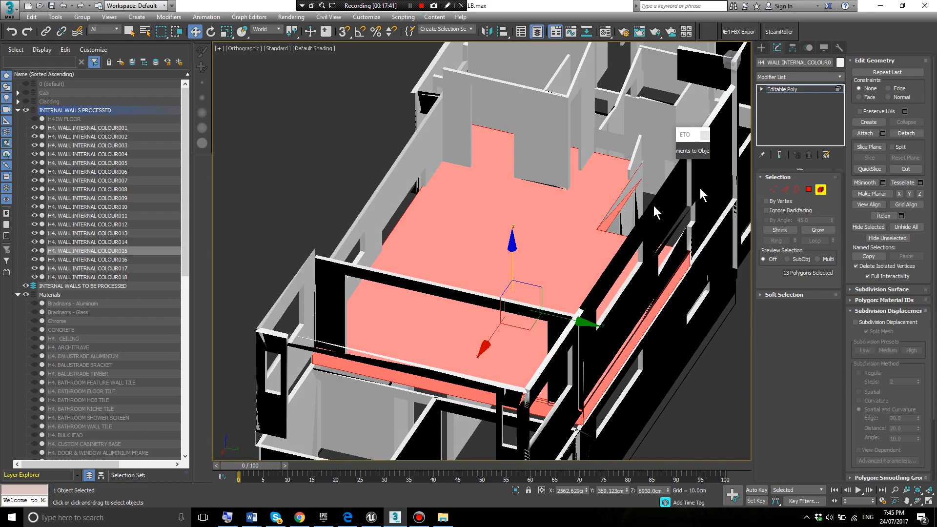
{"action": "left_click", "coordinate": [916, 136]}
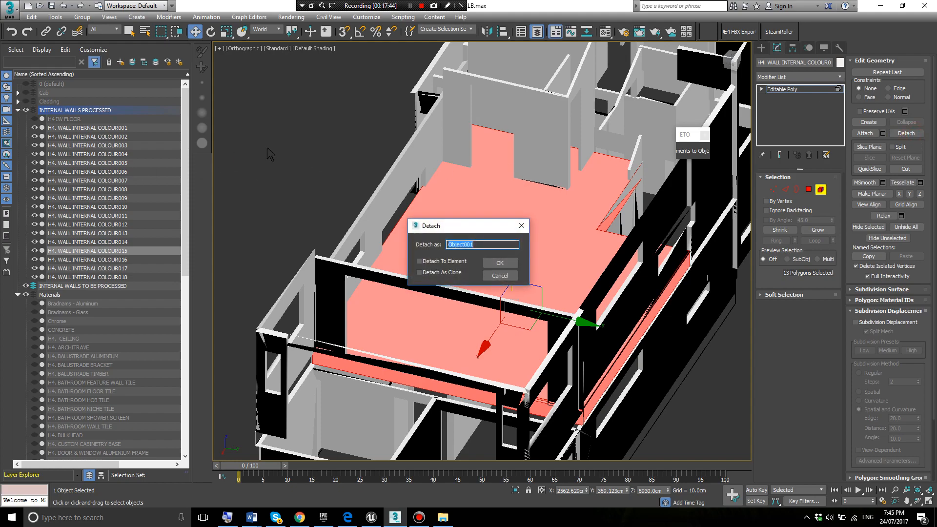
{"action": "type", "text": "H4 IW FLOOR 02"}
{"action": "key", "text": "Return"}
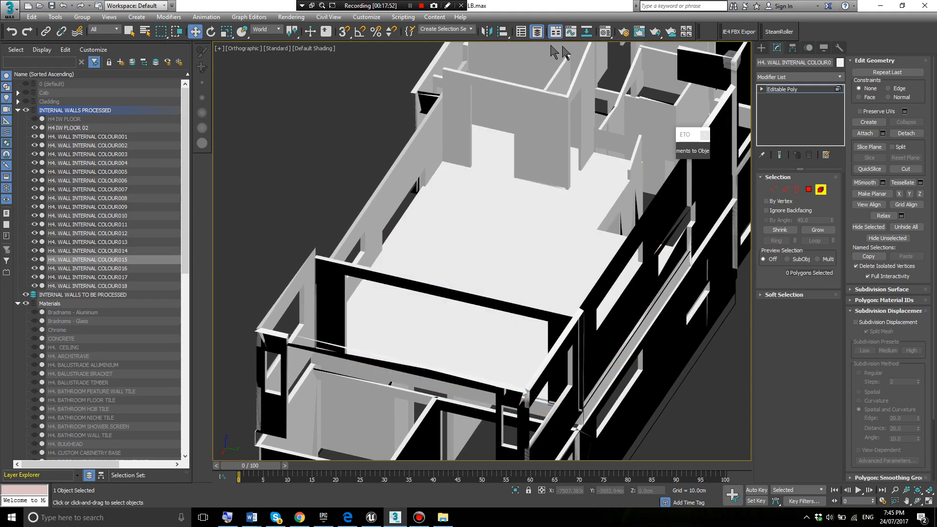
- Switch to the Archviztrainingsheet Word document, review the Revit Model Optimisation Part 2 notes, and return to 3ds Max
{"action": "left_click", "coordinate": [761, 47]}
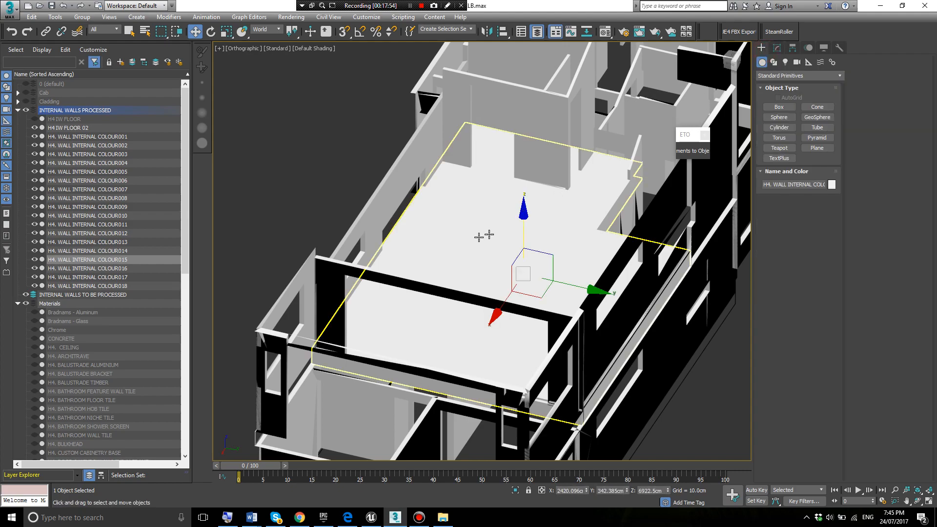
{"action": "key", "text": "ctrl+alt+Tab"}
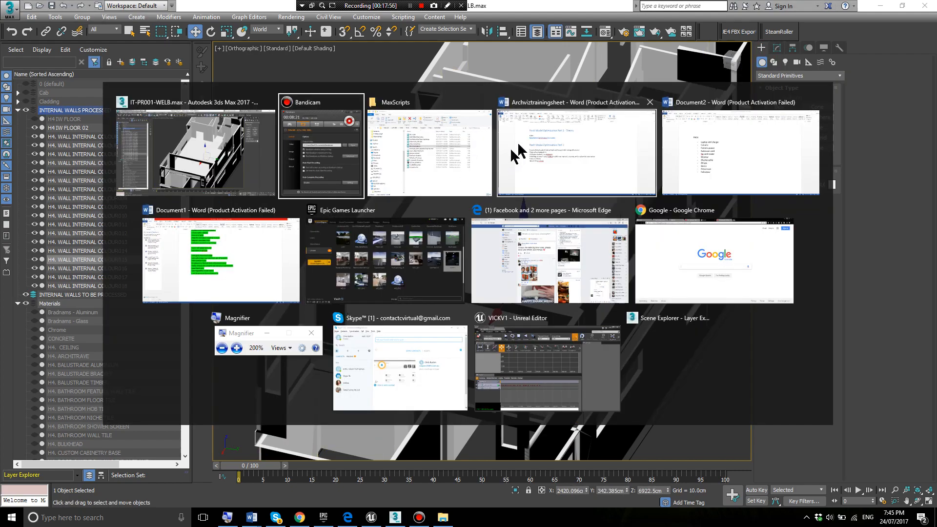
{"action": "left_click", "coordinate": [565, 158]}
{"action": "key", "text": "alt"}
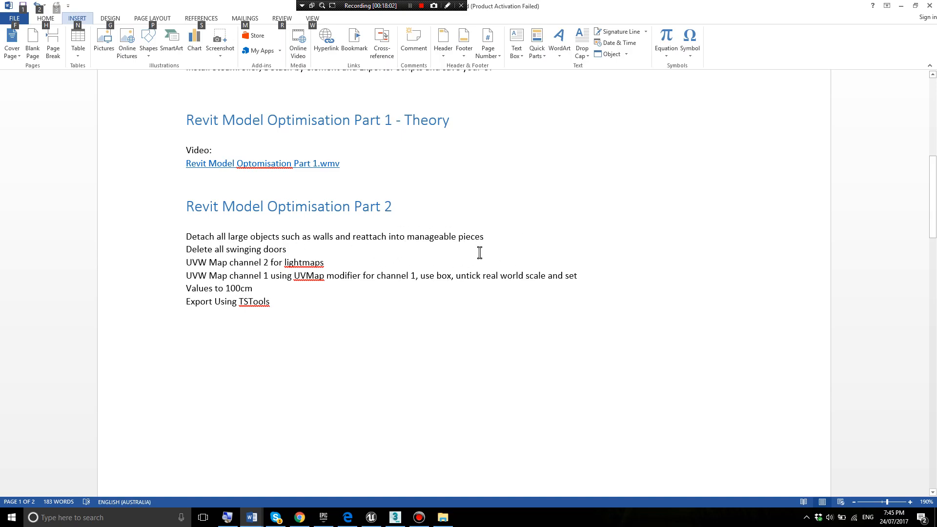
{"action": "key", "text": "alt+Tab"}
{"action": "left_click", "coordinate": [253, 224]}
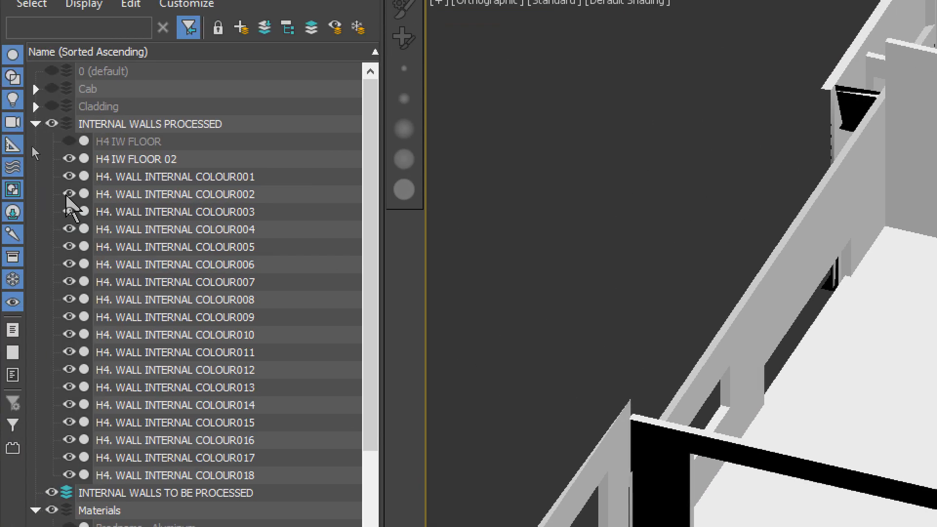
- Unhide H4 IW FLOOR and collapse the INTERNAL WALLS PROCESSED and Materials layers
{"action": "left_click", "coordinate": [69, 141]}
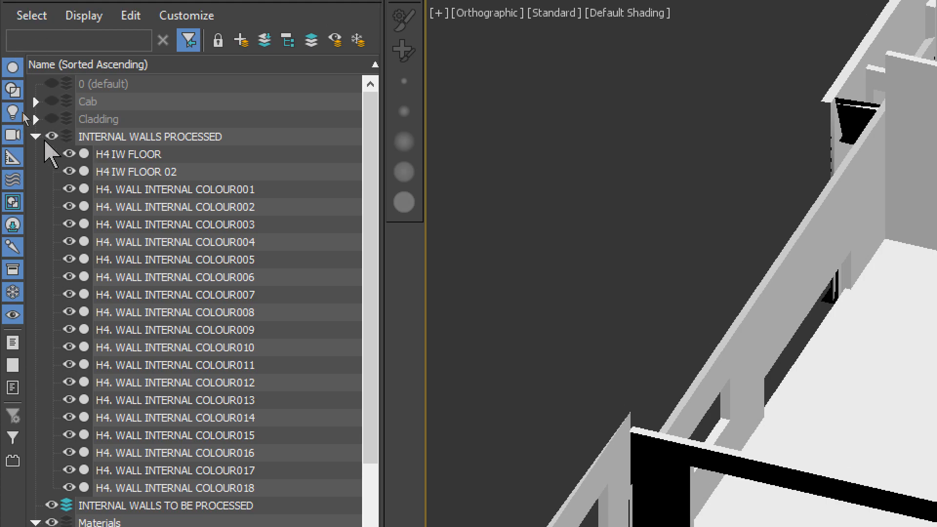
{"action": "left_click", "coordinate": [35, 136]}
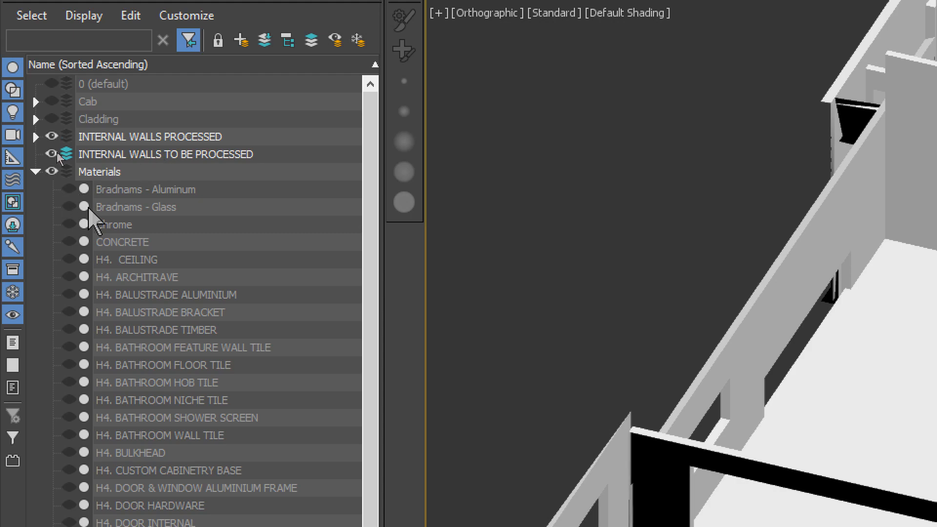
{"action": "scroll", "coordinate": [226, 385], "scroll_direction": "down", "scroll_amount": 5}
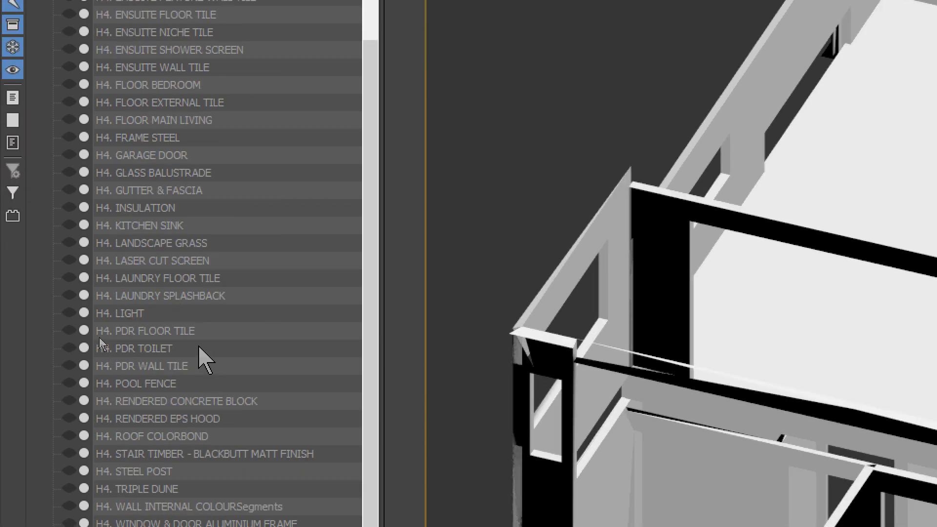
{"action": "scroll", "coordinate": [205, 341], "scroll_direction": "up", "scroll_amount": 5}
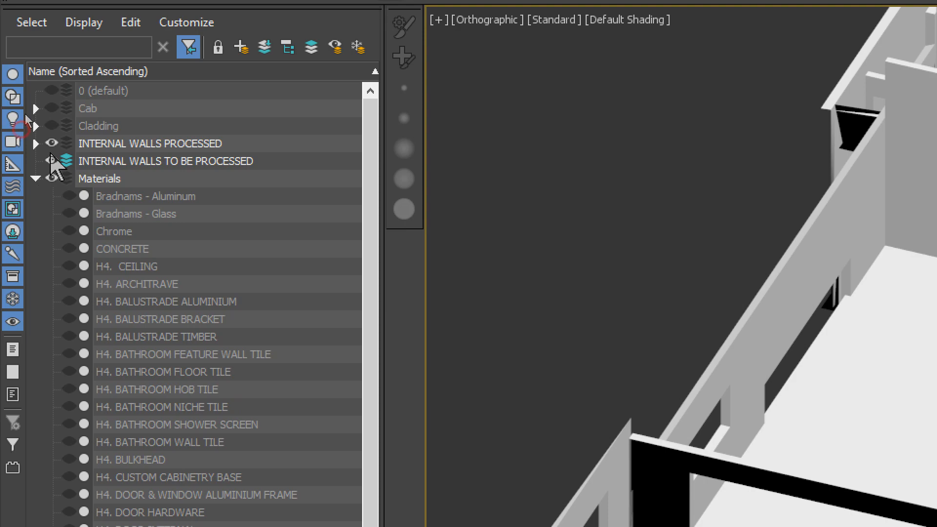
{"action": "left_click", "coordinate": [36, 178]}
- Expand and show the Cladding layer, and hide the INTERNAL WALLS TO BE PROCESSED, INTERNAL WALLS PROCESSED and Materials layers
{"action": "left_click", "coordinate": [36, 126]}
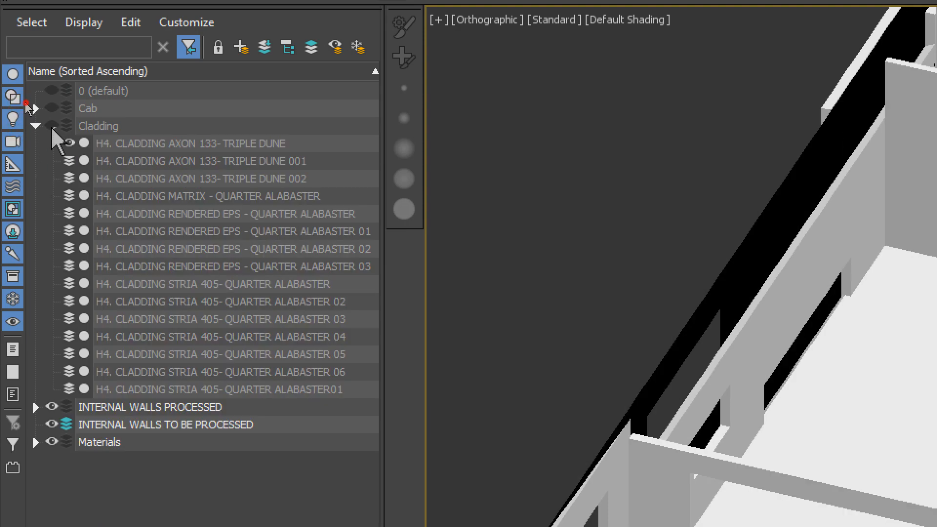
{"action": "left_click", "coordinate": [51, 126]}
{"action": "left_click", "coordinate": [138, 126]}
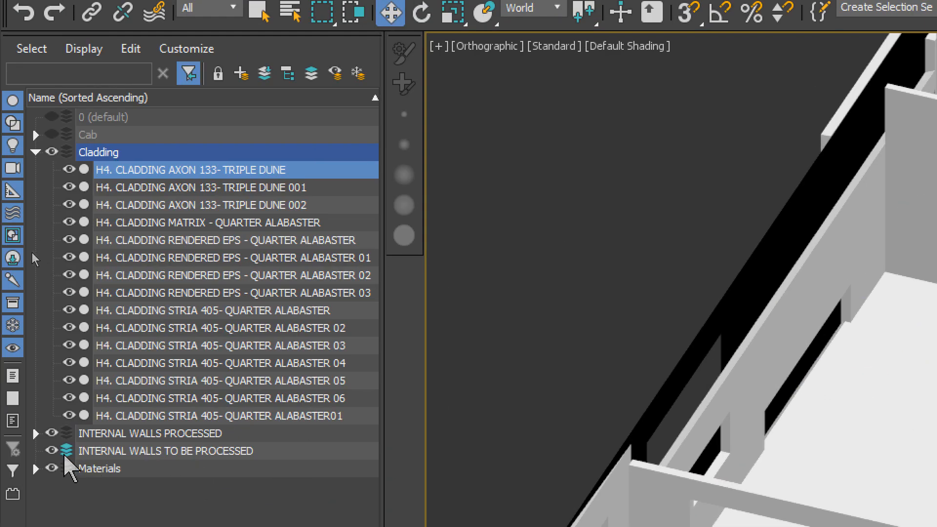
{"action": "left_click", "coordinate": [51, 450]}
{"action": "left_click", "coordinate": [50, 433]}
{"action": "left_click", "coordinate": [50, 468]}
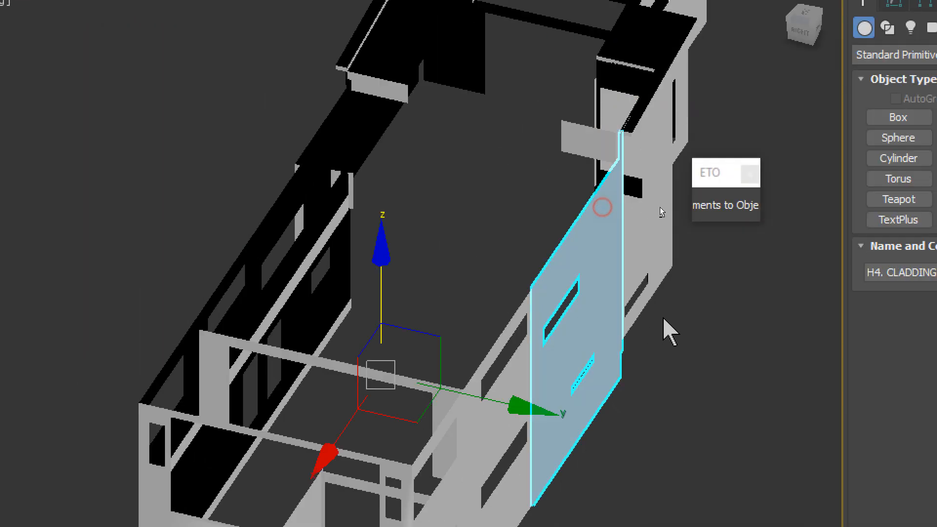
- Clear the cladding selection and turn on edged faces display in the viewport
{"action": "scroll", "coordinate": [663, 319], "scroll_direction": "down", "scroll_amount": 3}
{"action": "middle_click_drag", "start_coordinate": [663, 319], "coordinate": [427, 352], "text": "alt"}
{"action": "left_click", "coordinate": [482, 428]}
{"action": "key", "text": "F4"}
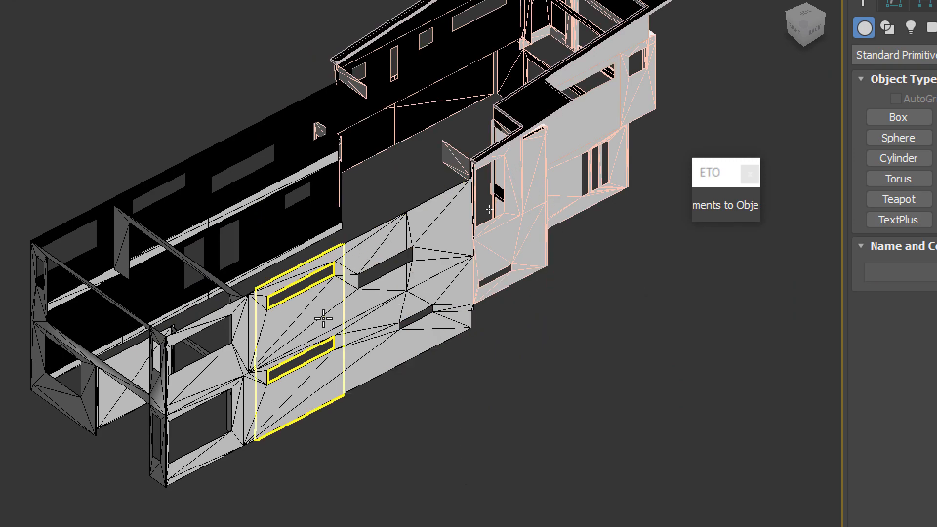
- Examine the triangulated edges of the cladding wall panels along the long side of the house
{"action": "scroll", "coordinate": [458, 237], "scroll_direction": "up", "scroll_amount": 5}
{"action": "scroll", "coordinate": [460, 224], "scroll_direction": "down", "scroll_amount": 5}
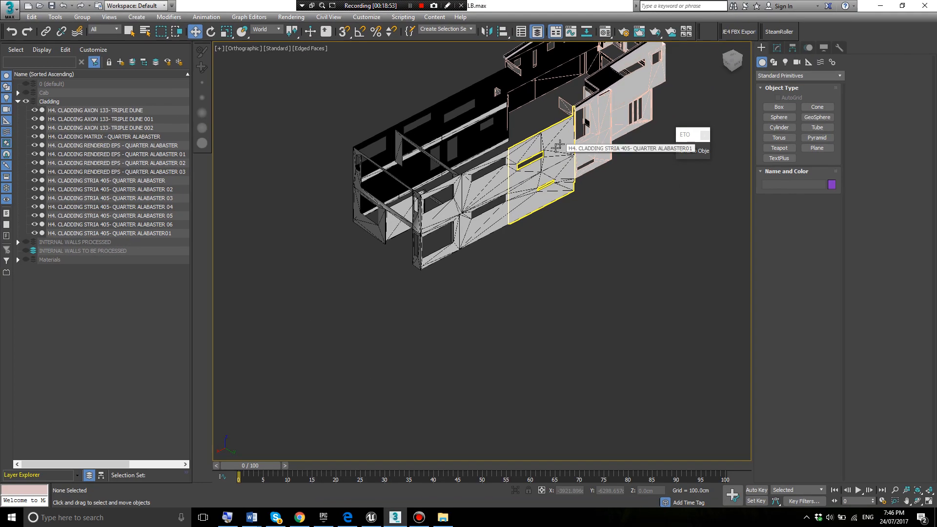
{"action": "middle_click_drag", "start_coordinate": [500, 378], "coordinate": [380, 525]}
{"action": "scroll", "coordinate": [462, 394], "scroll_direction": "up", "scroll_amount": 2}
{"action": "middle_click_drag", "start_coordinate": [479, 236], "coordinate": [649, 288], "text": "alt"}
{"action": "left_click", "coordinate": [305, 191]}
{"action": "middle_click_drag", "start_coordinate": [306, 192], "coordinate": [573, 218]}
{"action": "left_click", "coordinate": [472, 330]}
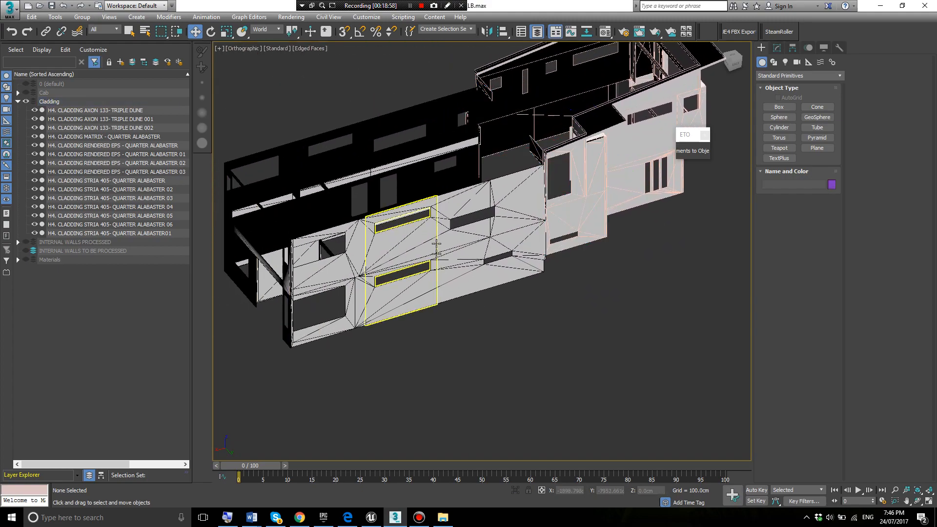
{"action": "scroll", "coordinate": [443, 244], "scroll_direction": "up", "scroll_amount": 5}
{"action": "scroll", "coordinate": [443, 243], "scroll_direction": "down", "scroll_amount": 8}
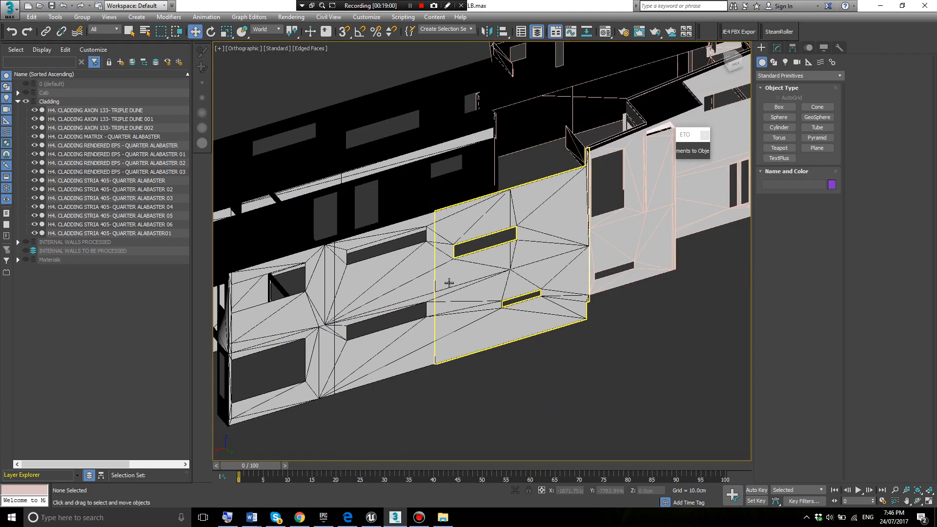
{"action": "middle_click_drag", "start_coordinate": [527, 230], "coordinate": [416, 315]}
- Isolate the H4. CLADDING STRIA 405- QUARTER ALABASTER01 panel to inspect it, and end the isolation
{"action": "left_click", "coordinate": [447, 287]}
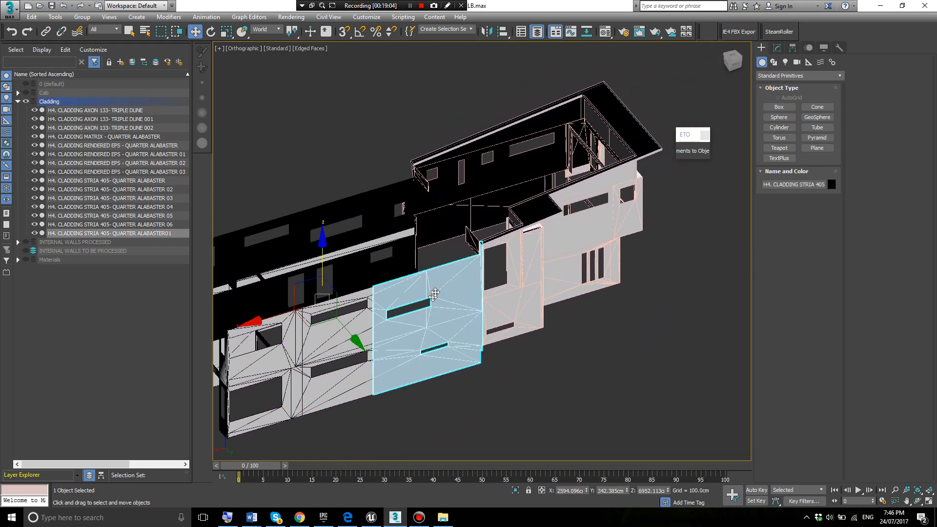
{"action": "right_click", "coordinate": [438, 278]}
{"action": "left_click", "coordinate": [491, 196]}
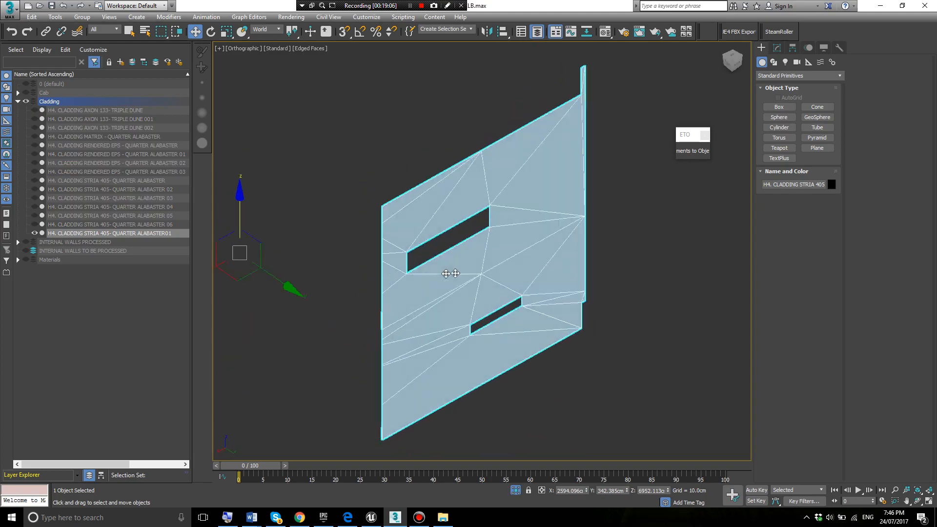
{"action": "key", "text": "alt+q"}
{"action": "scroll", "coordinate": [479, 242], "scroll_direction": "down", "scroll_amount": 2}
{"action": "left_click", "coordinate": [546, 342]}
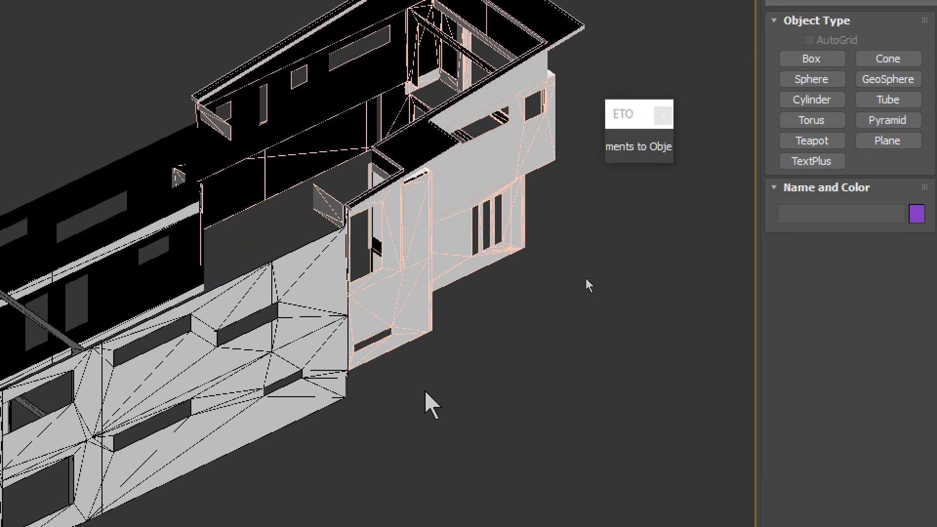
- Select the H4. CLADDING STRIA 405- QUARTER ALABASTER01 panel and show its Editable Poly modify settings
{"action": "left_click", "coordinate": [335, 324]}
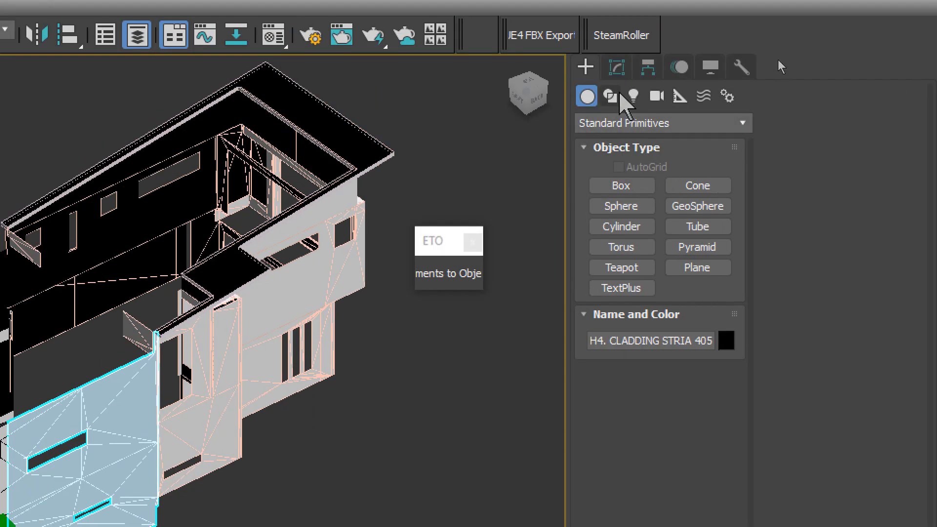
{"action": "left_click", "coordinate": [617, 66]}
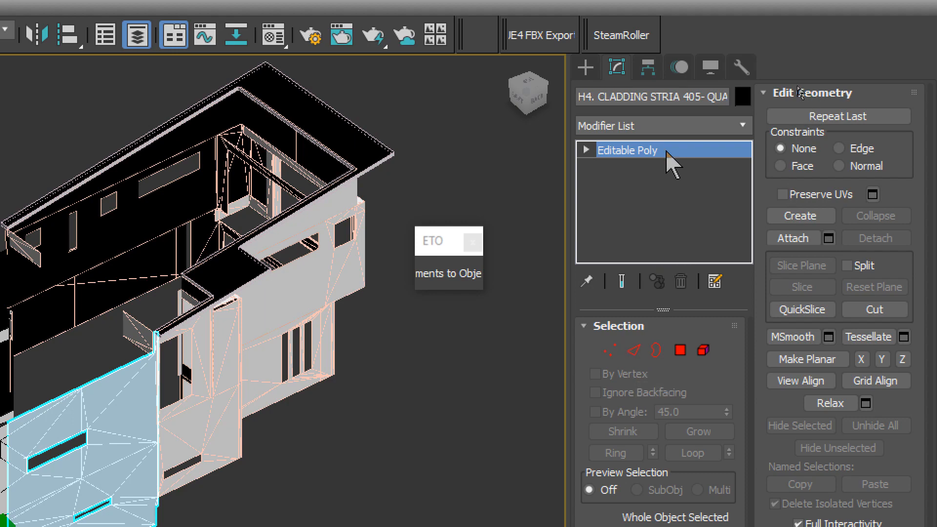
{"action": "middle_click_drag", "start_coordinate": [184, 410], "coordinate": [419, 293]}
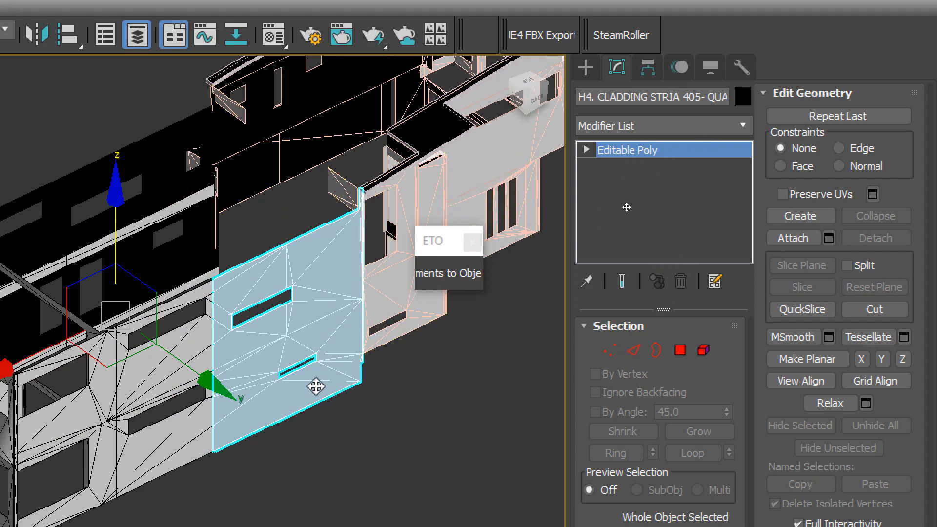
{"action": "scroll", "coordinate": [316, 386], "scroll_direction": "down", "scroll_amount": 2}
{"action": "middle_click_drag", "start_coordinate": [316, 387], "coordinate": [232, 368]}
{"action": "left_click", "coordinate": [345, 442]}
{"action": "left_click", "coordinate": [236, 289]}
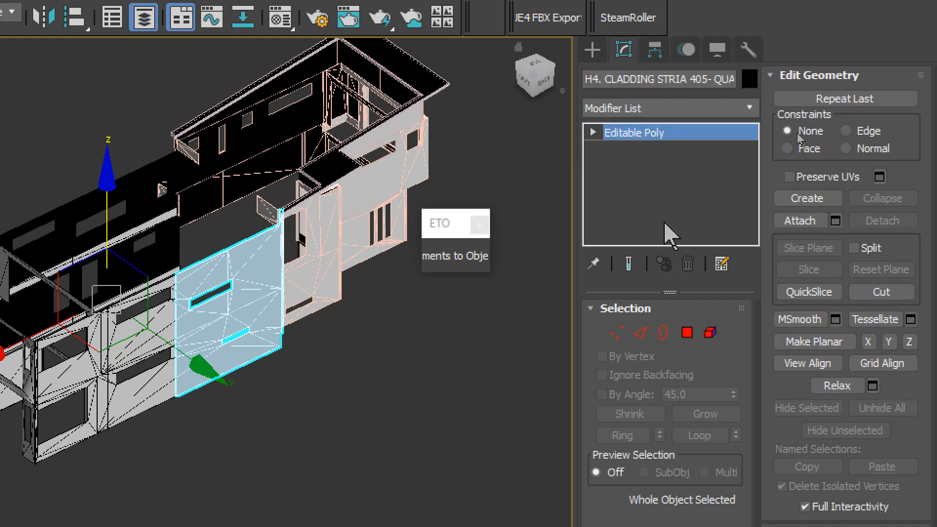
- Enter the Edge sub-object level of the cladding panel and select all of its edges
{"action": "left_click", "coordinate": [641, 334]}
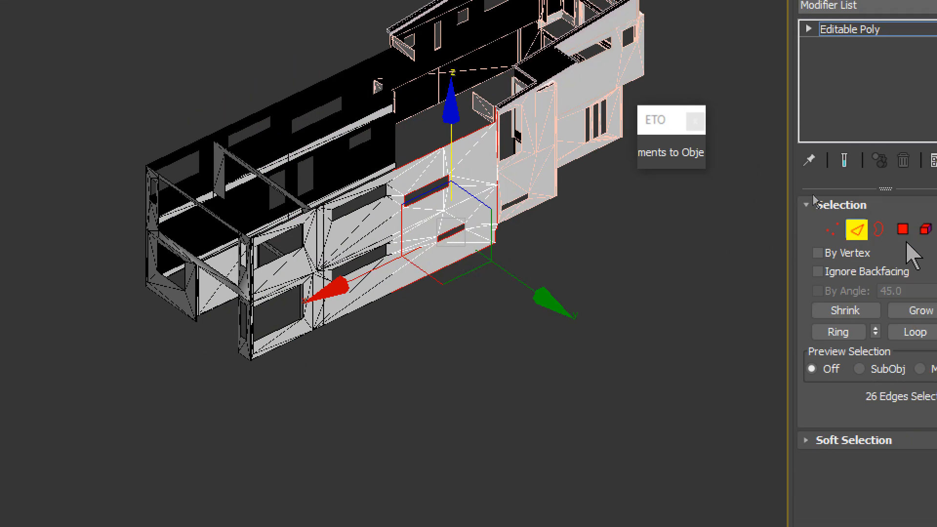
{"action": "key", "text": "ctrl+a"}
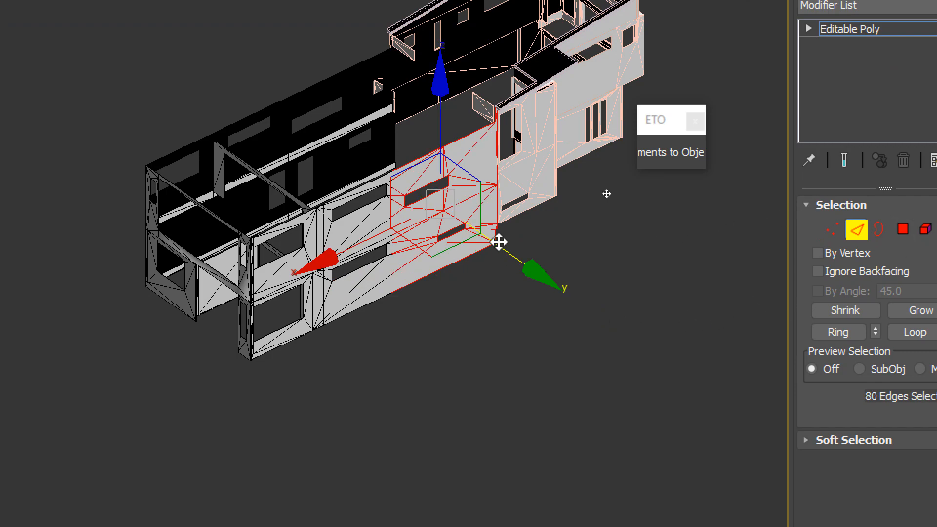
{"action": "key", "text": "z"}
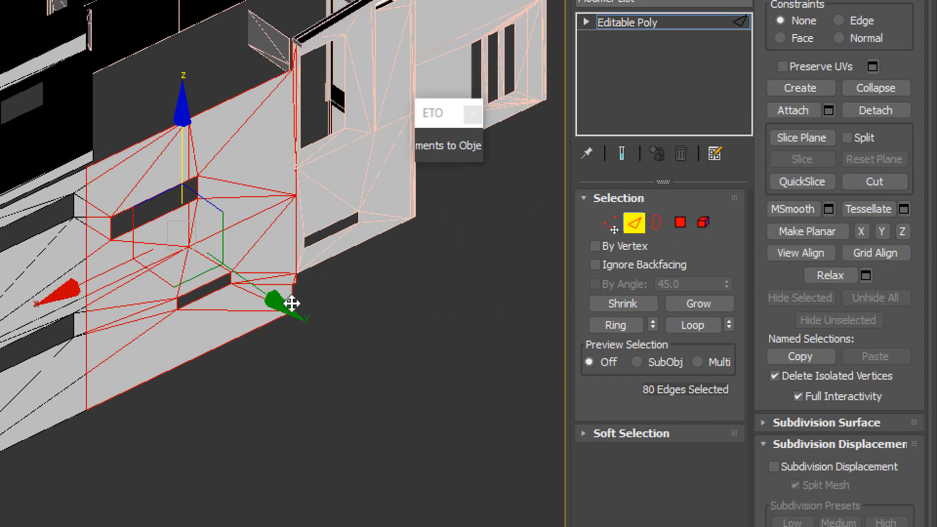
- Search all actions for "vis", close the search without running anything and clear the edge selection
{"action": "key", "text": "x"}
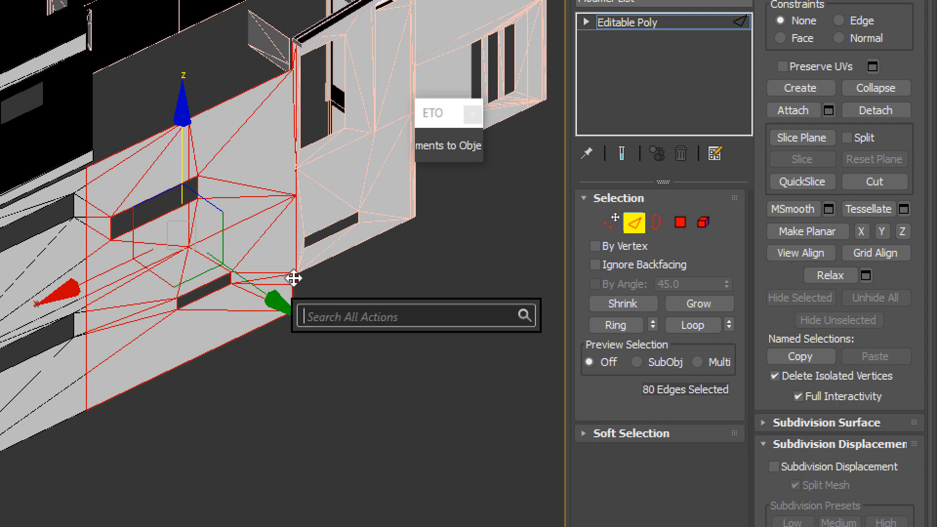
{"action": "type", "text": "vis"}
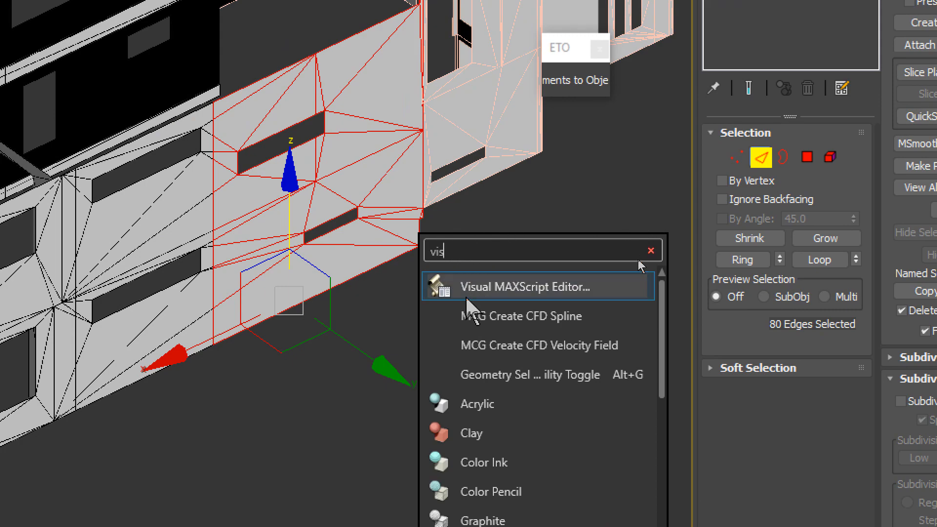
{"action": "left_click", "coordinate": [661, 211]}
{"action": "left_click", "coordinate": [399, 142]}
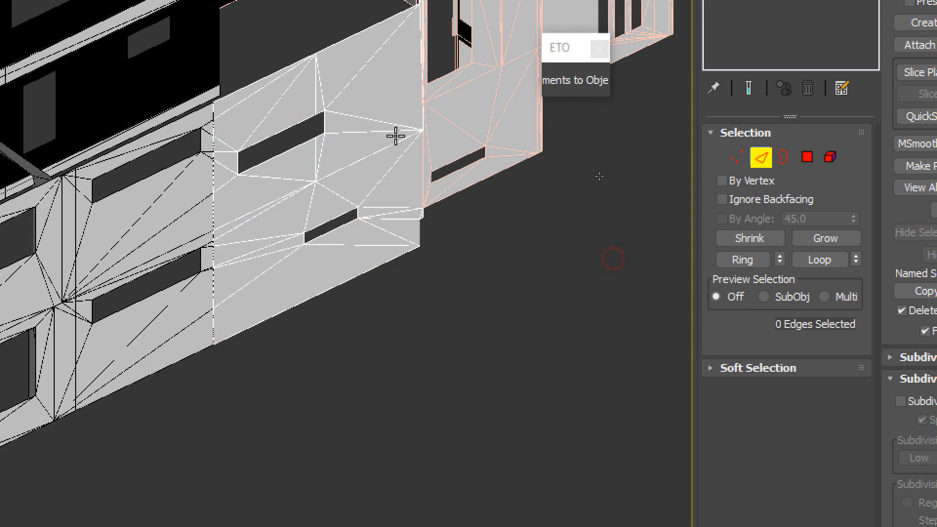
- Pick individual diagonal edges around the panel's upper window opening to inspect the triangulation, and clear the edge selection
{"action": "left_click", "coordinate": [367, 118]}
{"action": "left_click", "coordinate": [352, 79]}
{"action": "left_click", "coordinate": [307, 73]}
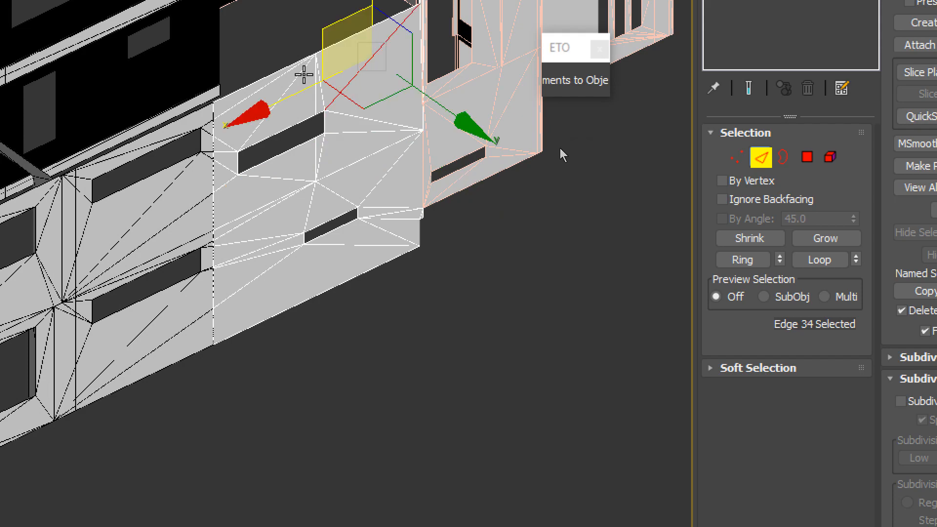
{"action": "left_click", "coordinate": [320, 77]}
{"action": "left_click", "coordinate": [312, 90]}
{"action": "left_click", "coordinate": [265, 116]}
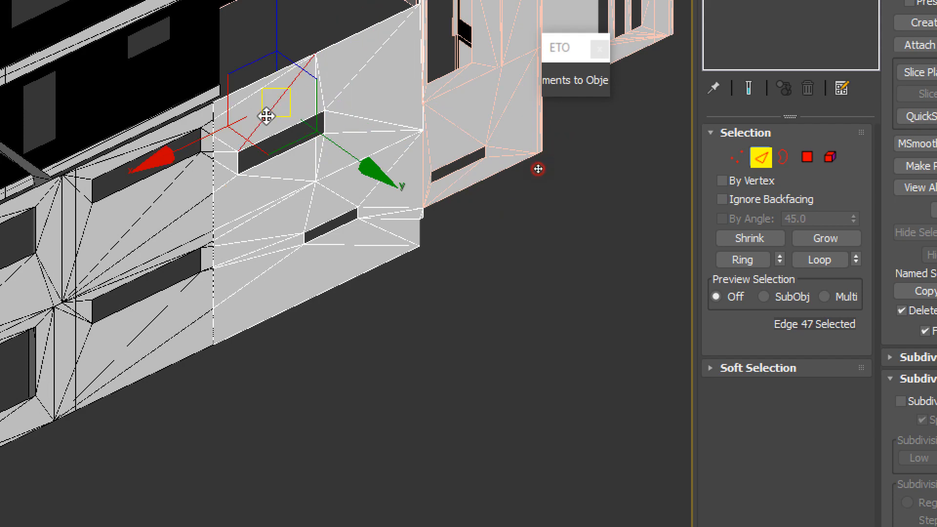
{"action": "left_click", "coordinate": [228, 152]}
{"action": "left_click", "coordinate": [255, 207]}
{"action": "left_click", "coordinate": [456, 240]}
{"action": "scroll", "coordinate": [303, 216], "scroll_direction": "down", "scroll_amount": 2}
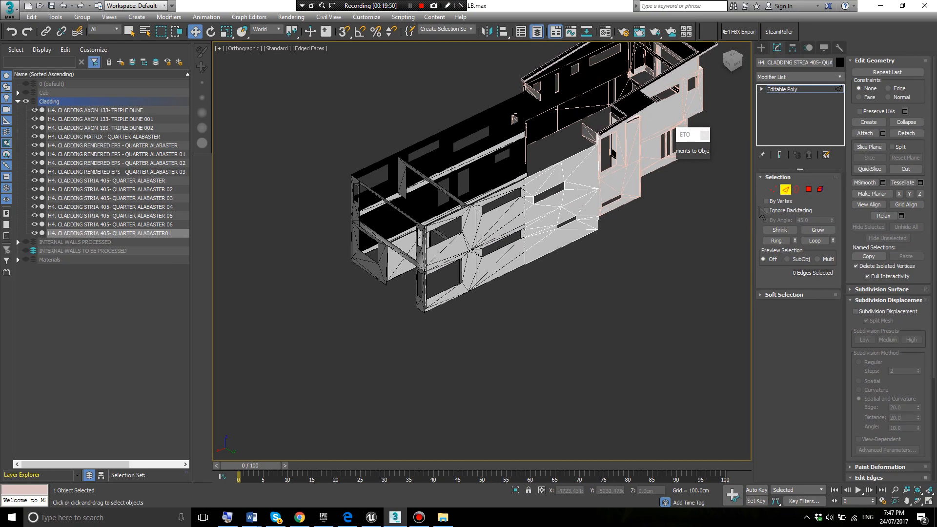
{"action": "middle_click_drag", "start_coordinate": [722, 221], "coordinate": [655, 243]}
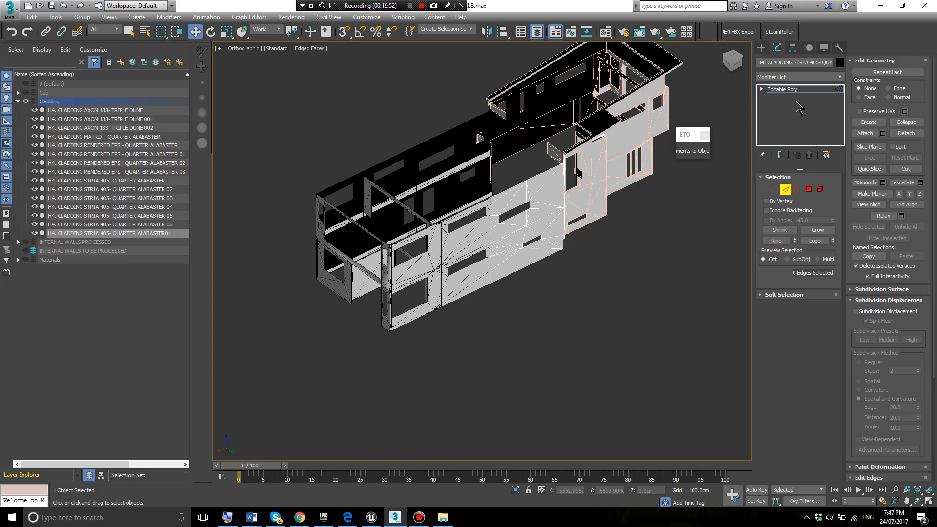
{"action": "right_click", "coordinate": [796, 93]}
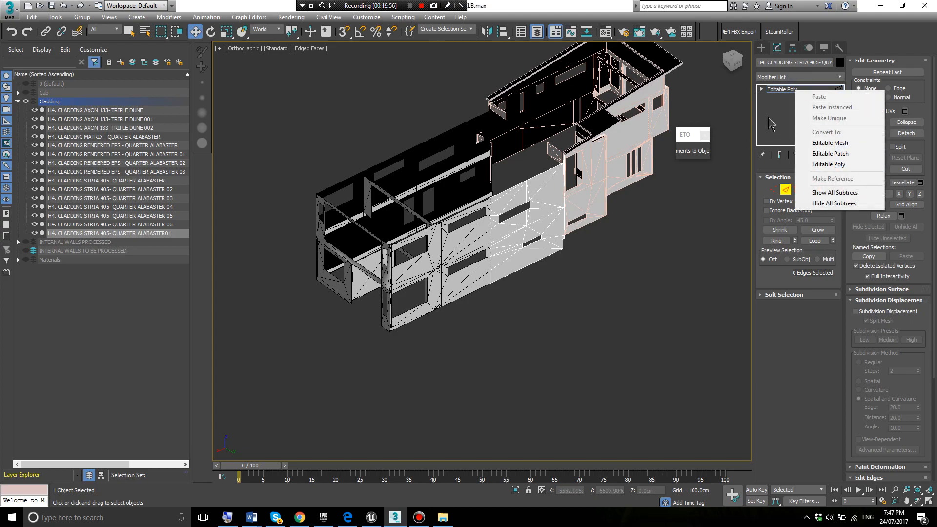
{"action": "left_click", "coordinate": [768, 118]}
{"action": "middle_click_drag", "start_coordinate": [602, 243], "coordinate": [585, 262]}
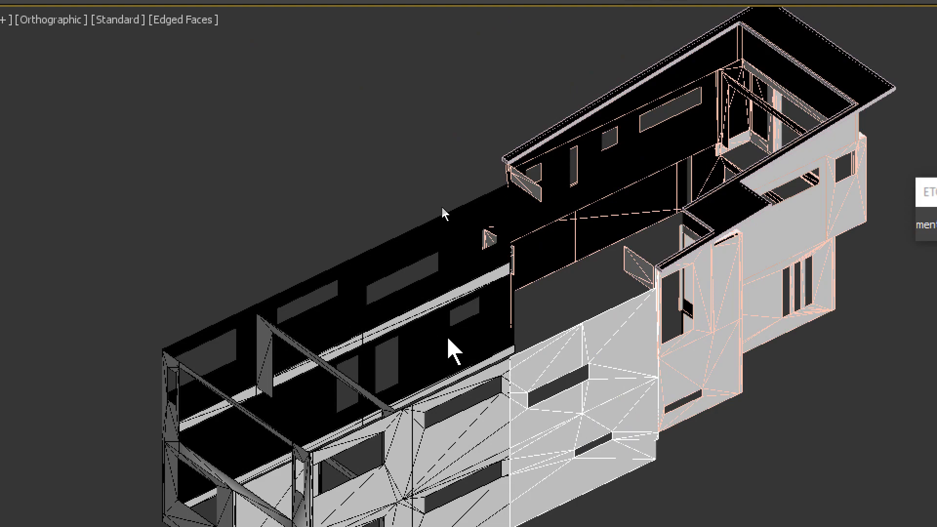
- Leave the Edge sub-object level of the cladding panel
{"action": "key", "text": "2"}
{"action": "scroll", "coordinate": [166, 207], "scroll_direction": "down", "scroll_amount": 2}
{"action": "scroll", "coordinate": [234, 282], "scroll_direction": "down", "scroll_amount": 2}
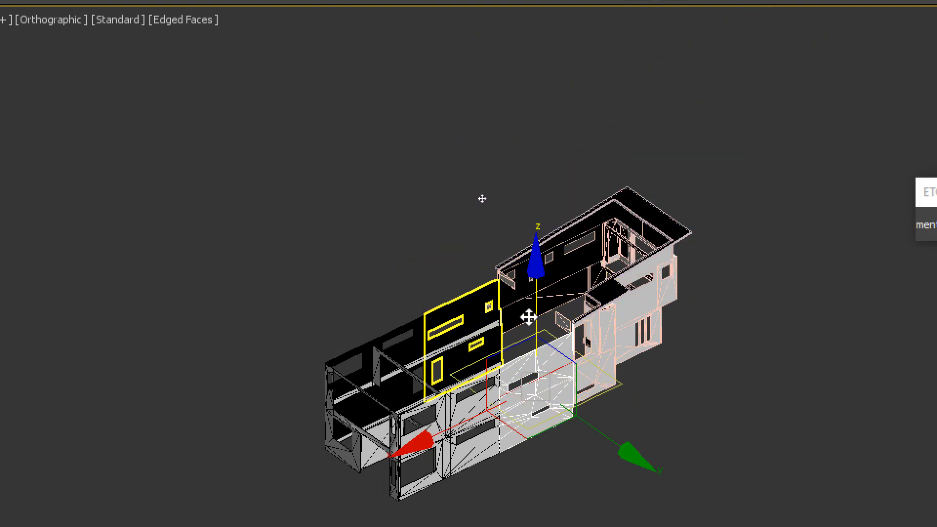
- Try moving the slice plane on the cladding panel and rotating it upright, and undo the rotation
{"action": "scroll", "coordinate": [549, 371], "scroll_direction": "up", "scroll_amount": 5}
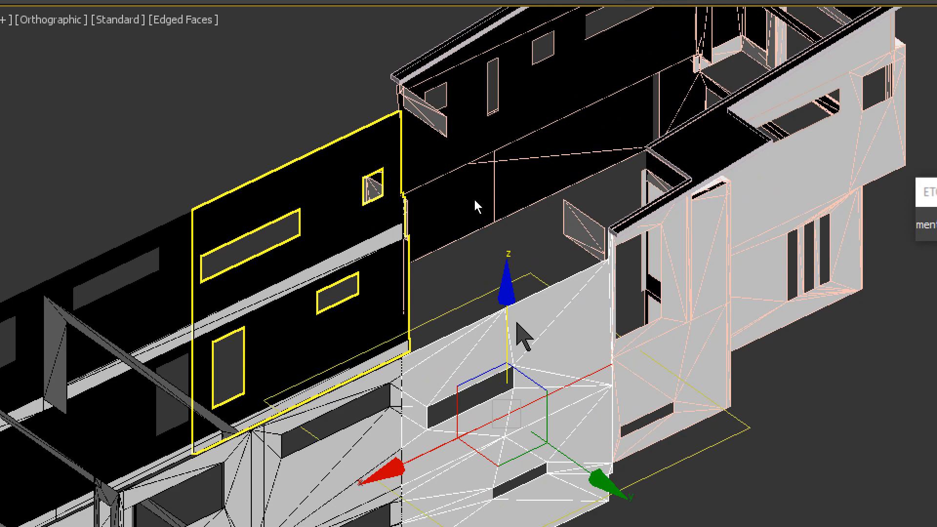
{"action": "left_click_drag", "start_coordinate": [506, 315], "coordinate": [569, 275]}
{"action": "key", "text": "e"}
{"action": "key", "text": "d"}
{"action": "scroll", "coordinate": [563, 275], "scroll_direction": "down", "scroll_amount": 2}
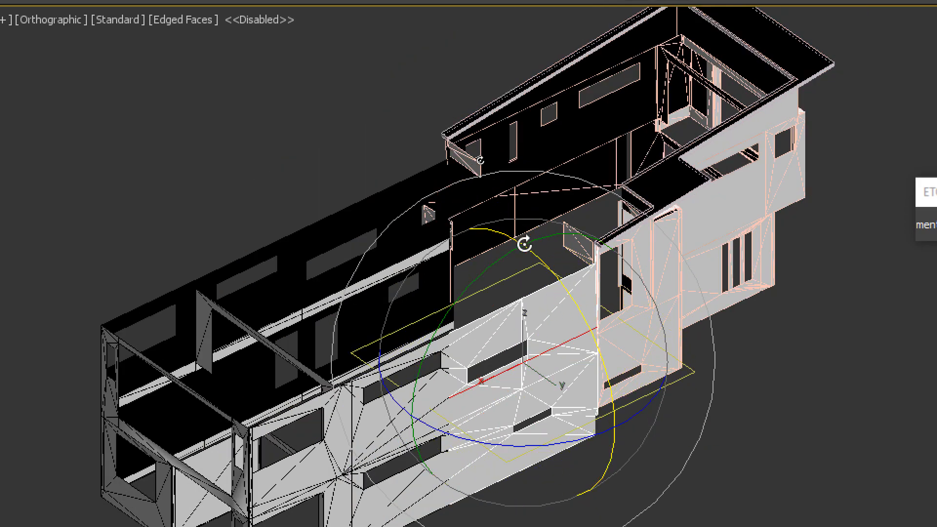
{"action": "left_click_drag", "start_coordinate": [483, 271], "coordinate": [421, 465]}
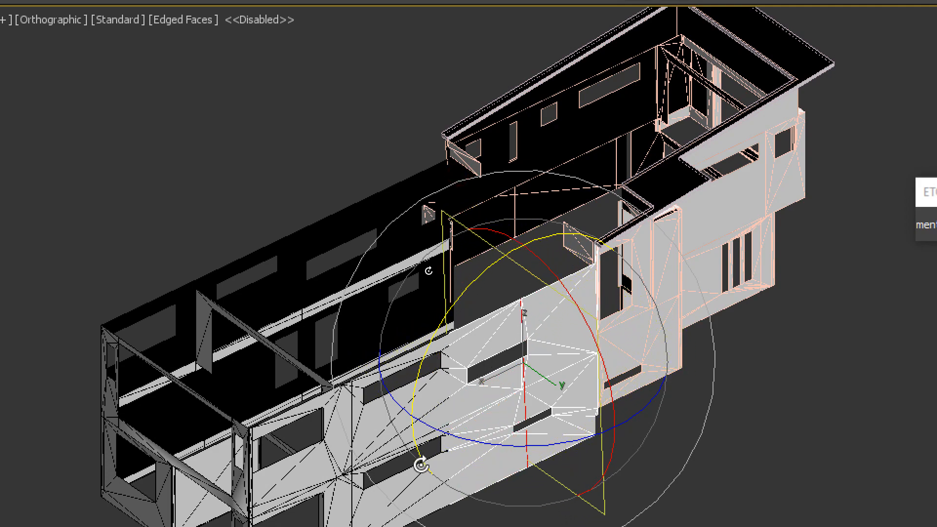
{"action": "key", "text": "ctrl+z"}
- Rotate the slice plane upright across the cladding panel, slide it along the X axis and leave Slice Plane mode without cutting
{"action": "left_click_drag", "start_coordinate": [510, 253], "coordinate": [562, 321]}
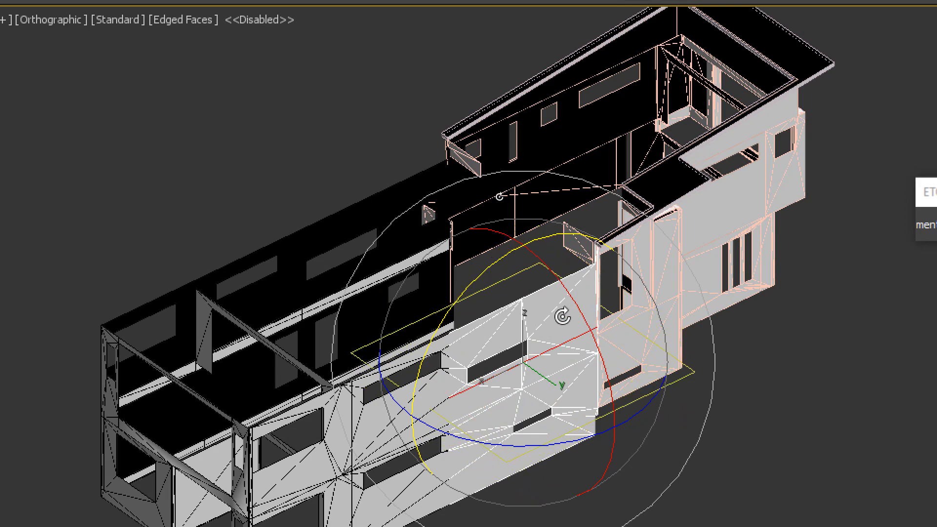
{"action": "left_click_drag", "start_coordinate": [504, 274], "coordinate": [485, 370]}
{"action": "middle_click_drag", "start_coordinate": [608, 382], "coordinate": [543, 398], "text": "alt"}
{"action": "scroll", "coordinate": [526, 343], "scroll_direction": "up", "scroll_amount": 5}
{"action": "scroll", "coordinate": [525, 345], "scroll_direction": "down", "scroll_amount": 5}
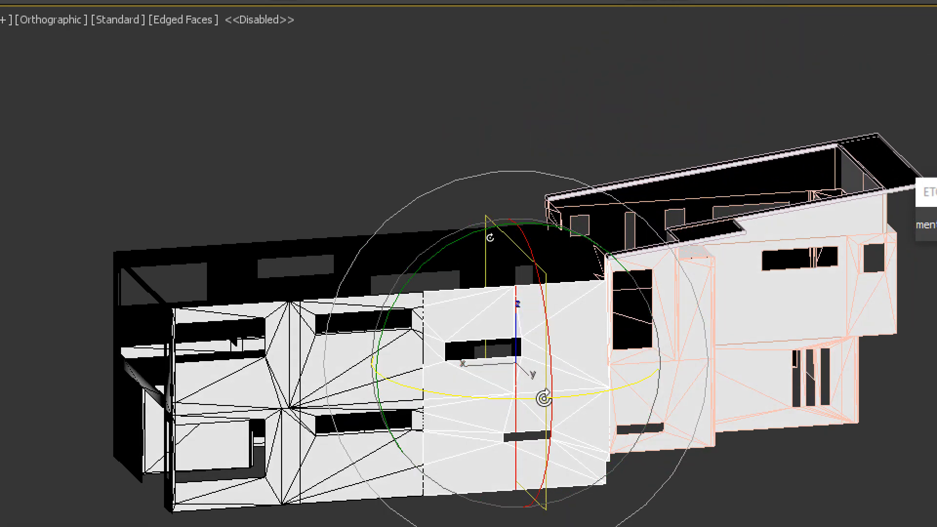
{"action": "key", "text": "w"}
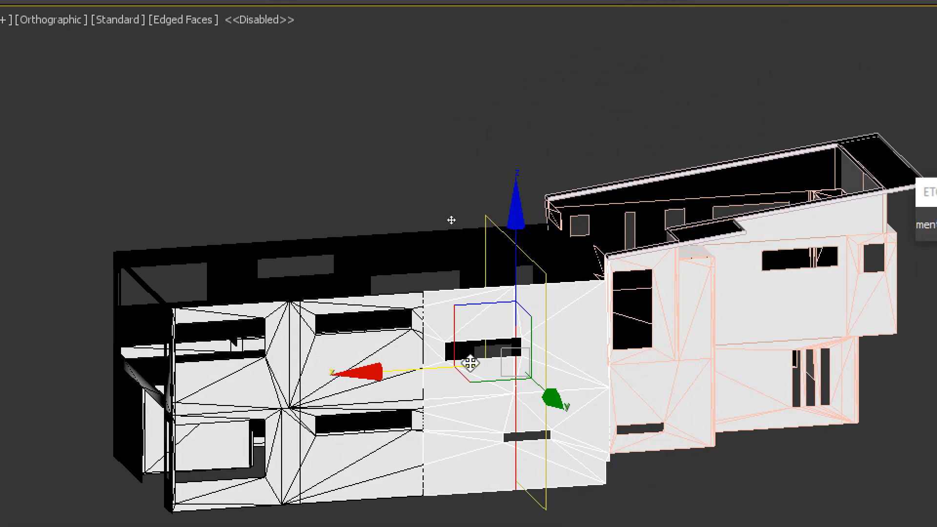
{"action": "left_click_drag", "start_coordinate": [454, 366], "coordinate": [501, 356]}
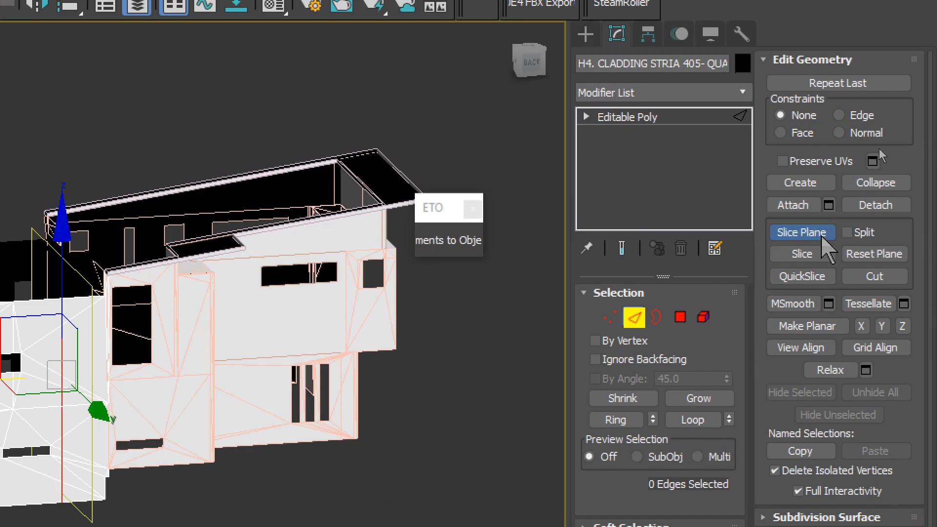
{"action": "left_click", "coordinate": [822, 234]}
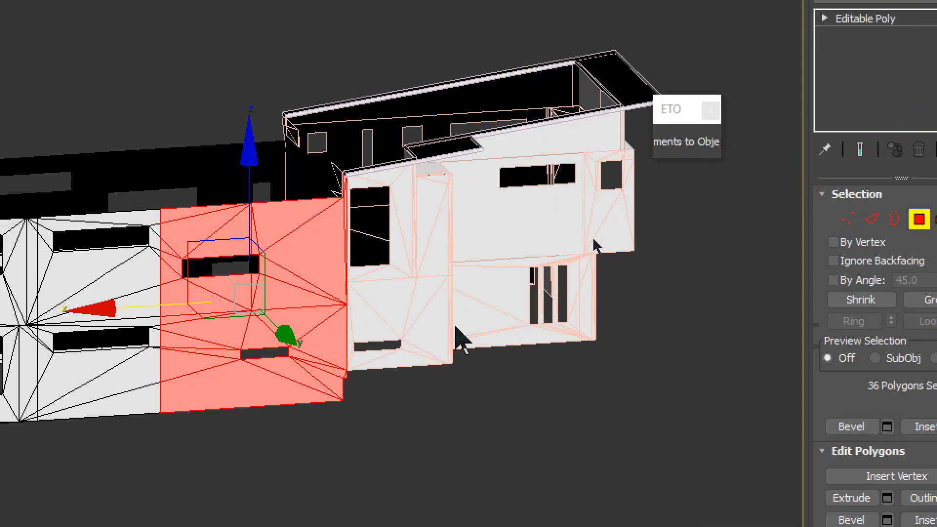
- Box-select polygons across the cladding panel, and leave its Polygon sub-object level
{"action": "middle_click_drag", "start_coordinate": [272, 405], "coordinate": [378, 388]}
{"action": "left_click", "coordinate": [118, 503]}
{"action": "left_click_drag", "start_coordinate": [278, 511], "coordinate": [431, 174]}
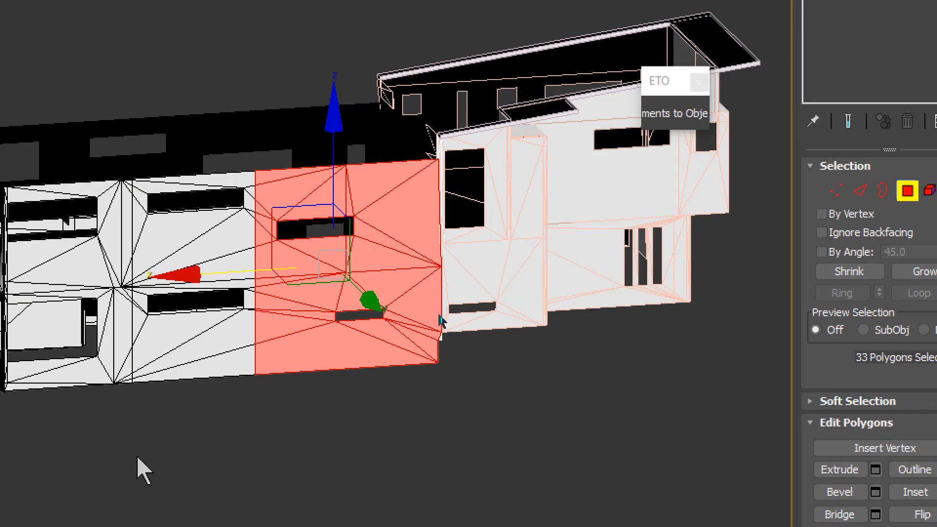
{"action": "scroll", "coordinate": [251, 421], "scroll_direction": "down", "scroll_amount": 3}
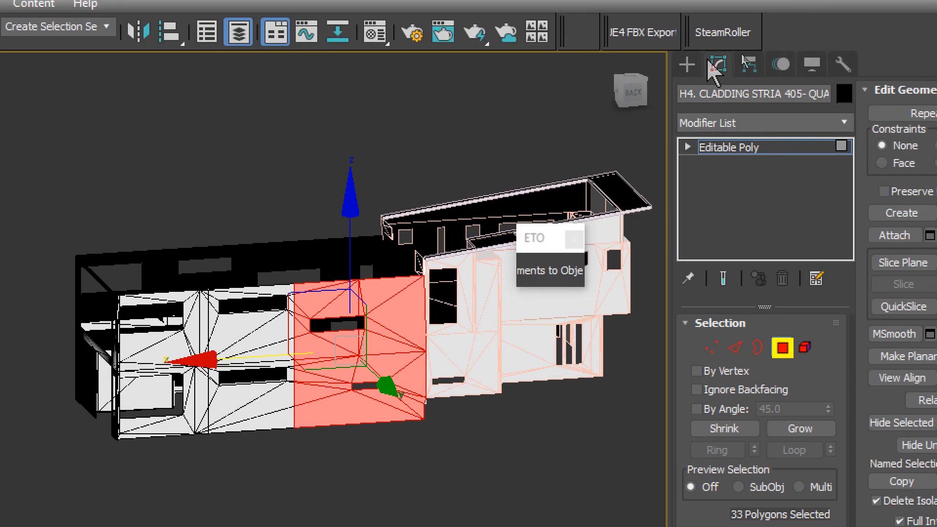
{"action": "left_click", "coordinate": [686, 64]}
{"action": "middle_click_drag", "start_coordinate": [418, 358], "coordinate": [256, 418], "text": "alt"}
{"action": "left_click_drag", "start_coordinate": [282, 274], "coordinate": [314, 137]}
{"action": "middle_click_drag", "start_coordinate": [384, 226], "coordinate": [458, 433], "text": "alt"}
{"action": "middle_click_drag", "start_coordinate": [371, 386], "coordinate": [347, 314]}
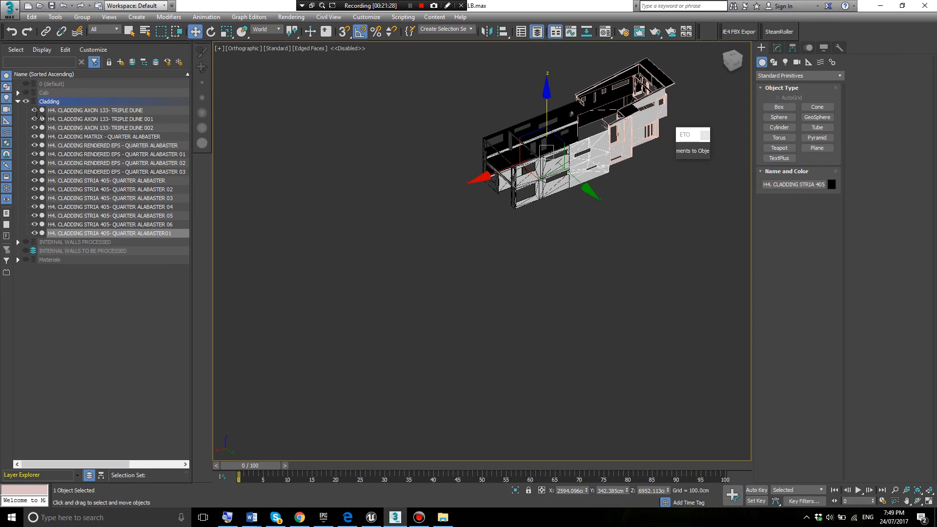
- Switch to the Word notes and add ", cladding" after "walls" in the line about detaching large objects
{"action": "key", "text": "alt+Tab"}
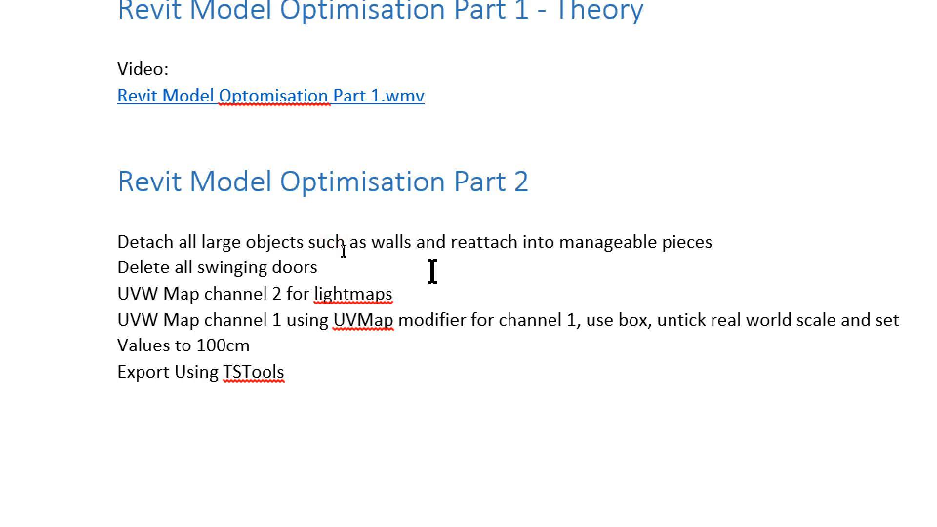
{"action": "key", "text": "BackSpace"}
{"action": "type", "text": ", caldding"}
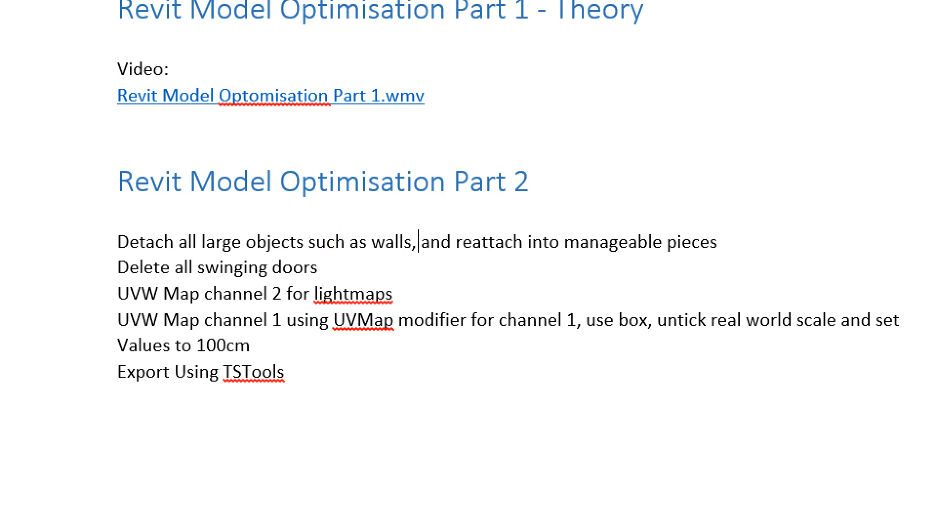
{"action": "key", "text": "BackSpace"}
{"action": "key", "text": "BackSpace"}
{"action": "key", "text": "BackSpace"}
{"action": "key", "text": "BackSpace"}
{"action": "key", "text": "BackSpace"}
{"action": "key", "text": "BackSpace"}
{"action": "key", "text": "BackSpace"}
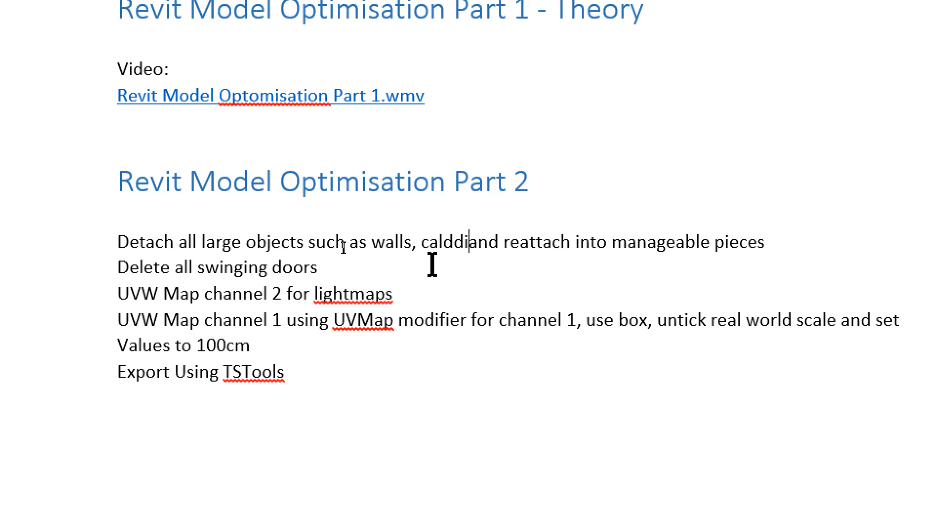
{"action": "type", "text": "ladding"}
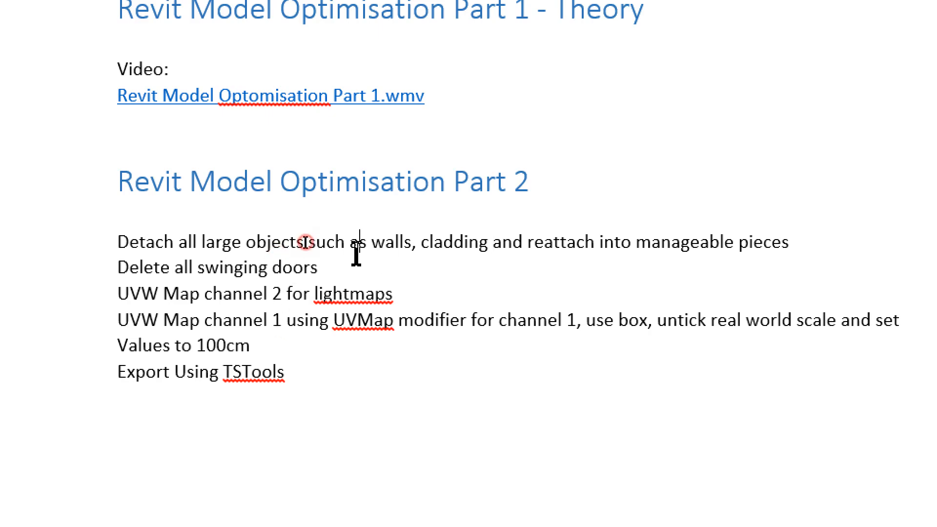
- Highlight the "Delete all swinging doors" line, clear the highlight and switch back to 3ds Max
{"action": "left_click_drag", "start_coordinate": [346, 270], "coordinate": [120, 266]}
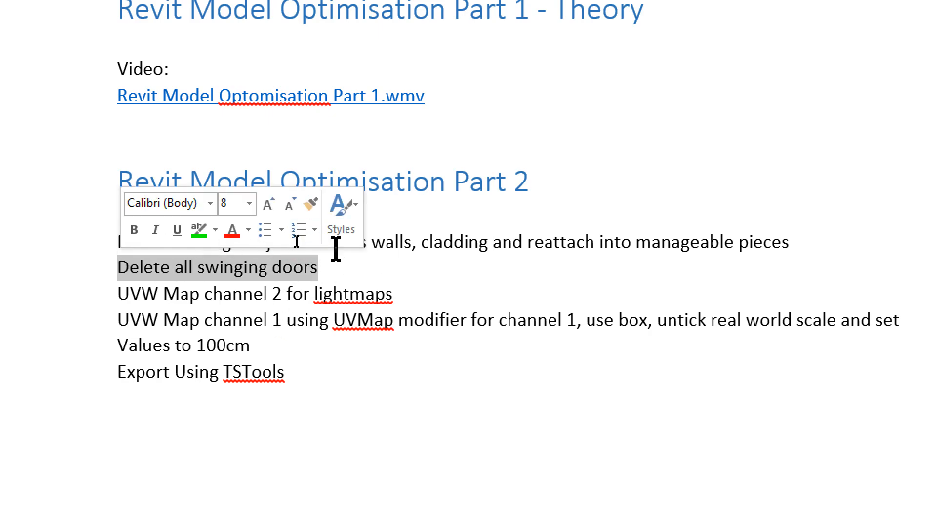
{"action": "left_click", "coordinate": [335, 279]}
{"action": "key", "text": "alt+Tab"}
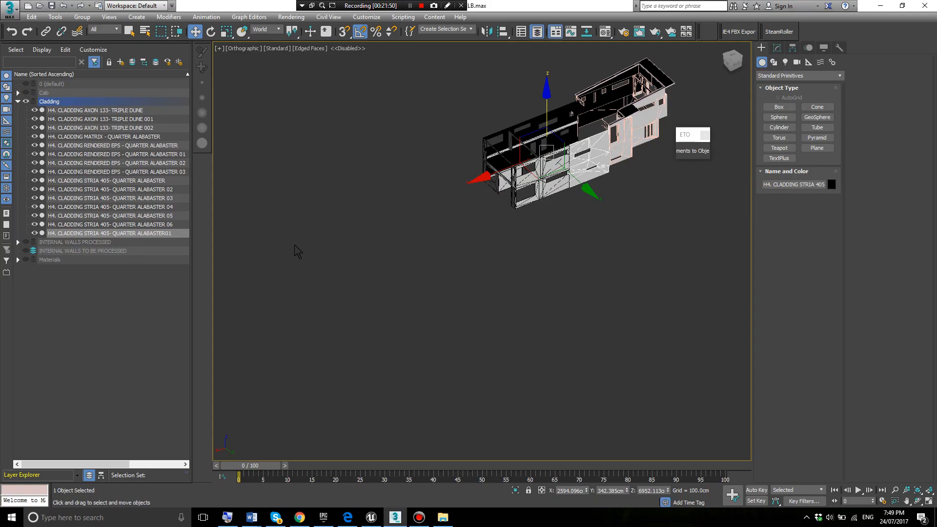
- Hide and collapse the Cladding layer, and expand and show the Materials layer
{"action": "middle_click_drag", "start_coordinate": [488, 198], "coordinate": [376, 290]}
{"action": "left_click", "coordinate": [371, 204]}
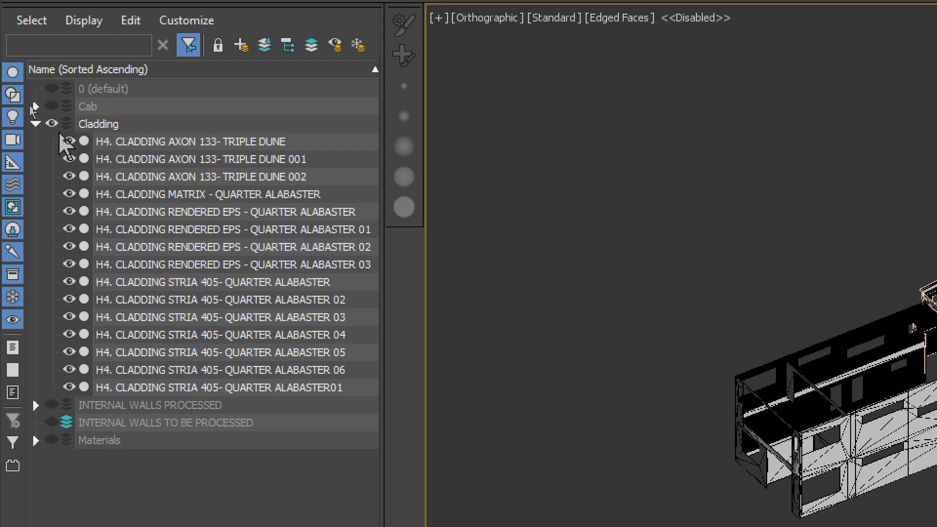
{"action": "left_click", "coordinate": [51, 124]}
{"action": "left_click", "coordinate": [36, 124]}
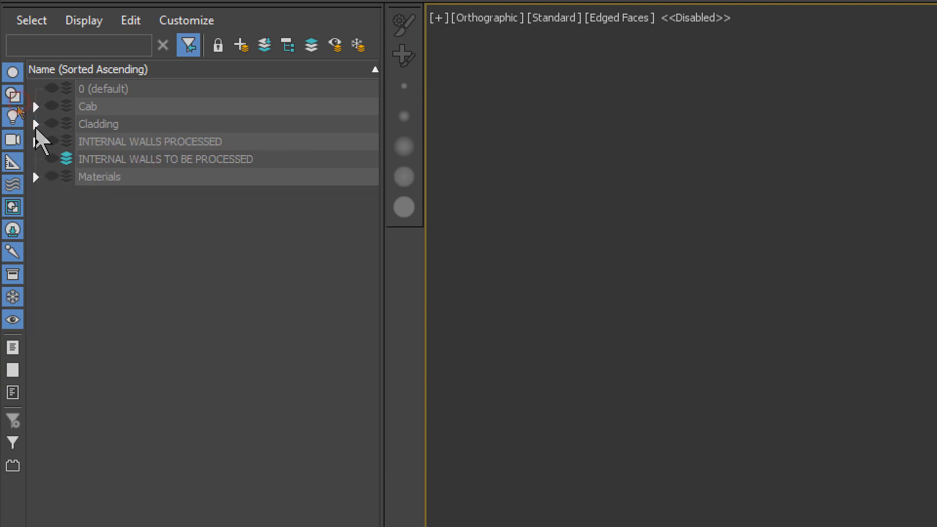
{"action": "left_click", "coordinate": [36, 177]}
{"action": "left_click", "coordinate": [52, 176]}
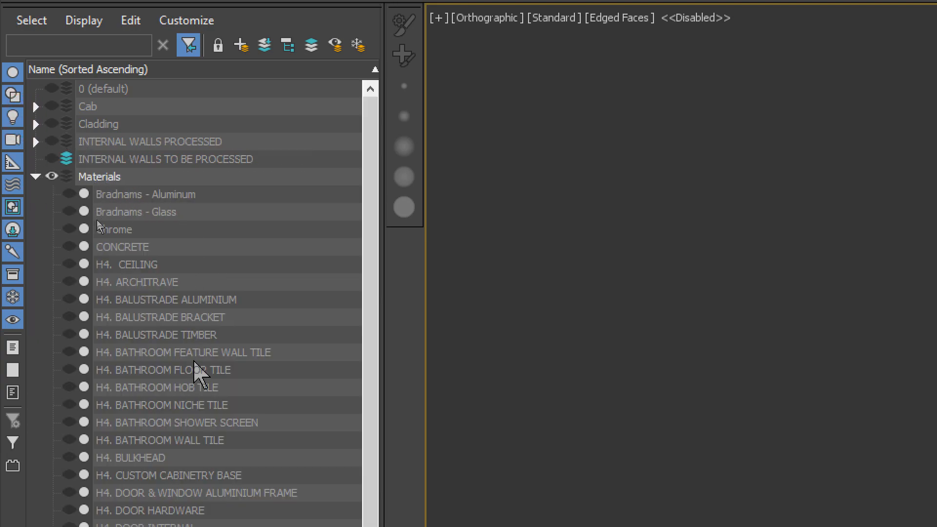
- Select H4. DOOR HARDWARE and H4. DOOR INTERNAL in the Materials layer and unhide both
{"action": "left_click", "coordinate": [178, 405]}
{"action": "scroll", "coordinate": [178, 406], "scroll_direction": "down", "scroll_amount": 5}
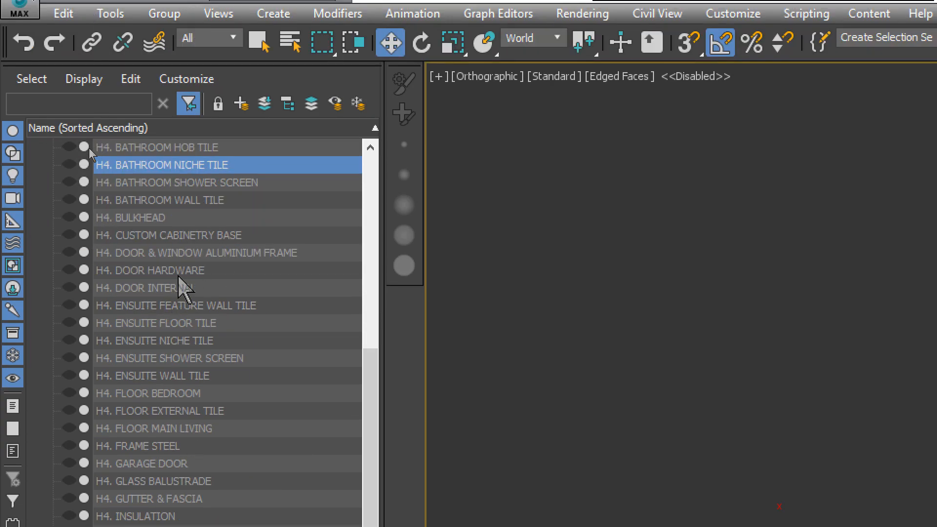
{"action": "left_click", "coordinate": [178, 273]}
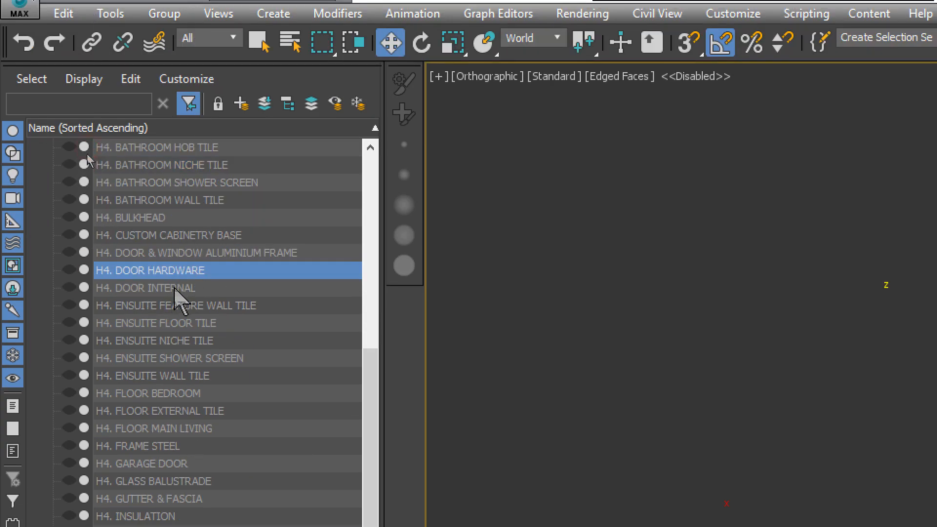
{"action": "left_click", "coordinate": [179, 289], "text": "ctrl"}
{"action": "left_click", "coordinate": [70, 287]}
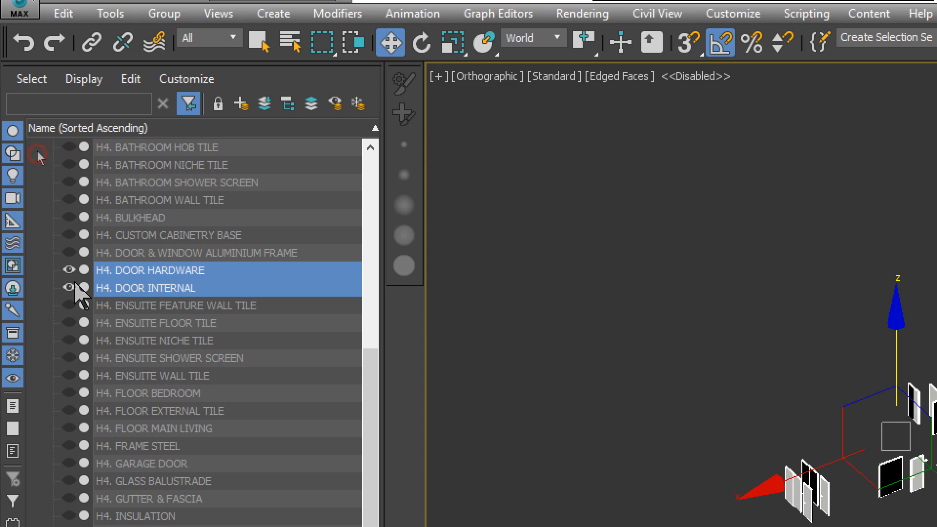
- Check the door and window frame, cabinetry base, door hardware and internal door entries one by one, and clear the selection
{"action": "left_click", "coordinate": [174, 252]}
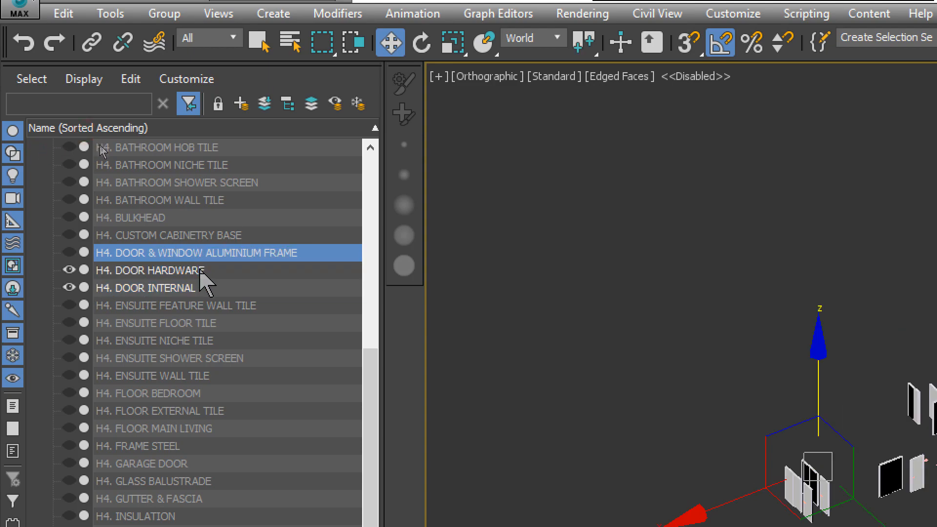
{"action": "left_click", "coordinate": [181, 236]}
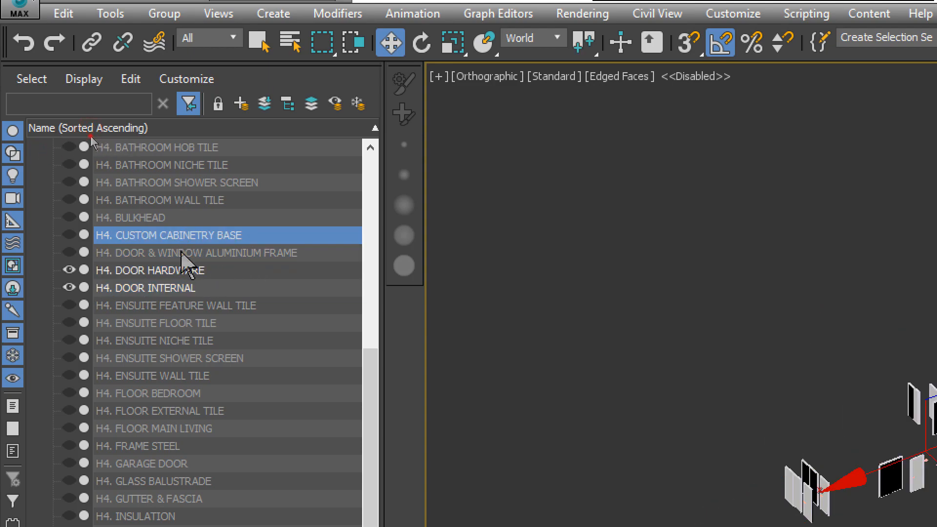
{"action": "left_click", "coordinate": [188, 270]}
{"action": "left_click", "coordinate": [222, 288]}
{"action": "left_click", "coordinate": [754, 475]}
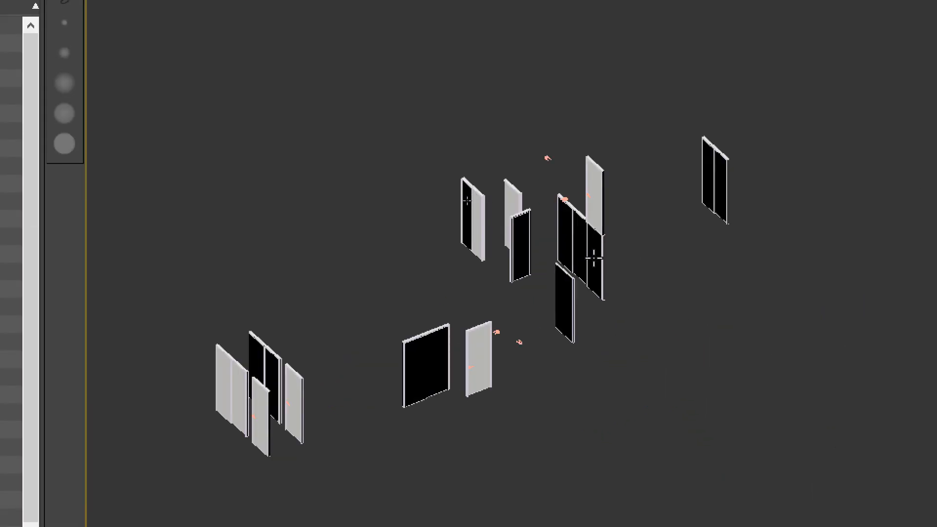
- Select the internal doors object in the viewport and view it from the opposite side
{"action": "left_click", "coordinate": [594, 260]}
{"action": "left_click", "coordinate": [652, 244]}
{"action": "left_click", "coordinate": [587, 233]}
{"action": "middle_click_drag", "start_coordinate": [612, 236], "coordinate": [452, 256], "text": "alt"}
{"action": "scroll", "coordinate": [520, 278], "scroll_direction": "up", "scroll_amount": 4}
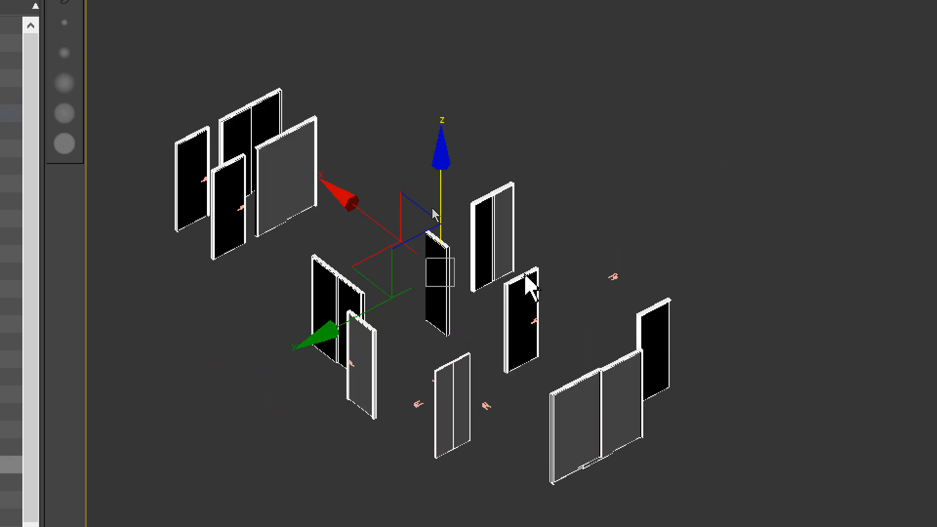
- Select the door hardware object in the viewport and inspect one of its handle sets up close
{"action": "scroll", "coordinate": [669, 280], "scroll_direction": "up", "scroll_amount": 5}
{"action": "left_click", "coordinate": [657, 261]}
{"action": "left_click", "coordinate": [613, 271]}
{"action": "scroll", "coordinate": [633, 270], "scroll_direction": "down", "scroll_amount": 5}
{"action": "middle_click_drag", "start_coordinate": [668, 276], "coordinate": [698, 166], "text": "alt"}
{"action": "scroll", "coordinate": [699, 166], "scroll_direction": "up", "scroll_amount": 3}
{"action": "key", "text": "alt+q"}
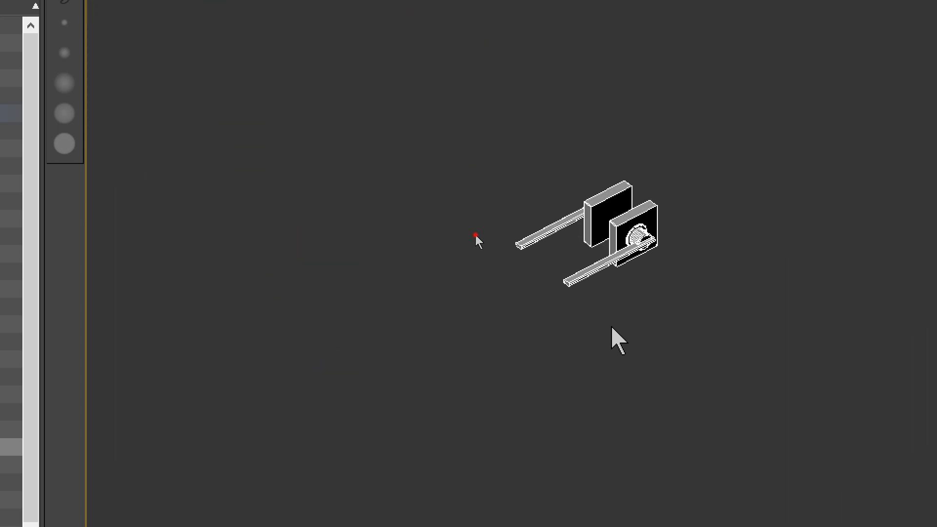
- Examine the internal doors and the handles around them from several angles to tell which handles have no door
{"action": "scroll", "coordinate": [491, 182], "scroll_direction": "down", "scroll_amount": 3}
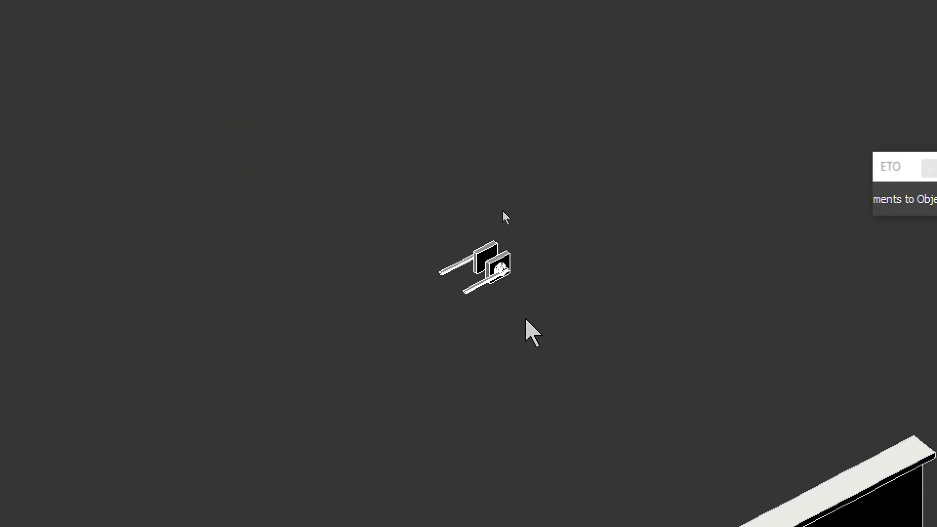
{"action": "scroll", "coordinate": [683, 153], "scroll_direction": "down", "scroll_amount": 5}
{"action": "scroll", "coordinate": [350, 367], "scroll_direction": "up", "scroll_amount": 3}
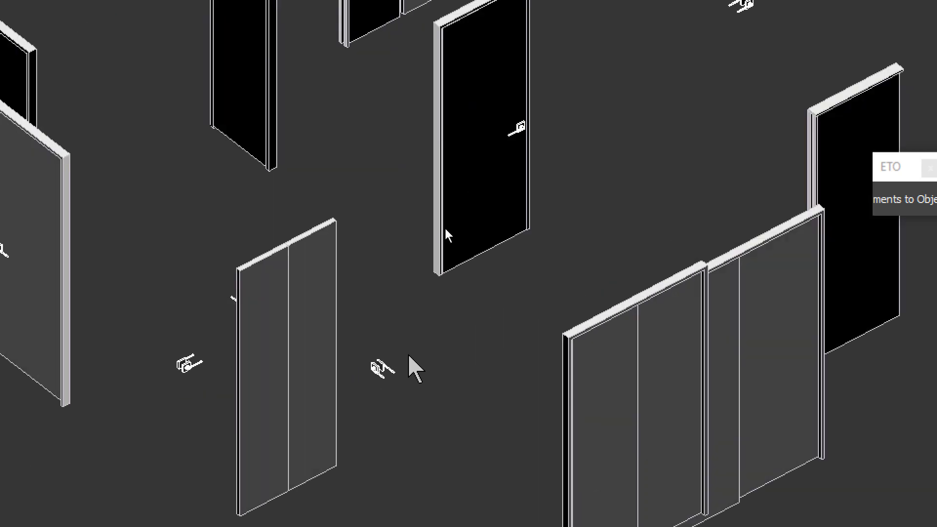
{"action": "scroll", "coordinate": [408, 239], "scroll_direction": "down", "scroll_amount": 6}
{"action": "middle_click_drag", "start_coordinate": [401, 212], "coordinate": [418, 150], "text": "alt"}
{"action": "scroll", "coordinate": [532, 41], "scroll_direction": "up", "scroll_amount": 3}
{"action": "middle_click_drag", "start_coordinate": [382, 444], "coordinate": [785, 526]}
{"action": "scroll", "coordinate": [766, 452], "scroll_direction": "up", "scroll_amount": 2}
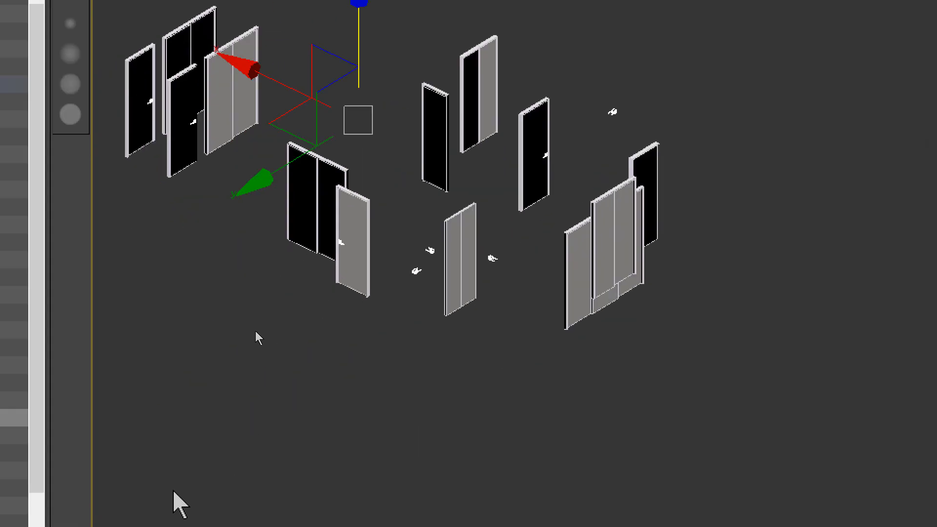
{"action": "scroll", "coordinate": [711, 251], "scroll_direction": "down", "scroll_amount": 4}
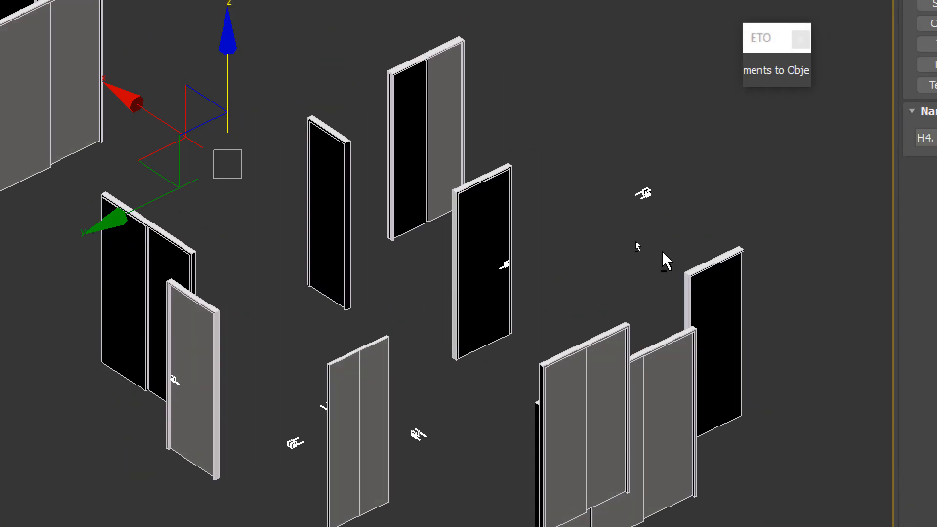
{"action": "scroll", "coordinate": [627, 230], "scroll_direction": "up", "scroll_amount": 2}
{"action": "scroll", "coordinate": [629, 283], "scroll_direction": "up", "scroll_amount": 5}
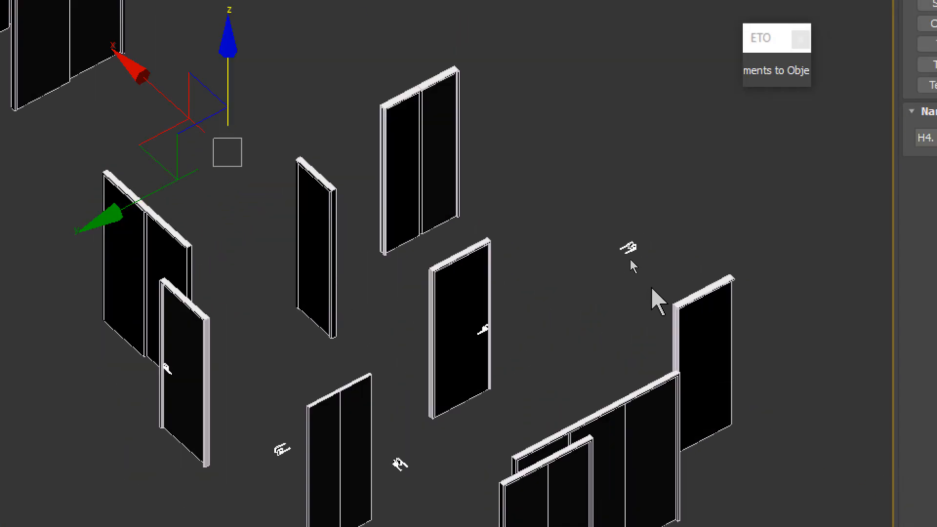
{"action": "left_click", "coordinate": [633, 230]}
{"action": "scroll", "coordinate": [619, 232], "scroll_direction": "down", "scroll_amount": 3}
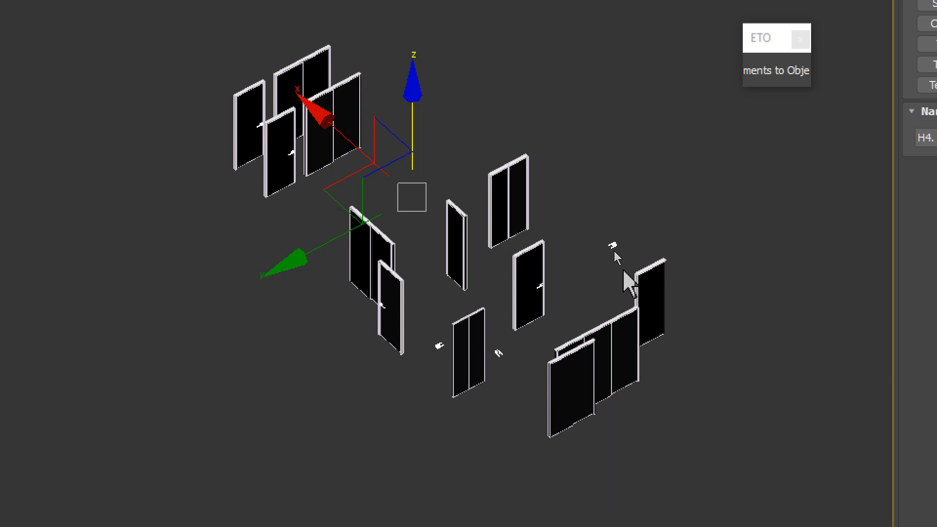
{"action": "middle_click_drag", "start_coordinate": [614, 251], "coordinate": [589, 239]}
{"action": "scroll", "coordinate": [590, 235], "scroll_direction": "up", "scroll_amount": 2}
{"action": "scroll", "coordinate": [596, 243], "scroll_direction": "down", "scroll_amount": 1}
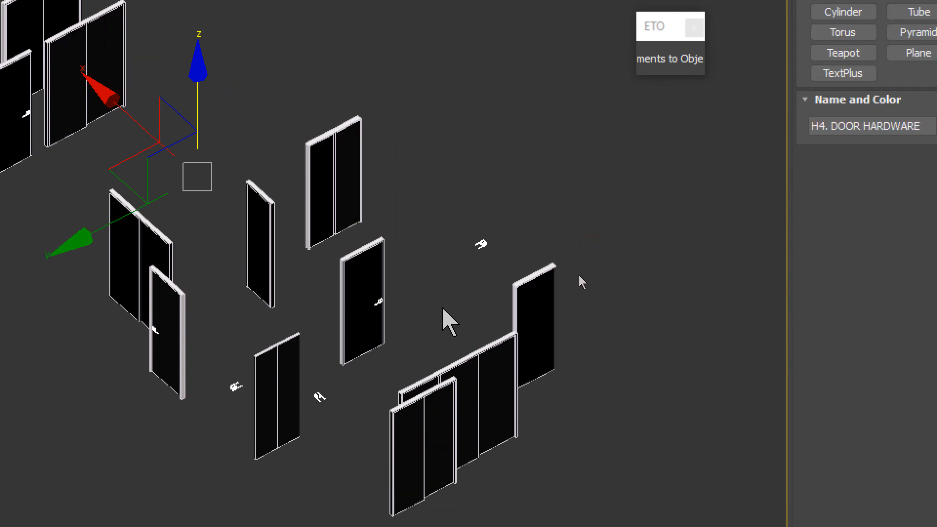
- Select the internal doors object and inspect the single door and loose handle set up close
{"action": "left_click", "coordinate": [444, 306]}
{"action": "left_click", "coordinate": [481, 247]}
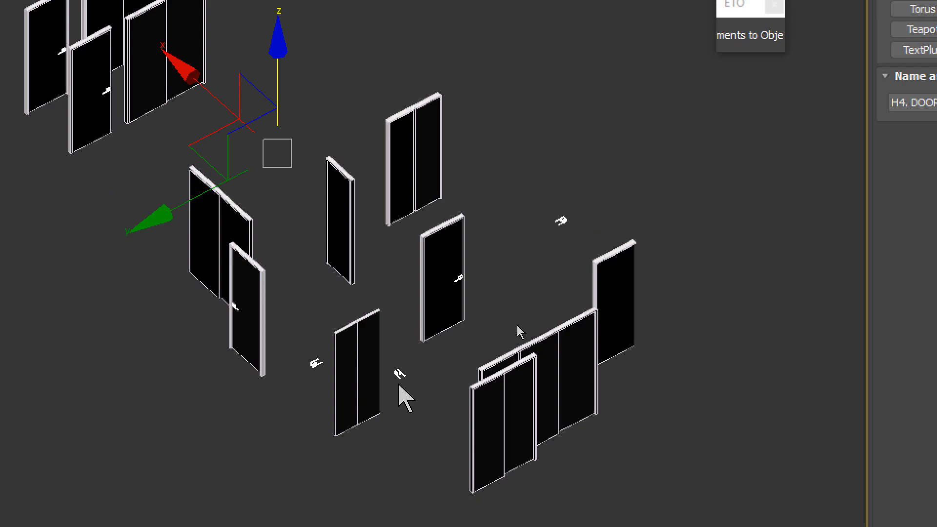
{"action": "left_click", "coordinate": [458, 259]}
{"action": "scroll", "coordinate": [503, 276], "scroll_direction": "up", "scroll_amount": 5}
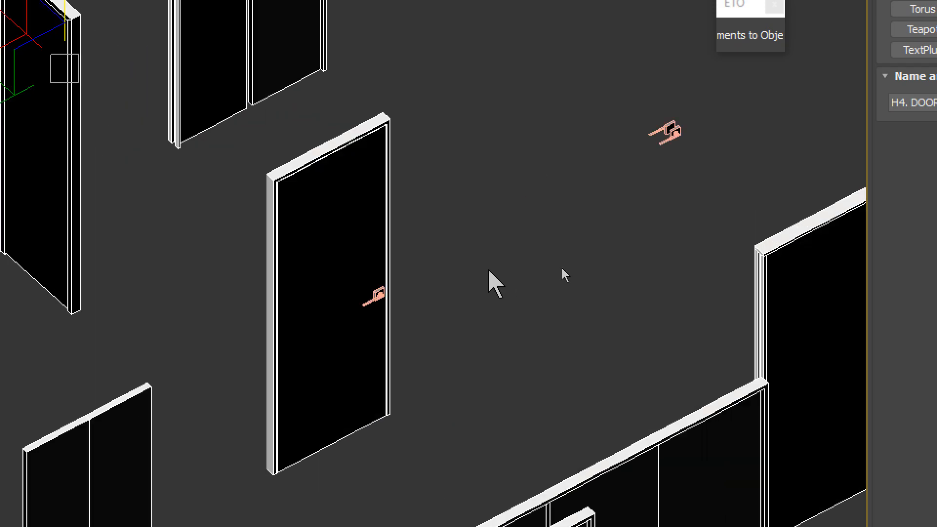
{"action": "left_click", "coordinate": [561, 267]}
{"action": "left_click", "coordinate": [379, 293]}
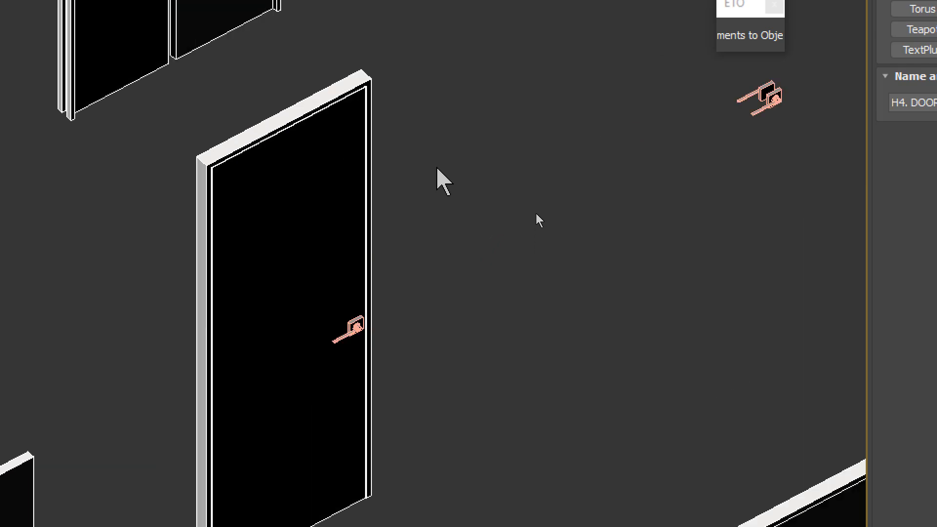
{"action": "key", "text": "super+p"}
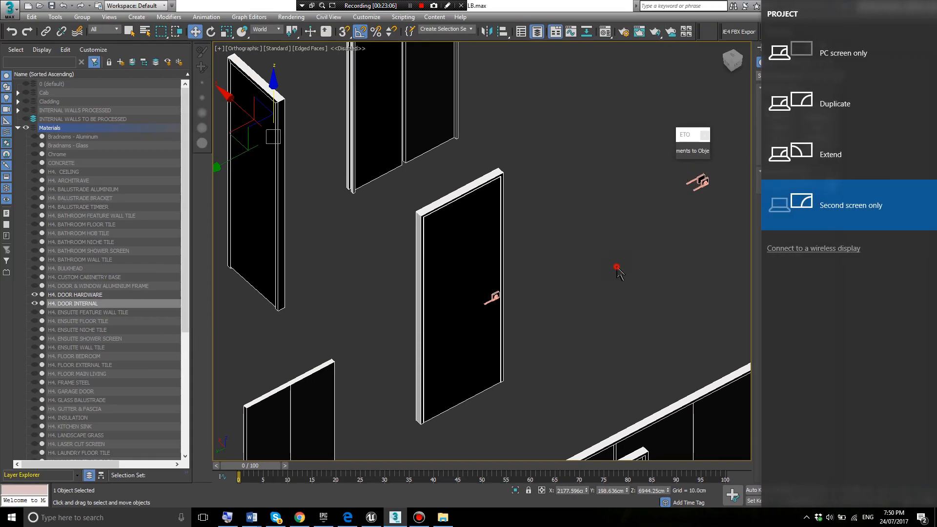
{"action": "left_click", "coordinate": [628, 251]}
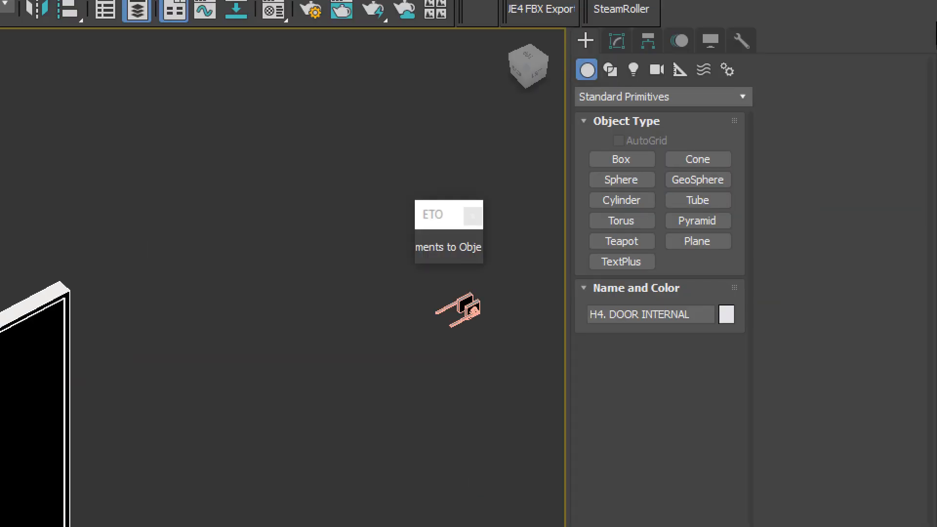
- Edit the internal doors mesh at element level and select the swinging door leaf with a handle
{"action": "left_click", "coordinate": [616, 41]}
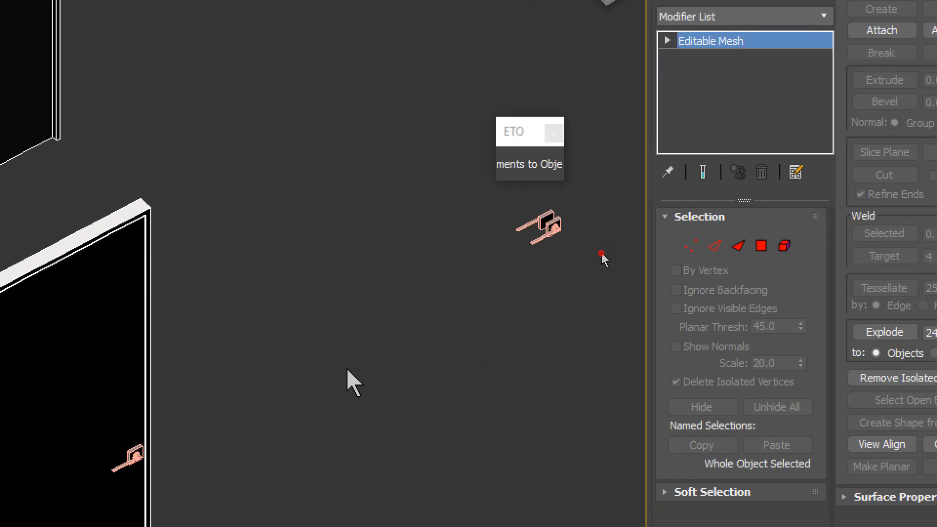
{"action": "left_click", "coordinate": [352, 383]}
{"action": "left_click", "coordinate": [116, 314]}
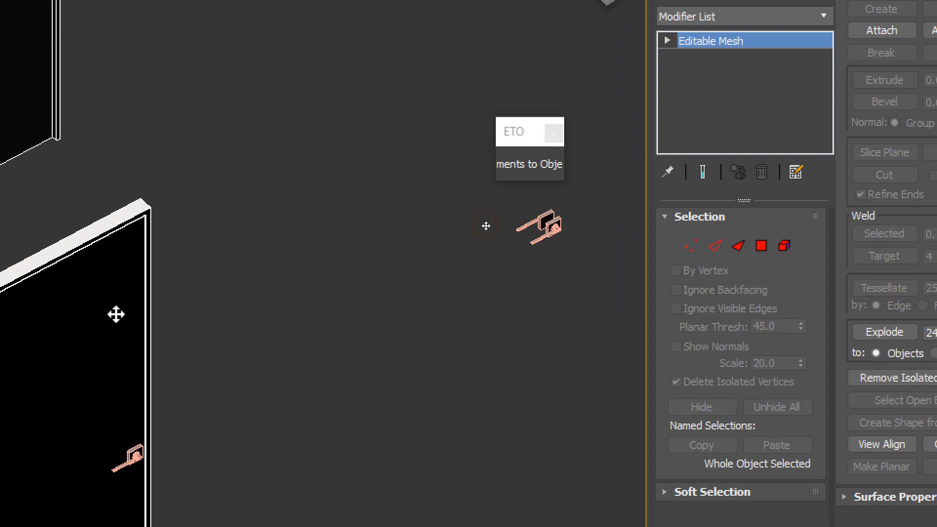
{"action": "left_click", "coordinate": [655, 33]}
{"action": "left_click", "coordinate": [686, 34]}
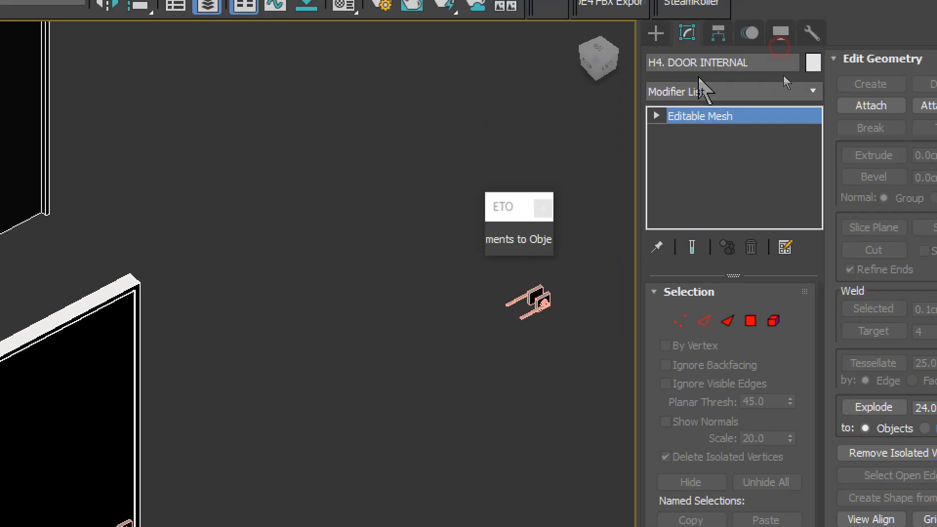
{"action": "left_click", "coordinate": [775, 323]}
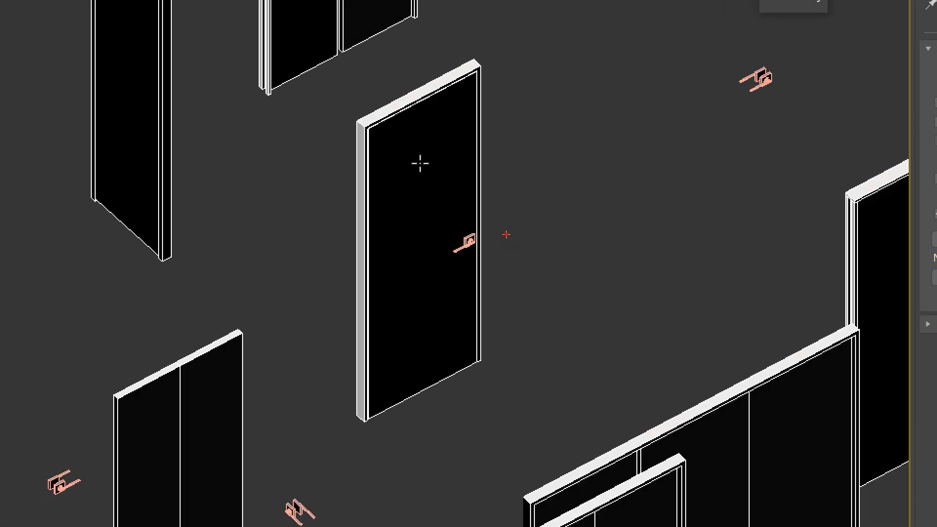
{"action": "left_click", "coordinate": [420, 163]}
- Look around all the internal doors from several sides to find the other swinging doors with handles
{"action": "scroll", "coordinate": [455, 134], "scroll_direction": "down", "scroll_amount": 3}
{"action": "scroll", "coordinate": [394, 237], "scroll_direction": "up", "scroll_amount": 1}
{"action": "scroll", "coordinate": [468, 140], "scroll_direction": "down", "scroll_amount": 1}
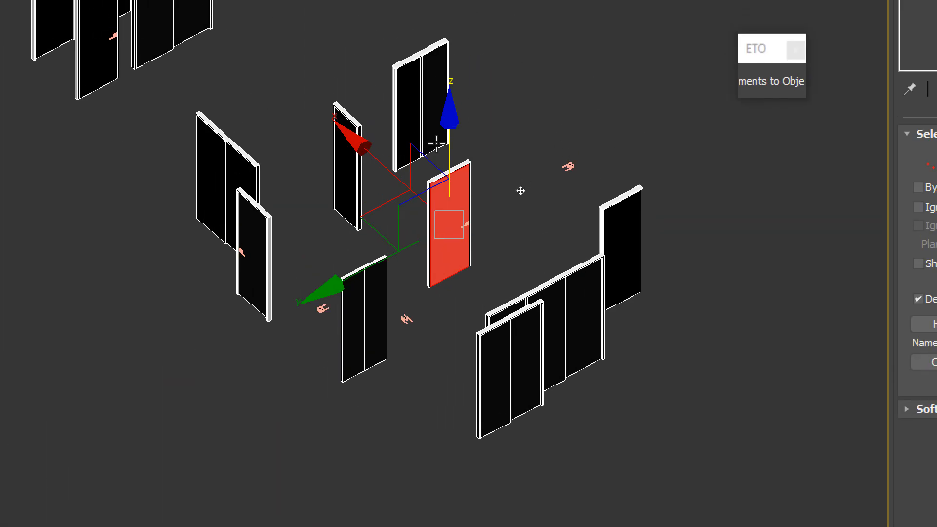
{"action": "scroll", "coordinate": [424, 181], "scroll_direction": "down", "scroll_amount": 1}
{"action": "middle_click_drag", "start_coordinate": [426, 182], "coordinate": [318, 167], "text": "alt"}
{"action": "scroll", "coordinate": [534, 200], "scroll_direction": "up", "scroll_amount": 2}
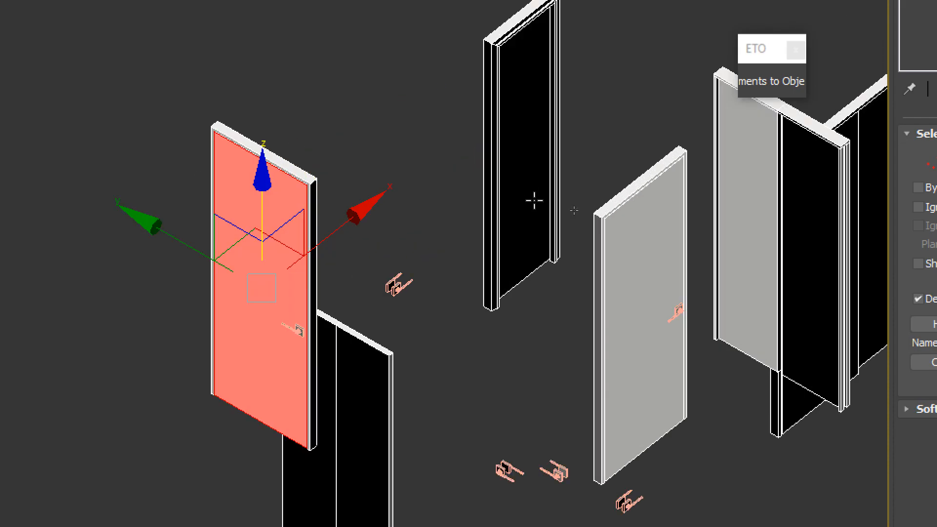
{"action": "scroll", "coordinate": [534, 200], "scroll_direction": "down", "scroll_amount": 5}
{"action": "middle_click_drag", "start_coordinate": [575, 197], "coordinate": [497, 93], "text": "alt"}
{"action": "mouse_move", "coordinate": [573, 211]}
{"action": "middle_mouse_down", "text": "alt"}
{"action": "mouse_move", "coordinate": [525, 226]}
{"action": "mouse_move", "coordinate": [564, 255]}
{"action": "mouse_move", "coordinate": [420, 242]}
{"action": "mouse_move", "coordinate": [464, 260]}
{"action": "mouse_move", "coordinate": [416, 246]}
{"action": "mouse_move", "coordinate": [583, 327]}
{"action": "mouse_move", "coordinate": [530, 308]}
{"action": "mouse_move", "coordinate": [541, 372]}
{"action": "mouse_move", "coordinate": [533, 309]}
{"action": "mouse_move", "coordinate": [502, 268]}
{"action": "mouse_move", "coordinate": [569, 275]}
{"action": "mouse_move", "coordinate": [544, 268]}
{"action": "mouse_move", "coordinate": [579, 266]}
{"action": "mouse_move", "coordinate": [571, 293]}
{"action": "mouse_move", "coordinate": [583, 326]}
{"action": "mouse_move", "coordinate": [666, 390]}
{"action": "mouse_move", "coordinate": [580, 372]}
{"action": "mouse_move", "coordinate": [561, 317]}
{"action": "mouse_move", "coordinate": [585, 354]}
{"action": "mouse_move", "coordinate": [539, 320]}
{"action": "mouse_move", "coordinate": [602, 292]}
{"action": "mouse_move", "coordinate": [615, 307]}
{"action": "mouse_move", "coordinate": [584, 247]}
{"action": "mouse_move", "coordinate": [534, 267]}
{"action": "mouse_move", "coordinate": [575, 272]}
{"action": "mouse_move", "coordinate": [567, 219]}
{"action": "middle_mouse_up", "text": "alt"}
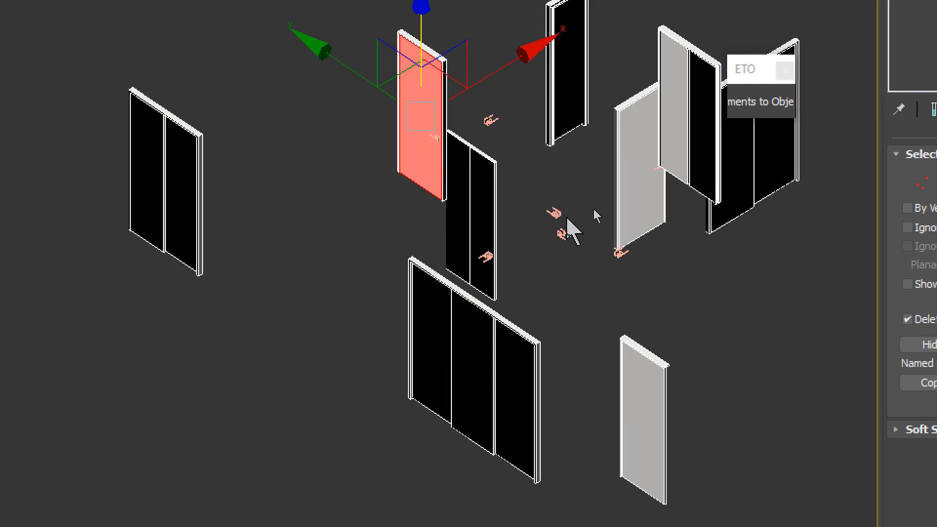
{"action": "scroll", "coordinate": [622, 183], "scroll_direction": "down", "scroll_amount": 3}
{"action": "middle_click_drag", "start_coordinate": [673, 220], "coordinate": [675, 189], "text": "alt"}
{"action": "middle_click_drag", "start_coordinate": [815, 157], "coordinate": [453, 269]}
{"action": "scroll", "coordinate": [524, 274], "scroll_direction": "up", "scroll_amount": 3}
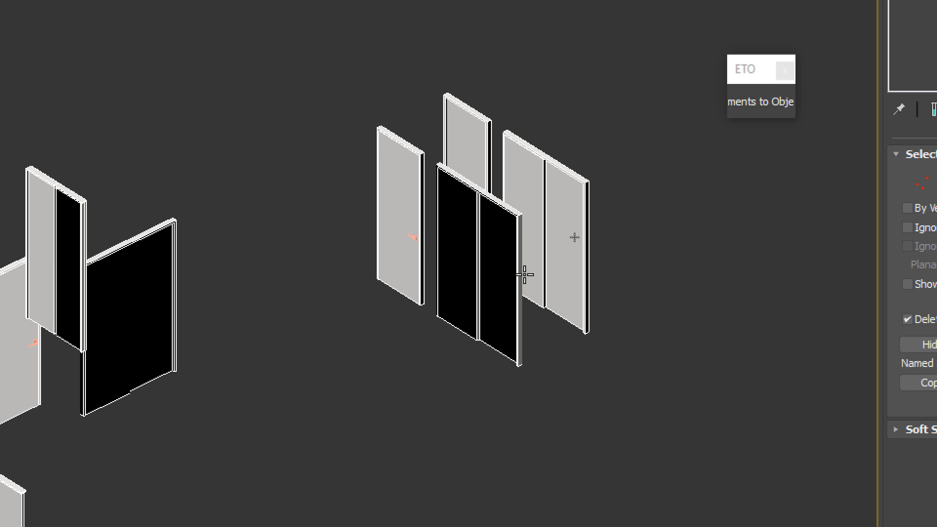
{"action": "scroll", "coordinate": [495, 168], "scroll_direction": "down", "scroll_amount": 5}
{"action": "middle_click_drag", "start_coordinate": [564, 201], "coordinate": [665, 201], "text": "alt"}
{"action": "middle_click_drag", "start_coordinate": [297, 287], "coordinate": [807, 253]}
{"action": "scroll", "coordinate": [717, 270], "scroll_direction": "down", "scroll_amount": 2}
{"action": "middle_click_drag", "start_coordinate": [395, 310], "coordinate": [597, 332], "text": "alt"}
{"action": "middle_click_drag", "start_coordinate": [598, 332], "coordinate": [502, 239]}
{"action": "scroll", "coordinate": [488, 224], "scroll_direction": "up", "scroll_amount": 8}
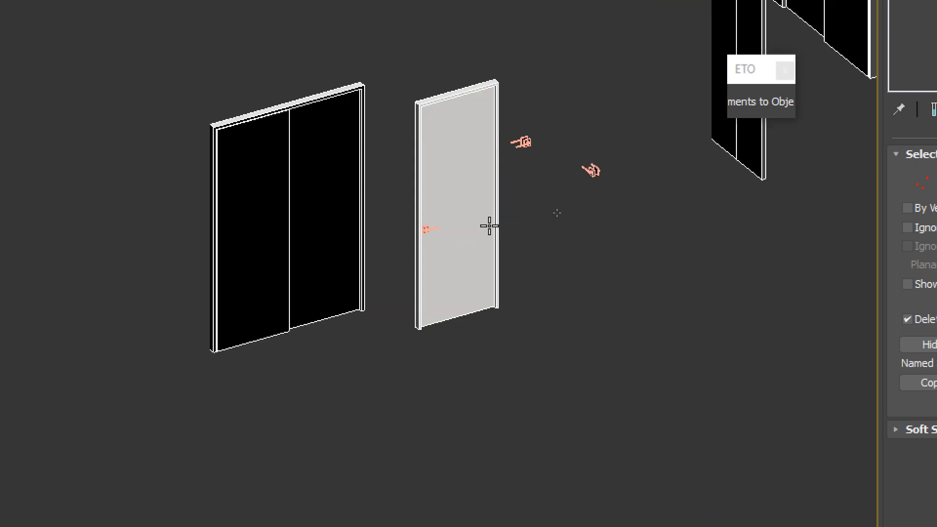
- Add the swinging door leaf beside the double sliding door and the two parallel swinging leaves to the element selection
{"action": "left_click", "coordinate": [413, 208]}
{"action": "scroll", "coordinate": [365, 219], "scroll_direction": "down", "scroll_amount": 8}
{"action": "middle_click_drag", "start_coordinate": [376, 267], "coordinate": [618, 228]}
{"action": "scroll", "coordinate": [349, 261], "scroll_direction": "up", "scroll_amount": 8}
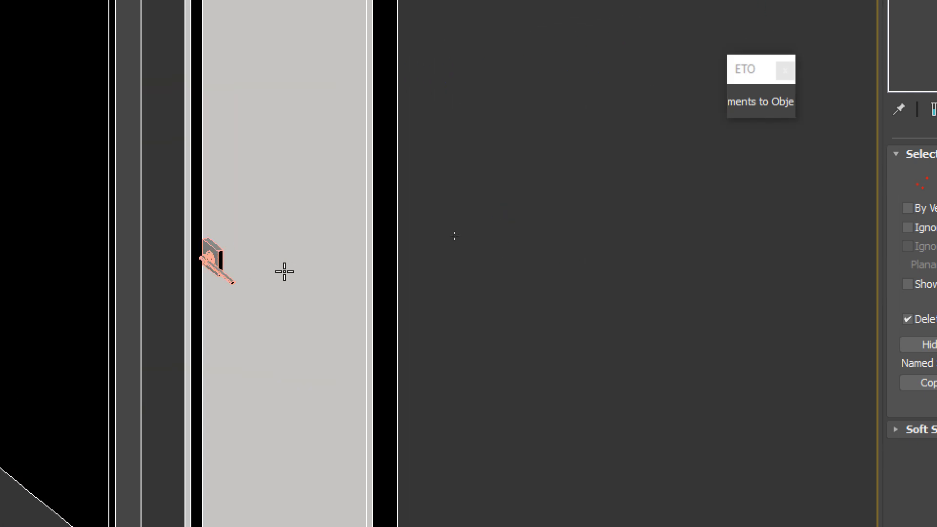
{"action": "left_click", "coordinate": [307, 197]}
{"action": "scroll", "coordinate": [308, 207], "scroll_direction": "down", "scroll_amount": 6}
{"action": "left_click", "coordinate": [188, 199], "text": "ctrl"}
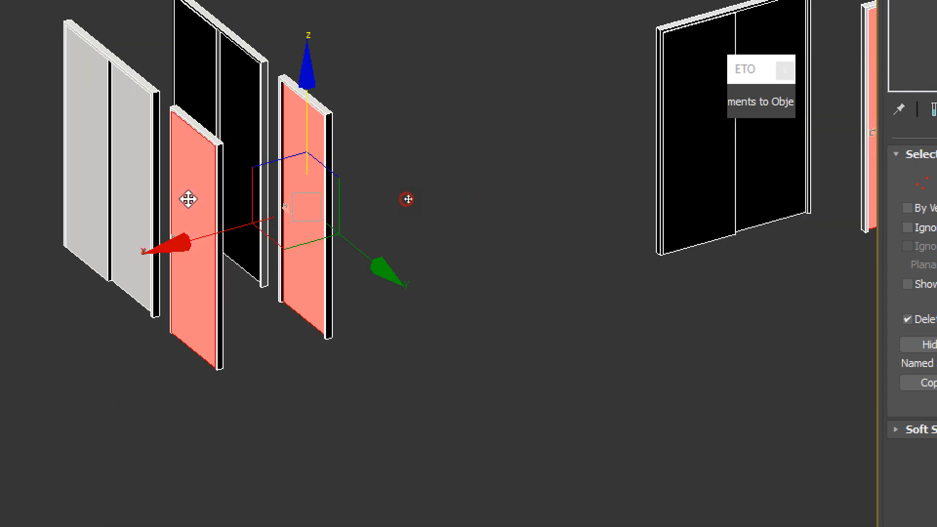
- Examine the two parallel swinging doors and the sliding doors behind them for handles and missed leaves
{"action": "scroll", "coordinate": [308, 159], "scroll_direction": "down", "scroll_amount": 6}
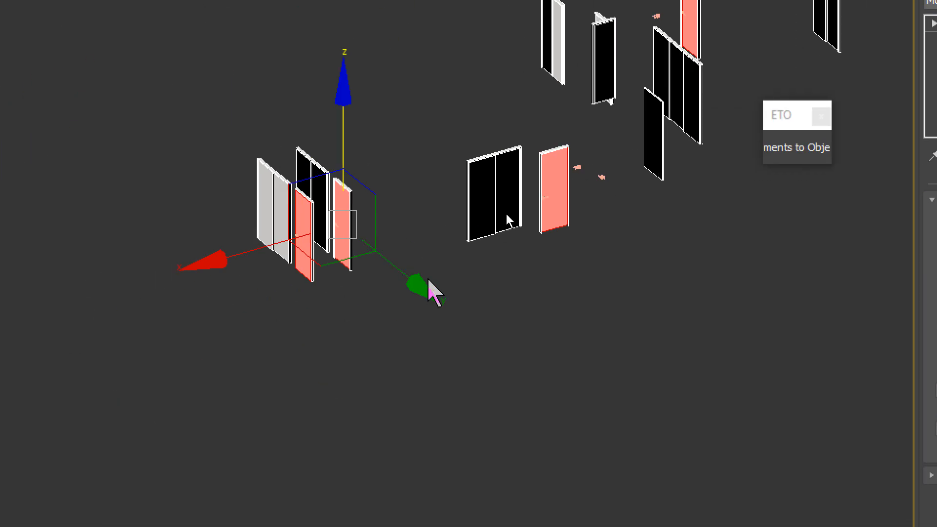
{"action": "scroll", "coordinate": [94, 248], "scroll_direction": "up", "scroll_amount": 3}
{"action": "middle_click_drag", "start_coordinate": [189, 234], "coordinate": [111, 227], "text": "alt"}
{"action": "middle_click_drag", "start_coordinate": [326, 230], "coordinate": [294, 226], "text": "alt"}
{"action": "scroll", "coordinate": [391, 100], "scroll_direction": "up", "scroll_amount": 3}
{"action": "scroll", "coordinate": [398, 167], "scroll_direction": "down", "scroll_amount": 3}
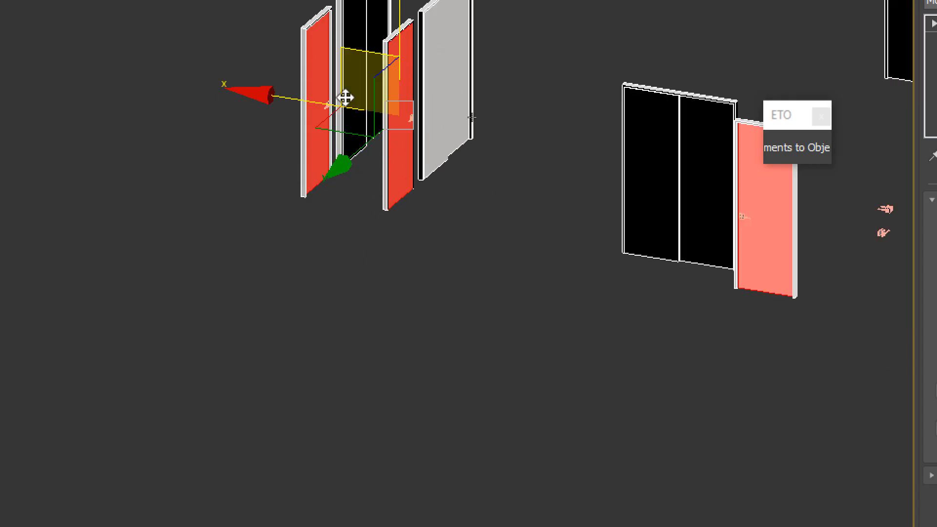
{"action": "left_click", "coordinate": [323, 120]}
{"action": "middle_click_drag", "start_coordinate": [609, 231], "coordinate": [488, 332]}
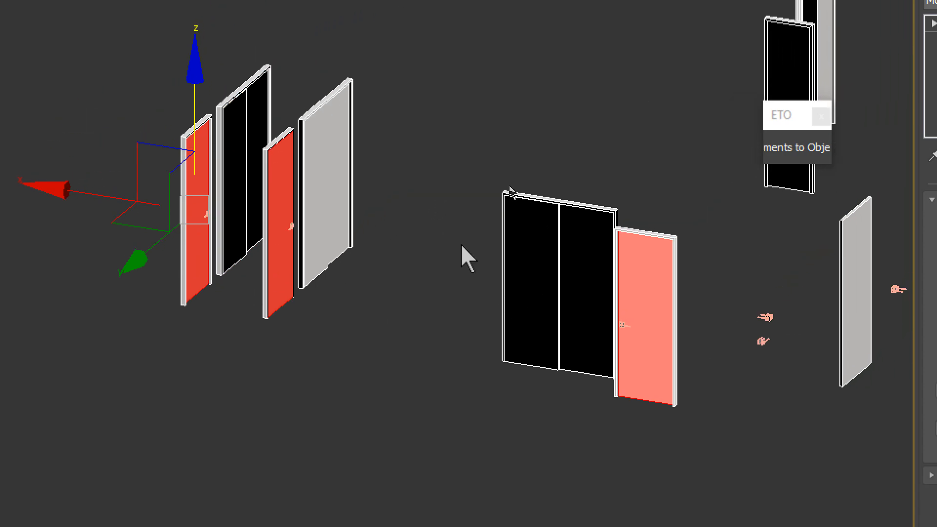
{"action": "scroll", "coordinate": [462, 255], "scroll_direction": "down", "scroll_amount": 5}
{"action": "scroll", "coordinate": [318, 90], "scroll_direction": "up", "scroll_amount": 4}
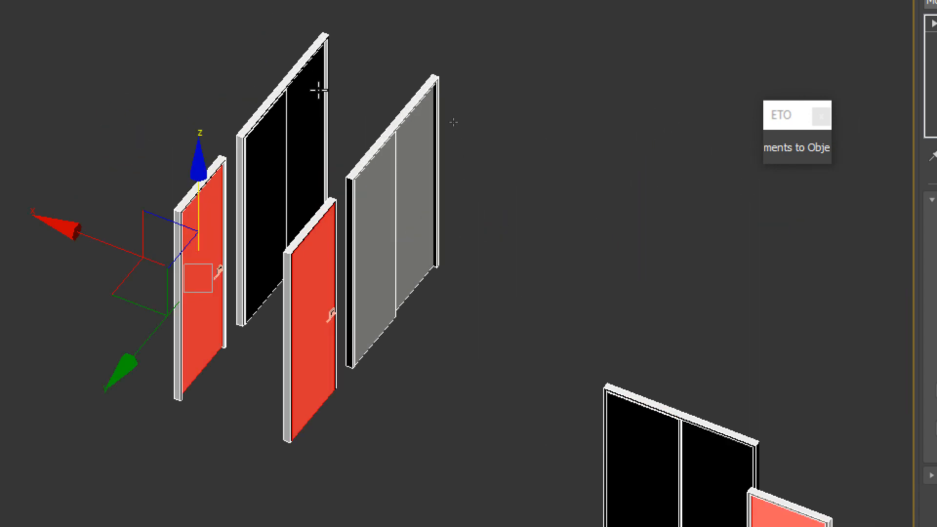
{"action": "scroll", "coordinate": [268, 186], "scroll_direction": "up", "scroll_amount": 3}
{"action": "scroll", "coordinate": [524, 381], "scroll_direction": "up", "scroll_amount": 3}
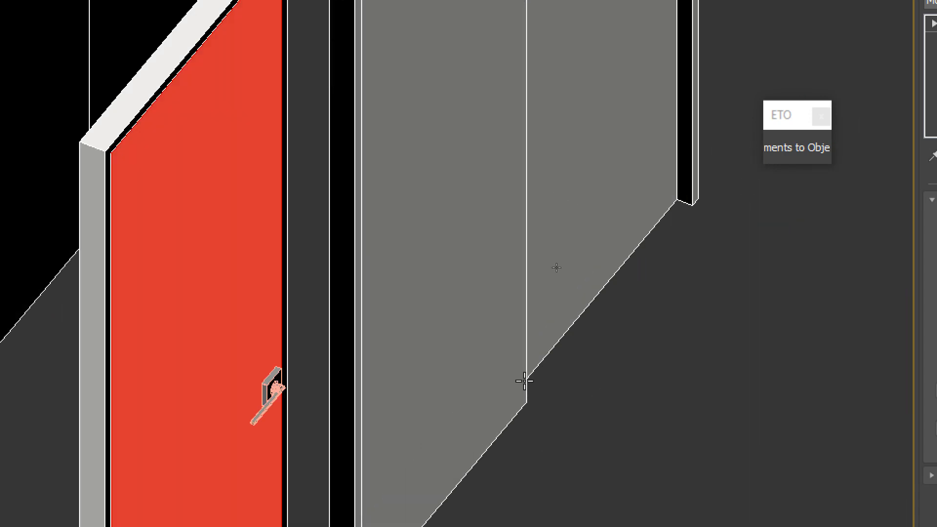
{"action": "scroll", "coordinate": [509, 387], "scroll_direction": "down", "scroll_amount": 7}
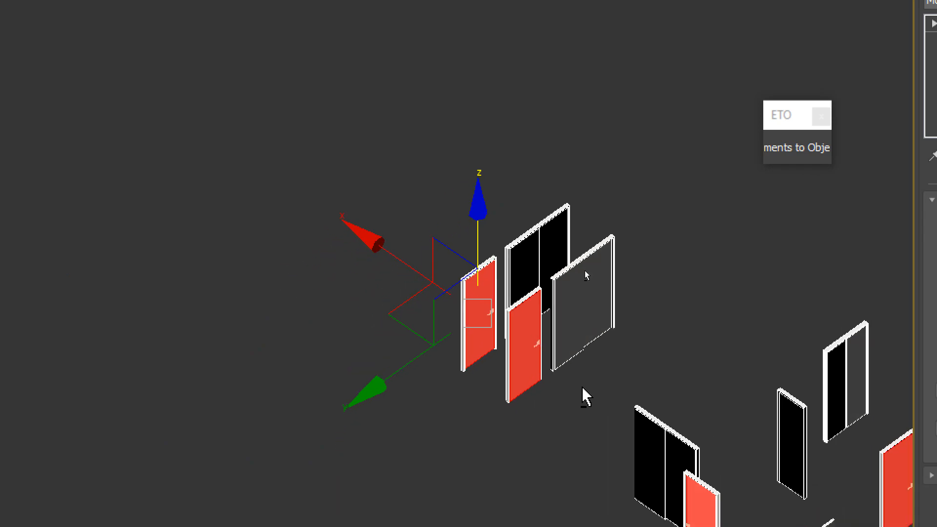
- Check across the remaining door groups that every leaf with a handle is included in the element selection
{"action": "middle_click_drag", "start_coordinate": [574, 357], "coordinate": [489, 271]}
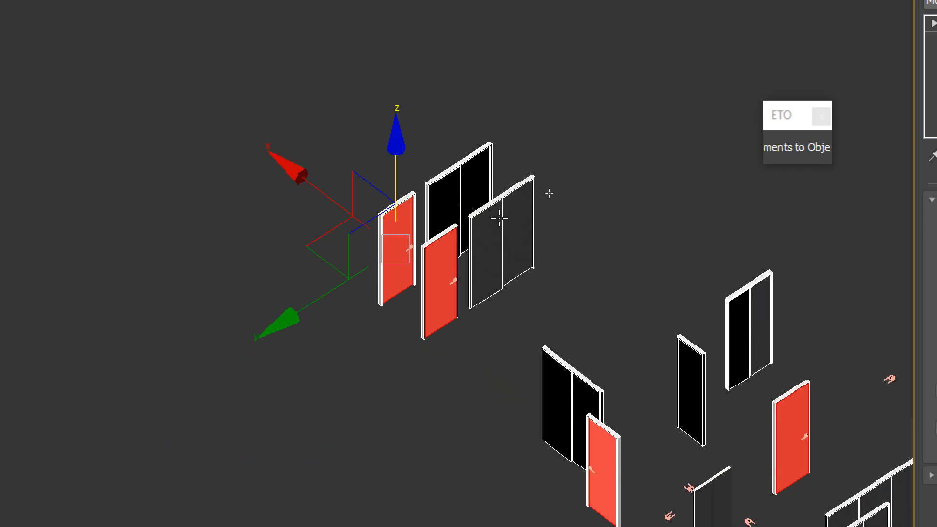
{"action": "middle_click_drag", "start_coordinate": [537, 273], "coordinate": [379, 198]}
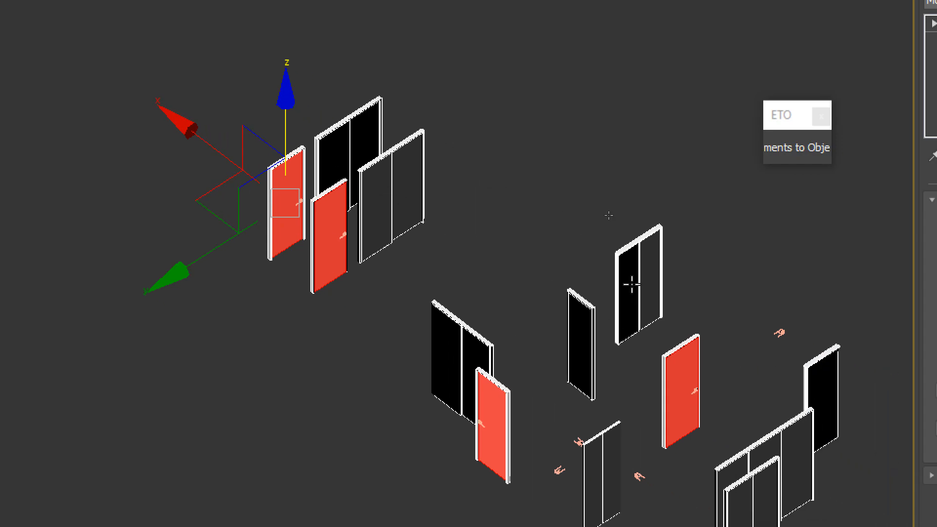
{"action": "middle_click_drag", "start_coordinate": [551, 375], "coordinate": [505, 251]}
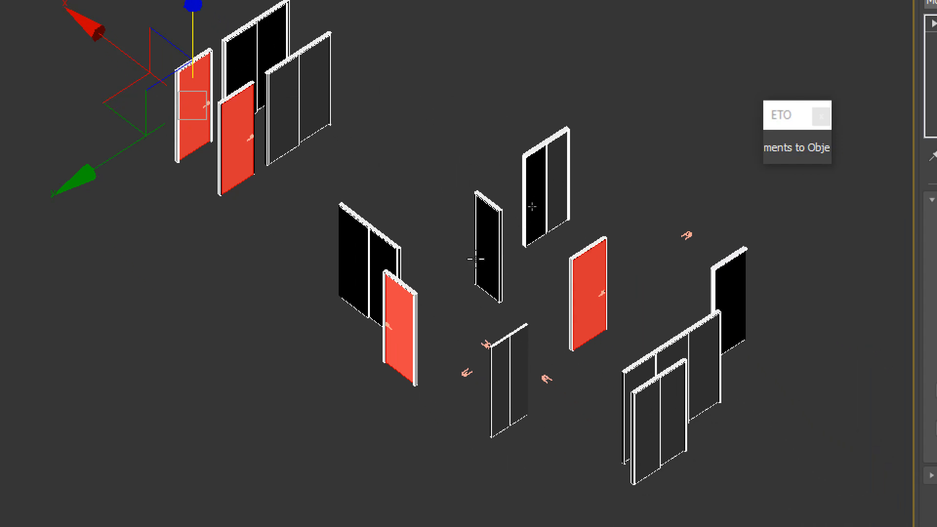
{"action": "middle_click_drag", "start_coordinate": [522, 394], "coordinate": [399, 307]}
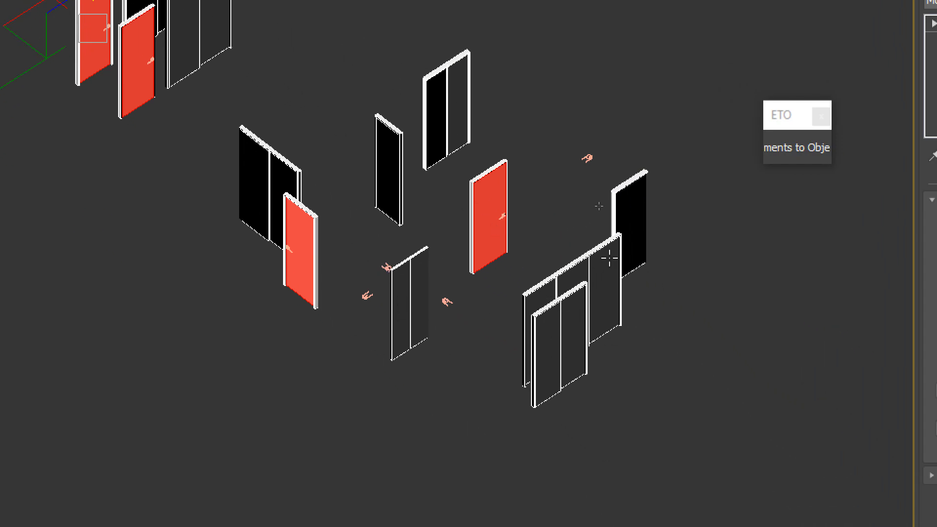
{"action": "scroll", "coordinate": [647, 186], "scroll_direction": "up", "scroll_amount": 6}
{"action": "scroll", "coordinate": [588, 238], "scroll_direction": "down", "scroll_amount": 10}
{"action": "left_click", "coordinate": [418, 245]}
{"action": "middle_click_drag", "start_coordinate": [416, 240], "coordinate": [616, 235], "text": "alt"}
{"action": "middle_click_drag", "start_coordinate": [450, 171], "coordinate": [486, 239]}
{"action": "scroll", "coordinate": [512, 140], "scroll_direction": "up", "scroll_amount": 2}
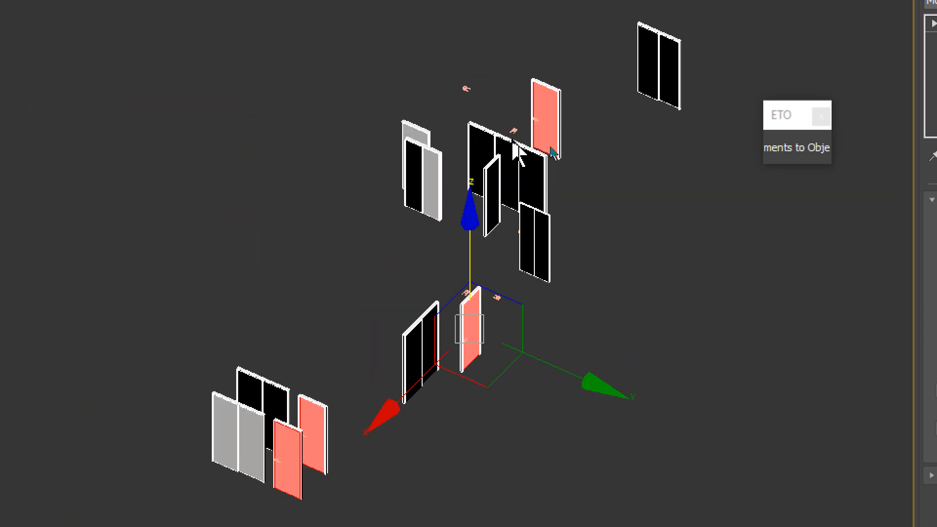
{"action": "left_click", "coordinate": [537, 125]}
{"action": "scroll", "coordinate": [524, 166], "scroll_direction": "up", "scroll_amount": 4}
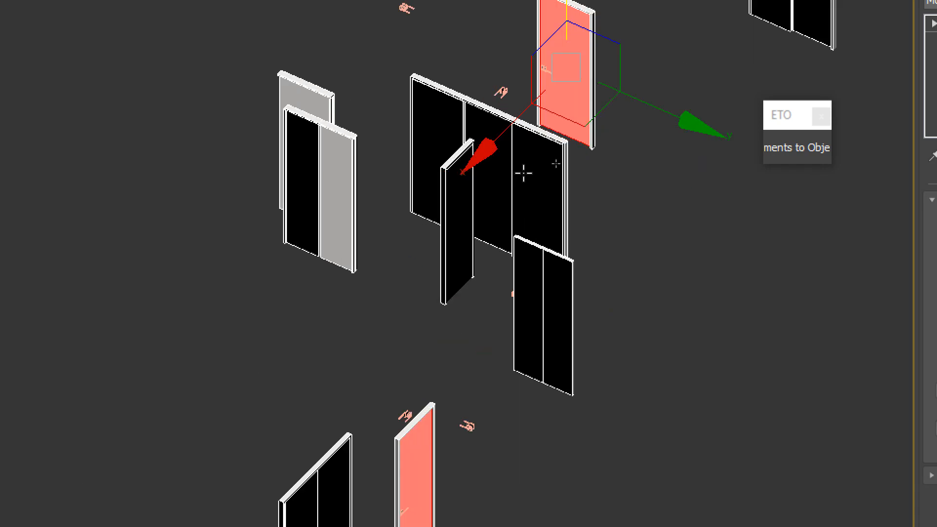
- Delete the selected swinging door leaves from the internal doors mesh, keeping their frames
{"action": "scroll", "coordinate": [456, 191], "scroll_direction": "down", "scroll_amount": 8}
{"action": "middle_click_drag", "start_coordinate": [521, 226], "coordinate": [431, 222], "text": "alt"}
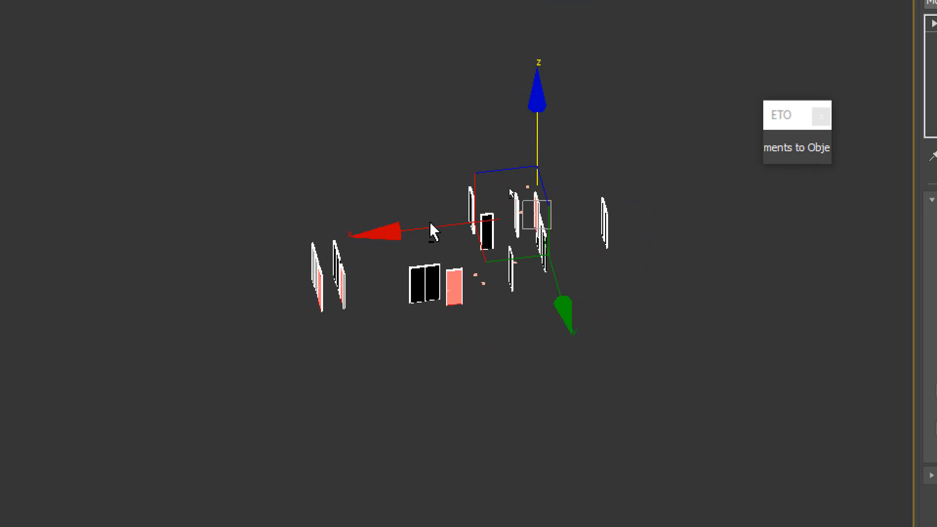
{"action": "scroll", "coordinate": [482, 234], "scroll_direction": "up", "scroll_amount": 6}
{"action": "scroll", "coordinate": [478, 268], "scroll_direction": "down", "scroll_amount": 6}
{"action": "middle_click_drag", "start_coordinate": [480, 271], "coordinate": [439, 310], "text": "alt"}
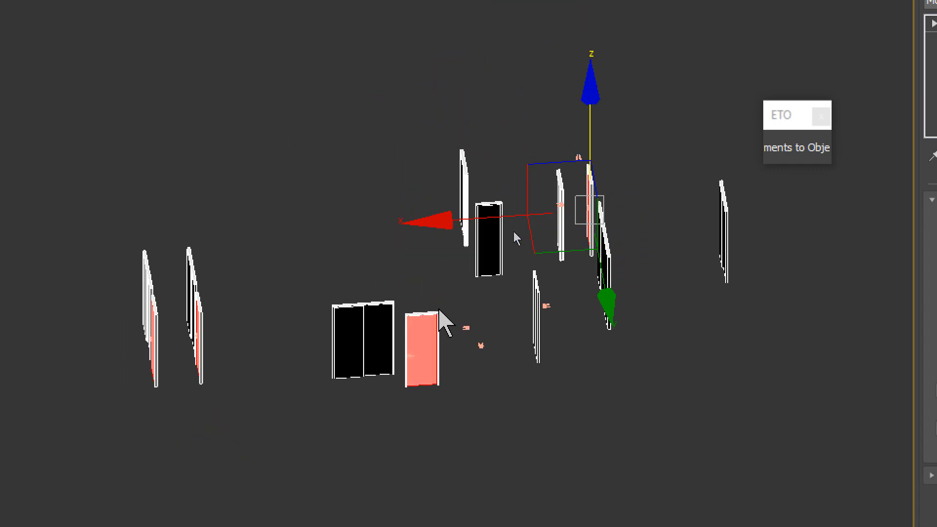
{"action": "left_click", "coordinate": [423, 285]}
{"action": "scroll", "coordinate": [414, 372], "scroll_direction": "up", "scroll_amount": 8}
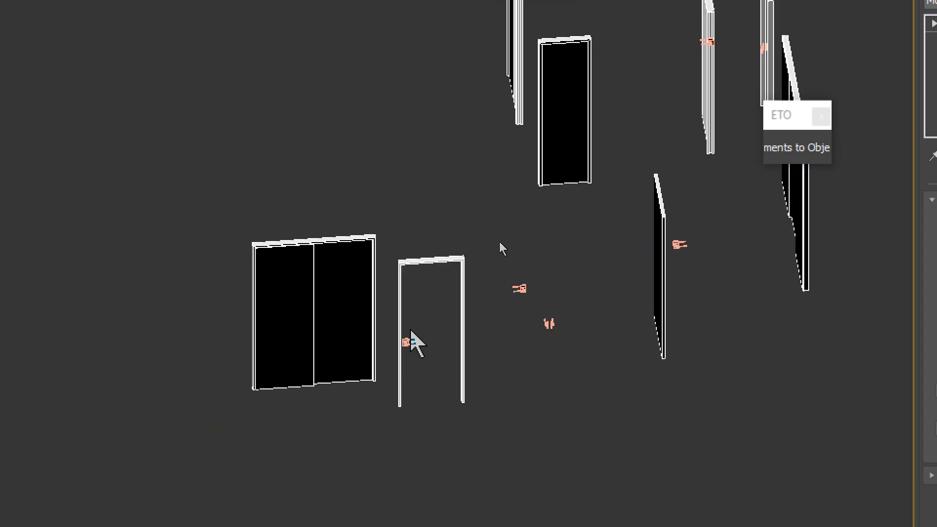
{"action": "scroll", "coordinate": [676, 237], "scroll_direction": "down", "scroll_amount": 2}
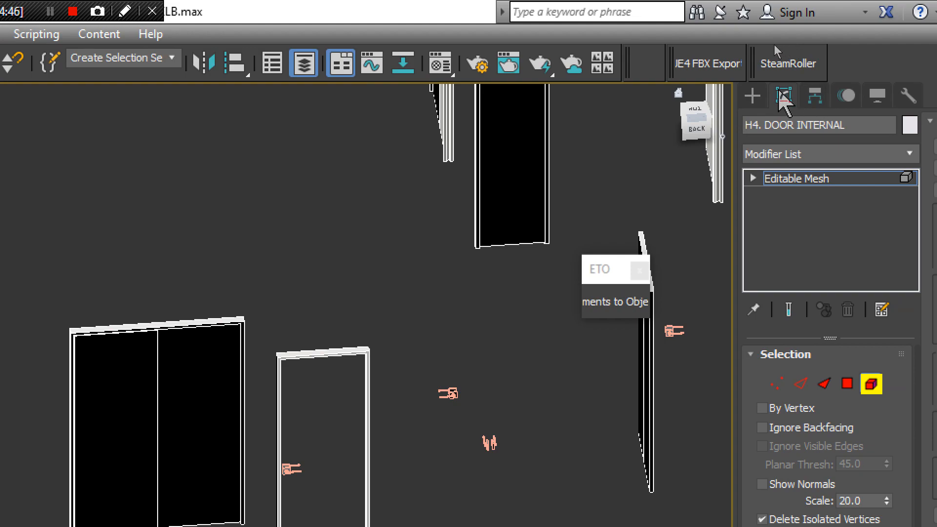
- Leave mesh editing, select the door hardware object, and switch back to the internal doors object to view the emptied frames
{"action": "left_click", "coordinate": [755, 94]}
{"action": "left_click", "coordinate": [418, 342]}
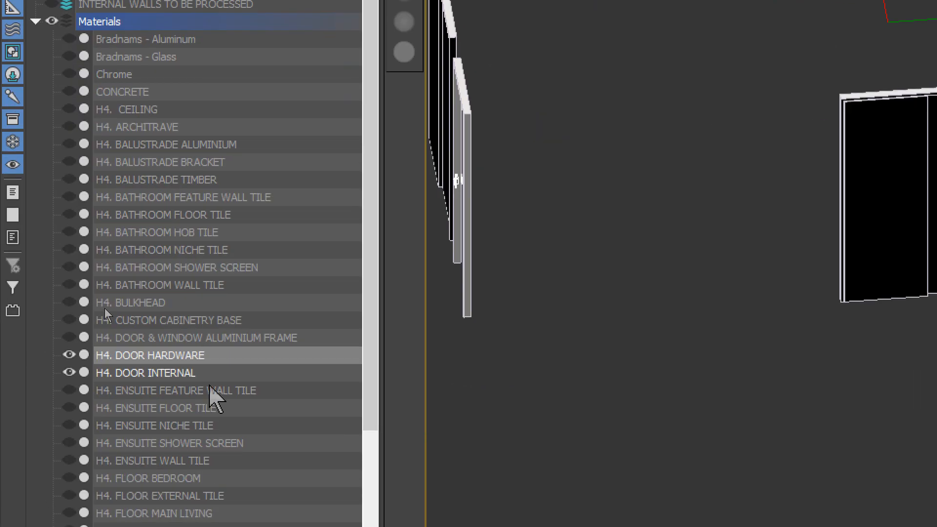
{"action": "left_click", "coordinate": [215, 339]}
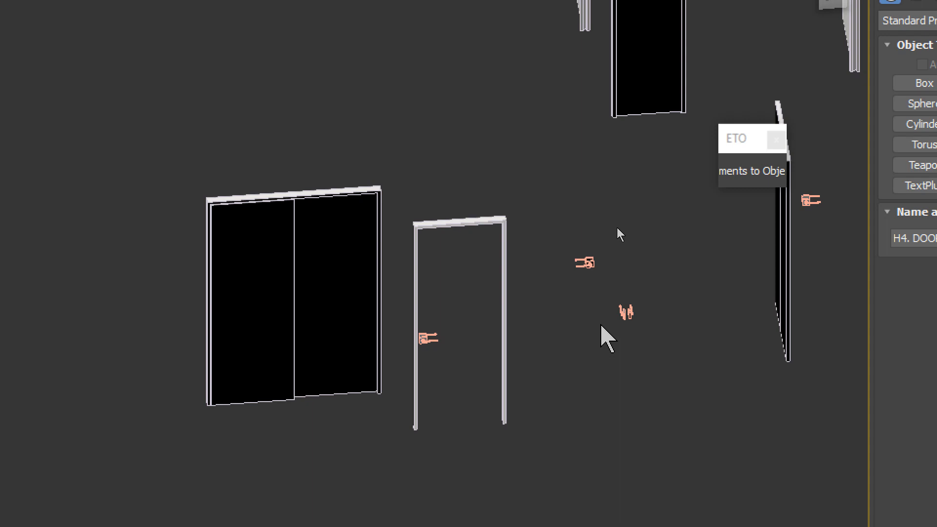
{"action": "scroll", "coordinate": [546, 352], "scroll_direction": "down", "scroll_amount": 2}
{"action": "middle_click_drag", "start_coordinate": [381, 318], "coordinate": [350, 321]}
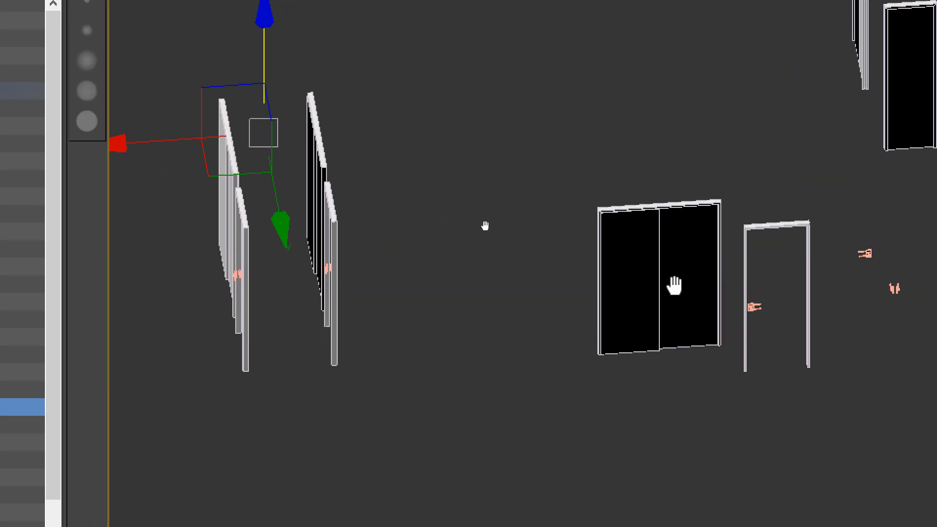
- Undo back past the deletion of the swinging door leaves to restore them in the internal doors mesh as selected elements
{"action": "scroll", "coordinate": [466, 289], "scroll_direction": "down", "scroll_amount": 2}
{"action": "middle_click_drag", "start_coordinate": [674, 285], "coordinate": [518, 322]}
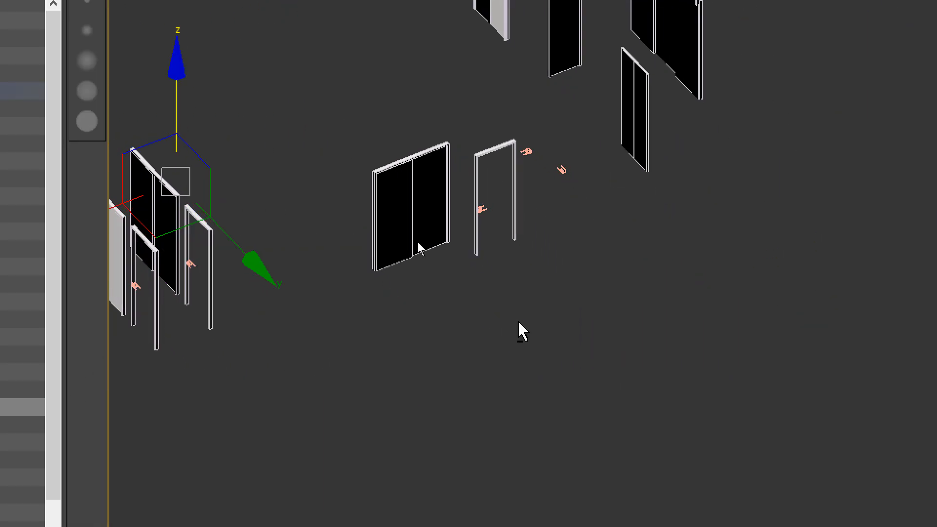
{"action": "key", "text": "ctrl+z"}
{"action": "key", "text": "ctrl+z"}
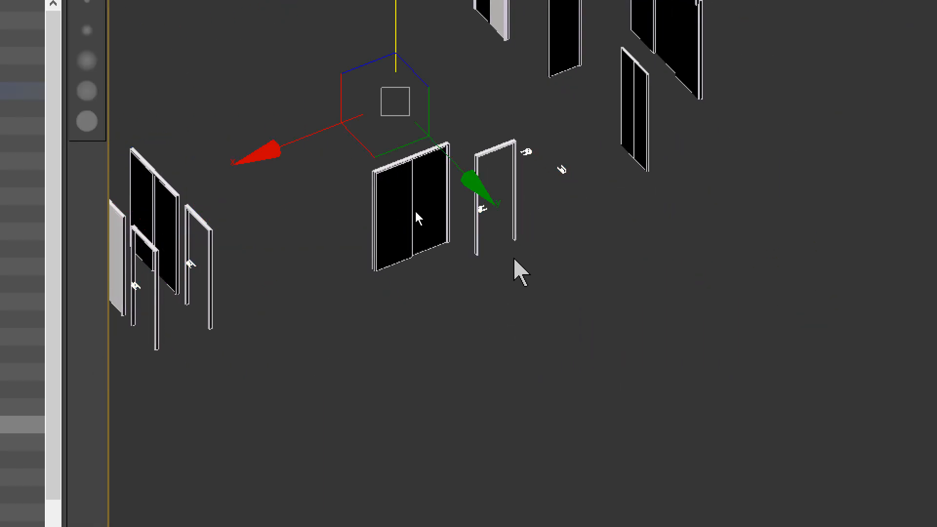
{"action": "key", "text": "ctrl+z"}
{"action": "key", "text": "ctrl+z"}
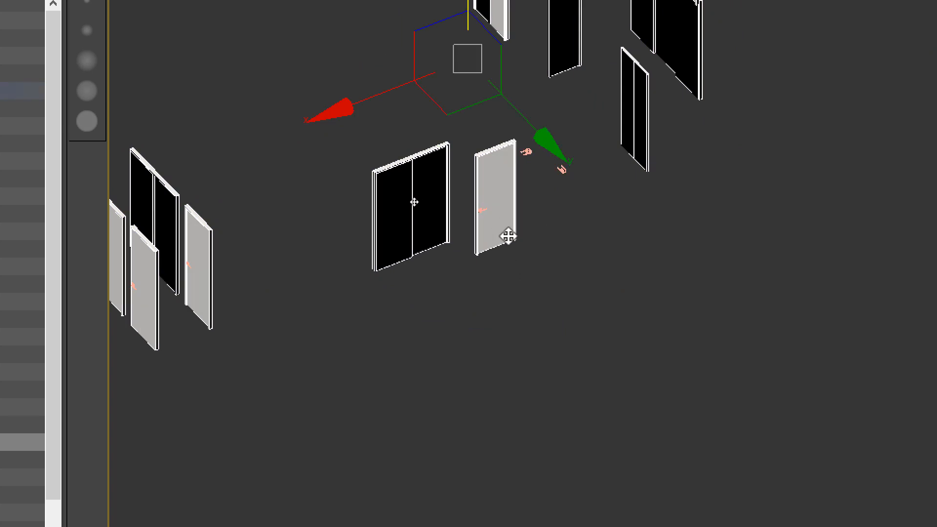
{"action": "key", "text": "ctrl+z"}
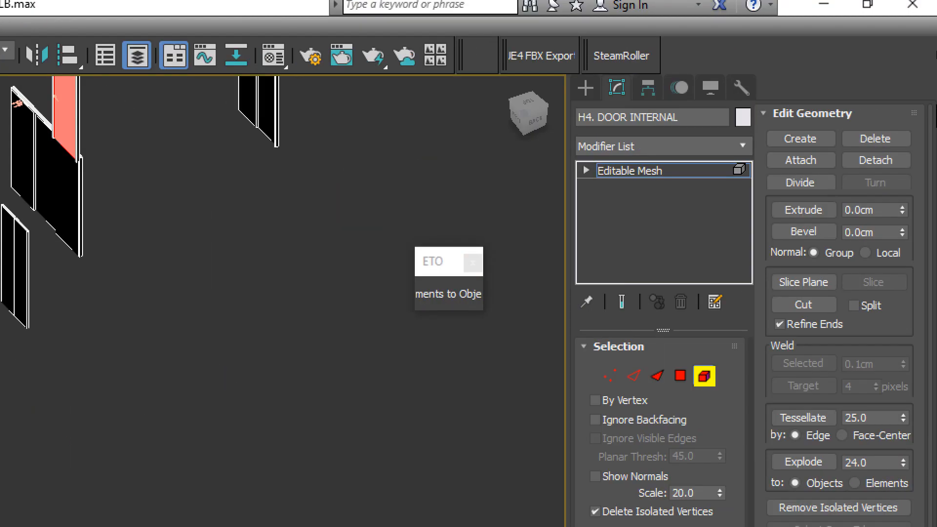
- Detach the selected swinging door leaves as a separate object named H4 DOORS SWING, then leave mesh editing and clear the selection
{"action": "left_click", "coordinate": [878, 161]}
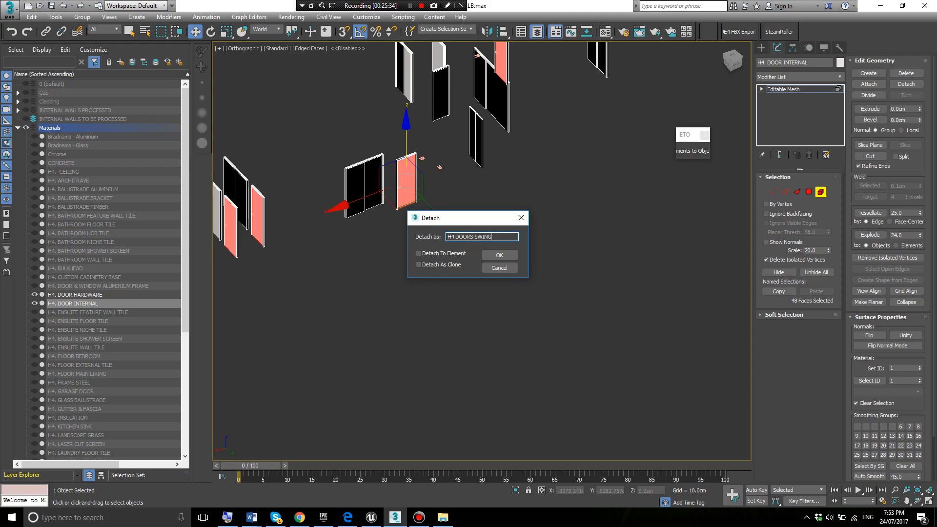
{"action": "key", "text": "Return"}
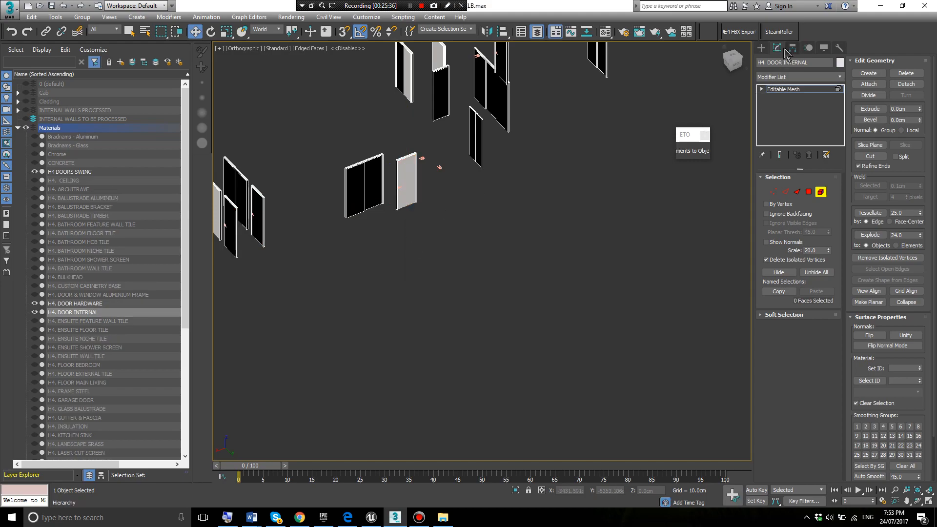
{"action": "left_click", "coordinate": [760, 48]}
{"action": "left_click", "coordinate": [380, 263]}
- Select the detached H4 DOORS SWING object and hide it
{"action": "left_click", "coordinate": [407, 182]}
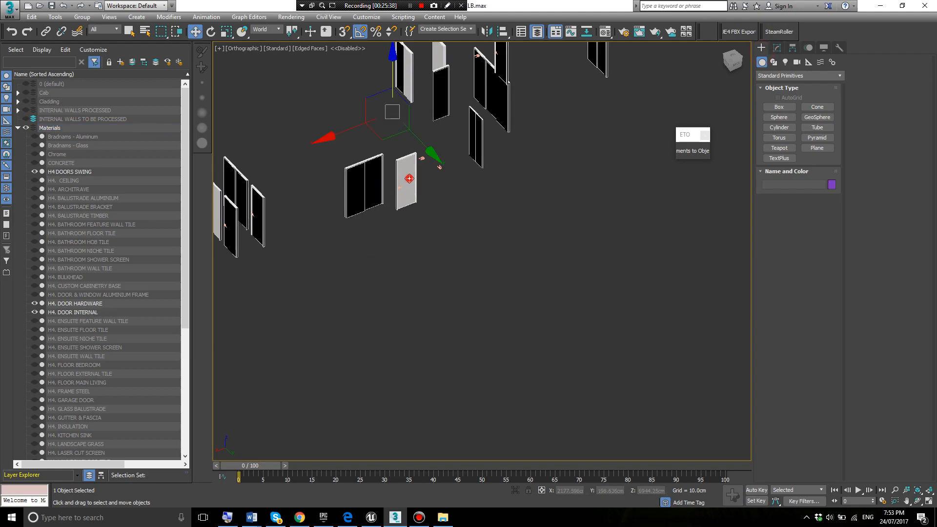
{"action": "scroll", "coordinate": [411, 207], "scroll_direction": "up", "scroll_amount": 4}
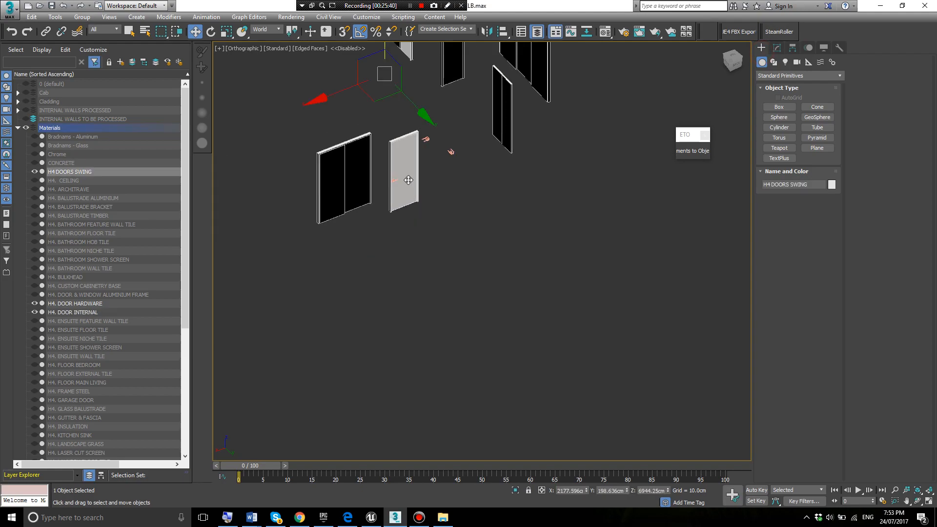
{"action": "right_click", "coordinate": [408, 177]}
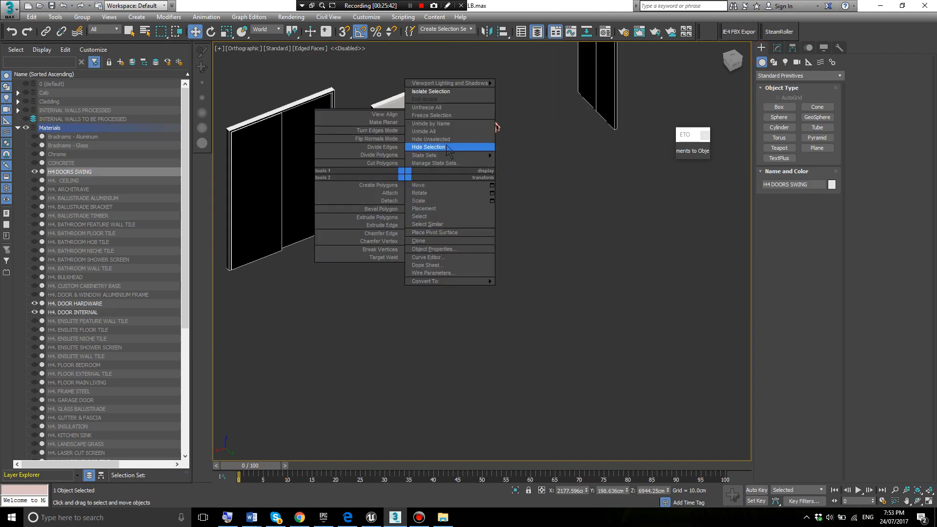
{"action": "left_click", "coordinate": [488, 143]}
{"action": "scroll", "coordinate": [452, 209], "scroll_direction": "down", "scroll_amount": 5}
{"action": "scroll", "coordinate": [431, 195], "scroll_direction": "up", "scroll_amount": 5}
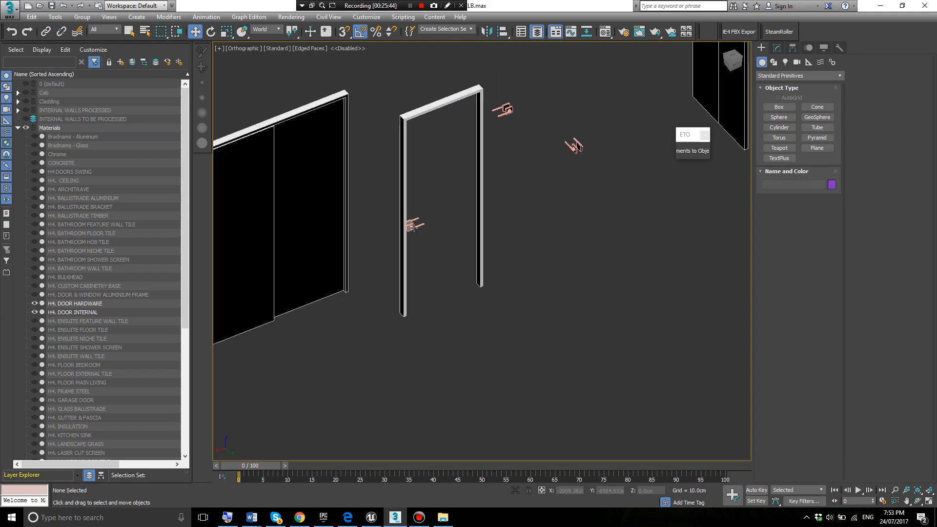
- Hide the door hardware object containing the loose handles
{"action": "left_click", "coordinate": [412, 226]}
{"action": "right_click", "coordinate": [413, 225]}
{"action": "left_click", "coordinate": [449, 198]}
{"action": "scroll", "coordinate": [450, 215], "scroll_direction": "down", "scroll_amount": 6}
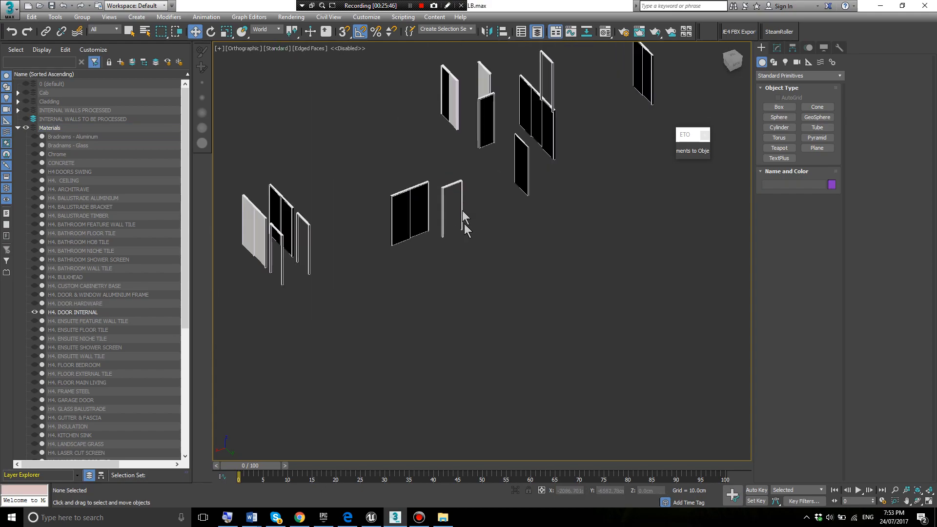
- Select the internal doors object and examine its emptied frames and remaining sliding doors up close and from afar
{"action": "scroll", "coordinate": [523, 128], "scroll_direction": "up", "scroll_amount": 3}
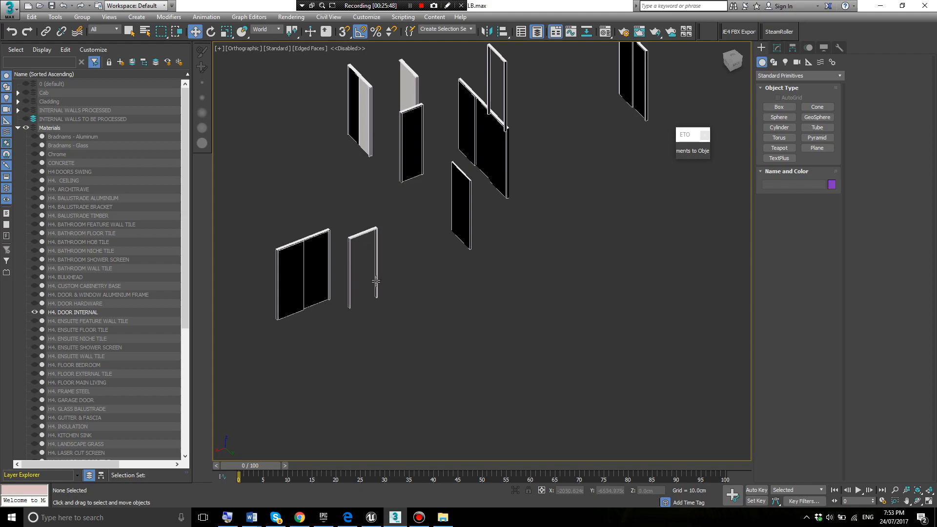
{"action": "scroll", "coordinate": [375, 281], "scroll_direction": "up", "scroll_amount": 5}
{"action": "left_click", "coordinate": [387, 195]}
{"action": "scroll", "coordinate": [394, 195], "scroll_direction": "down", "scroll_amount": 4}
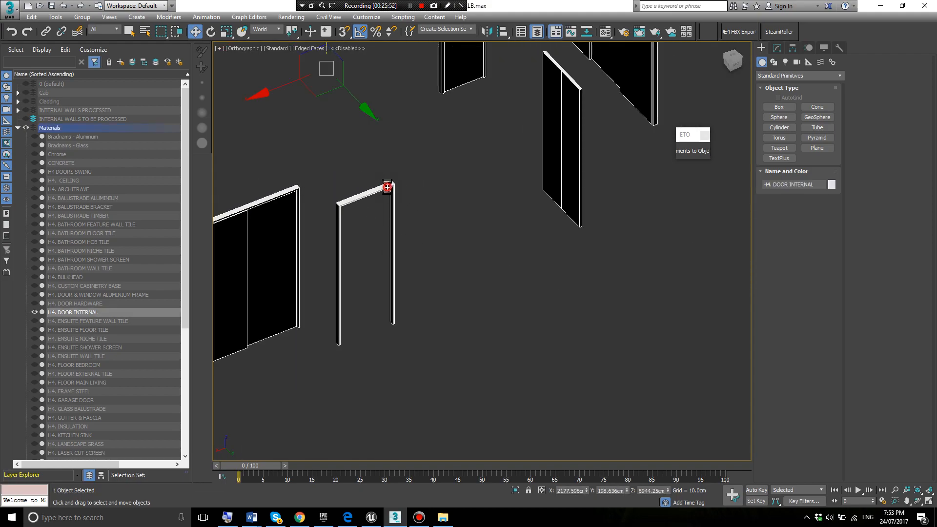
{"action": "scroll", "coordinate": [388, 213], "scroll_direction": "up", "scroll_amount": 3}
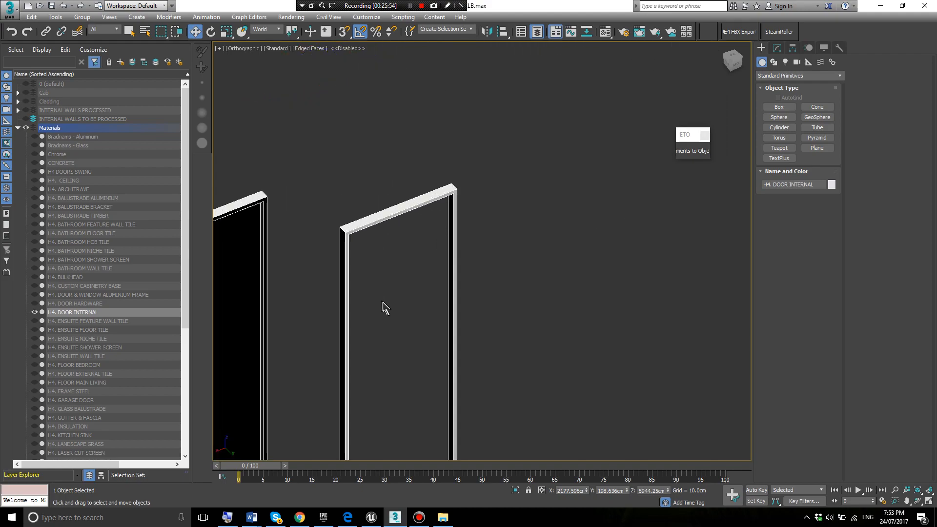
{"action": "scroll", "coordinate": [443, 230], "scroll_direction": "down", "scroll_amount": 4}
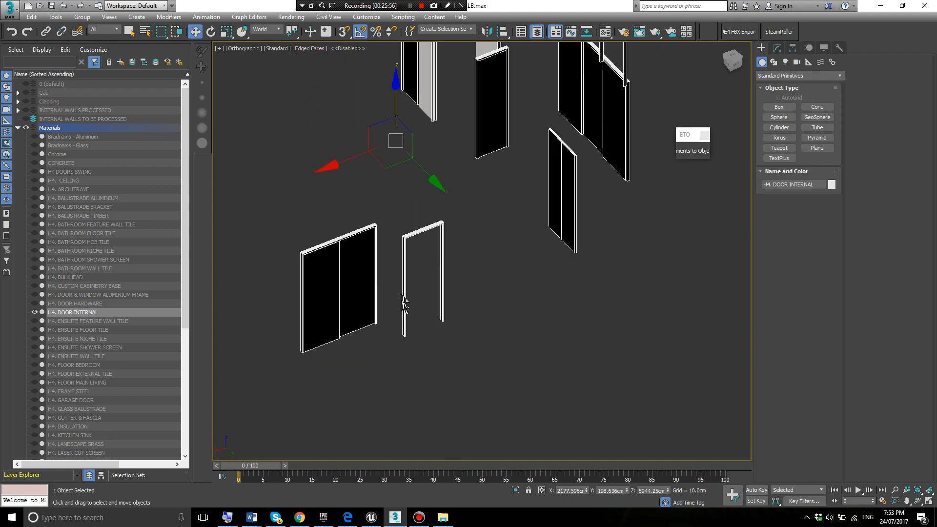
{"action": "scroll", "coordinate": [441, 258], "scroll_direction": "down", "scroll_amount": 3}
{"action": "scroll", "coordinate": [440, 258], "scroll_direction": "up", "scroll_amount": 1}
{"action": "scroll", "coordinate": [439, 259], "scroll_direction": "down", "scroll_amount": 1}
{"action": "scroll", "coordinate": [447, 229], "scroll_direction": "down", "scroll_amount": 2}
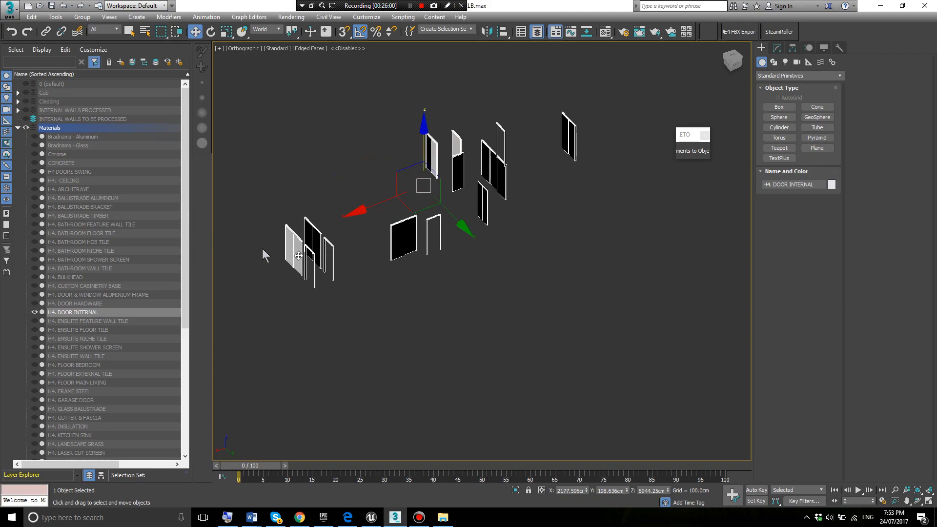
- Switch to the Word notes and review the lines on deleting swinging doors and mapping UVW channel 2 for lightmaps
{"action": "key", "text": "alt+Tab"}
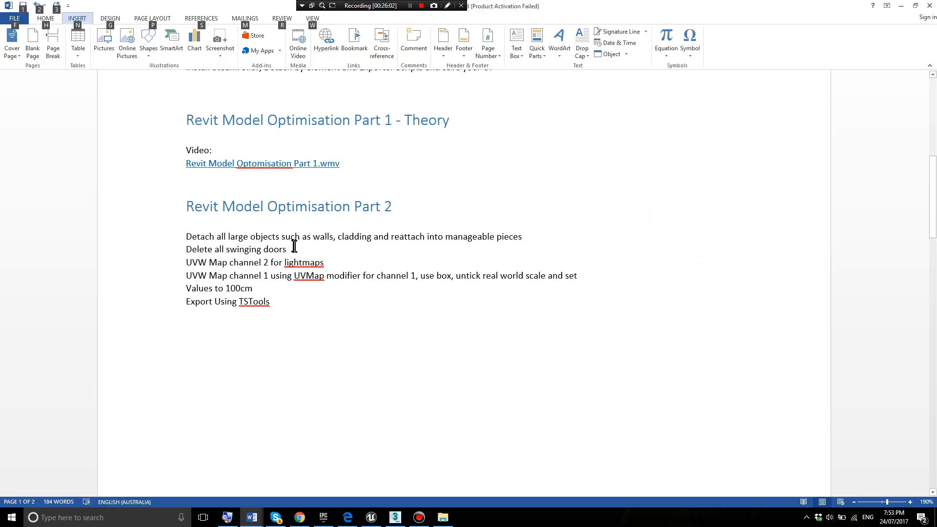
{"action": "left_click_drag", "start_coordinate": [294, 248], "coordinate": [199, 245]}
{"action": "left_click", "coordinate": [342, 296]}
{"action": "left_click_drag", "start_coordinate": [341, 267], "coordinate": [144, 264]}
{"action": "left_click", "coordinate": [254, 289]}
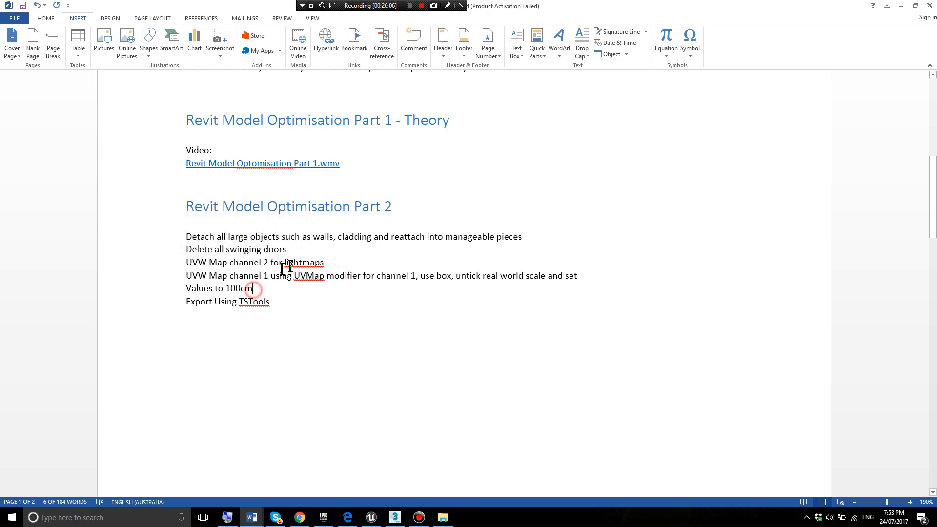
- Return to 3ds Max and unhide the Cab, Cladding, INTERNAL WALLS PROCESSED and INTERNAL WALLS TO BE PROCESSED layers
{"action": "key", "text": "alt+Tab"}
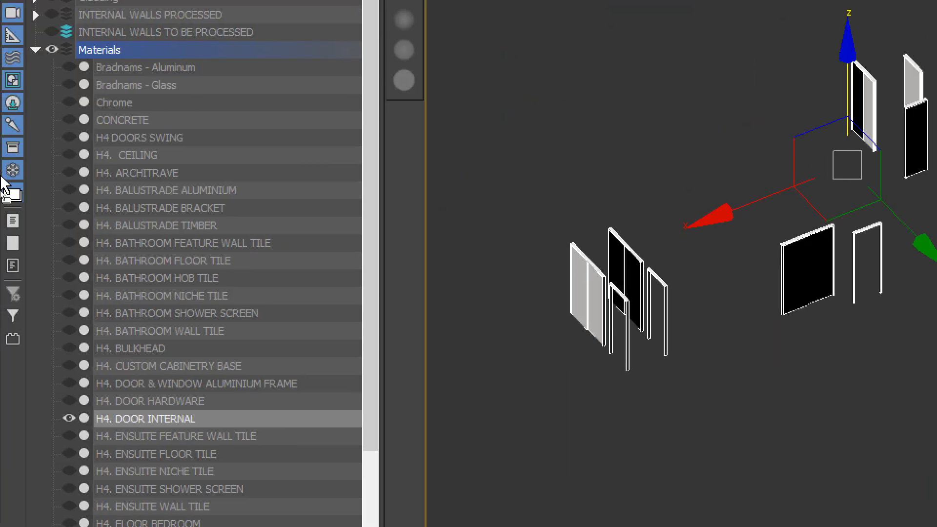
{"action": "left_click", "coordinate": [105, 251]}
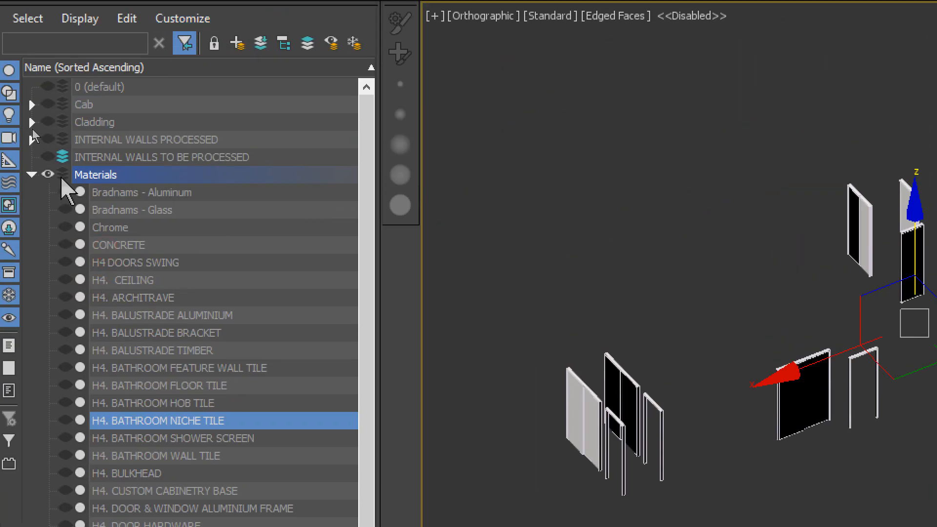
{"action": "left_click", "coordinate": [47, 156]}
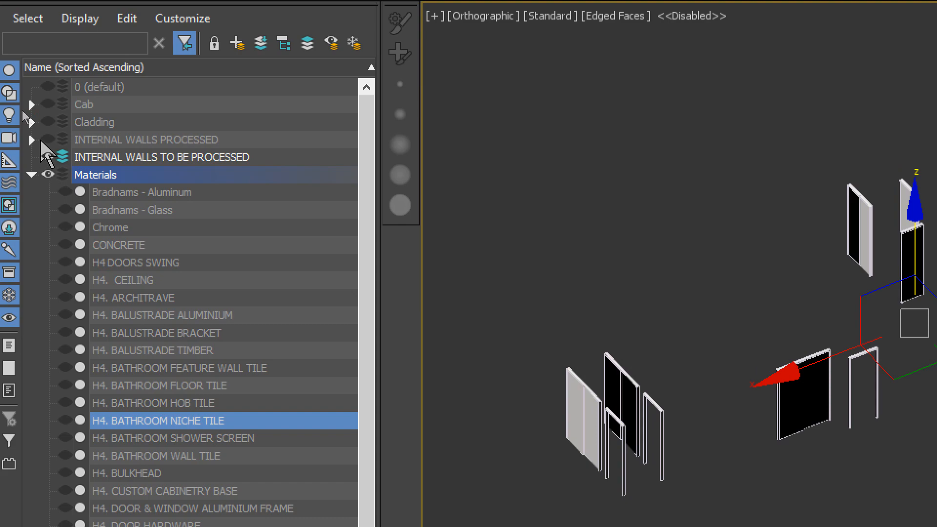
{"action": "left_click", "coordinate": [48, 140]}
{"action": "left_click", "coordinate": [48, 122]}
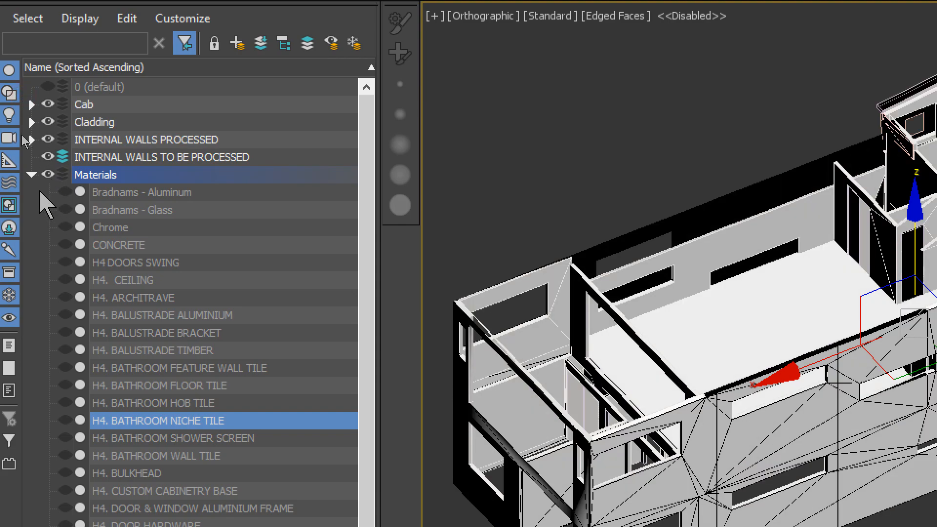
- Unhide all objects in the Materials layer, from Bradnams - Aluminum to Metal-Chrome-Caroma, and collapse the layer
{"action": "left_click", "coordinate": [31, 175]}
{"action": "left_click", "coordinate": [31, 174]}
{"action": "left_click", "coordinate": [66, 192]}
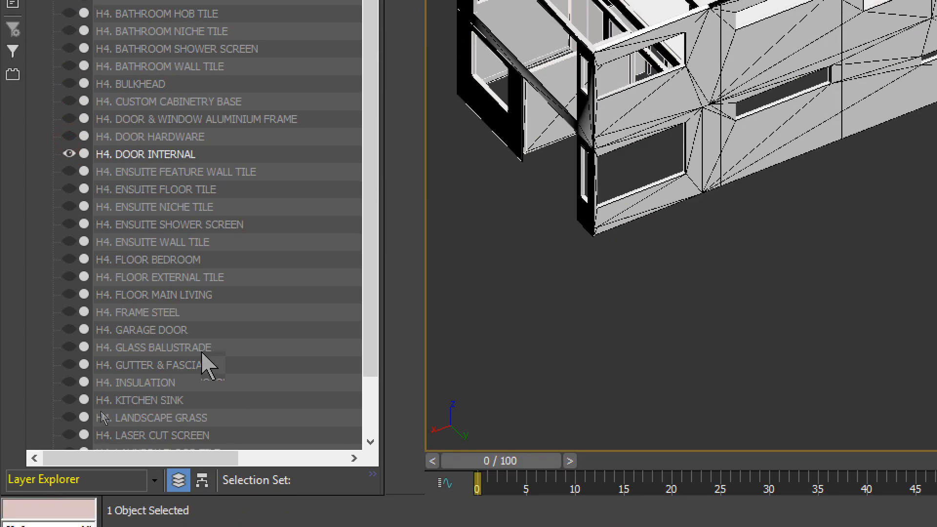
{"action": "scroll", "coordinate": [100, 411], "scroll_direction": "down", "scroll_amount": 7}
{"action": "left_click", "coordinate": [59, 448], "text": "shift"}
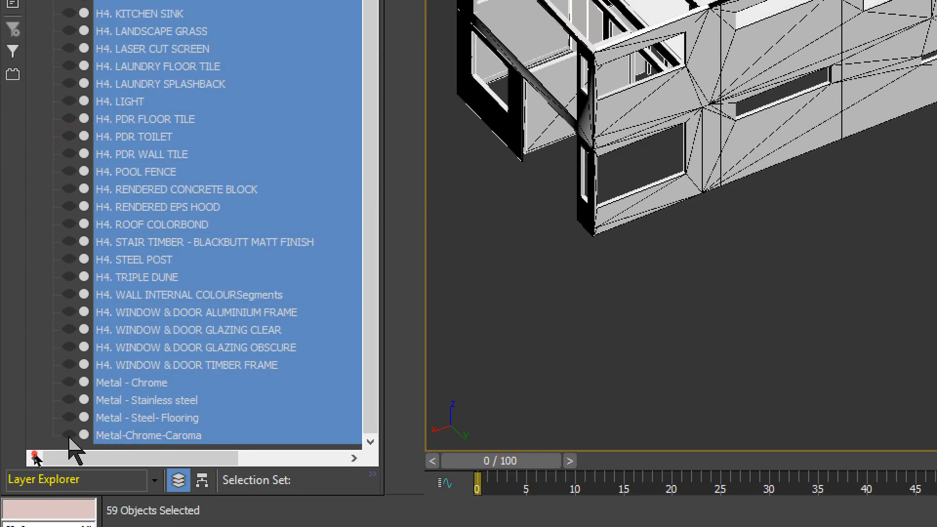
{"action": "scroll", "coordinate": [610, 237], "scroll_direction": "down", "scroll_amount": 7}
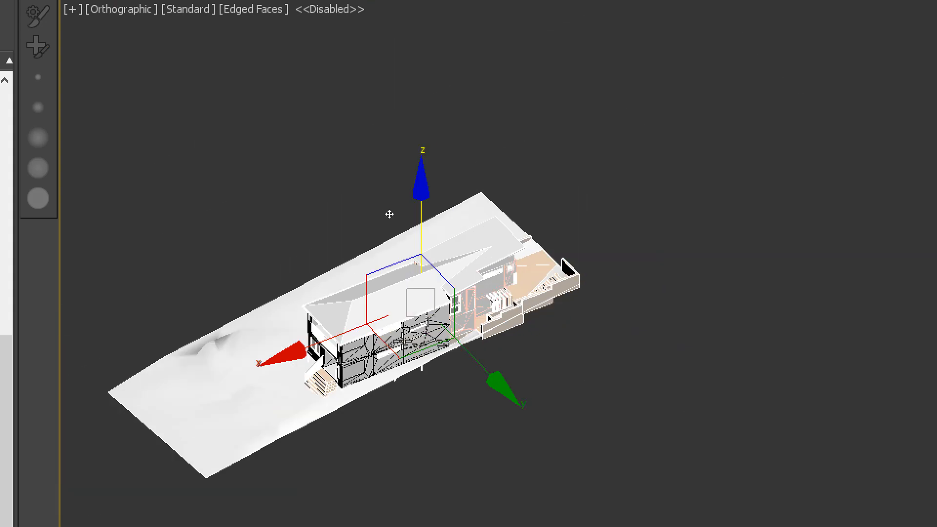
{"action": "scroll", "coordinate": [464, 231], "scroll_direction": "up", "scroll_amount": 5}
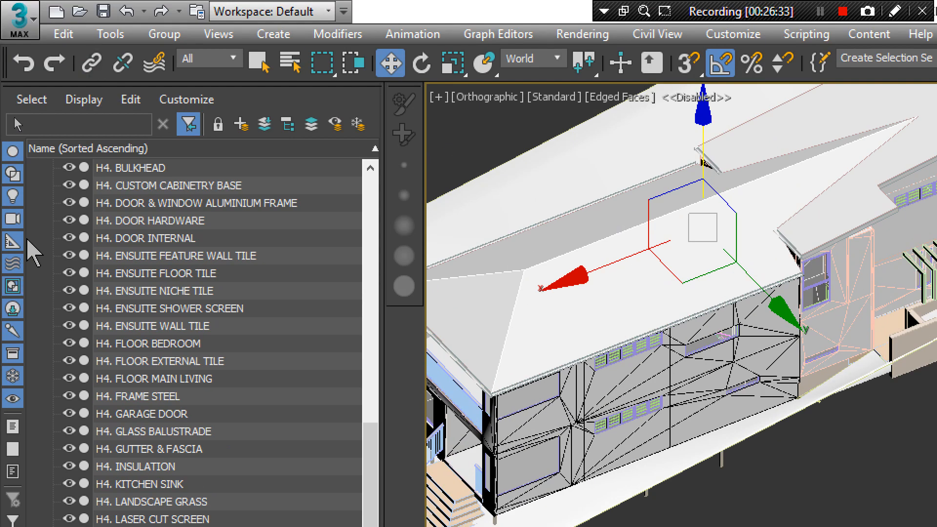
{"action": "scroll", "coordinate": [39, 241], "scroll_direction": "up", "scroll_amount": 7}
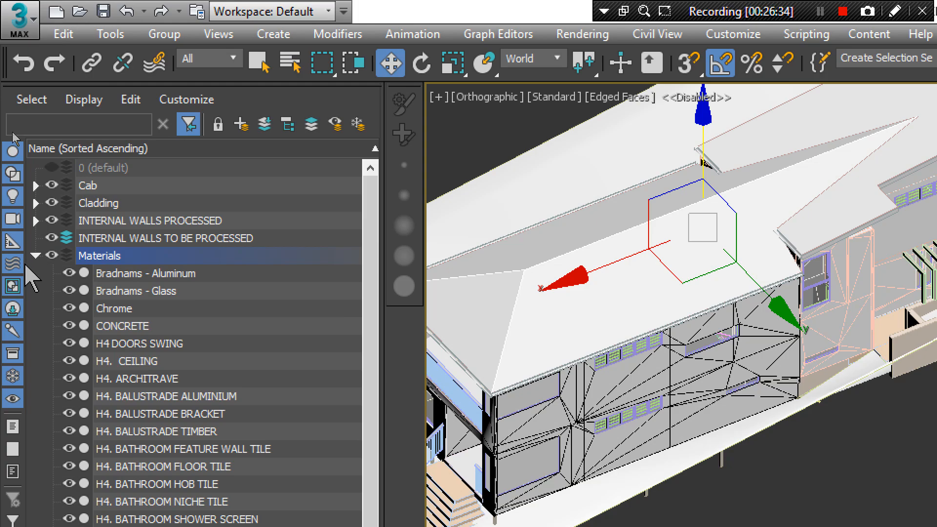
{"action": "left_click", "coordinate": [36, 255]}
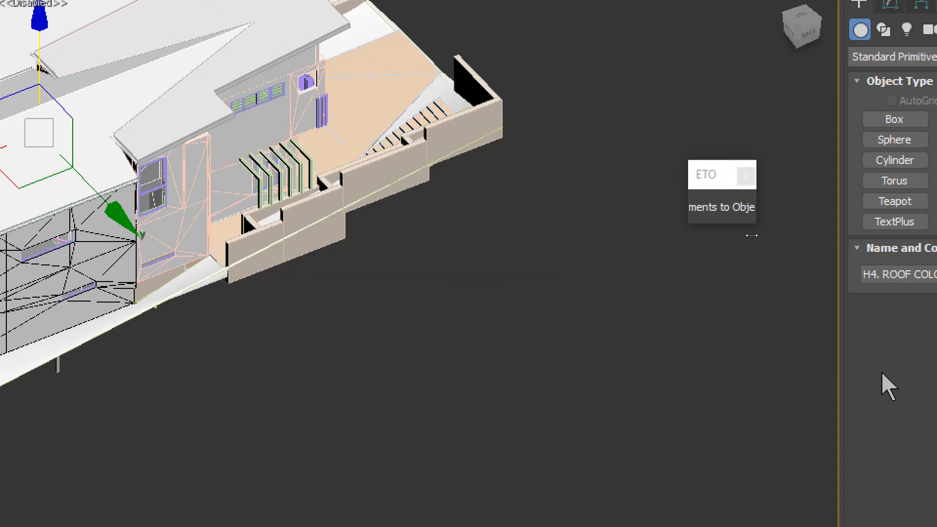
- View the complete house from its stair end, clear the current selection, and select every visible object in the scene
{"action": "middle_click_drag", "start_coordinate": [150, 246], "coordinate": [270, 245]}
{"action": "scroll", "coordinate": [341, 364], "scroll_direction": "down", "scroll_amount": 2}
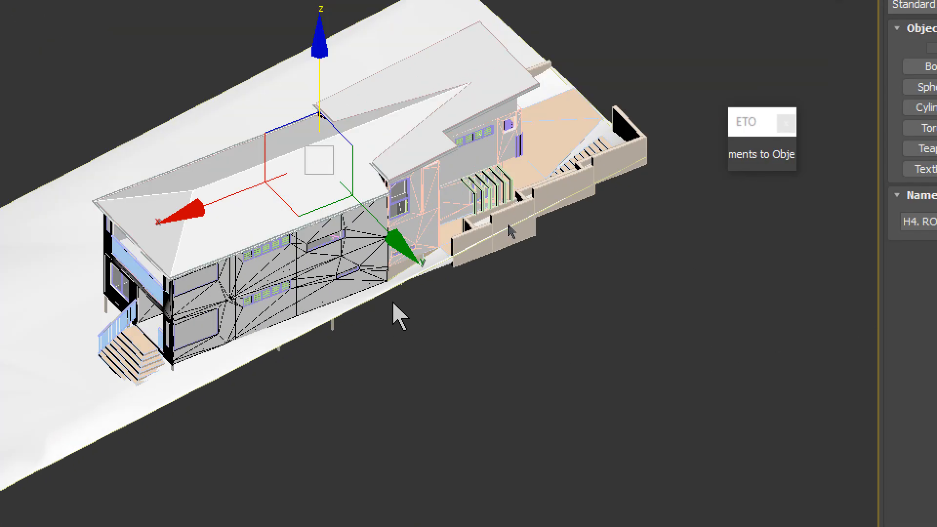
{"action": "middle_click_drag", "start_coordinate": [393, 302], "coordinate": [429, 314], "text": "alt"}
{"action": "scroll", "coordinate": [333, 158], "scroll_direction": "up", "scroll_amount": 2}
{"action": "scroll", "coordinate": [366, 203], "scroll_direction": "down", "scroll_amount": 2}
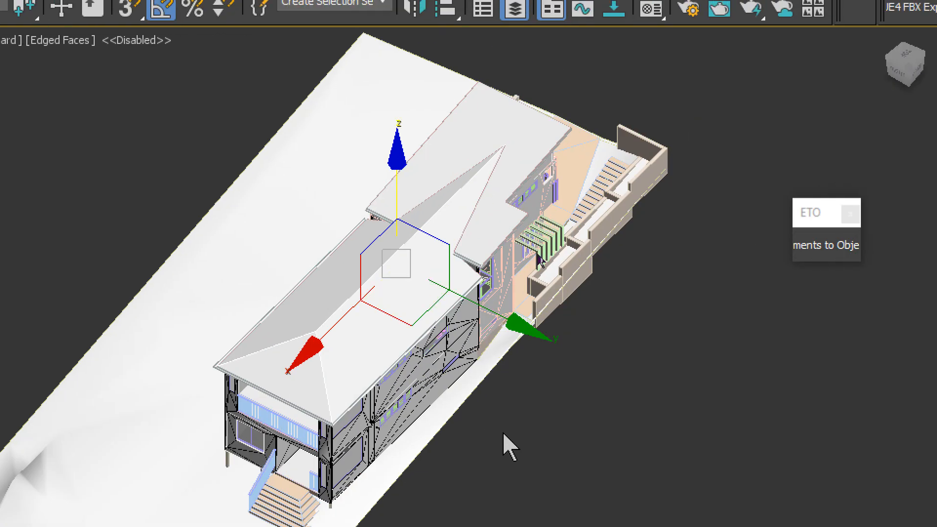
{"action": "middle_click_drag", "start_coordinate": [504, 434], "coordinate": [493, 401]}
{"action": "scroll", "coordinate": [494, 401], "scroll_direction": "down", "scroll_amount": 2}
{"action": "left_click", "coordinate": [522, 404]}
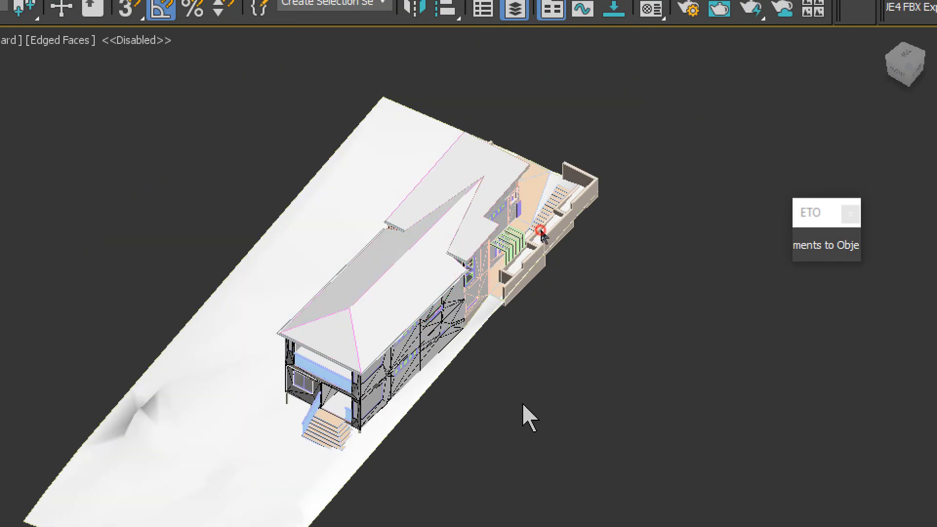
{"action": "left_click", "coordinate": [539, 219]}
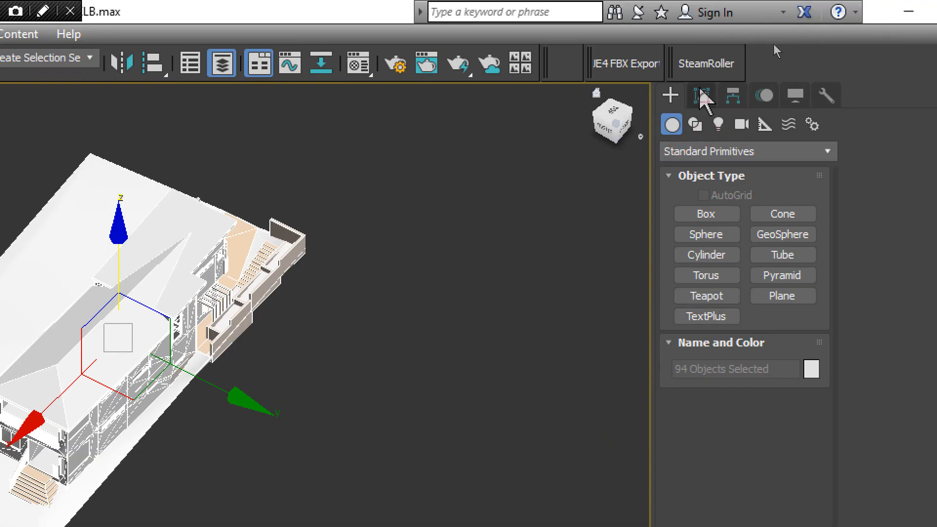
- Open SteamRoller for the selected objects and set its UV channel to 2 and spacing to 0.05
{"action": "left_click", "coordinate": [702, 66]}
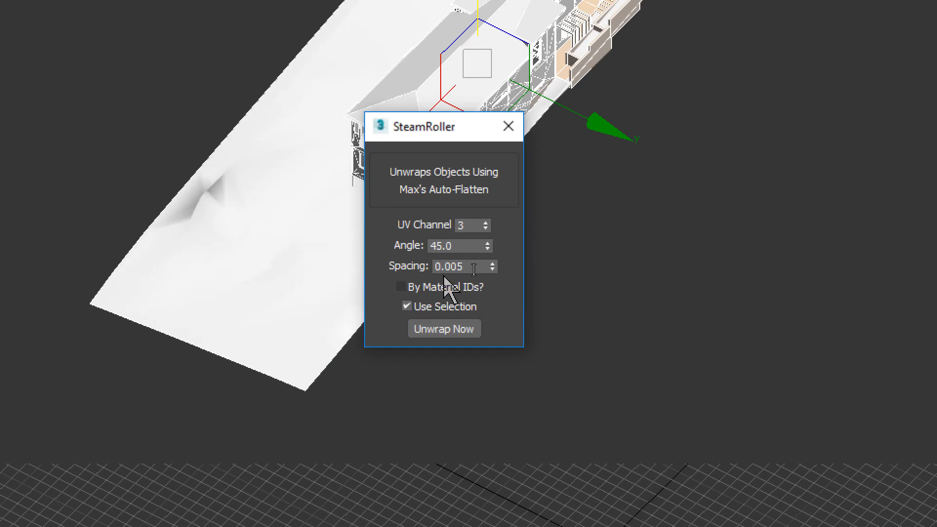
{"action": "left_click", "coordinate": [310, 361]}
{"action": "left_click", "coordinate": [480, 248]}
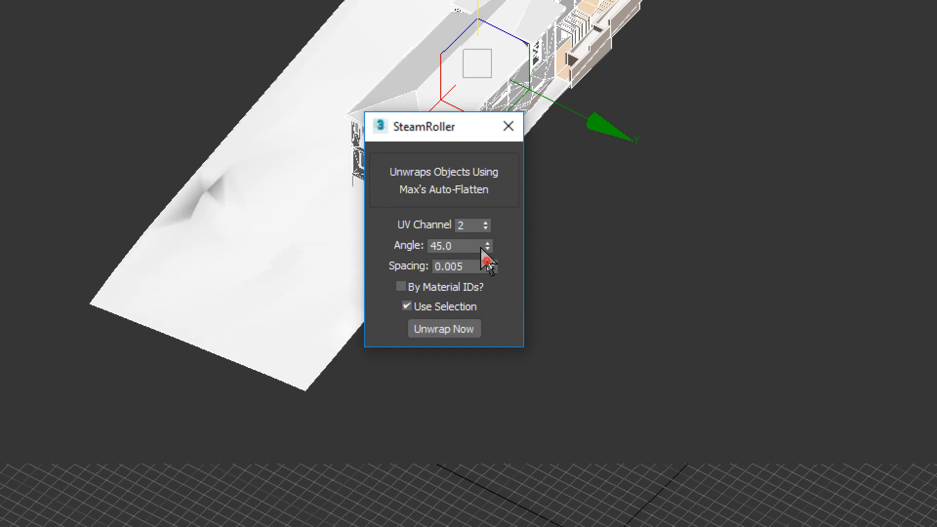
{"action": "left_click", "coordinate": [482, 266]}
{"action": "key", "text": "BackSpace"}
{"action": "key", "text": "BackSpace"}
{"action": "type", "text": "5"}
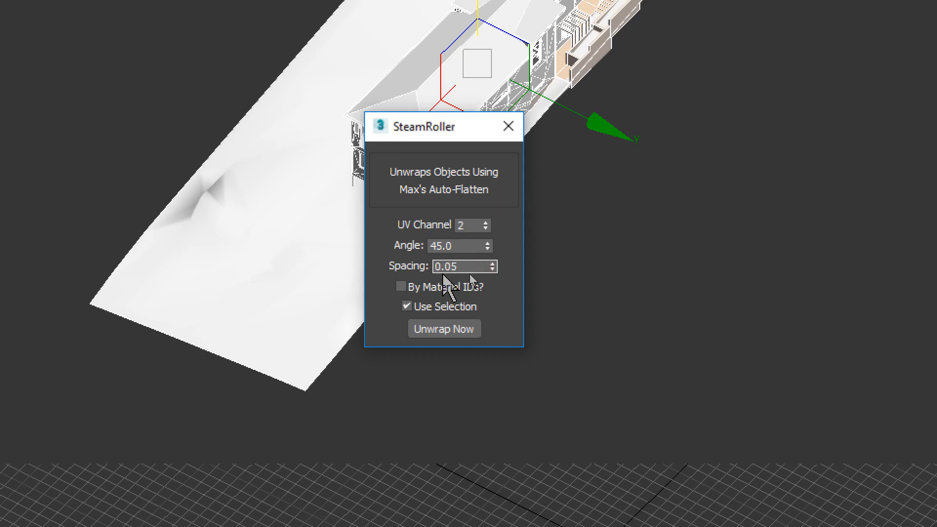
- Unhide all objects in the Cab layer, from Generic to Laminate - White
{"action": "left_click", "coordinate": [460, 330]}
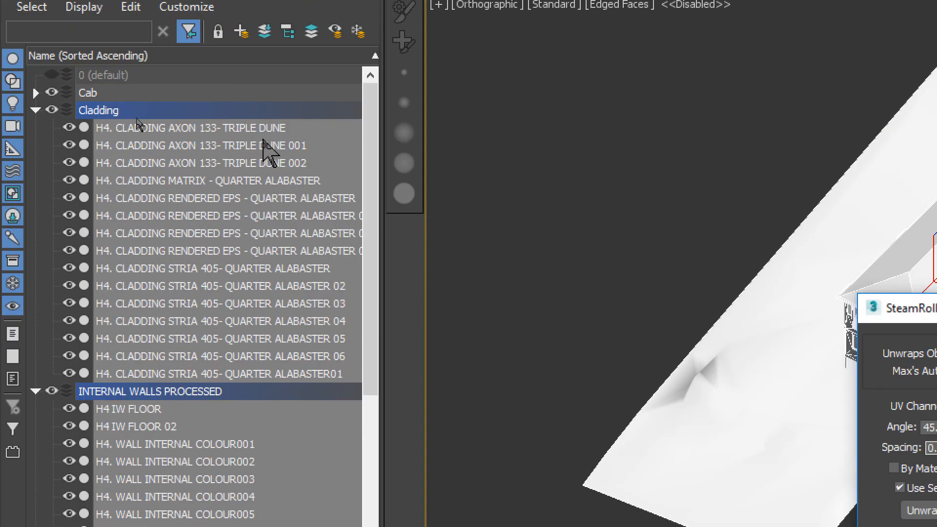
{"action": "left_click", "coordinate": [35, 93]}
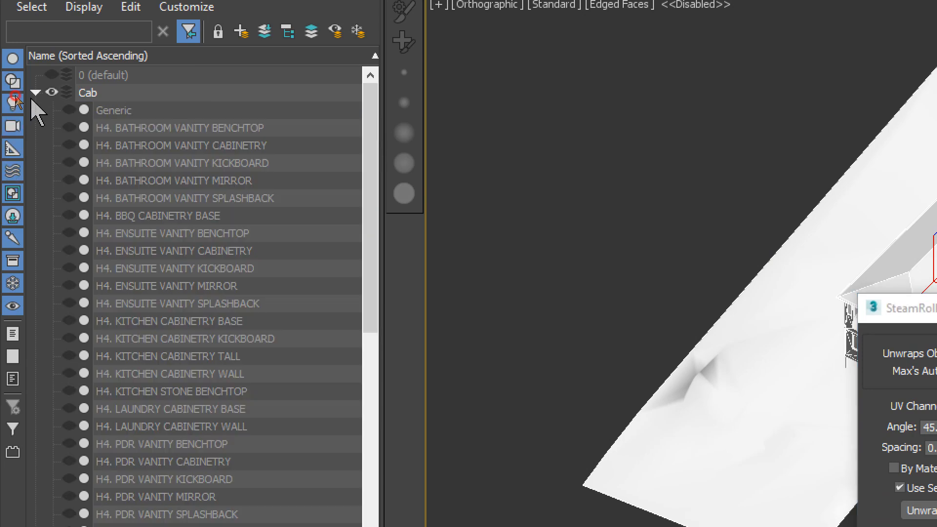
{"action": "left_click", "coordinate": [69, 110]}
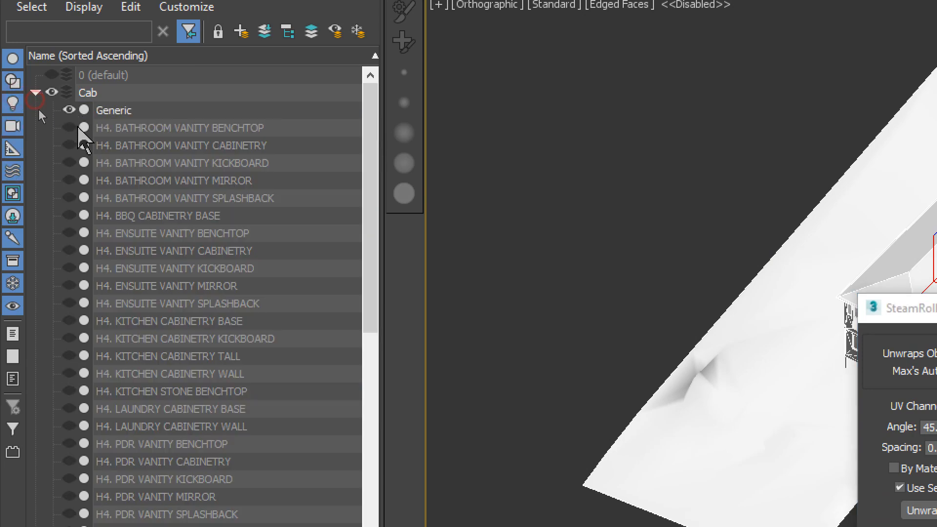
{"action": "left_click", "coordinate": [119, 128]}
{"action": "left_click", "coordinate": [113, 110]}
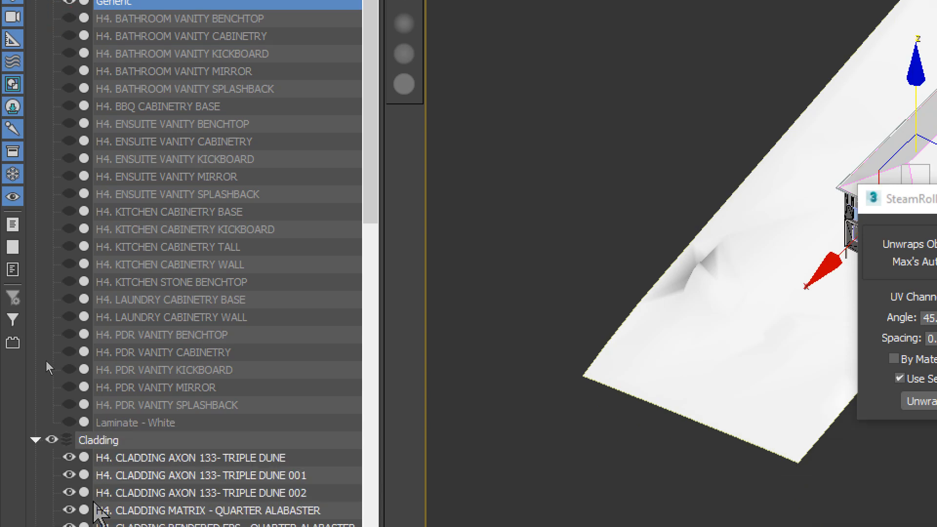
{"action": "scroll", "coordinate": [174, 434], "scroll_direction": "down", "scroll_amount": 6}
{"action": "scroll", "coordinate": [75, 307], "scroll_direction": "up", "scroll_amount": 6}
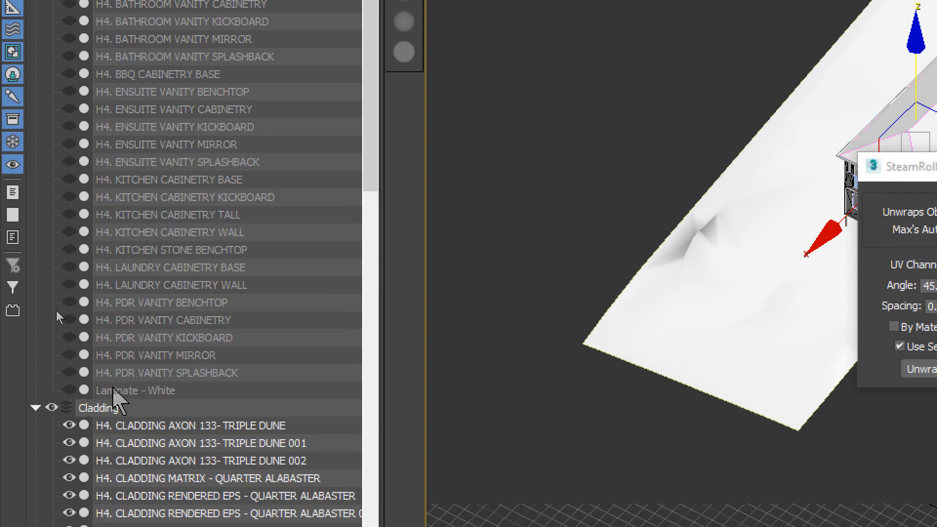
{"action": "left_click", "coordinate": [112, 389], "text": "shift"}
{"action": "left_click", "coordinate": [68, 394]}
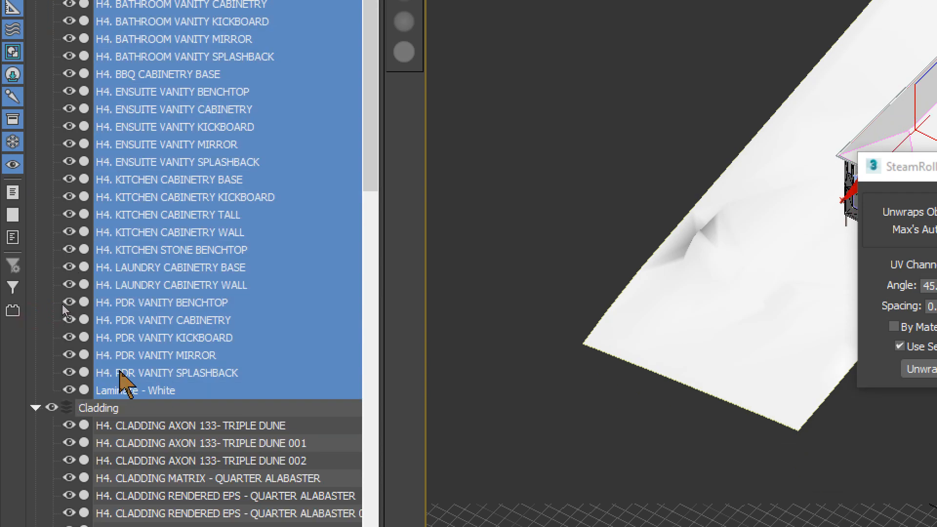
{"action": "left_click", "coordinate": [136, 418]}
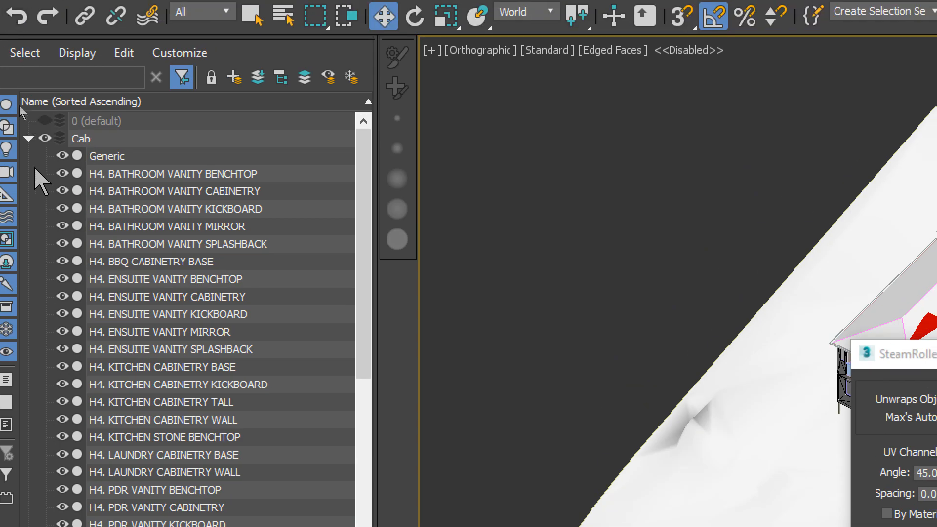
- Collapse the Cab, Cladding, INTERNAL WALLS PROCESSED and Materials layers
{"action": "left_click", "coordinate": [28, 139]}
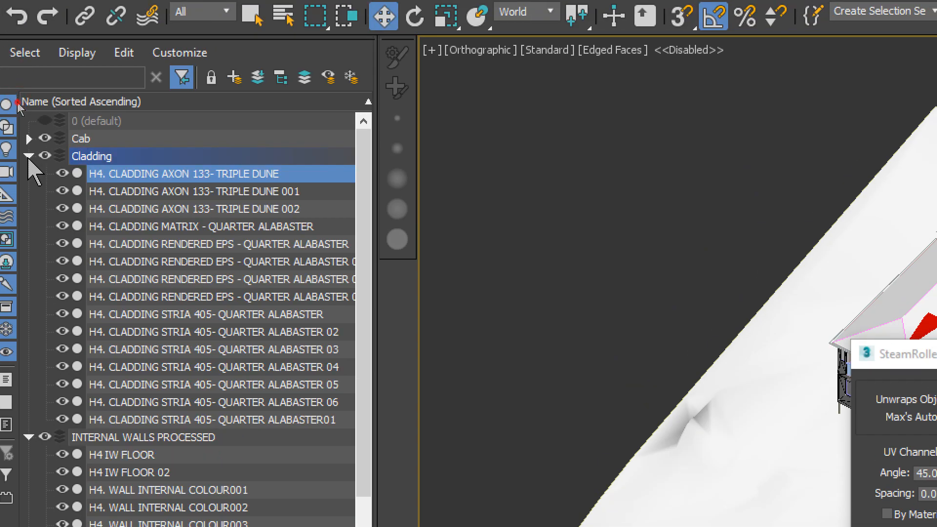
{"action": "left_click", "coordinate": [28, 156]}
{"action": "left_click", "coordinate": [29, 173]}
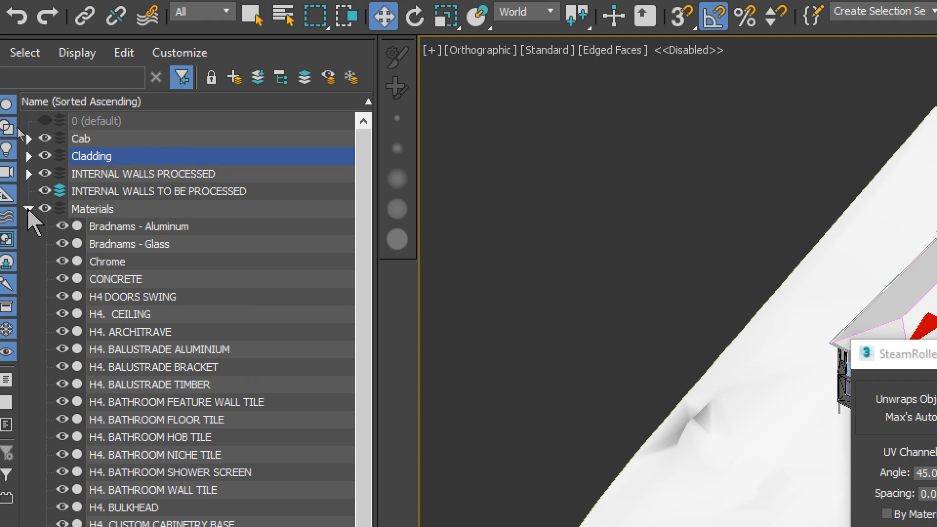
{"action": "left_click", "coordinate": [29, 208]}
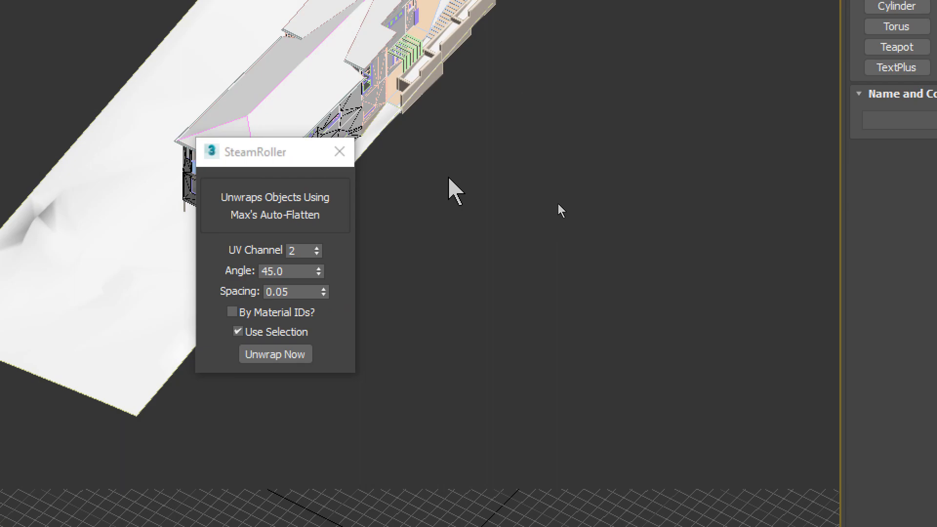
- Select the whole house with its terrain and unwrap the selected objects with SteamRoller on UV channel 2
{"action": "middle_click_drag", "start_coordinate": [448, 190], "coordinate": [584, 113]}
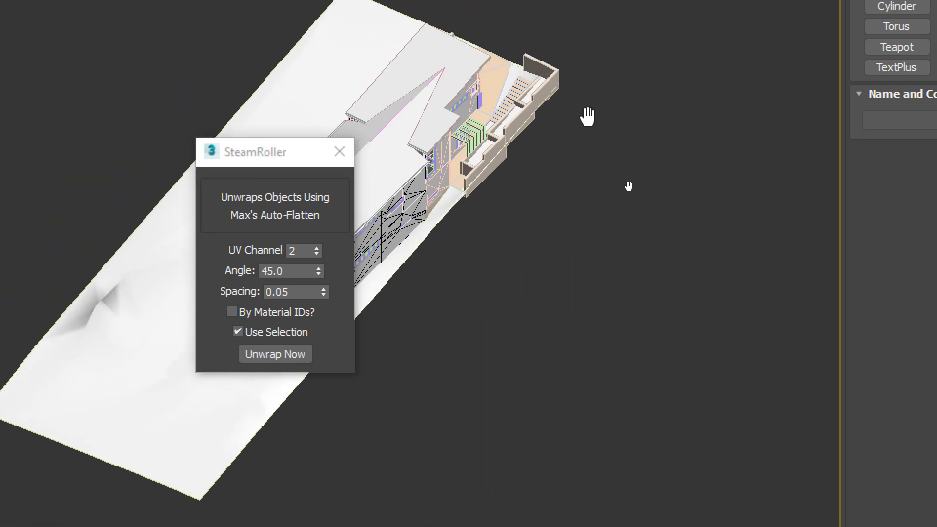
{"action": "scroll", "coordinate": [609, 125], "scroll_direction": "down", "scroll_amount": 5}
{"action": "scroll", "coordinate": [702, 58], "scroll_direction": "down", "scroll_amount": 2}
{"action": "left_click_drag", "start_coordinate": [710, 27], "coordinate": [394, 360]}
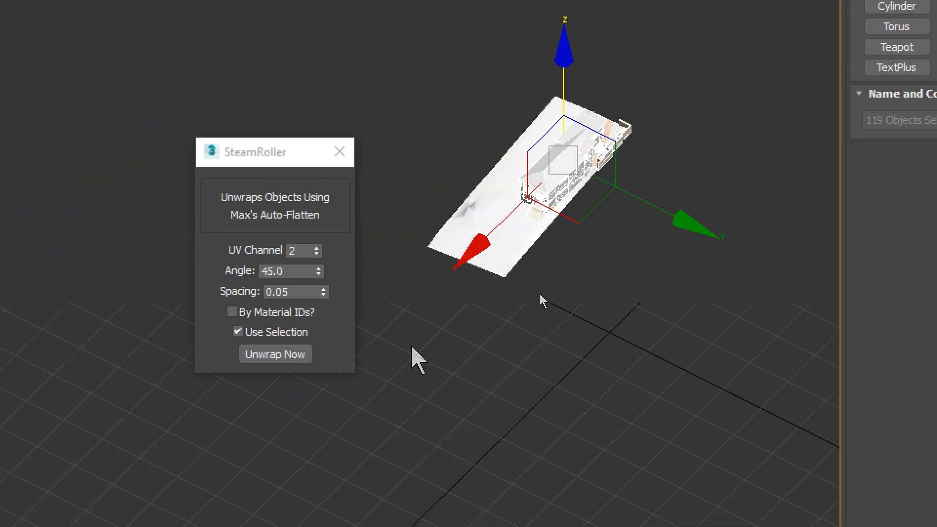
{"action": "left_click", "coordinate": [282, 356]}
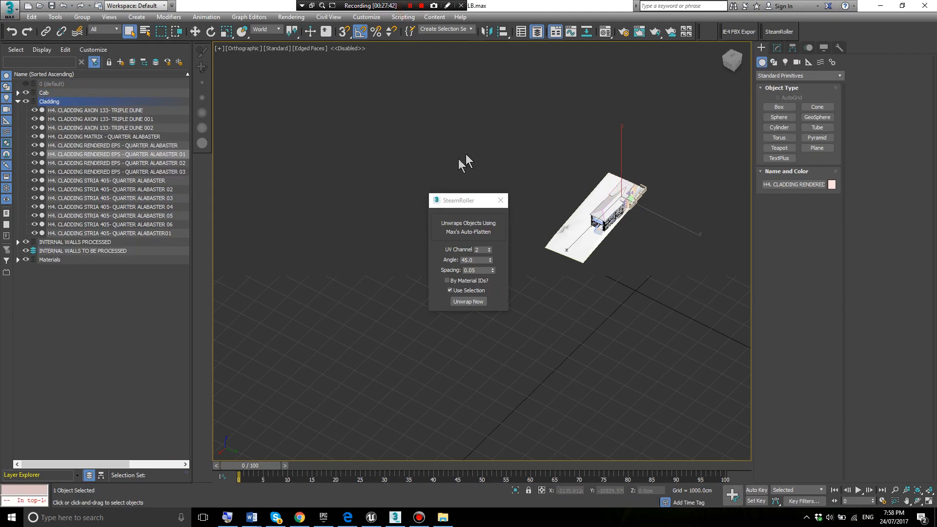
- Move the SteamRoller dialog clear of the house, select the H4. ROOF COLORBOND roof and display its modifier stack
{"action": "middle_click_drag", "start_coordinate": [592, 265], "coordinate": [564, 242]}
{"action": "left_click_drag", "start_coordinate": [461, 201], "coordinate": [307, 167]}
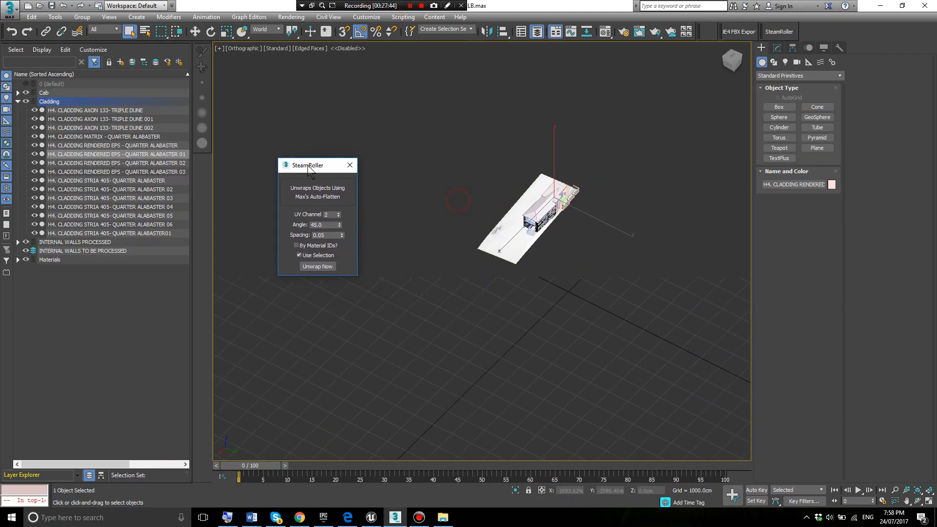
{"action": "scroll", "coordinate": [519, 264], "scroll_direction": "up", "scroll_amount": 5}
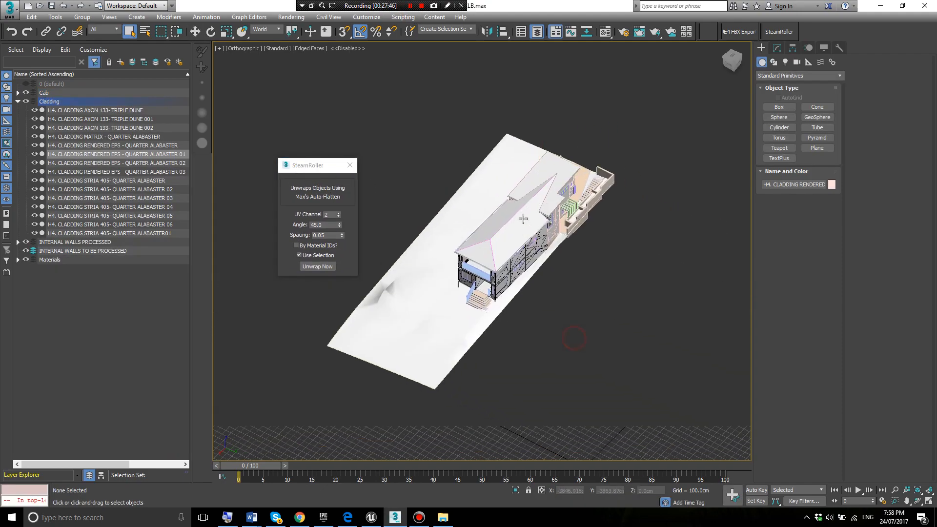
{"action": "left_click", "coordinate": [523, 221]}
{"action": "scroll", "coordinate": [523, 220], "scroll_direction": "up", "scroll_amount": 6}
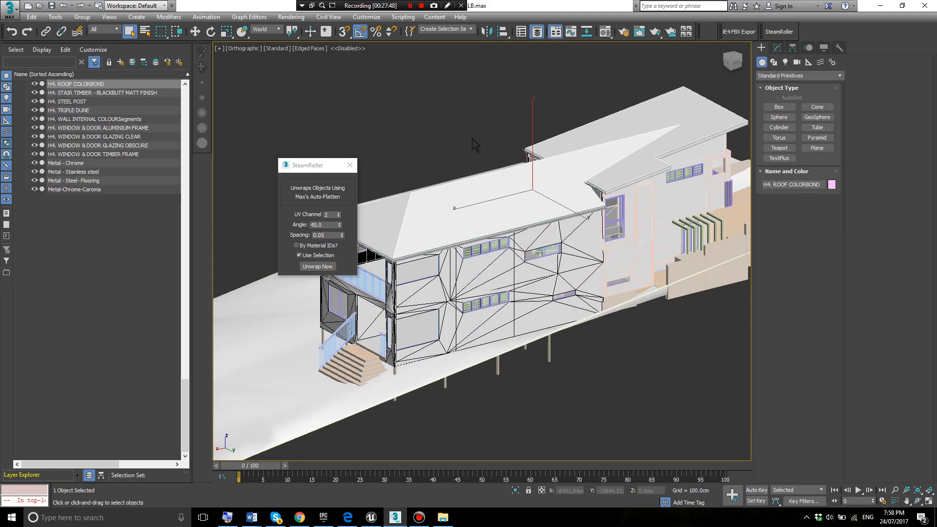
{"action": "left_click", "coordinate": [777, 47]}
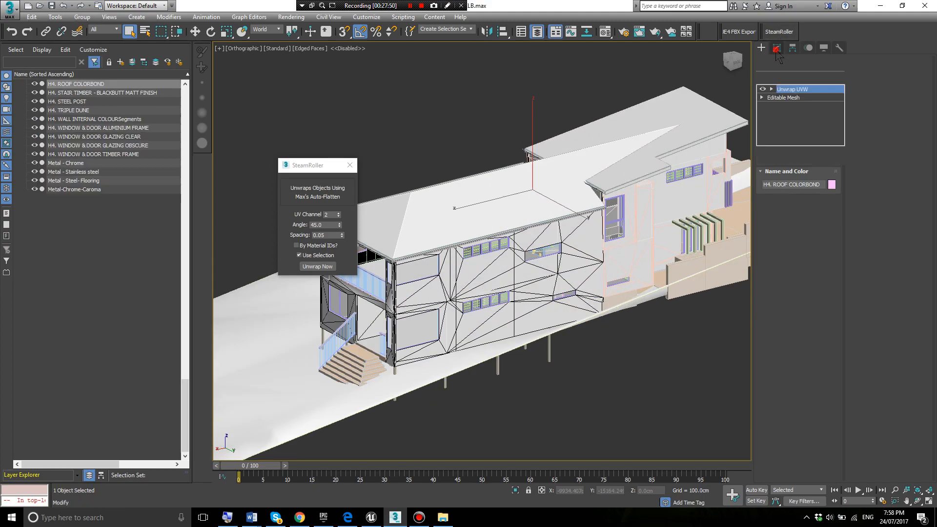
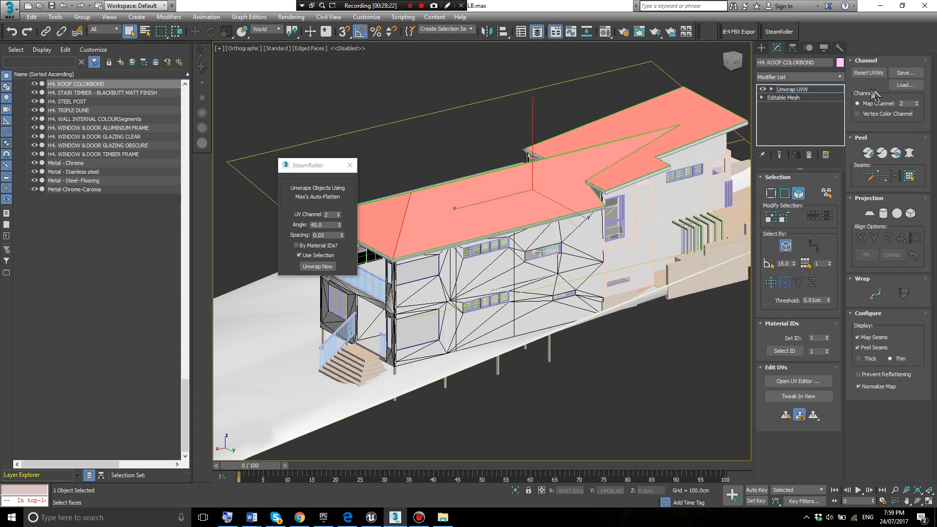
- Open the UV editor for the roof and examine individual faces of its map channel 2 layout
{"action": "left_click", "coordinate": [800, 381]}
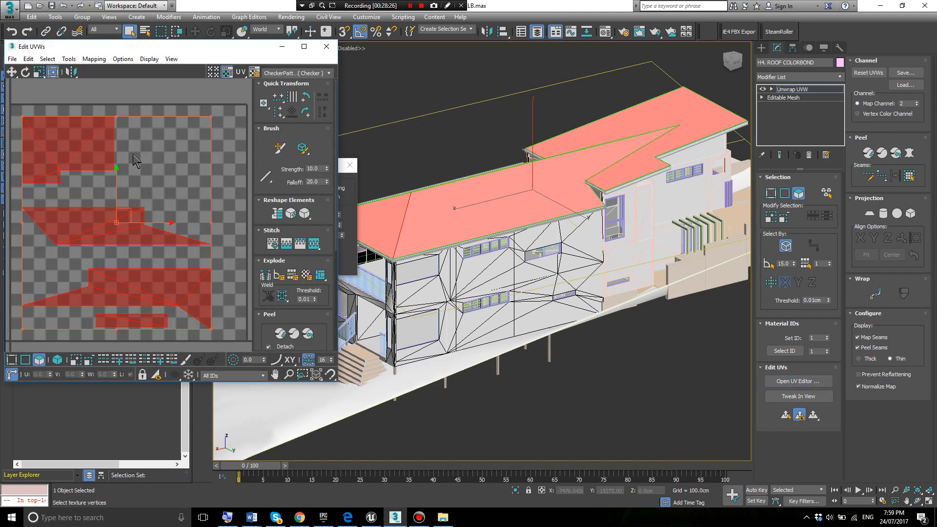
{"action": "mouse_move", "coordinate": [194, 178]}
{"action": "middle_mouse_down"}
{"action": "mouse_move", "coordinate": [222, 161]}
{"action": "mouse_move", "coordinate": [203, 185]}
{"action": "middle_mouse_up"}
{"action": "left_click_drag", "start_coordinate": [197, 45], "coordinate": [374, 73]}
{"action": "scroll", "coordinate": [317, 205], "scroll_direction": "down", "scroll_amount": 2}
{"action": "left_click", "coordinate": [350, 184]}
{"action": "left_click", "coordinate": [288, 189]}
{"action": "left_click", "coordinate": [355, 192]}
{"action": "left_click", "coordinate": [284, 186]}
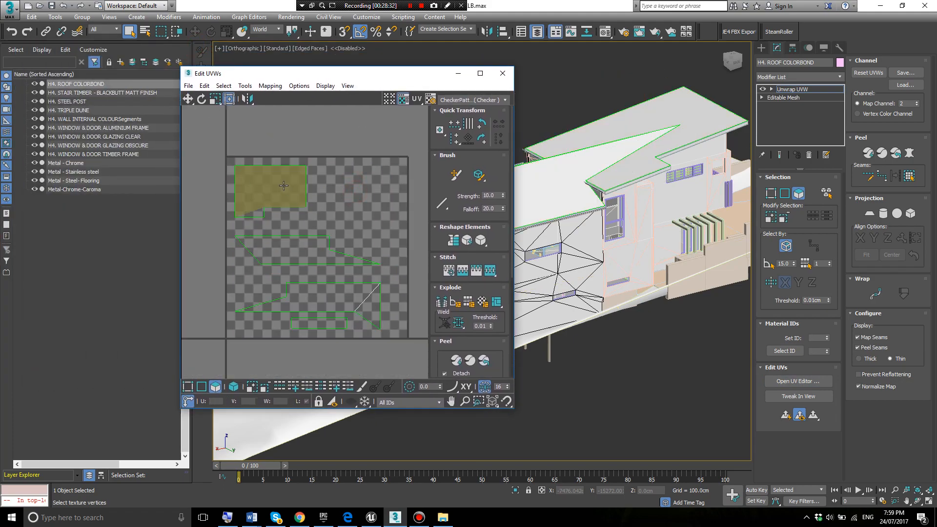
{"action": "left_click", "coordinate": [284, 186]}
{"action": "left_click", "coordinate": [254, 204]}
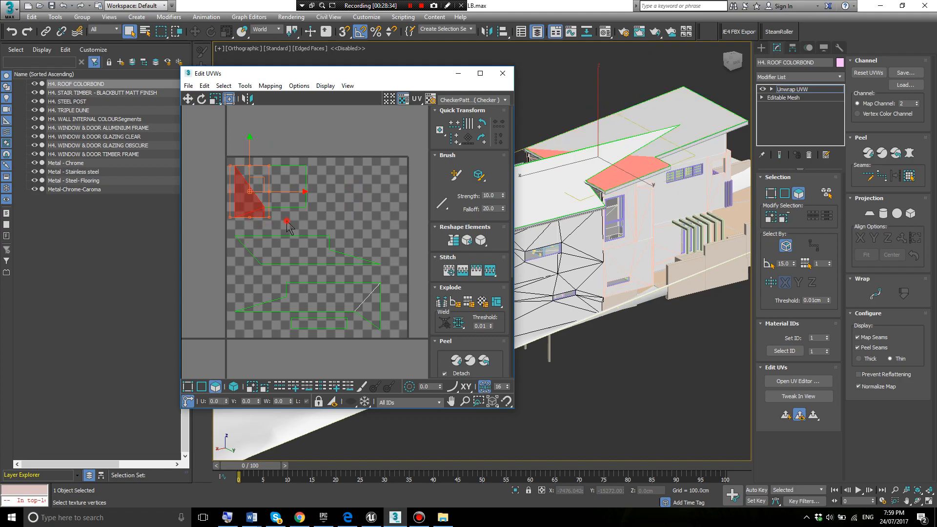
{"action": "left_click", "coordinate": [283, 222]}
- Enable selection by UV element and shift the roof's uppermost UV island sideways towards the middle of the tile
{"action": "left_click", "coordinate": [234, 387]}
{"action": "left_click", "coordinate": [341, 187]}
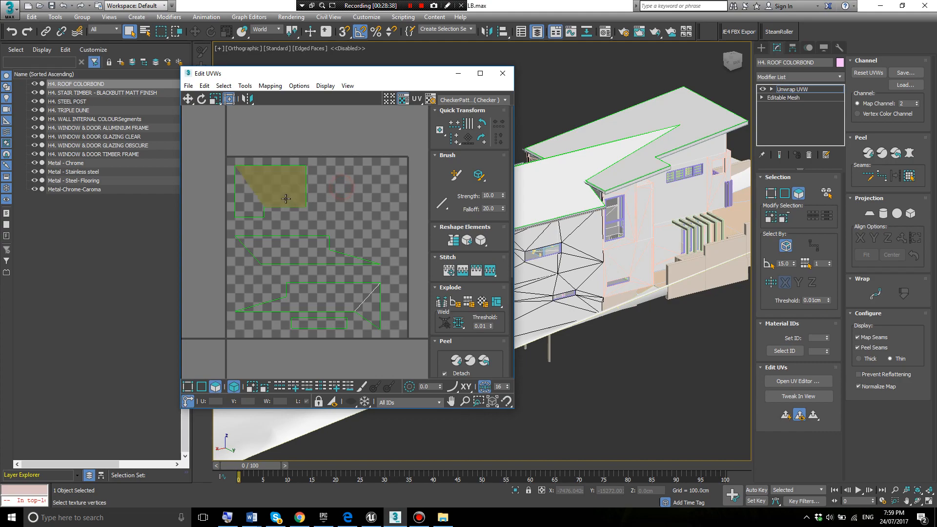
{"action": "left_click", "coordinate": [286, 199]}
{"action": "left_click", "coordinate": [353, 170]}
{"action": "left_click", "coordinate": [269, 182]}
{"action": "left_click_drag", "start_coordinate": [265, 186], "coordinate": [320, 187]}
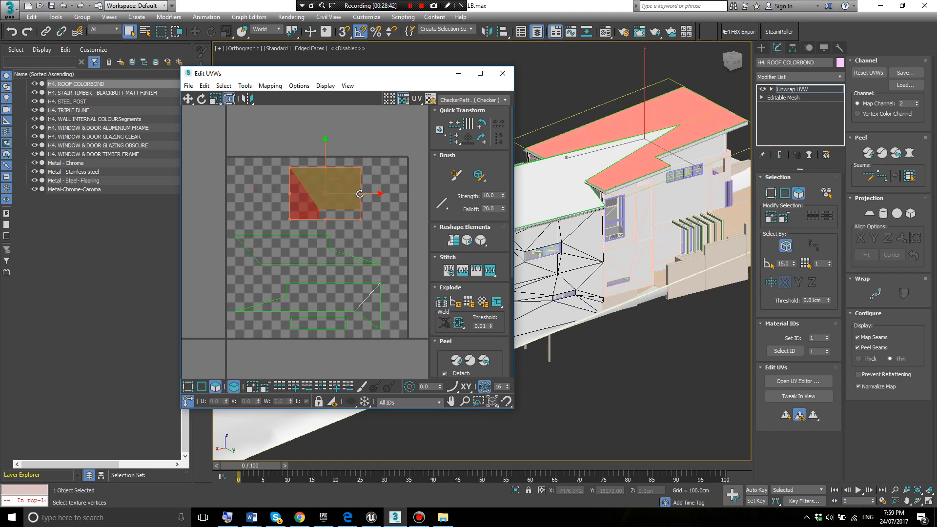
- Nudge the roof's large lower UV island slightly upward and clear the UV selection
{"action": "left_click", "coordinate": [389, 174]}
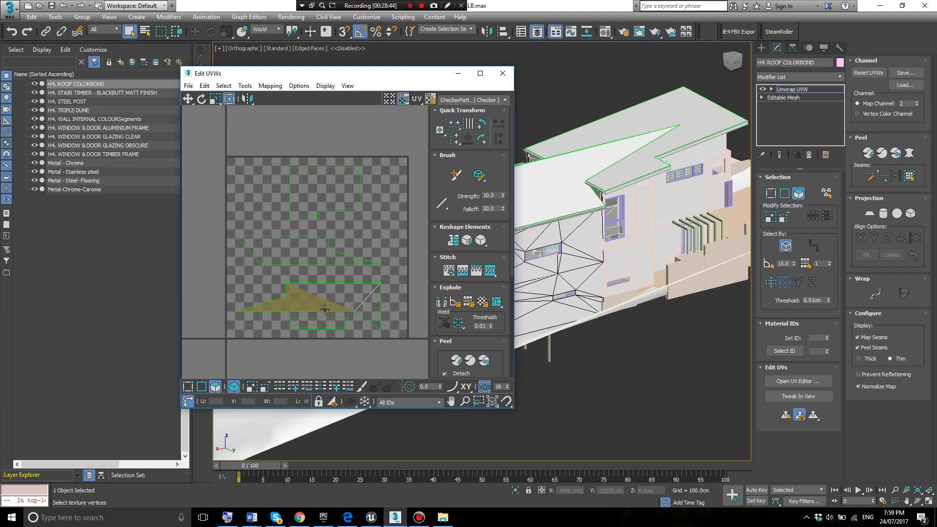
{"action": "left_click", "coordinate": [325, 310]}
{"action": "left_click_drag", "start_coordinate": [330, 296], "coordinate": [330, 289]}
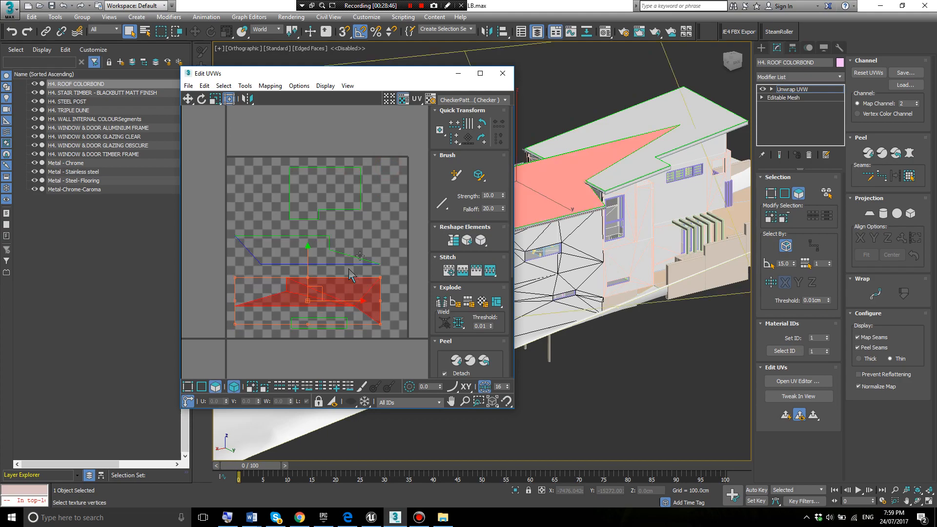
{"action": "left_click", "coordinate": [376, 238]}
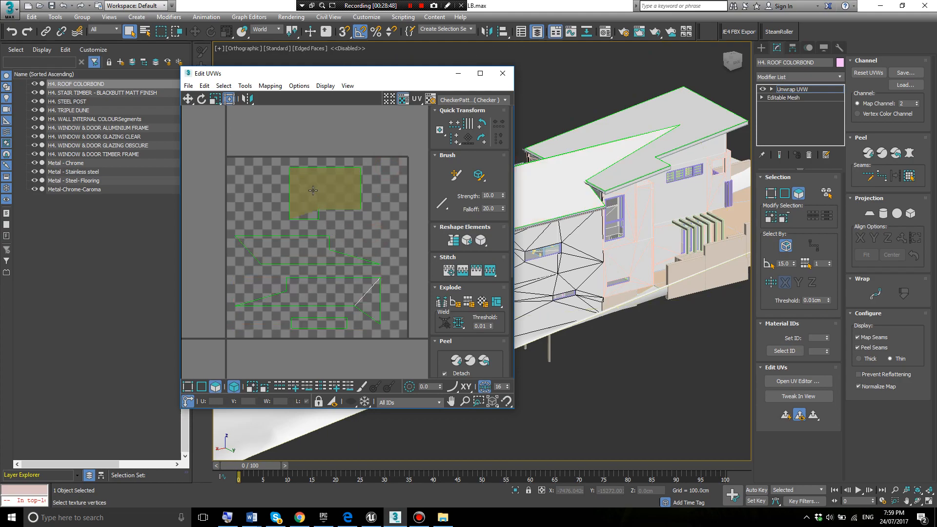
- Examine the spacing around the roof's uppermost UV island and close the UV editor
{"action": "left_click", "coordinate": [313, 191]}
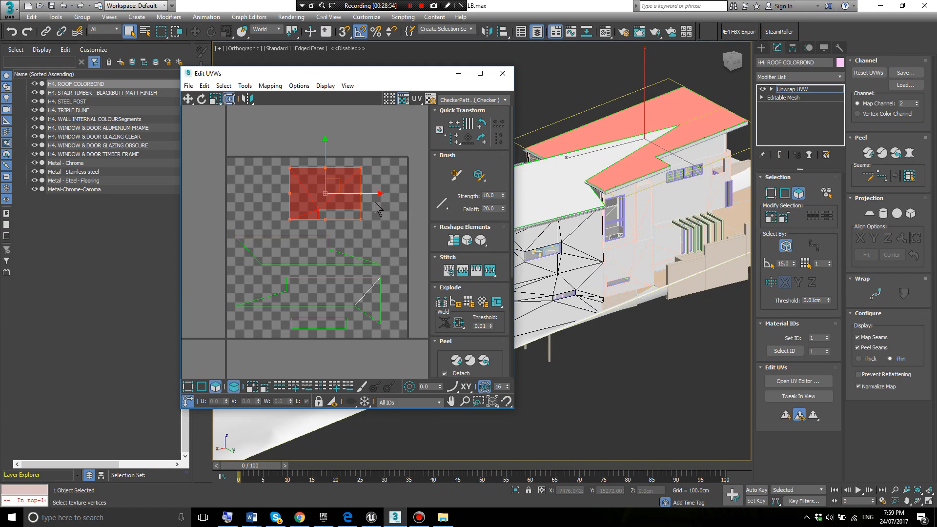
{"action": "scroll", "coordinate": [378, 208], "scroll_direction": "up", "scroll_amount": 3}
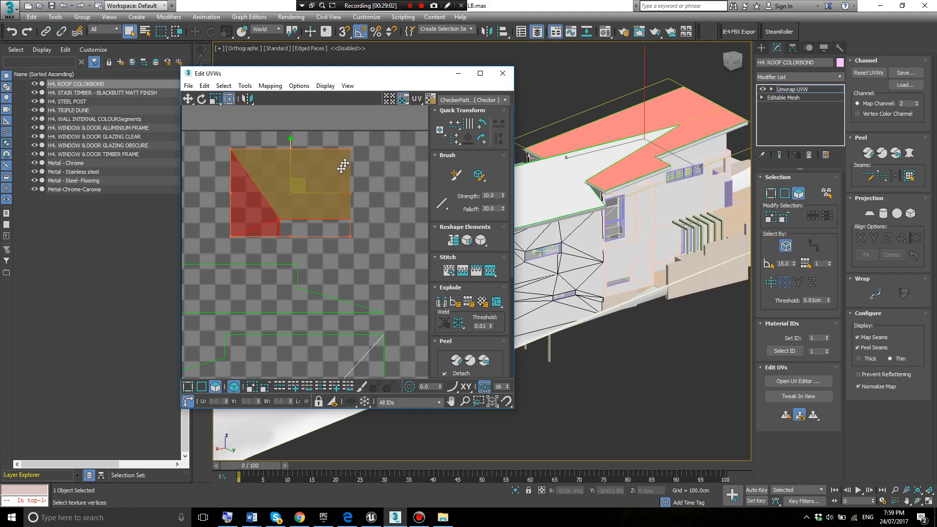
{"action": "scroll", "coordinate": [385, 177], "scroll_direction": "down", "scroll_amount": 2}
{"action": "scroll", "coordinate": [313, 222], "scroll_direction": "down", "scroll_amount": 1}
{"action": "middle_click_drag", "start_coordinate": [312, 222], "coordinate": [320, 197]}
{"action": "scroll", "coordinate": [307, 219], "scroll_direction": "up", "scroll_amount": 1}
{"action": "middle_click_drag", "start_coordinate": [314, 243], "coordinate": [295, 257]}
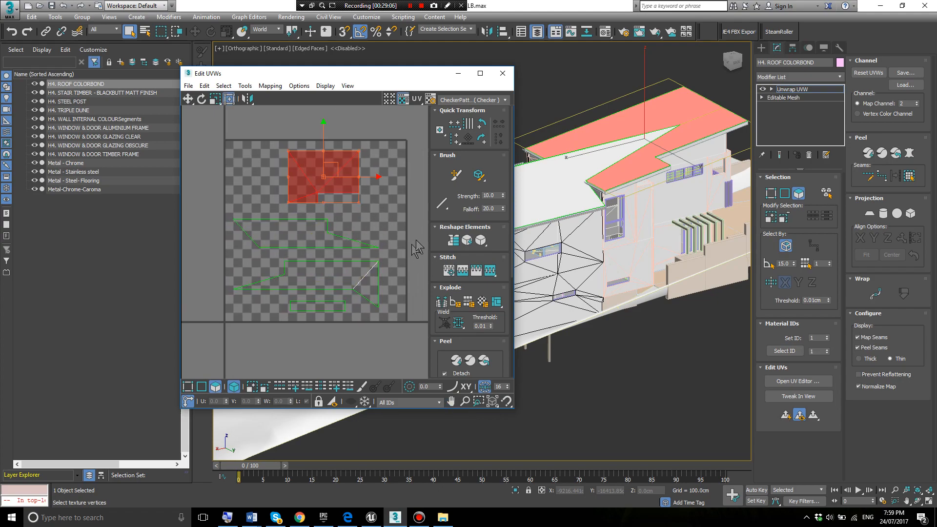
{"action": "left_click", "coordinate": [324, 173]}
{"action": "left_click", "coordinate": [373, 166]}
{"action": "left_click", "coordinate": [503, 73]}
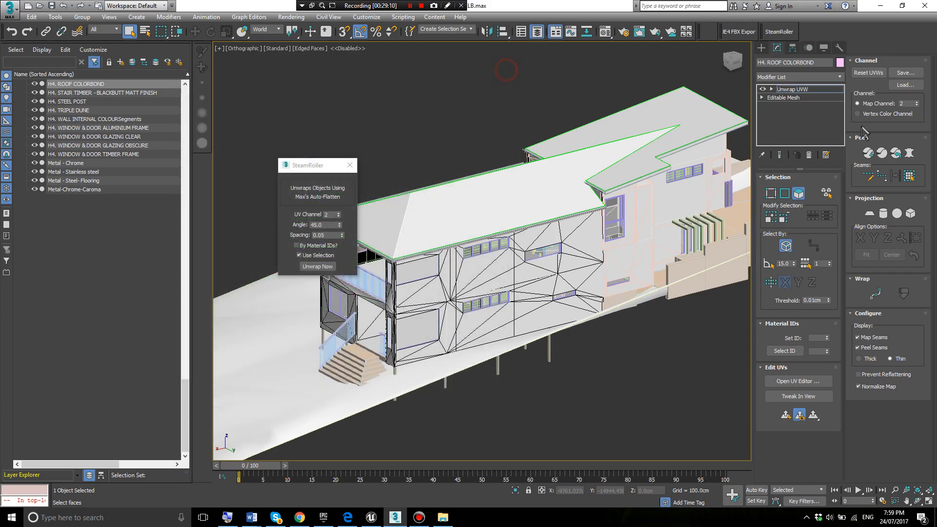
- Select every visible object, frame the complete house in the viewport and clear the selection
{"action": "left_click", "coordinate": [761, 48]}
{"action": "scroll", "coordinate": [575, 71], "scroll_direction": "down", "scroll_amount": 5}
{"action": "key", "text": "ctrl+a"}
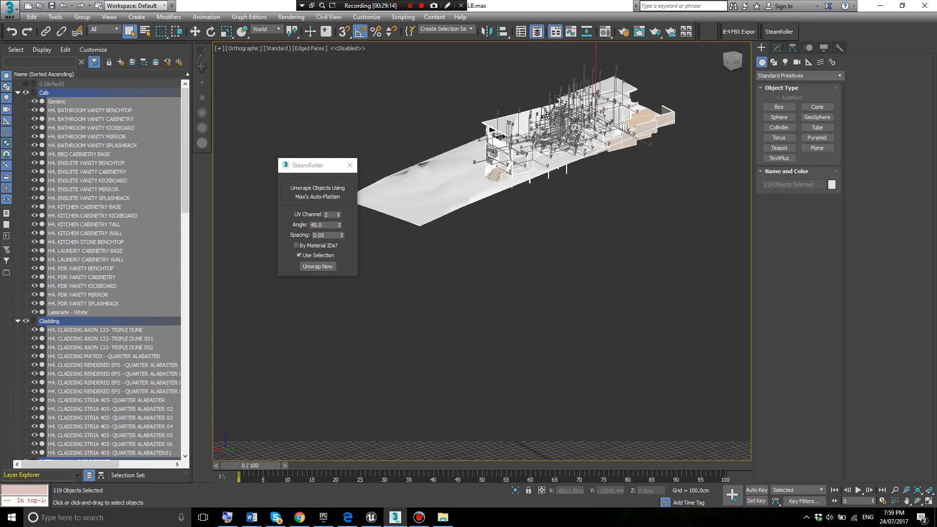
{"action": "key", "text": "z"}
{"action": "left_click", "coordinate": [706, 153]}
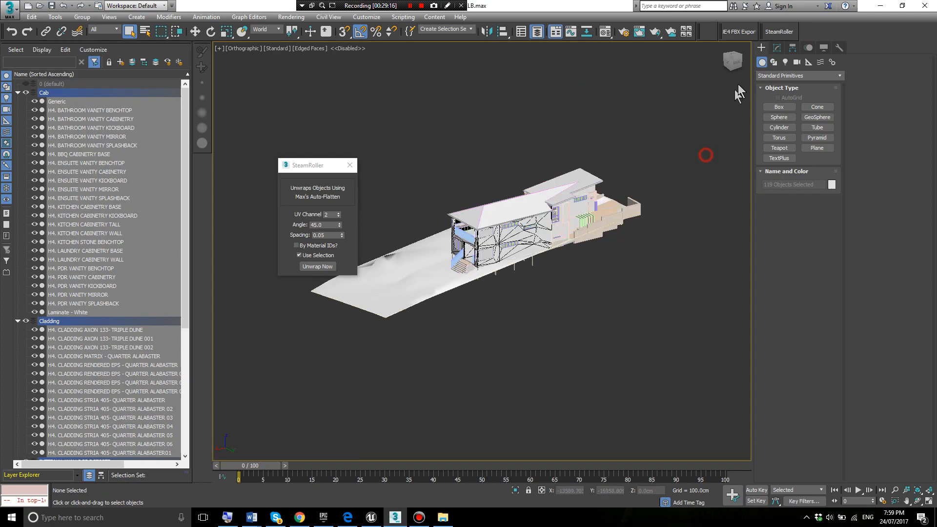
- Check the modifier stacks of the roof and the side wall for the Unwrap UVW modifier
{"action": "left_click", "coordinate": [776, 48]}
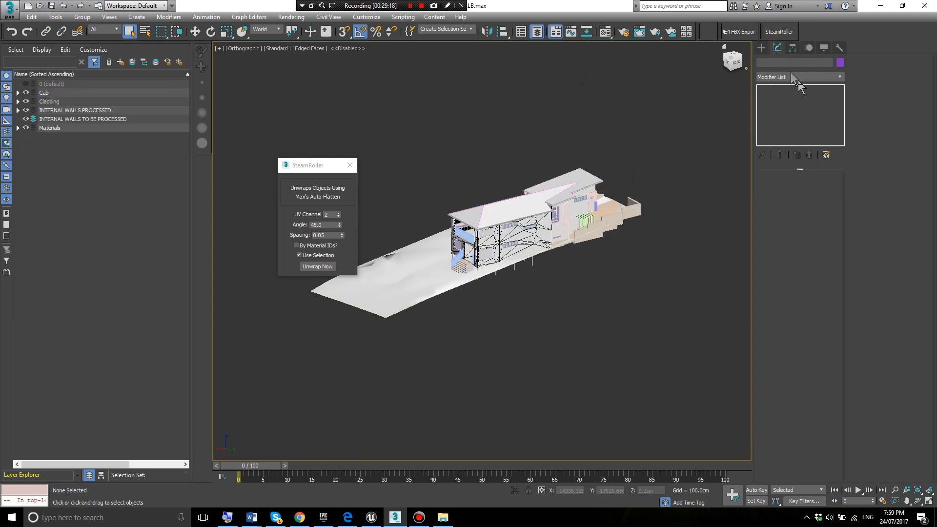
{"action": "left_click", "coordinate": [571, 166]}
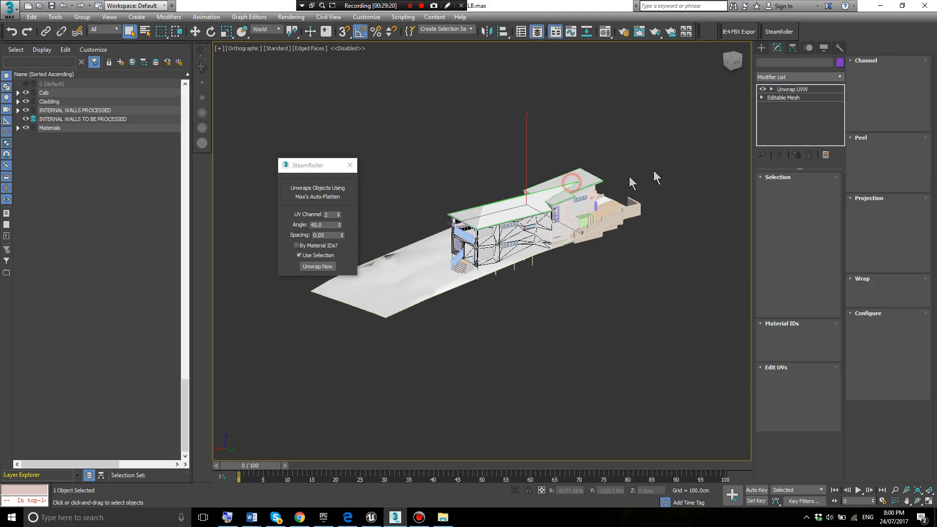
{"action": "left_click", "coordinate": [490, 246]}
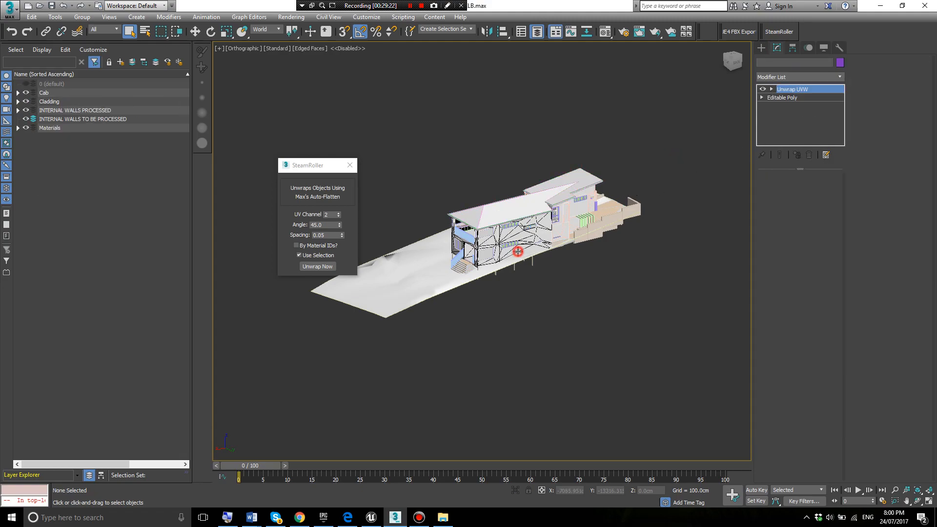
- Inspect the modifier stack of the cladding on the side wall and clear the selection
{"action": "left_click", "coordinate": [542, 204]}
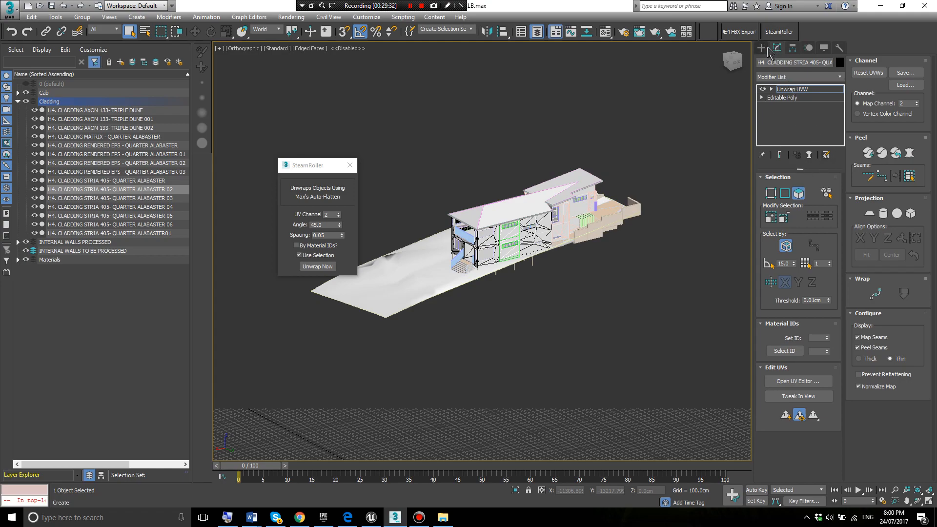
{"action": "left_click", "coordinate": [761, 48]}
{"action": "left_click", "coordinate": [679, 130]}
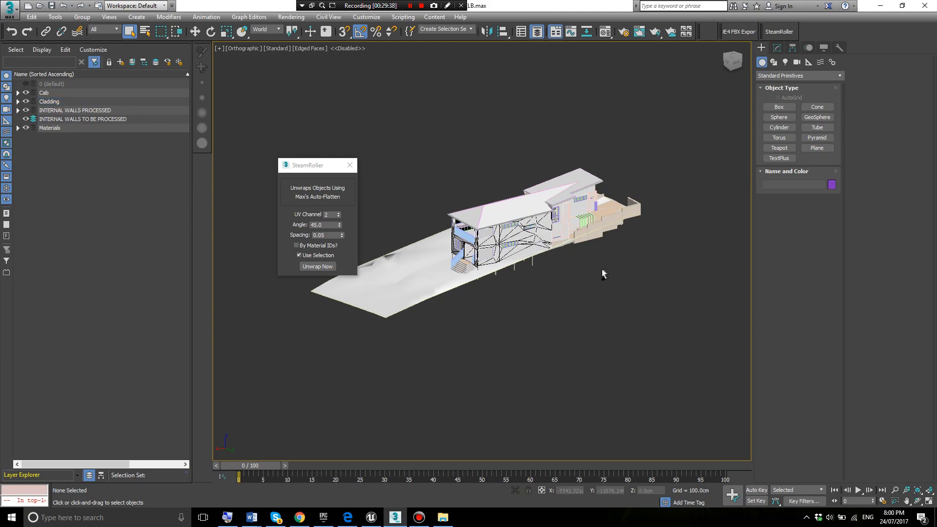
- Select every object in the scene, collapse their modifier stacks by converting them to Editable Poly and clear the selection
{"action": "key", "text": "ctrl+a"}
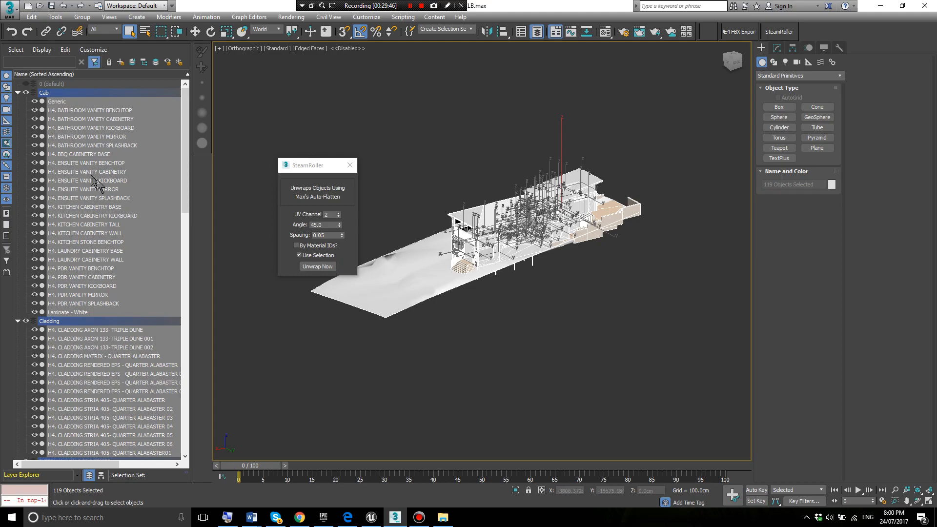
{"action": "scroll", "coordinate": [128, 215], "scroll_direction": "down", "scroll_amount": 3}
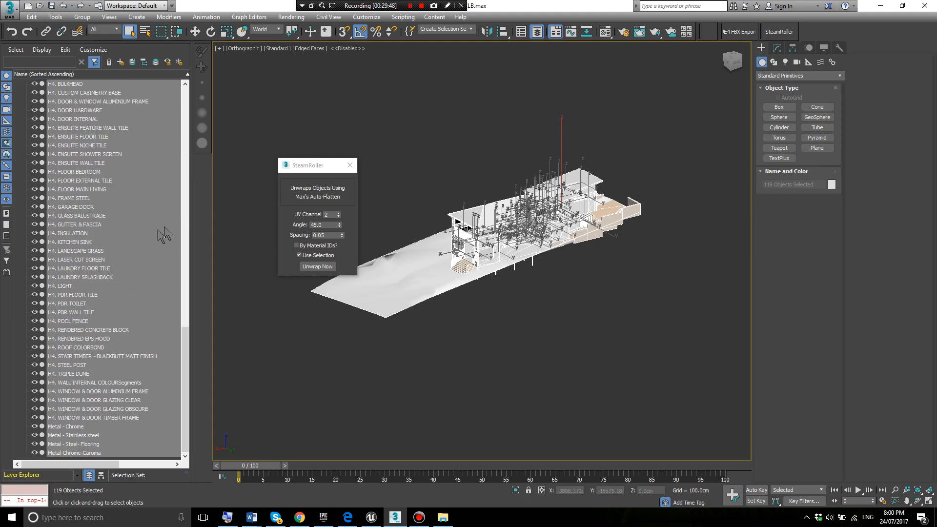
{"action": "scroll", "coordinate": [163, 234], "scroll_direction": "down", "scroll_amount": 2}
{"action": "scroll", "coordinate": [531, 213], "scroll_direction": "up", "scroll_amount": 3}
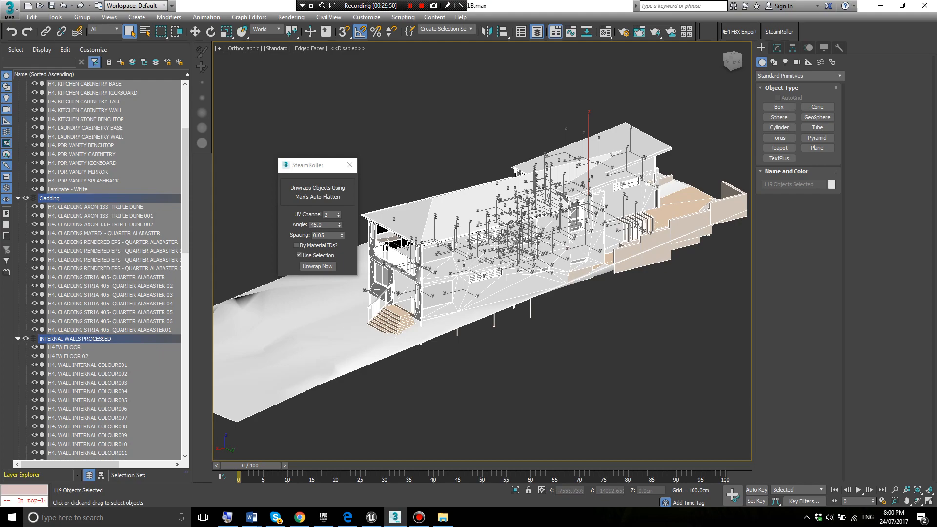
{"action": "right_click", "coordinate": [452, 228]}
{"action": "mouse_move", "coordinate": [510, 334]}
{"action": "left_click", "coordinate": [573, 341]}
{"action": "scroll", "coordinate": [450, 204], "scroll_direction": "down", "scroll_amount": 3}
{"action": "scroll", "coordinate": [495, 295], "scroll_direction": "up", "scroll_amount": 3}
{"action": "left_click", "coordinate": [496, 293]}
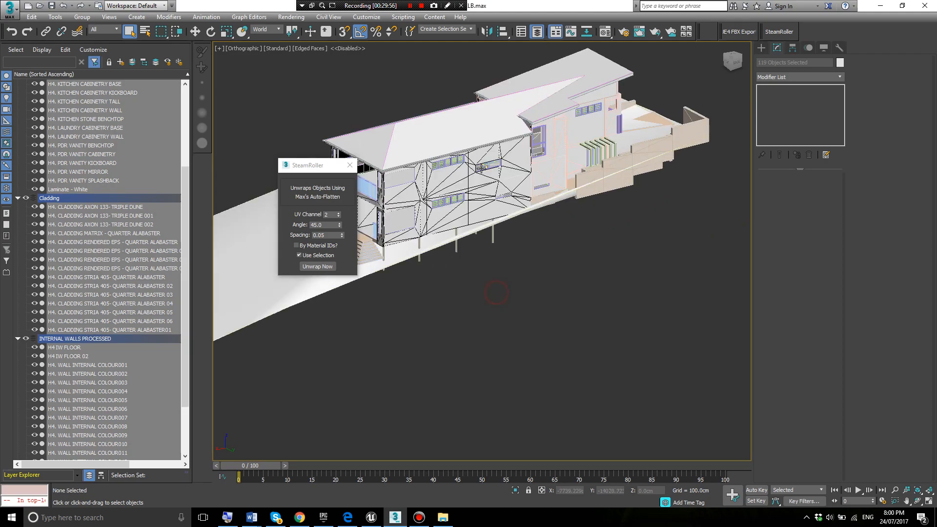
- Check the modifier stacks of the clear window glazing and the roof, and move the SteamRoller dialog off the house
{"action": "left_click", "coordinate": [481, 167]}
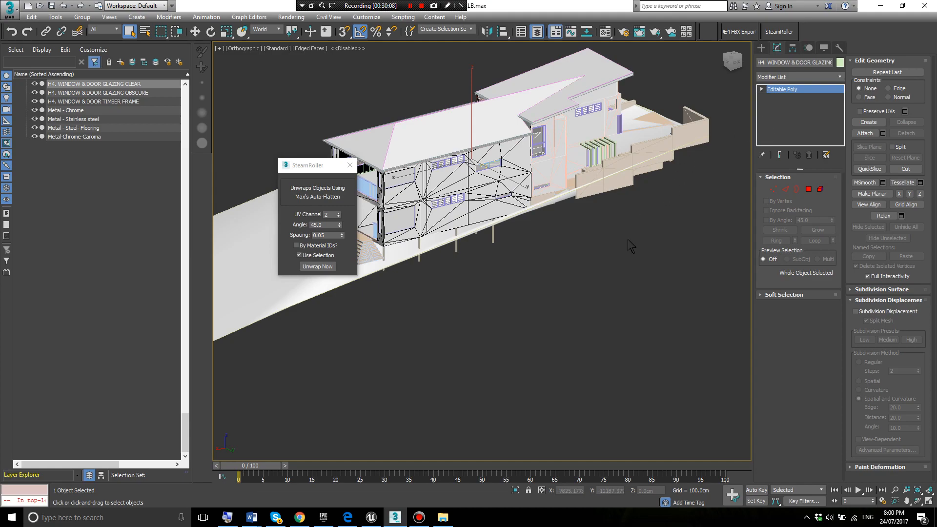
{"action": "middle_click_drag", "start_coordinate": [630, 246], "coordinate": [623, 320]}
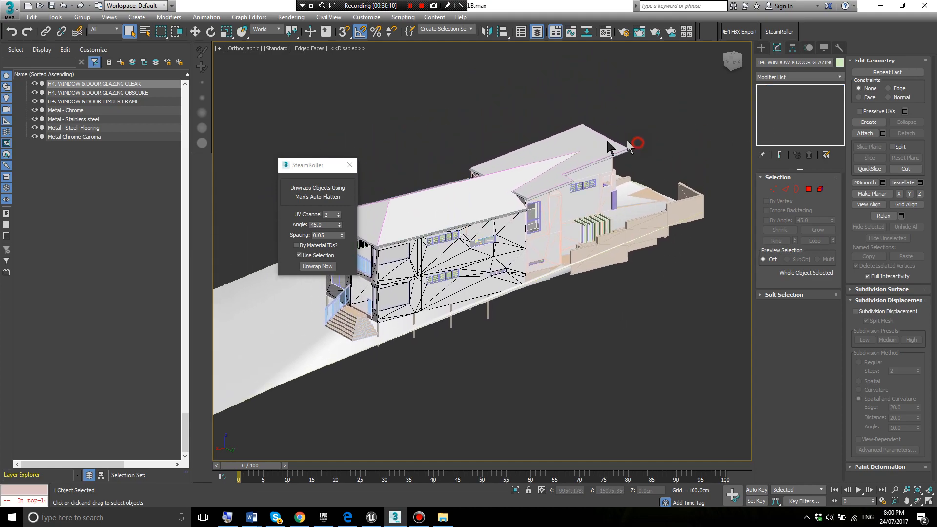
{"action": "left_click", "coordinate": [638, 146]}
{"action": "middle_click_drag", "start_coordinate": [638, 146], "coordinate": [730, 139], "text": "alt"}
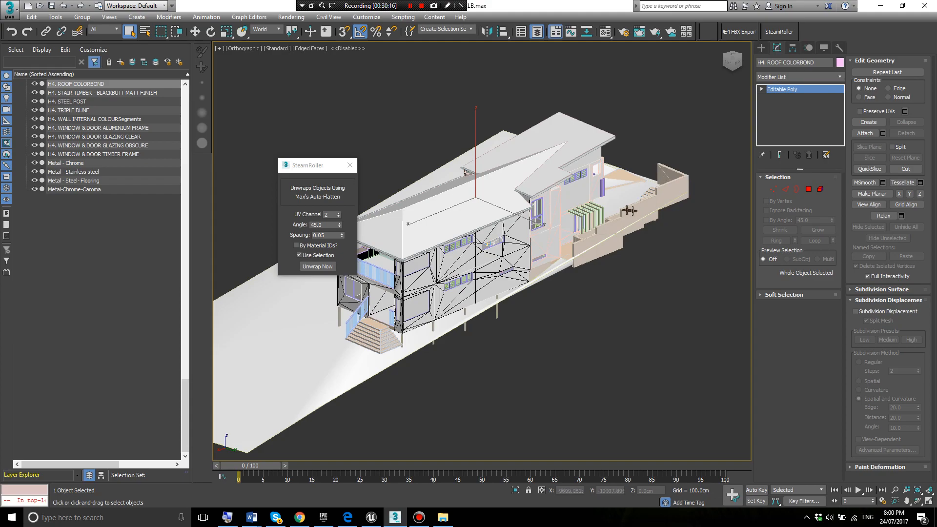
{"action": "left_click", "coordinate": [703, 141]}
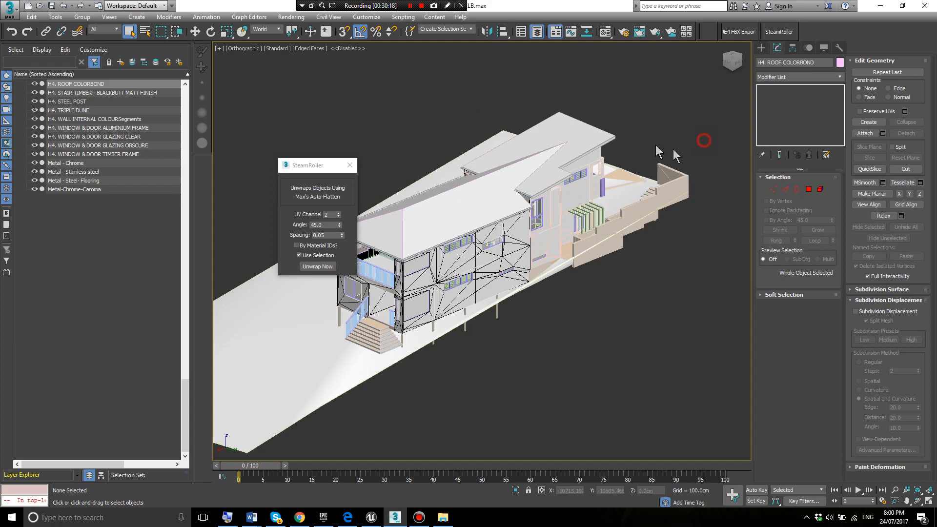
{"action": "left_click", "coordinate": [584, 128]}
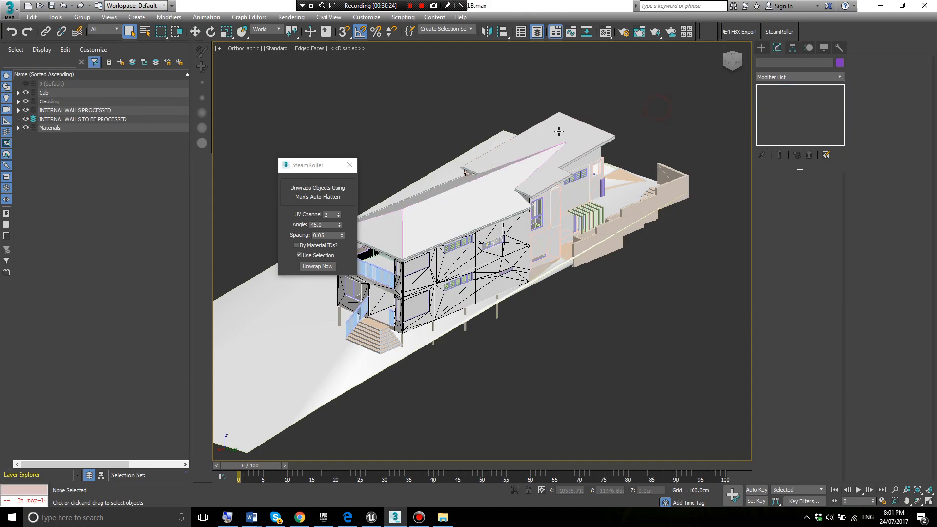
{"action": "scroll", "coordinate": [631, 167], "scroll_direction": "down", "scroll_amount": 3}
{"action": "scroll", "coordinate": [572, 142], "scroll_direction": "up", "scroll_amount": 4}
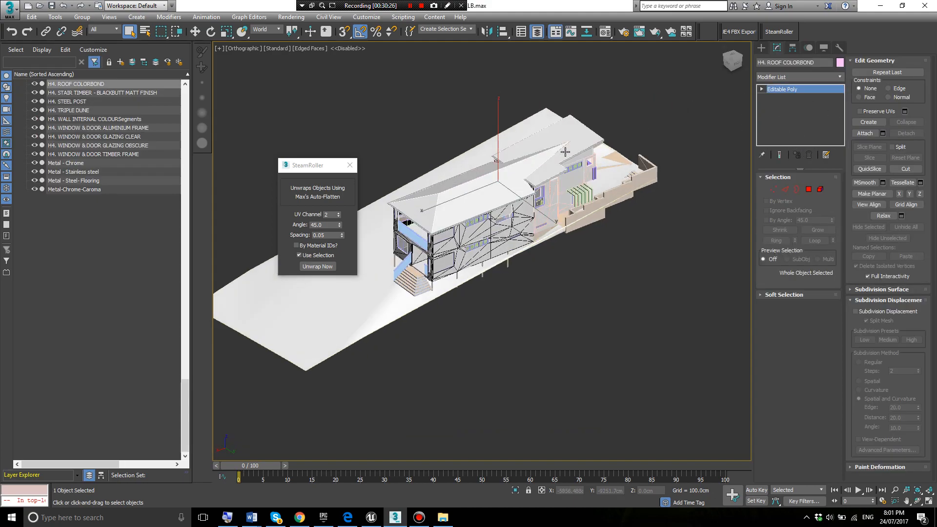
{"action": "scroll", "coordinate": [573, 138], "scroll_direction": "down", "scroll_amount": 2}
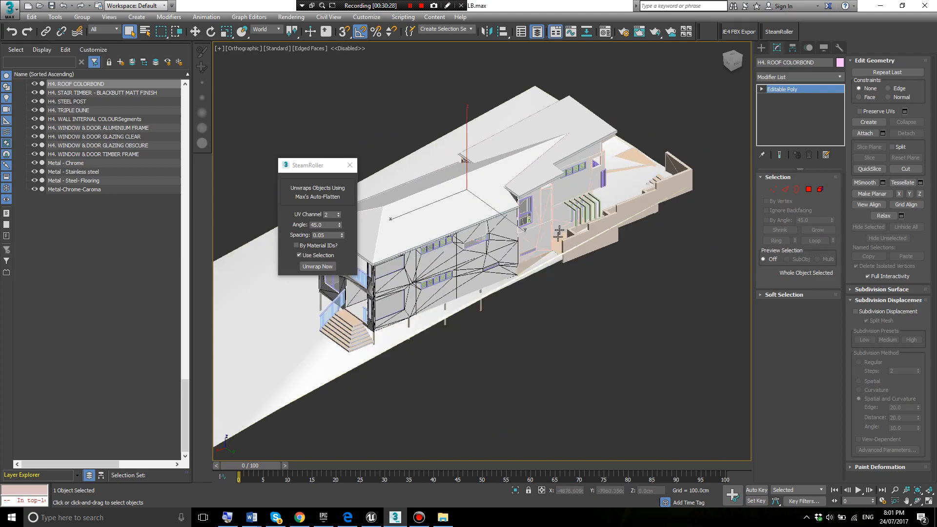
{"action": "left_click_drag", "start_coordinate": [308, 165], "coordinate": [241, 102]}
{"action": "middle_click_drag", "start_coordinate": [496, 249], "coordinate": [497, 250]}
- Switch to the Word notes and review the Part 2 lines on mapping UV channel 2 and UV channel 1
{"action": "key", "text": "alt+Tab"}
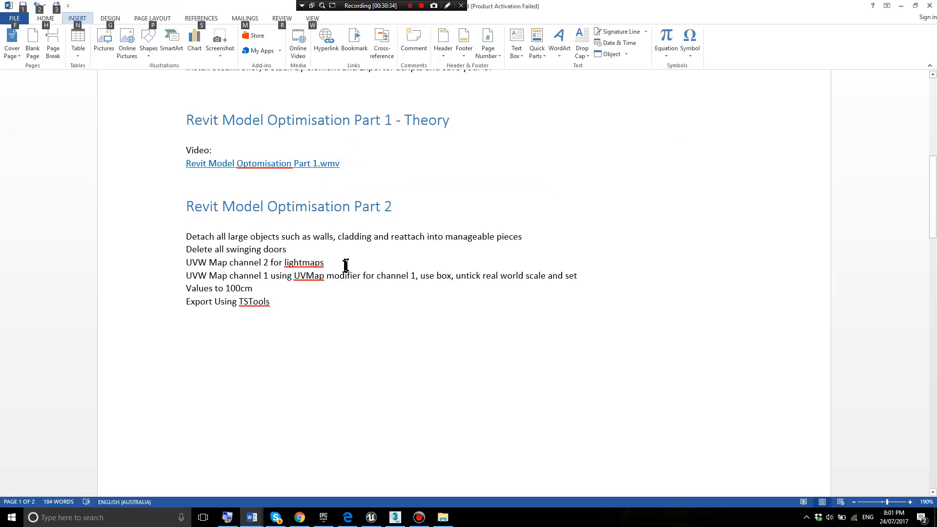
{"action": "left_click_drag", "start_coordinate": [345, 264], "coordinate": [147, 267]}
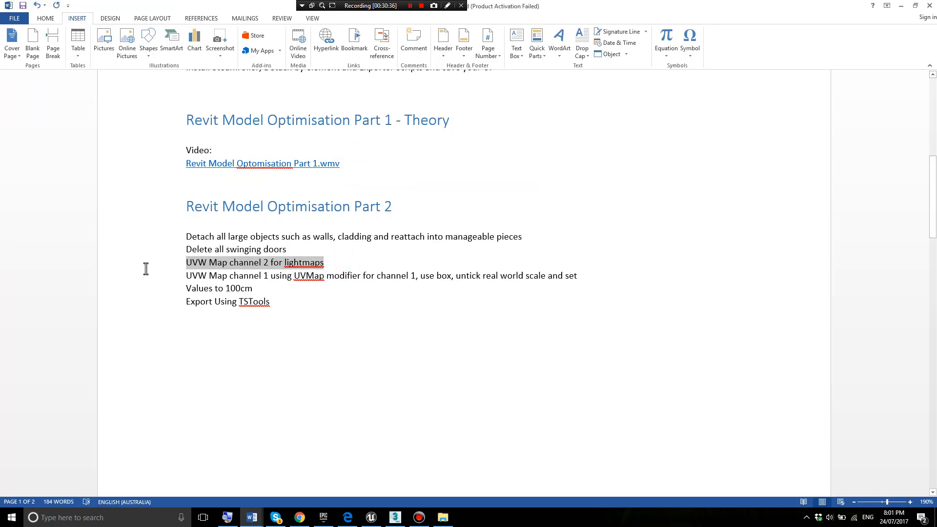
{"action": "left_click", "coordinate": [255, 288]}
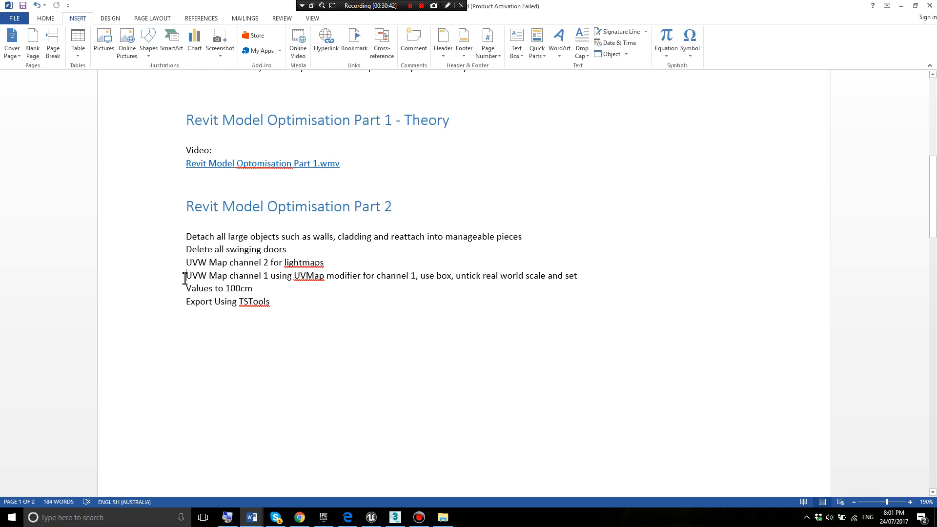
{"action": "left_click_drag", "start_coordinate": [186, 278], "coordinate": [324, 278]}
{"action": "left_click", "coordinate": [324, 277]}
{"action": "key", "text": "alt+Tab"}
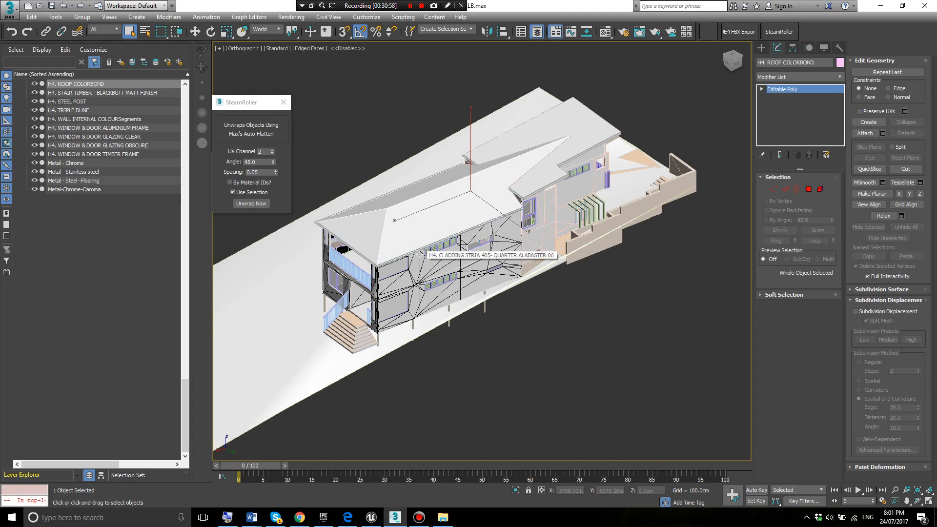
{"action": "key", "text": "alt+Tab"}
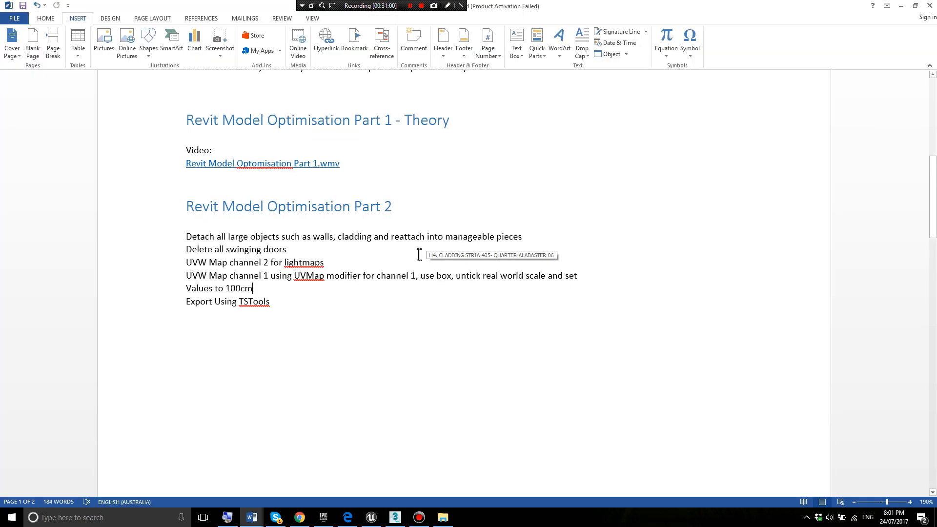
- Add a line reading "Optomising edges" directly below the channel 1 mapping line in the notes
{"action": "left_click", "coordinate": [586, 274]}
{"action": "key", "text": "Return"}
{"action": "type", "text": "Opto"}
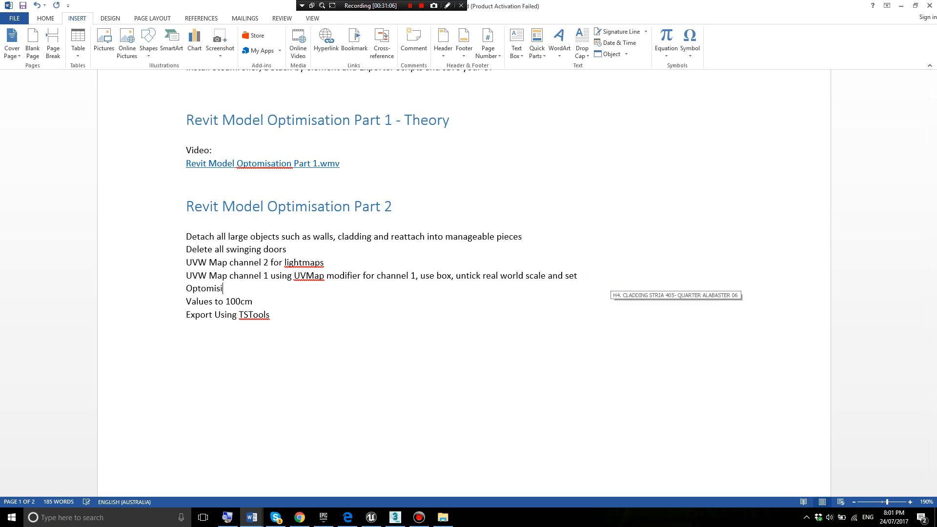
{"action": "type", "text": "missa"}
{"action": "key", "text": "BackSpace"}
{"action": "key", "text": "BackSpace"}
{"action": "type", "text": "ing ed"}
{"action": "key", "text": "BackSpace"}
{"action": "type", "text": "dges"}
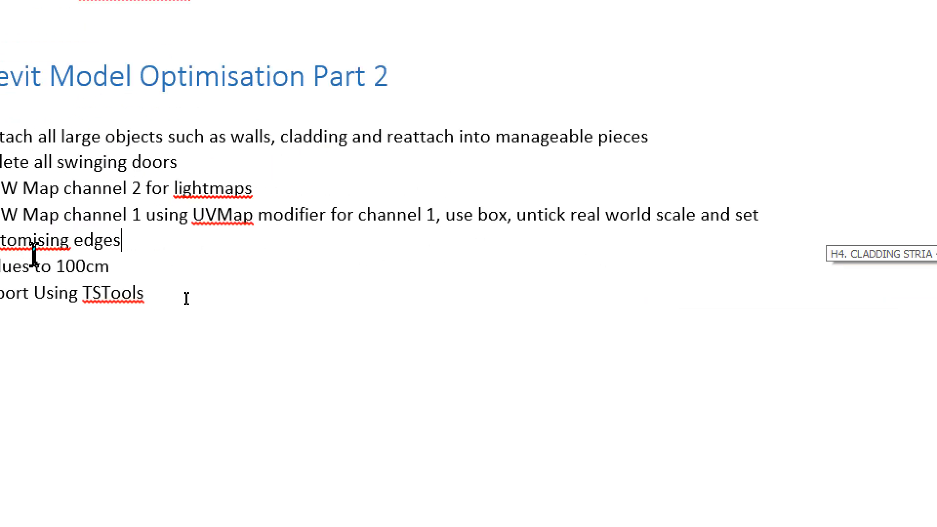
- Correct the misspelled first word of the new line to "Optimising"
{"action": "right_click", "coordinate": [247, 214]}
{"action": "left_click", "coordinate": [293, 259]}
{"action": "left_click", "coordinate": [349, 215]}
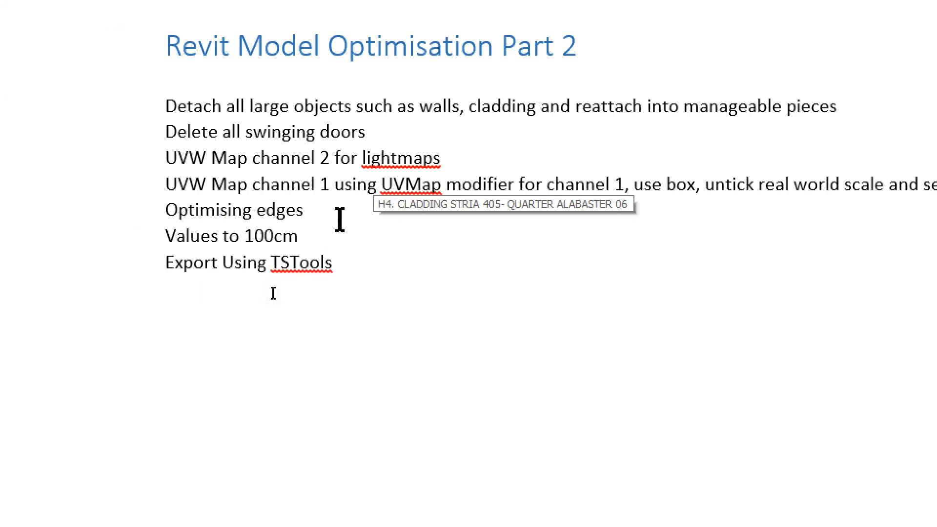
{"action": "key", "text": "super+minus"}
- Switch back to 3ds Max, select the retaining wall beside the house and inspect its top corner in edge sub-object mode
{"action": "key", "text": "alt+Tab"}
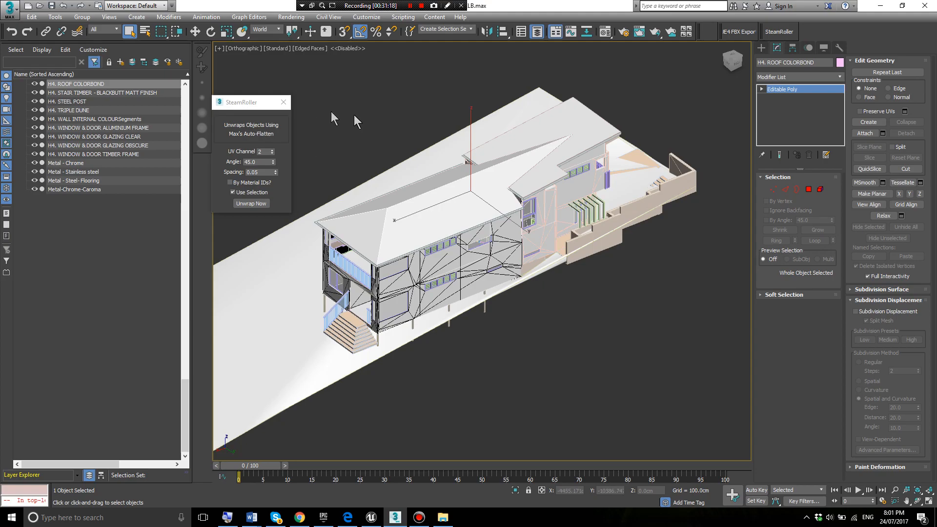
{"action": "left_click", "coordinate": [384, 111]}
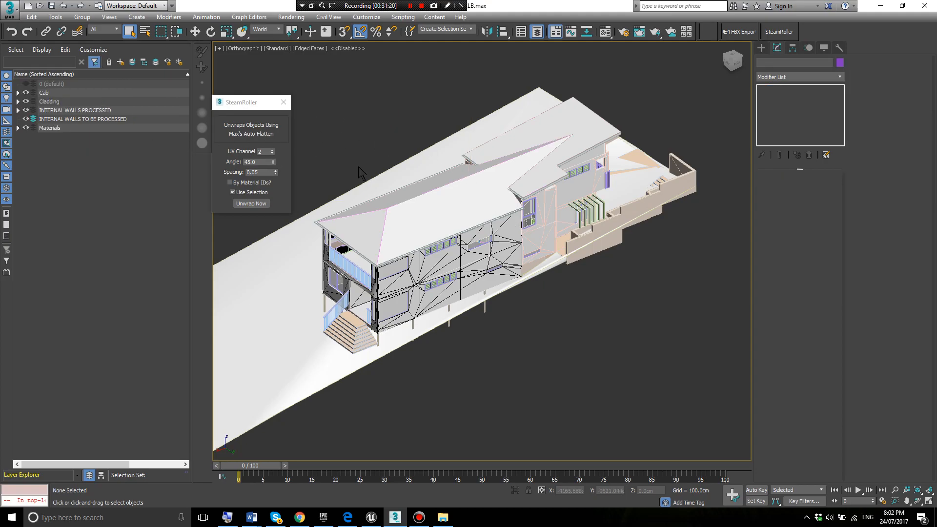
{"action": "key", "text": "super+plus"}
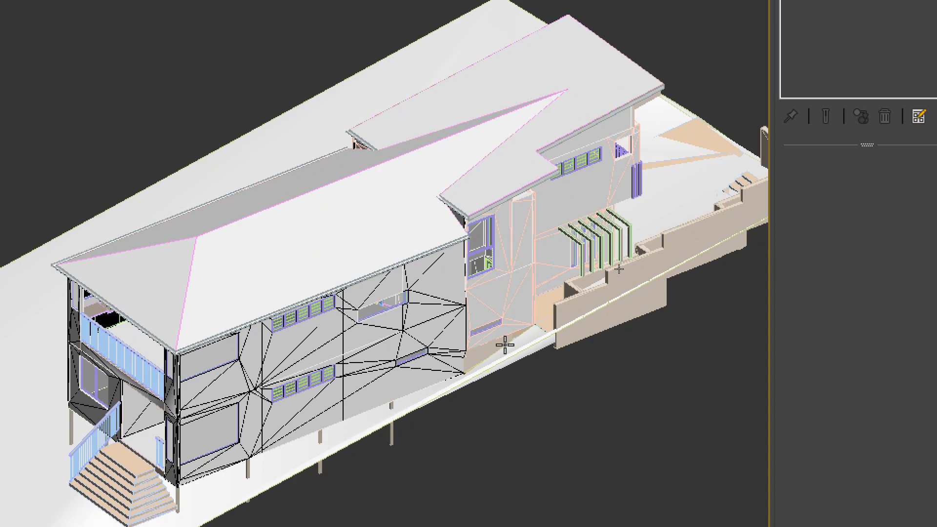
{"action": "scroll", "coordinate": [504, 341], "scroll_direction": "up", "scroll_amount": 2}
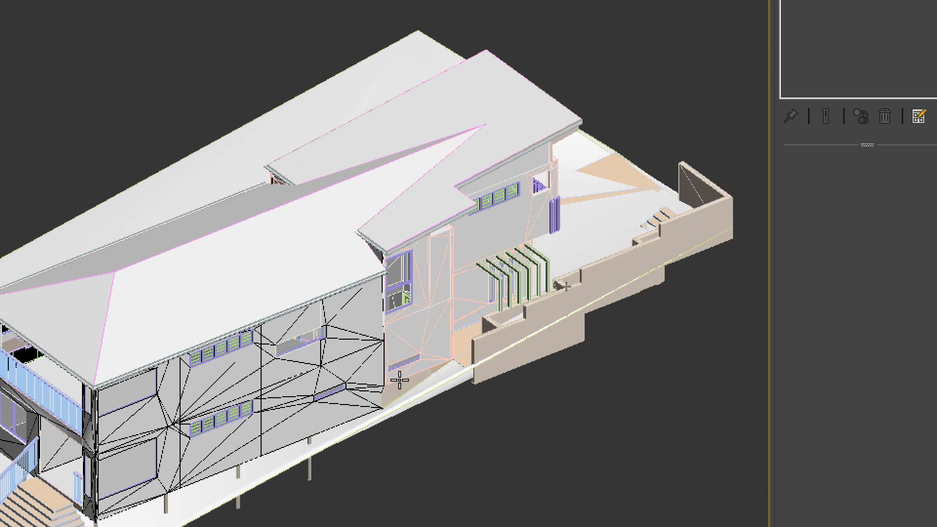
{"action": "scroll", "coordinate": [696, 225], "scroll_direction": "up", "scroll_amount": 5}
{"action": "left_click", "coordinate": [654, 203]}
{"action": "key", "text": "2"}
{"action": "left_click", "coordinate": [544, 190]}
{"action": "mouse_move", "coordinate": [544, 189]}
{"action": "middle_mouse_down", "text": "alt"}
{"action": "mouse_move", "coordinate": [584, 278]}
{"action": "mouse_move", "coordinate": [558, 285]}
{"action": "mouse_move", "coordinate": [537, 173]}
{"action": "middle_mouse_up", "text": "alt"}
{"action": "left_click", "coordinate": [560, 203]}
{"action": "middle_click_drag", "start_coordinate": [561, 203], "coordinate": [509, 210], "text": "alt"}
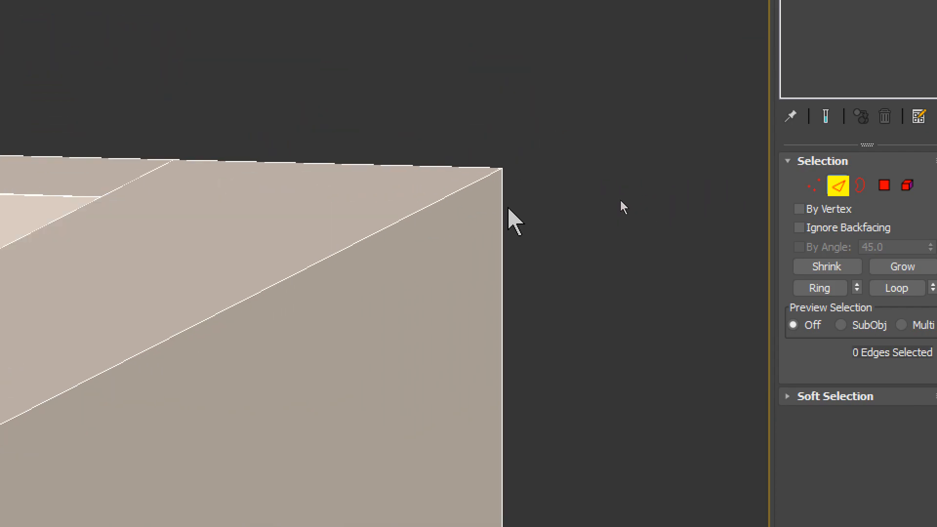
- Compare the retaining wall's sharp corner with edged faces turned off and on, and view the whole house
{"action": "key", "text": "F4"}
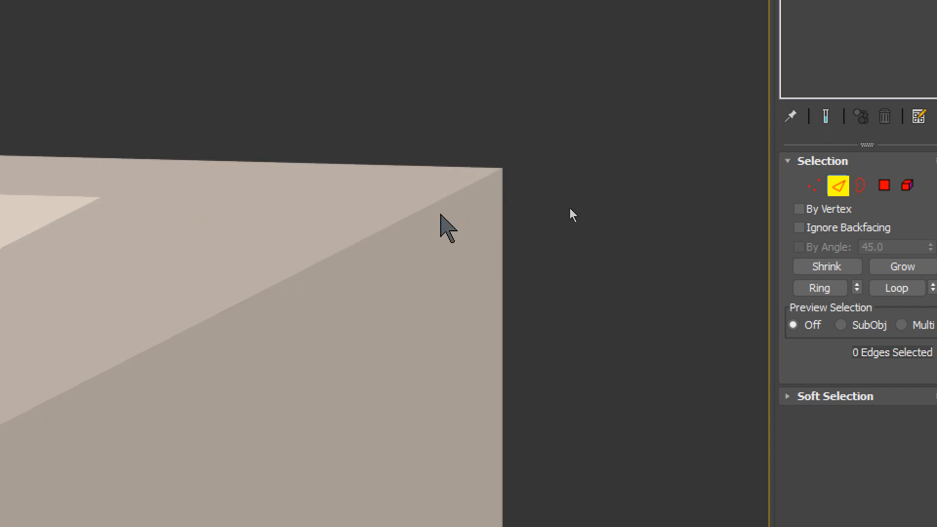
{"action": "scroll", "coordinate": [446, 198], "scroll_direction": "down", "scroll_amount": 4}
{"action": "key", "text": "F4"}
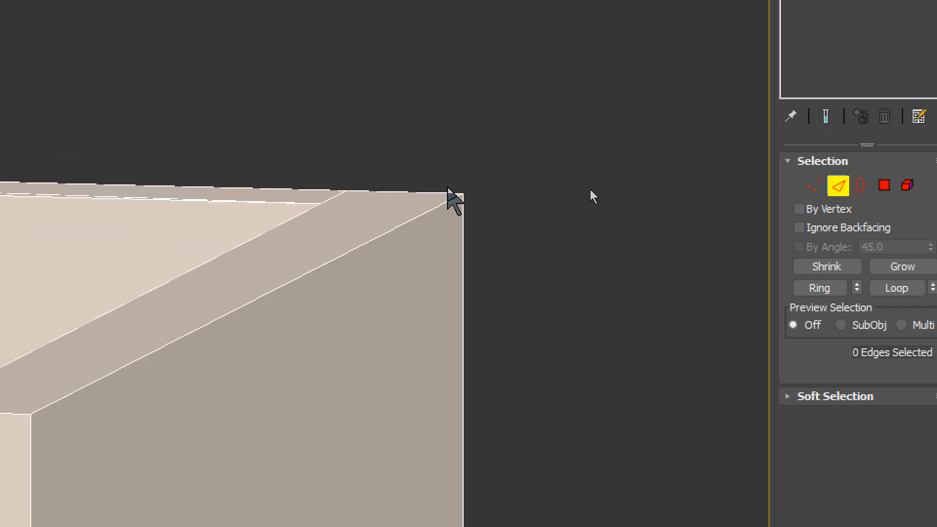
{"action": "scroll", "coordinate": [447, 199], "scroll_direction": "down", "scroll_amount": 8}
{"action": "middle_click_drag", "start_coordinate": [378, 218], "coordinate": [411, 171]}
{"action": "scroll", "coordinate": [578, 171], "scroll_direction": "down", "scroll_amount": 10}
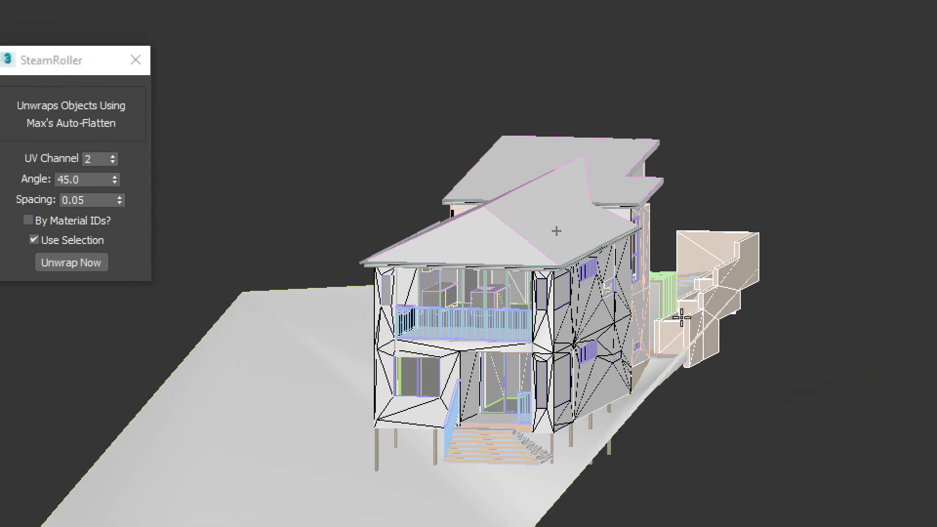
{"action": "middle_click_drag", "start_coordinate": [693, 302], "coordinate": [695, 339], "text": "alt"}
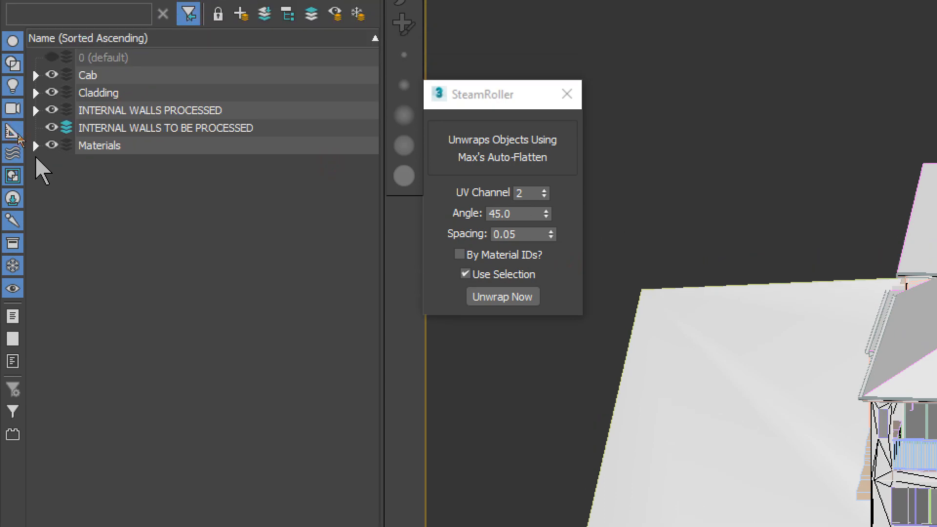
- Hide the Materials, INTERNAL WALLS TO BE PROCESSED, INTERNAL WALLS PROCESSED and Cladding layers, and expand the Cab layer
{"action": "left_click", "coordinate": [52, 145]}
{"action": "left_click", "coordinate": [52, 128]}
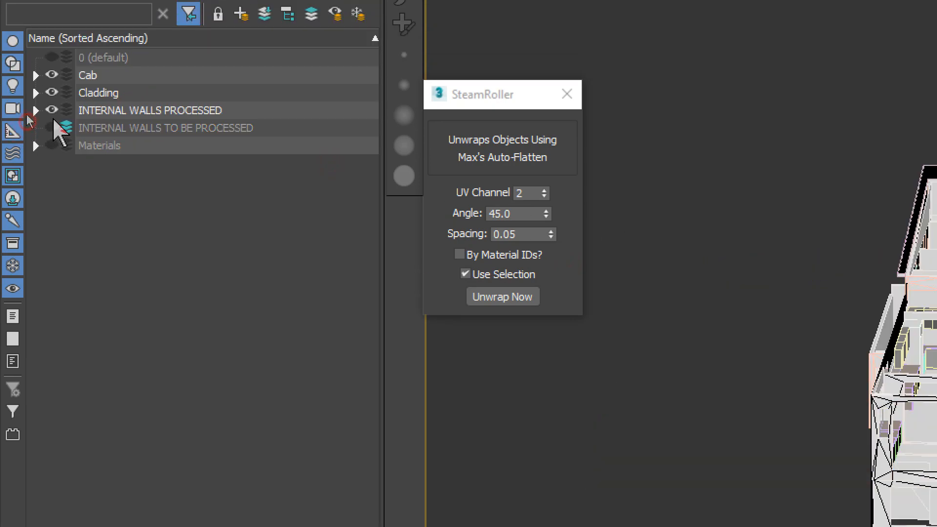
{"action": "left_click", "coordinate": [52, 110]}
{"action": "left_click", "coordinate": [52, 93]}
{"action": "left_click", "coordinate": [35, 75]}
{"action": "left_click", "coordinate": [189, 91]}
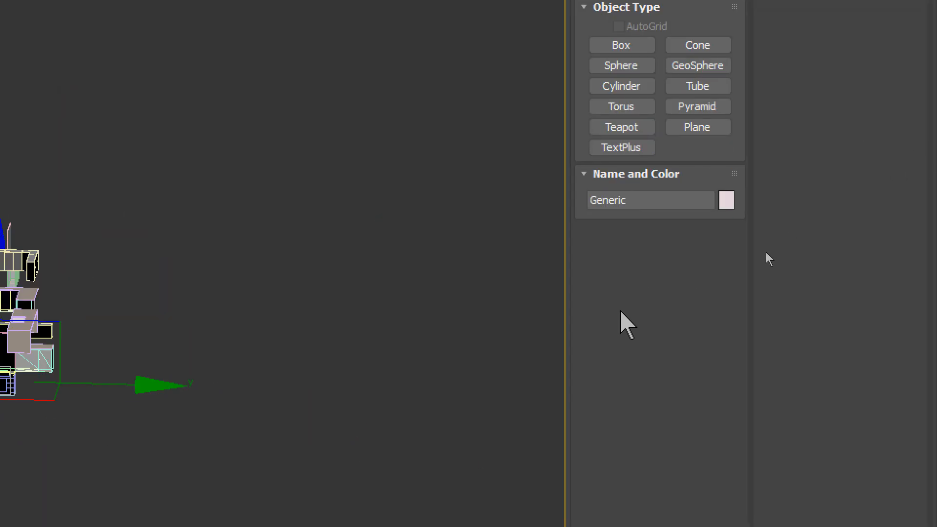
{"action": "left_click", "coordinate": [214, 349]}
- Examine the edges of the isolated cabinetry and select the BBQ cabinetry base
{"action": "middle_click_drag", "start_coordinate": [20, 361], "coordinate": [273, 295]}
{"action": "scroll", "coordinate": [184, 196], "scroll_direction": "up", "scroll_amount": 3}
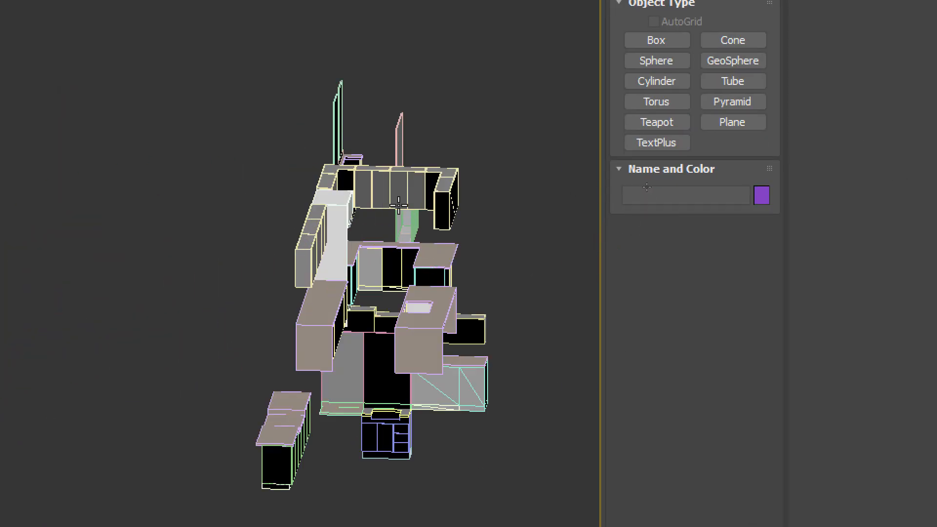
{"action": "left_click", "coordinate": [307, 219]}
{"action": "middle_click_drag", "start_coordinate": [423, 276], "coordinate": [434, 248], "text": "alt"}
{"action": "left_click", "coordinate": [362, 374]}
{"action": "scroll", "coordinate": [131, 289], "scroll_direction": "up", "scroll_amount": 4}
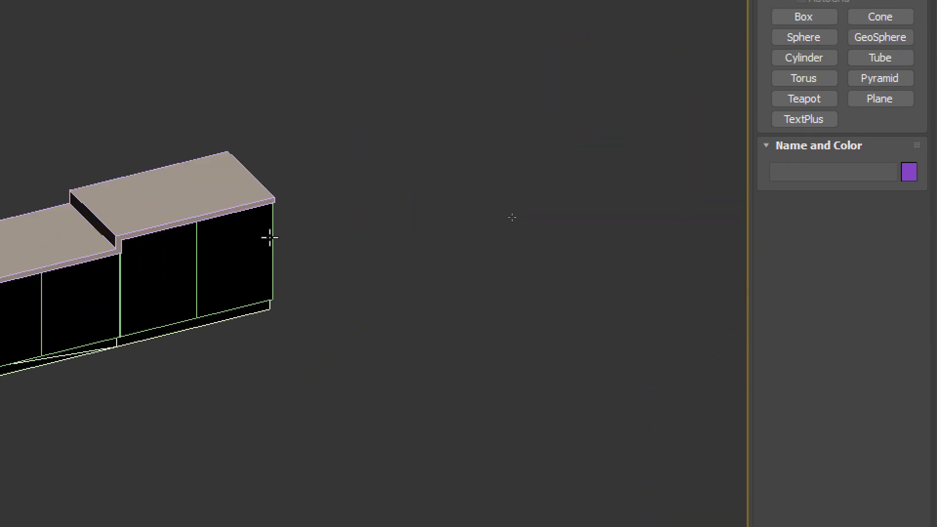
{"action": "left_click", "coordinate": [123, 261]}
{"action": "middle_click_drag", "start_coordinate": [503, 201], "coordinate": [153, 182]}
{"action": "scroll", "coordinate": [153, 182], "scroll_direction": "down", "scroll_amount": 3}
{"action": "scroll", "coordinate": [328, 126], "scroll_direction": "up", "scroll_amount": 2}
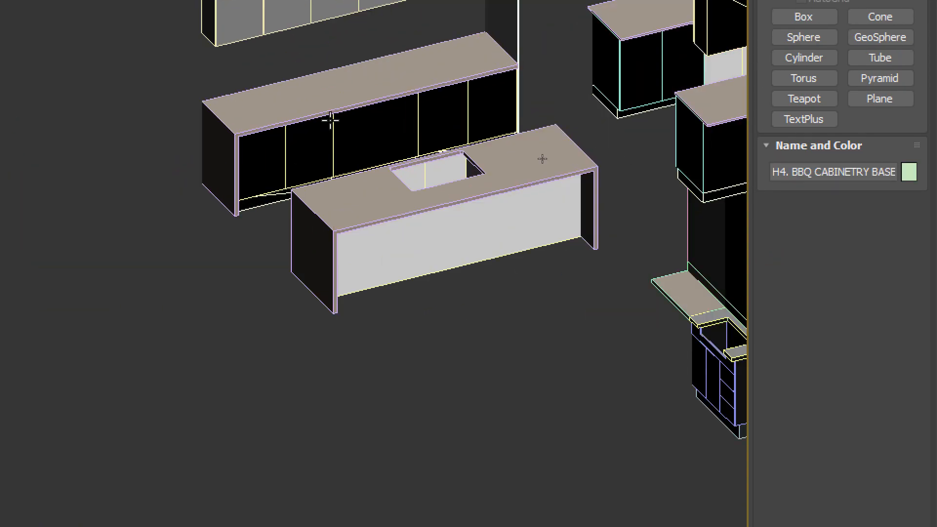
- Delete the kitchen stone benchtop object covering the island and the base cabinets behind it
{"action": "scroll", "coordinate": [330, 120], "scroll_direction": "down", "scroll_amount": 1}
{"action": "scroll", "coordinate": [335, 214], "scroll_direction": "up", "scroll_amount": 4}
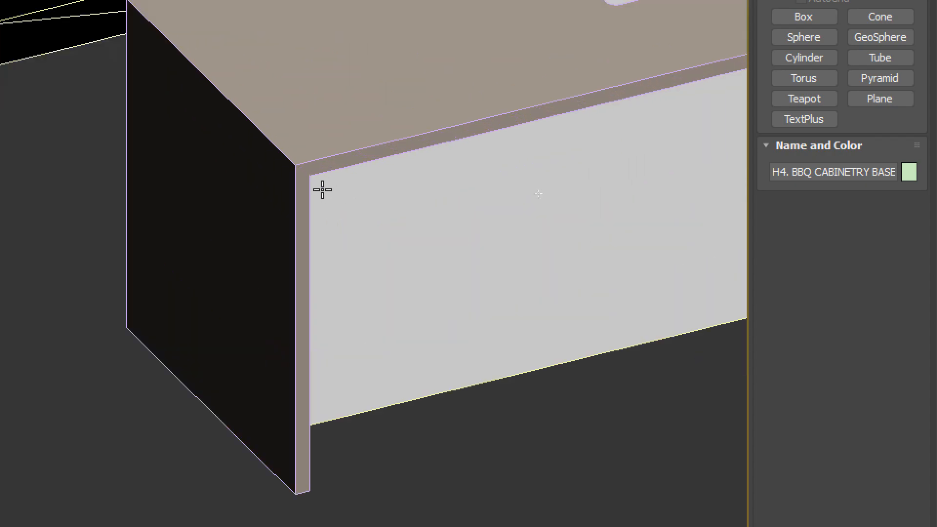
{"action": "left_click", "coordinate": [336, 105]}
{"action": "scroll", "coordinate": [338, 104], "scroll_direction": "down", "scroll_amount": 7}
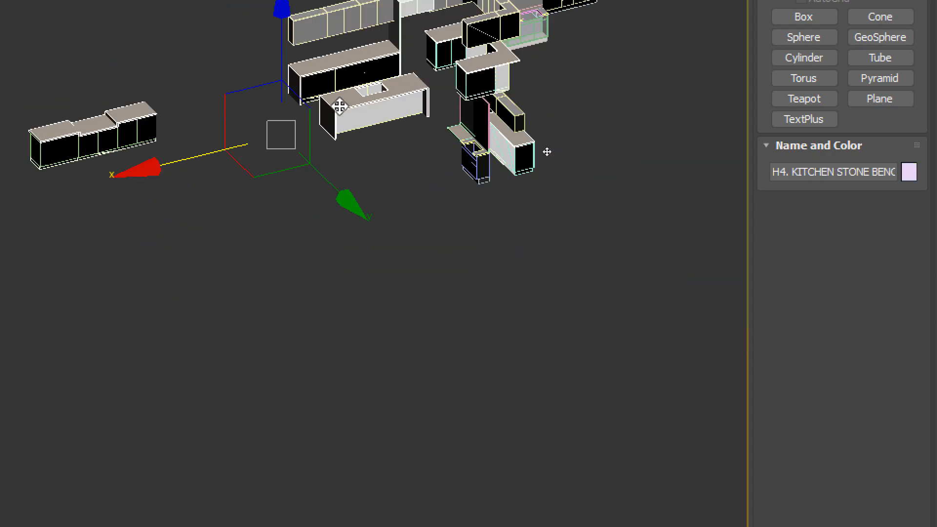
{"action": "scroll", "coordinate": [338, 105], "scroll_direction": "up", "scroll_amount": 3}
{"action": "key", "text": "Delete"}
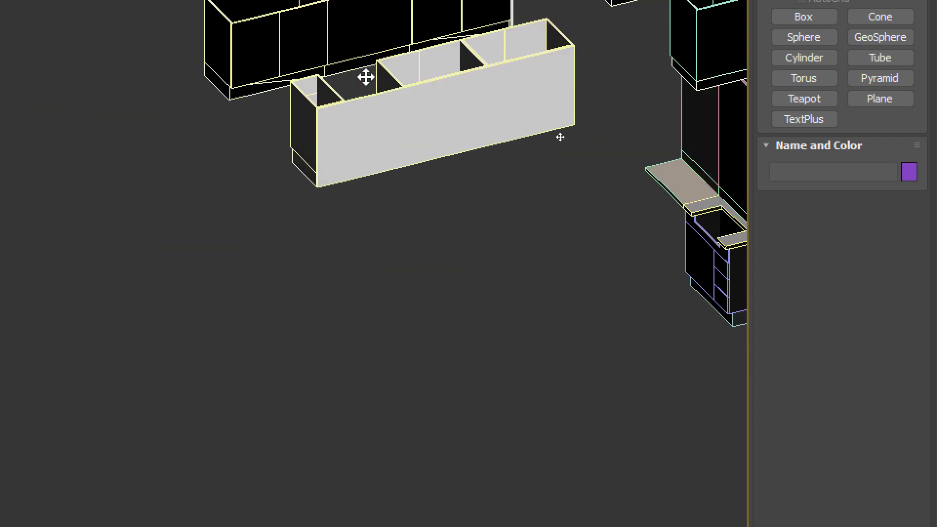
- Examine the exposed cabinetry carcasses from several angles and distances with the benchtops removed
{"action": "scroll", "coordinate": [365, 88], "scroll_direction": "down", "scroll_amount": 3}
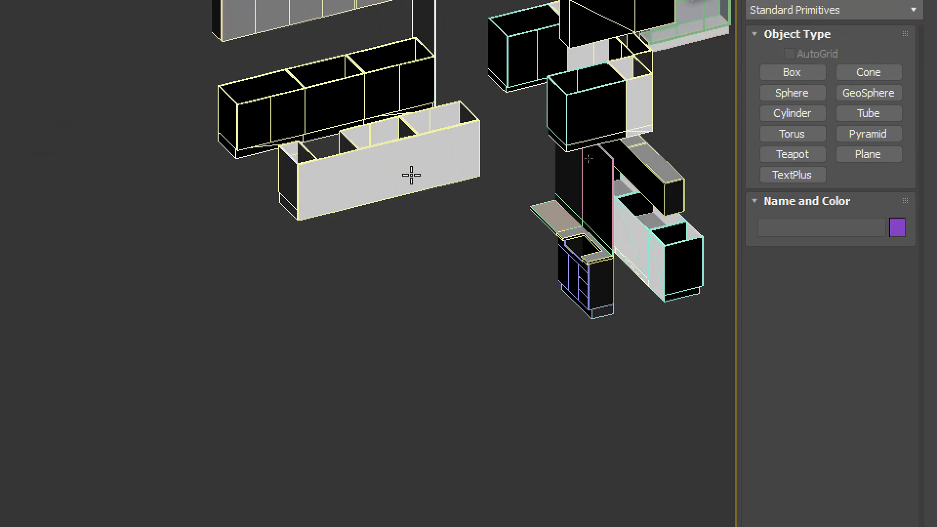
{"action": "scroll", "coordinate": [408, 195], "scroll_direction": "down", "scroll_amount": 3}
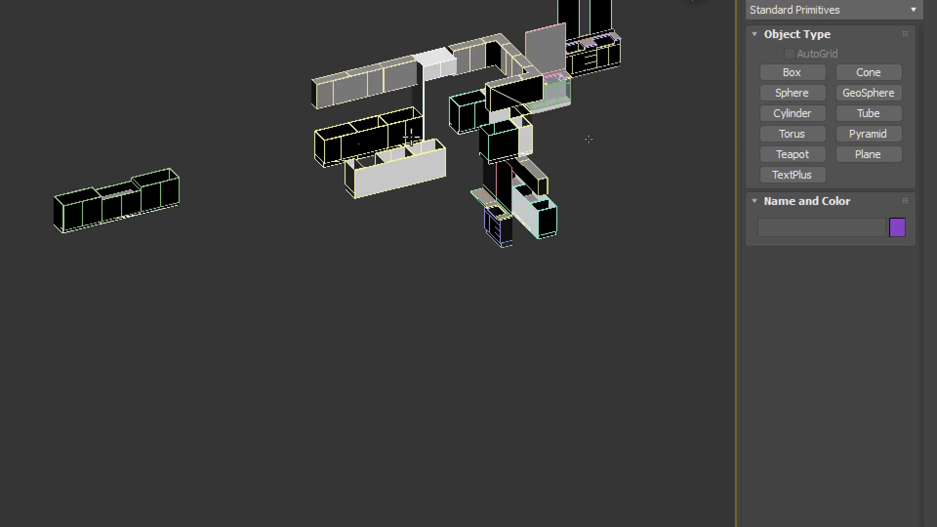
{"action": "scroll", "coordinate": [411, 137], "scroll_direction": "up", "scroll_amount": 3}
{"action": "scroll", "coordinate": [454, 135], "scroll_direction": "down", "scroll_amount": 2}
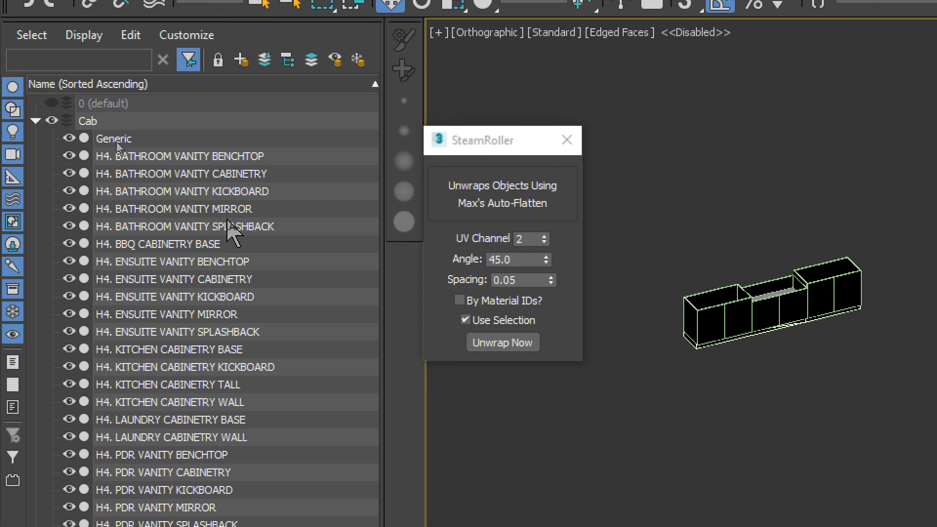
{"action": "left_click", "coordinate": [233, 227]}
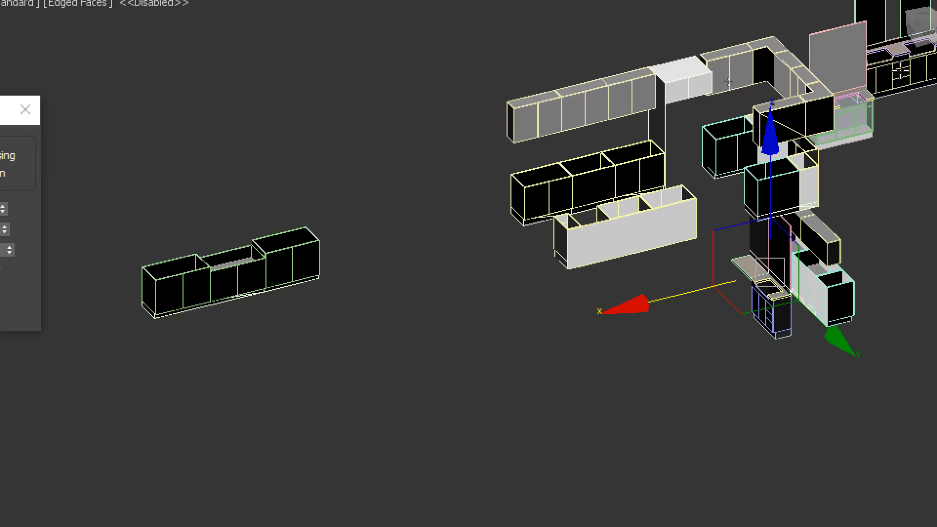
{"action": "left_click", "coordinate": [618, 308]}
{"action": "middle_click_drag", "start_coordinate": [596, 213], "coordinate": [411, 259]}
{"action": "scroll", "coordinate": [411, 259], "scroll_direction": "up", "scroll_amount": 2}
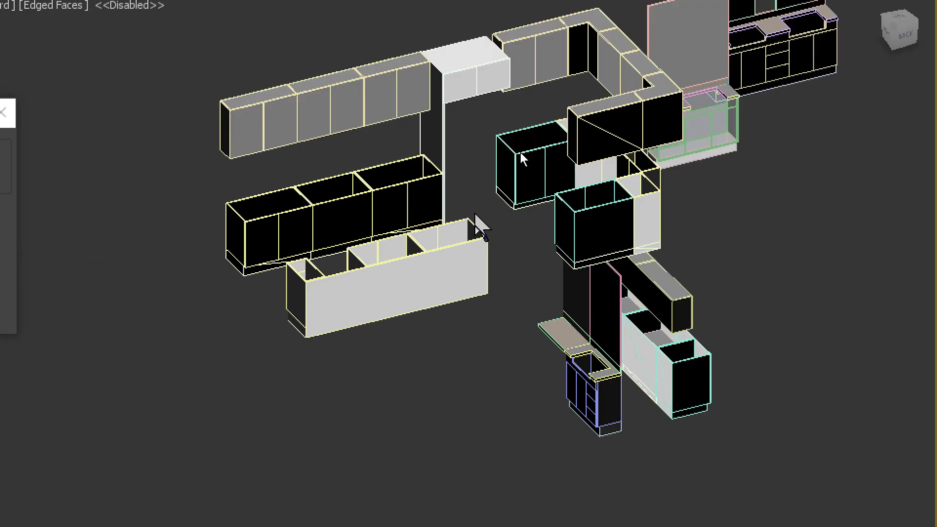
{"action": "scroll", "coordinate": [473, 295], "scroll_direction": "down", "scroll_amount": 6}
{"action": "middle_click_drag", "start_coordinate": [468, 335], "coordinate": [535, 329], "text": "alt"}
{"action": "key", "text": "z"}
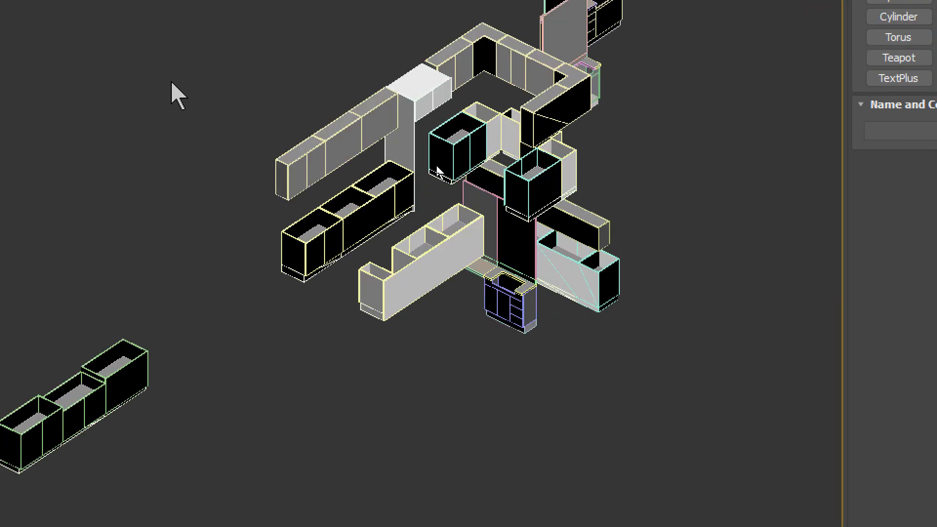
{"action": "scroll", "coordinate": [492, 324], "scroll_direction": "up", "scroll_amount": 2}
{"action": "scroll", "coordinate": [399, 218], "scroll_direction": "up", "scroll_amount": 2}
{"action": "right_click", "coordinate": [400, 242]}
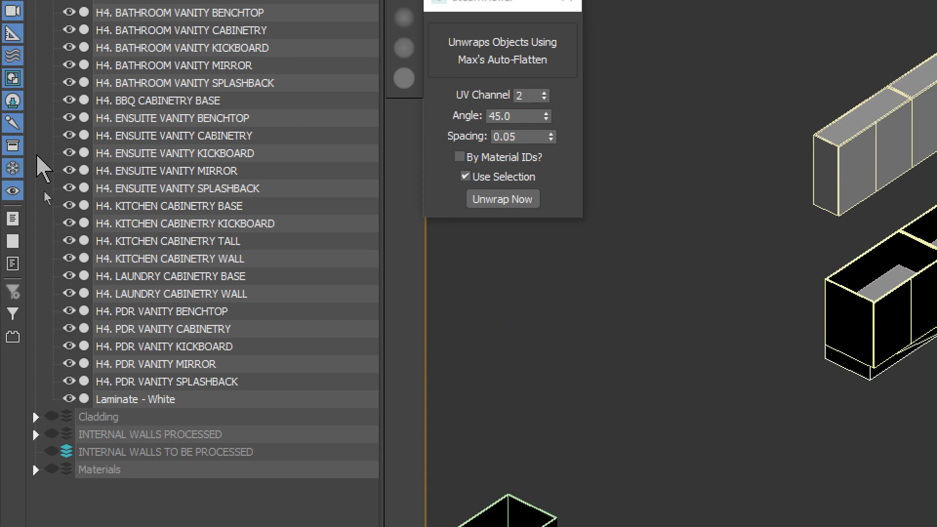
- Select the Generic object in the Cab layer to locate it, and clear the selection
{"action": "left_click", "coordinate": [226, 399]}
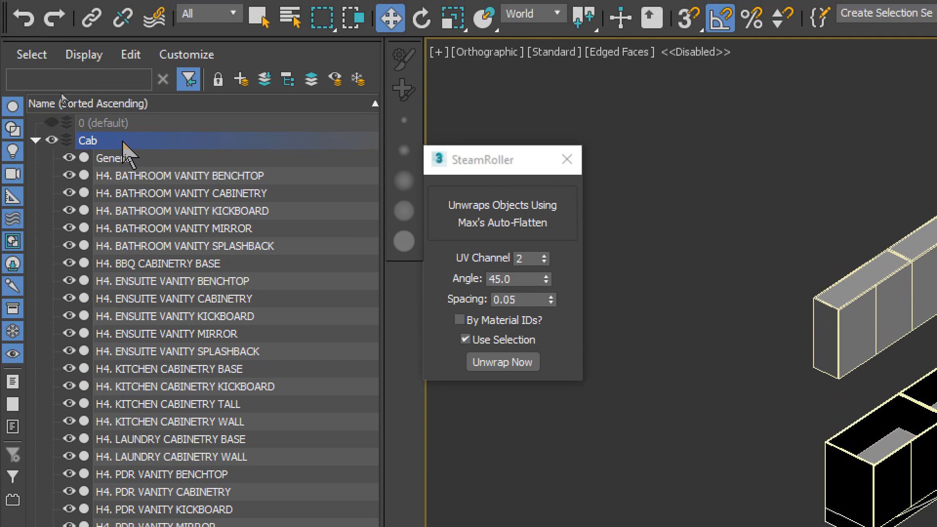
{"action": "left_click", "coordinate": [126, 3]}
{"action": "left_click", "coordinate": [326, 218]}
{"action": "left_click", "coordinate": [224, 188]}
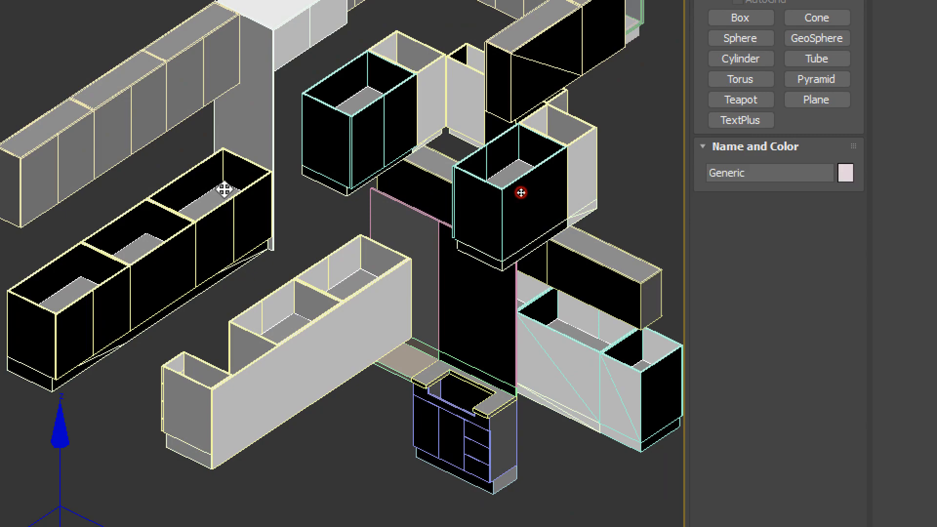
{"action": "middle_click_drag", "start_coordinate": [170, 328], "coordinate": [384, 296]}
{"action": "left_click", "coordinate": [428, 334]}
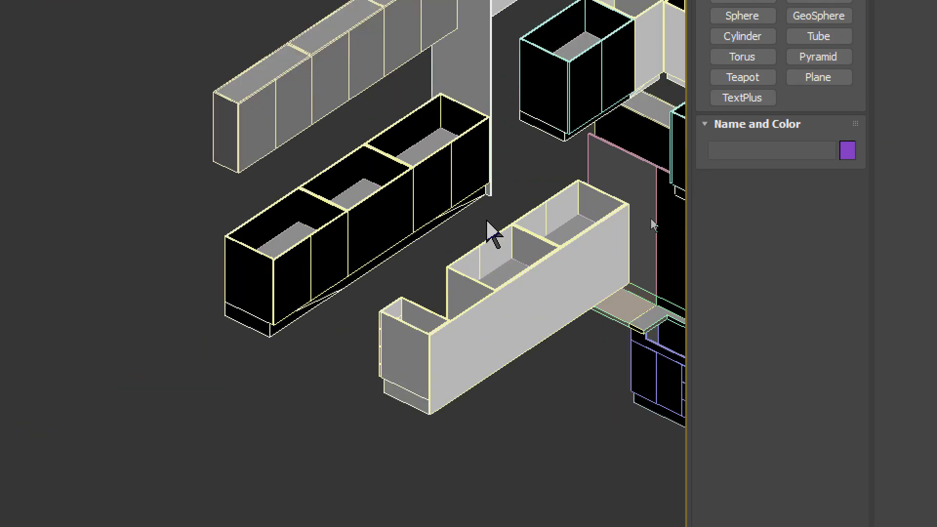
- Select the H4. KITCHEN CABINETRY BASE object and examine how its separate cabinet runs are joined as one object
{"action": "left_click", "coordinate": [464, 154]}
{"action": "middle_click_drag", "start_coordinate": [504, 182], "coordinate": [464, 211]}
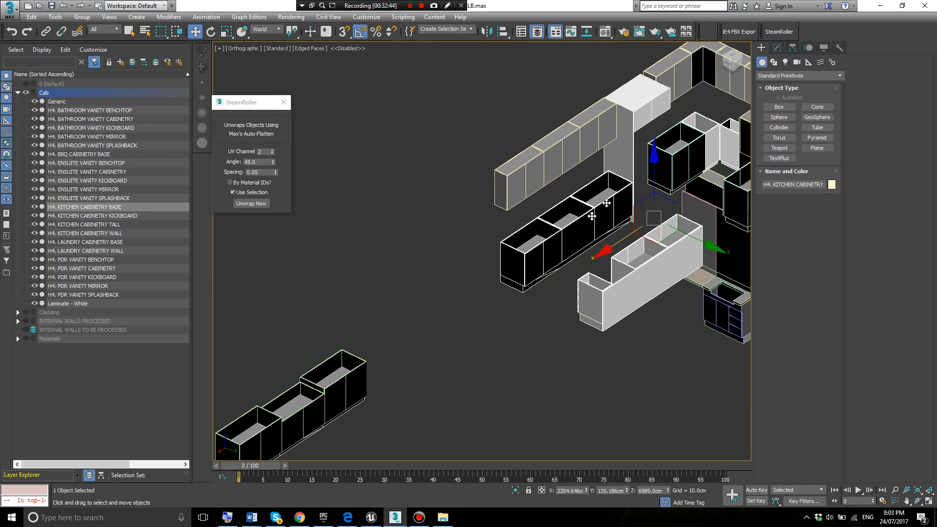
{"action": "middle_click_drag", "start_coordinate": [316, 328], "coordinate": [91, 228]}
{"action": "scroll", "coordinate": [454, 223], "scroll_direction": "down", "scroll_amount": 2}
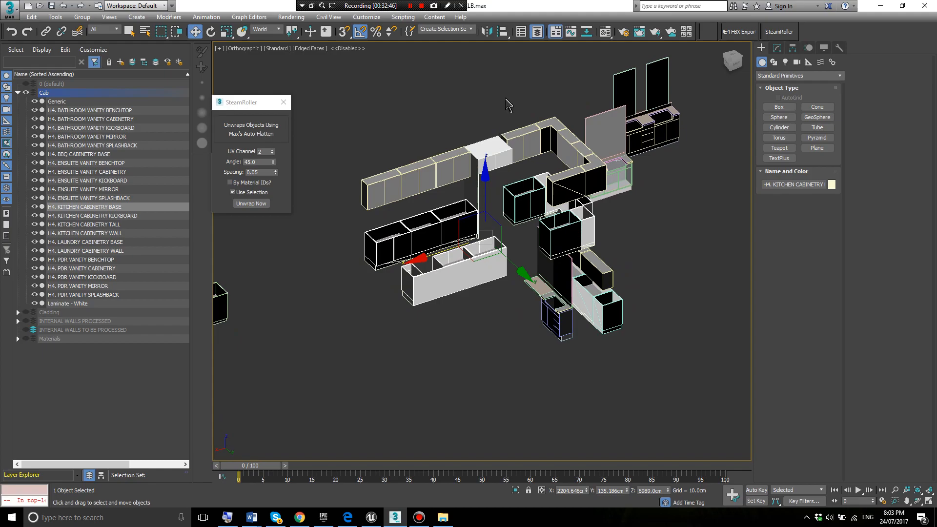
{"action": "left_click", "coordinate": [507, 105]}
{"action": "scroll", "coordinate": [475, 226], "scroll_direction": "up", "scroll_amount": 3}
{"action": "left_click", "coordinate": [438, 260]}
{"action": "middle_click_drag", "start_coordinate": [411, 265], "coordinate": [446, 302], "text": "alt"}
- Close the current 3ds Max scene without saving its changes
{"action": "left_click", "coordinate": [924, 5]}
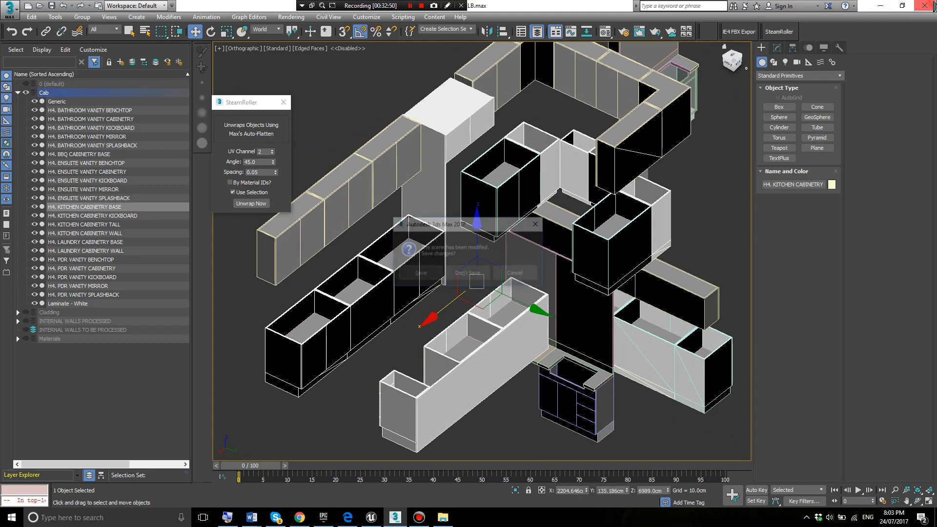
{"action": "left_click", "coordinate": [467, 274]}
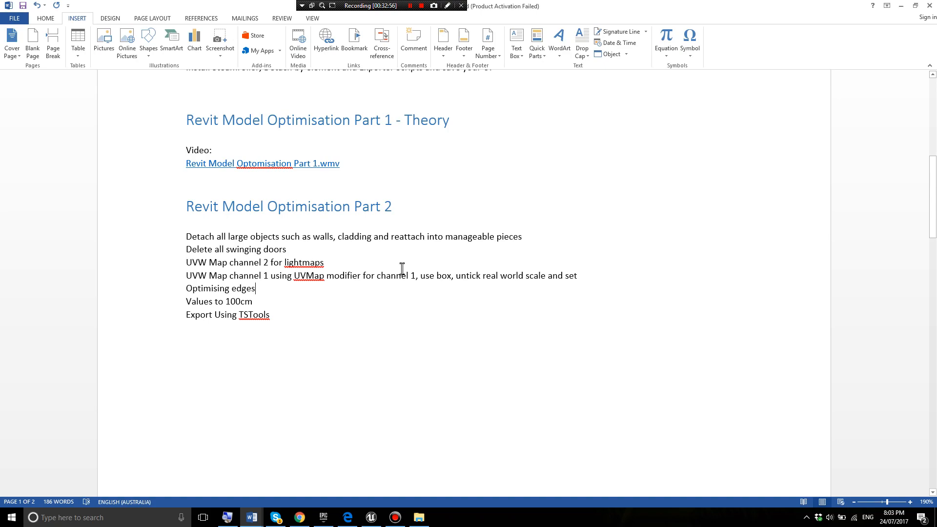
{"action": "key", "text": "alt+Tab"}
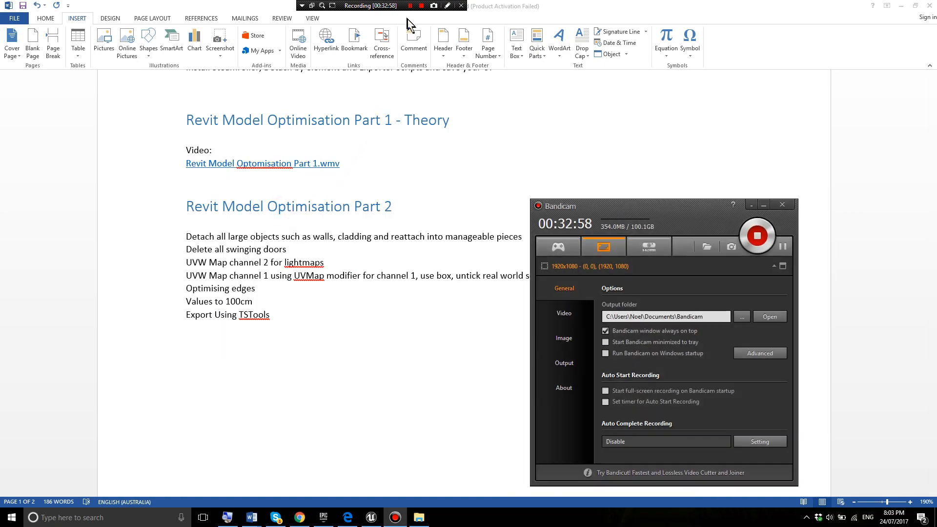
{"action": "left_click", "coordinate": [409, 6]}
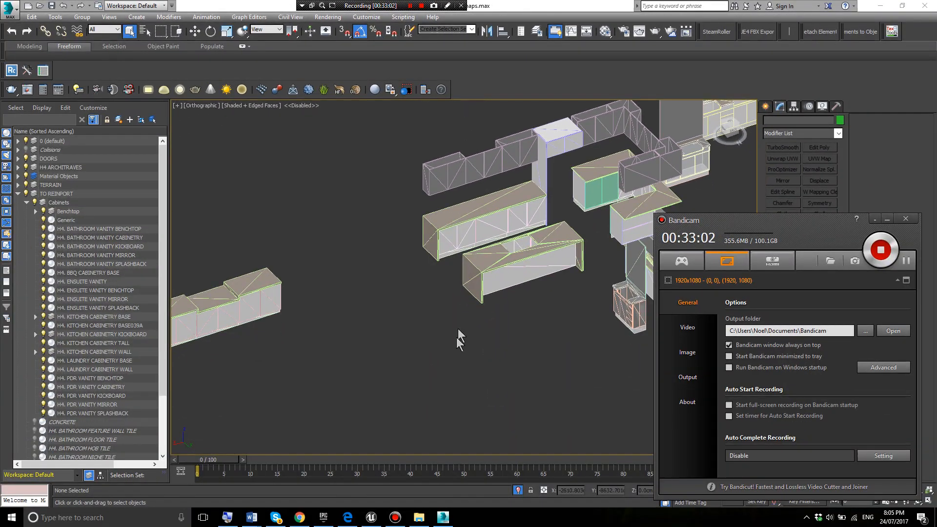
- Collapse the TO REINPORT layer in the optimised scene and inspect a separated kitchen wall cabinet piece
{"action": "middle_click_drag", "start_coordinate": [456, 337], "coordinate": [385, 407]}
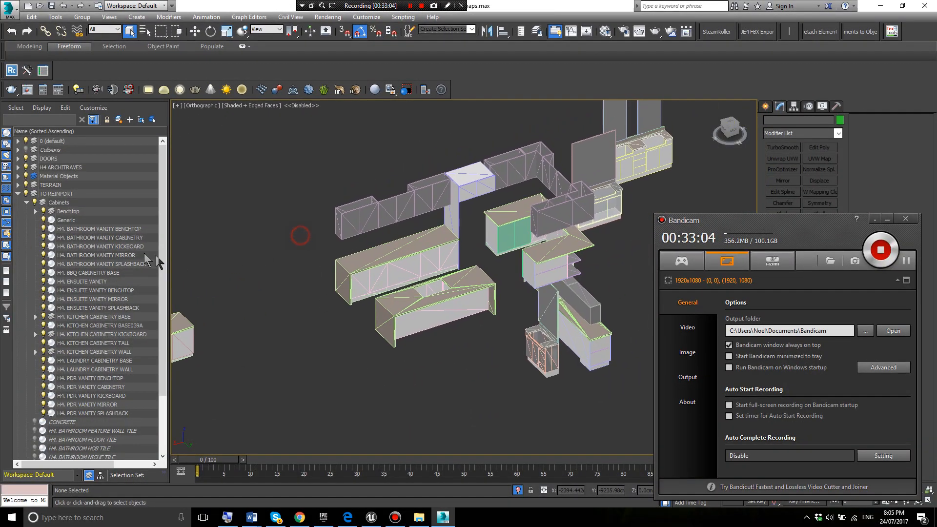
{"action": "left_click", "coordinate": [18, 193]}
{"action": "left_click", "coordinate": [402, 216]}
{"action": "middle_click_drag", "start_coordinate": [402, 216], "coordinate": [375, 234], "text": "alt"}
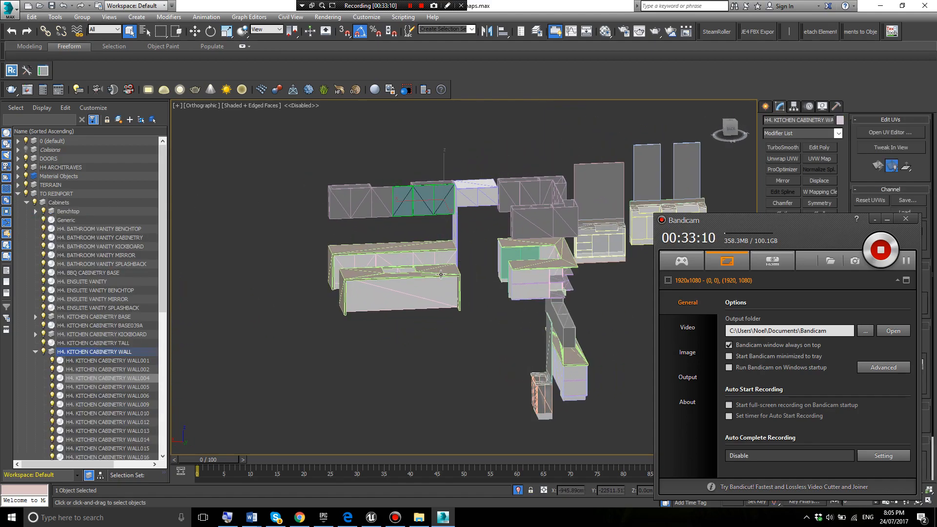
{"action": "scroll", "coordinate": [413, 265], "scroll_direction": "up", "scroll_amount": 4}
{"action": "middle_click_drag", "start_coordinate": [413, 265], "coordinate": [492, 251], "text": "alt"}
{"action": "left_click", "coordinate": [425, 223]}
{"action": "left_click", "coordinate": [473, 224]}
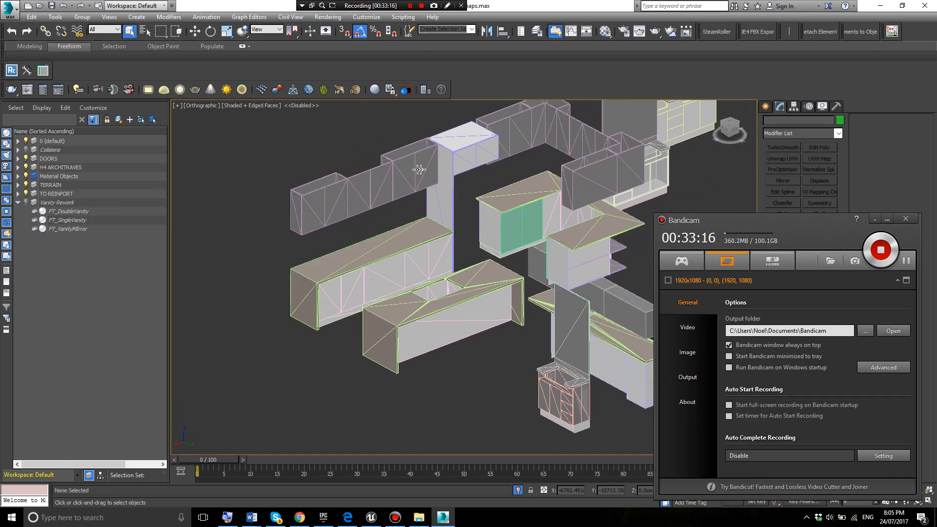
- Examine the optimised kitchen base cabinets, tall cabinet and benchtops up close and as a whole
{"action": "scroll", "coordinate": [407, 169], "scroll_direction": "up", "scroll_amount": 2}
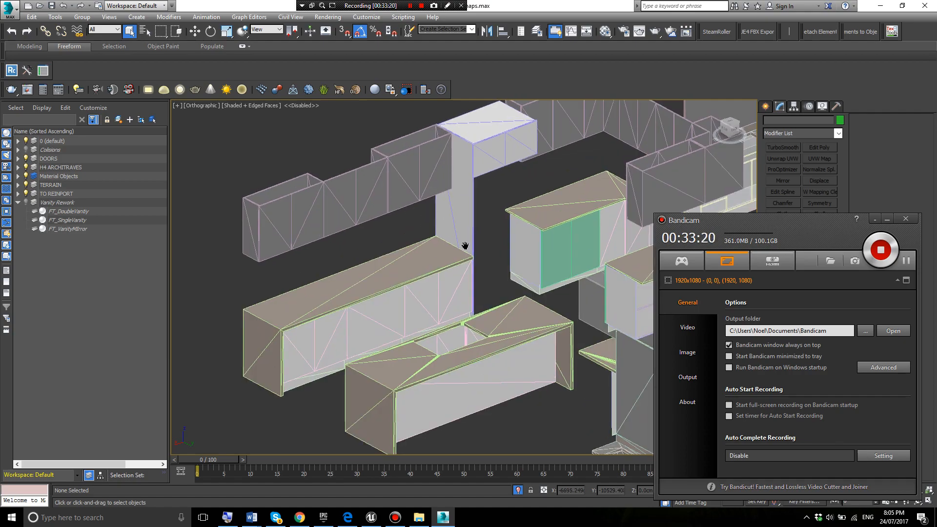
{"action": "scroll", "coordinate": [463, 244], "scroll_direction": "down", "scroll_amount": 3}
{"action": "scroll", "coordinate": [430, 264], "scroll_direction": "up", "scroll_amount": 3}
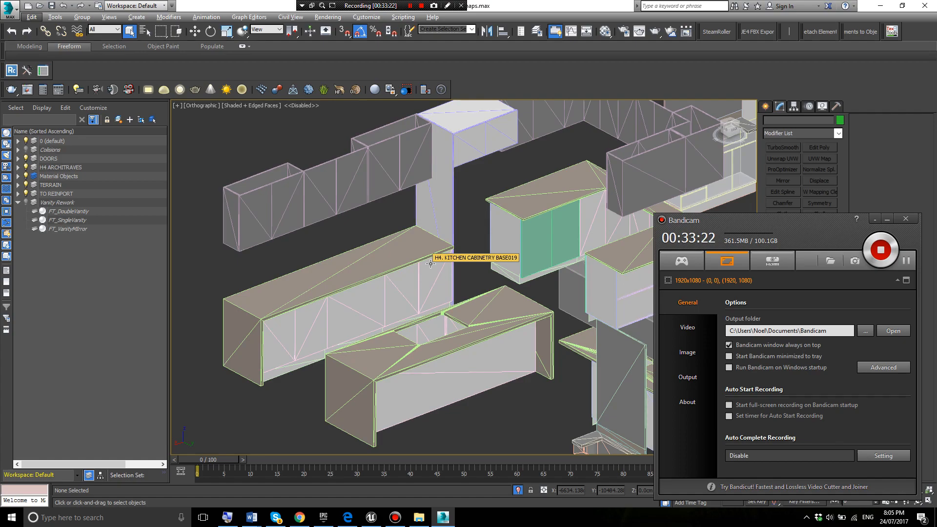
{"action": "scroll", "coordinate": [486, 264], "scroll_direction": "up", "scroll_amount": 2}
{"action": "left_click", "coordinate": [439, 301]}
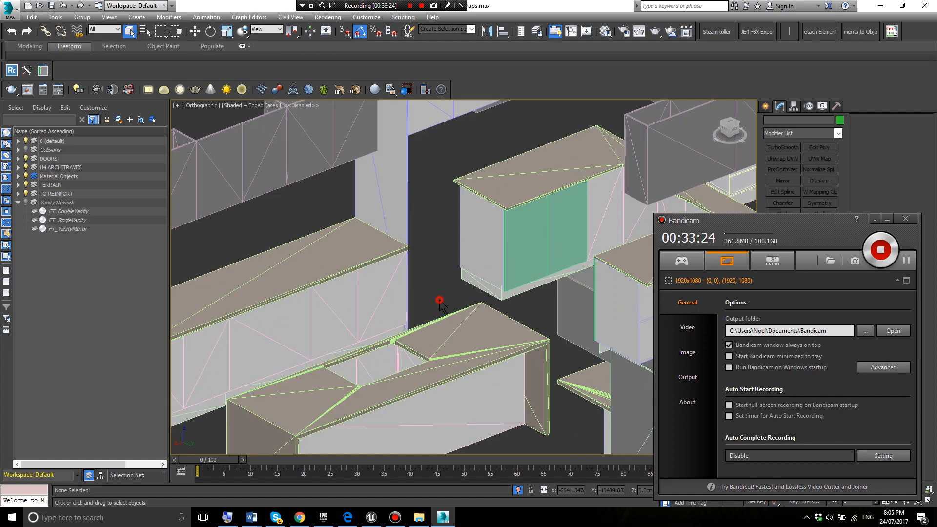
{"action": "scroll", "coordinate": [545, 277], "scroll_direction": "down", "scroll_amount": 5}
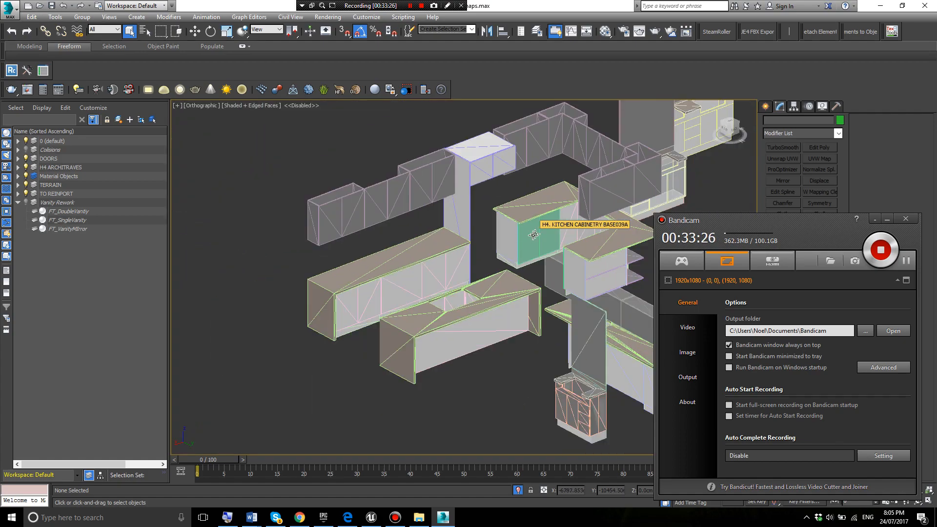
{"action": "scroll", "coordinate": [433, 244], "scroll_direction": "down", "scroll_amount": 2}
{"action": "middle_click_drag", "start_coordinate": [492, 264], "coordinate": [423, 262]}
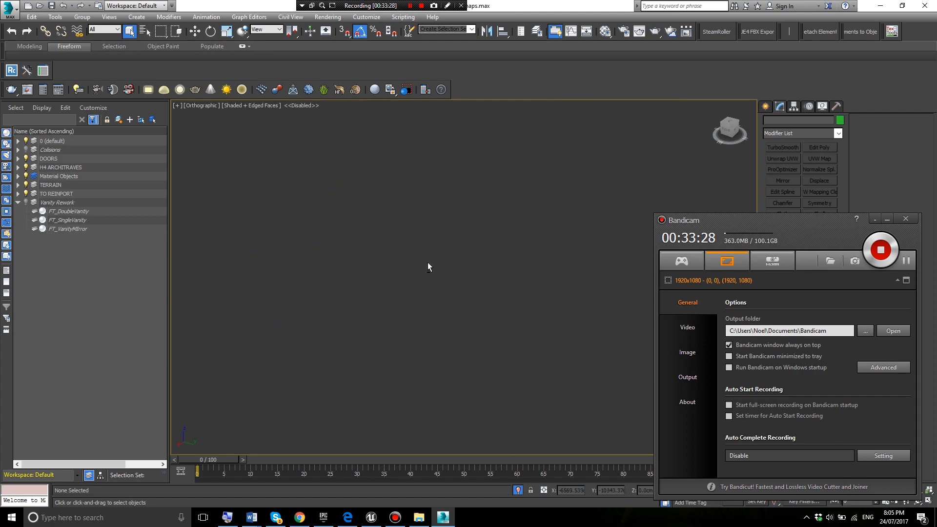
- Select the island benchtop and a wall cabinet front in turn to check how the kitchen is split into pieces
{"action": "key", "text": "t"}
{"action": "middle_click_drag", "start_coordinate": [469, 258], "coordinate": [389, 201], "text": "alt"}
{"action": "scroll", "coordinate": [390, 202], "scroll_direction": "up", "scroll_amount": 3}
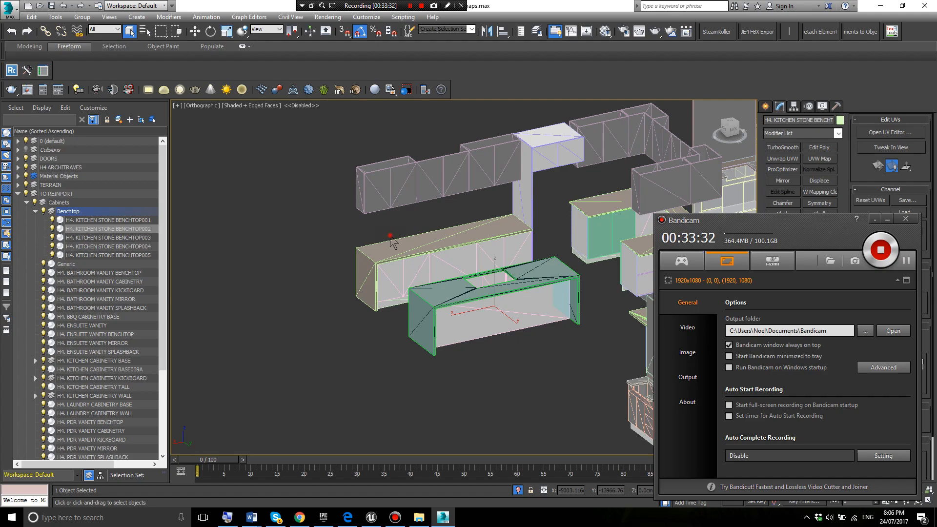
{"action": "left_click", "coordinate": [400, 229]}
{"action": "left_click", "coordinate": [398, 175]}
{"action": "scroll", "coordinate": [347, 235], "scroll_direction": "up", "scroll_amount": 5}
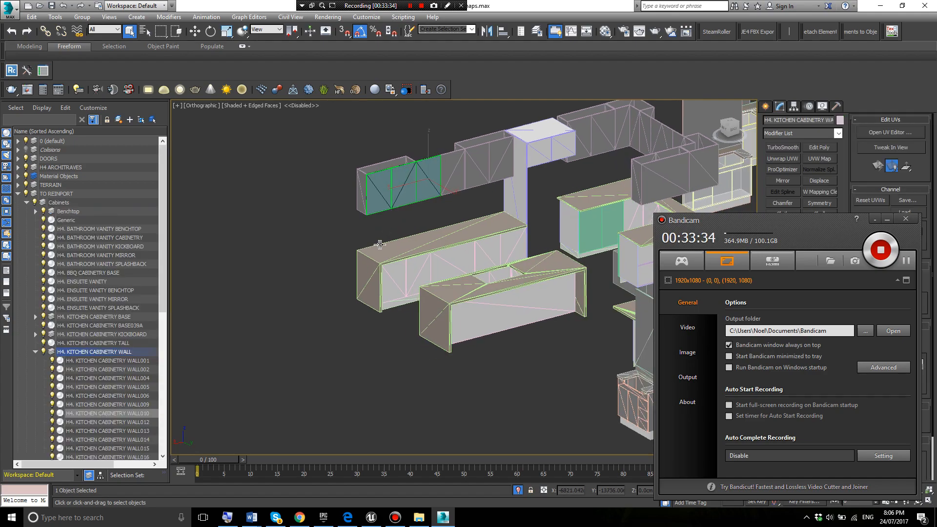
{"action": "scroll", "coordinate": [367, 227], "scroll_direction": "down", "scroll_amount": 5}
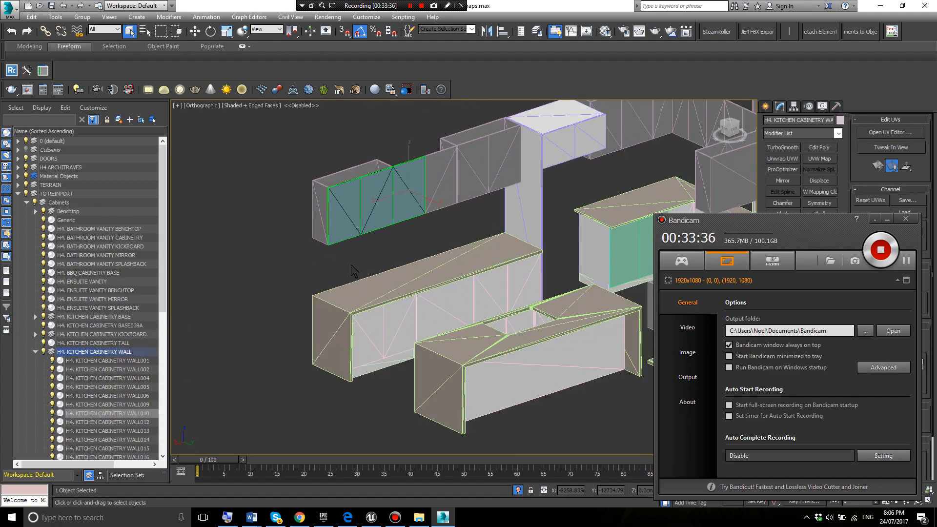
{"action": "left_click", "coordinate": [350, 264]}
{"action": "scroll", "coordinate": [431, 174], "scroll_direction": "down", "scroll_amount": 4}
{"action": "middle_click_drag", "start_coordinate": [367, 284], "coordinate": [312, 334]}
{"action": "scroll", "coordinate": [349, 231], "scroll_direction": "up", "scroll_amount": 5}
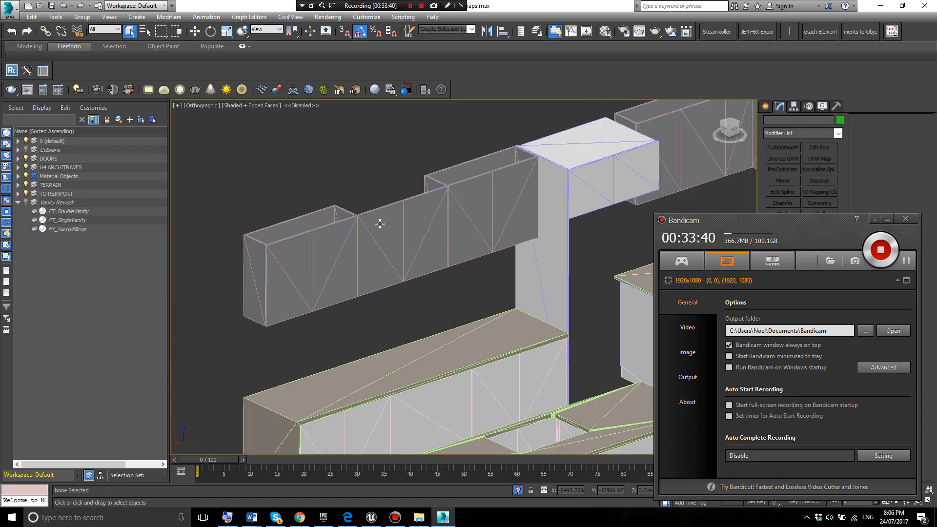
- Isolate the H4. KITCHEN CABINETRY WALL010 front panel and inspect its geometry from several angles
{"action": "left_click", "coordinate": [389, 227]}
{"action": "middle_click_drag", "start_coordinate": [349, 245], "coordinate": [315, 258], "text": "alt"}
{"action": "right_click", "coordinate": [340, 252]}
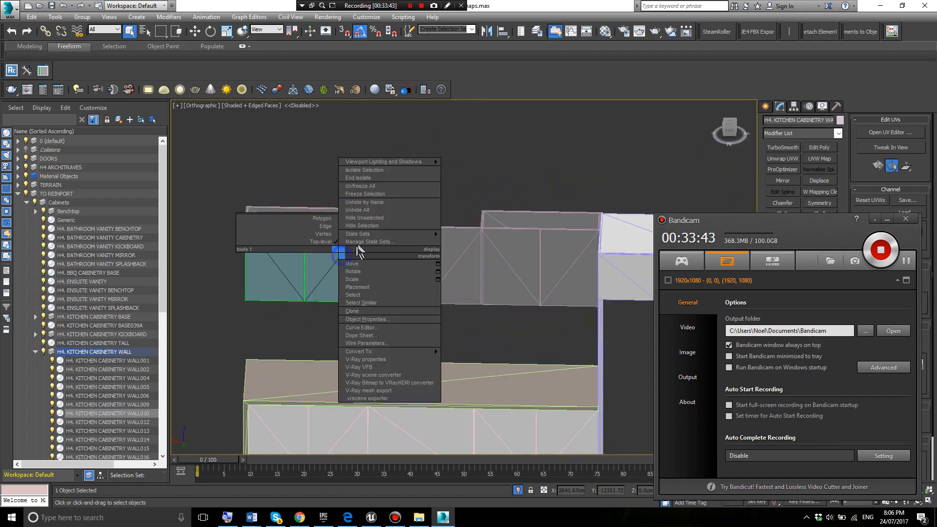
{"action": "left_click", "coordinate": [385, 170]}
{"action": "scroll", "coordinate": [382, 199], "scroll_direction": "down", "scroll_amount": 6}
{"action": "middle_click_drag", "start_coordinate": [374, 221], "coordinate": [390, 245], "text": "alt"}
{"action": "left_click", "coordinate": [462, 230]}
{"action": "scroll", "coordinate": [401, 194], "scroll_direction": "up", "scroll_amount": 5}
{"action": "left_click", "coordinate": [412, 242]}
{"action": "scroll", "coordinate": [378, 239], "scroll_direction": "down", "scroll_amount": 4}
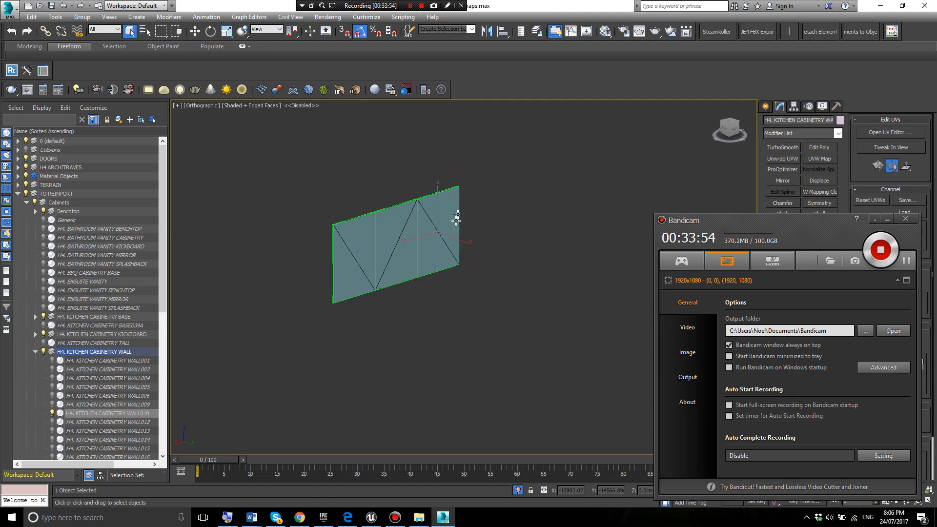
- End the isolation and select the tall kitchen cabinet and another wall cabinet piece to compare their separation
{"action": "right_click", "coordinate": [435, 161]}
{"action": "left_click", "coordinate": [476, 93]}
{"action": "scroll", "coordinate": [537, 307], "scroll_direction": "down", "scroll_amount": 5}
{"action": "left_click", "coordinate": [521, 386]}
{"action": "middle_click_drag", "start_coordinate": [522, 387], "coordinate": [454, 337], "text": "alt"}
{"action": "scroll", "coordinate": [488, 366], "scroll_direction": "up", "scroll_amount": 6}
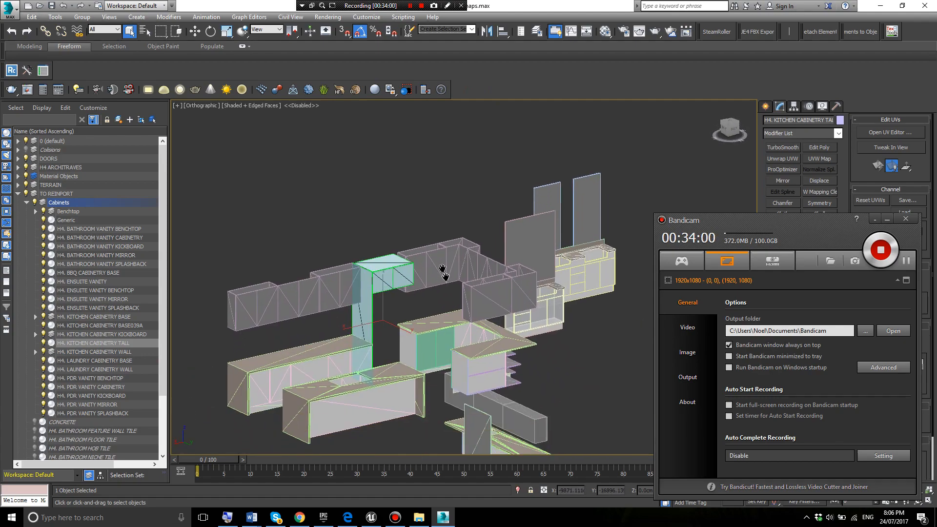
{"action": "left_click", "coordinate": [376, 130]}
{"action": "left_click", "coordinate": [400, 200]}
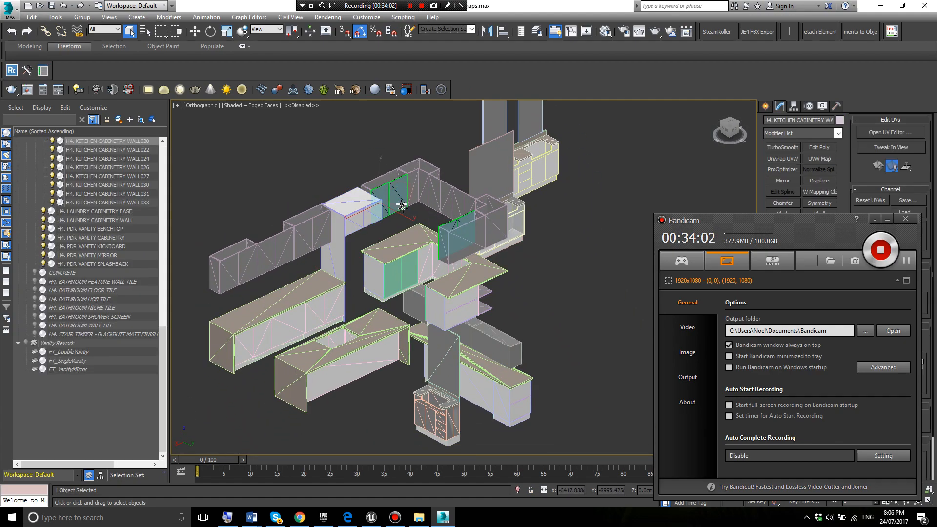
- Select several wall cabinets, a base cabinet front and the long waterfall benchtop in turn to check how the pieces are divided
{"action": "left_click", "coordinate": [454, 199]}
{"action": "left_click", "coordinate": [425, 185]}
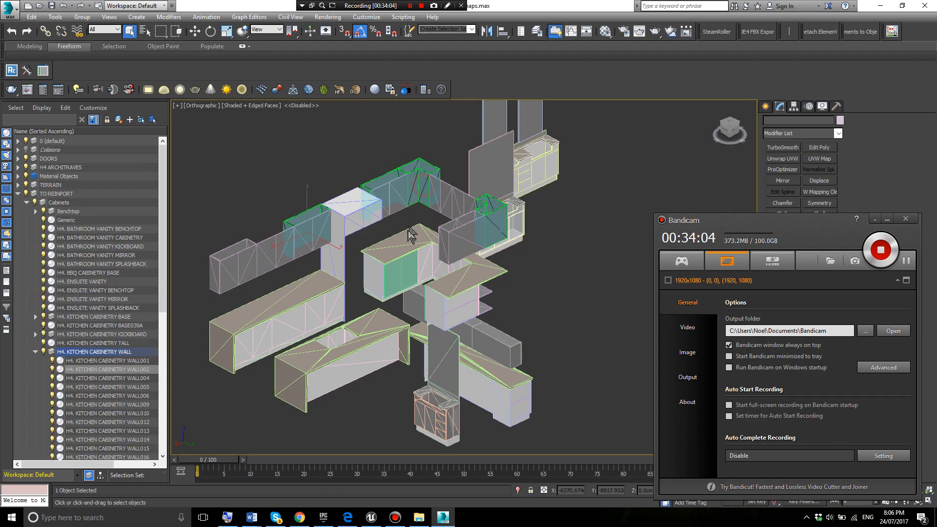
{"action": "left_click", "coordinate": [409, 238]}
{"action": "left_click", "coordinate": [315, 299]}
{"action": "left_click", "coordinate": [372, 339]}
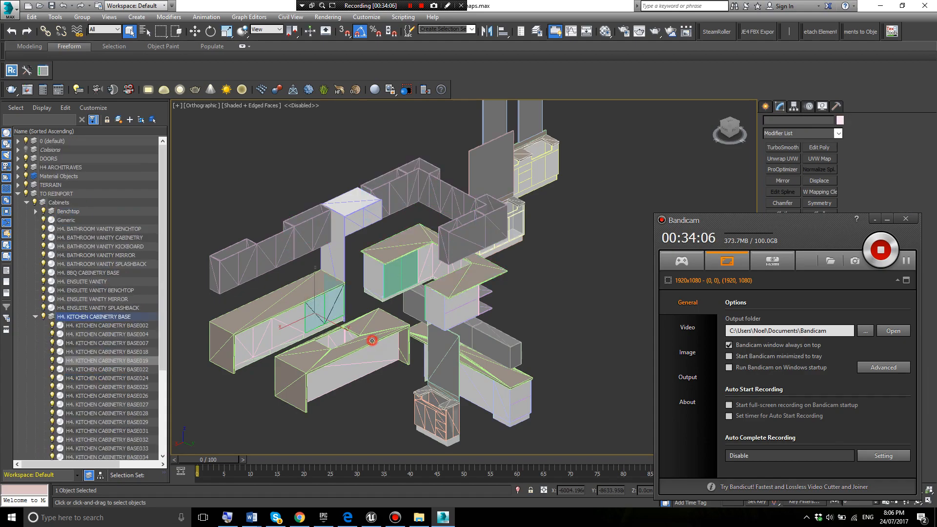
{"action": "left_click", "coordinate": [351, 414]}
{"action": "key", "text": "ctrl+z"}
{"action": "left_click", "coordinate": [286, 297]}
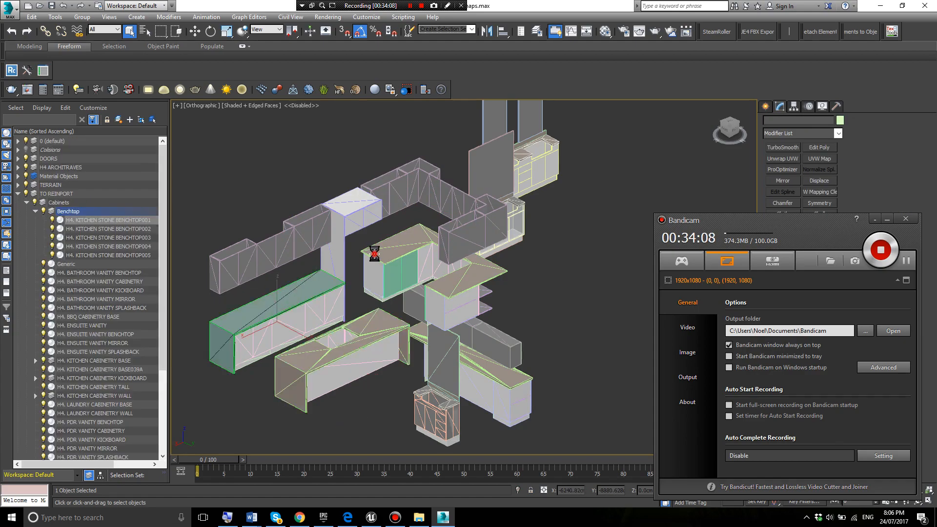
- Select the corner, long and island stone benchtops in turn to compare them as separate objects
{"action": "left_click", "coordinate": [371, 251]}
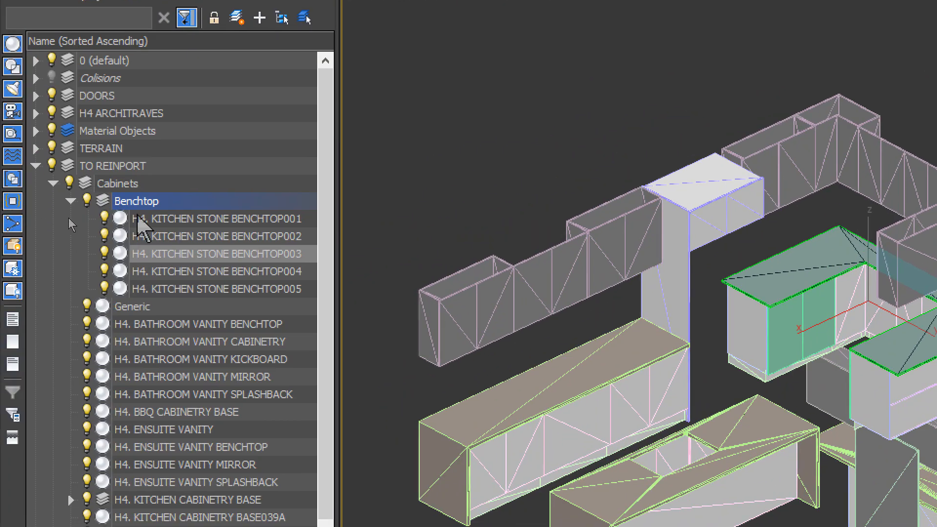
{"action": "left_click", "coordinate": [51, 231]}
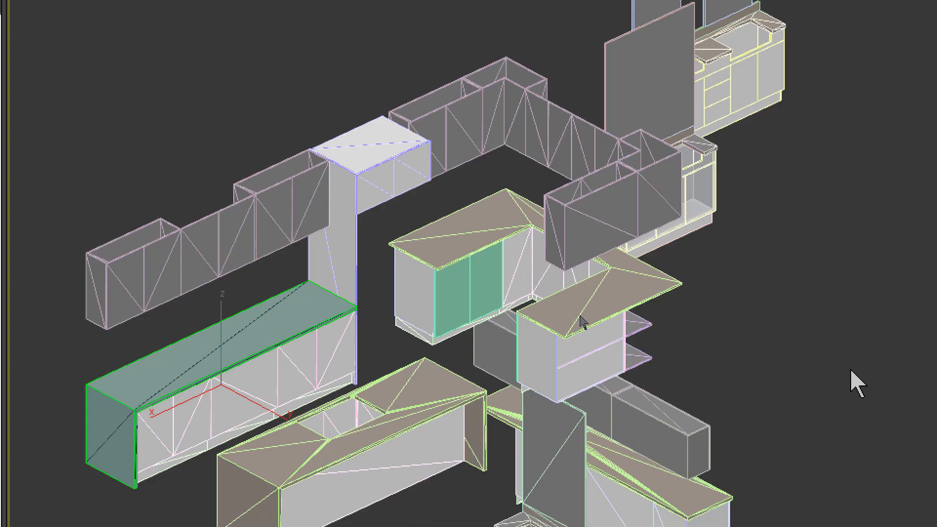
{"action": "left_click", "coordinate": [778, 277]}
{"action": "left_click", "coordinate": [319, 295]}
{"action": "left_click", "coordinate": [434, 380]}
{"action": "left_click", "coordinate": [391, 327]}
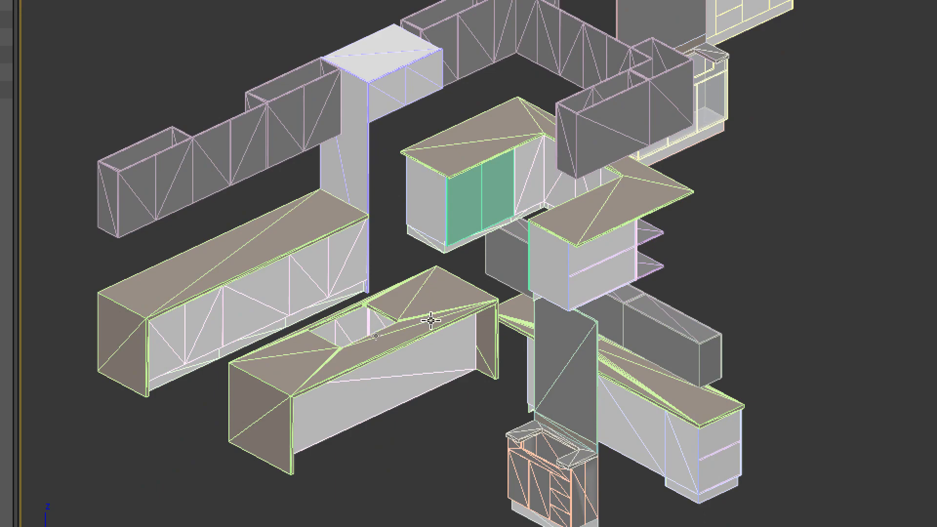
{"action": "left_click", "coordinate": [430, 306]}
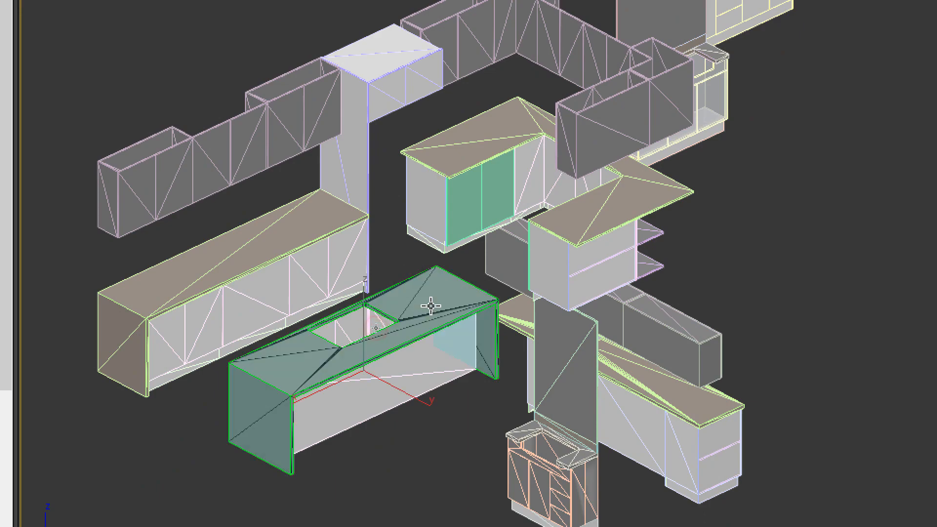
{"action": "left_click", "coordinate": [302, 291]}
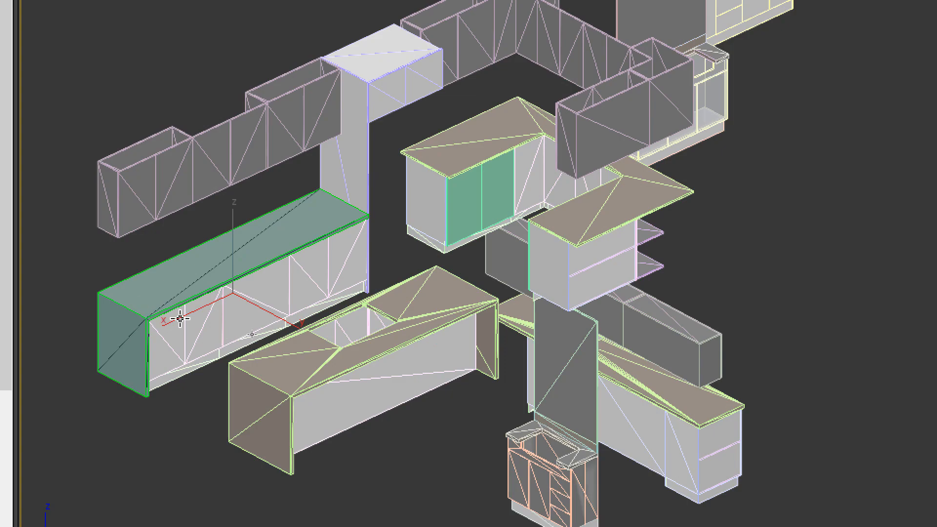
- Isolate the long waterfall benchtop, inspect its geometry from above and below, and end the isolation with nothing selected
{"action": "right_click", "coordinate": [236, 256]}
{"action": "left_click", "coordinate": [293, 98]}
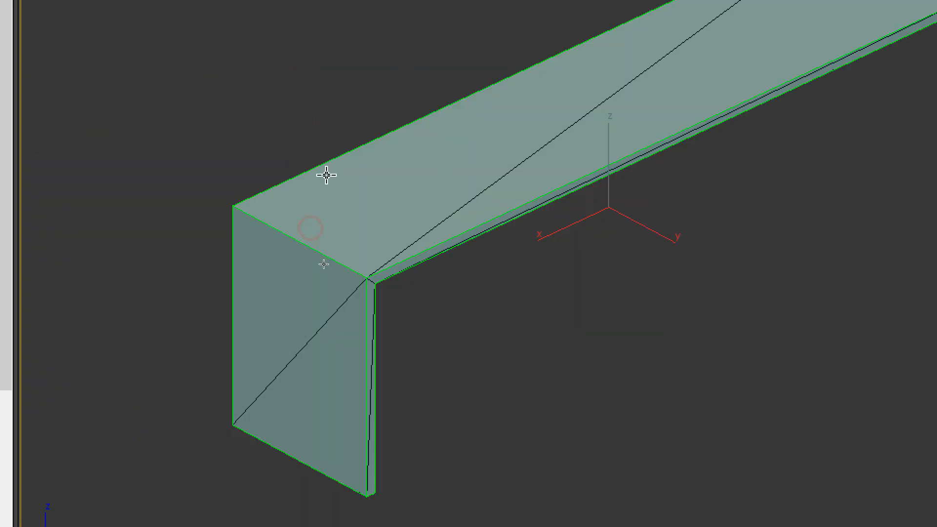
{"action": "middle_click_drag", "start_coordinate": [497, 197], "coordinate": [322, 105], "text": "alt"}
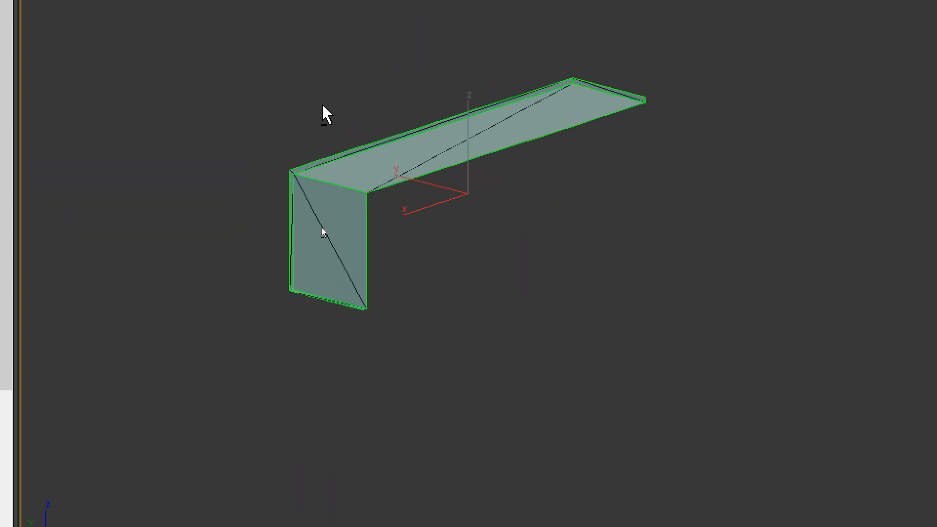
{"action": "key", "text": "alt+q"}
{"action": "middle_click_drag", "start_coordinate": [331, 158], "coordinate": [536, 295], "text": "alt"}
{"action": "left_click", "coordinate": [519, 277]}
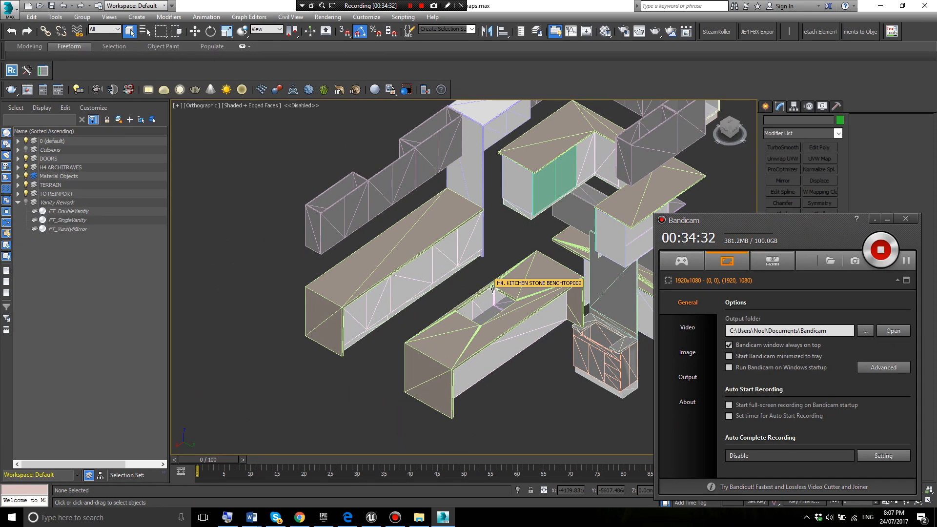
- Select the long waterfall benchtop and H4. KITCHEN STONE BENCHTOP005 to review the pieces grouped in the Benchtop layer
{"action": "middle_click_drag", "start_coordinate": [435, 281], "coordinate": [350, 363]}
{"action": "key", "text": "d"}
{"action": "scroll", "coordinate": [383, 328], "scroll_direction": "down", "scroll_amount": 2}
{"action": "scroll", "coordinate": [379, 285], "scroll_direction": "down", "scroll_amount": 4}
{"action": "middle_click_drag", "start_coordinate": [355, 306], "coordinate": [473, 378]}
{"action": "scroll", "coordinate": [351, 264], "scroll_direction": "up", "scroll_amount": 5}
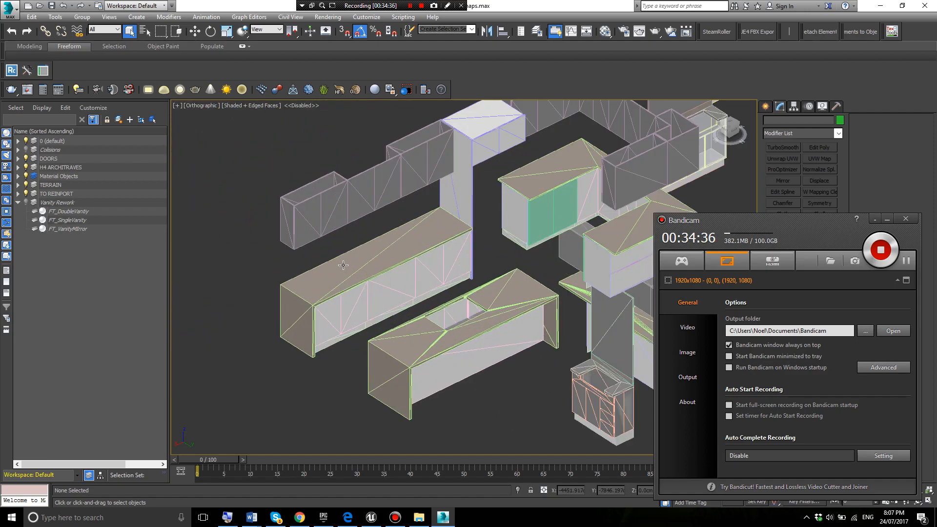
{"action": "left_click", "coordinate": [344, 263]}
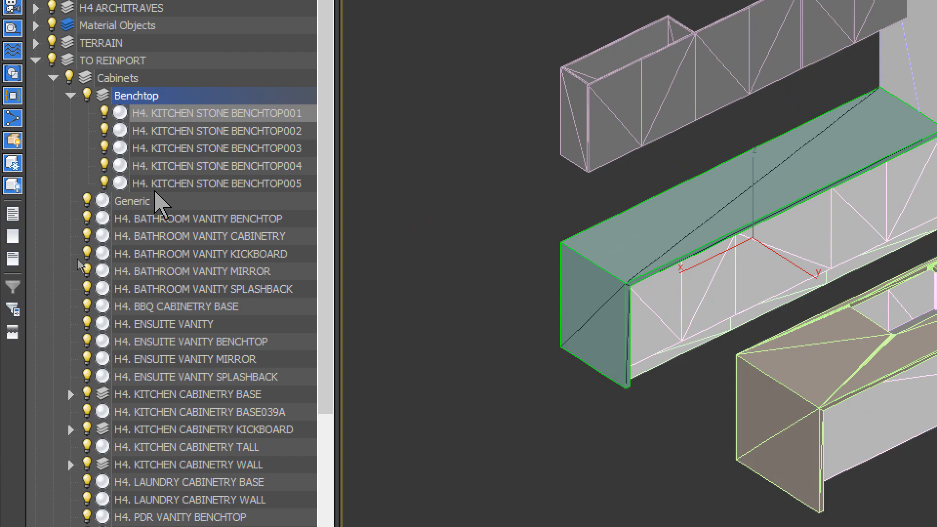
{"action": "left_click", "coordinate": [142, 183]}
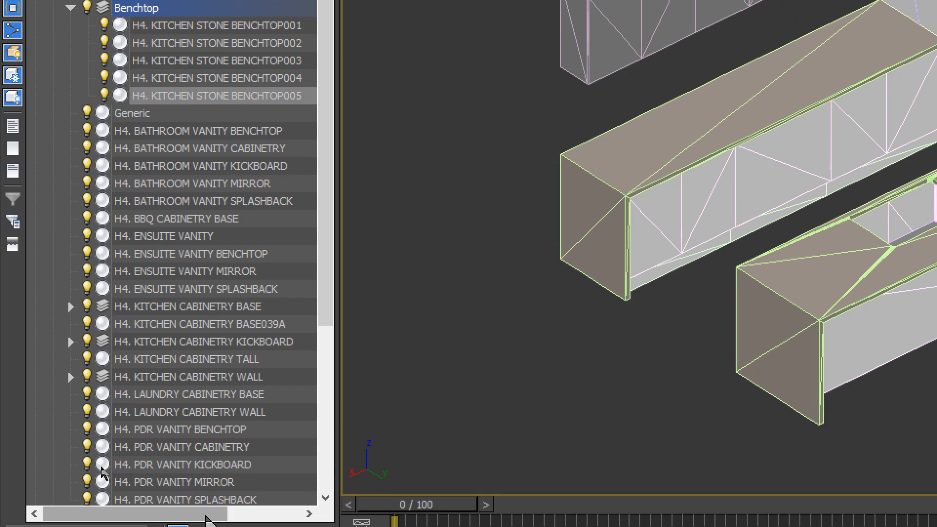
- Expand the H4. KITCHEN CABINETRY BASE layer, select H4. KITCHEN CABINETRY BASE002 and look through the layer's pieces
{"action": "left_click", "coordinate": [71, 302]}
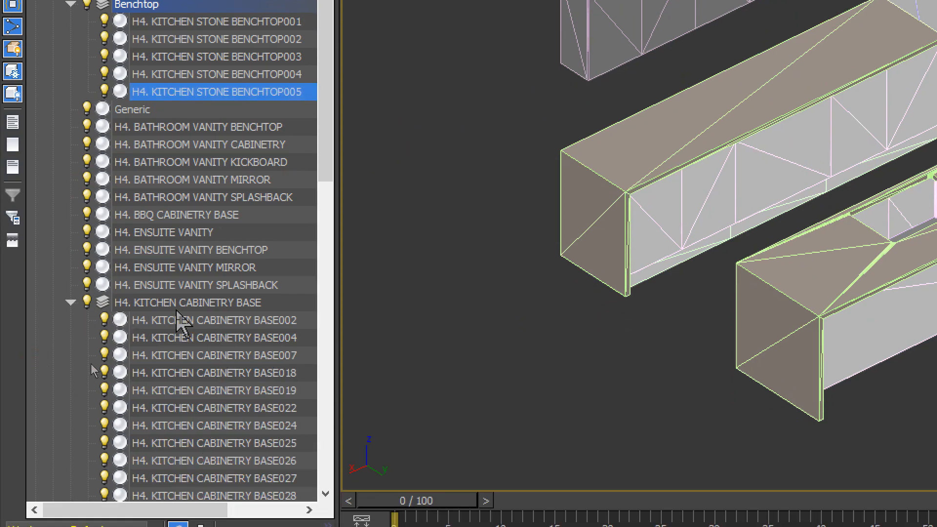
{"action": "left_click", "coordinate": [195, 320]}
{"action": "scroll", "coordinate": [215, 361], "scroll_direction": "down", "scroll_amount": 6}
{"action": "scroll", "coordinate": [266, 385], "scroll_direction": "down", "scroll_amount": 1}
{"action": "scroll", "coordinate": [266, 387], "scroll_direction": "up", "scroll_amount": 6}
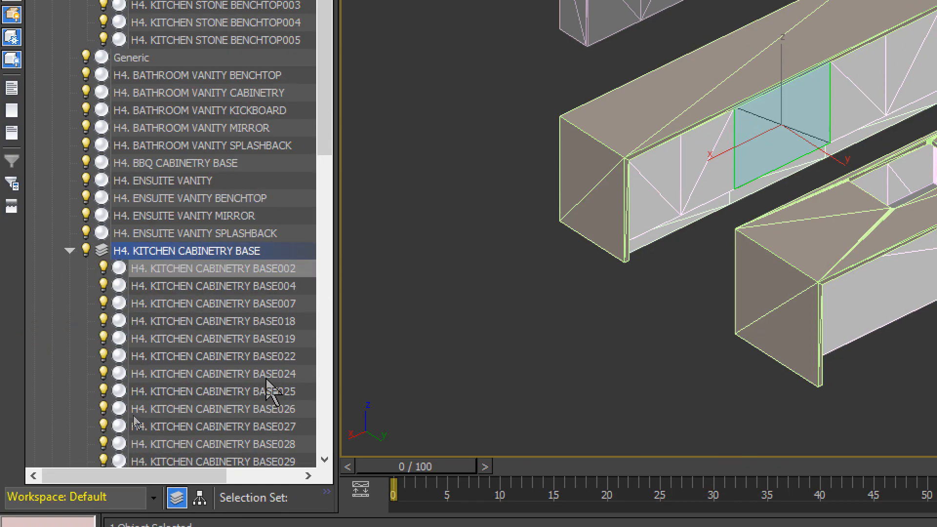
{"action": "scroll", "coordinate": [278, 376], "scroll_direction": "down", "scroll_amount": 6}
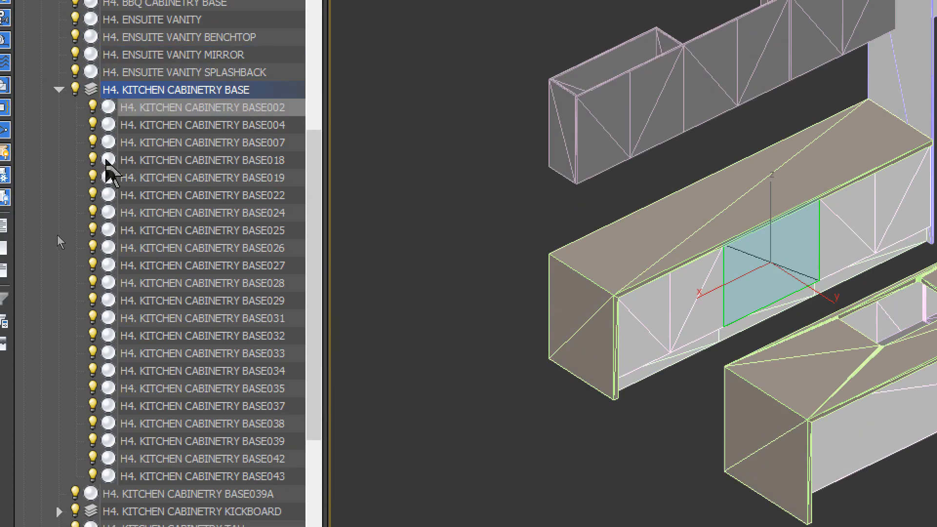
- Collapse the H4. KITCHEN CABINETRY BASE and Benchtop layers and clear the object selection
{"action": "left_click", "coordinate": [50, 58]}
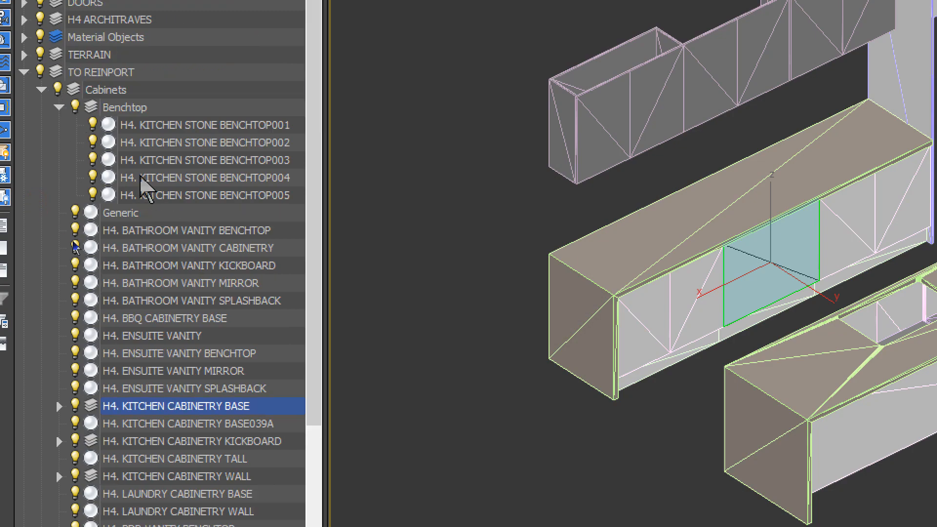
{"action": "left_click", "coordinate": [59, 107]}
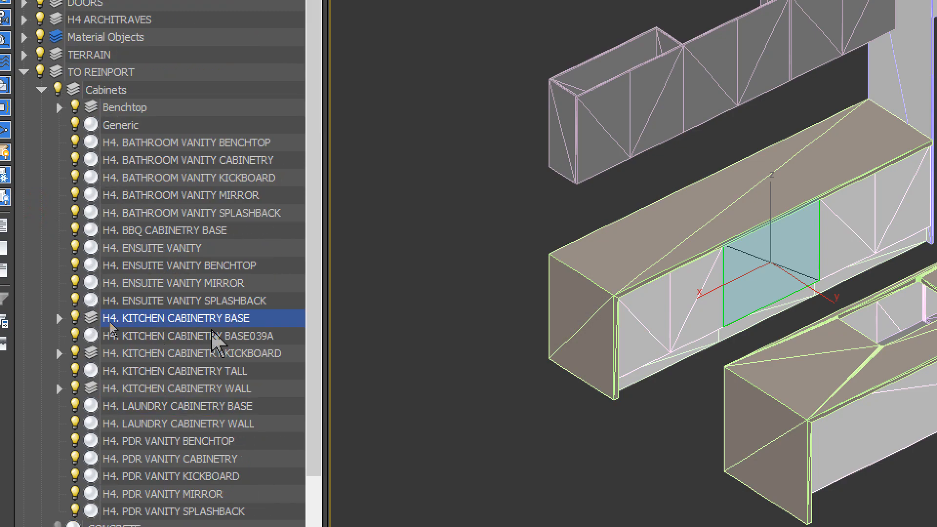
{"action": "left_click", "coordinate": [60, 351]}
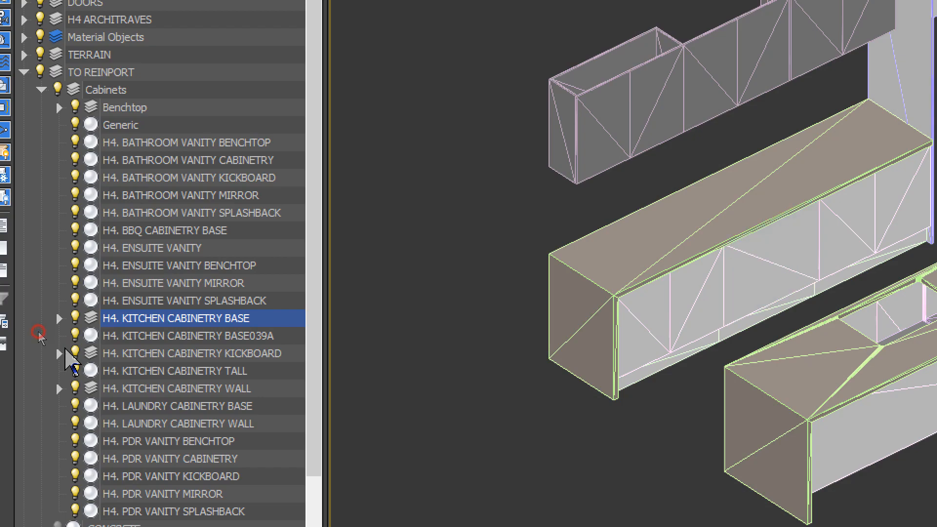
{"action": "left_click_drag", "start_coordinate": [308, 255], "coordinate": [311, 376]}
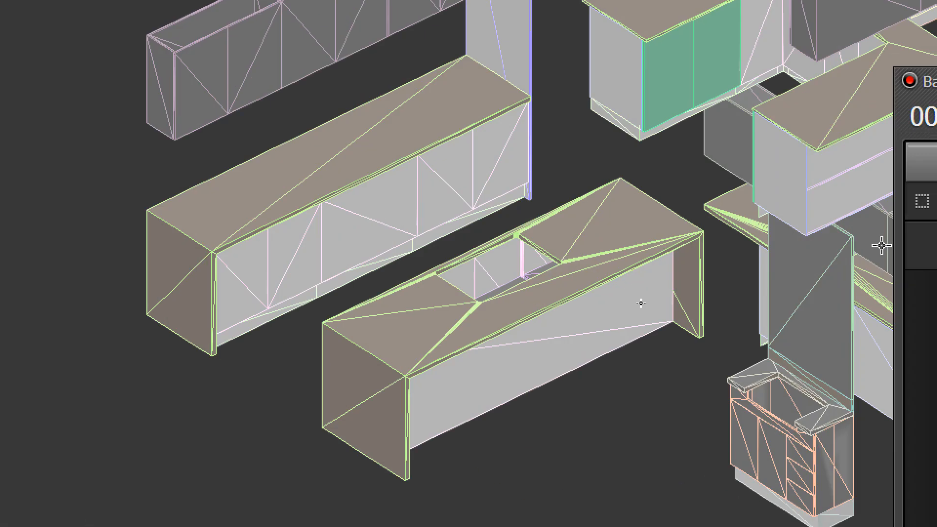
- Select individual kickboard pieces under the long base cabinet run and examine their separation from below and above
{"action": "left_click", "coordinate": [689, 355]}
{"action": "middle_click_drag", "start_coordinate": [365, 356], "coordinate": [374, 326], "text": "alt"}
{"action": "left_click_drag", "start_coordinate": [321, 333], "coordinate": [458, 396]}
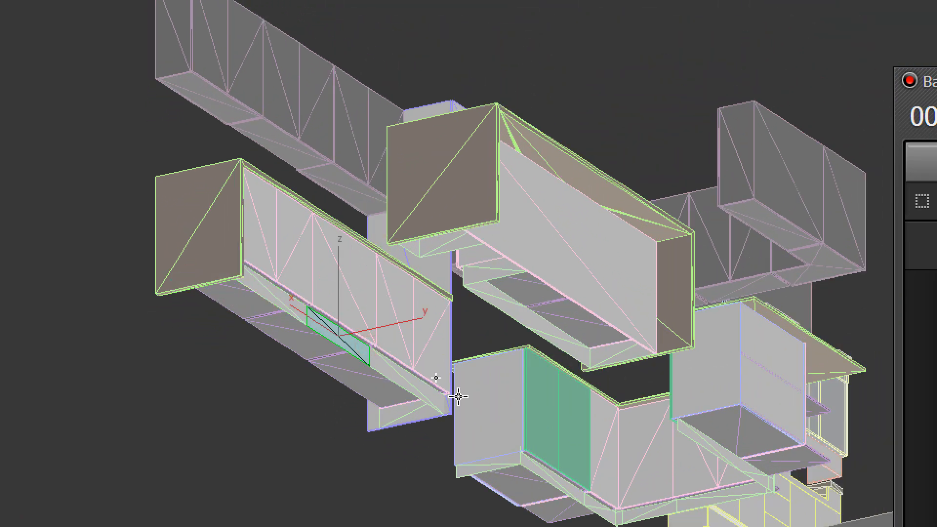
{"action": "left_click", "coordinate": [403, 374]}
{"action": "middle_click_drag", "start_coordinate": [365, 186], "coordinate": [334, 188], "text": "alt"}
{"action": "middle_click_drag", "start_coordinate": [317, 269], "coordinate": [324, 247], "text": "alt"}
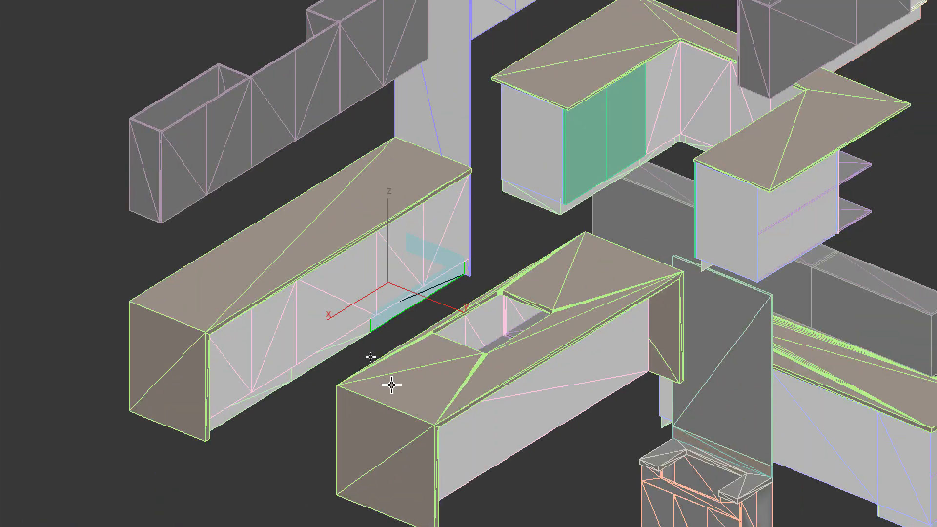
- Inspect the selected kickboard piece up close and collapse the H4. KITCHEN CABINETRY KICKBOARD layer
{"action": "scroll", "coordinate": [392, 385], "scroll_direction": "up", "scroll_amount": 6}
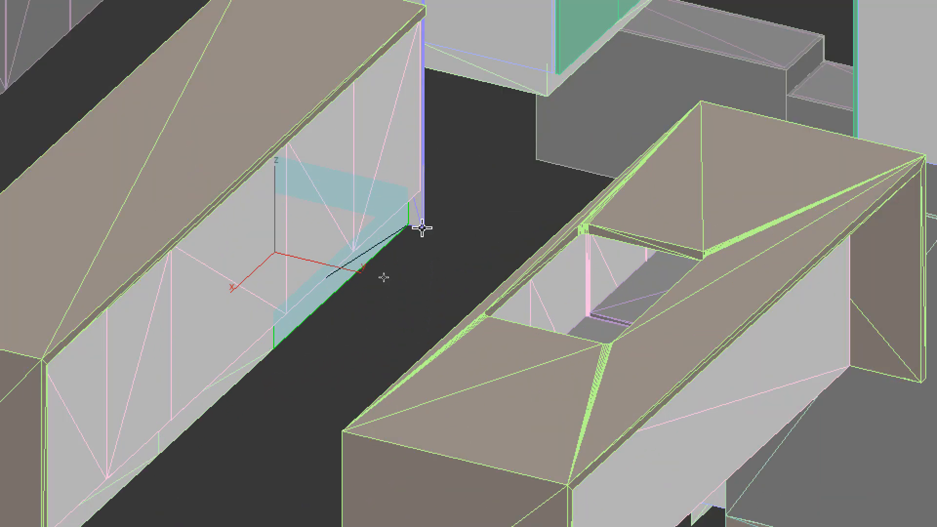
{"action": "scroll", "coordinate": [293, 326], "scroll_direction": "down", "scroll_amount": 5}
{"action": "mouse_move", "coordinate": [347, 353]}
{"action": "middle_mouse_down", "text": "alt"}
{"action": "mouse_move", "coordinate": [400, 351]}
{"action": "mouse_move", "coordinate": [330, 359]}
{"action": "middle_mouse_up", "text": "alt"}
{"action": "middle_click_drag", "start_coordinate": [374, 317], "coordinate": [367, 292]}
{"action": "scroll", "coordinate": [360, 247], "scroll_direction": "down", "scroll_amount": 5}
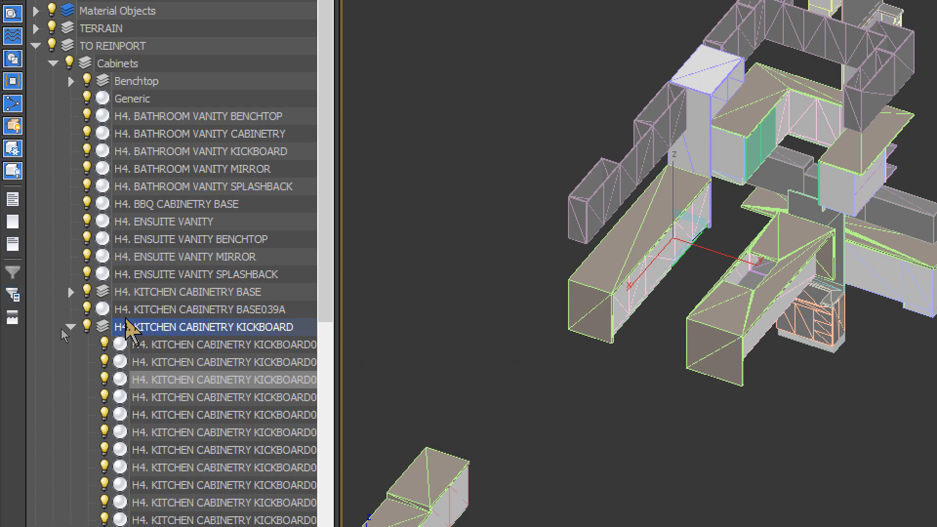
{"action": "left_click", "coordinate": [40, 335]}
{"action": "left_click", "coordinate": [71, 327]}
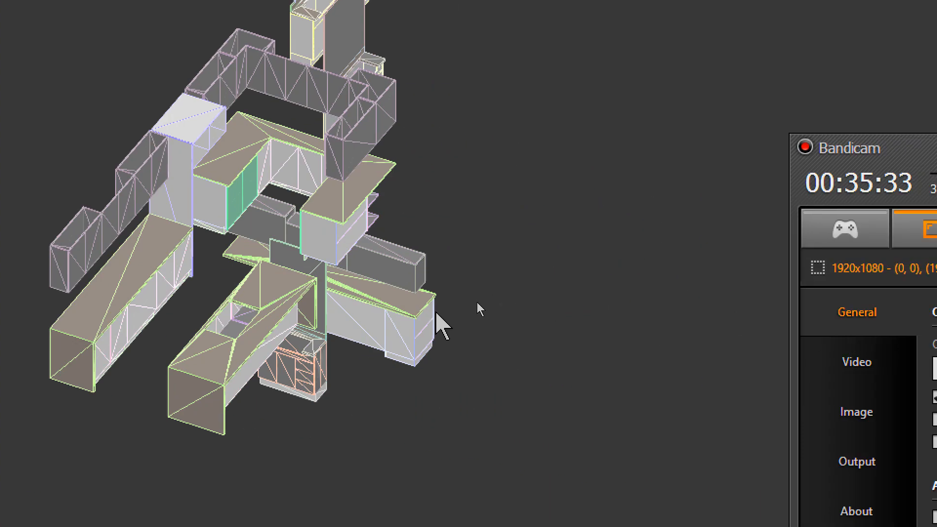
- Review the whole cabinetry set, select the long waterfall benchtop and compare it with the island benchtop up close
{"action": "middle_click_drag", "start_coordinate": [438, 314], "coordinate": [534, 327]}
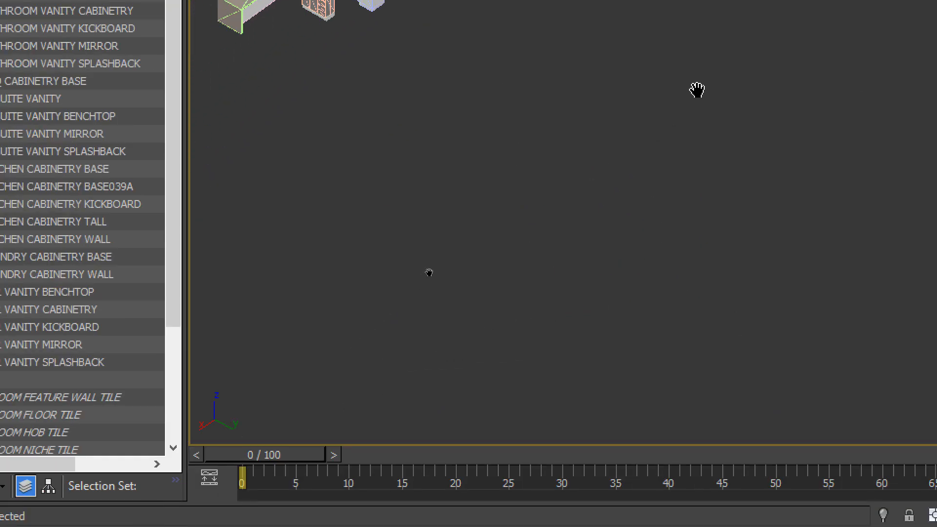
{"action": "middle_click_drag", "start_coordinate": [697, 89], "coordinate": [722, 55]}
{"action": "middle_click_drag", "start_coordinate": [415, 215], "coordinate": [750, 256]}
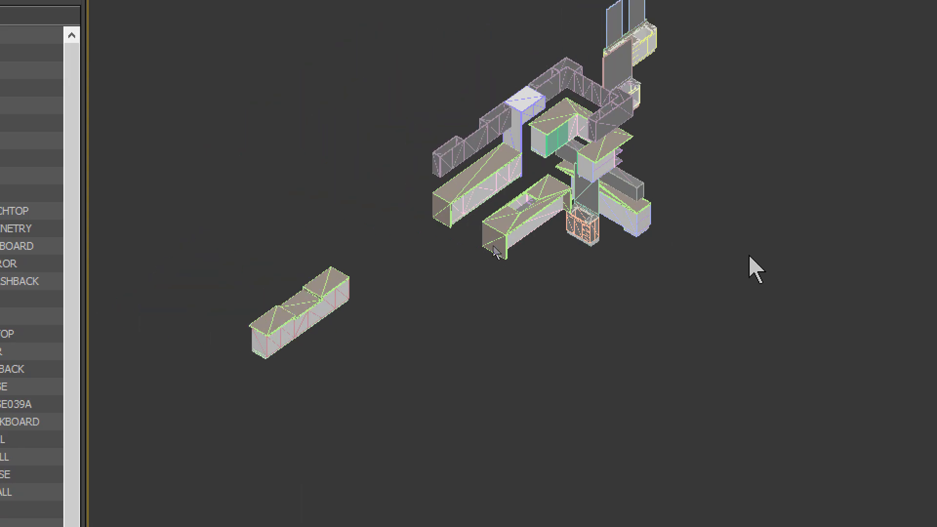
{"action": "scroll", "coordinate": [643, 27], "scroll_direction": "up", "scroll_amount": 2}
{"action": "left_click", "coordinate": [444, 205]}
{"action": "middle_click_drag", "start_coordinate": [444, 205], "coordinate": [478, 254], "text": "alt"}
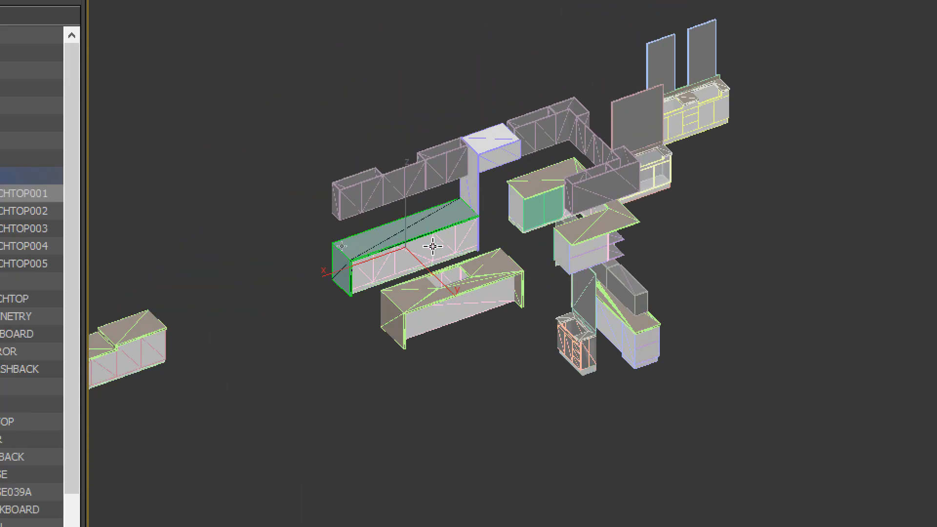
{"action": "scroll", "coordinate": [423, 242], "scroll_direction": "up", "scroll_amount": 3}
{"action": "middle_click_drag", "start_coordinate": [423, 243], "coordinate": [459, 237], "text": "alt"}
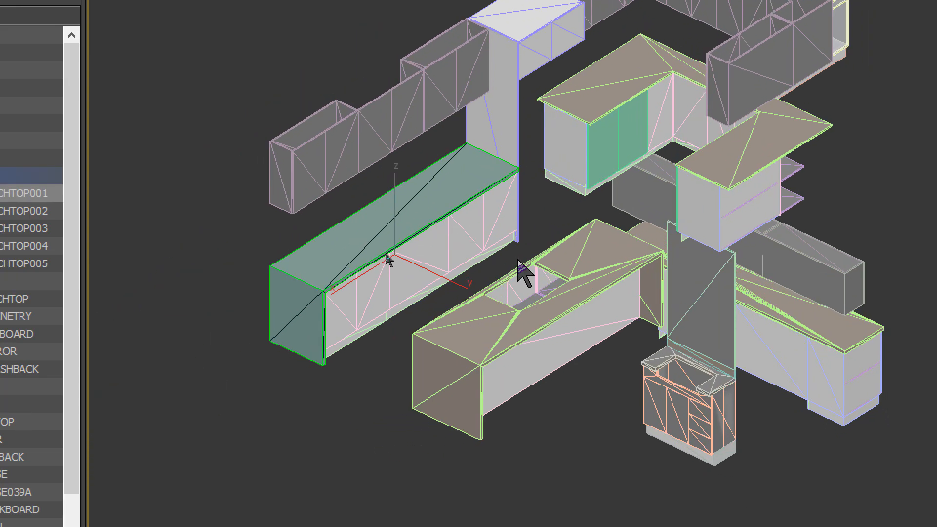
{"action": "scroll", "coordinate": [371, 348], "scroll_direction": "up", "scroll_amount": 2}
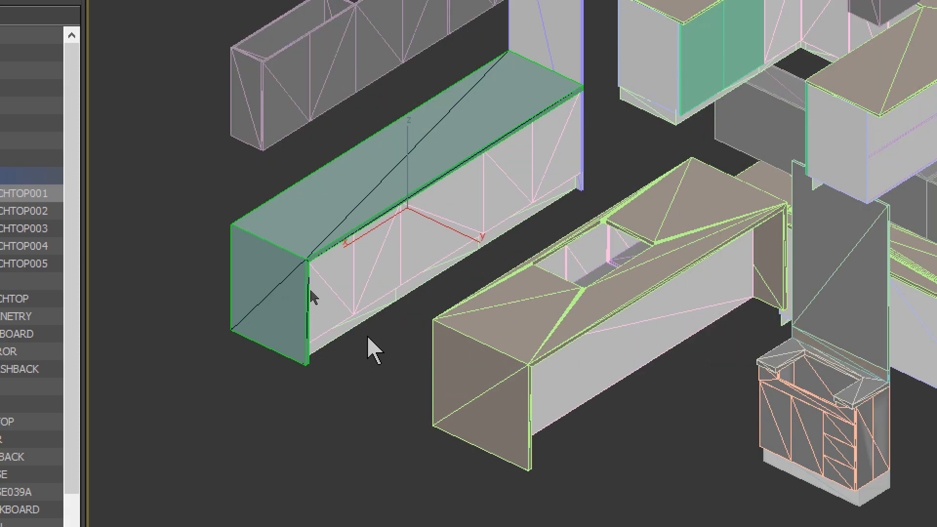
{"action": "scroll", "coordinate": [568, 380], "scroll_direction": "up", "scroll_amount": 6}
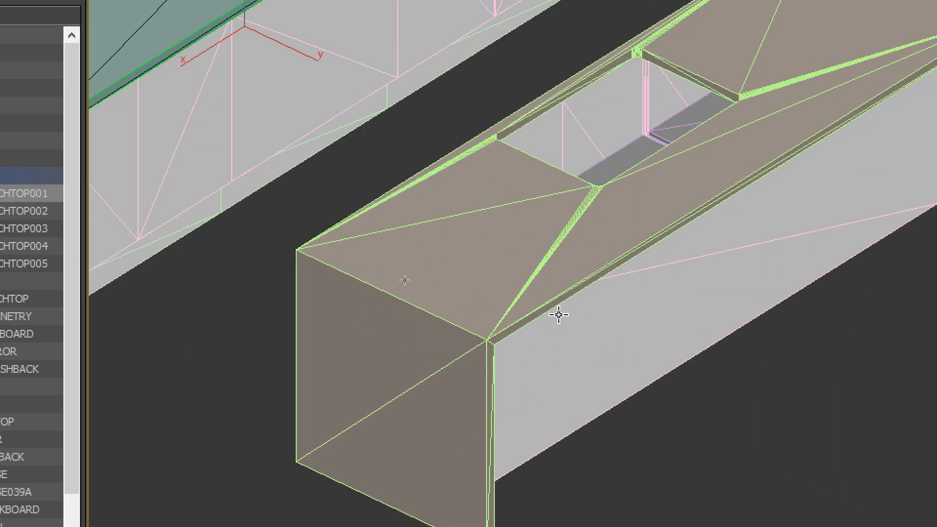
{"action": "scroll", "coordinate": [492, 312], "scroll_direction": "down", "scroll_amount": 10}
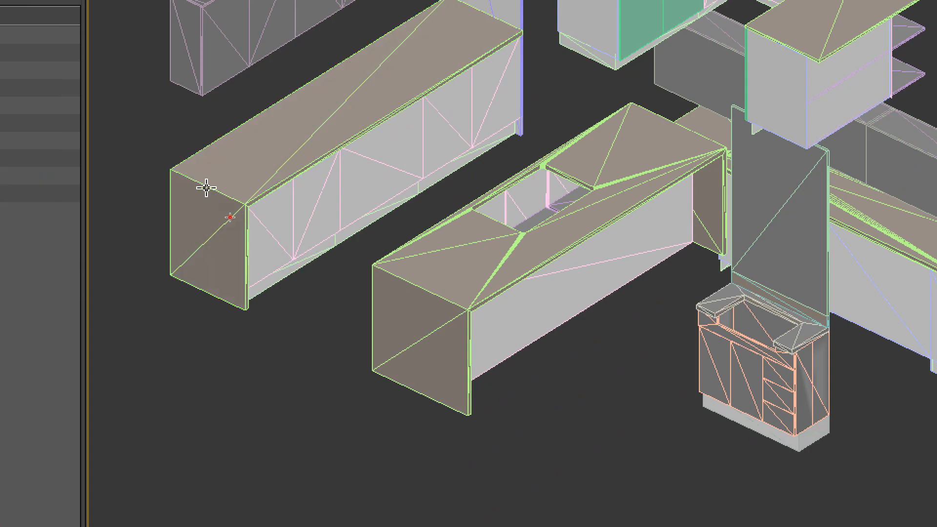
- Select the long waterfall benchtop and inspect the edges around its front waterfall corner up close
{"action": "left_click", "coordinate": [206, 188]}
{"action": "scroll", "coordinate": [207, 186], "scroll_direction": "up", "scroll_amount": 4}
{"action": "key", "text": "4"}
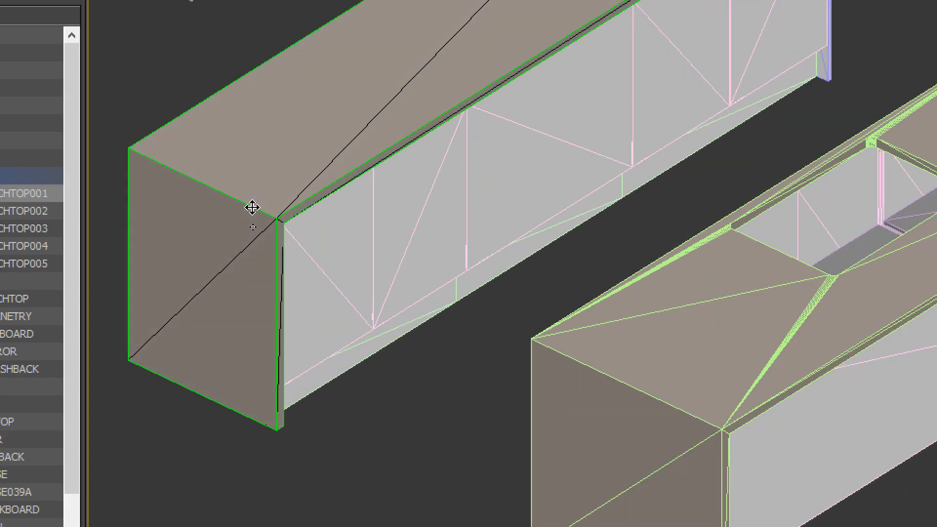
{"action": "scroll", "coordinate": [270, 264], "scroll_direction": "up", "scroll_amount": 4}
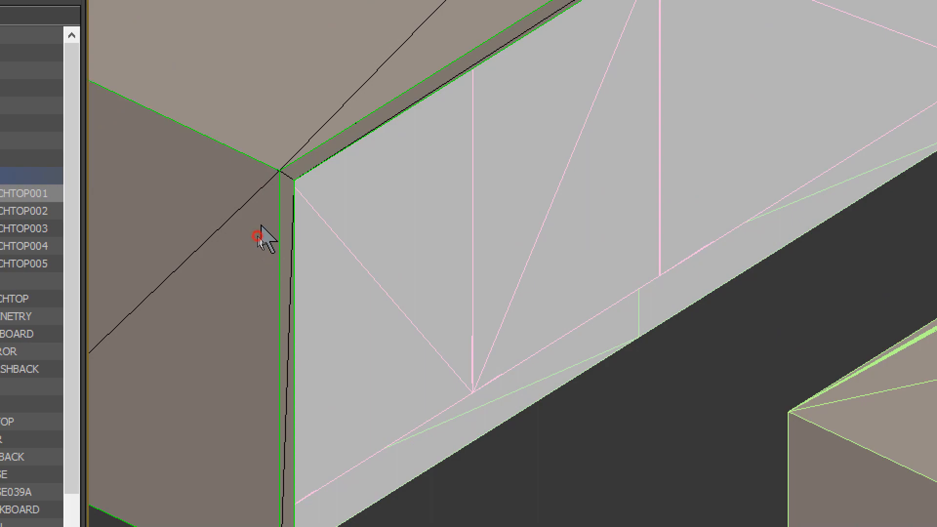
{"action": "left_click", "coordinate": [279, 191]}
{"action": "middle_click_drag", "start_coordinate": [307, 250], "coordinate": [384, 328]}
{"action": "scroll", "coordinate": [388, 330], "scroll_direction": "down", "scroll_amount": 2}
{"action": "left_click", "coordinate": [459, 137]}
{"action": "left_click", "coordinate": [469, 179]}
{"action": "key", "text": "ctrl+a"}
{"action": "left_click", "coordinate": [493, 145]}
{"action": "key", "text": "w"}
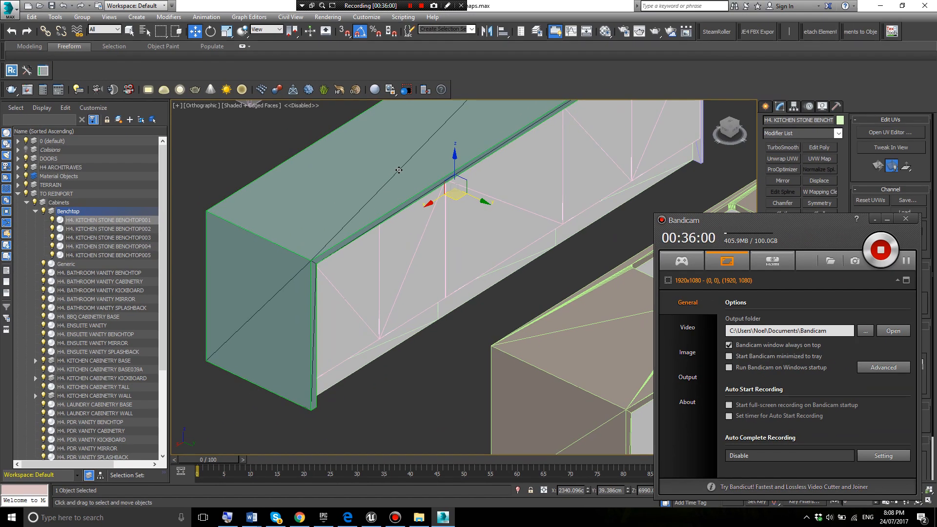
- Isolate the long waterfall benchtop from the rest of the cabinetry and clear the selection
{"action": "middle_click_drag", "start_coordinate": [370, 224], "coordinate": [398, 240]}
{"action": "scroll", "coordinate": [383, 268], "scroll_direction": "down", "scroll_amount": 2}
{"action": "scroll", "coordinate": [399, 240], "scroll_direction": "down", "scroll_amount": 2}
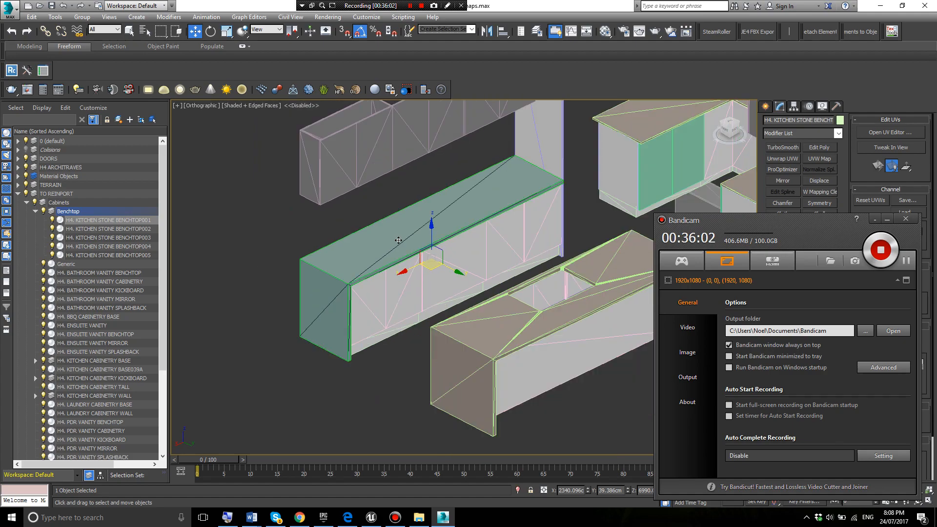
{"action": "right_click", "coordinate": [427, 207]}
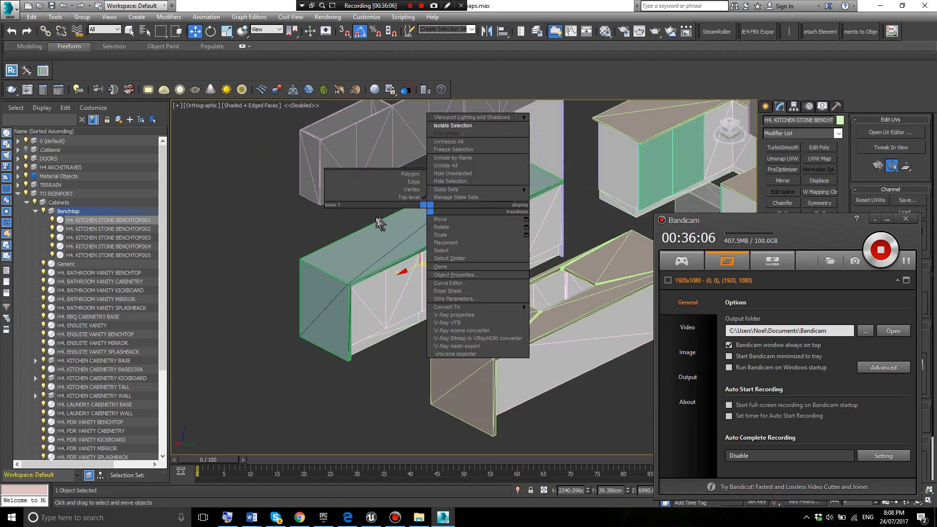
{"action": "left_click", "coordinate": [390, 239]}
{"action": "middle_click_drag", "start_coordinate": [420, 217], "coordinate": [383, 243]}
{"action": "right_click", "coordinate": [406, 242]}
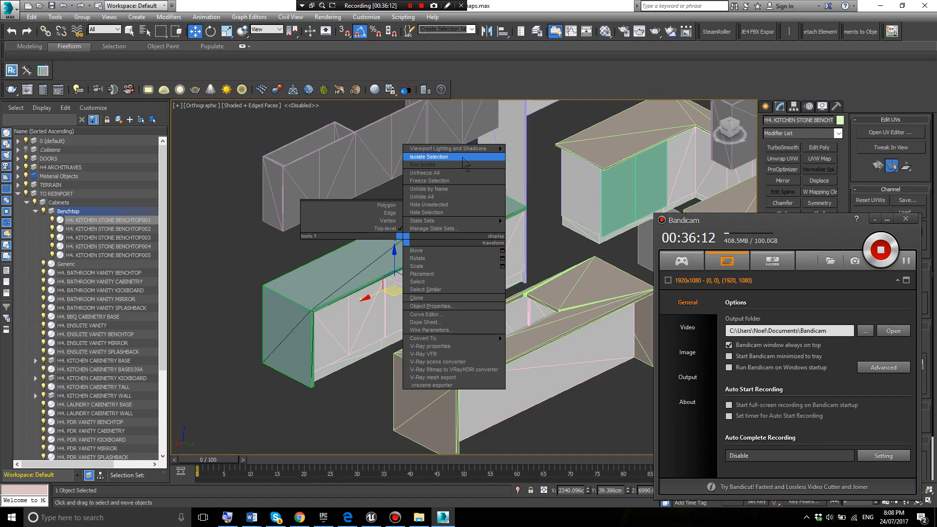
{"action": "left_click", "coordinate": [463, 164]}
{"action": "left_click", "coordinate": [432, 318]}
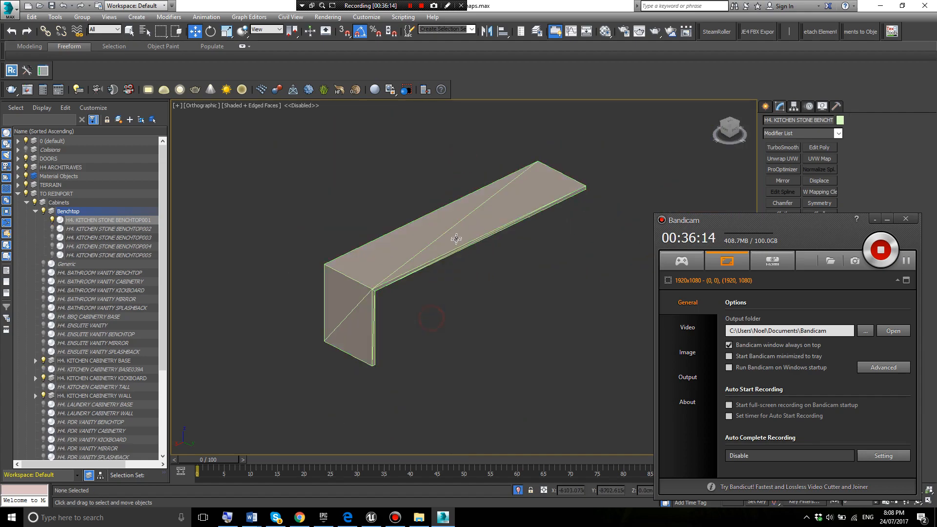
- Select the isolated benchtop with the plain selection tool active and minimise the Bandicam window
{"action": "scroll", "coordinate": [356, 302], "scroll_direction": "up", "scroll_amount": 2}
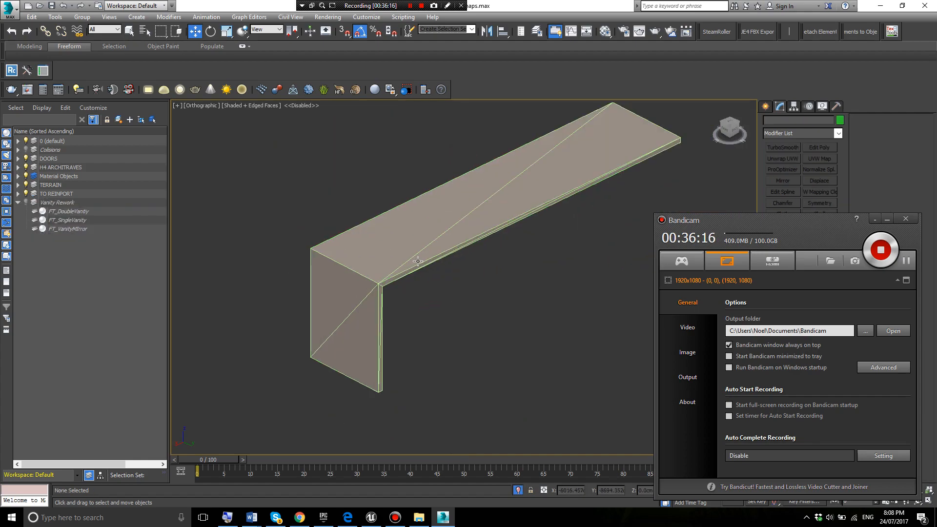
{"action": "scroll", "coordinate": [395, 275], "scroll_direction": "up", "scroll_amount": 2}
{"action": "left_click", "coordinate": [396, 276]}
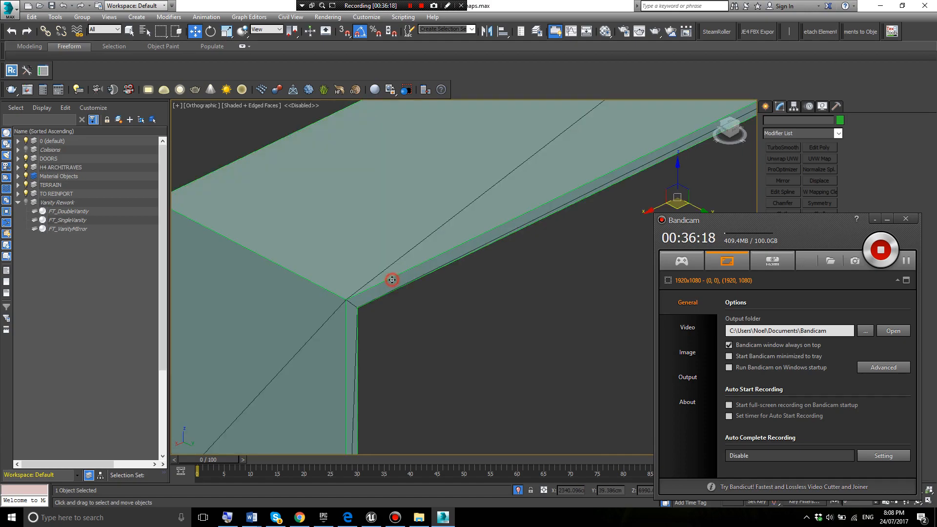
{"action": "scroll", "coordinate": [396, 276], "scroll_direction": "down", "scroll_amount": 2}
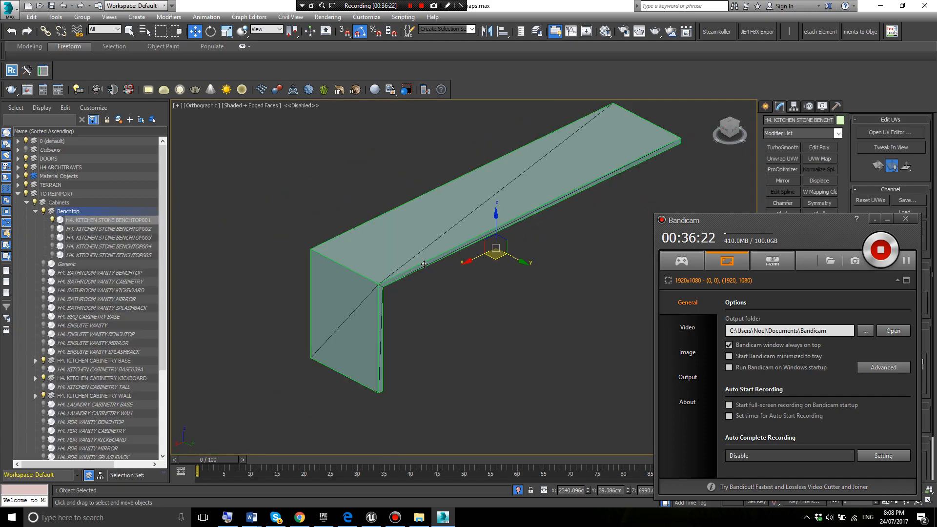
{"action": "key", "text": "q"}
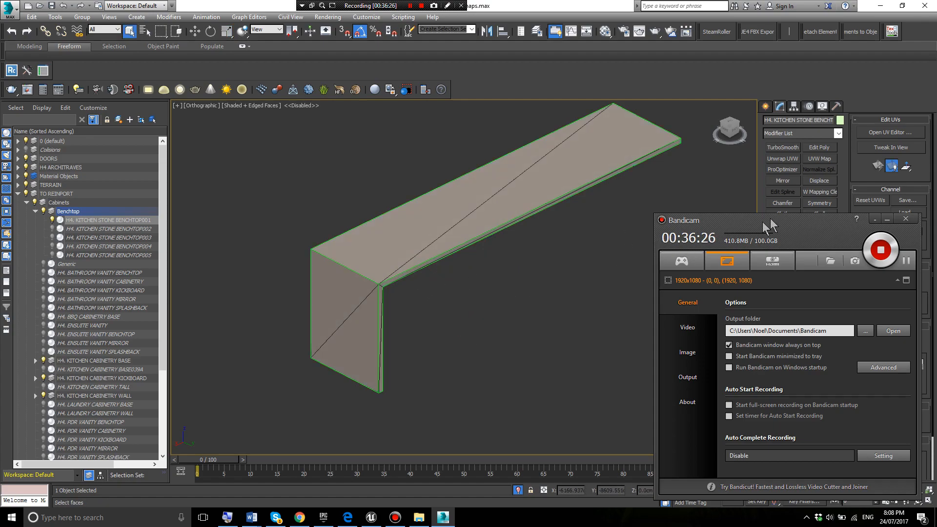
{"action": "left_click", "coordinate": [888, 220]}
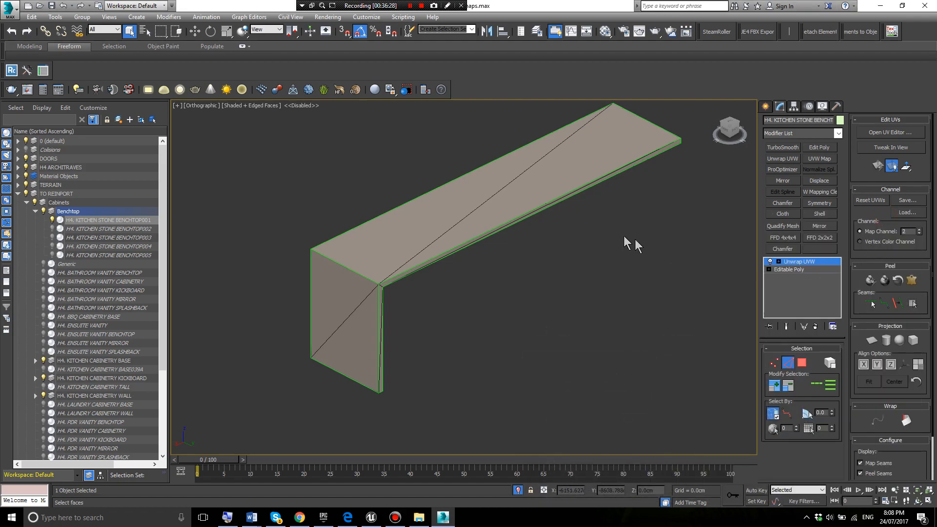
- Collapse the benchtop's whole modifier stack, including Unwrap UVW, into Editable Poly
{"action": "right_click", "coordinate": [796, 283]}
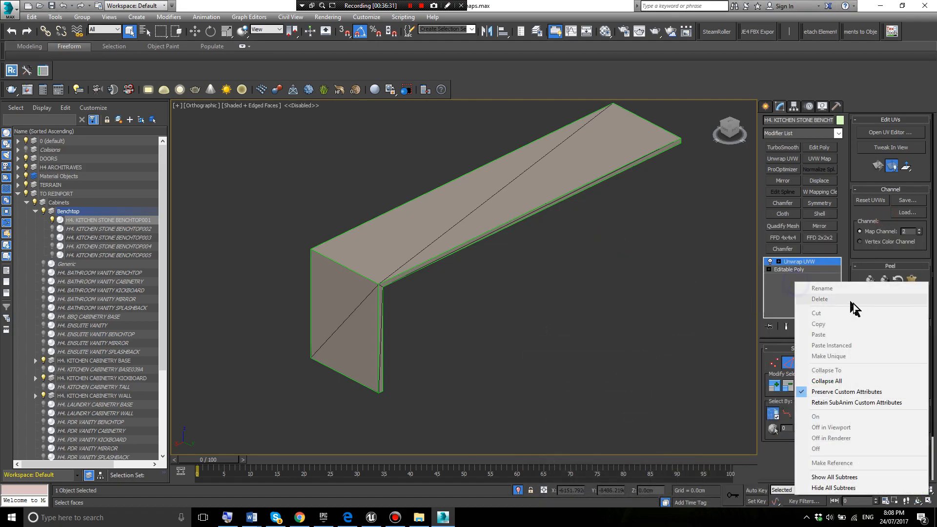
{"action": "left_click", "coordinate": [845, 381]}
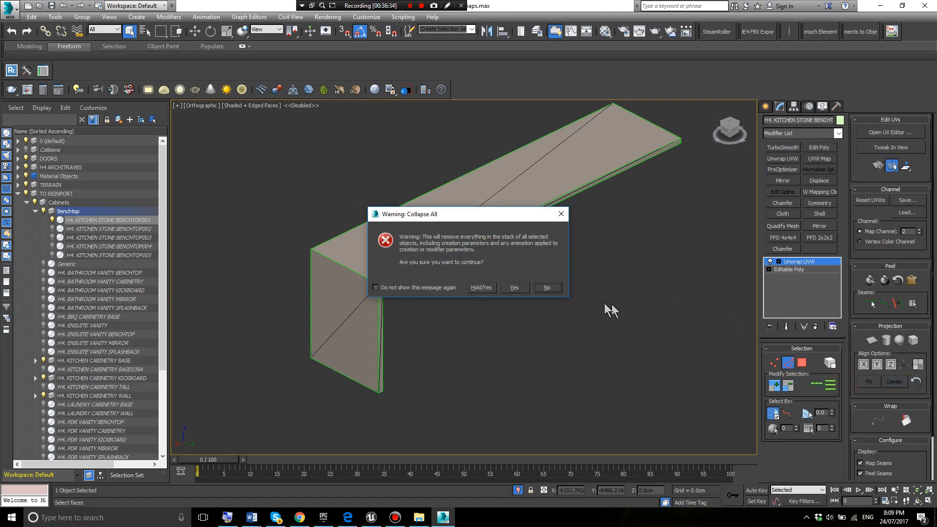
{"action": "left_click", "coordinate": [515, 289]}
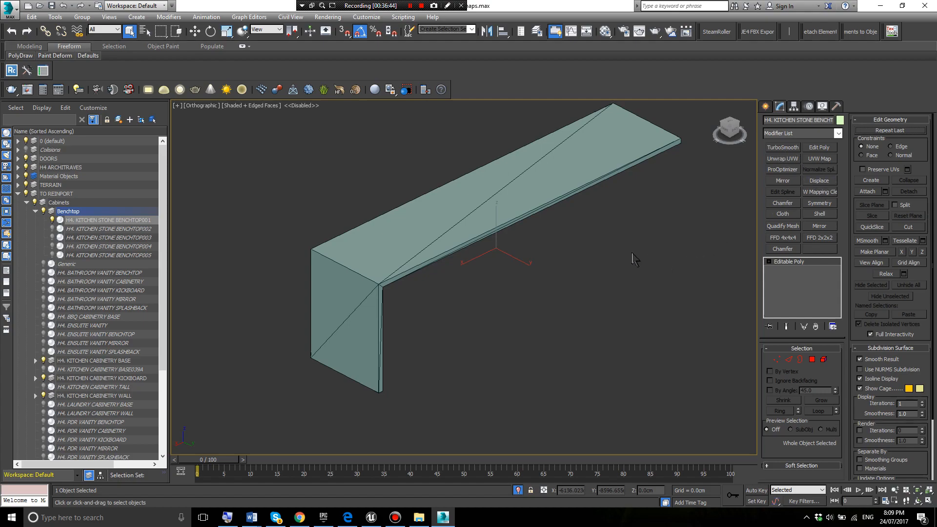
{"action": "middle_click_drag", "start_coordinate": [632, 254], "coordinate": [612, 253]}
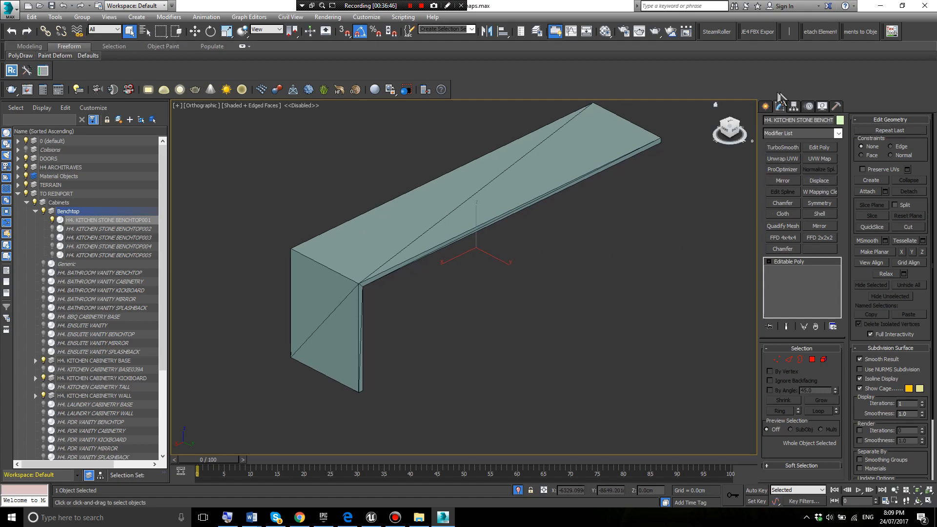
- Add a Chamfer modifier to the benchtop and check the result at its waterfall corner
{"action": "left_click", "coordinate": [837, 133]}
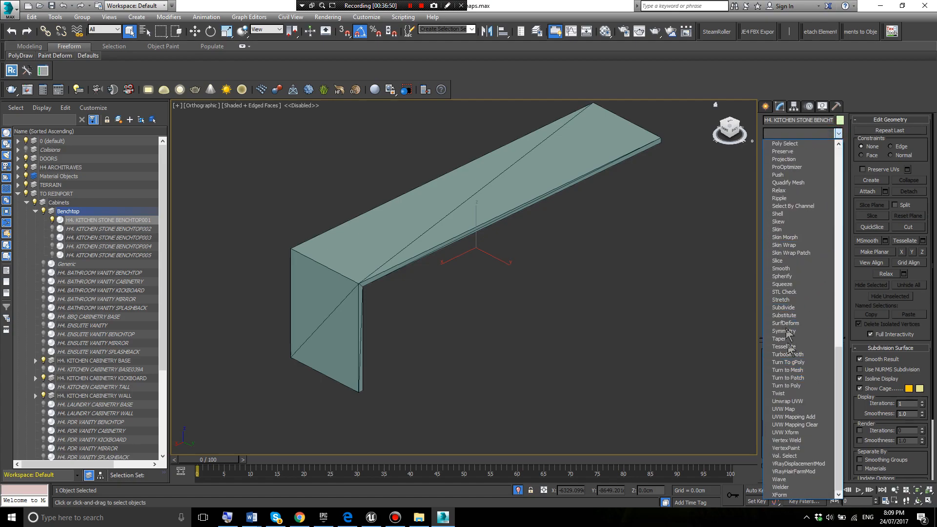
{"action": "left_click", "coordinate": [721, 233]}
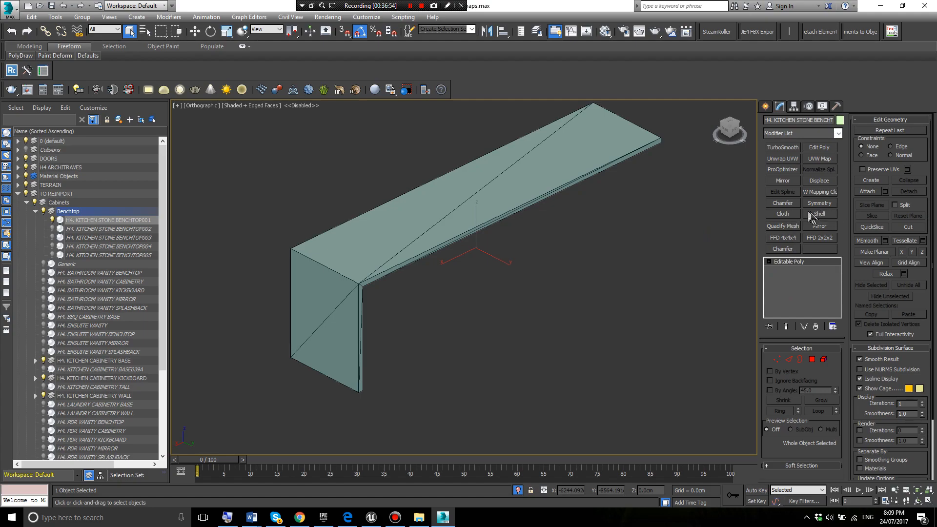
{"action": "left_click", "coordinate": [625, 214]}
{"action": "left_click", "coordinate": [534, 195]}
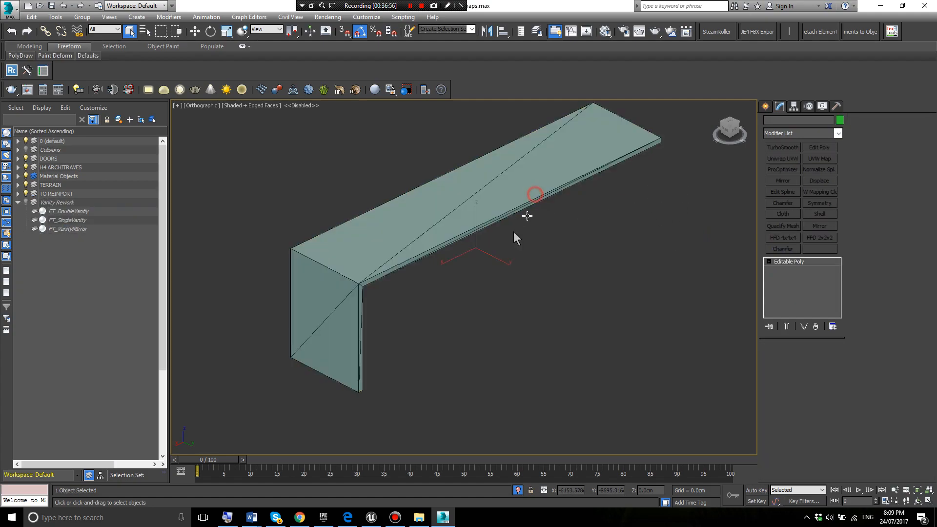
{"action": "left_click", "coordinate": [783, 250]}
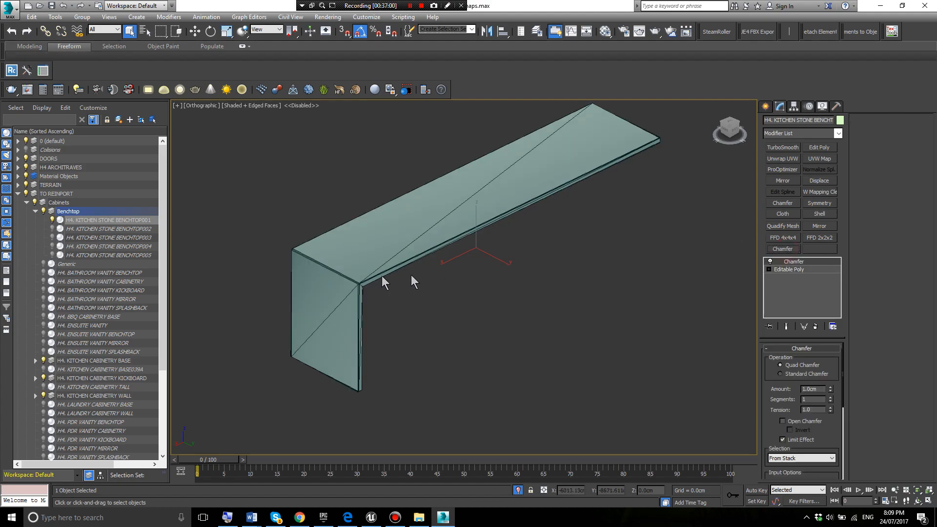
{"action": "scroll", "coordinate": [359, 285], "scroll_direction": "up", "scroll_amount": 2}
{"action": "scroll", "coordinate": [358, 286], "scroll_direction": "up", "scroll_amount": 4}
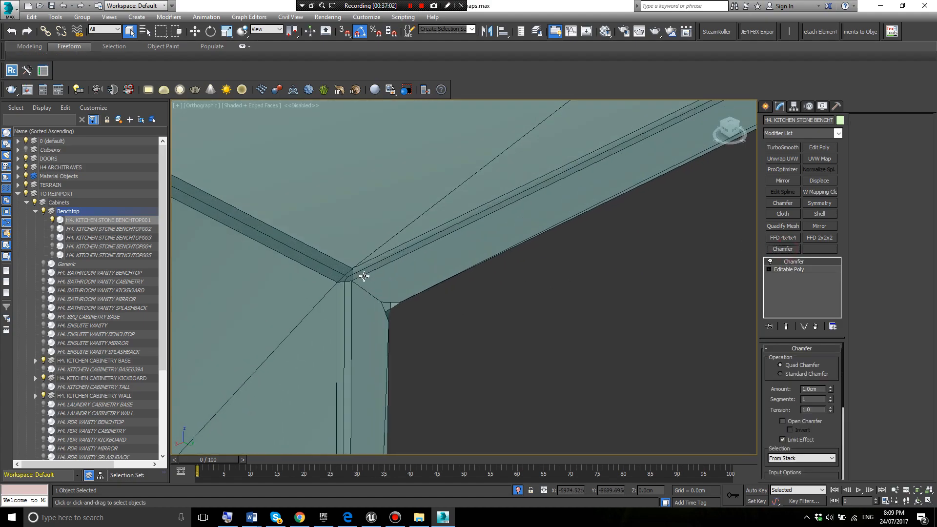
{"action": "scroll", "coordinate": [366, 283], "scroll_direction": "up", "scroll_amount": 1}
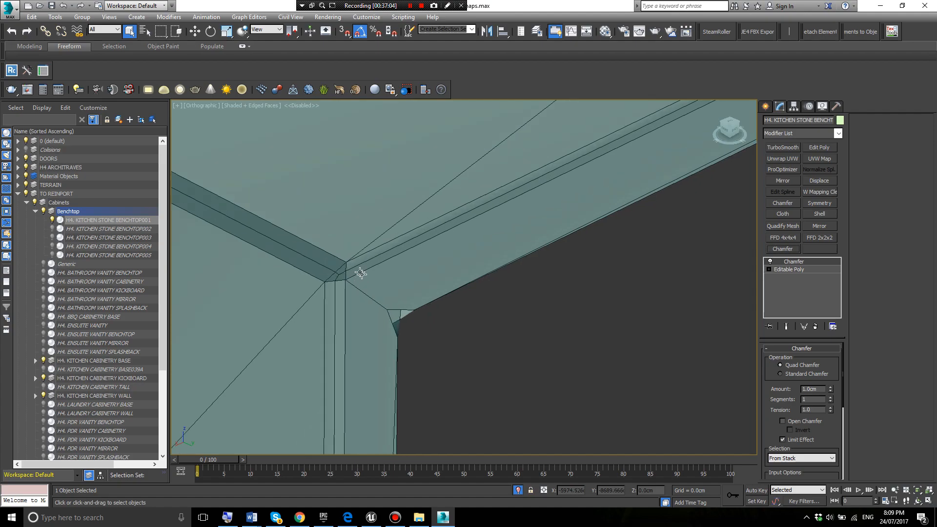
- Set the chamfer's tension to 0.5 and its segments to 3
{"action": "double_click", "coordinate": [821, 408]}
{"action": "key", "text": "Return"}
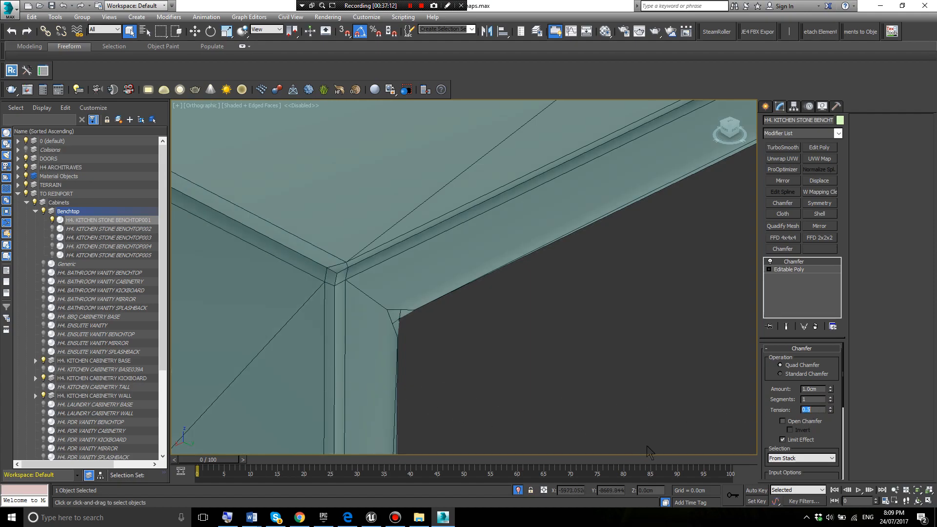
{"action": "left_click", "coordinate": [830, 397]}
{"action": "left_click", "coordinate": [831, 398]}
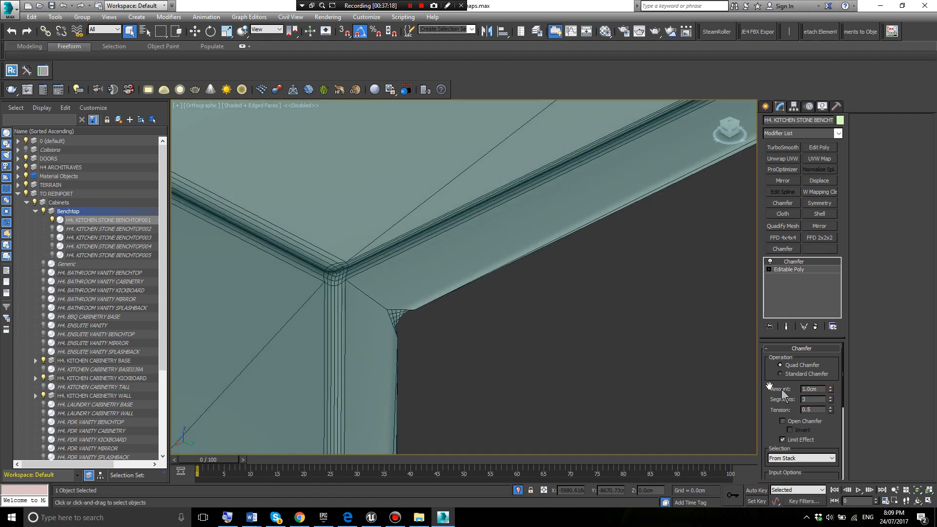
- Try a chamfer amount of 0.2 cm and settle on 0.5 cm
{"action": "double_click", "coordinate": [822, 389]}
{"action": "type", "text": "0.2"}
{"action": "key", "text": "Return"}
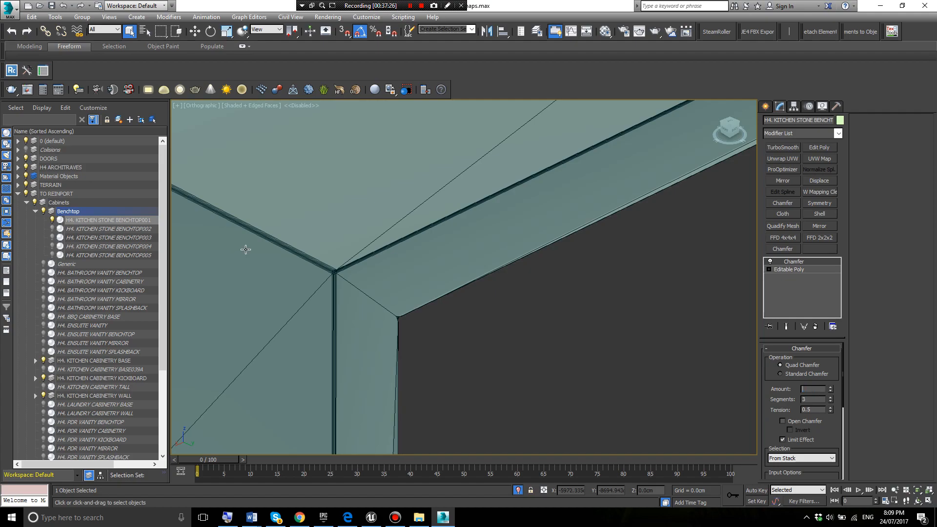
{"action": "key", "text": "Return"}
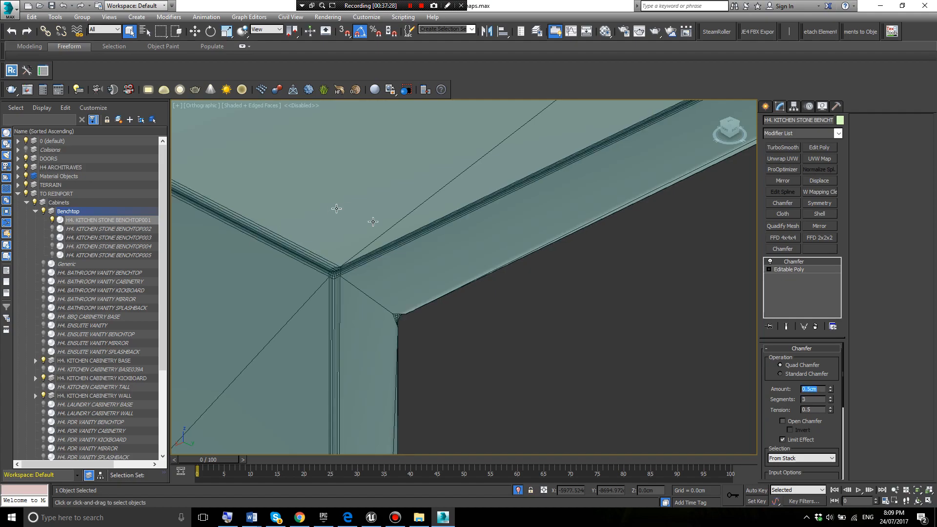
- Examine the benchtop's chamfered corners and edge shading up close from both sides with the object deselected
{"action": "scroll", "coordinate": [449, 339], "scroll_direction": "down", "scroll_amount": 2}
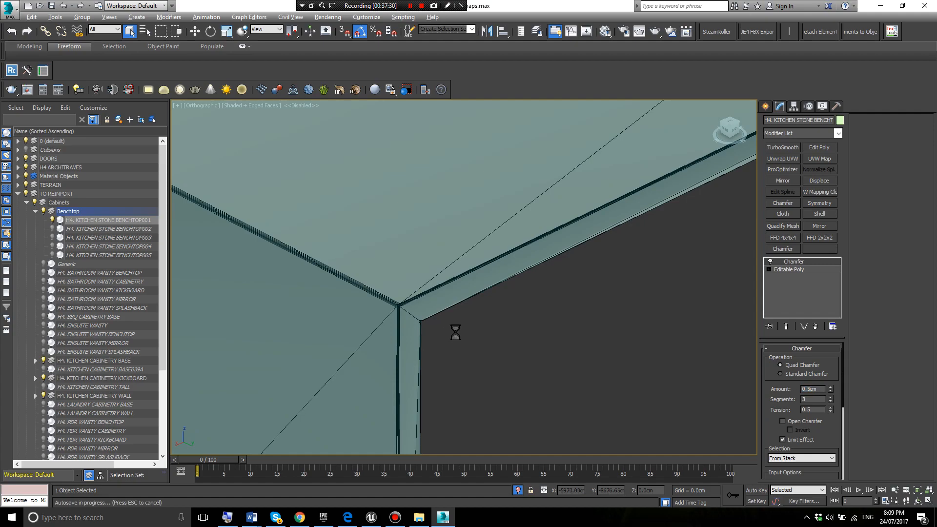
{"action": "scroll", "coordinate": [463, 312], "scroll_direction": "down", "scroll_amount": 3}
{"action": "scroll", "coordinate": [472, 266], "scroll_direction": "down", "scroll_amount": 6}
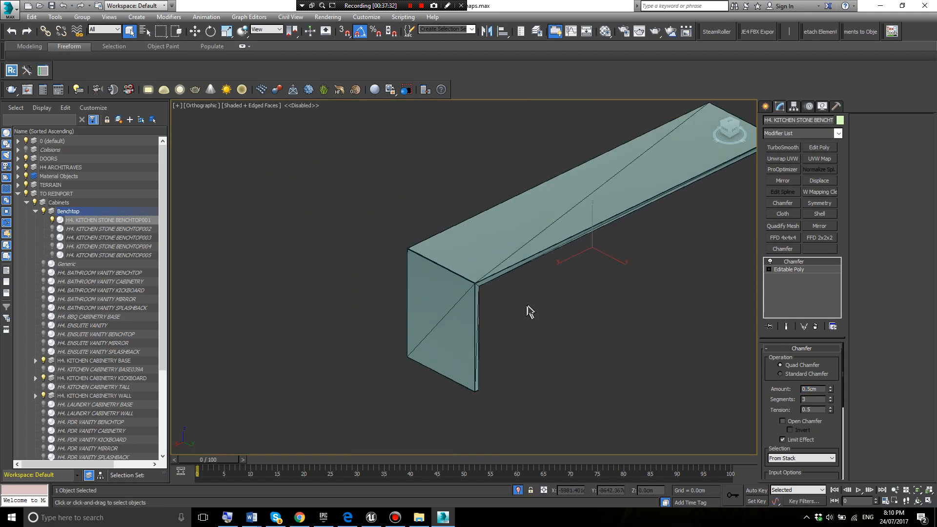
{"action": "scroll", "coordinate": [480, 279], "scroll_direction": "up", "scroll_amount": 8}
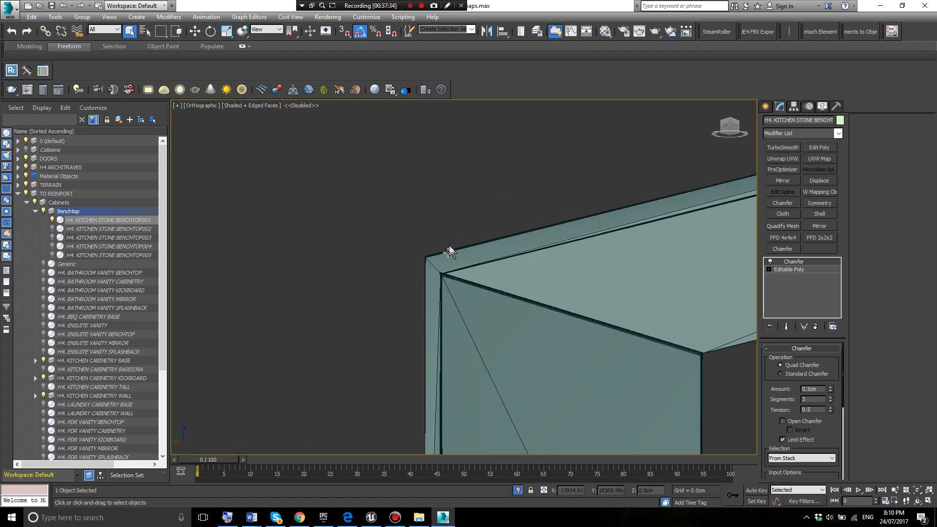
{"action": "key", "text": "ctrl+d"}
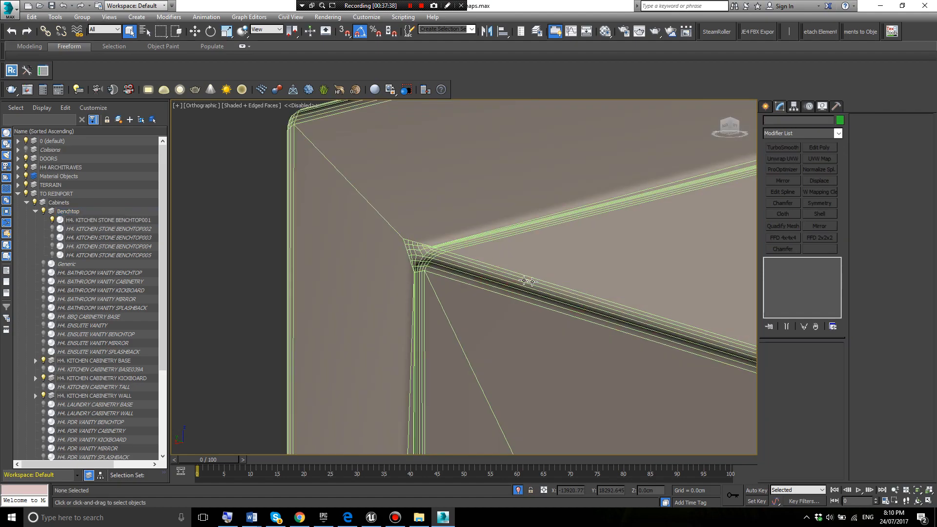
{"action": "scroll", "coordinate": [446, 258], "scroll_direction": "up", "scroll_amount": 2}
{"action": "scroll", "coordinate": [343, 254], "scroll_direction": "down", "scroll_amount": 3}
{"action": "middle_click_drag", "start_coordinate": [336, 236], "coordinate": [420, 288]}
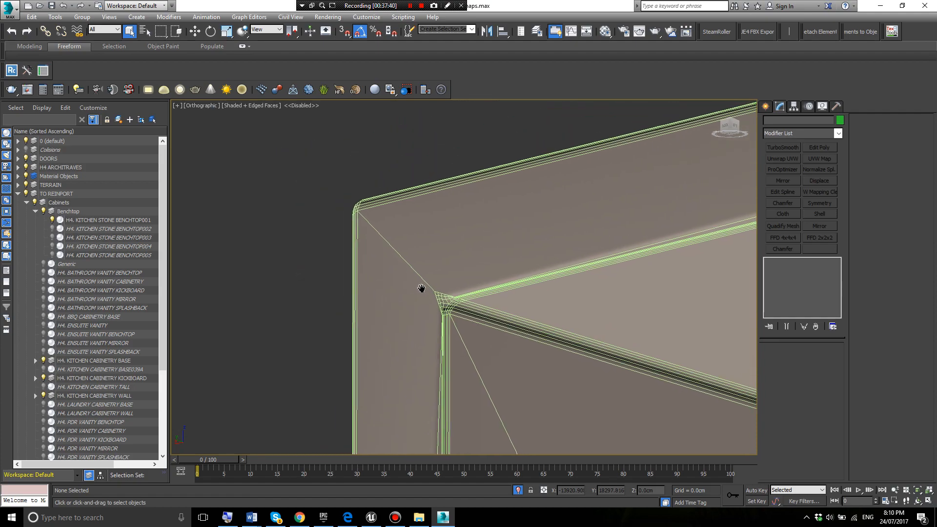
{"action": "scroll", "coordinate": [341, 230], "scroll_direction": "up", "scroll_amount": 2}
{"action": "scroll", "coordinate": [386, 188], "scroll_direction": "down", "scroll_amount": 5}
- Switch to the Top view, frame the isolated benchtop and select it
{"action": "left_click", "coordinate": [414, 147]}
{"action": "scroll", "coordinate": [413, 182], "scroll_direction": "down", "scroll_amount": 4}
{"action": "middle_click_drag", "start_coordinate": [449, 232], "coordinate": [463, 237], "text": "alt"}
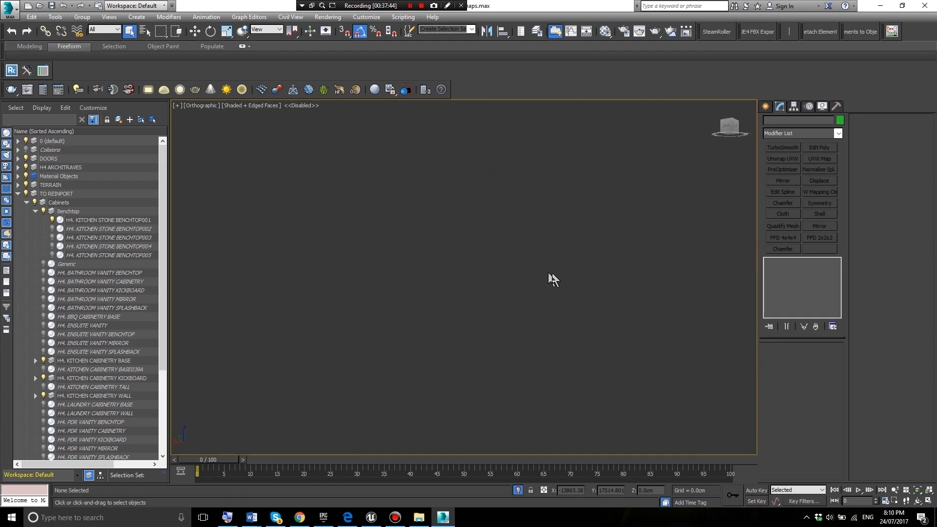
{"action": "key", "text": "t"}
{"action": "key", "text": "z"}
{"action": "left_click", "coordinate": [445, 245]}
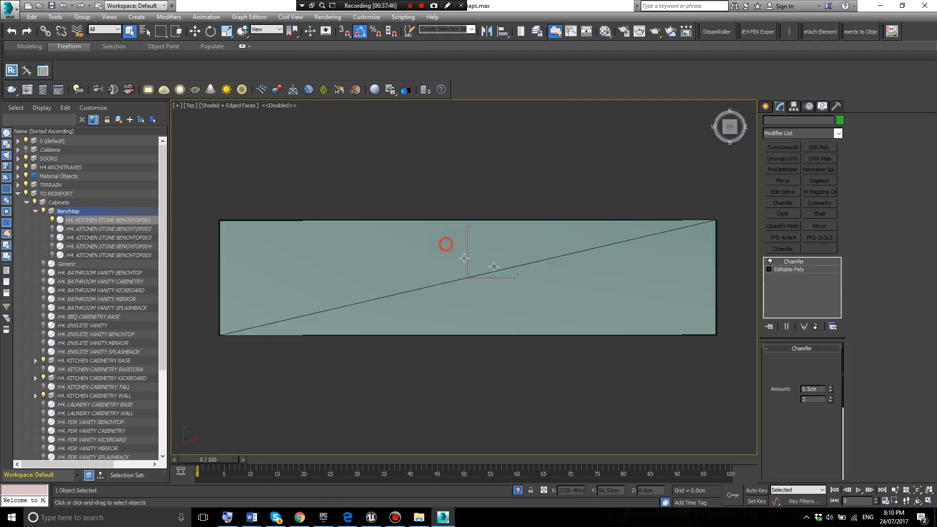
- Deselect the kitchen stone benchtop and turn off the edged-faces display for a plain shaded view of its waterfall corner
{"action": "middle_click_drag", "start_coordinate": [446, 244], "coordinate": [360, 204], "text": "alt"}
{"action": "middle_click_drag", "start_coordinate": [373, 251], "coordinate": [464, 262], "text": "alt"}
{"action": "scroll", "coordinate": [403, 271], "scroll_direction": "up", "scroll_amount": 5}
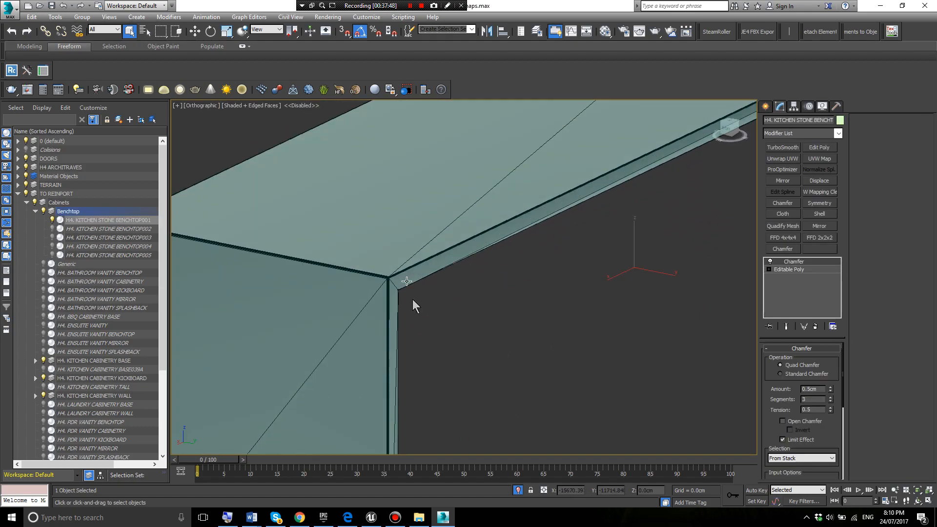
{"action": "left_click", "coordinate": [430, 337]}
{"action": "key", "text": "F4"}
{"action": "scroll", "coordinate": [384, 287], "scroll_direction": "up", "scroll_amount": 6}
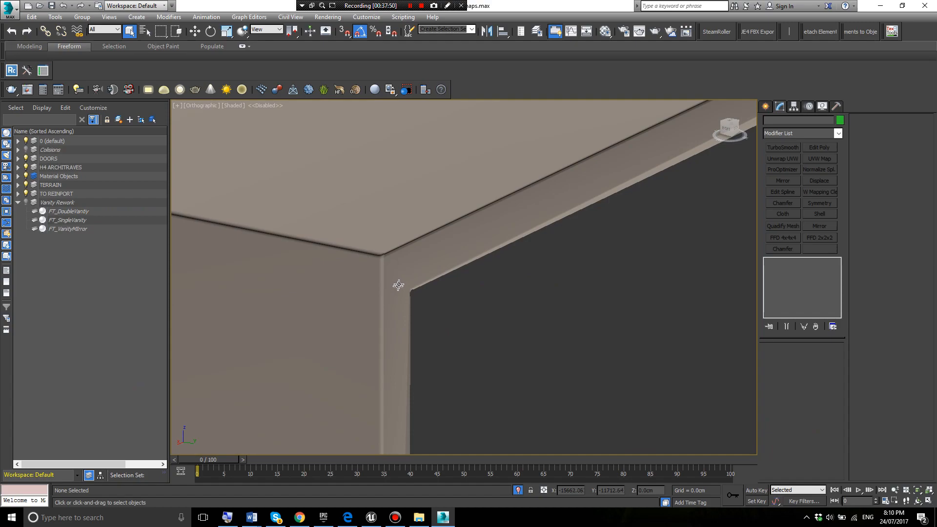
- Examine the shading along the benchtop's chamfered edges and corners at both ends, reselecting the benchtop for the check
{"action": "scroll", "coordinate": [365, 242], "scroll_direction": "down", "scroll_amount": 3}
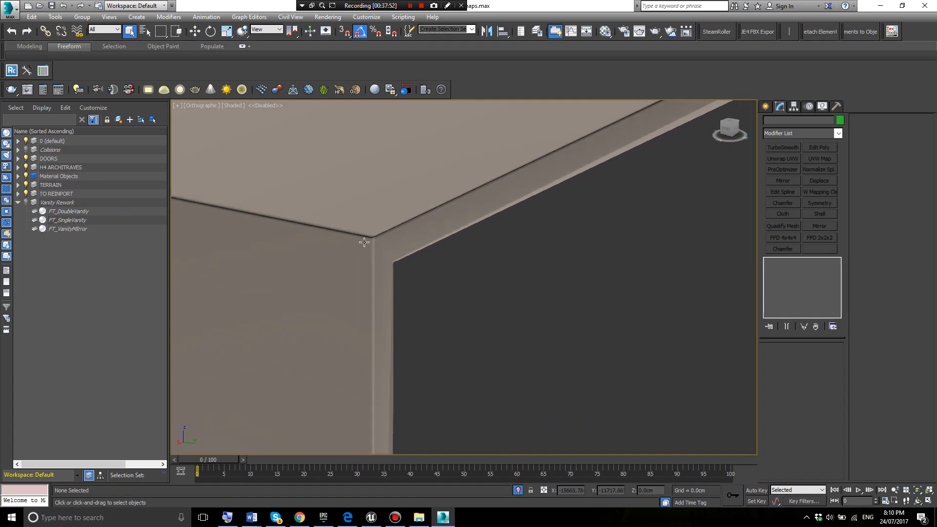
{"action": "scroll", "coordinate": [365, 244], "scroll_direction": "down", "scroll_amount": 3}
{"action": "scroll", "coordinate": [376, 257], "scroll_direction": "up", "scroll_amount": 5}
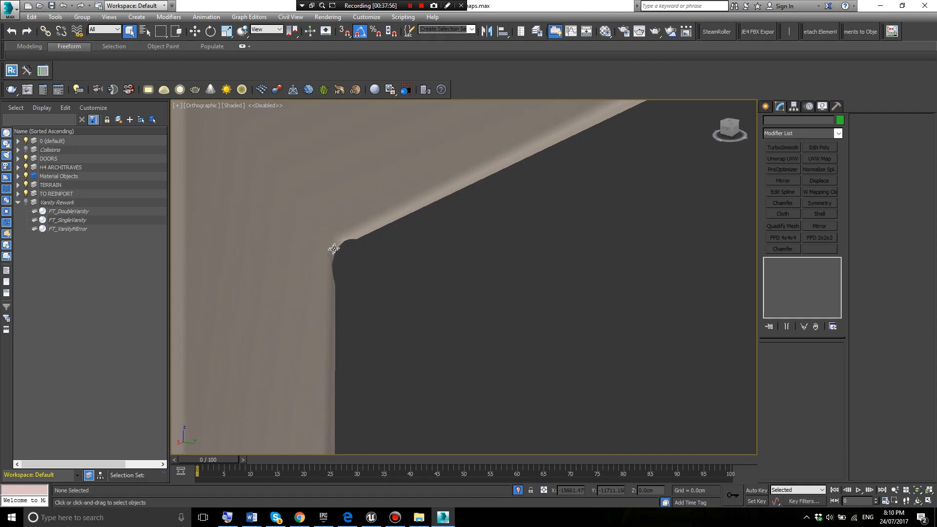
{"action": "scroll", "coordinate": [342, 244], "scroll_direction": "down", "scroll_amount": 10}
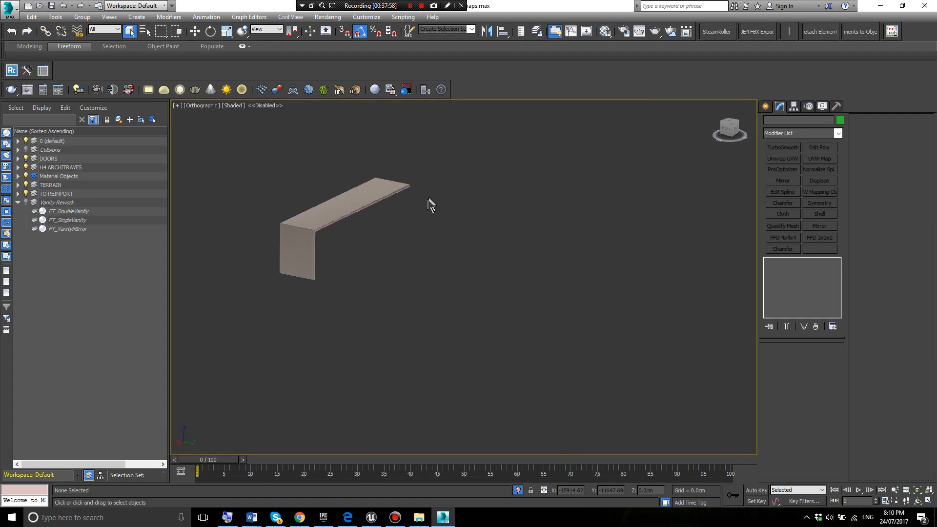
{"action": "scroll", "coordinate": [409, 195], "scroll_direction": "up", "scroll_amount": 5}
{"action": "left_click_drag", "start_coordinate": [448, 147], "coordinate": [410, 212]}
{"action": "scroll", "coordinate": [413, 209], "scroll_direction": "up", "scroll_amount": 3}
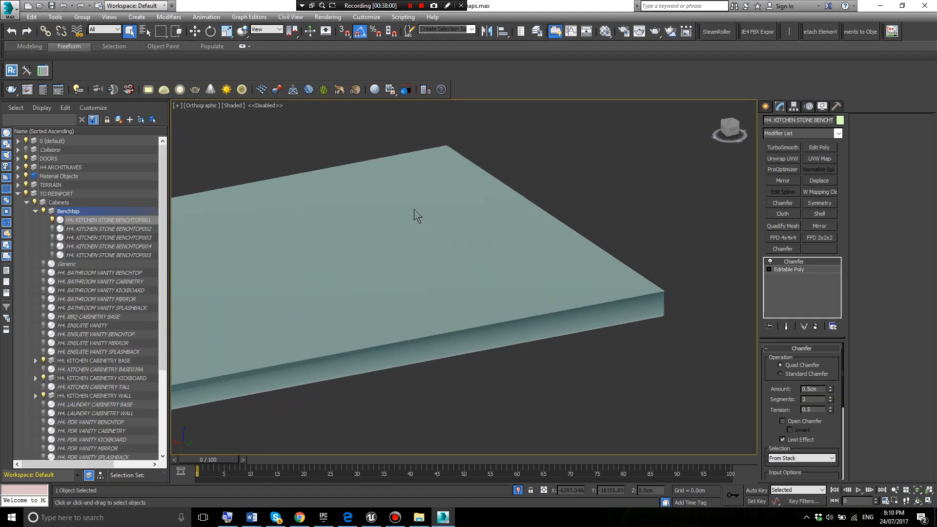
{"action": "scroll", "coordinate": [414, 209], "scroll_direction": "down", "scroll_amount": 6}
{"action": "scroll", "coordinate": [439, 250], "scroll_direction": "up", "scroll_amount": 5}
{"action": "scroll", "coordinate": [372, 244], "scroll_direction": "up", "scroll_amount": 3}
{"action": "scroll", "coordinate": [376, 261], "scroll_direction": "up", "scroll_amount": 4}
{"action": "scroll", "coordinate": [378, 258], "scroll_direction": "down", "scroll_amount": 2}
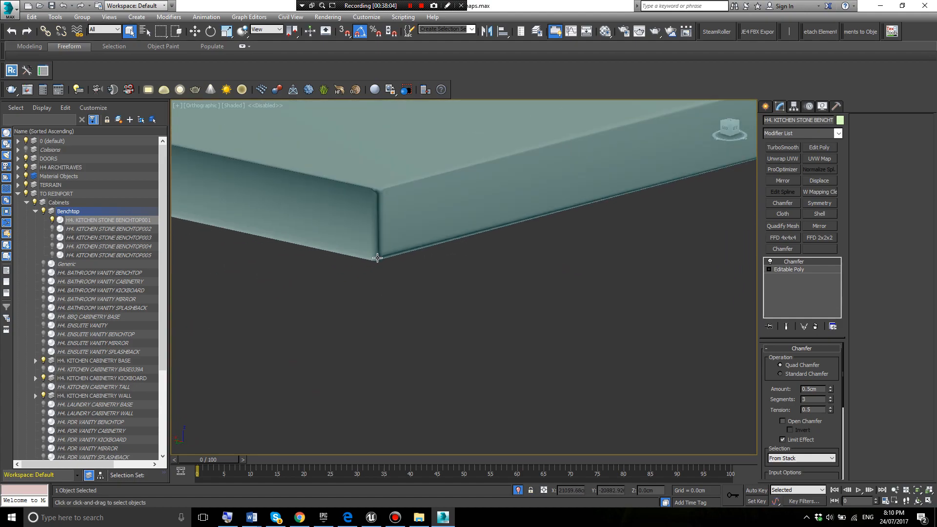
{"action": "scroll", "coordinate": [377, 257], "scroll_direction": "down", "scroll_amount": 5}
{"action": "middle_click_drag", "start_coordinate": [382, 246], "coordinate": [554, 253]}
{"action": "scroll", "coordinate": [438, 238], "scroll_direction": "down", "scroll_amount": 4}
{"action": "middle_click_drag", "start_coordinate": [346, 230], "coordinate": [576, 271]}
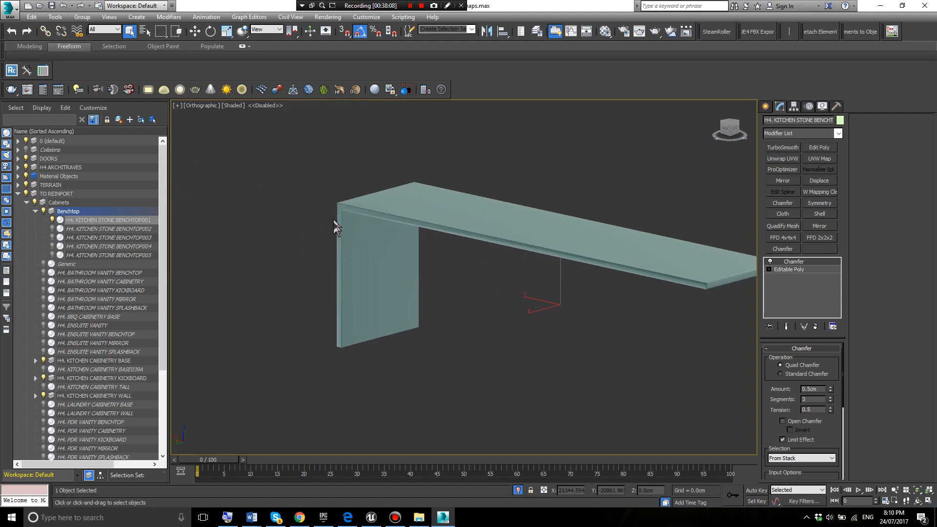
{"action": "scroll", "coordinate": [391, 207], "scroll_direction": "up", "scroll_amount": 2}
{"action": "scroll", "coordinate": [364, 199], "scroll_direction": "down", "scroll_amount": 2}
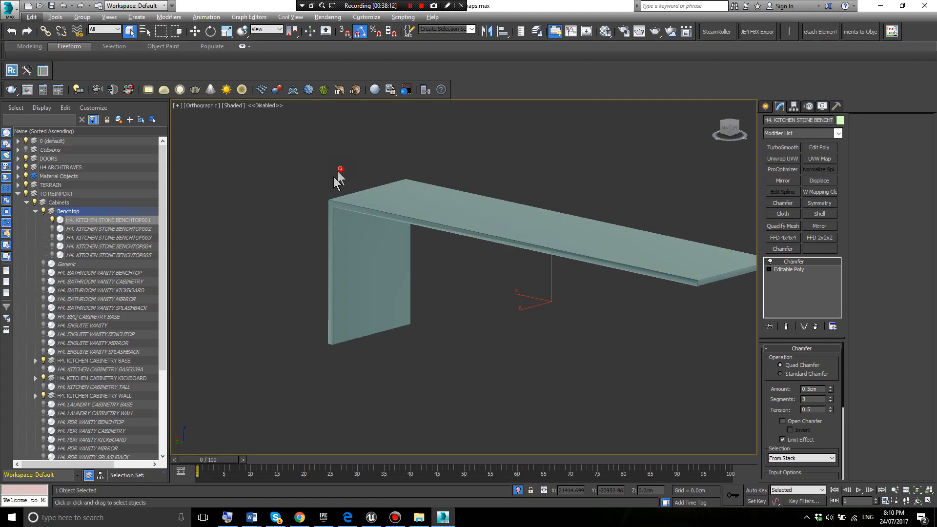
{"action": "scroll", "coordinate": [324, 227], "scroll_direction": "down", "scroll_amount": 2}
{"action": "middle_click_drag", "start_coordinate": [349, 233], "coordinate": [313, 278], "text": "alt"}
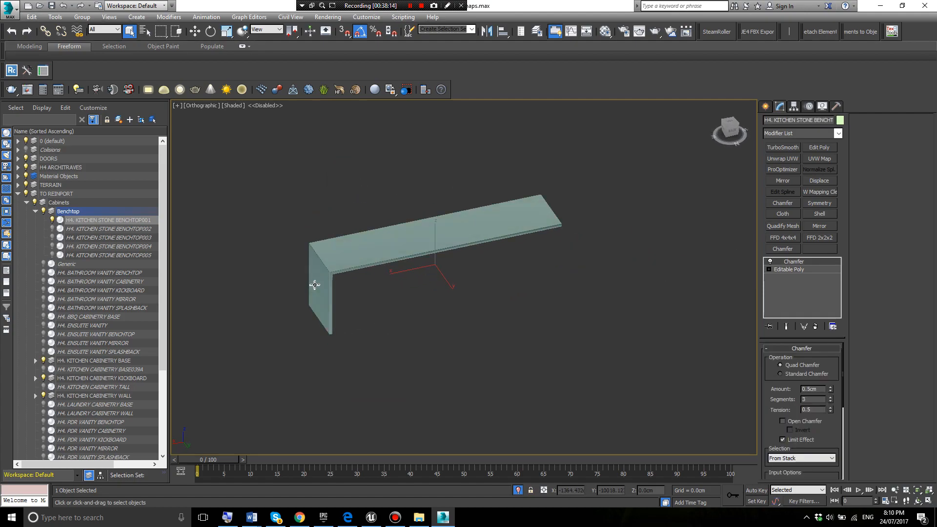
- Delete the Chamfer modifier from the selected kitchen stone benchtop
{"action": "scroll", "coordinate": [414, 266], "scroll_direction": "up", "scroll_amount": 3}
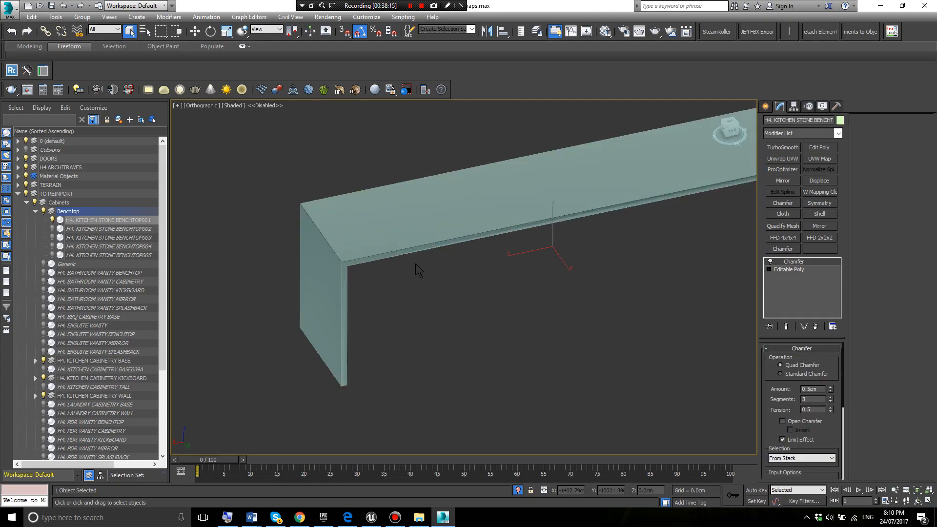
{"action": "right_click", "coordinate": [800, 271]}
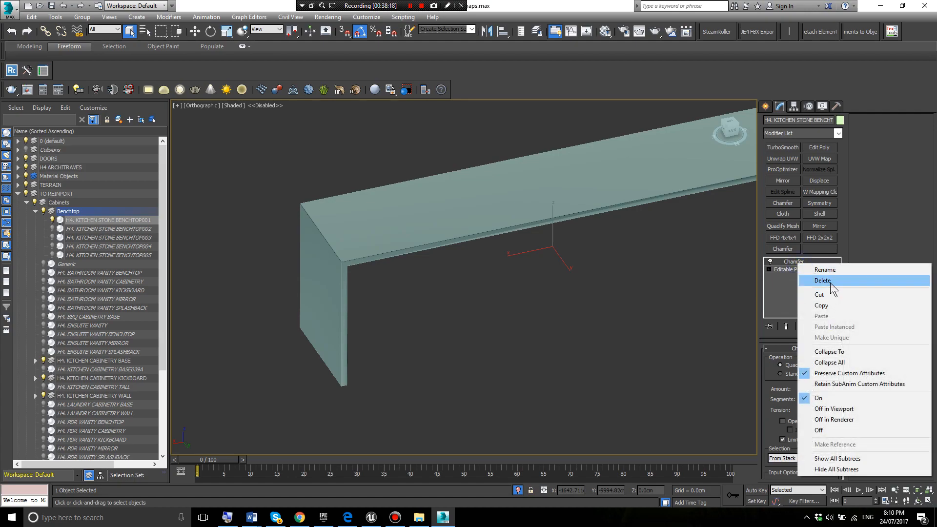
{"action": "left_click", "coordinate": [830, 282]}
- Select all polygons of the benchtop, clear all their smoothing groups, and deselect the polygons
{"action": "left_click", "coordinate": [571, 195]}
{"action": "key", "text": "4"}
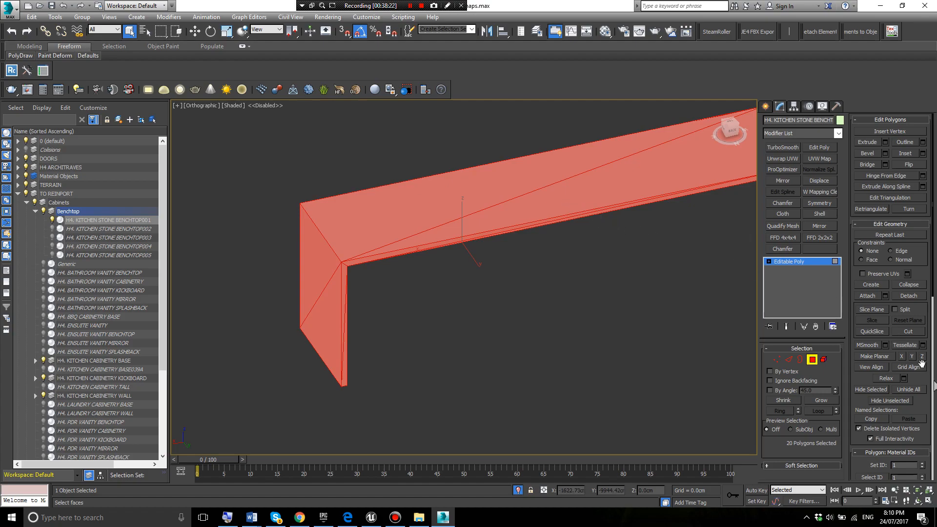
{"action": "scroll", "coordinate": [900, 401], "scroll_direction": "down", "scroll_amount": 3}
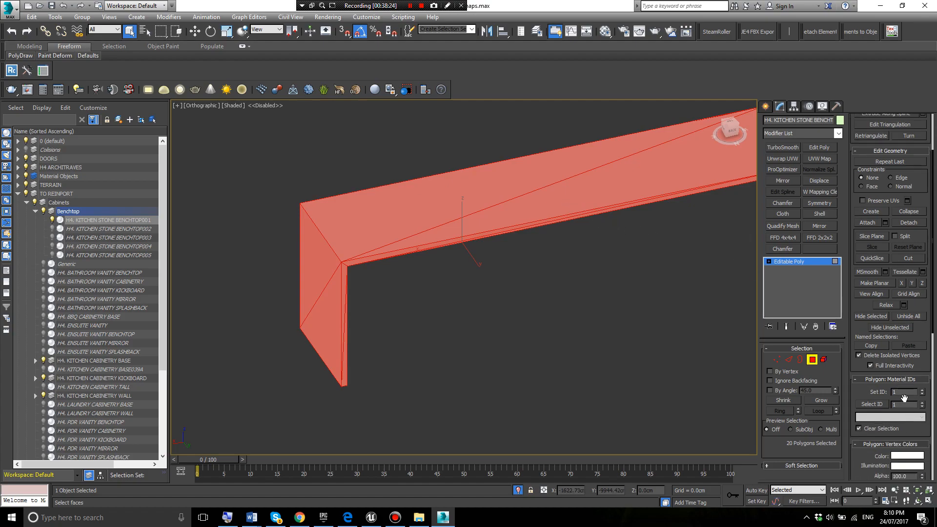
{"action": "scroll", "coordinate": [899, 394], "scroll_direction": "down", "scroll_amount": 10}
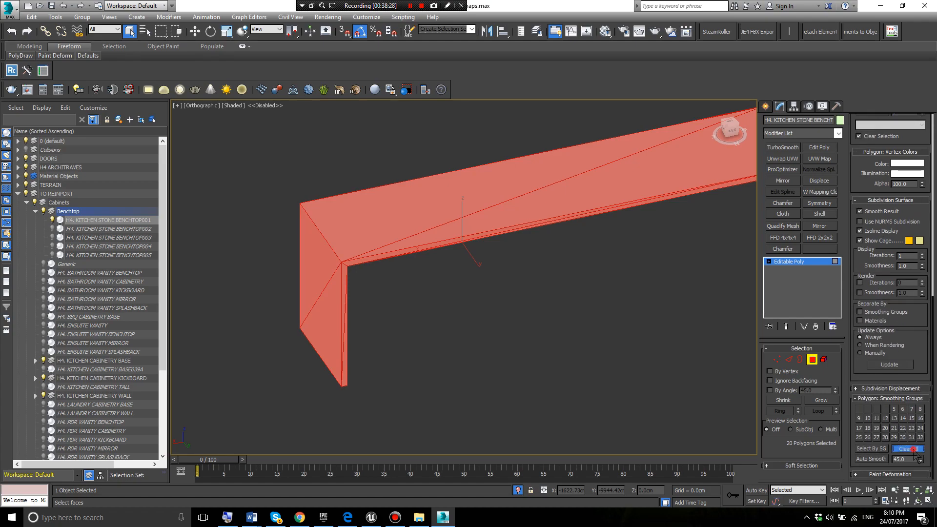
{"action": "left_click", "coordinate": [475, 308]}
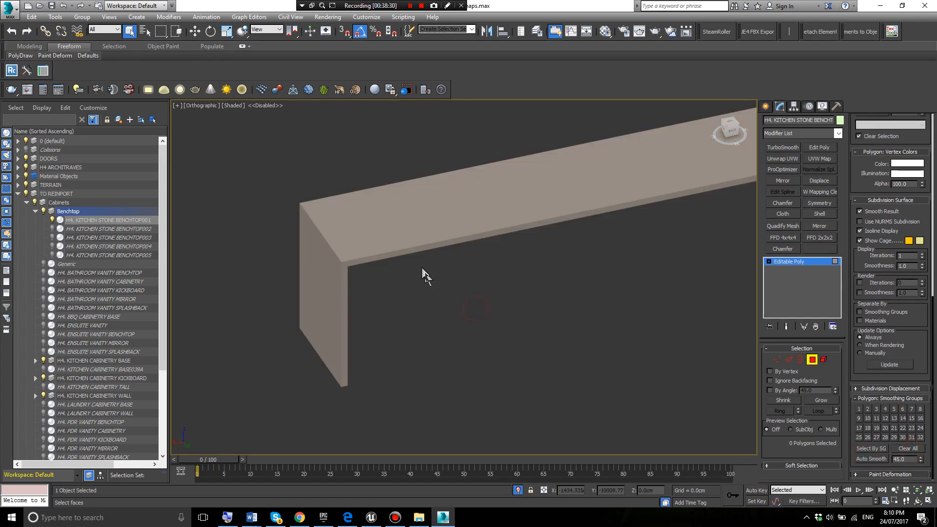
- Examine the shading of the benchtop's corner and long front edge without smoothing groups
{"action": "scroll", "coordinate": [351, 258], "scroll_direction": "up", "scroll_amount": 3}
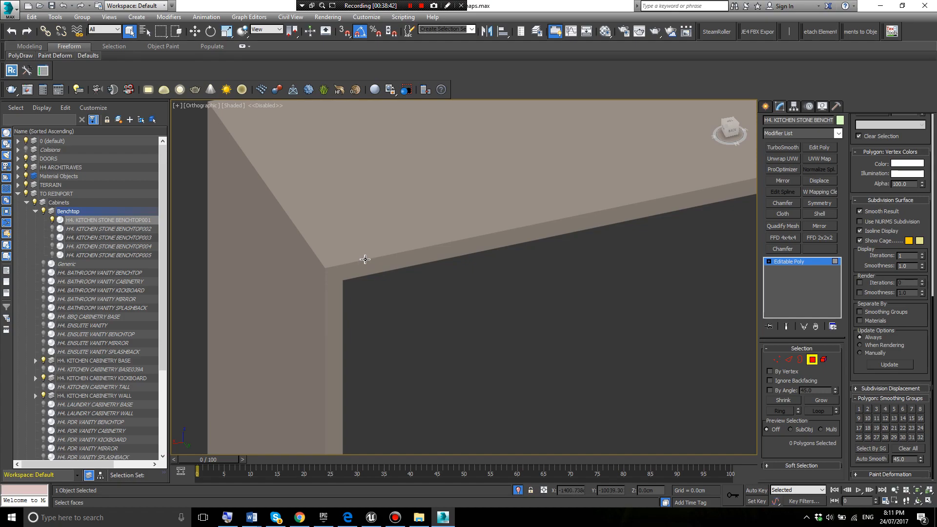
{"action": "scroll", "coordinate": [342, 292], "scroll_direction": "down", "scroll_amount": 1}
{"action": "middle_click_drag", "start_coordinate": [417, 250], "coordinate": [466, 295]}
{"action": "scroll", "coordinate": [466, 295], "scroll_direction": "down", "scroll_amount": 2}
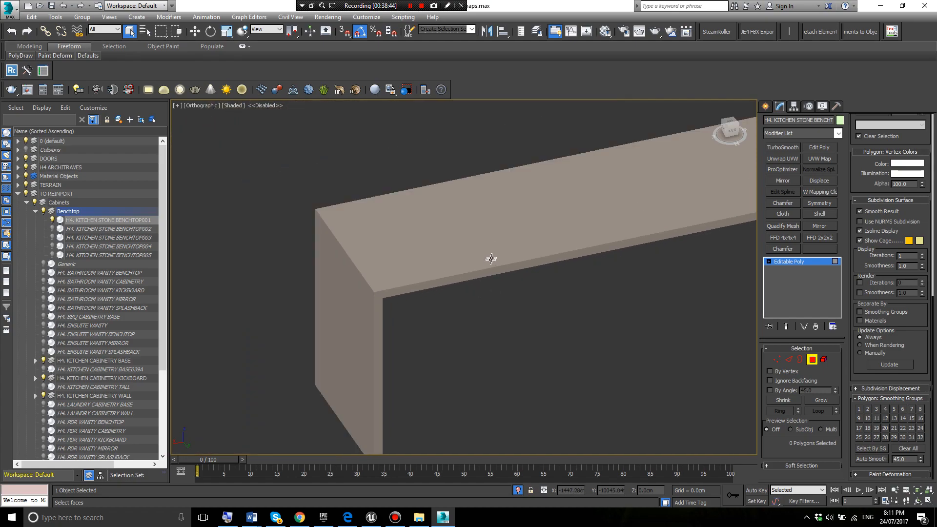
{"action": "middle_click_drag", "start_coordinate": [541, 244], "coordinate": [511, 250]}
{"action": "scroll", "coordinate": [511, 250], "scroll_direction": "up", "scroll_amount": 1}
{"action": "middle_click_drag", "start_coordinate": [592, 274], "coordinate": [464, 296]}
- Leave polygon editing, add an Unwrap UVW modifier to the benchtop, and set its map channel to 2, abandoning the modifier's current edits
{"action": "key", "text": "w"}
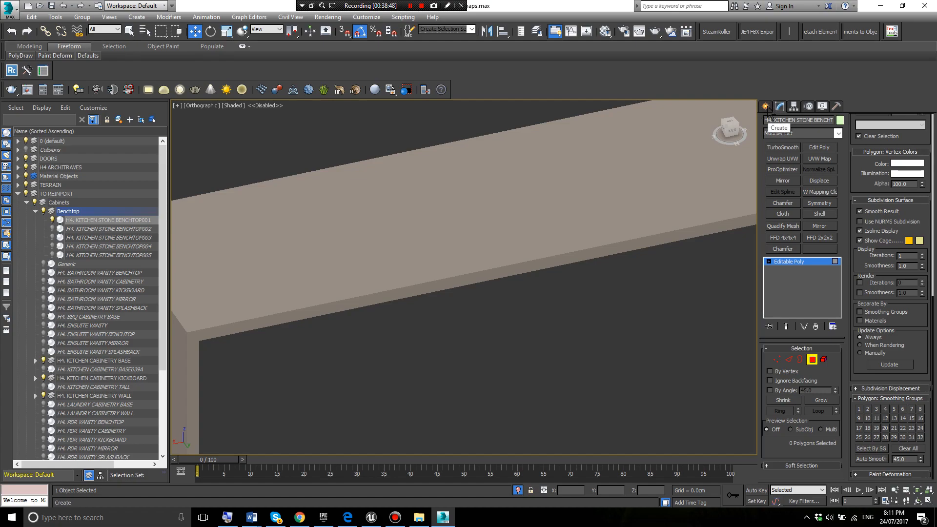
{"action": "left_click", "coordinate": [765, 106]}
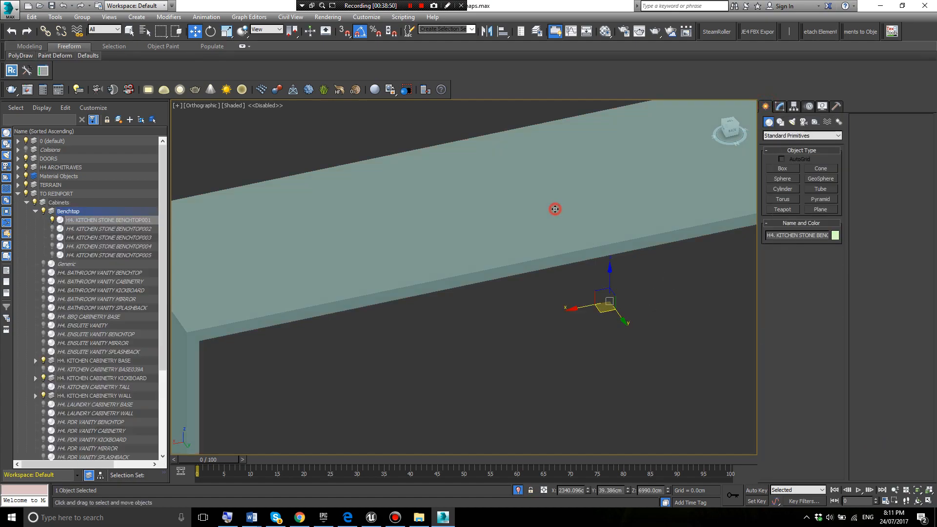
{"action": "scroll", "coordinate": [555, 209], "scroll_direction": "down", "scroll_amount": 4}
{"action": "middle_click_drag", "start_coordinate": [499, 262], "coordinate": [548, 226], "text": "alt"}
{"action": "scroll", "coordinate": [551, 225], "scroll_direction": "up", "scroll_amount": 5}
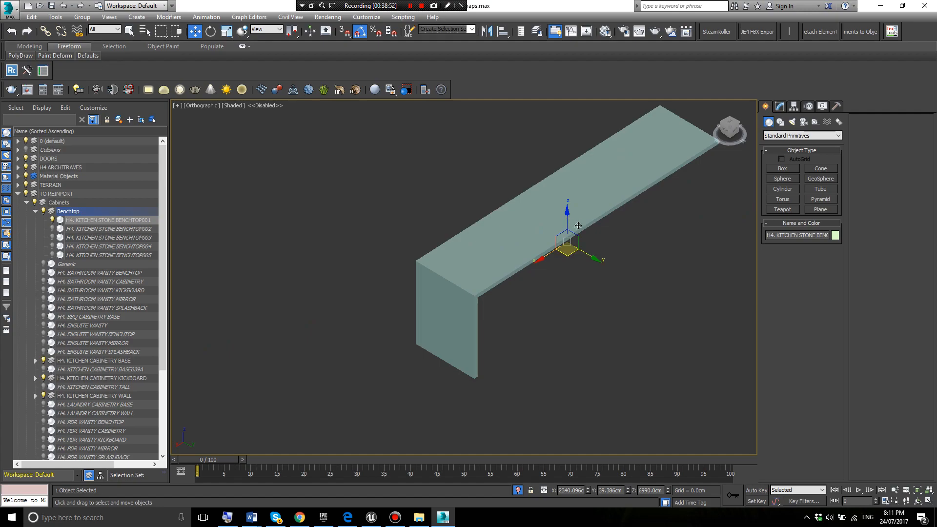
{"action": "left_click", "coordinate": [780, 105]}
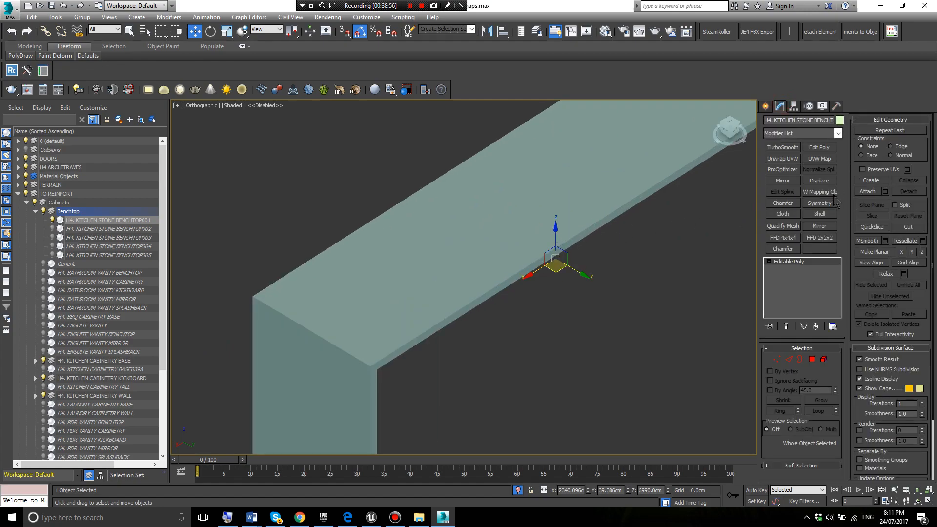
{"action": "left_click", "coordinate": [793, 159]}
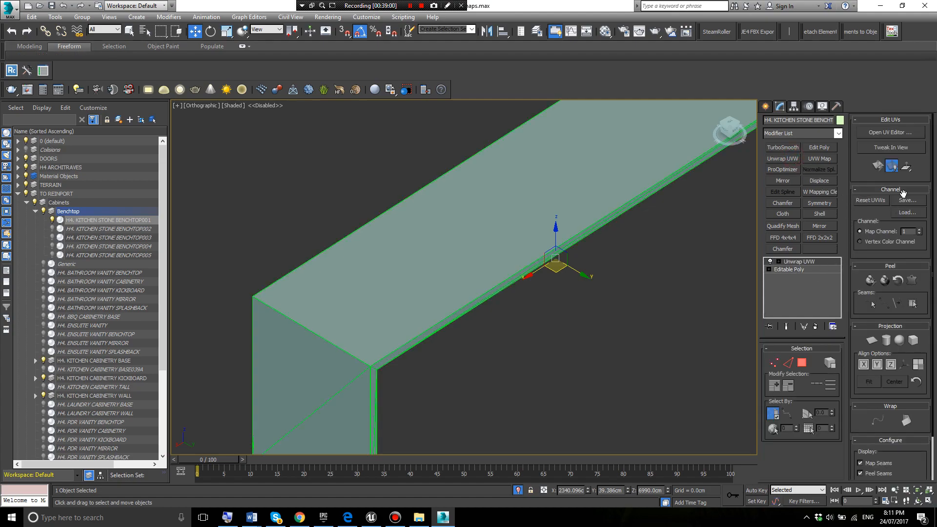
{"action": "left_click", "coordinate": [919, 230]}
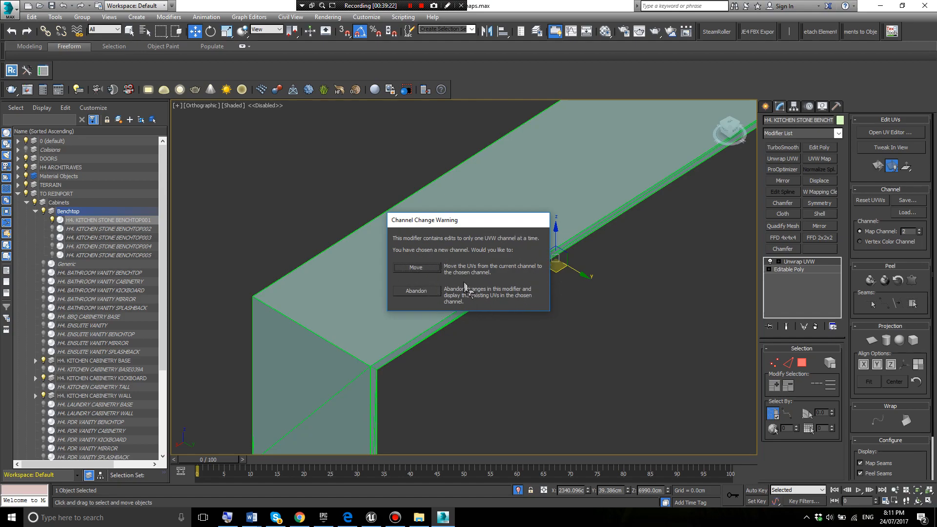
{"action": "left_click", "coordinate": [429, 291]}
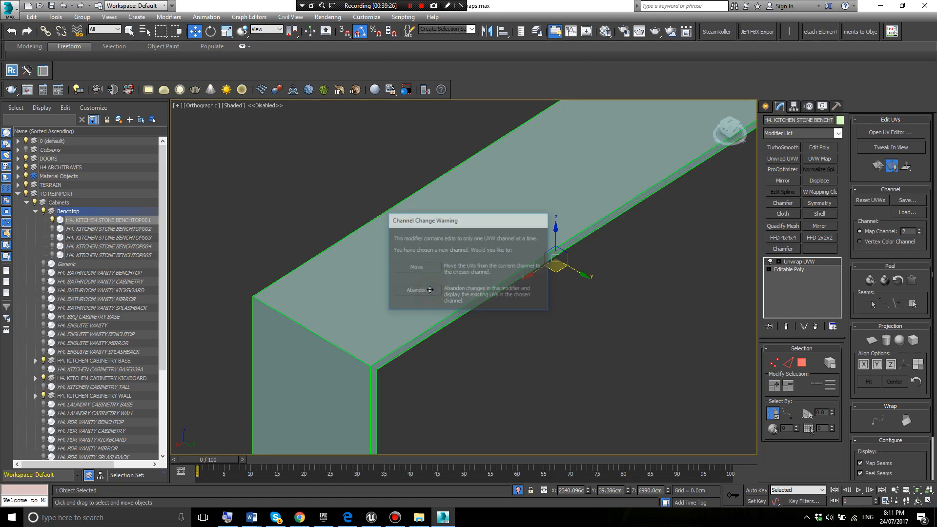
- Open the UV editor for the benchtop, reposition its window over the viewport, and switch to polygon selection
{"action": "scroll", "coordinate": [439, 272], "scroll_direction": "down", "scroll_amount": 4}
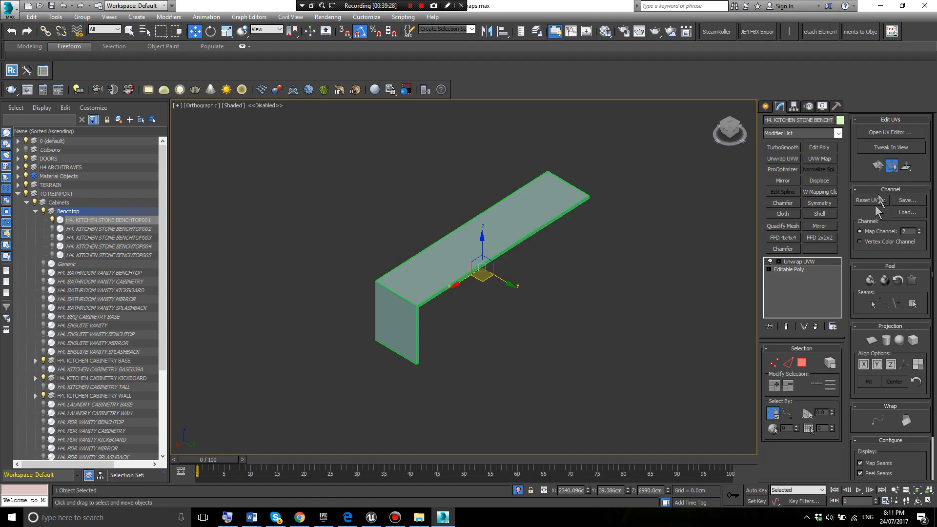
{"action": "left_click", "coordinate": [884, 133]}
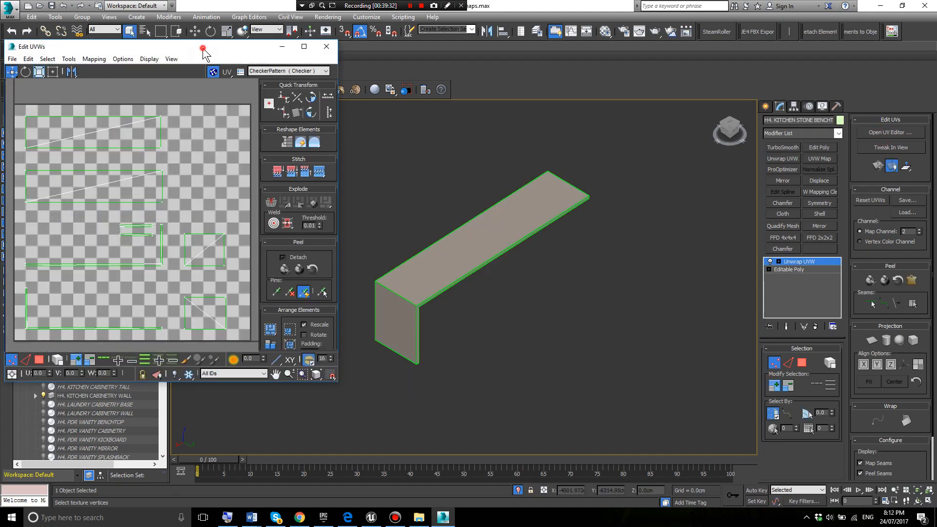
{"action": "left_click_drag", "start_coordinate": [203, 46], "coordinate": [344, 73]}
{"action": "key", "text": "3"}
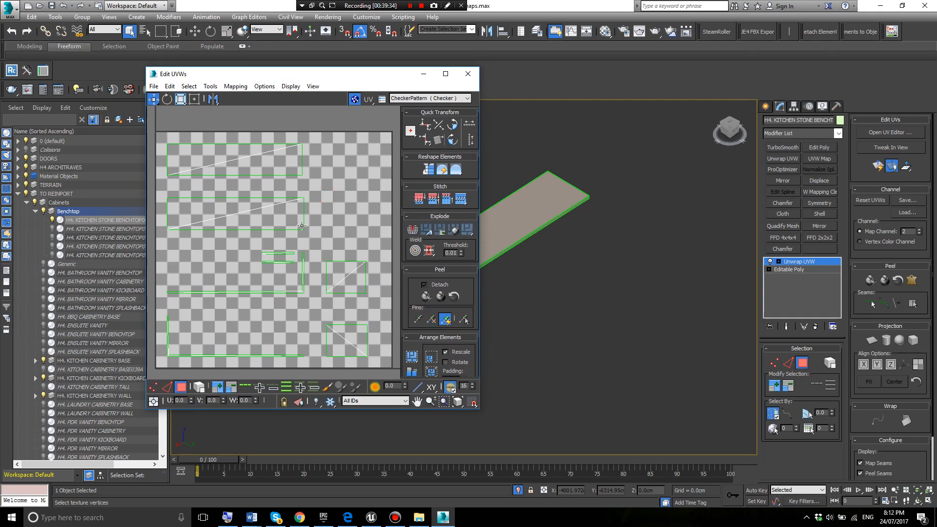
- Examine the benchtop's channel 2 UV layout, checking the placement, spacing and borders of the UV islands against the checker grid
{"action": "key", "text": "ctrl+a"}
{"action": "middle_click_drag", "start_coordinate": [316, 339], "coordinate": [329, 278]}
{"action": "scroll", "coordinate": [297, 205], "scroll_direction": "up", "scroll_amount": 2}
{"action": "scroll", "coordinate": [297, 210], "scroll_direction": "down", "scroll_amount": 4}
{"action": "middle_click_drag", "start_coordinate": [297, 195], "coordinate": [288, 257]}
{"action": "scroll", "coordinate": [287, 212], "scroll_direction": "up", "scroll_amount": 2}
{"action": "left_click", "coordinate": [327, 228]}
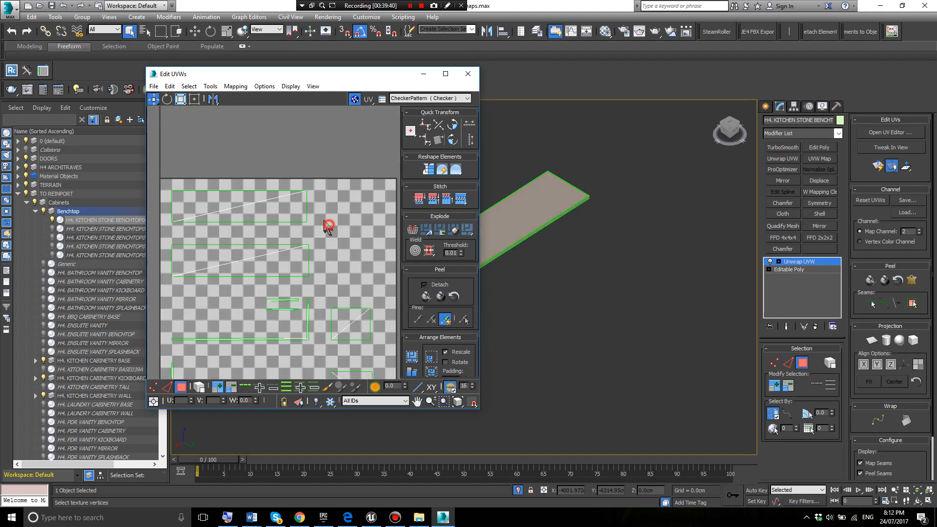
{"action": "left_click", "coordinate": [301, 200]}
{"action": "scroll", "coordinate": [312, 194], "scroll_direction": "up", "scroll_amount": 3}
{"action": "left_click", "coordinate": [317, 187]}
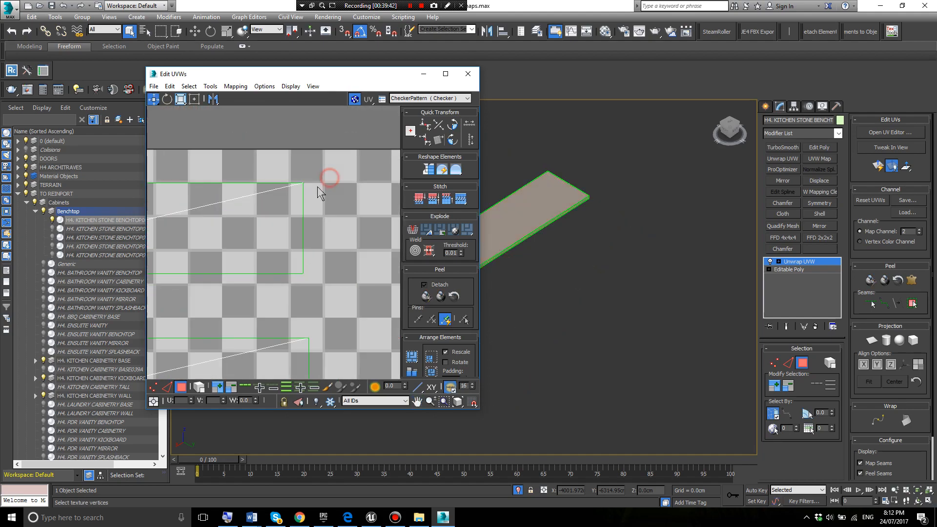
{"action": "scroll", "coordinate": [317, 187], "scroll_direction": "down", "scroll_amount": 5}
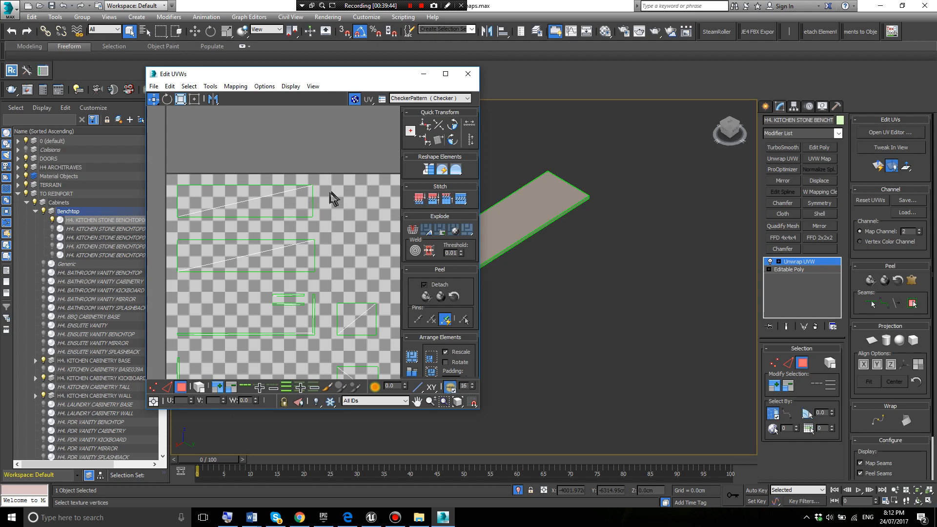
{"action": "scroll", "coordinate": [327, 197], "scroll_direction": "down", "scroll_amount": 1}
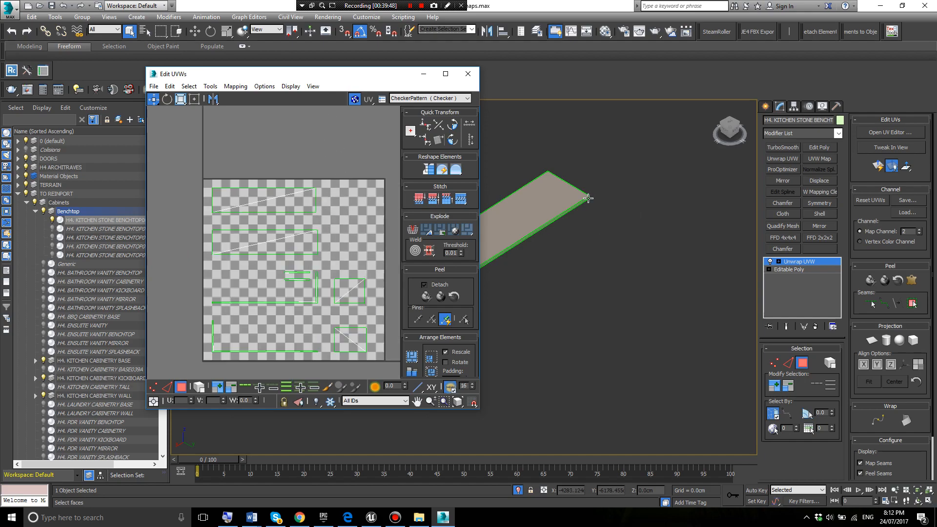
{"action": "scroll", "coordinate": [307, 179], "scroll_direction": "down", "scroll_amount": 2}
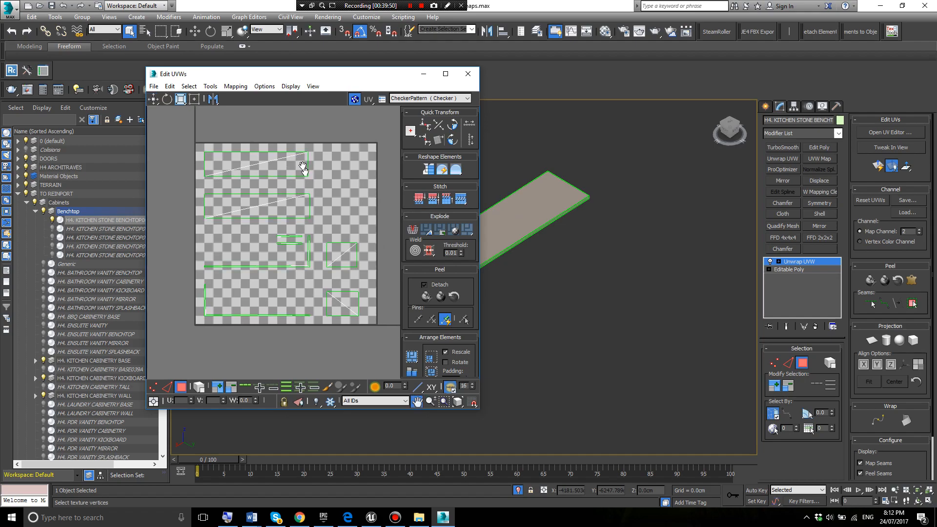
{"action": "scroll", "coordinate": [312, 268], "scroll_direction": "up", "scroll_amount": 3}
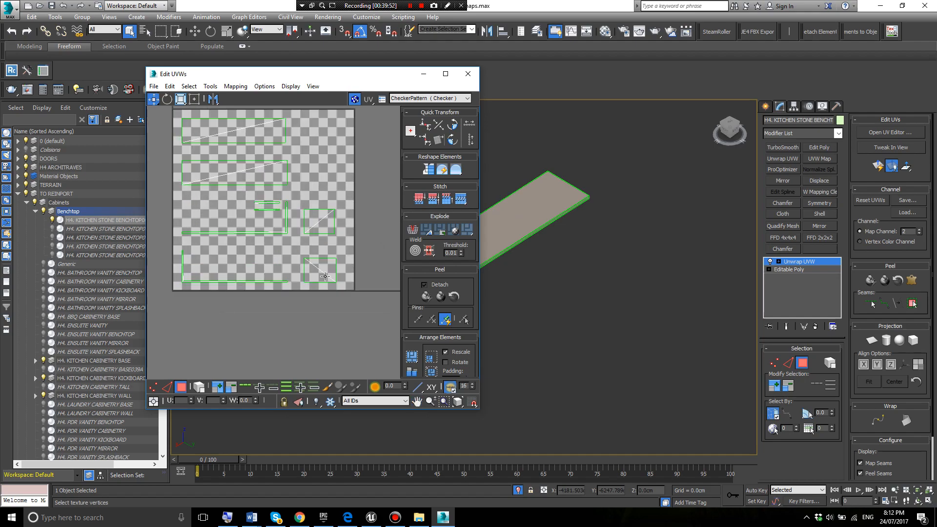
{"action": "scroll", "coordinate": [278, 267], "scroll_direction": "up", "scroll_amount": 2}
{"action": "scroll", "coordinate": [292, 209], "scroll_direction": "down", "scroll_amount": 2}
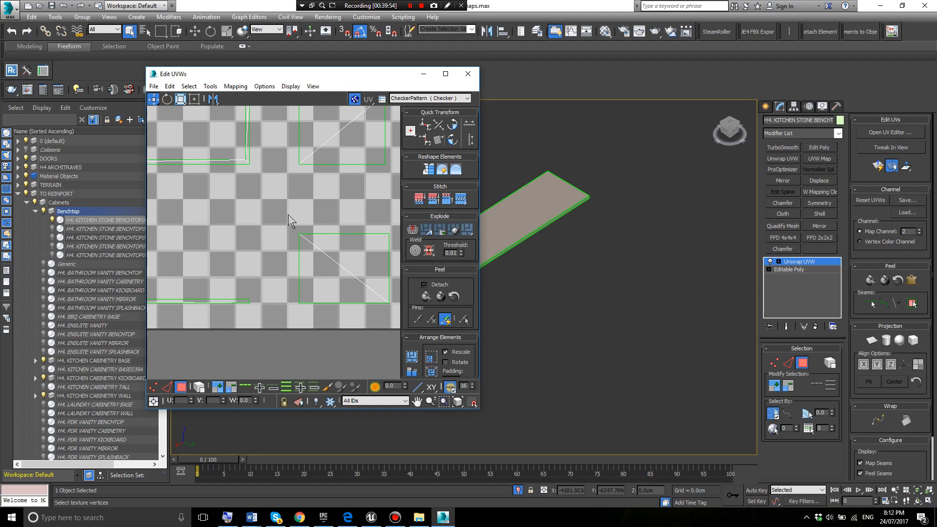
- Compare the narrow edge-strip UV islands with the larger islands, up close and across the whole channel 2 layout
{"action": "left_click_drag", "start_coordinate": [285, 218], "coordinate": [358, 259]}
{"action": "left_click", "coordinate": [361, 238]}
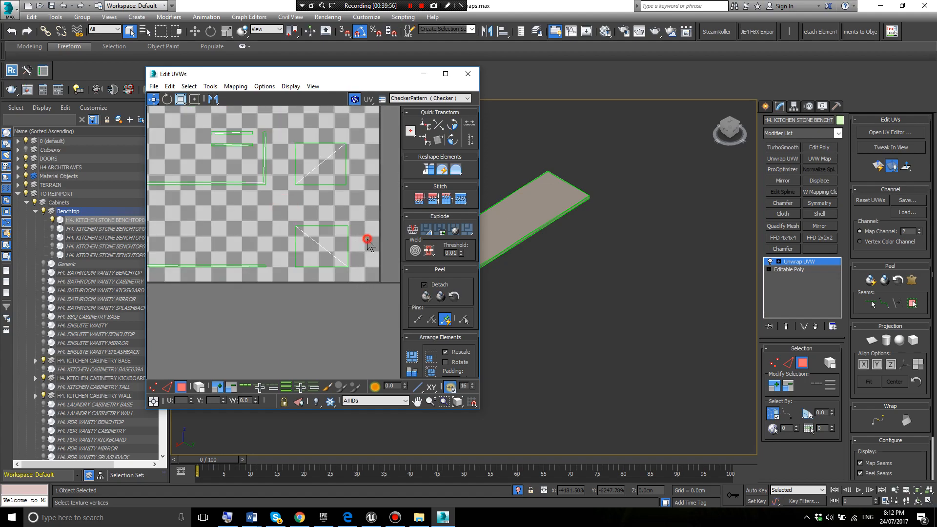
{"action": "scroll", "coordinate": [308, 239], "scroll_direction": "down", "scroll_amount": 1}
{"action": "scroll", "coordinate": [292, 228], "scroll_direction": "down", "scroll_amount": 1}
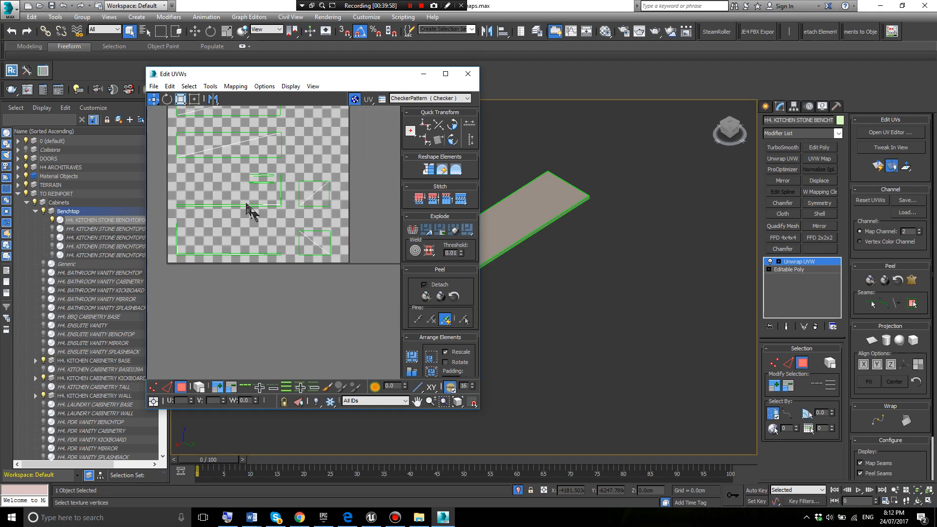
{"action": "scroll", "coordinate": [273, 205], "scroll_direction": "down", "scroll_amount": 3}
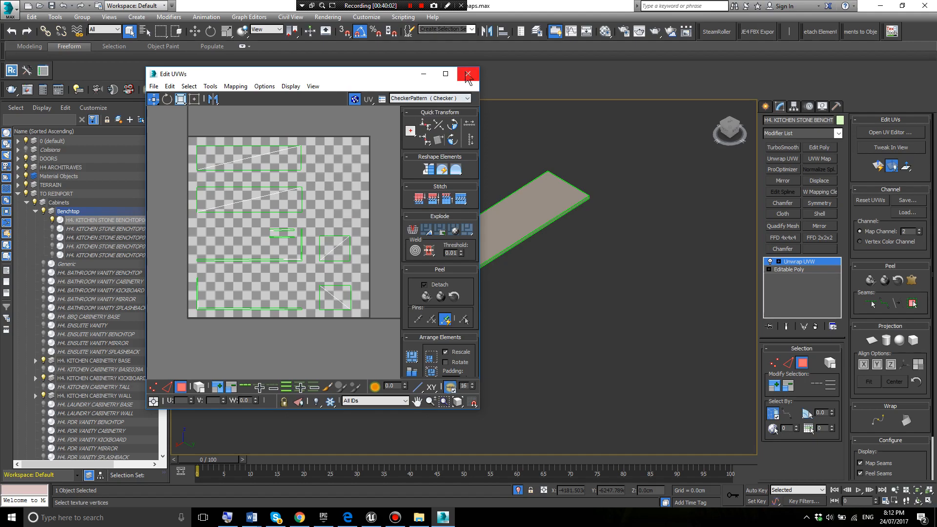
{"action": "scroll", "coordinate": [298, 264], "scroll_direction": "up", "scroll_amount": 5}
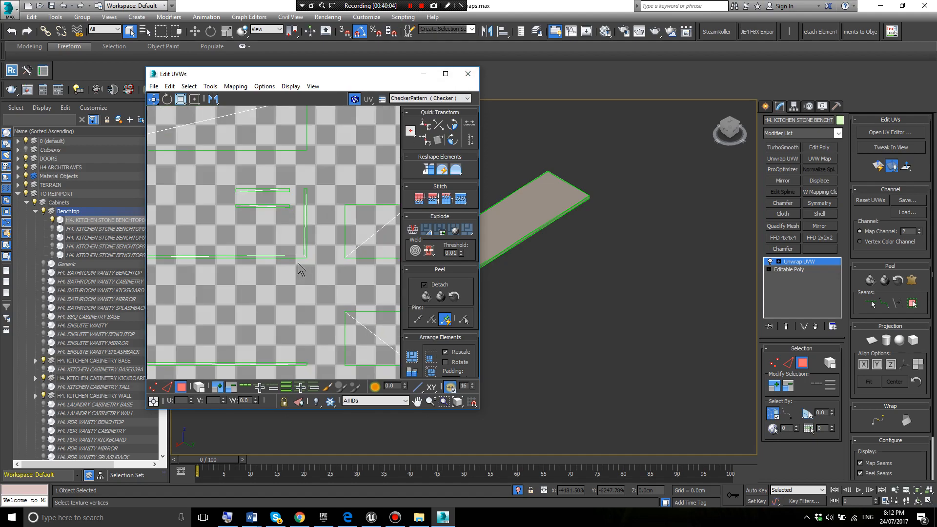
{"action": "scroll", "coordinate": [313, 239], "scroll_direction": "down", "scroll_amount": 2}
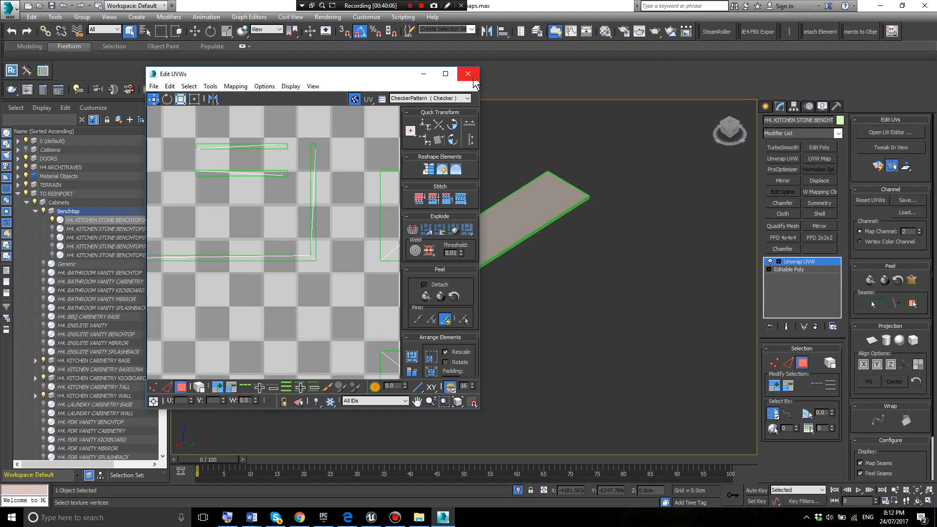
- Close the UV editor and collapse the benchtop's whole modifier stack into the Editable Poly
{"action": "left_click", "coordinate": [471, 75]}
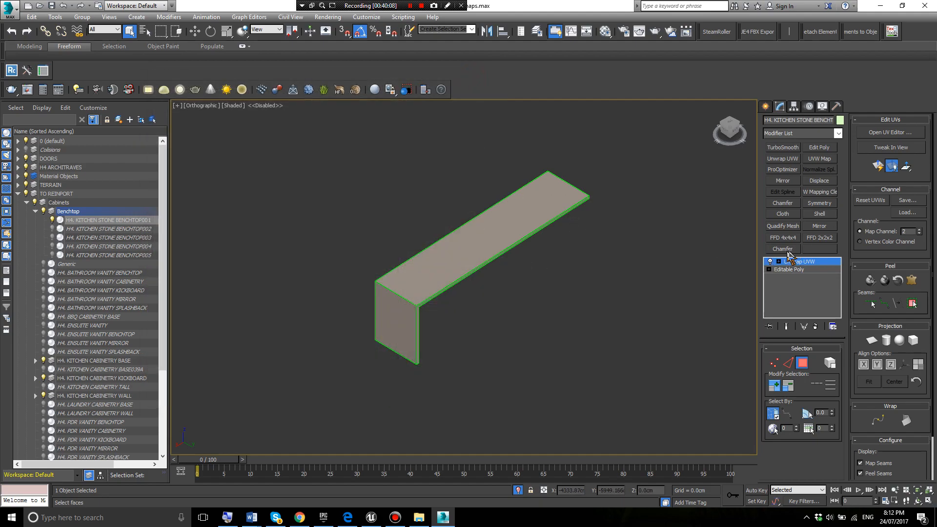
{"action": "right_click", "coordinate": [783, 286]}
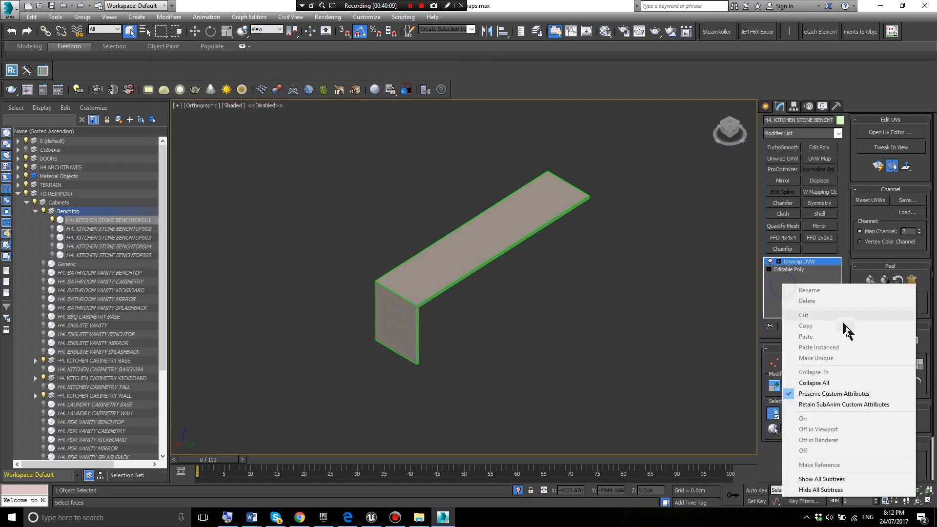
{"action": "left_click", "coordinate": [825, 384]}
{"action": "left_click", "coordinate": [513, 290]}
- Display edged faces and select the benchtop's long upper front edge and the corner edge where the top meets the end panel
{"action": "scroll", "coordinate": [499, 264], "scroll_direction": "up", "scroll_amount": 8}
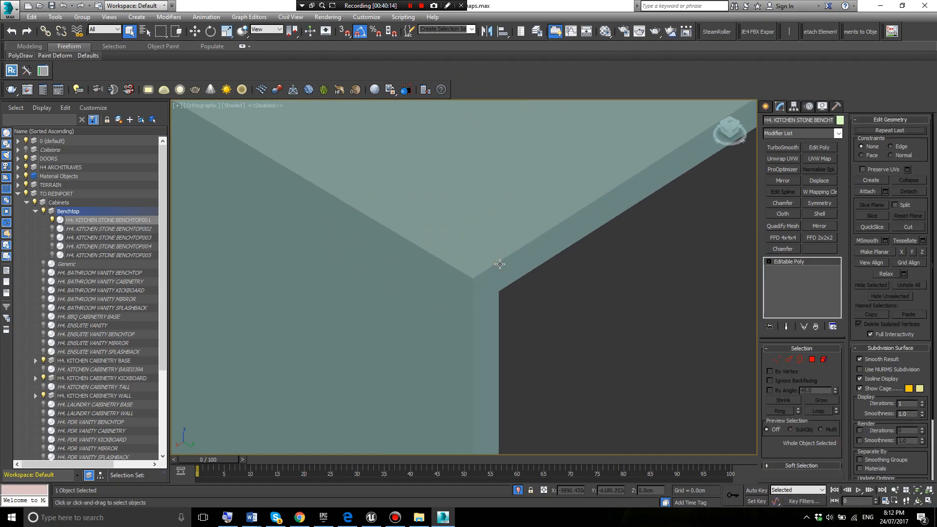
{"action": "scroll", "coordinate": [495, 277], "scroll_direction": "down", "scroll_amount": 3}
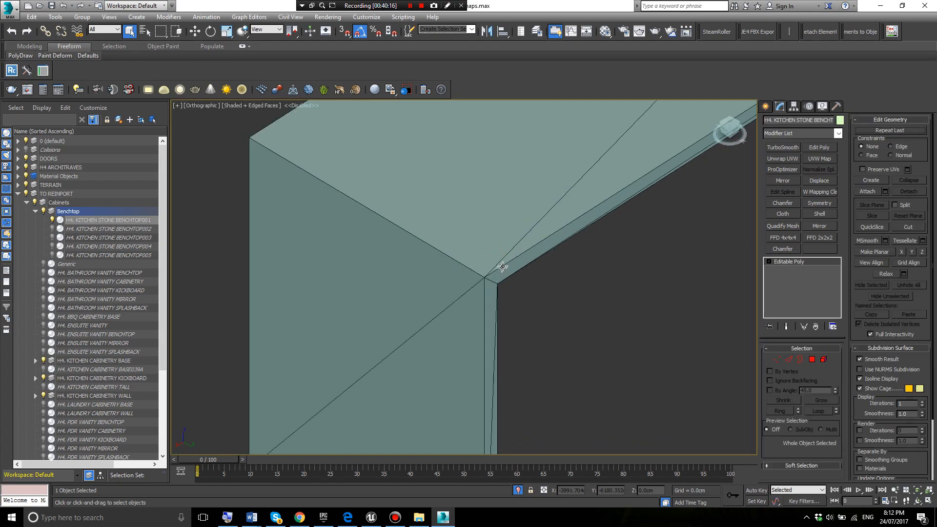
{"action": "scroll", "coordinate": [501, 267], "scroll_direction": "up", "scroll_amount": 2}
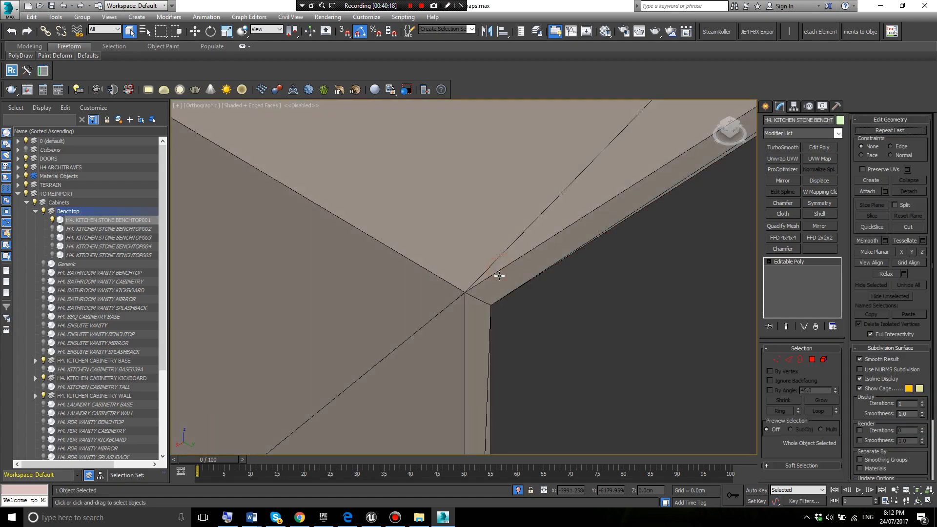
{"action": "scroll", "coordinate": [485, 277], "scroll_direction": "up", "scroll_amount": 3}
{"action": "key", "text": "2"}
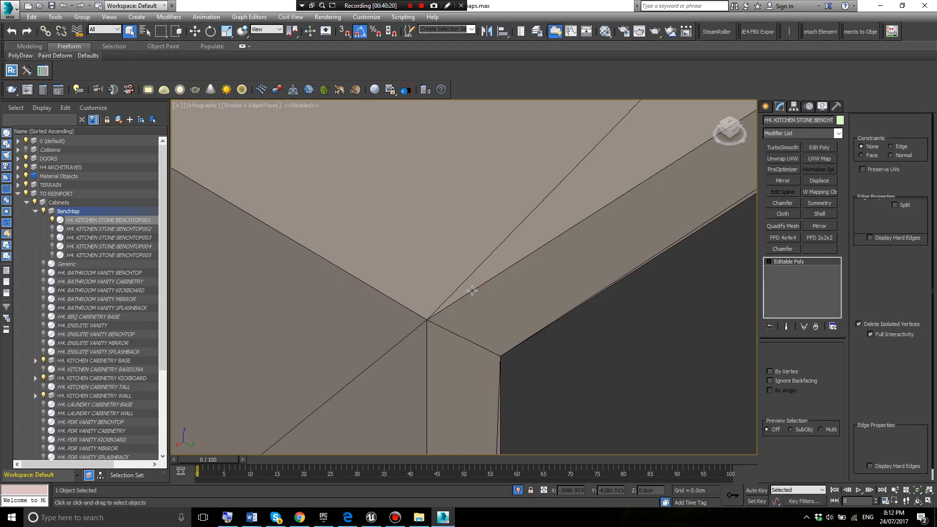
{"action": "left_click", "coordinate": [473, 293]}
{"action": "scroll", "coordinate": [473, 292], "scroll_direction": "down", "scroll_amount": 1}
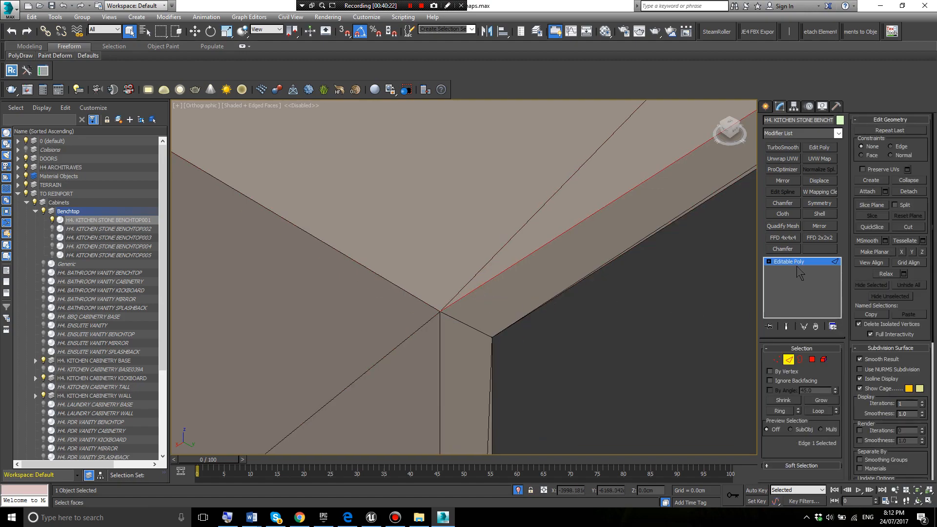
{"action": "left_click", "coordinate": [588, 324]}
{"action": "left_click", "coordinate": [494, 276]}
{"action": "left_click", "coordinate": [403, 292], "text": "ctrl"}
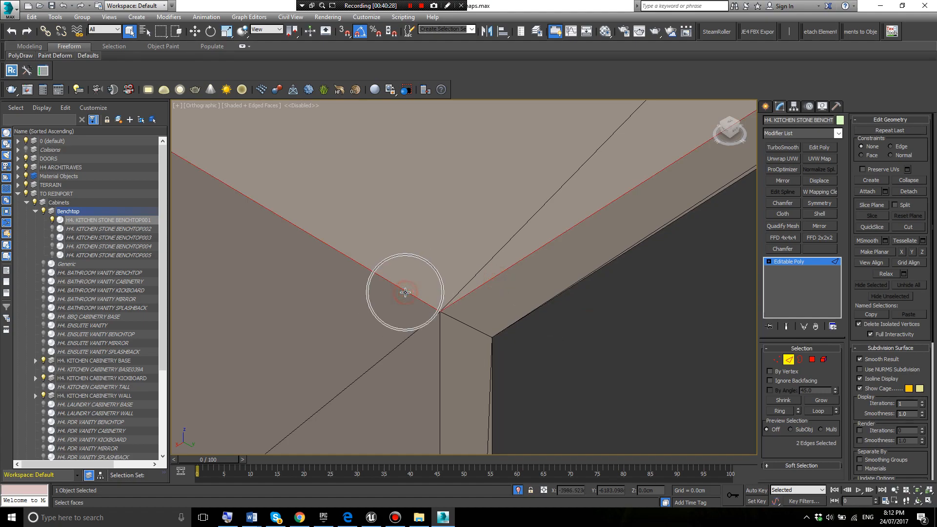
- Add the end panel's outer vertical front edge and the benchtop's long lower front edge to the edge selection
{"action": "scroll", "coordinate": [405, 292], "scroll_direction": "down", "scroll_amount": 6}
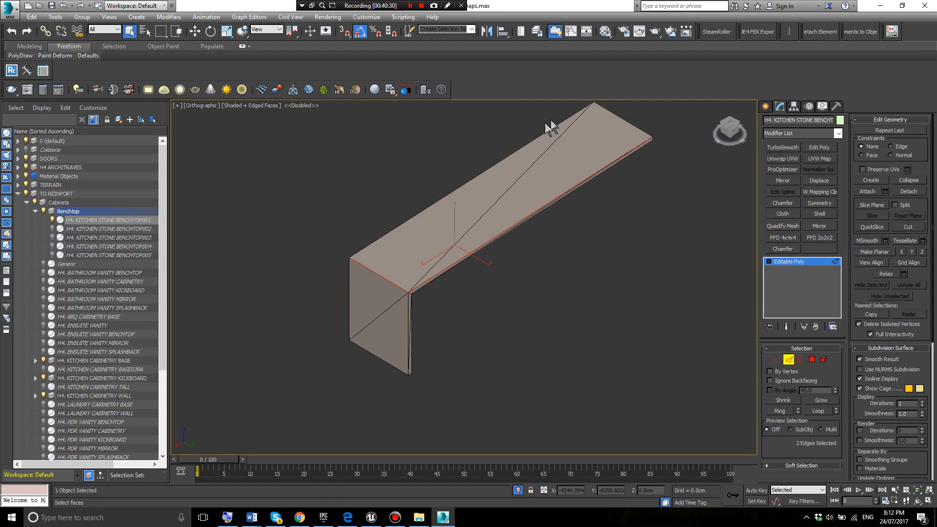
{"action": "middle_click_drag", "start_coordinate": [550, 156], "coordinate": [509, 165]}
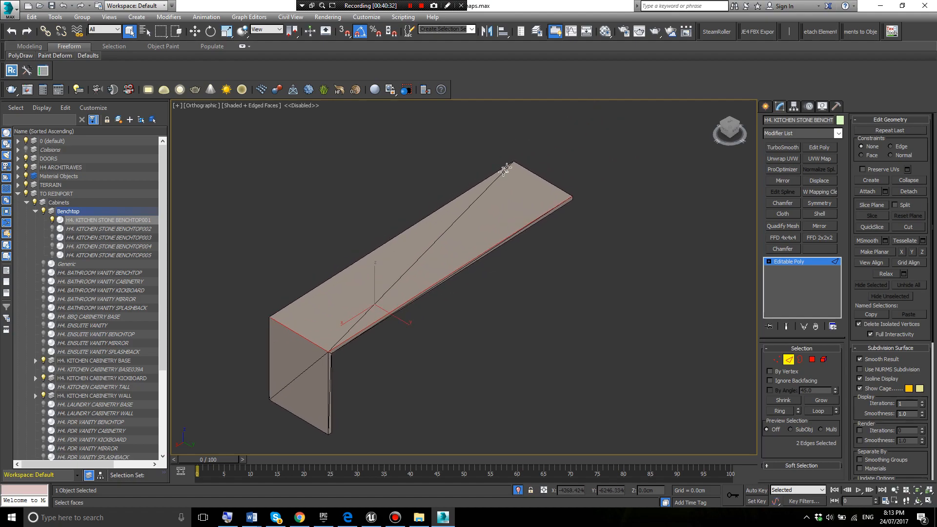
{"action": "scroll", "coordinate": [327, 350], "scroll_direction": "up", "scroll_amount": 6}
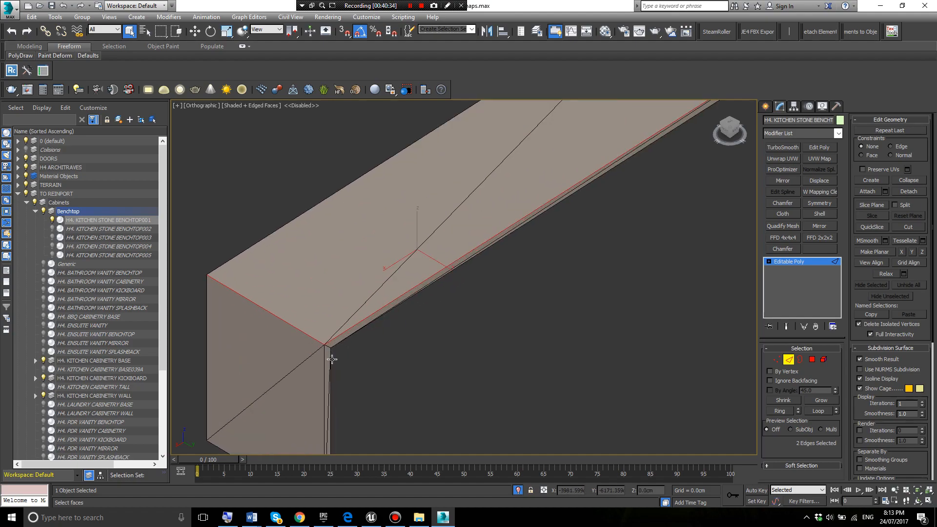
{"action": "left_click", "coordinate": [318, 371], "text": "ctrl"}
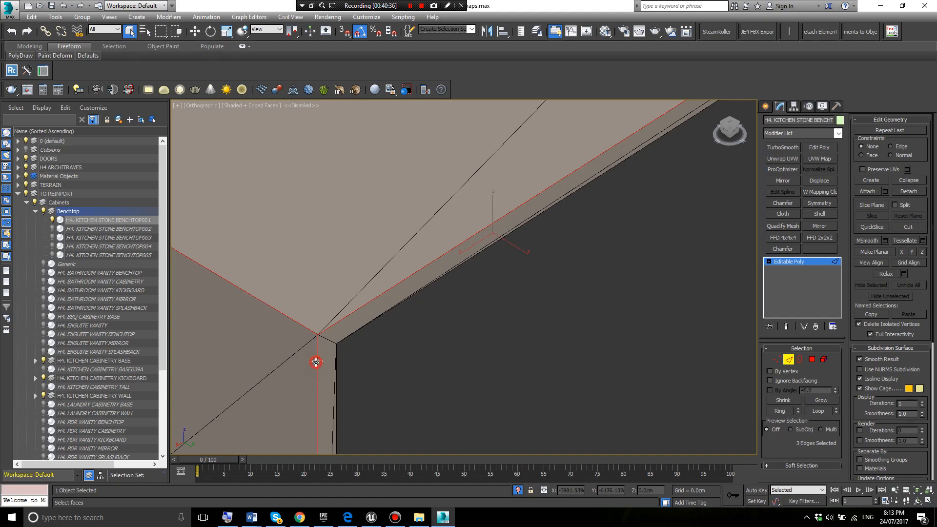
{"action": "scroll", "coordinate": [420, 303], "scroll_direction": "down", "scroll_amount": 8}
{"action": "middle_click_drag", "start_coordinate": [425, 305], "coordinate": [476, 299], "text": "alt"}
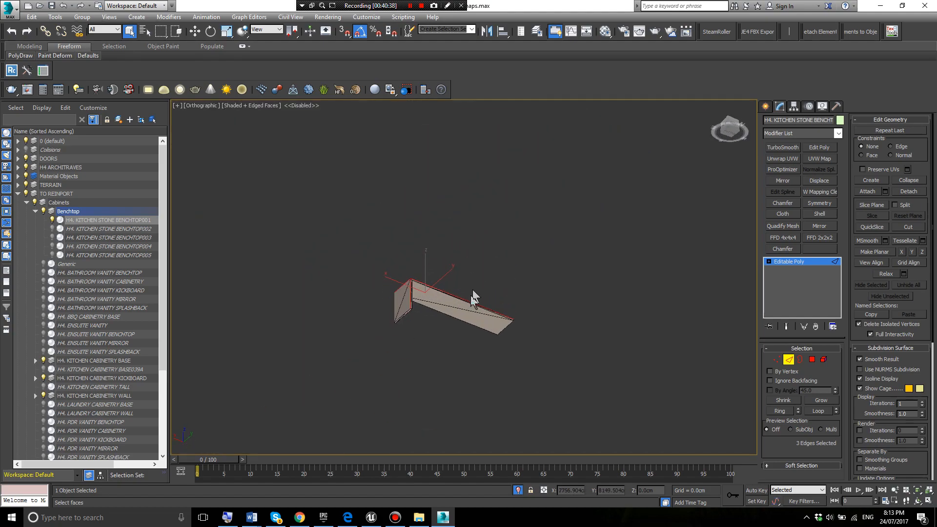
{"action": "scroll", "coordinate": [476, 302], "scroll_direction": "up", "scroll_amount": 10}
{"action": "left_click", "coordinate": [477, 303], "text": "ctrl"}
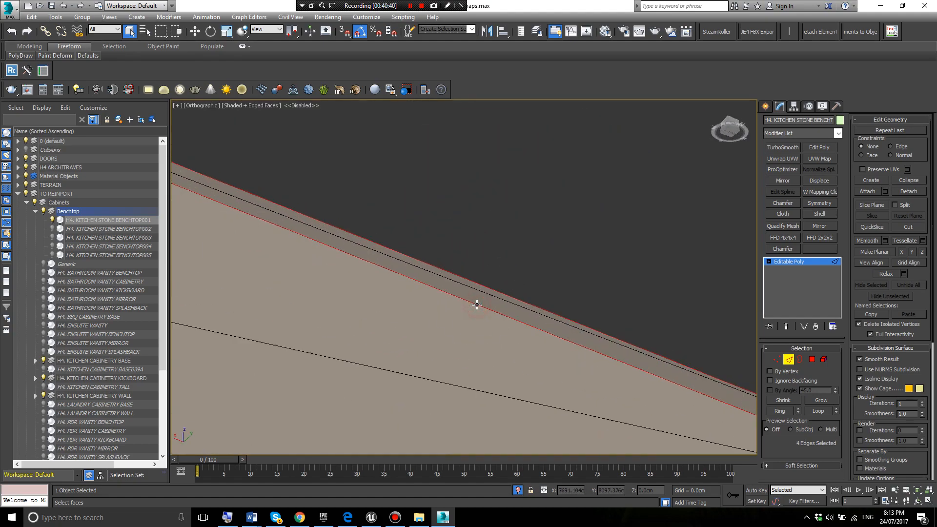
- Add the end panel's inner vertical front edge to the edge selection
{"action": "scroll", "coordinate": [477, 303], "scroll_direction": "down", "scroll_amount": 10}
{"action": "middle_click_drag", "start_coordinate": [322, 298], "coordinate": [326, 292], "text": "alt"}
{"action": "scroll", "coordinate": [326, 292], "scroll_direction": "up", "scroll_amount": 10}
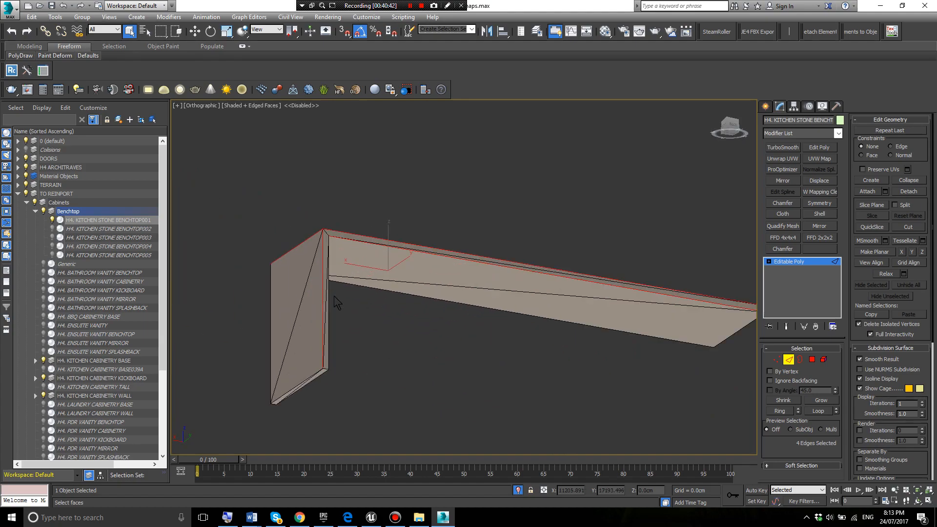
{"action": "left_click", "coordinate": [349, 281], "text": "ctrl"}
{"action": "left_click", "coordinate": [349, 247], "text": "alt"}
{"action": "left_click", "coordinate": [347, 252], "text": "alt"}
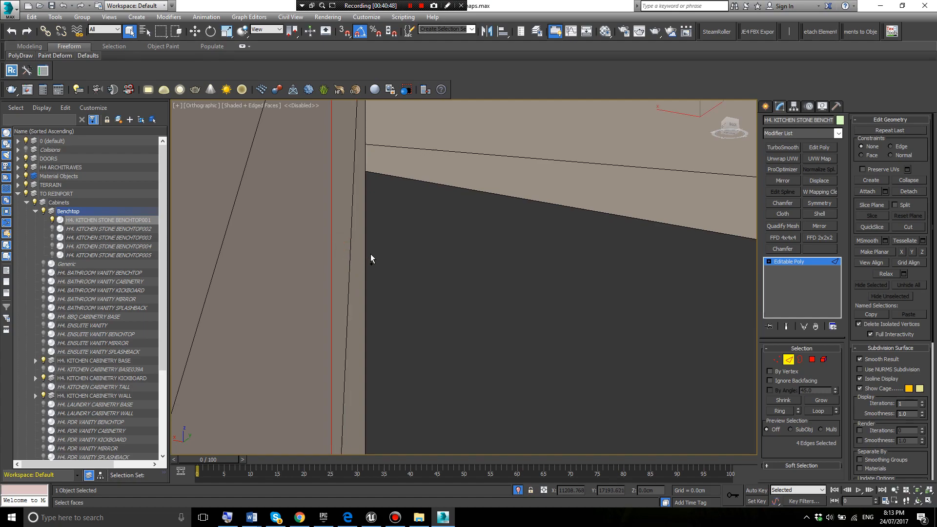
{"action": "left_click", "coordinate": [365, 260], "text": "ctrl"}
{"action": "scroll", "coordinate": [371, 261], "scroll_direction": "down", "scroll_amount": 5}
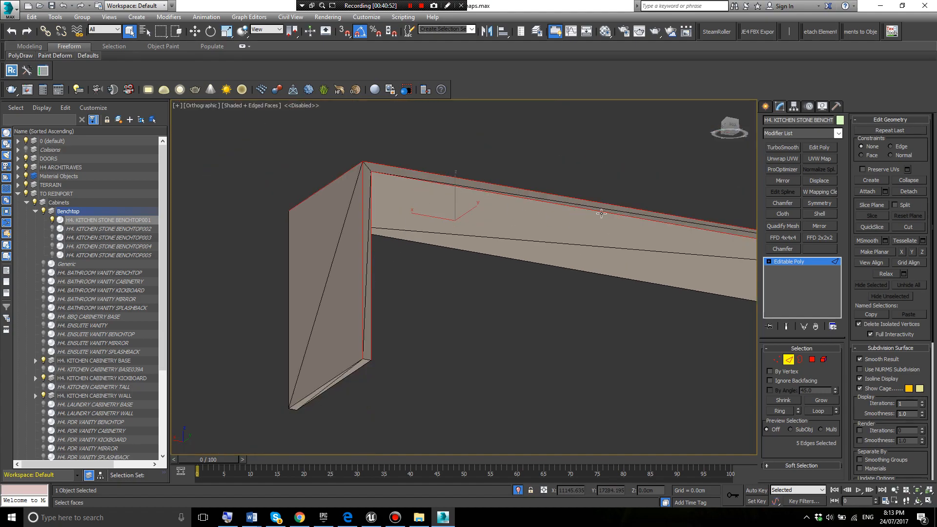
{"action": "scroll", "coordinate": [432, 225], "scroll_direction": "up", "scroll_amount": 6}
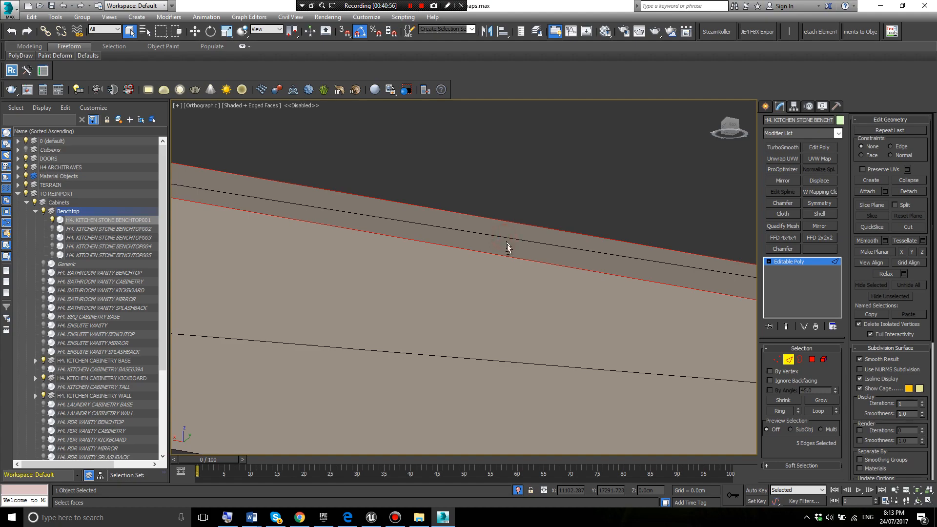
{"action": "scroll", "coordinate": [505, 256], "scroll_direction": "down", "scroll_amount": 6}
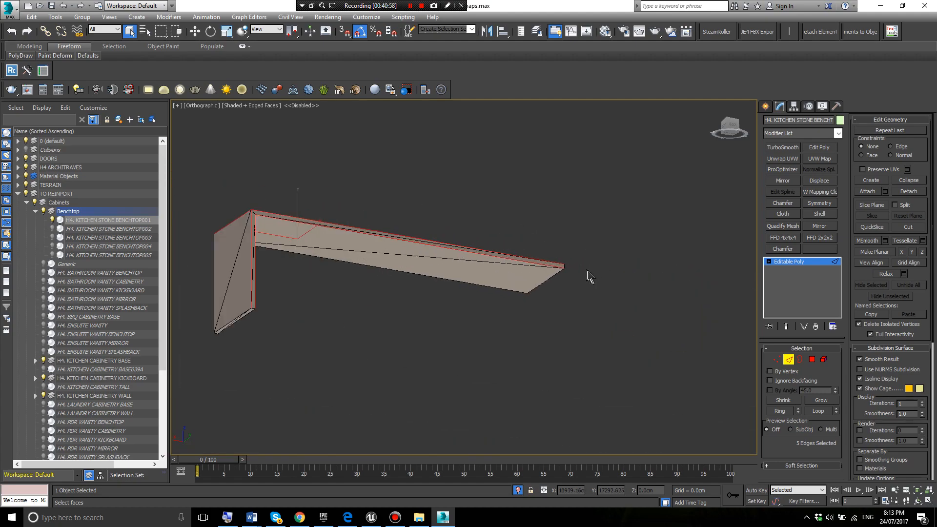
{"action": "scroll", "coordinate": [575, 271], "scroll_direction": "up", "scroll_amount": 8}
{"action": "left_click", "coordinate": [509, 263], "text": "ctrl"}
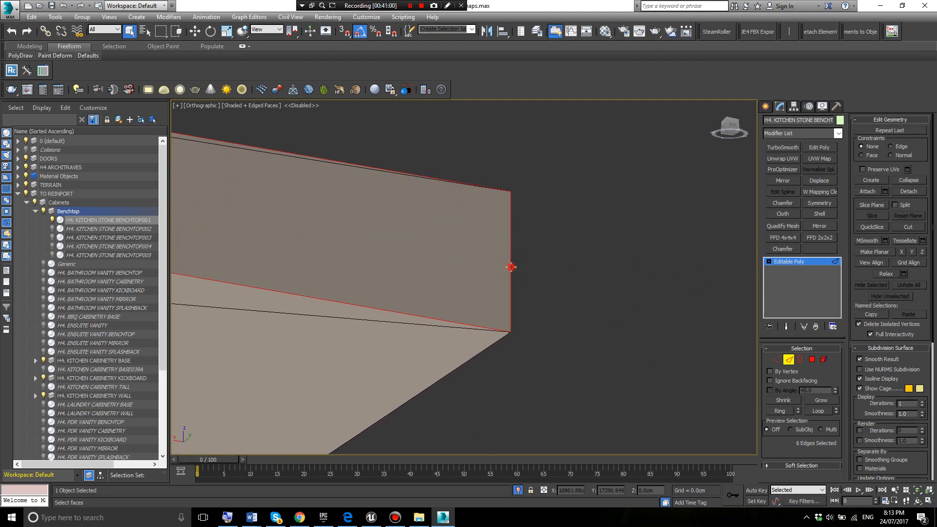
{"action": "scroll", "coordinate": [516, 261], "scroll_direction": "down", "scroll_amount": 4}
{"action": "scroll", "coordinate": [356, 259], "scroll_direction": "down", "scroll_amount": 2}
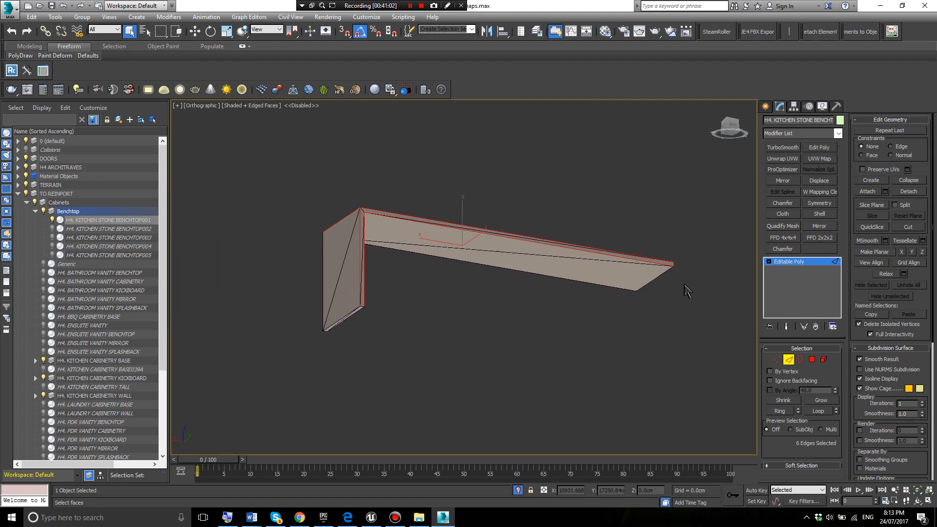
{"action": "scroll", "coordinate": [660, 242], "scroll_direction": "up", "scroll_amount": 8}
{"action": "left_click", "coordinate": [563, 220], "text": "alt"}
{"action": "scroll", "coordinate": [546, 227], "scroll_direction": "down", "scroll_amount": 3}
{"action": "scroll", "coordinate": [450, 227], "scroll_direction": "down", "scroll_amount": 3}
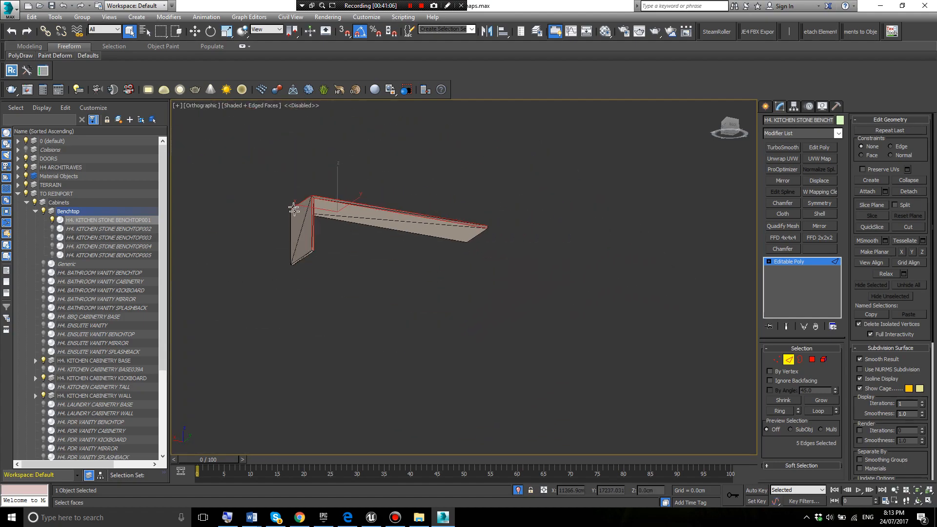
- Start a chamfer on the five selected benchtop edges with its settings shown, and switch the chamfer type to Quad
{"action": "scroll", "coordinate": [312, 264], "scroll_direction": "up", "scroll_amount": 8}
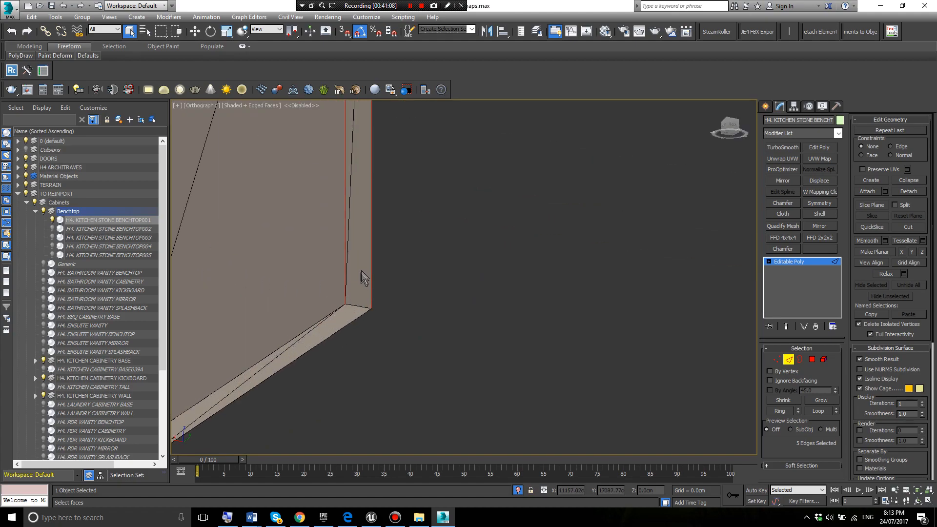
{"action": "right_click", "coordinate": [362, 270]}
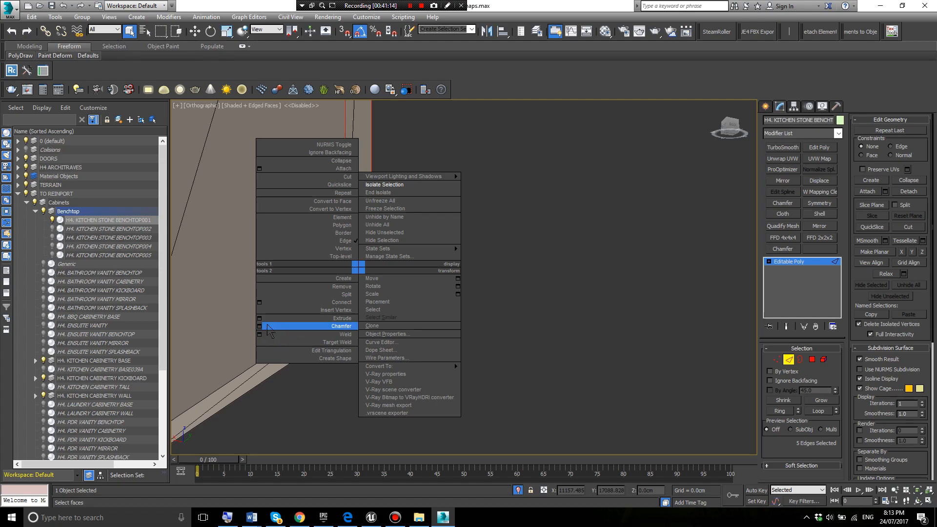
{"action": "left_click", "coordinate": [259, 326]}
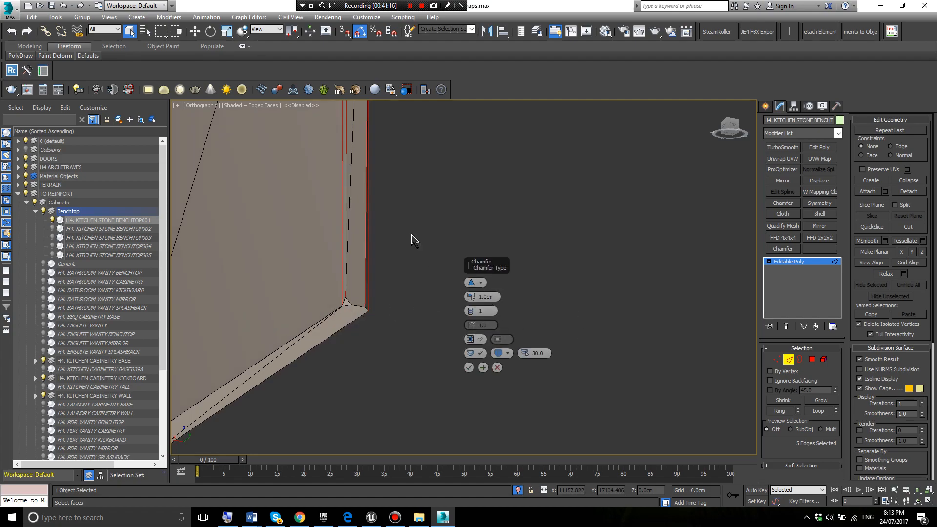
{"action": "scroll", "coordinate": [354, 307], "scroll_direction": "up", "scroll_amount": 4}
{"action": "scroll", "coordinate": [358, 251], "scroll_direction": "up", "scroll_amount": 1}
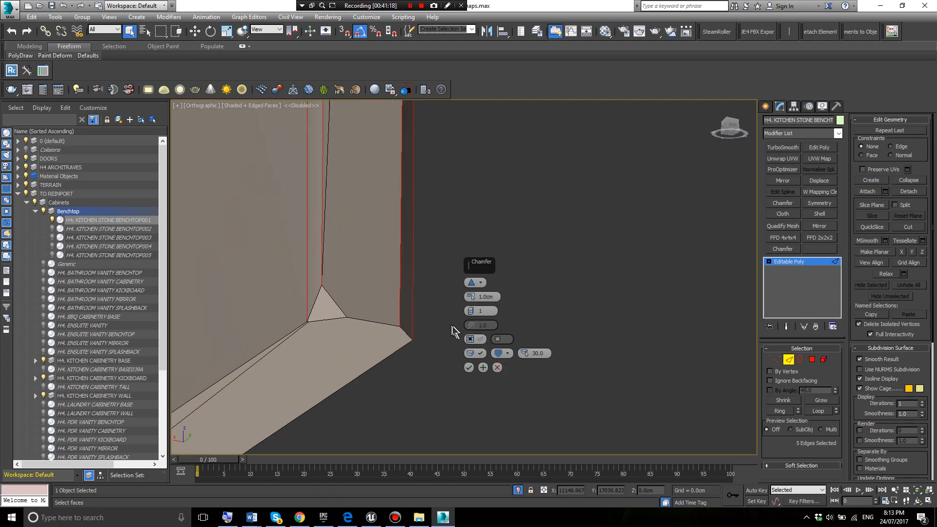
{"action": "left_click", "coordinate": [472, 283]}
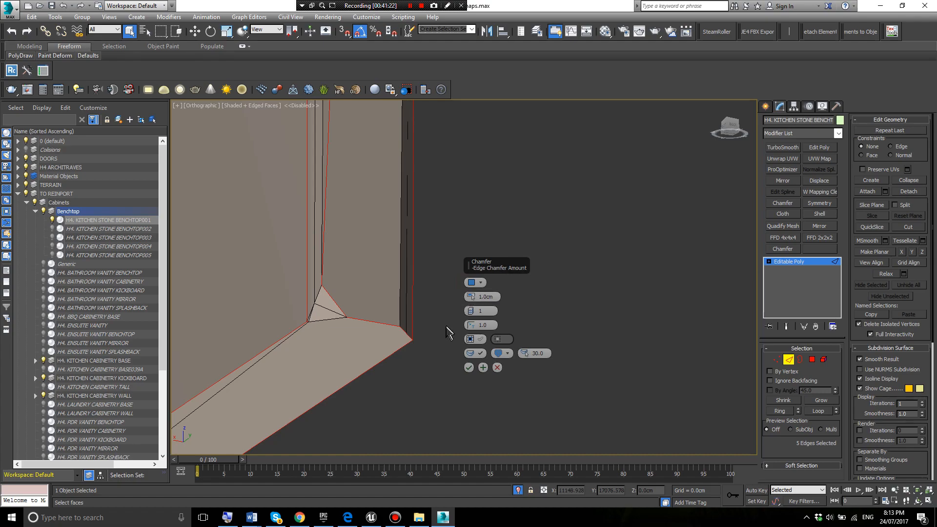
- Set the chamfer's edge tension to 0.5 and its edge chamfer amount to 0.5 cm
{"action": "left_click", "coordinate": [490, 325]}
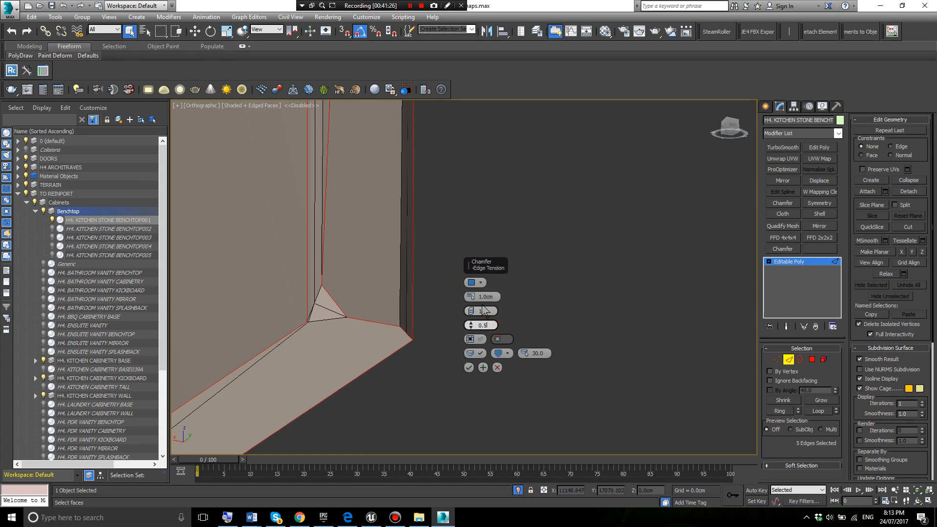
{"action": "left_click", "coordinate": [486, 311]}
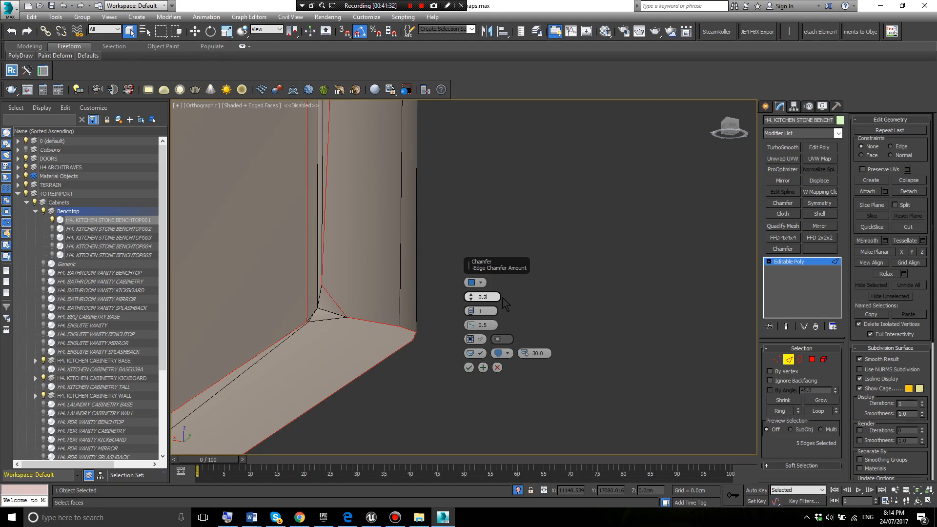
{"action": "key", "text": "Return"}
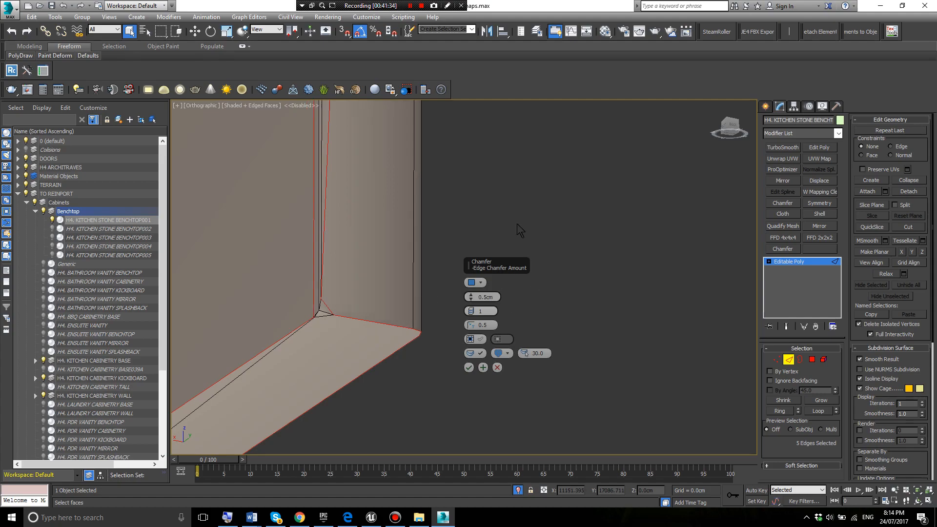
- Examine the chamfer preview at the end panel's lower end and at its front corner with the benchtop
{"action": "scroll", "coordinate": [312, 334], "scroll_direction": "up", "scroll_amount": 3}
{"action": "scroll", "coordinate": [330, 278], "scroll_direction": "down", "scroll_amount": 5}
{"action": "scroll", "coordinate": [330, 278], "scroll_direction": "down", "scroll_amount": 5}
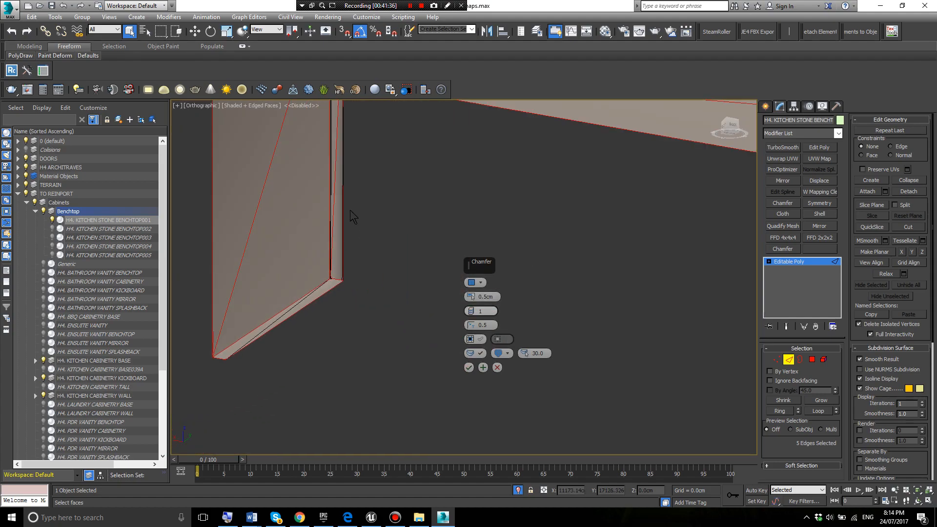
{"action": "middle_click_drag", "start_coordinate": [352, 213], "coordinate": [347, 382]}
{"action": "scroll", "coordinate": [318, 161], "scroll_direction": "up", "scroll_amount": 3}
{"action": "scroll", "coordinate": [341, 127], "scroll_direction": "up", "scroll_amount": 4}
{"action": "scroll", "coordinate": [327, 150], "scroll_direction": "up", "scroll_amount": 5}
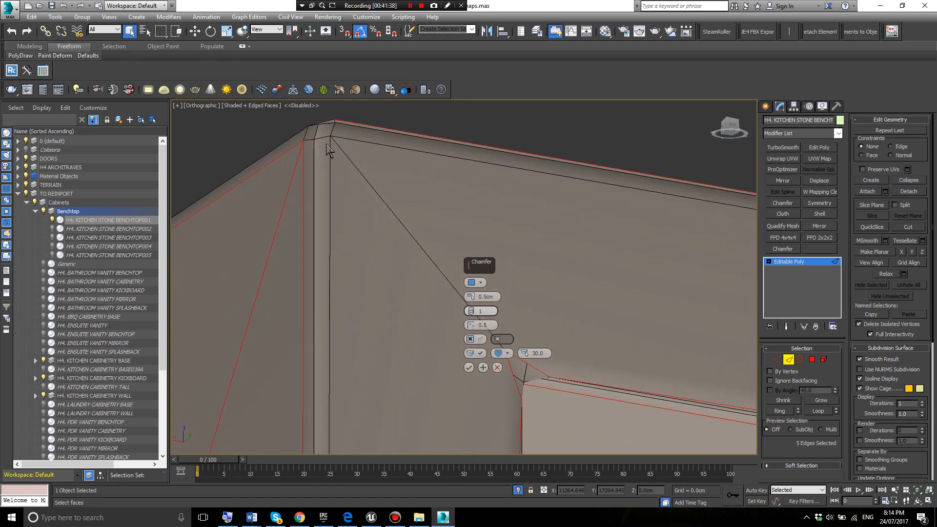
{"action": "middle_click_drag", "start_coordinate": [322, 147], "coordinate": [353, 197]}
{"action": "scroll", "coordinate": [353, 196], "scroll_direction": "down", "scroll_amount": 9}
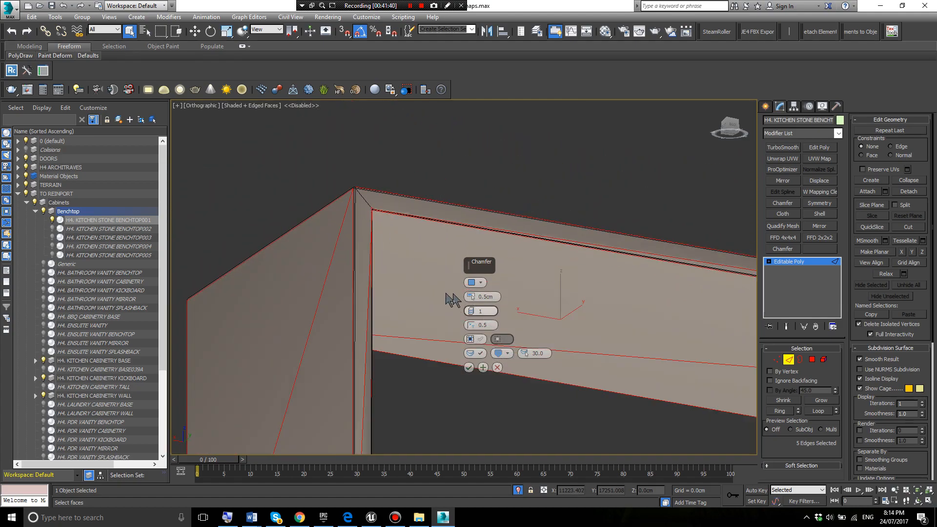
- Set the chamfer's number of connect edge segments to 3
{"action": "left_click_drag", "start_coordinate": [471, 315], "coordinate": [472, 312]}
{"action": "left_click", "coordinate": [470, 312]}
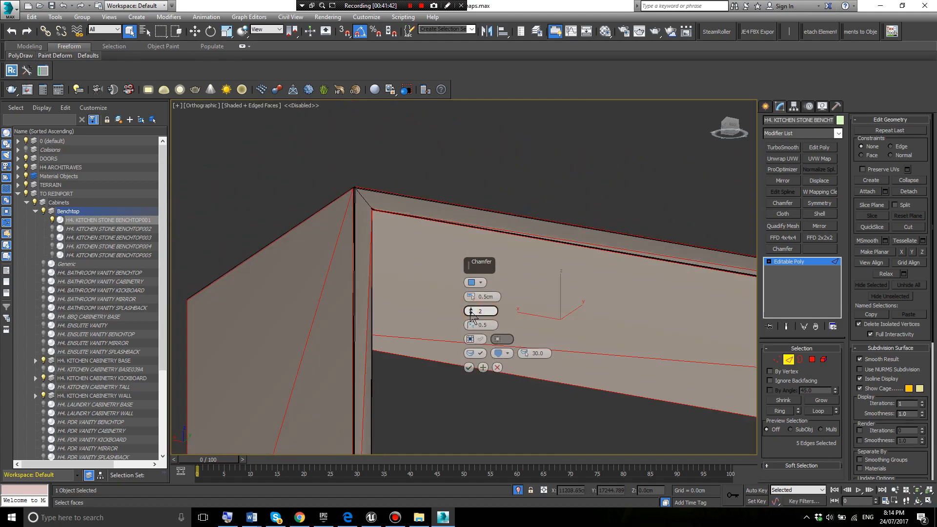
{"action": "scroll", "coordinate": [376, 234], "scroll_direction": "down", "scroll_amount": 2}
{"action": "scroll", "coordinate": [363, 221], "scroll_direction": "up", "scroll_amount": 6}
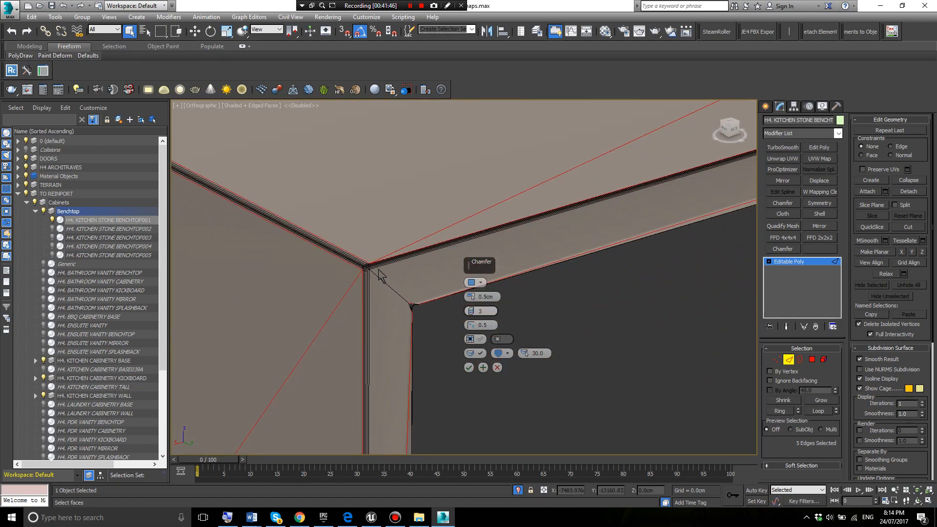
- Add the inside corner edge under the benchtop and the diagonal mitre edge at the front corner to the chamfer selection
{"action": "scroll", "coordinate": [385, 276], "scroll_direction": "up", "scroll_amount": 2}
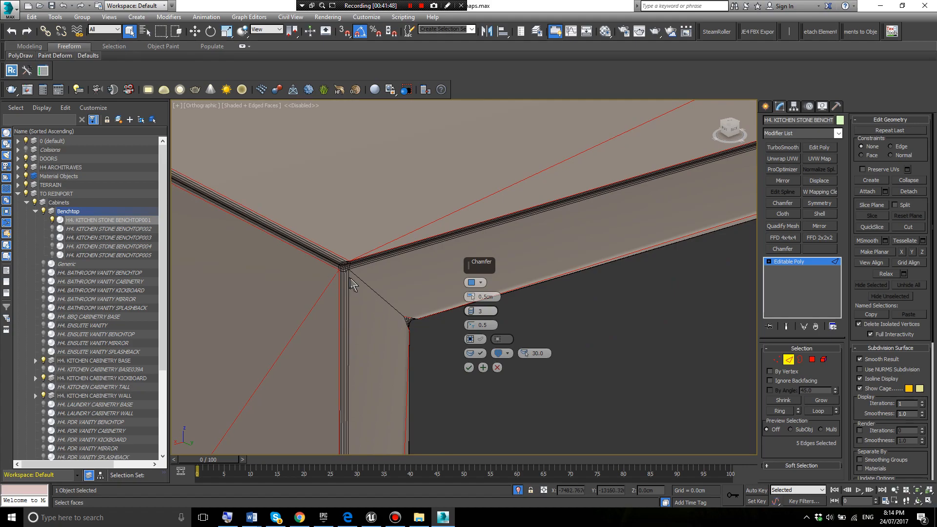
{"action": "scroll", "coordinate": [347, 278], "scroll_direction": "down", "scroll_amount": 2}
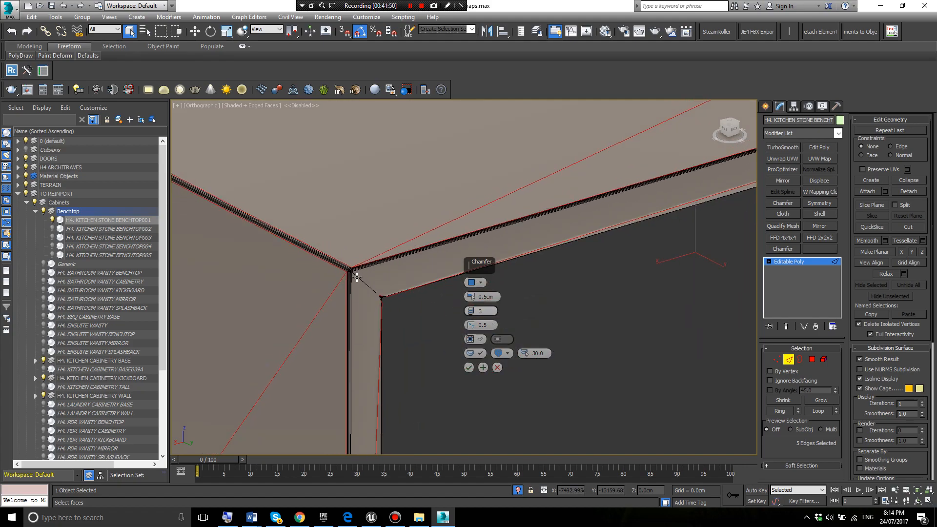
{"action": "scroll", "coordinate": [352, 270], "scroll_direction": "down", "scroll_amount": 3}
{"action": "scroll", "coordinate": [363, 280], "scroll_direction": "up", "scroll_amount": 7}
{"action": "left_click", "coordinate": [344, 282], "text": "ctrl"}
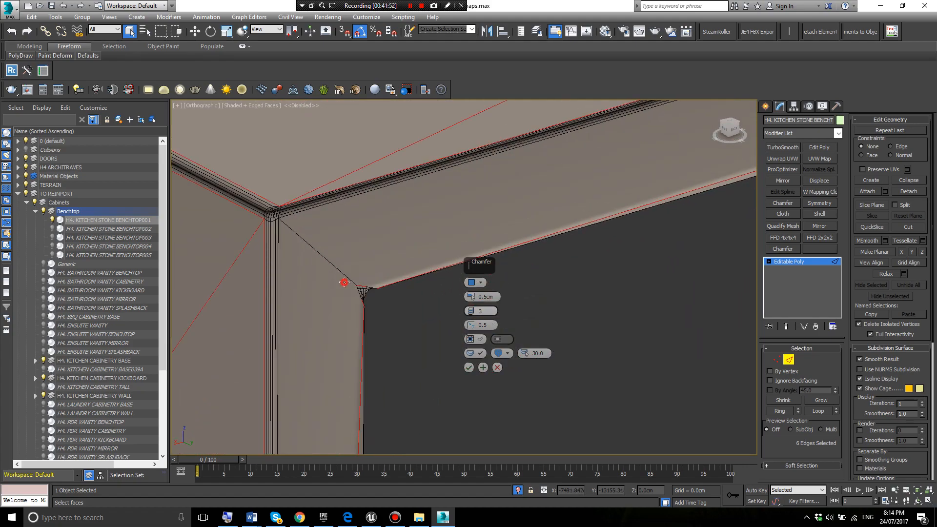
{"action": "left_click", "coordinate": [345, 278], "text": "ctrl"}
- Deselect the mitre edge, inner vertical front edge, inside corner edge and long lower front edge from the chamfer selection
{"action": "scroll", "coordinate": [324, 259], "scroll_direction": "down", "scroll_amount": 2}
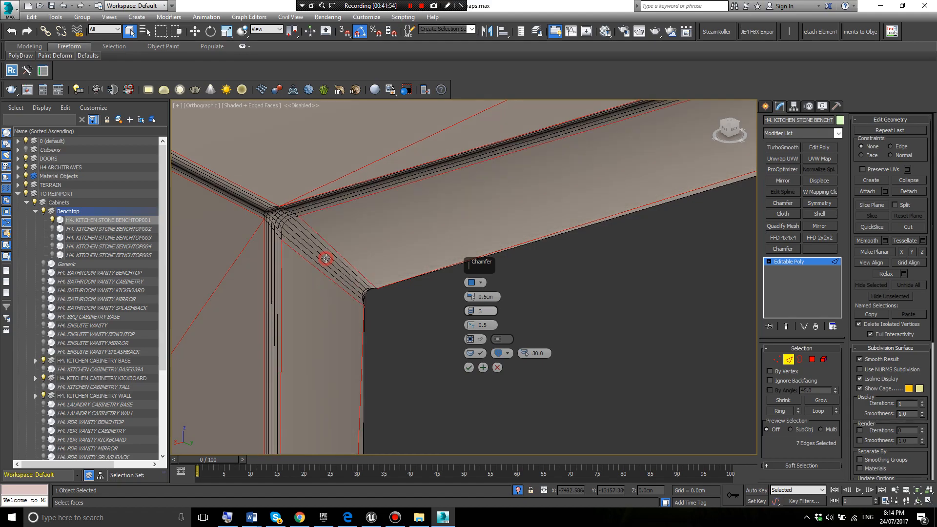
{"action": "scroll", "coordinate": [335, 266], "scroll_direction": "down", "scroll_amount": 2}
{"action": "scroll", "coordinate": [336, 263], "scroll_direction": "down", "scroll_amount": 5}
{"action": "middle_click_drag", "start_coordinate": [364, 288], "coordinate": [292, 244], "text": "alt"}
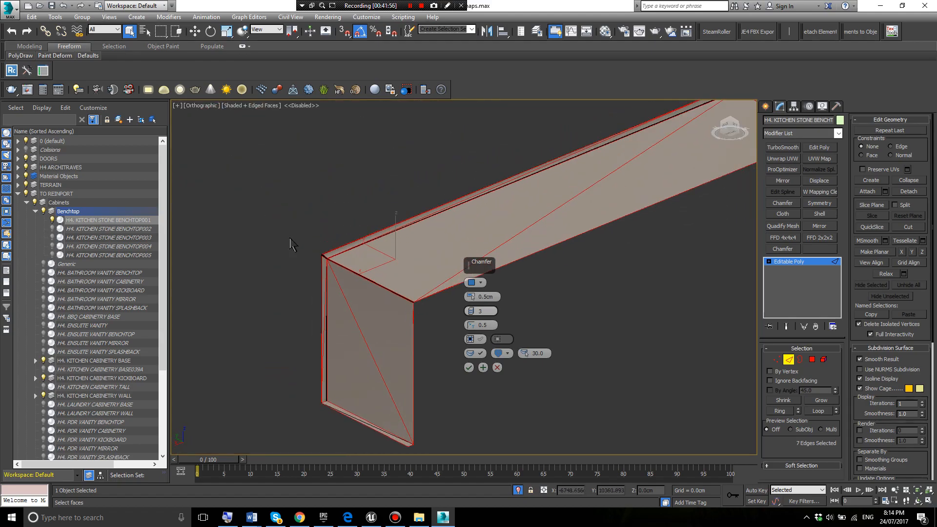
{"action": "scroll", "coordinate": [323, 260], "scroll_direction": "up", "scroll_amount": 5}
{"action": "scroll", "coordinate": [326, 266], "scroll_direction": "up", "scroll_amount": 5}
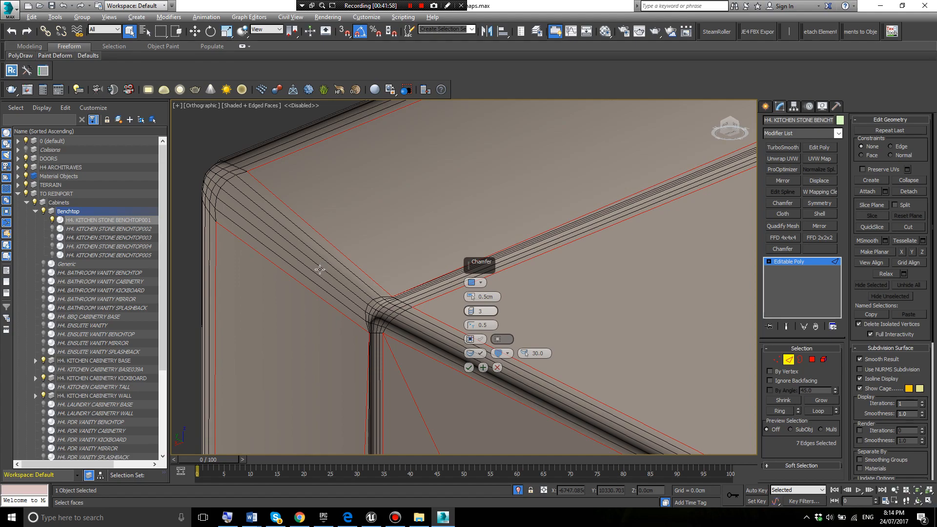
{"action": "left_click", "coordinate": [320, 269], "text": "alt"}
{"action": "left_click", "coordinate": [371, 309], "text": "alt"}
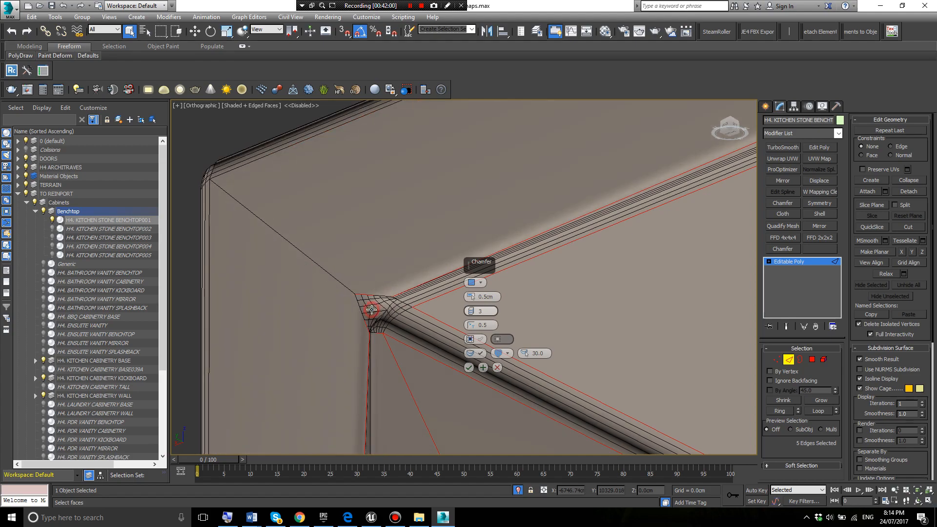
{"action": "left_click", "coordinate": [383, 315], "text": "alt"}
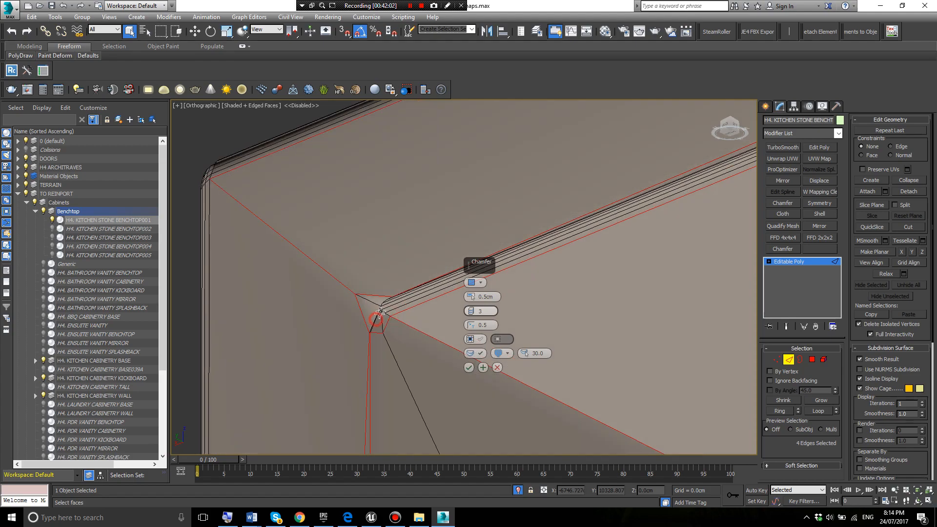
{"action": "left_click", "coordinate": [401, 293], "text": "alt"}
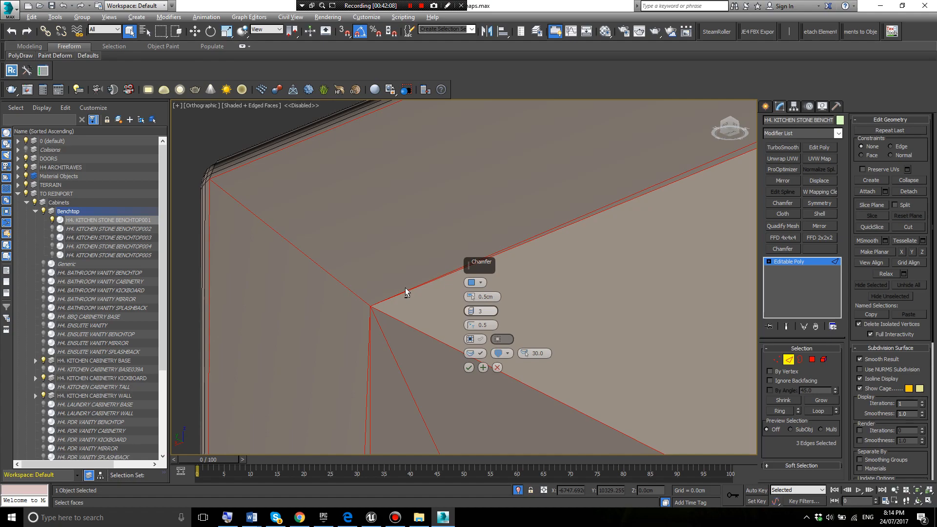
- Add the end panel's inner vertical front edge and the inside corner edge under the benchtop back to the chamfer selection
{"action": "left_click", "coordinate": [370, 327]}
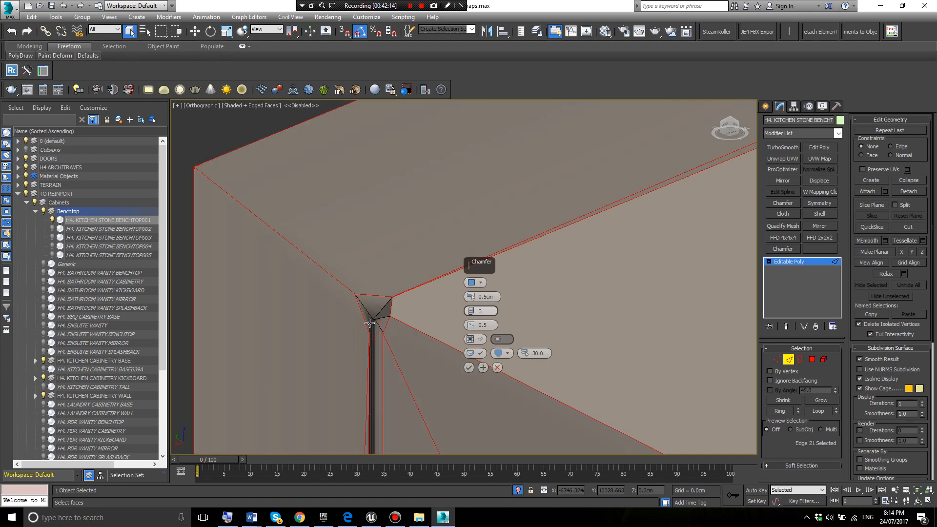
{"action": "key", "text": "ctrl+z"}
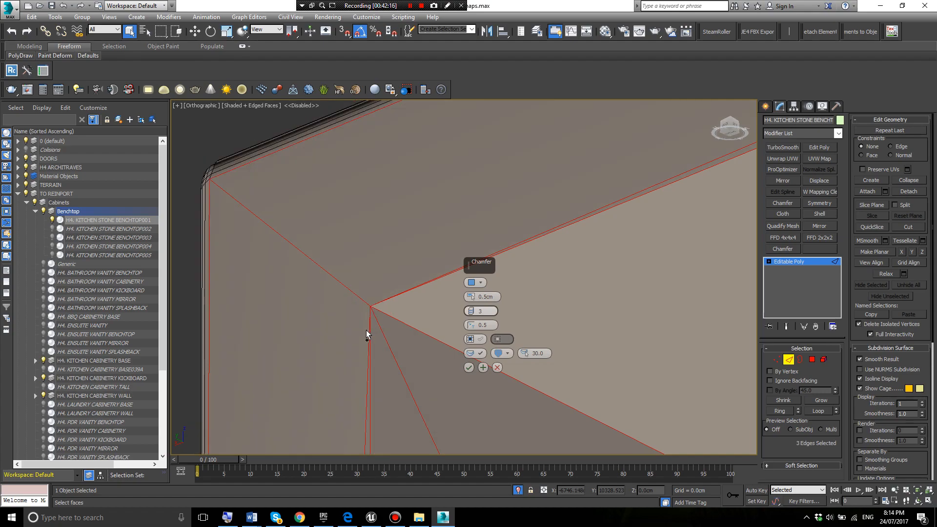
{"action": "left_click", "coordinate": [369, 327], "text": "ctrl"}
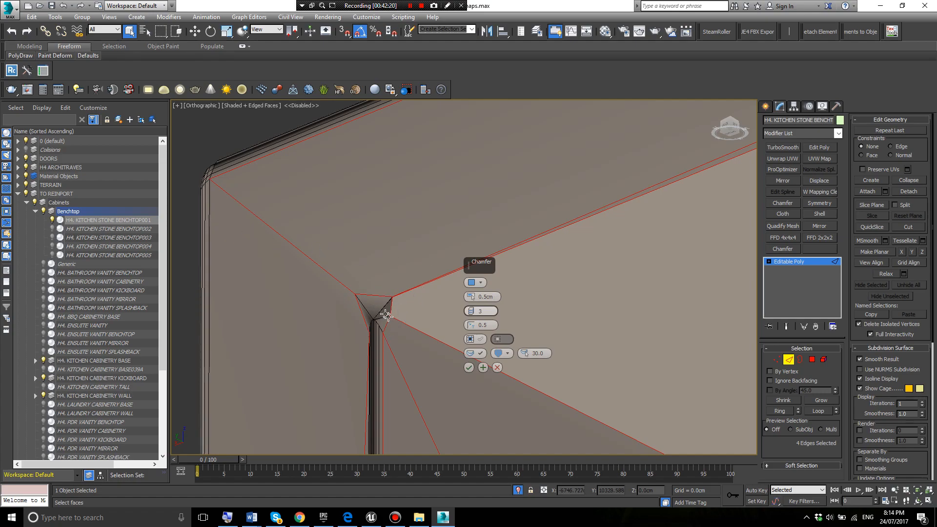
{"action": "left_click", "coordinate": [414, 288]}
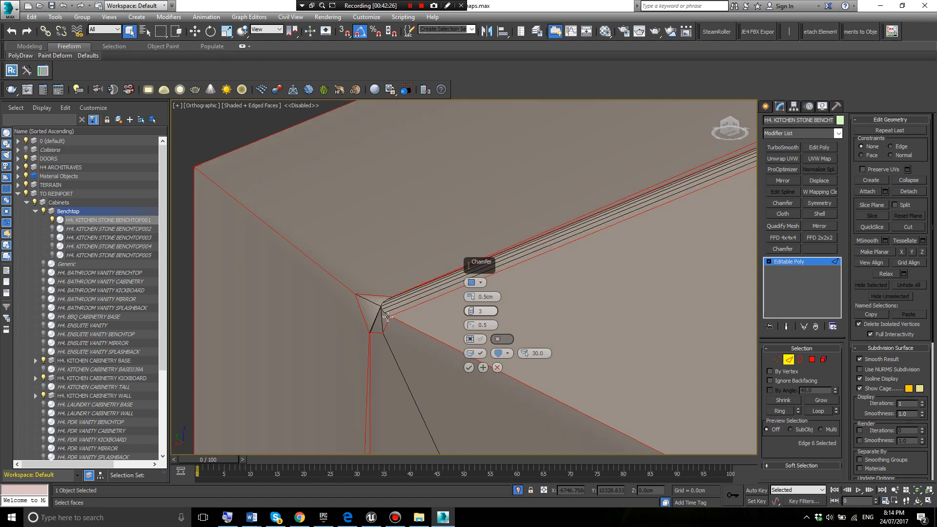
{"action": "key", "text": "ctrl+z"}
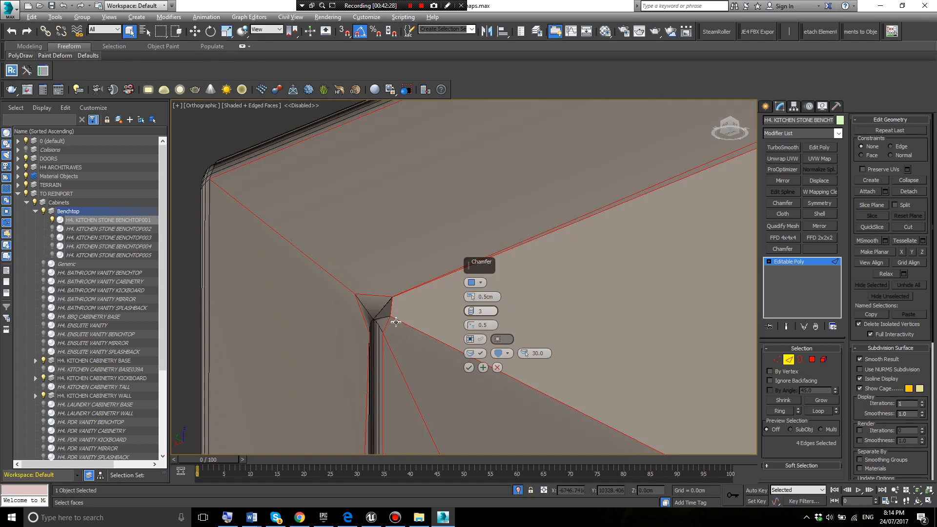
{"action": "left_click", "coordinate": [395, 321], "text": "ctrl"}
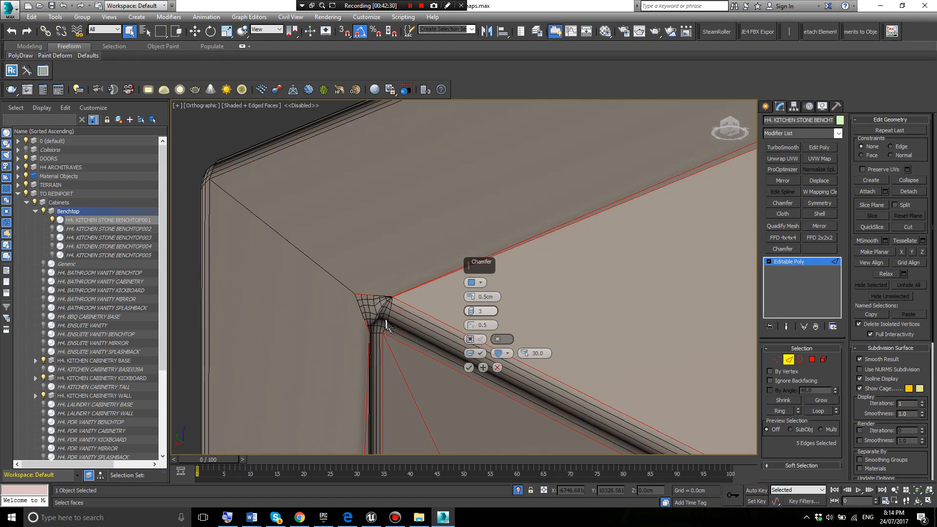
- Add the diagonal mitre edge at the front corner back to the chamfer selection and check the inside corner's mesh
{"action": "scroll", "coordinate": [372, 304], "scroll_direction": "up", "scroll_amount": 4}
{"action": "scroll", "coordinate": [375, 302], "scroll_direction": "down", "scroll_amount": 5}
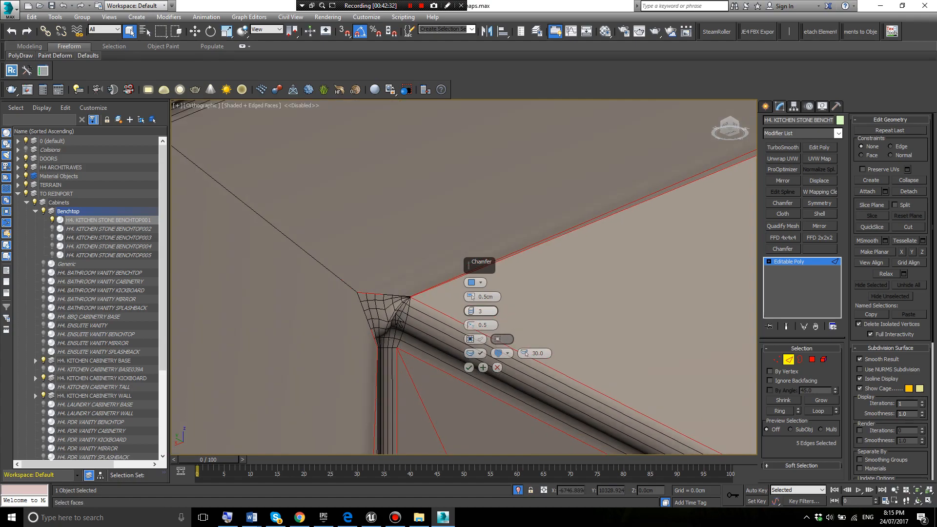
{"action": "scroll", "coordinate": [385, 297], "scroll_direction": "up", "scroll_amount": 6}
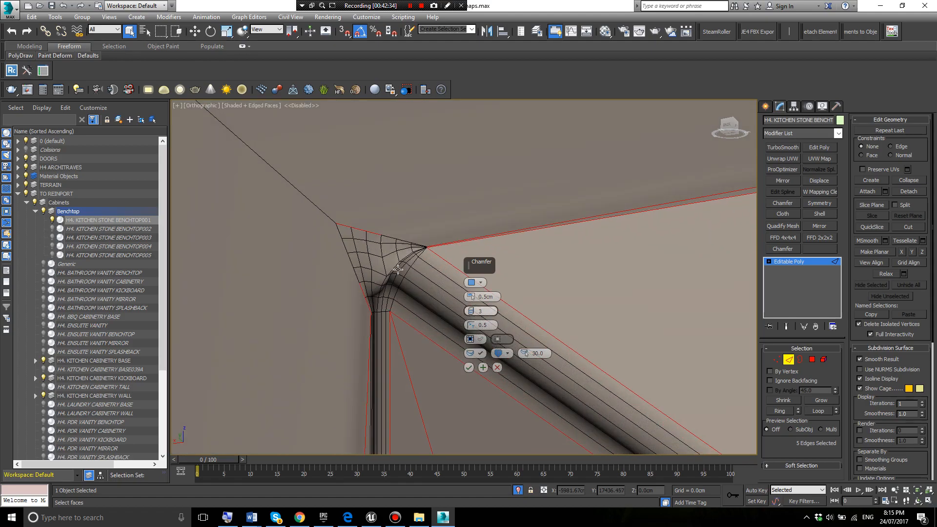
{"action": "scroll", "coordinate": [373, 254], "scroll_direction": "down", "scroll_amount": 4}
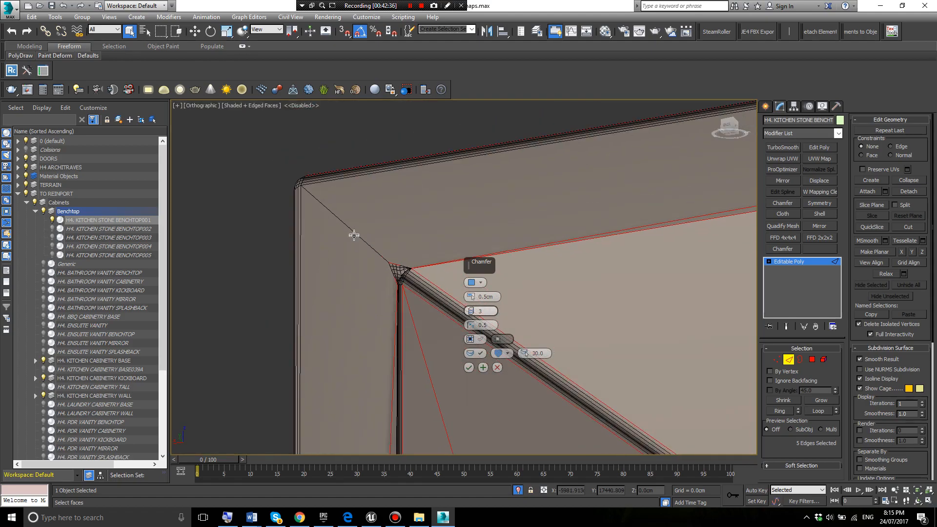
{"action": "left_click", "coordinate": [354, 234], "text": "ctrl"}
{"action": "scroll", "coordinate": [407, 279], "scroll_direction": "up", "scroll_amount": 5}
{"action": "scroll", "coordinate": [405, 280], "scroll_direction": "down", "scroll_amount": 5}
{"action": "scroll", "coordinate": [393, 274], "scroll_direction": "up", "scroll_amount": 3}
{"action": "scroll", "coordinate": [391, 276], "scroll_direction": "up", "scroll_amount": 2}
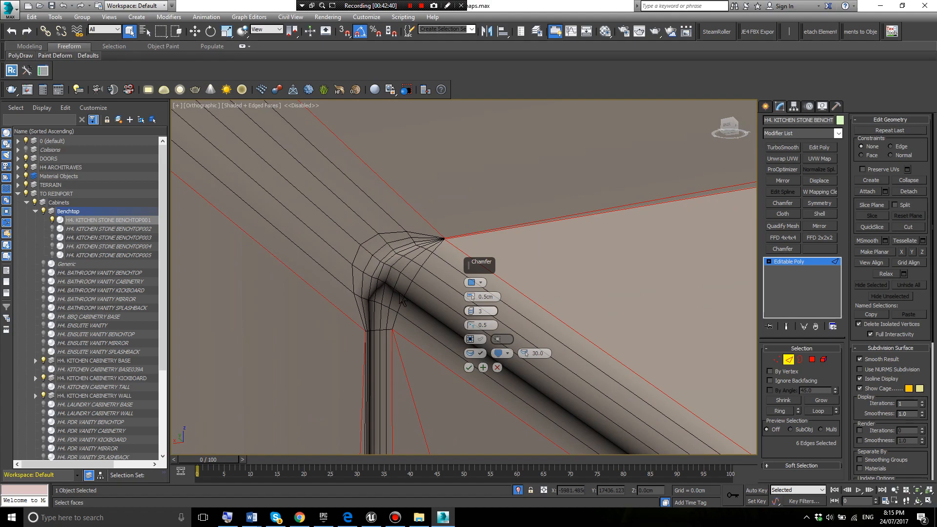
{"action": "scroll", "coordinate": [370, 312], "scroll_direction": "down", "scroll_amount": 5}
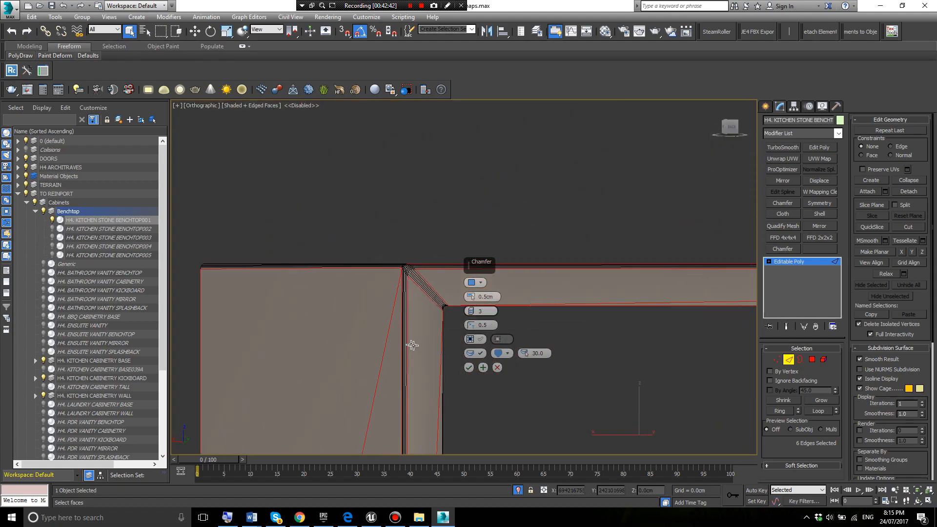
- Examine the chamfer segments along the mitre and around the benchtop's front corner from the outside
{"action": "middle_click_drag", "start_coordinate": [412, 345], "coordinate": [483, 370], "text": "alt"}
{"action": "middle_click_drag", "start_coordinate": [245, 293], "coordinate": [180, 244]}
{"action": "middle_click_drag", "start_coordinate": [308, 328], "coordinate": [169, 265]}
{"action": "scroll", "coordinate": [207, 244], "scroll_direction": "up", "scroll_amount": 4}
{"action": "scroll", "coordinate": [360, 296], "scroll_direction": "up", "scroll_amount": 4}
{"action": "middle_click_drag", "start_coordinate": [365, 296], "coordinate": [209, 282]}
{"action": "scroll", "coordinate": [341, 285], "scroll_direction": "up", "scroll_amount": 3}
{"action": "scroll", "coordinate": [316, 261], "scroll_direction": "up", "scroll_amount": 2}
{"action": "scroll", "coordinate": [358, 297], "scroll_direction": "down", "scroll_amount": 6}
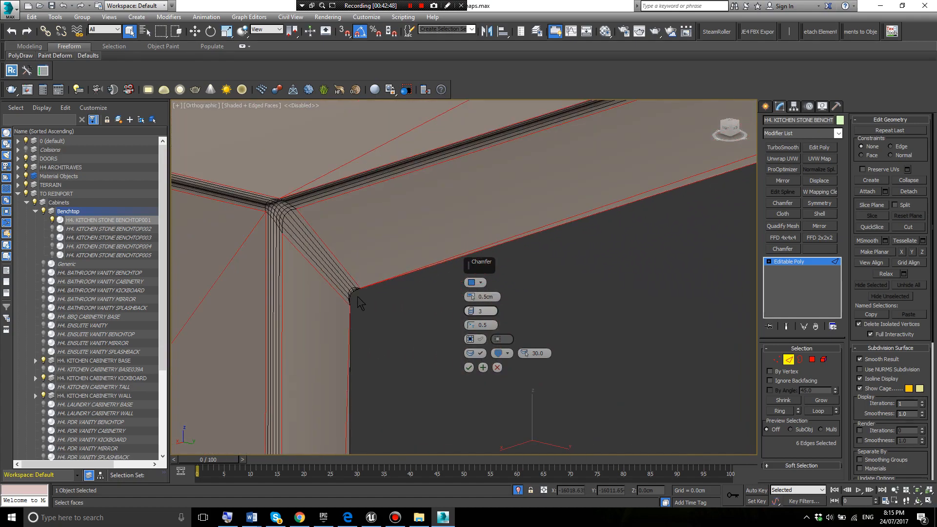
- Hide the edged faces in the viewport and inspect the shading of the chamfered front corner
{"action": "scroll", "coordinate": [356, 297], "scroll_direction": "down", "scroll_amount": 4}
{"action": "key", "text": "F4"}
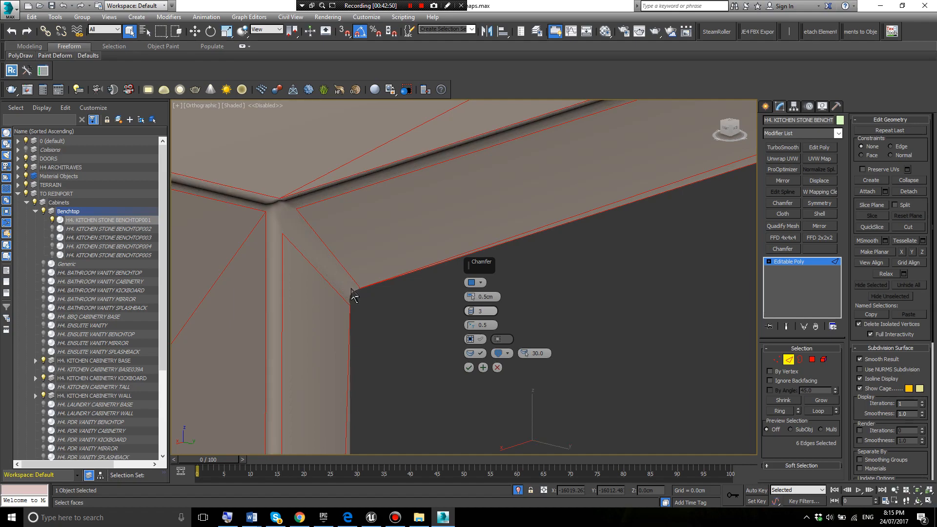
{"action": "mouse_move", "coordinate": [370, 307]}
{"action": "middle_mouse_down", "text": "alt"}
{"action": "mouse_move", "coordinate": [392, 322]}
{"action": "mouse_move", "coordinate": [365, 302]}
{"action": "middle_mouse_up", "text": "alt"}
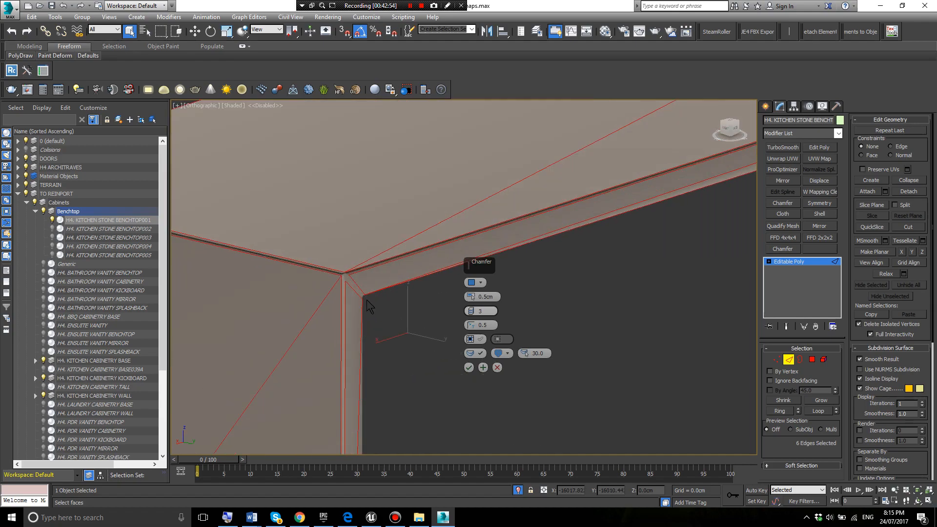
{"action": "scroll", "coordinate": [364, 299], "scroll_direction": "up", "scroll_amount": 6}
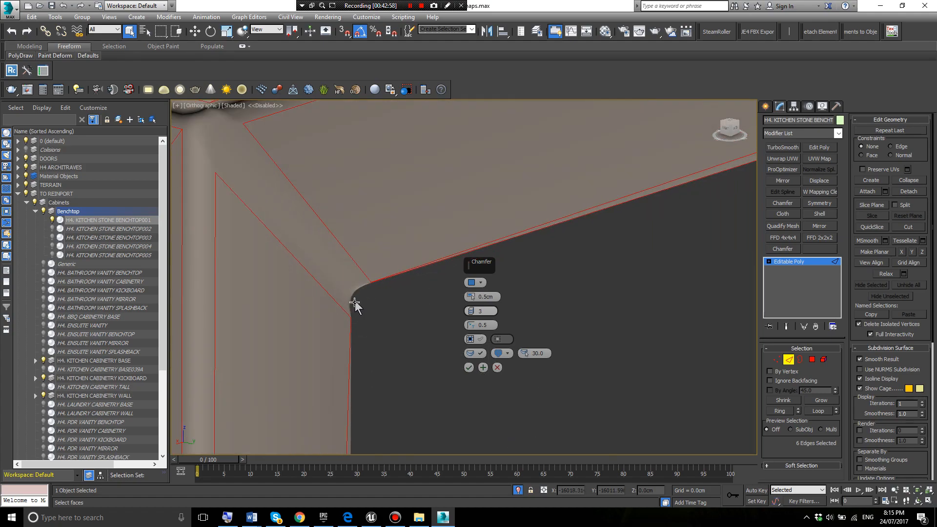
{"action": "scroll", "coordinate": [356, 297], "scroll_direction": "down", "scroll_amount": 7}
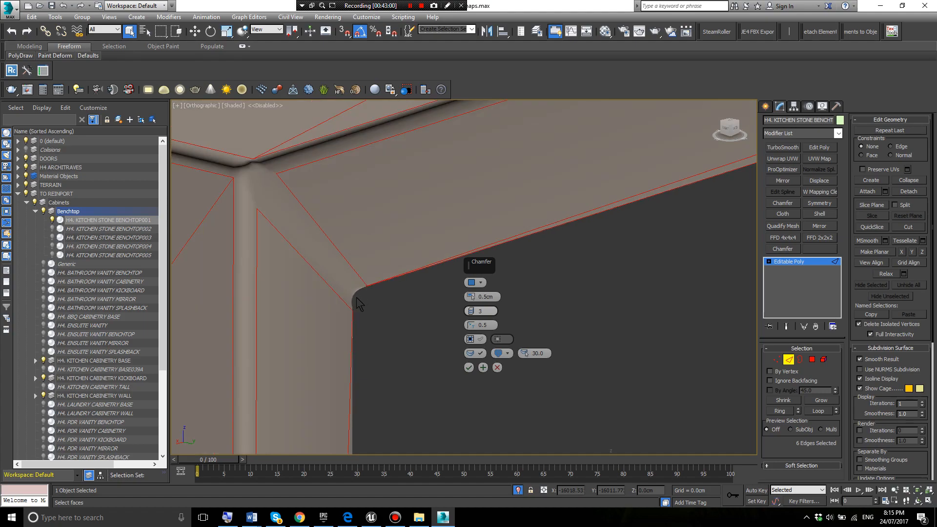
{"action": "scroll", "coordinate": [378, 326], "scroll_direction": "down", "scroll_amount": 3}
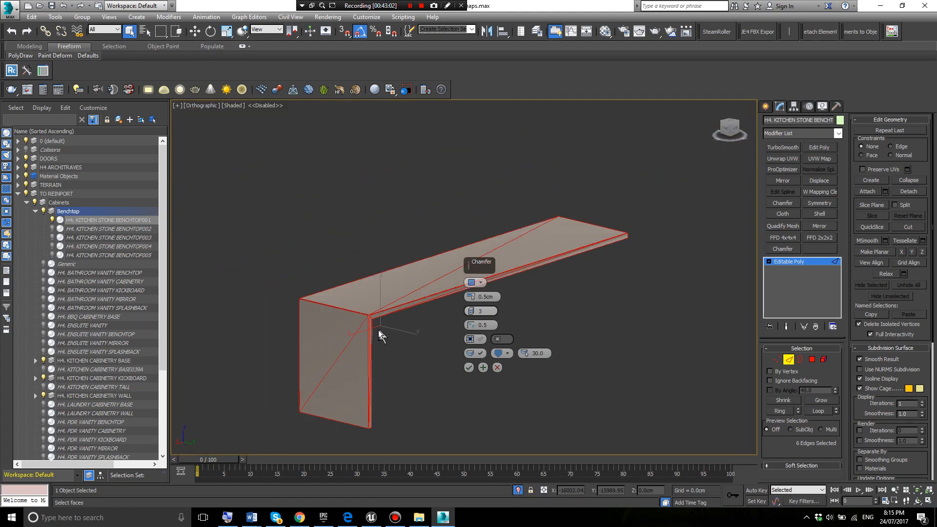
- Examine the shaded chamfer from below, where the end panel's inside face meets the benchtop's underside
{"action": "middle_click_drag", "start_coordinate": [378, 329], "coordinate": [318, 304], "text": "alt"}
{"action": "scroll", "coordinate": [341, 312], "scroll_direction": "up", "scroll_amount": 6}
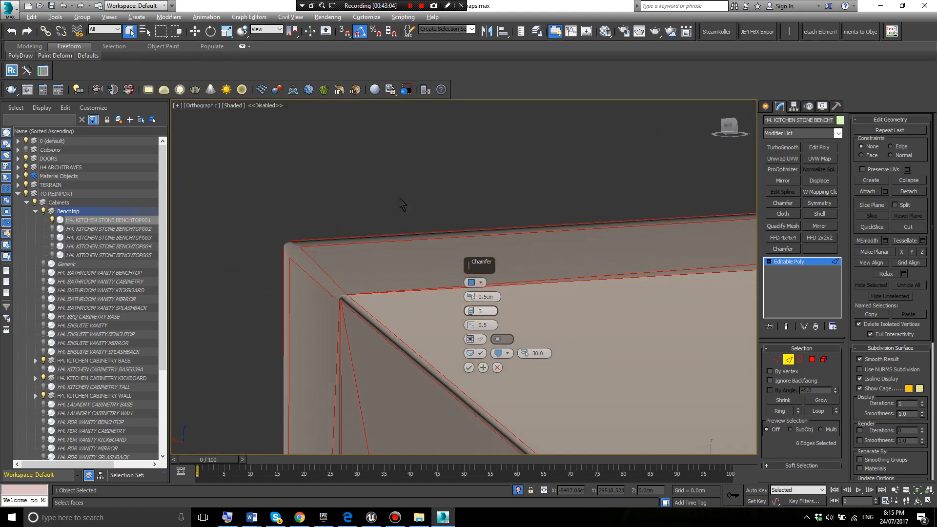
{"action": "left_click", "coordinate": [399, 197]}
{"action": "left_click", "coordinate": [381, 296]}
{"action": "scroll", "coordinate": [344, 296], "scroll_direction": "up", "scroll_amount": 3}
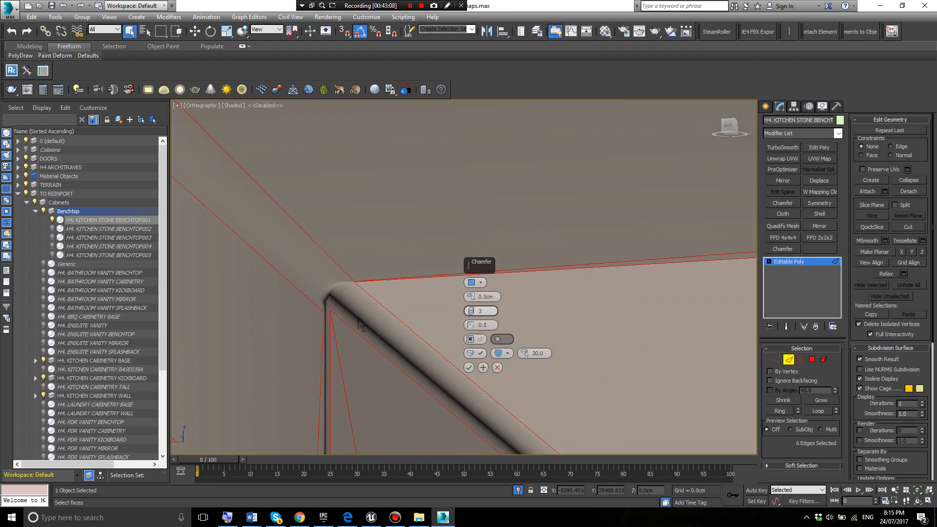
{"action": "scroll", "coordinate": [358, 319], "scroll_direction": "down", "scroll_amount": 4}
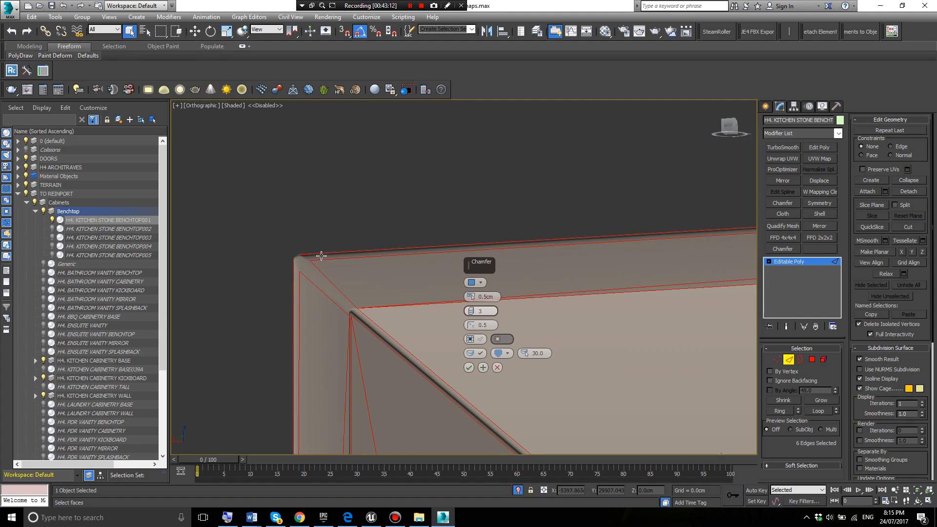
{"action": "scroll", "coordinate": [357, 314], "scroll_direction": "up", "scroll_amount": 2}
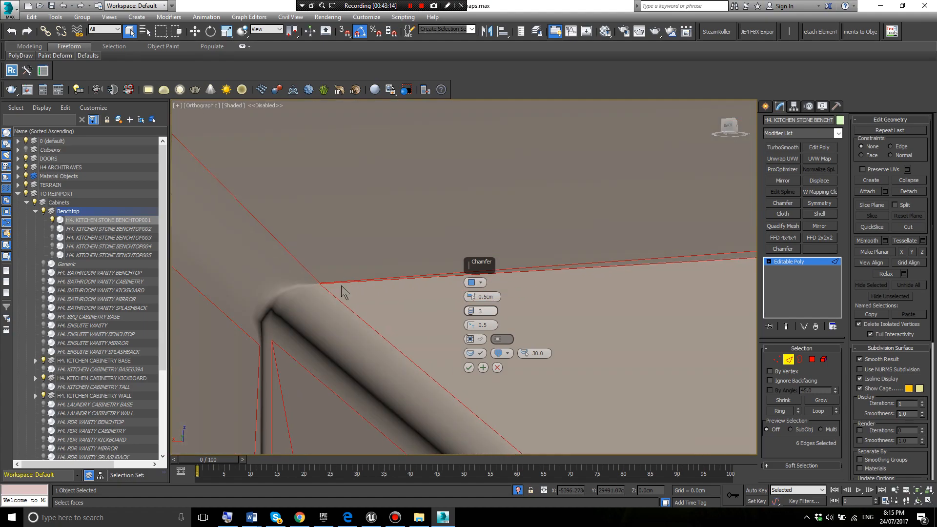
- Add the remaining unchamfered edge at the inside corner to the selection and apply the 0.5 cm, three-segment chamfer
{"action": "left_click", "coordinate": [350, 291], "text": "ctrl"}
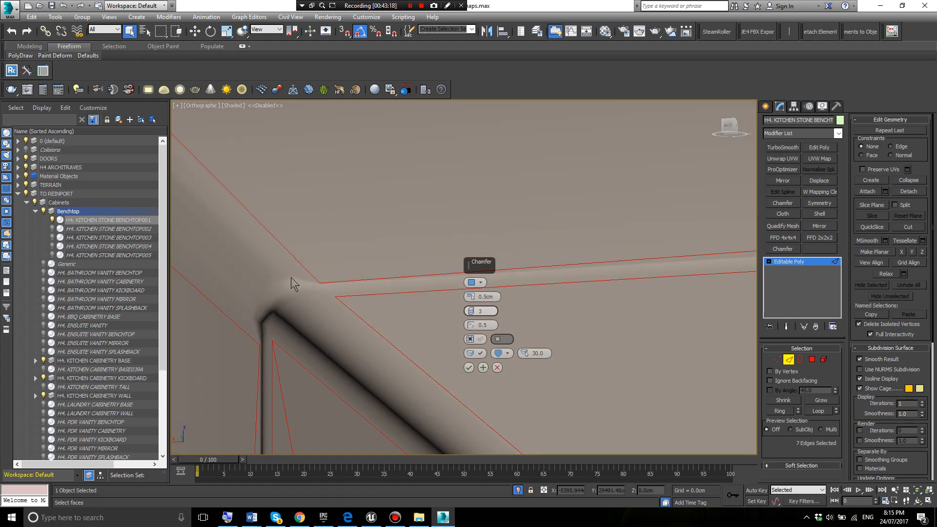
{"action": "scroll", "coordinate": [290, 278], "scroll_direction": "down", "scroll_amount": 4}
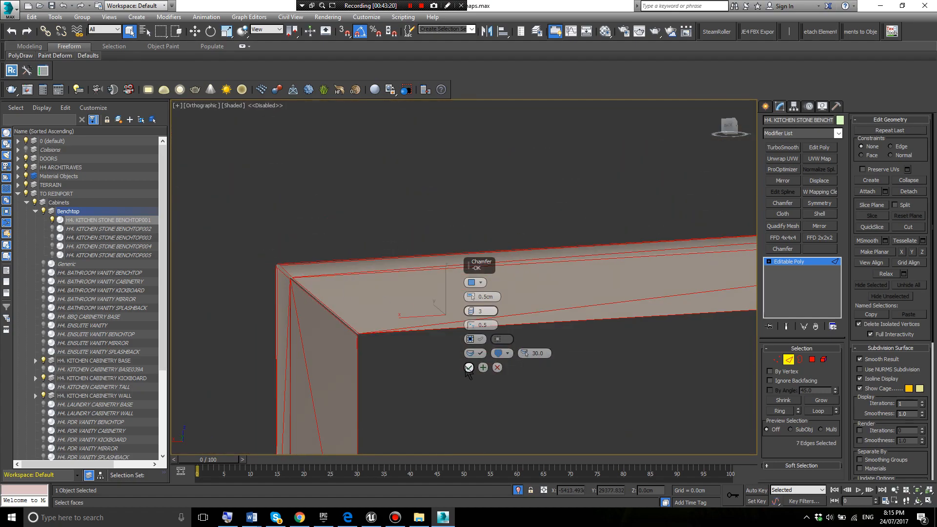
{"action": "left_click", "coordinate": [468, 367]}
{"action": "left_click", "coordinate": [390, 362]}
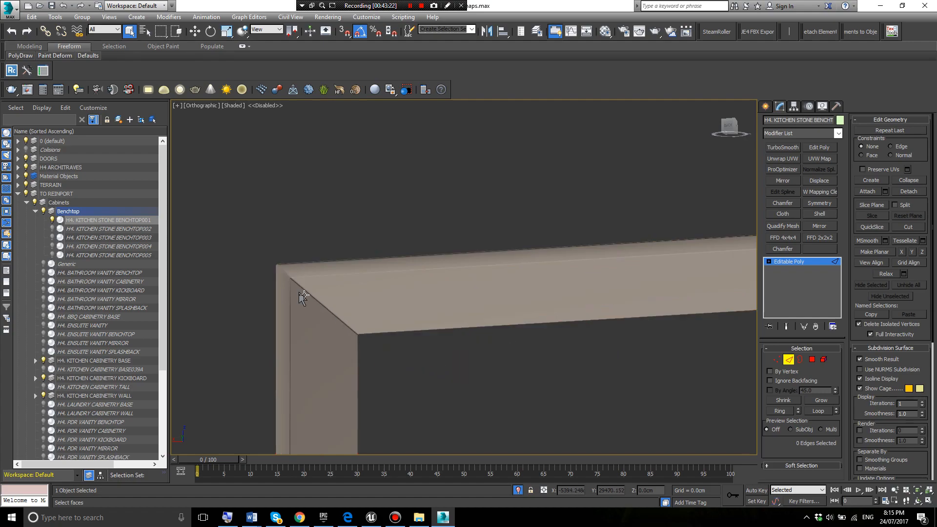
- Show edged faces and examine the chamfered front corner of the benchtop from the outside, where it meets the end panel
{"action": "scroll", "coordinate": [306, 301], "scroll_direction": "down", "scroll_amount": 4}
{"action": "left_click_drag", "start_coordinate": [370, 245], "coordinate": [320, 329]}
{"action": "scroll", "coordinate": [363, 340], "scroll_direction": "up", "scroll_amount": 6}
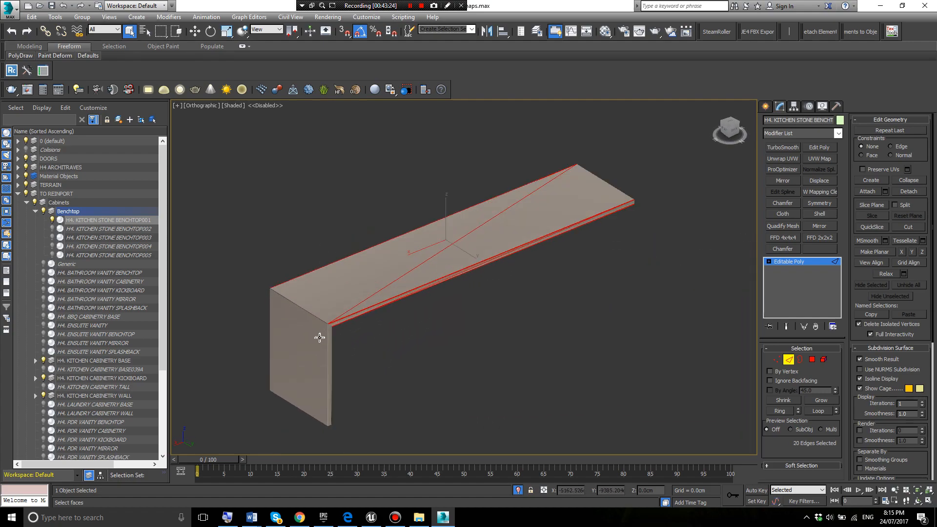
{"action": "left_click", "coordinate": [382, 342]}
{"action": "scroll", "coordinate": [332, 320], "scroll_direction": "up", "scroll_amount": 5}
{"action": "key", "text": "F4"}
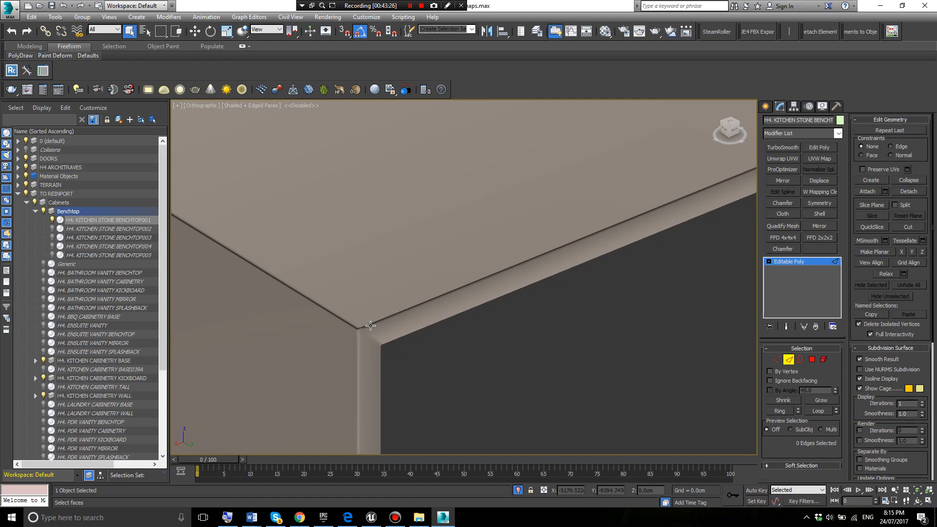
{"action": "scroll", "coordinate": [366, 329], "scroll_direction": "up", "scroll_amount": 4}
{"action": "scroll", "coordinate": [366, 332], "scroll_direction": "up", "scroll_amount": 3}
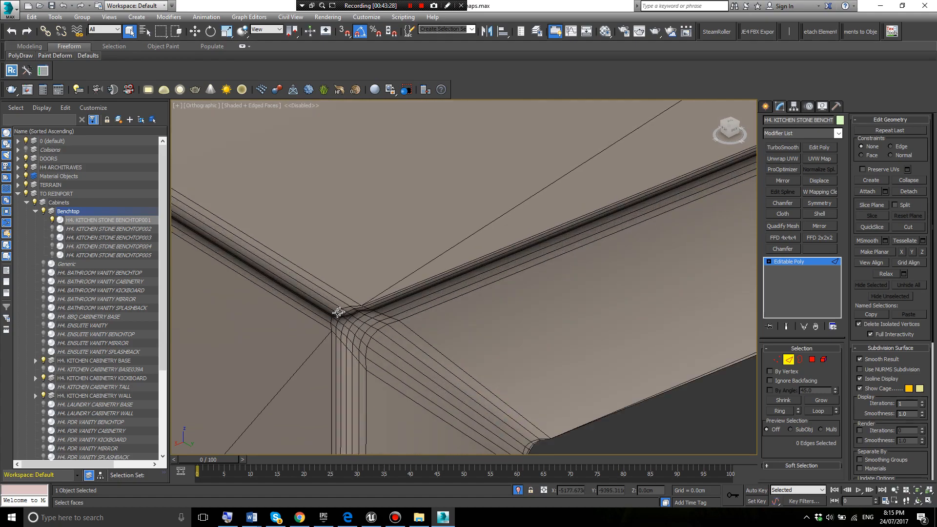
{"action": "scroll", "coordinate": [425, 301], "scroll_direction": "down", "scroll_amount": 1}
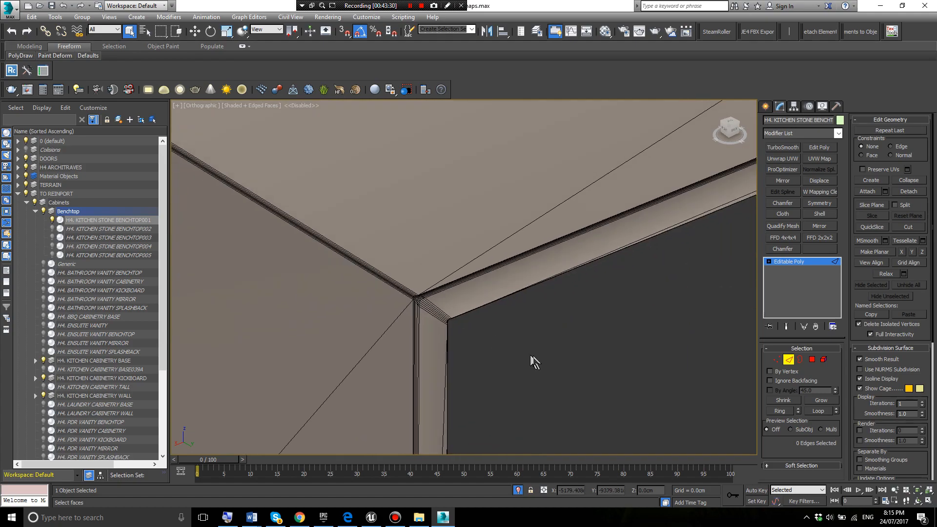
{"action": "scroll", "coordinate": [423, 299], "scroll_direction": "up", "scroll_amount": 10}
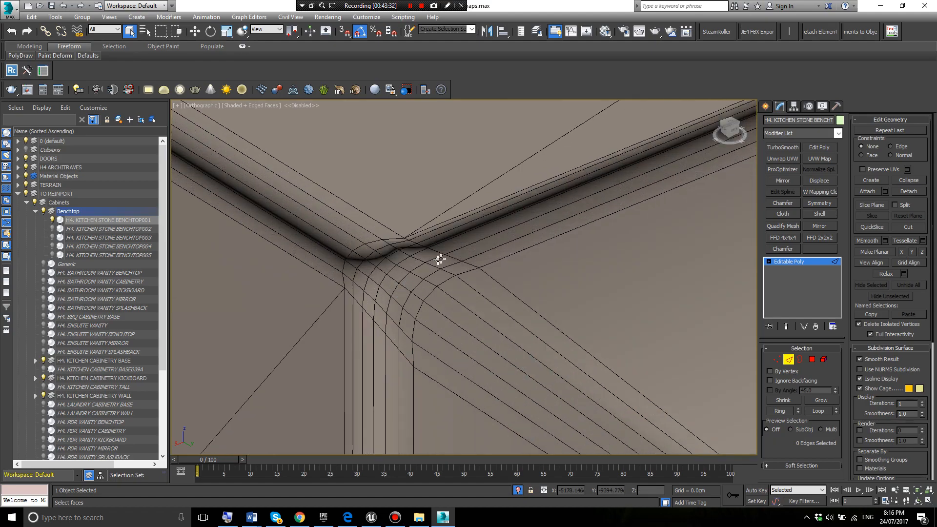
{"action": "scroll", "coordinate": [399, 252], "scroll_direction": "down", "scroll_amount": 8}
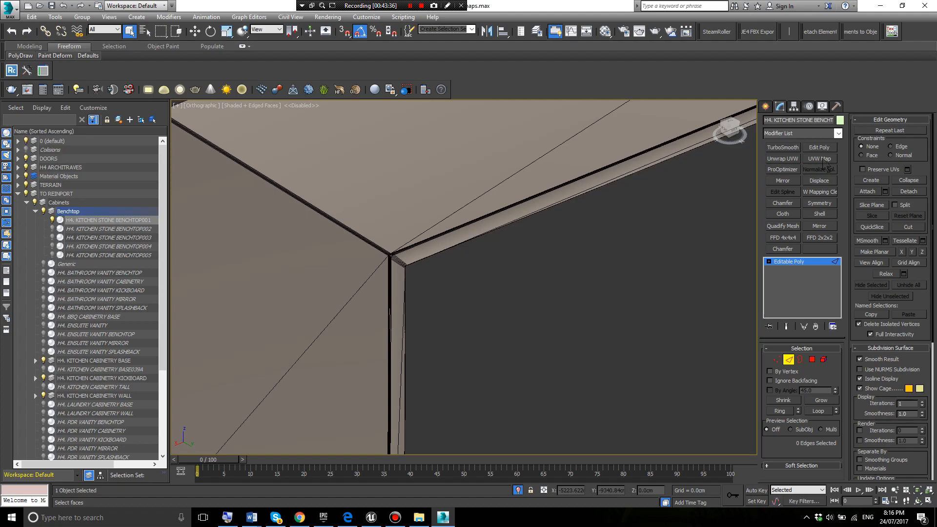
- Add an Unwrap UVW modifier to the benchtop and switch it to map channel 2, abandoning the current channel's edits
{"action": "left_click", "coordinate": [782, 159]}
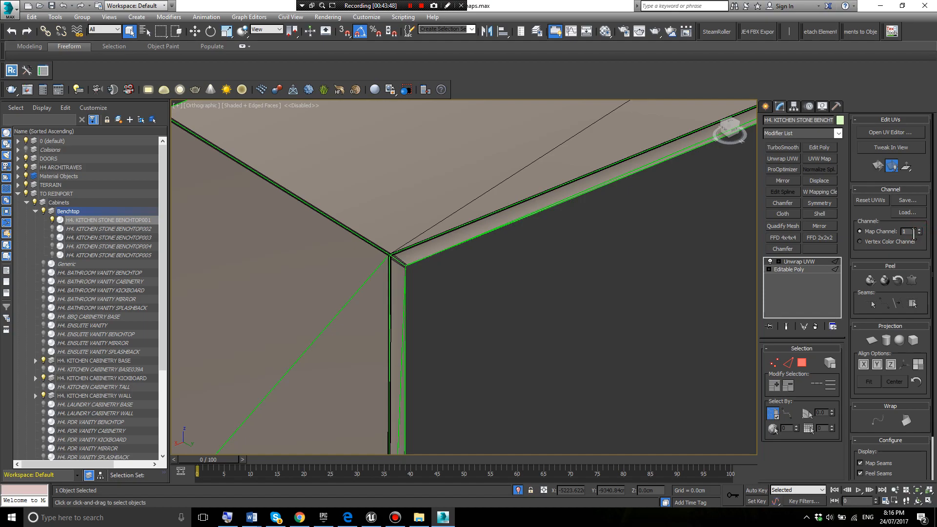
{"action": "scroll", "coordinate": [569, 282], "scroll_direction": "down", "scroll_amount": 1}
{"action": "scroll", "coordinate": [488, 278], "scroll_direction": "up", "scroll_amount": 1}
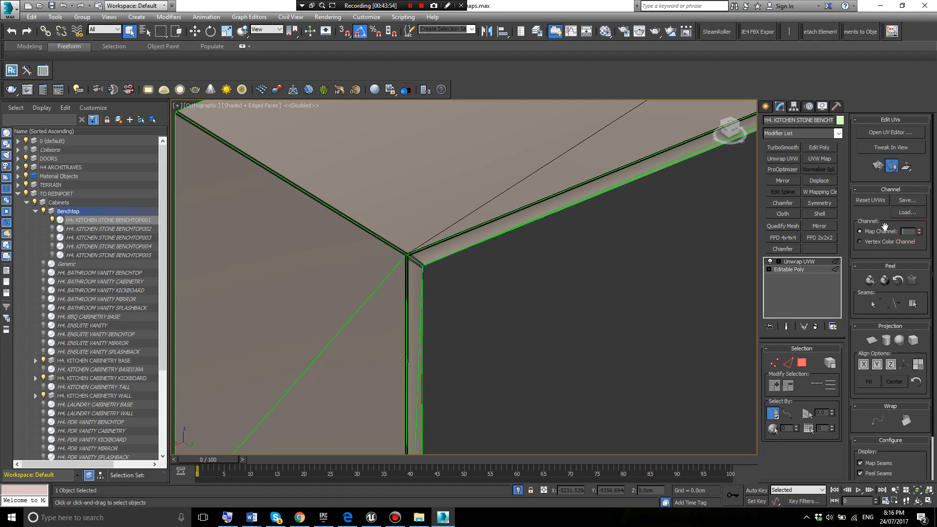
{"action": "key", "text": "Return"}
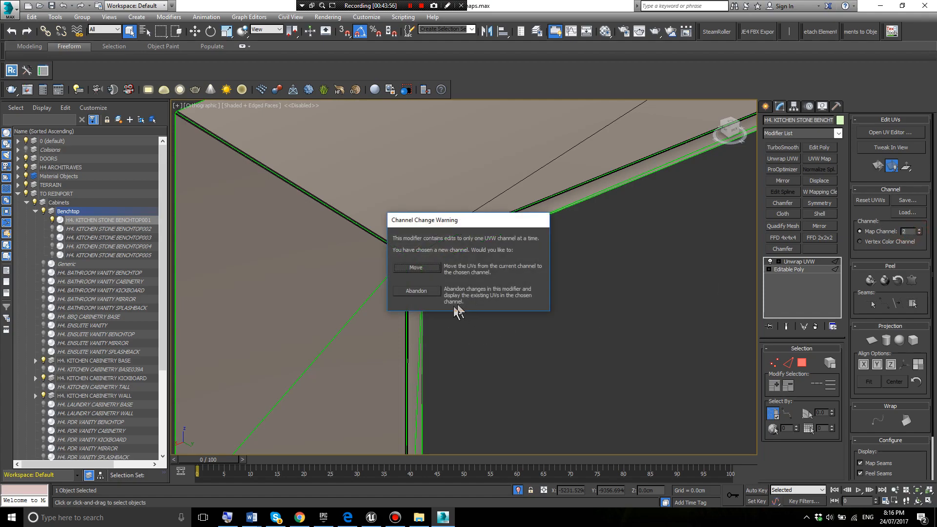
{"action": "left_click", "coordinate": [436, 292]}
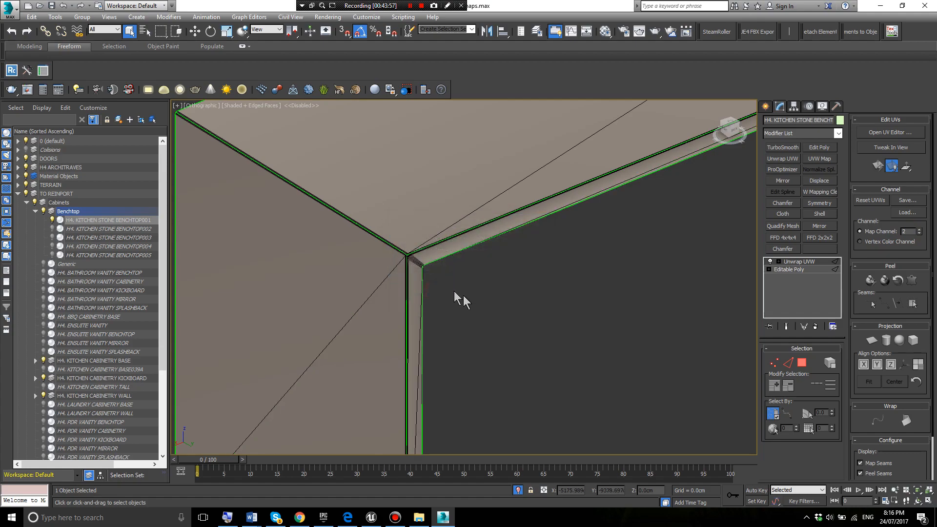
- Open the UV editor for the benchtop and select all of its UV polygons
{"action": "left_click", "coordinate": [899, 136]}
{"action": "left_click_drag", "start_coordinate": [189, 48], "coordinate": [294, 63]}
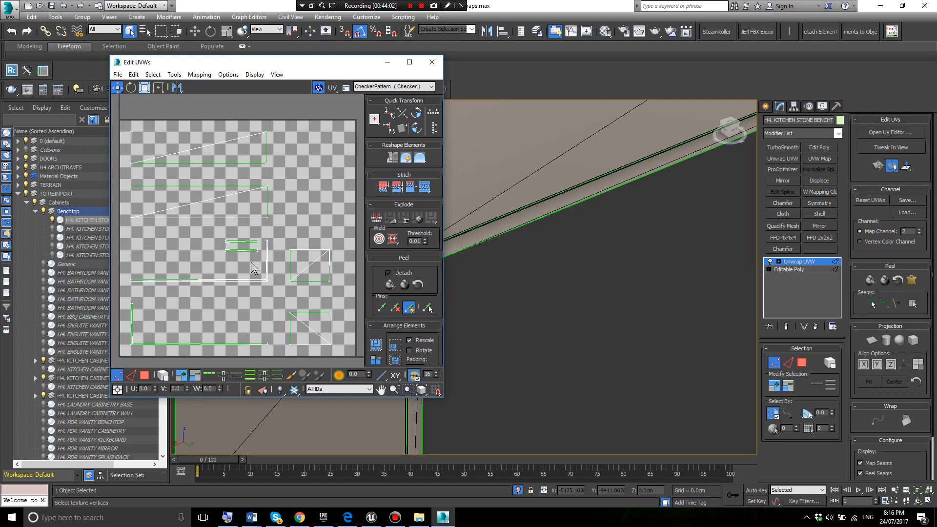
{"action": "key", "text": "ctrl+a"}
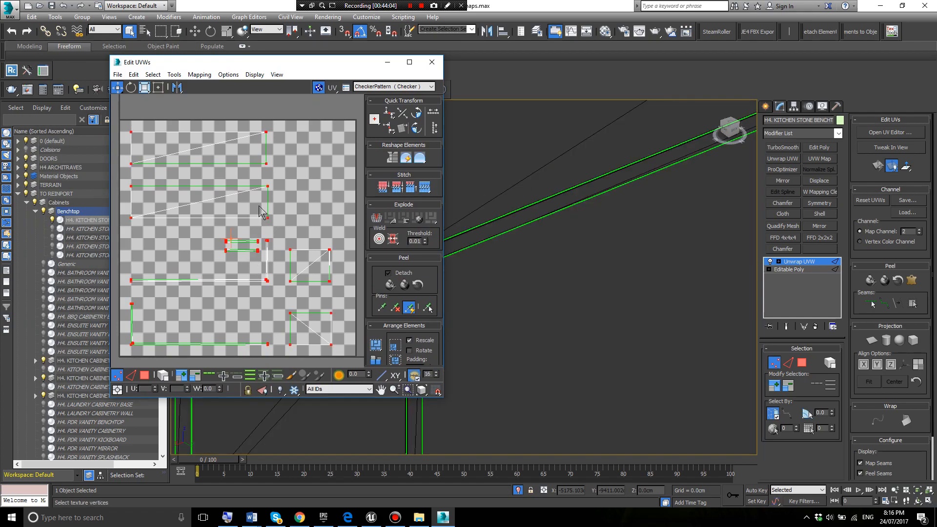
{"action": "key", "text": "3"}
{"action": "key", "text": "ctrl+a"}
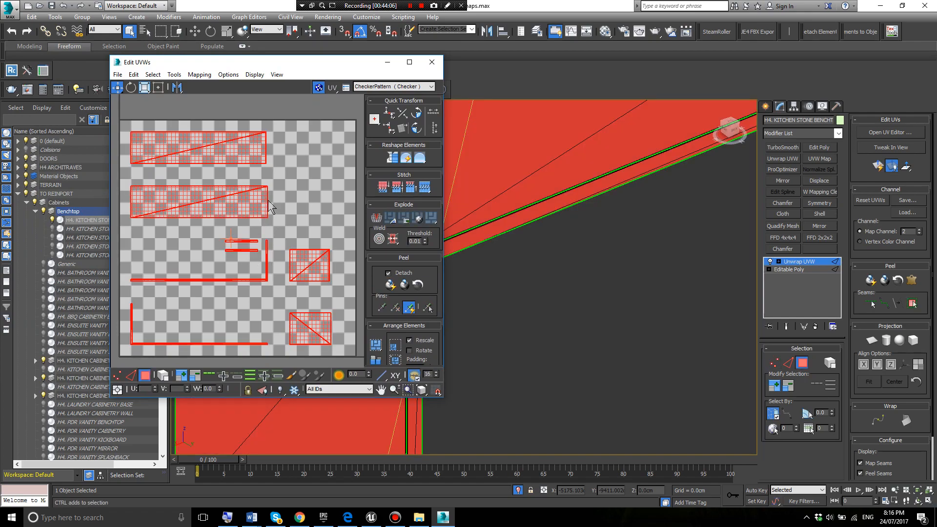
- Examine the selected UV polygons at the outer mitre corner of the L-shaped edge strip for overlaps
{"action": "scroll", "coordinate": [250, 251], "scroll_direction": "up", "scroll_amount": 3}
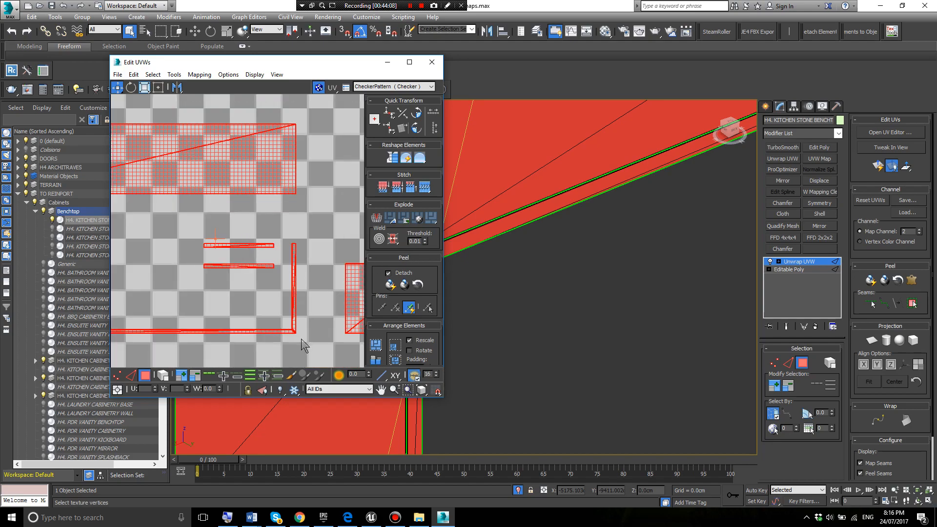
{"action": "scroll", "coordinate": [297, 336], "scroll_direction": "up", "scroll_amount": 10}
{"action": "left_click", "coordinate": [314, 295]}
{"action": "scroll", "coordinate": [293, 297], "scroll_direction": "up", "scroll_amount": 3}
{"action": "left_click", "coordinate": [292, 292]}
{"action": "key", "text": "ctrl+a"}
{"action": "scroll", "coordinate": [290, 306], "scroll_direction": "up", "scroll_amount": 3}
{"action": "scroll", "coordinate": [324, 294], "scroll_direction": "down", "scroll_amount": 6}
{"action": "scroll", "coordinate": [315, 295], "scroll_direction": "up", "scroll_amount": 5}
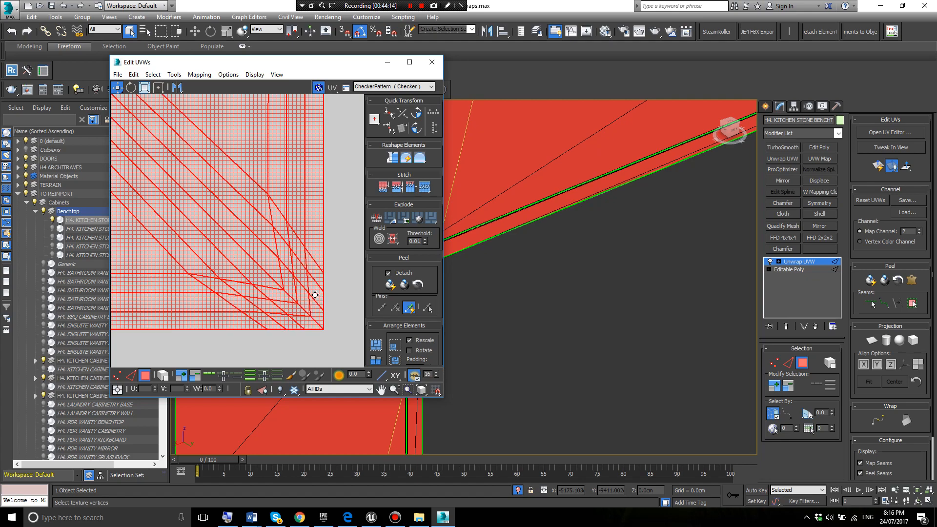
{"action": "scroll", "coordinate": [302, 280], "scroll_direction": "down", "scroll_amount": 10}
{"action": "scroll", "coordinate": [239, 243], "scroll_direction": "up", "scroll_amount": 6}
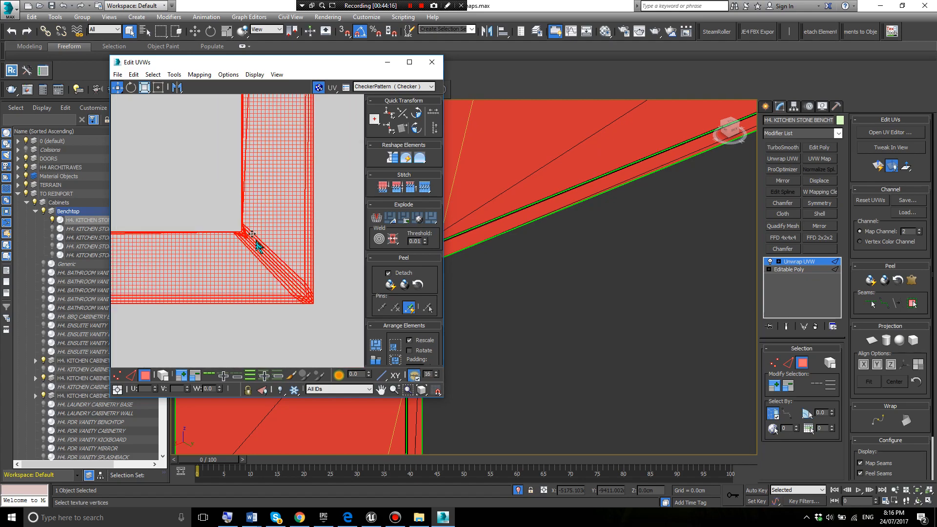
- Inspect the chamfer UVs around the inner mitre corner of the L-shaped edge strip
{"action": "scroll", "coordinate": [255, 246], "scroll_direction": "up", "scroll_amount": 5}
{"action": "left_click", "coordinate": [205, 177]}
{"action": "scroll", "coordinate": [232, 178], "scroll_direction": "up", "scroll_amount": 3}
{"action": "key", "text": "ctrl+z"}
{"action": "scroll", "coordinate": [247, 177], "scroll_direction": "up", "scroll_amount": 3}
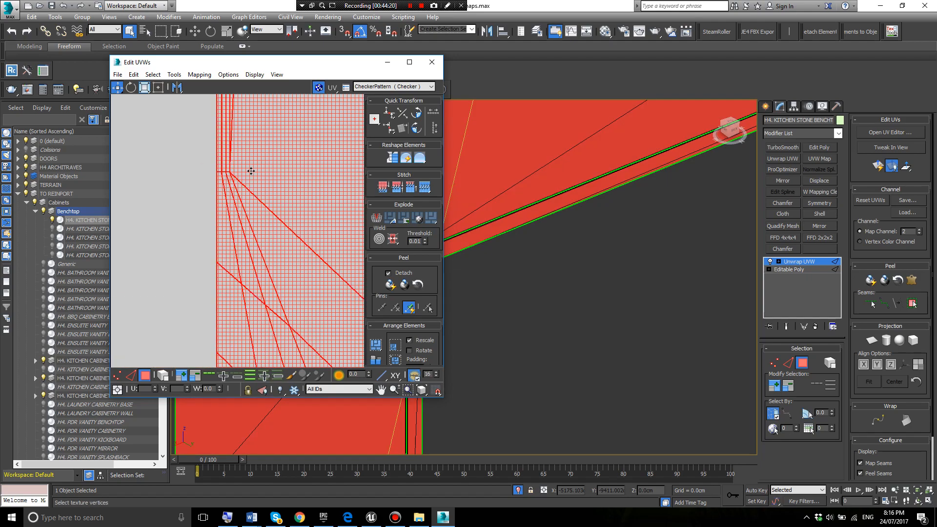
{"action": "scroll", "coordinate": [254, 184], "scroll_direction": "down", "scroll_amount": 3}
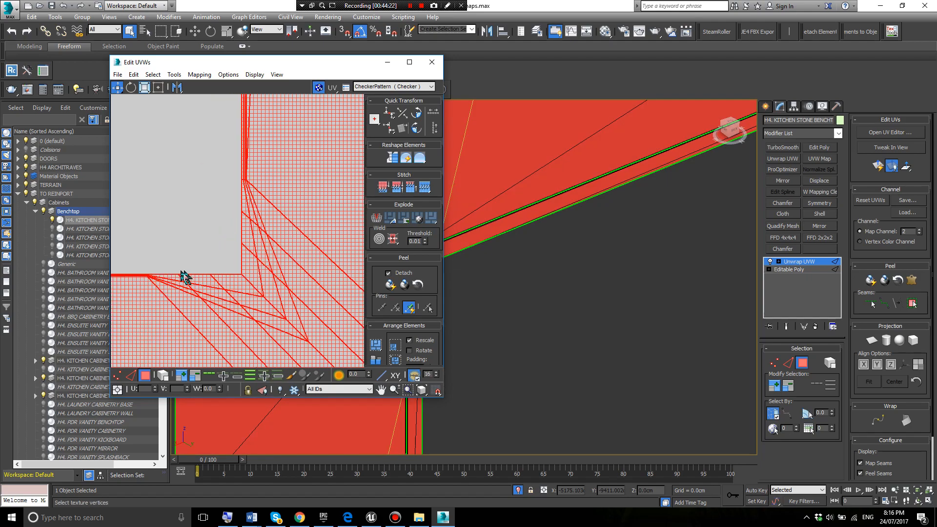
{"action": "scroll", "coordinate": [138, 272], "scroll_direction": "up", "scroll_amount": 7}
{"action": "scroll", "coordinate": [191, 262], "scroll_direction": "down", "scroll_amount": 3}
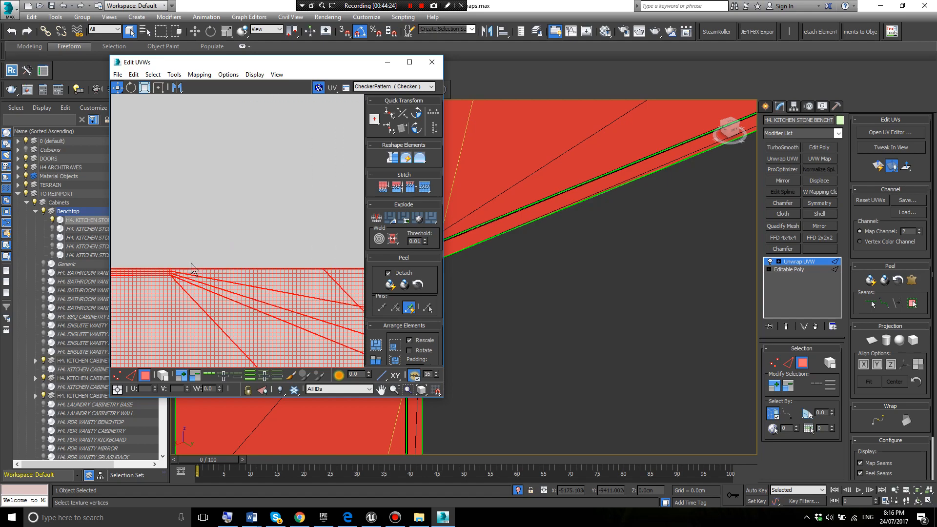
{"action": "scroll", "coordinate": [192, 267], "scroll_direction": "down", "scroll_amount": 8}
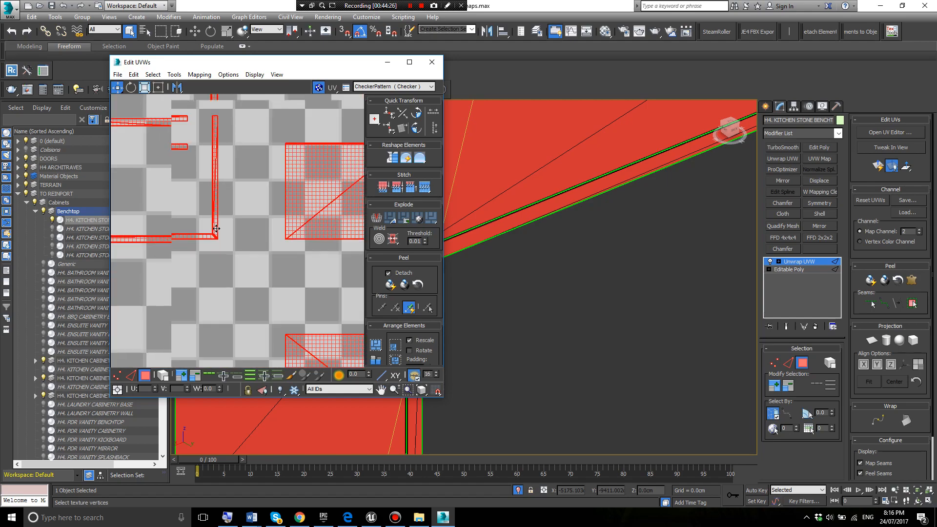
- Check how the chamfer UVs meet at the lower corner of the end panel's UV shell
{"action": "scroll", "coordinate": [216, 228], "scroll_direction": "down", "scroll_amount": 3}
{"action": "scroll", "coordinate": [259, 308], "scroll_direction": "up", "scroll_amount": 7}
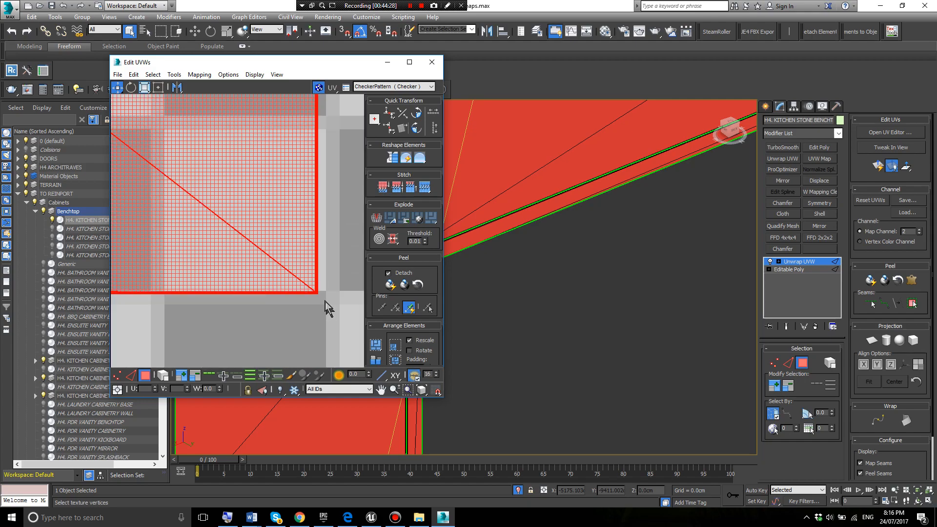
{"action": "scroll", "coordinate": [317, 292], "scroll_direction": "up", "scroll_amount": 5}
{"action": "scroll", "coordinate": [305, 283], "scroll_direction": "up", "scroll_amount": 2}
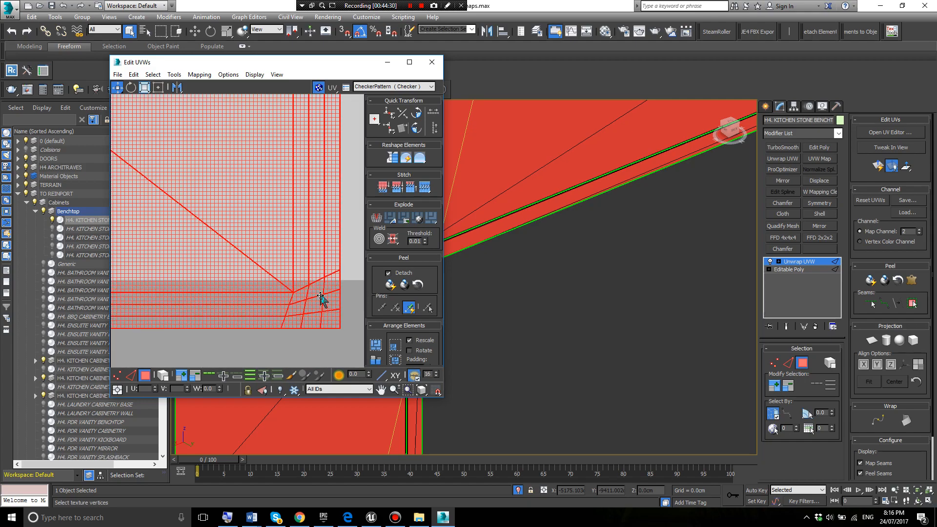
{"action": "scroll", "coordinate": [320, 296], "scroll_direction": "down", "scroll_amount": 7}
{"action": "scroll", "coordinate": [204, 191], "scroll_direction": "down", "scroll_amount": 4}
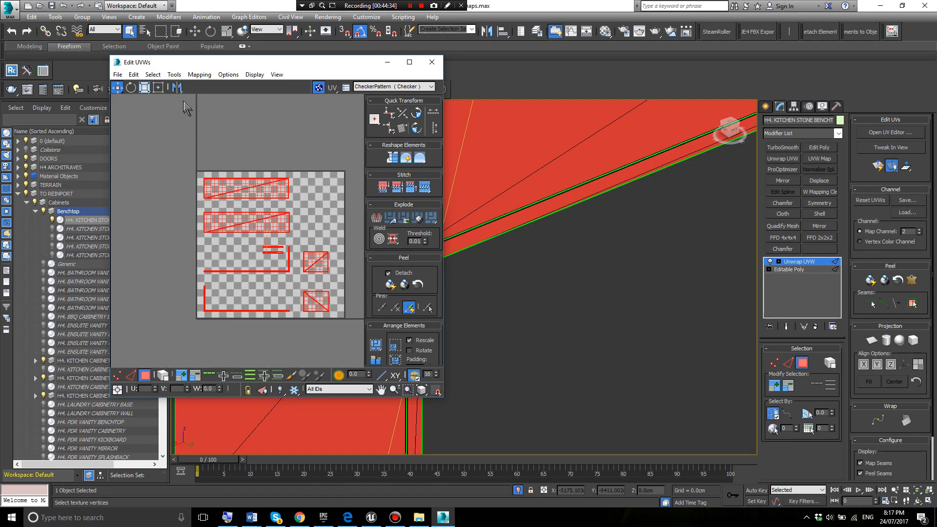
- Clear the UV polygon selection and select only the overlapped polygons
{"action": "left_click", "coordinate": [152, 74]}
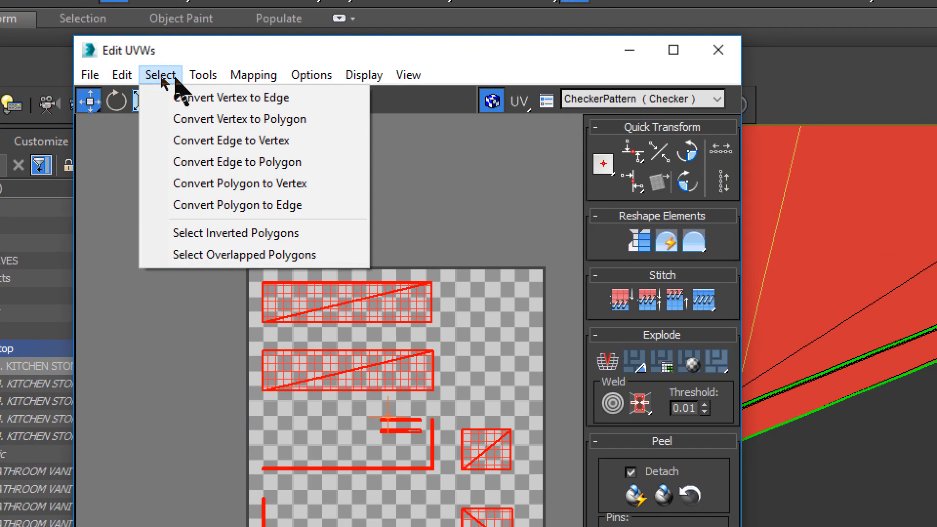
{"action": "mouse_move", "coordinate": [171, 73]}
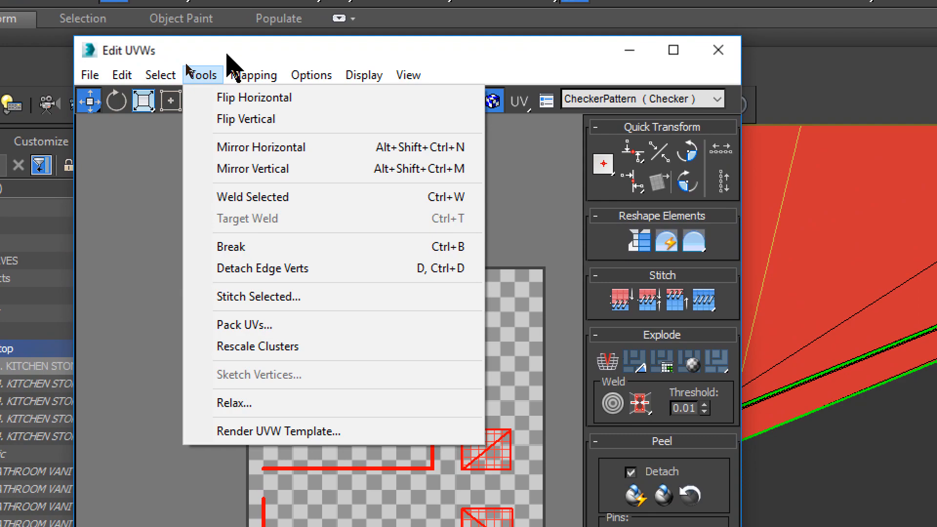
{"action": "left_click", "coordinate": [329, 203]}
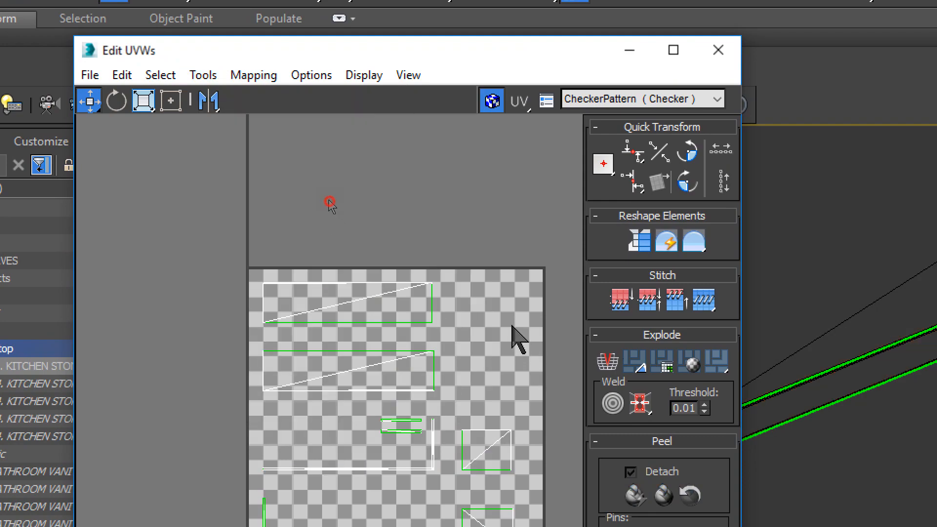
{"action": "left_click", "coordinate": [158, 75]}
{"action": "mouse_move", "coordinate": [192, 81]}
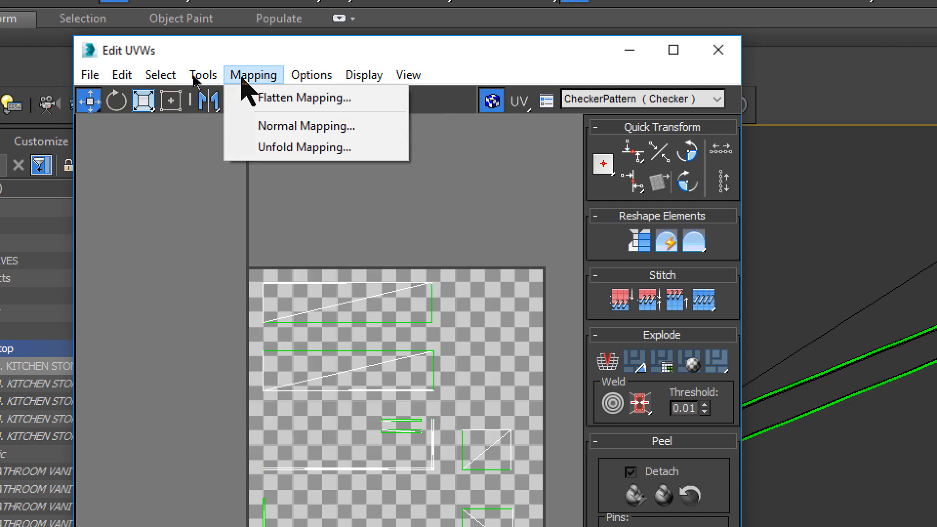
{"action": "mouse_move", "coordinate": [300, 82]}
{"action": "mouse_move", "coordinate": [137, 74]}
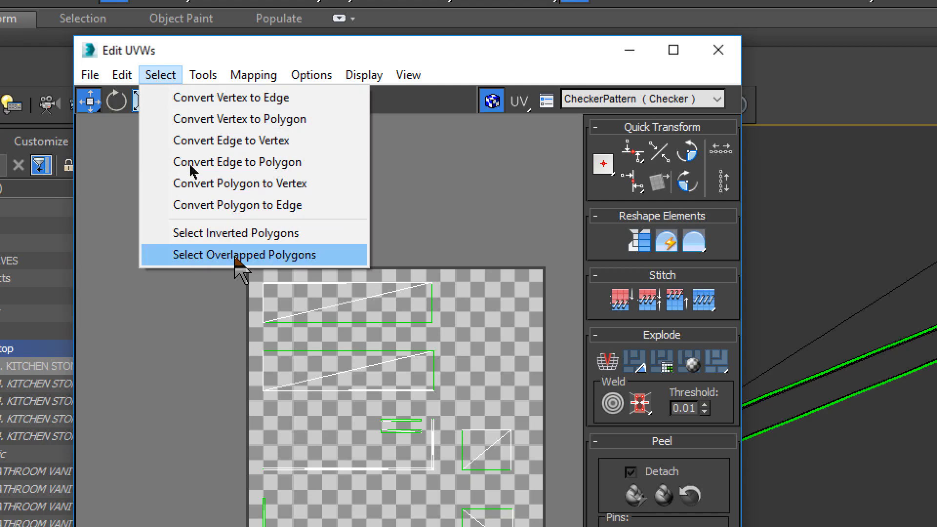
{"action": "left_click", "coordinate": [235, 254]}
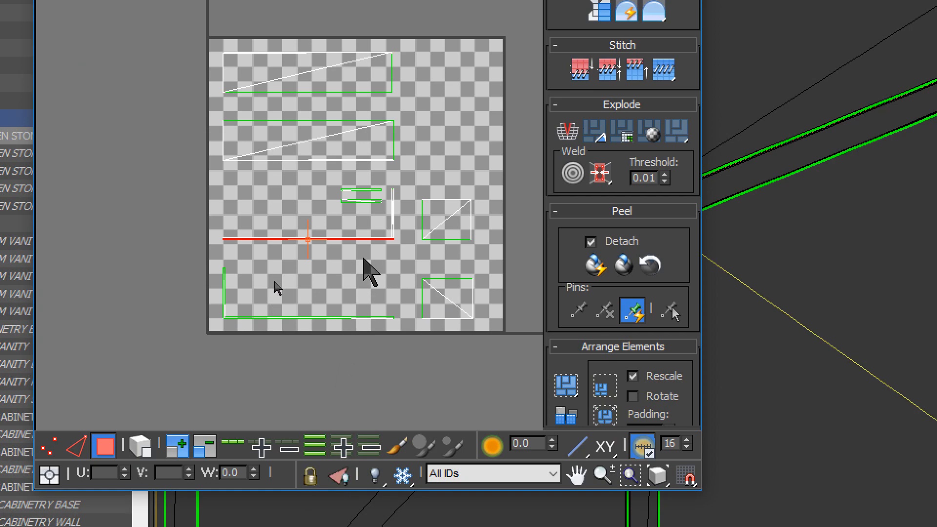
- Examine the selected overlapped polygons where the long edge strip reaches the mitre corner
{"action": "scroll", "coordinate": [396, 239], "scroll_direction": "up", "scroll_amount": 8}
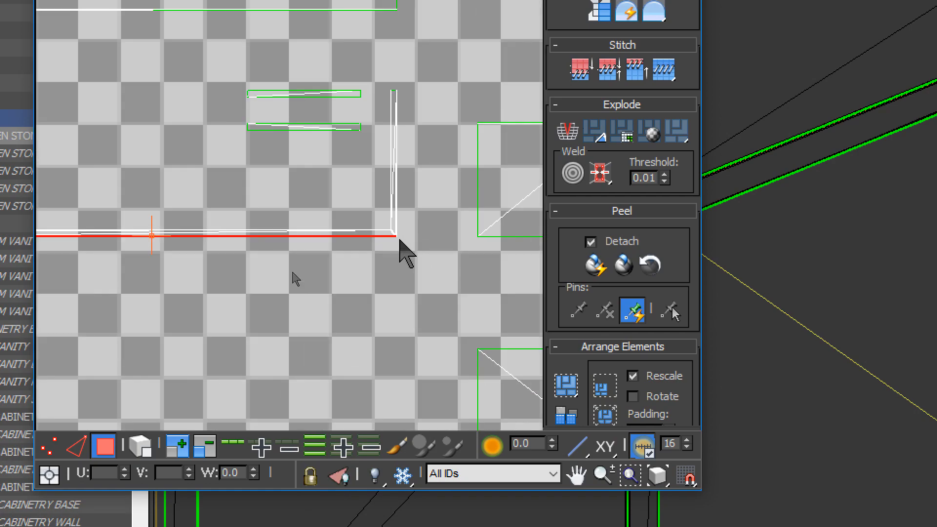
{"action": "scroll", "coordinate": [398, 230], "scroll_direction": "up", "scroll_amount": 6}
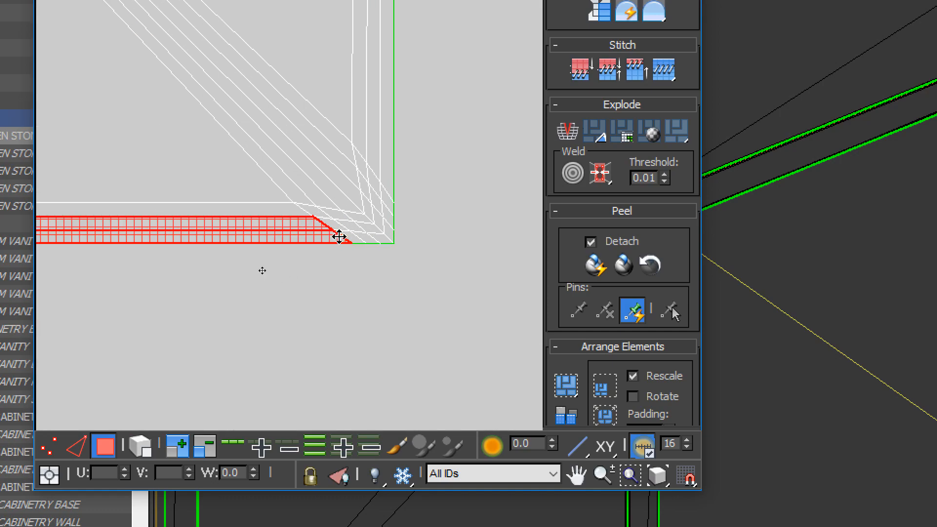
{"action": "scroll", "coordinate": [334, 236], "scroll_direction": "up", "scroll_amount": 4}
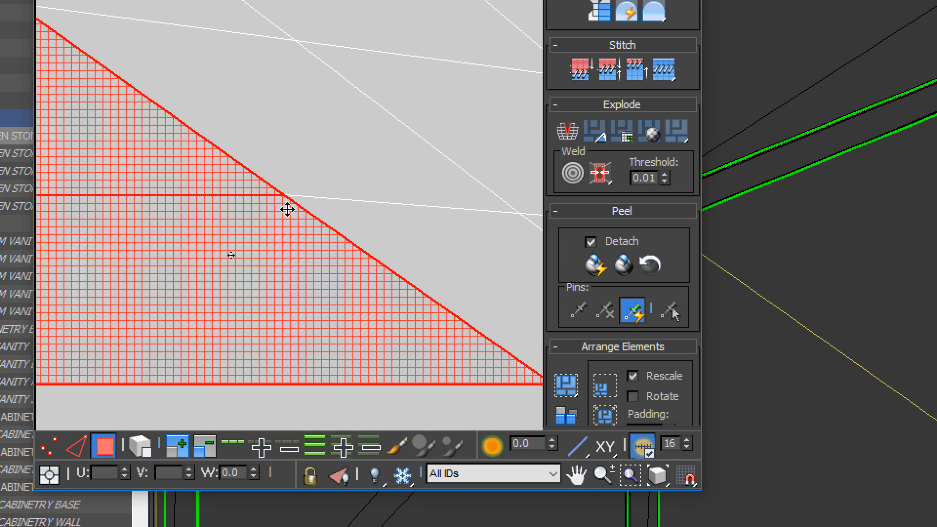
- Inspect the selected overlapped polygons at the lower left corner of the benchtop's UV shell
{"action": "scroll", "coordinate": [295, 210], "scroll_direction": "down", "scroll_amount": 8}
{"action": "middle_click_drag", "start_coordinate": [287, 124], "coordinate": [273, 179]}
{"action": "scroll", "coordinate": [259, 175], "scroll_direction": "down", "scroll_amount": 6}
{"action": "middle_click_drag", "start_coordinate": [128, 175], "coordinate": [325, 173]}
{"action": "scroll", "coordinate": [254, 172], "scroll_direction": "up", "scroll_amount": 6}
{"action": "scroll", "coordinate": [317, 213], "scroll_direction": "up", "scroll_amount": 8}
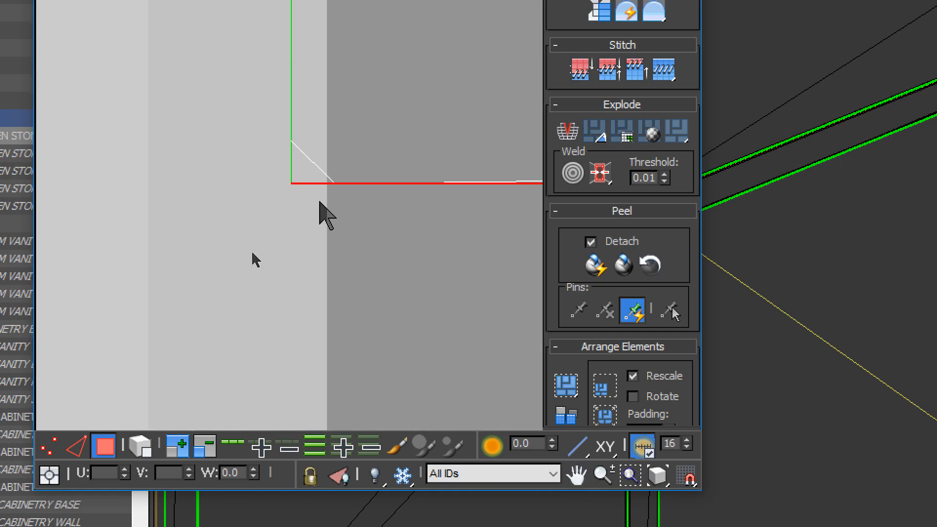
{"action": "scroll", "coordinate": [349, 191], "scroll_direction": "down", "scroll_amount": 3}
{"action": "middle_click_drag", "start_coordinate": [405, 189], "coordinate": [142, 187]}
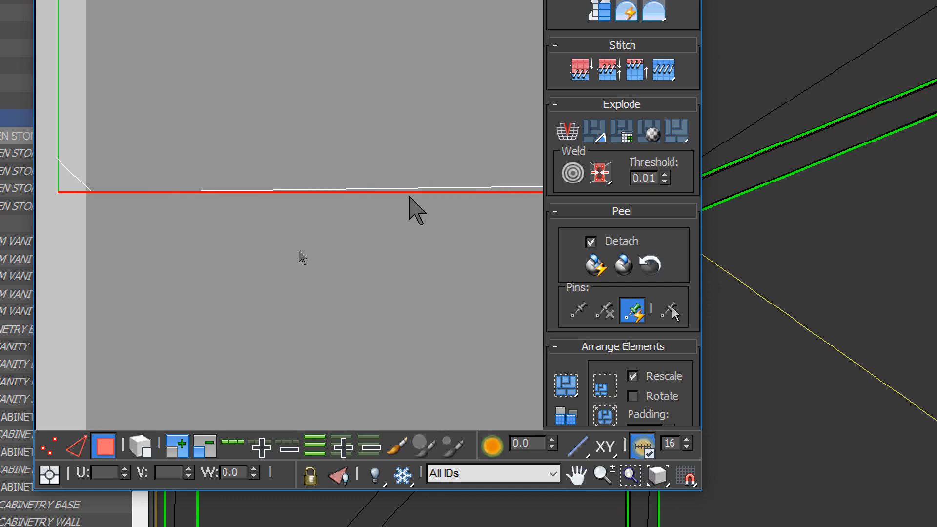
{"action": "scroll", "coordinate": [345, 191], "scroll_direction": "down", "scroll_amount": 5}
{"action": "middle_click_drag", "start_coordinate": [349, 194], "coordinate": [157, 184]}
- Trace the overlapped chamfer polygons along the lower edge of the long UV strip
{"action": "scroll", "coordinate": [278, 198], "scroll_direction": "up", "scroll_amount": 4}
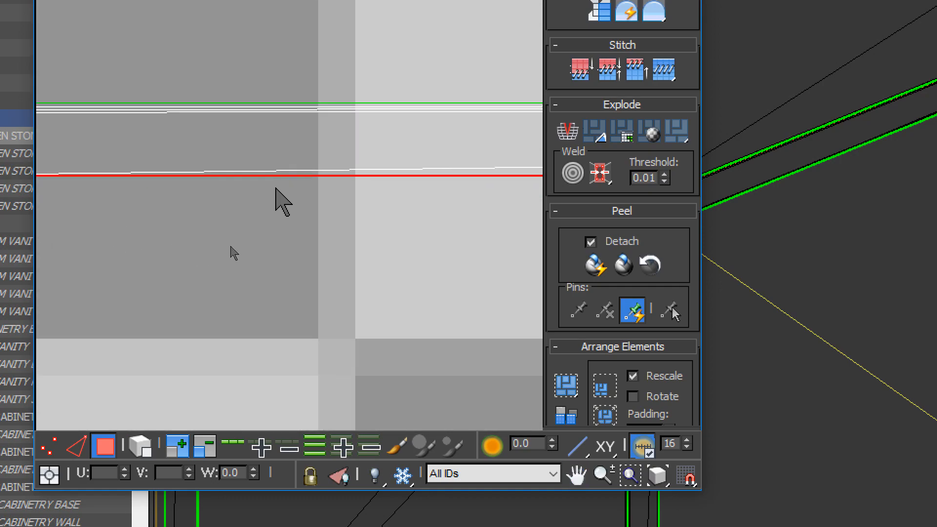
{"action": "scroll", "coordinate": [301, 169], "scroll_direction": "down", "scroll_amount": 7}
{"action": "middle_click_drag", "start_coordinate": [405, 178], "coordinate": [191, 195]}
{"action": "scroll", "coordinate": [356, 188], "scroll_direction": "up", "scroll_amount": 3}
{"action": "scroll", "coordinate": [338, 189], "scroll_direction": "down", "scroll_amount": 3}
{"action": "middle_click_drag", "start_coordinate": [417, 202], "coordinate": [130, 215]}
{"action": "scroll", "coordinate": [336, 194], "scroll_direction": "up", "scroll_amount": 4}
{"action": "middle_click_drag", "start_coordinate": [201, 193], "coordinate": [472, 201]}
{"action": "scroll", "coordinate": [302, 213], "scroll_direction": "up", "scroll_amount": 5}
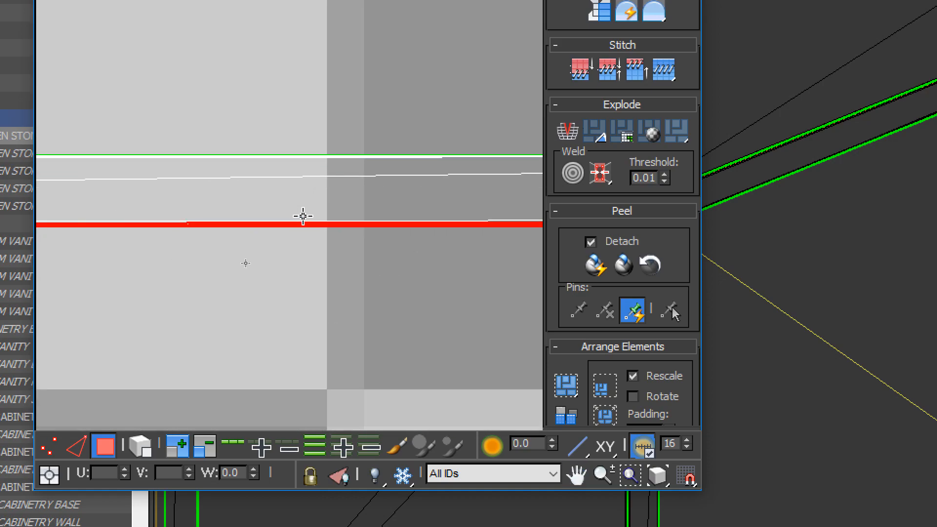
- Examine the thin overlapped band up close along the strip's lower edge, working back towards its left end
{"action": "scroll", "coordinate": [313, 220], "scroll_direction": "up", "scroll_amount": 3}
{"action": "middle_click_drag", "start_coordinate": [309, 220], "coordinate": [592, 239]}
{"action": "scroll", "coordinate": [293, 226], "scroll_direction": "down", "scroll_amount": 2}
{"action": "middle_click_drag", "start_coordinate": [220, 220], "coordinate": [594, 238]}
{"action": "scroll", "coordinate": [271, 234], "scroll_direction": "down", "scroll_amount": 2}
{"action": "scroll", "coordinate": [595, 238], "scroll_direction": "down", "scroll_amount": 1}
{"action": "middle_click_drag", "start_coordinate": [244, 230], "coordinate": [520, 236]}
{"action": "scroll", "coordinate": [257, 216], "scroll_direction": "down", "scroll_amount": 2}
{"action": "scroll", "coordinate": [255, 216], "scroll_direction": "up", "scroll_amount": 4}
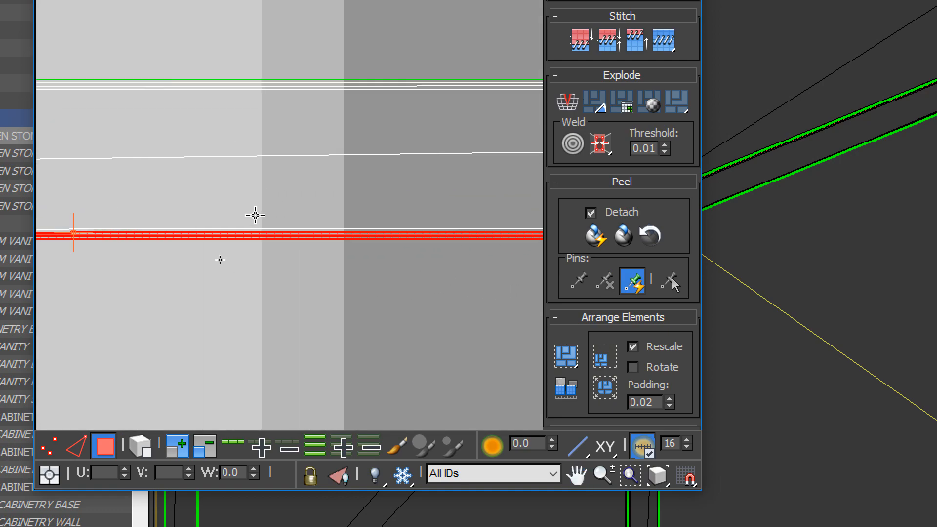
{"action": "middle_click_drag", "start_coordinate": [227, 280], "coordinate": [546, 283]}
{"action": "scroll", "coordinate": [547, 278], "scroll_direction": "down", "scroll_amount": 2}
{"action": "scroll", "coordinate": [303, 248], "scroll_direction": "down", "scroll_amount": 1}
{"action": "middle_click_drag", "start_coordinate": [303, 247], "coordinate": [590, 249]}
{"action": "scroll", "coordinate": [590, 249], "scroll_direction": "down", "scroll_amount": 2}
{"action": "middle_click_drag", "start_coordinate": [209, 277], "coordinate": [541, 261]}
{"action": "scroll", "coordinate": [541, 260], "scroll_direction": "down", "scroll_amount": 2}
{"action": "middle_click_drag", "start_coordinate": [147, 246], "coordinate": [589, 236]}
{"action": "scroll", "coordinate": [298, 243], "scroll_direction": "down", "scroll_amount": 3}
- Follow the overlapped band to the lower right corner, where the chamfer UVs meet at the mitre
{"action": "middle_click_drag", "start_coordinate": [449, 246], "coordinate": [151, 244]}
{"action": "middle_click_drag", "start_coordinate": [468, 260], "coordinate": [214, 251]}
{"action": "scroll", "coordinate": [378, 246], "scroll_direction": "up", "scroll_amount": 8}
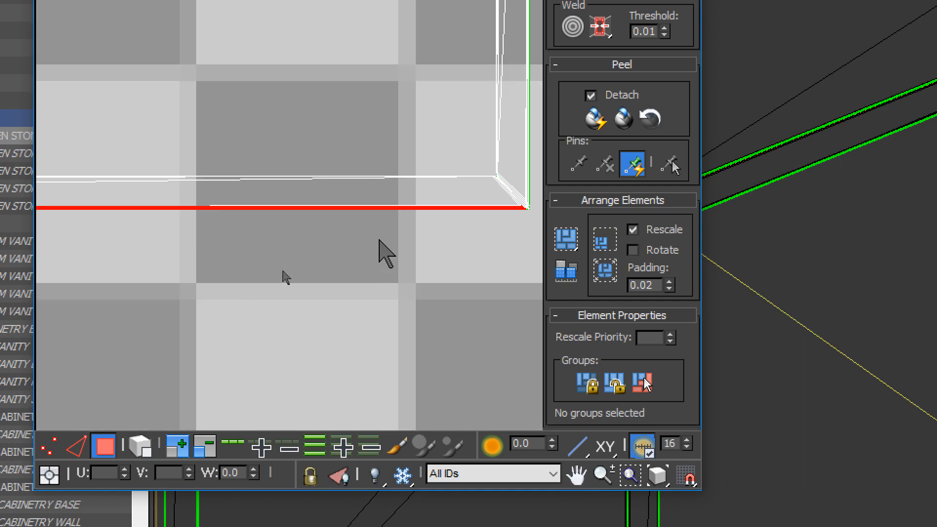
{"action": "middle_click_drag", "start_coordinate": [461, 241], "coordinate": [191, 253]}
{"action": "scroll", "coordinate": [190, 252], "scroll_direction": "down", "scroll_amount": 2}
{"action": "middle_click_drag", "start_coordinate": [420, 268], "coordinate": [190, 245]}
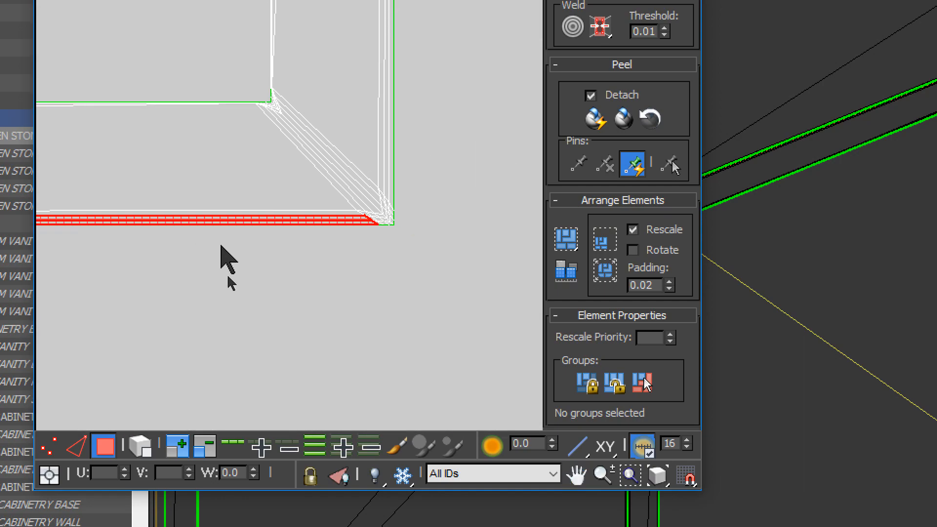
- Clear the overlapped polygon selection at the lower right mitre corner of the UV shell
{"action": "scroll", "coordinate": [342, 238], "scroll_direction": "up", "scroll_amount": 3}
{"action": "scroll", "coordinate": [422, 212], "scroll_direction": "up", "scroll_amount": 3}
{"action": "left_click", "coordinate": [416, 226]}
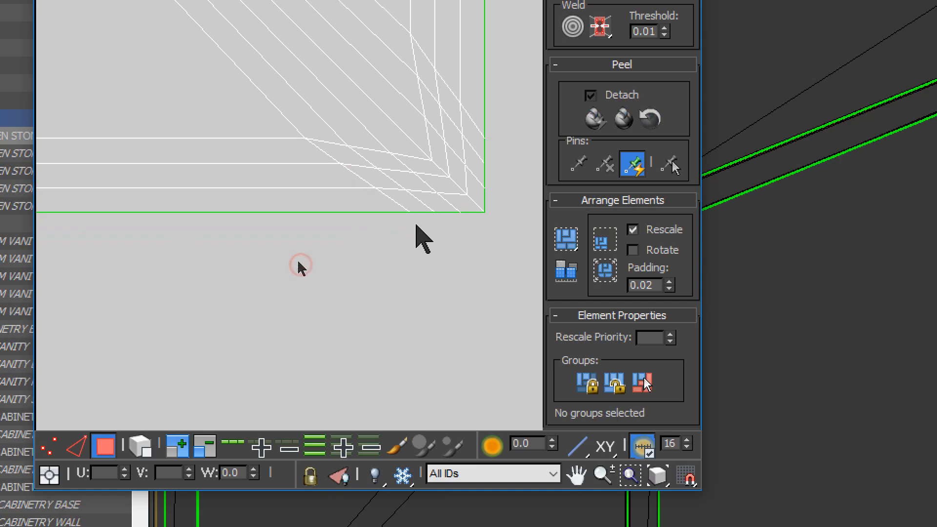
{"action": "left_click", "coordinate": [393, 206]}
{"action": "left_click", "coordinate": [372, 230]}
{"action": "scroll", "coordinate": [374, 230], "scroll_direction": "down", "scroll_amount": 5}
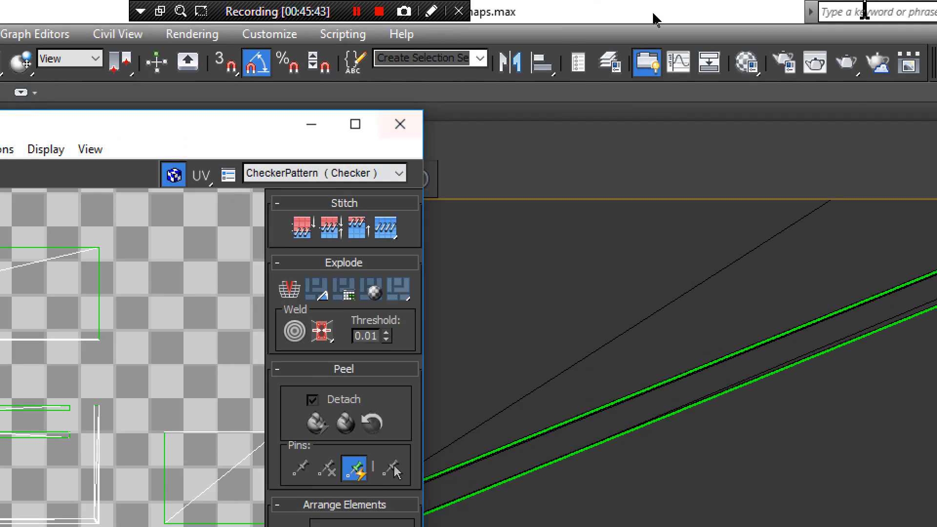
- Close the UV editor and collapse the benchtop's entire modifier stack
{"action": "left_click", "coordinate": [400, 124]}
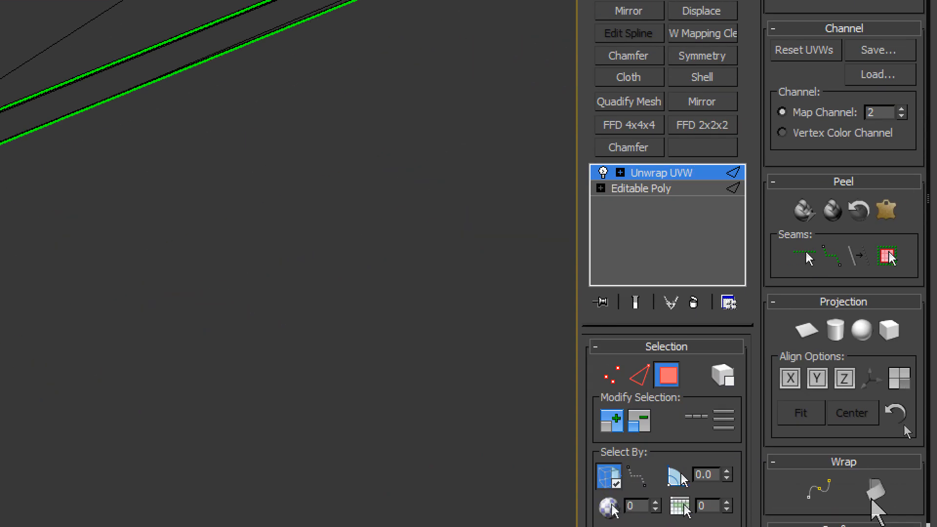
{"action": "right_click", "coordinate": [676, 273]}
{"action": "right_click", "coordinate": [644, 209]}
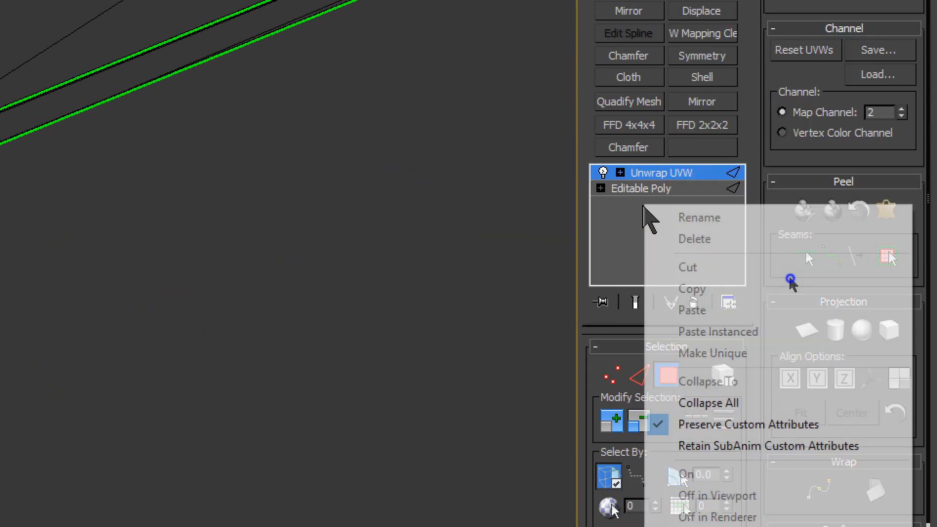
{"action": "left_click", "coordinate": [717, 403]}
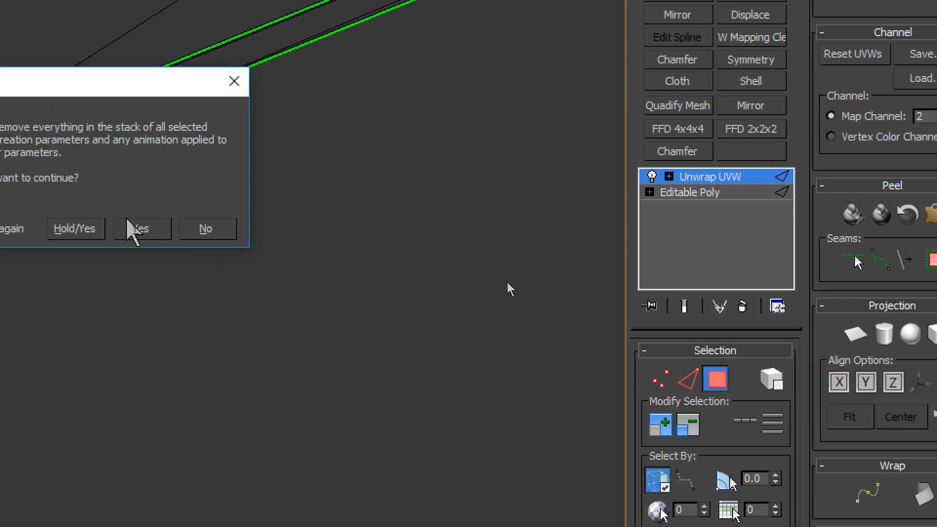
{"action": "left_click", "coordinate": [138, 228]}
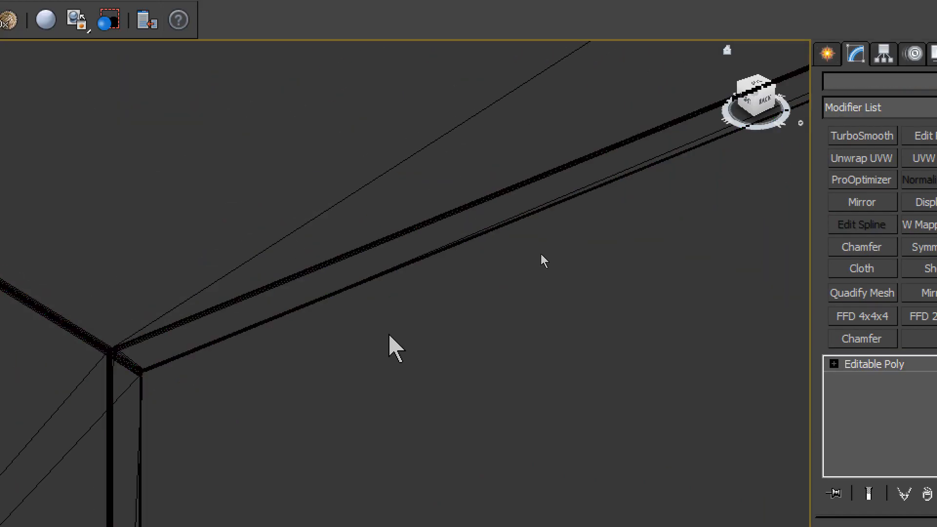
- Display the benchtop in the viewport as shaded with edged faces
{"action": "middle_click_drag", "start_coordinate": [541, 260], "coordinate": [334, 253], "text": "alt"}
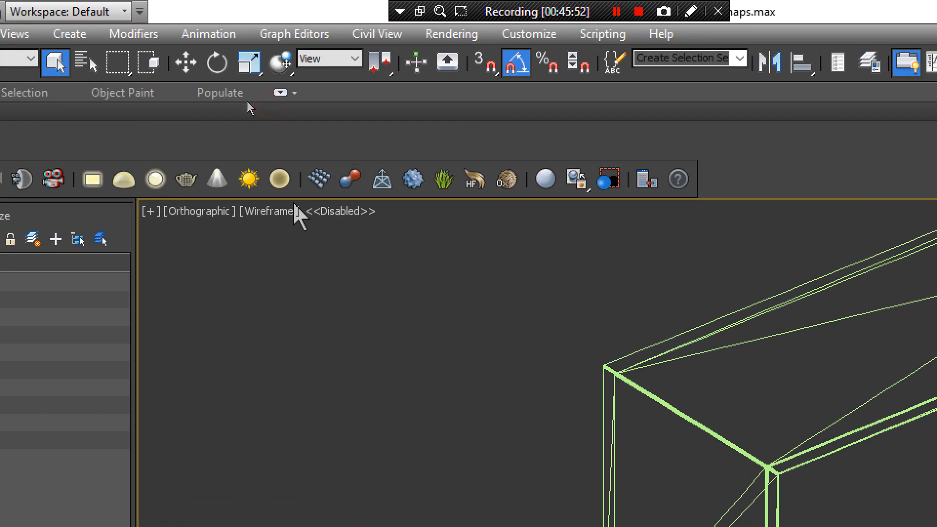
{"action": "left_click", "coordinate": [283, 214]}
{"action": "left_click", "coordinate": [324, 254]}
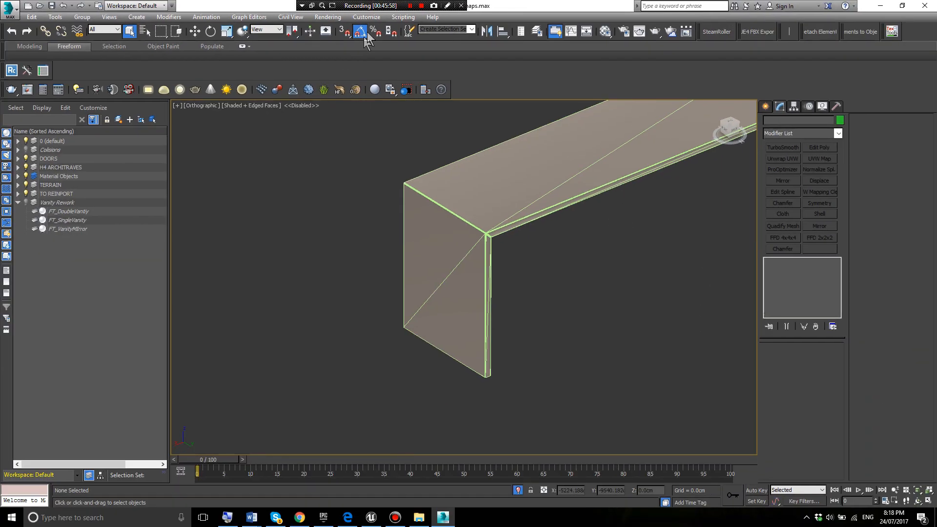
{"action": "left_click_drag", "start_coordinate": [360, 6], "coordinate": [215, 21]}
{"action": "middle_click_drag", "start_coordinate": [593, 301], "coordinate": [488, 309]}
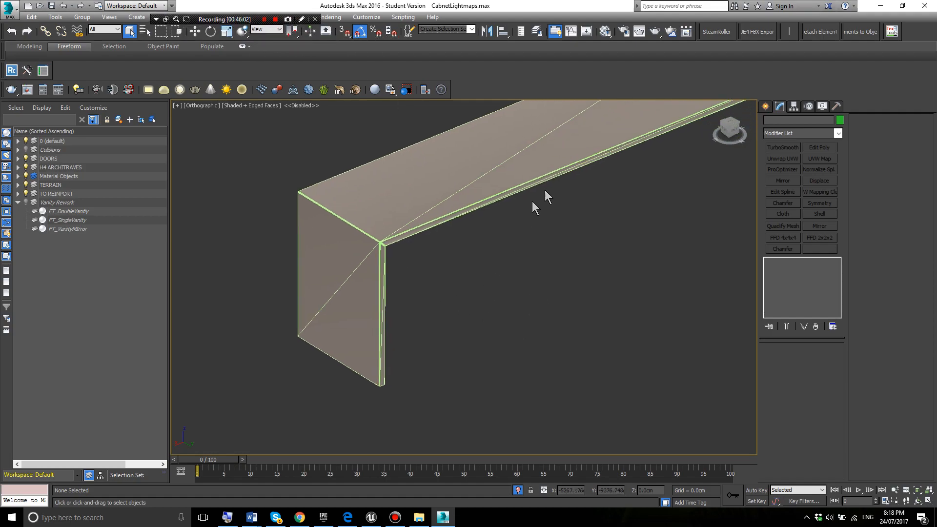
- Convert the kitchen stone benchtop to an Editable Poly and deselect it
{"action": "left_click", "coordinate": [763, 107]}
{"action": "left_click", "coordinate": [472, 210]}
{"action": "scroll", "coordinate": [472, 210], "scroll_direction": "down", "scroll_amount": 4}
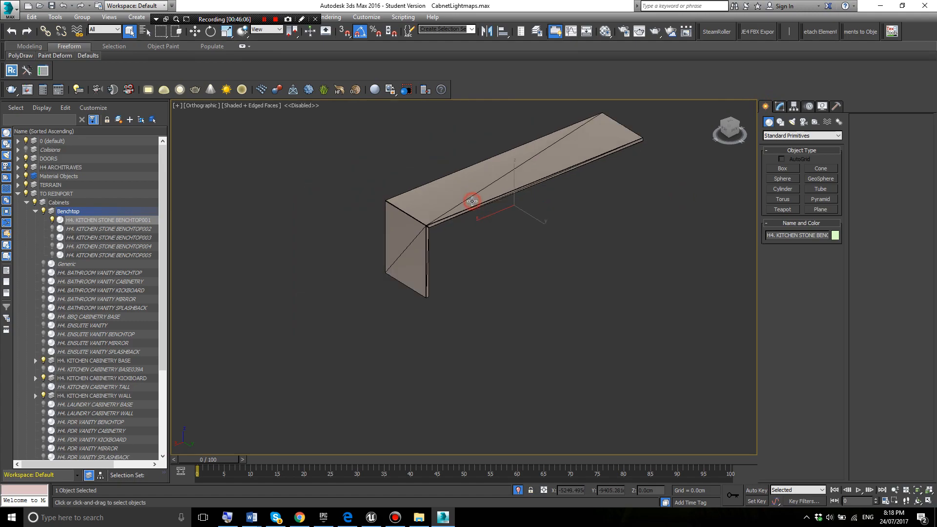
{"action": "right_click", "coordinate": [469, 199]}
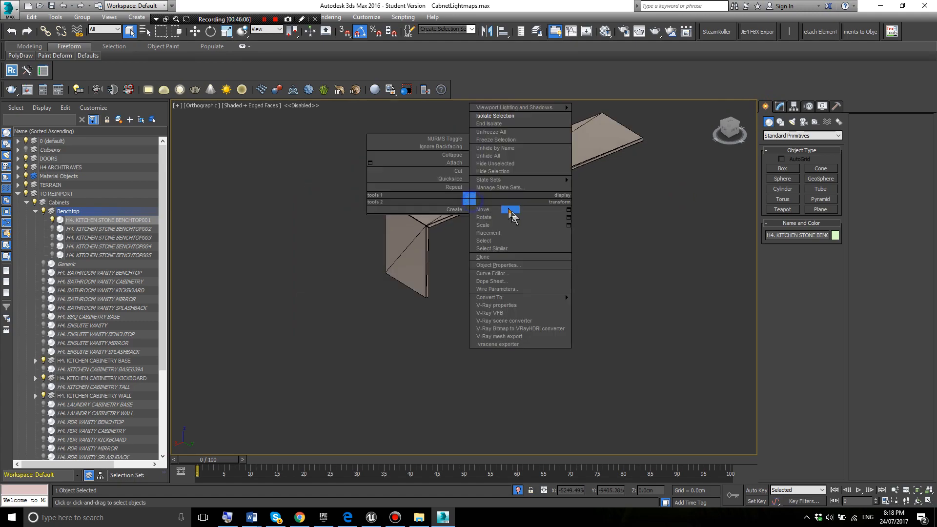
{"action": "mouse_move", "coordinate": [556, 298]}
{"action": "left_click", "coordinate": [586, 307]}
{"action": "left_click", "coordinate": [506, 226]}
- Check the smoothing groups across all of the benchtop's polygons, clear the selection and hide the edged faces
{"action": "scroll", "coordinate": [470, 197], "scroll_direction": "up", "scroll_amount": 5}
{"action": "left_click", "coordinate": [471, 197]}
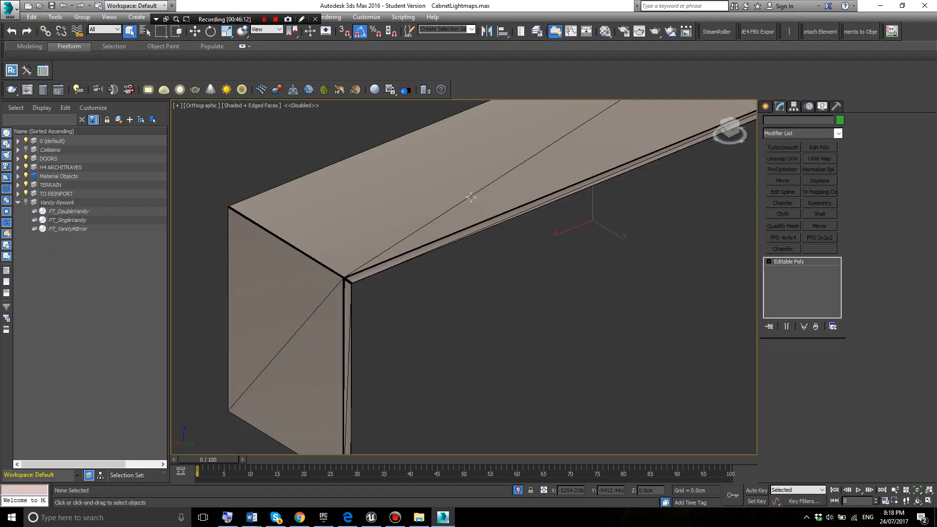
{"action": "key", "text": "4"}
{"action": "left_click", "coordinate": [474, 213]}
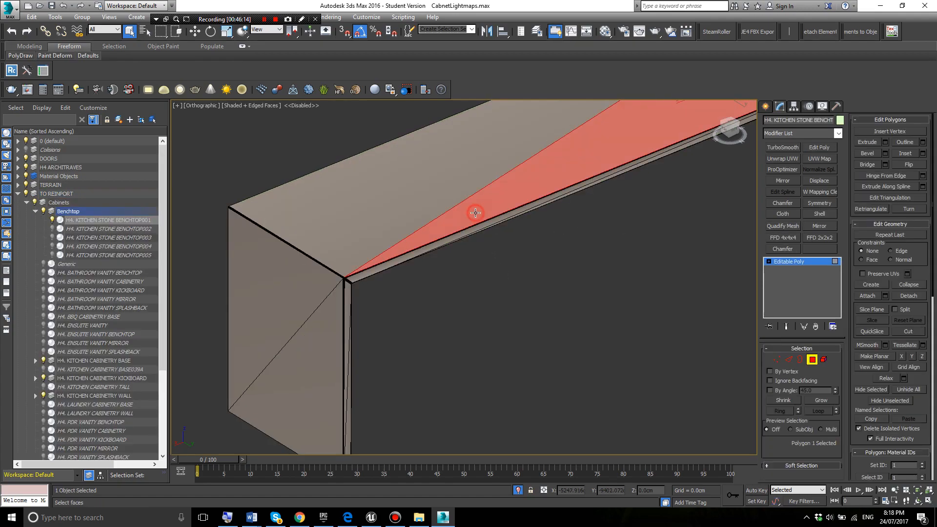
{"action": "key", "text": "ctrl+a"}
{"action": "scroll", "coordinate": [861, 382], "scroll_direction": "down", "scroll_amount": 3}
{"action": "scroll", "coordinate": [861, 382], "scroll_direction": "down", "scroll_amount": 9}
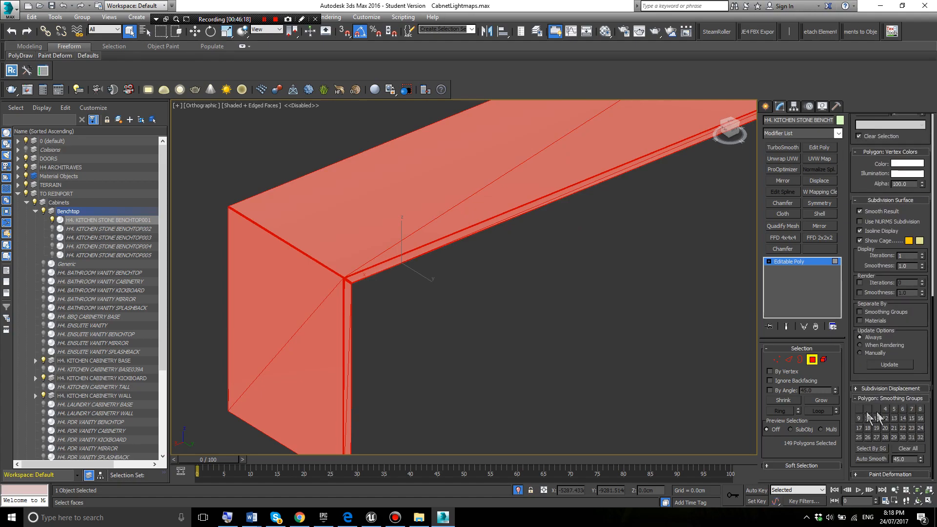
{"action": "left_click", "coordinate": [447, 273]}
{"action": "key", "text": "F4"}
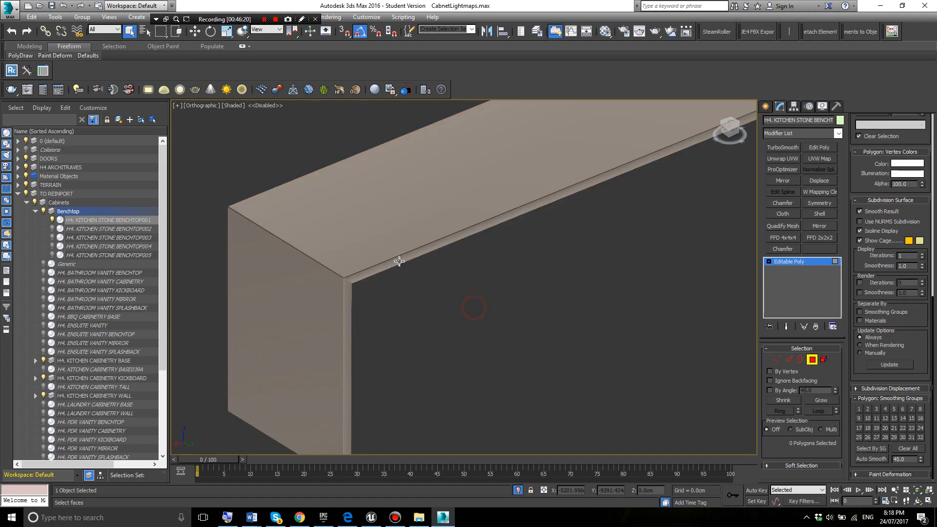
- Clear the smoothing groups on all benchtop polygons and auto-smooth them with a threshold of 45.0
{"action": "scroll", "coordinate": [300, 303], "scroll_direction": "up", "scroll_amount": 5}
{"action": "middle_click_drag", "start_coordinate": [300, 303], "coordinate": [431, 283]}
{"action": "key", "text": "ctrl+a"}
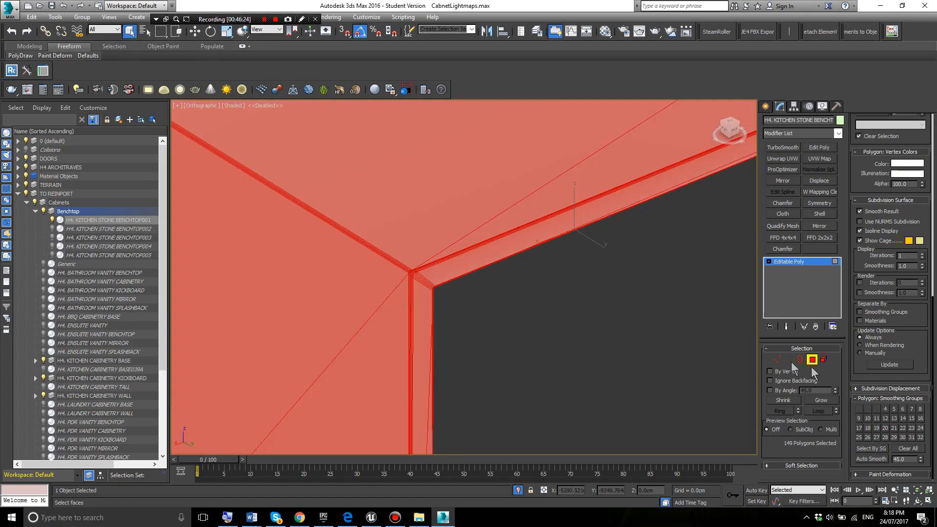
{"action": "left_click", "coordinate": [911, 449]}
{"action": "left_click", "coordinate": [704, 336]}
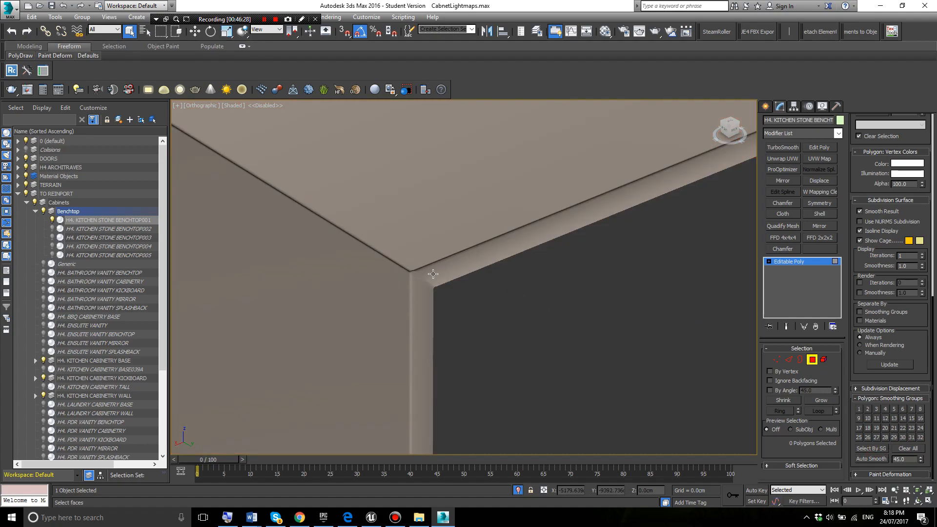
- Recheck the smoothing groups with all benchtop polygons selected, and clear the selection
{"action": "key", "text": "ctrl+a"}
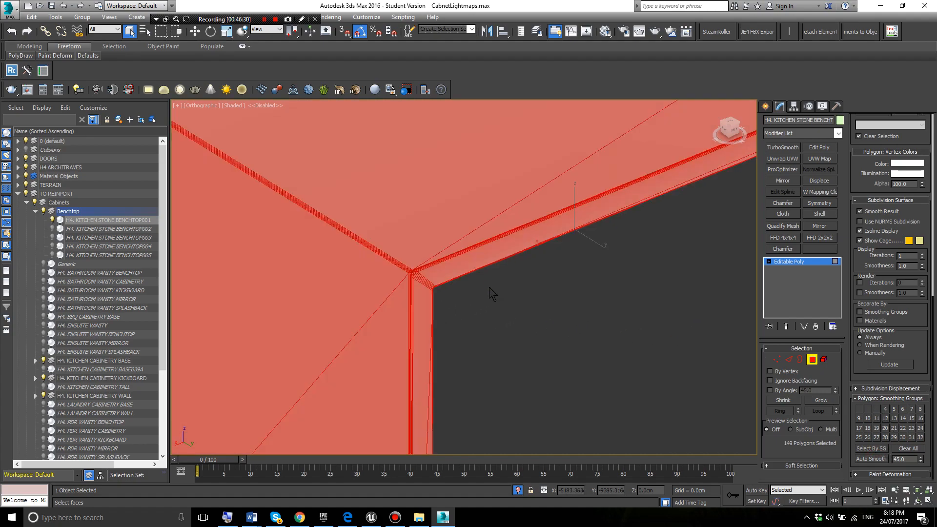
{"action": "left_click", "coordinate": [488, 289]}
{"action": "key", "text": "ctrl+a"}
{"action": "scroll", "coordinate": [502, 296], "scroll_direction": "down", "scroll_amount": 2}
{"action": "left_click", "coordinate": [529, 283]}
- Inspect the smoothed chamfer shading at the mitre corner and along the front edge, and leave polygon editing
{"action": "middle_click_drag", "start_coordinate": [530, 282], "coordinate": [347, 297]}
{"action": "scroll", "coordinate": [463, 266], "scroll_direction": "down", "scroll_amount": 3}
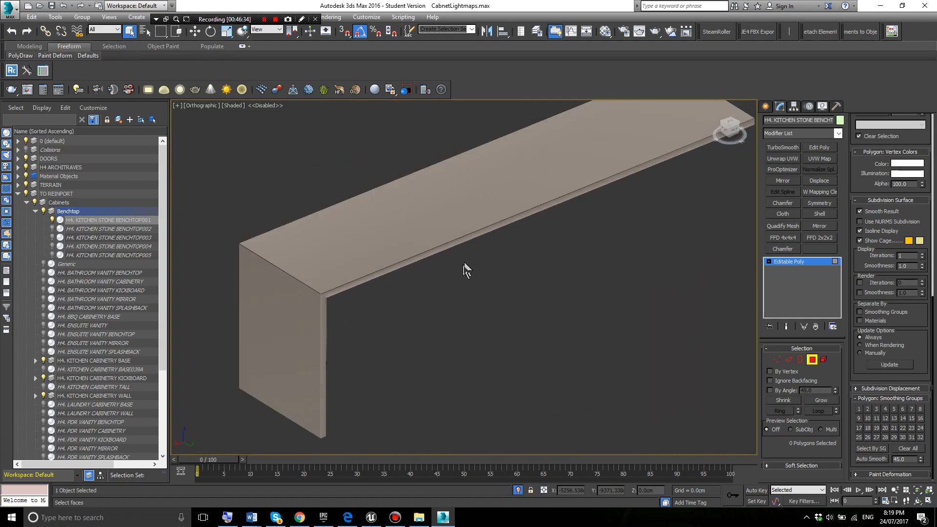
{"action": "scroll", "coordinate": [464, 269], "scroll_direction": "up", "scroll_amount": 5}
{"action": "middle_click_drag", "start_coordinate": [226, 337], "coordinate": [378, 308]}
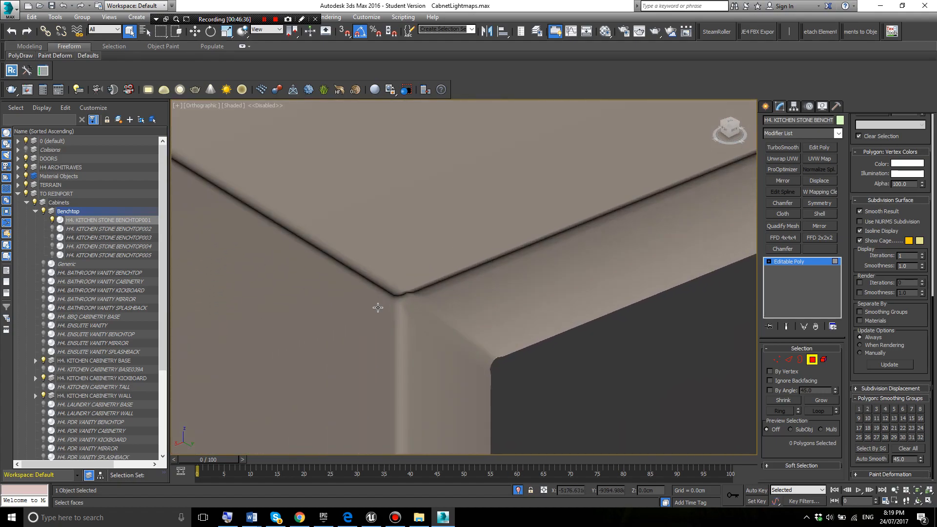
{"action": "scroll", "coordinate": [425, 287], "scroll_direction": "up", "scroll_amount": 4}
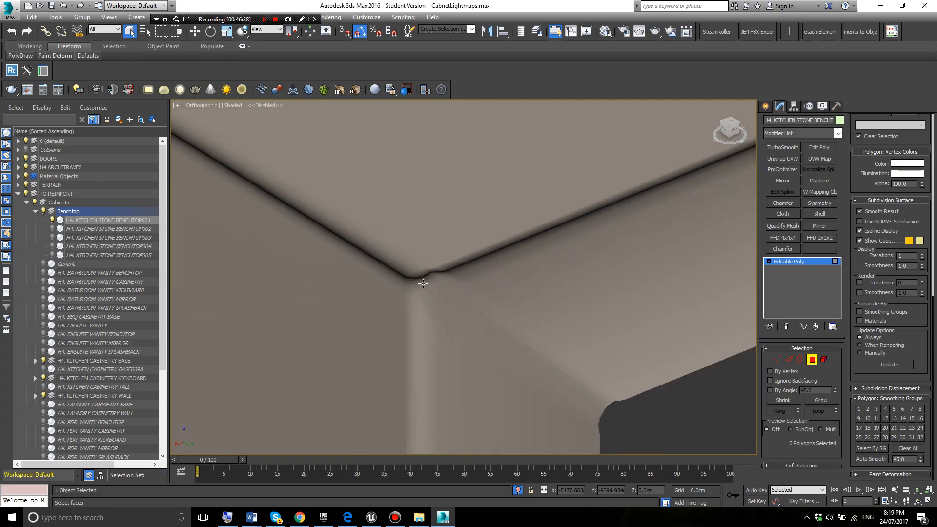
{"action": "scroll", "coordinate": [423, 284], "scroll_direction": "down", "scroll_amount": 5}
{"action": "scroll", "coordinate": [423, 283], "scroll_direction": "up", "scroll_amount": 5}
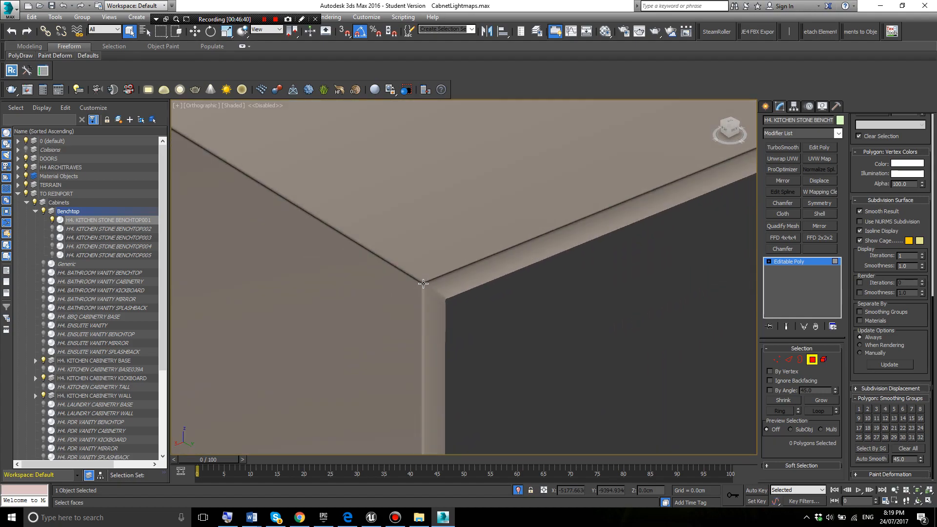
{"action": "scroll", "coordinate": [423, 283], "scroll_direction": "down", "scroll_amount": 4}
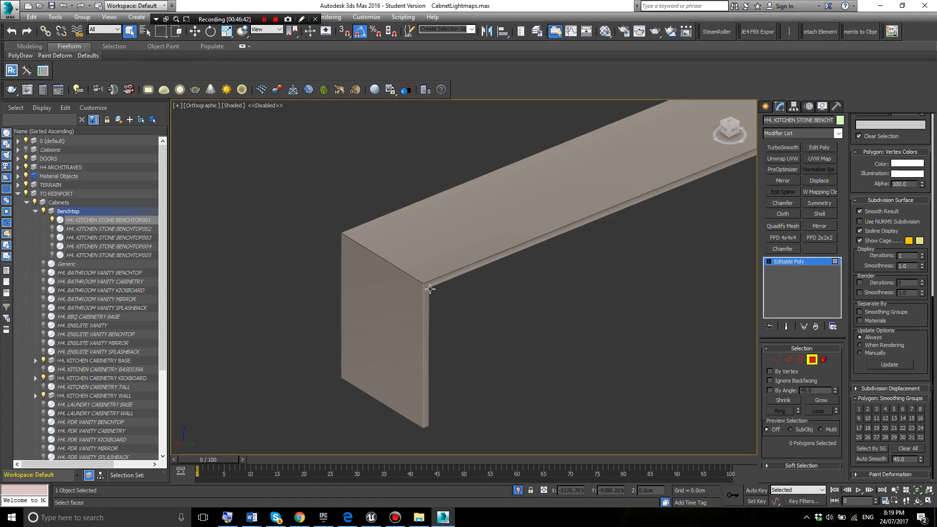
{"action": "scroll", "coordinate": [417, 285], "scroll_direction": "up", "scroll_amount": 3}
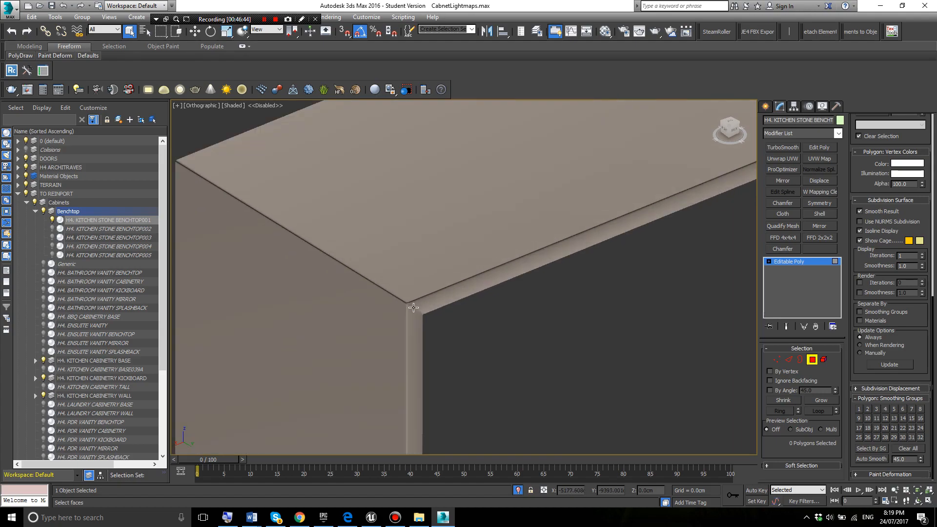
{"action": "scroll", "coordinate": [419, 301], "scroll_direction": "down", "scroll_amount": 5}
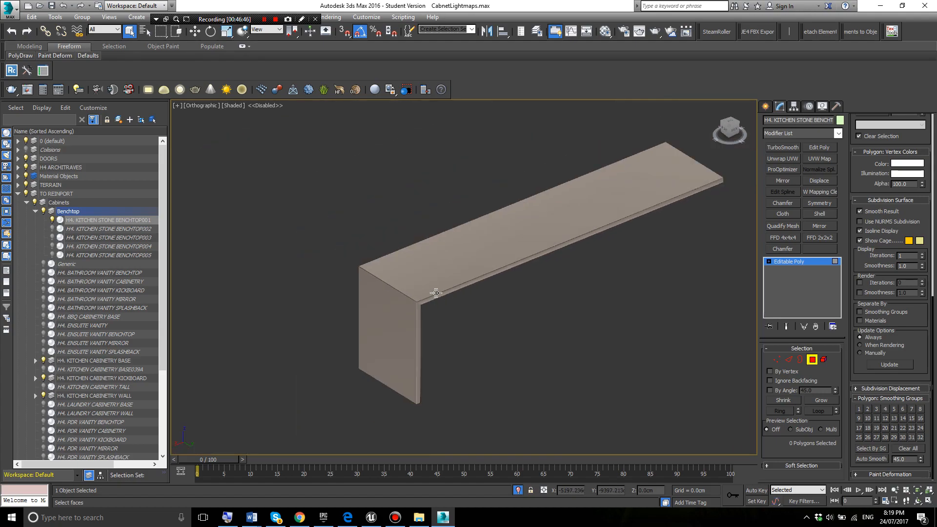
{"action": "scroll", "coordinate": [610, 228], "scroll_direction": "up", "scroll_amount": 4}
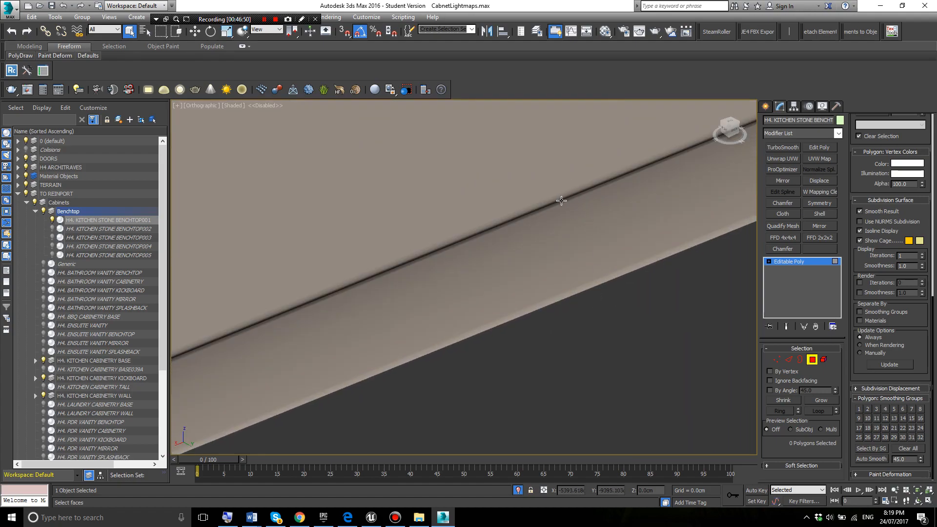
{"action": "scroll", "coordinate": [573, 213], "scroll_direction": "down", "scroll_amount": 6}
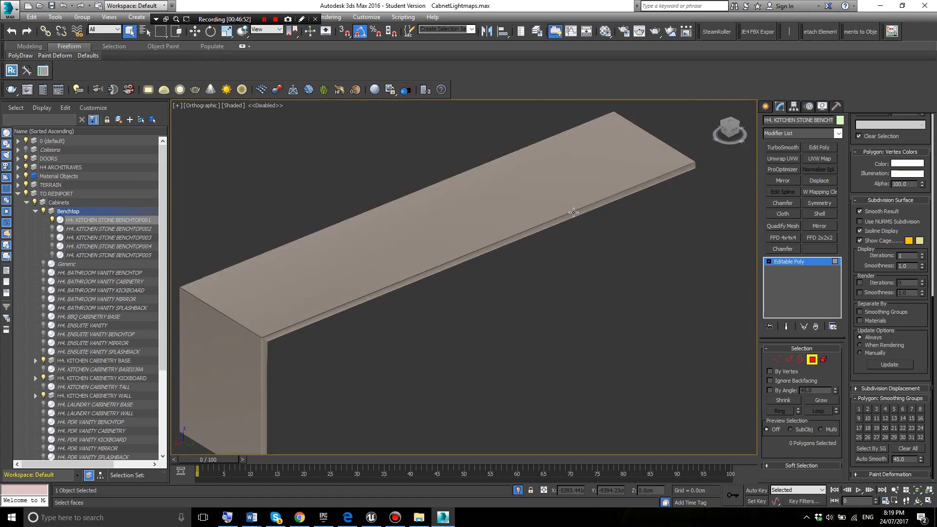
{"action": "left_click", "coordinate": [765, 106]}
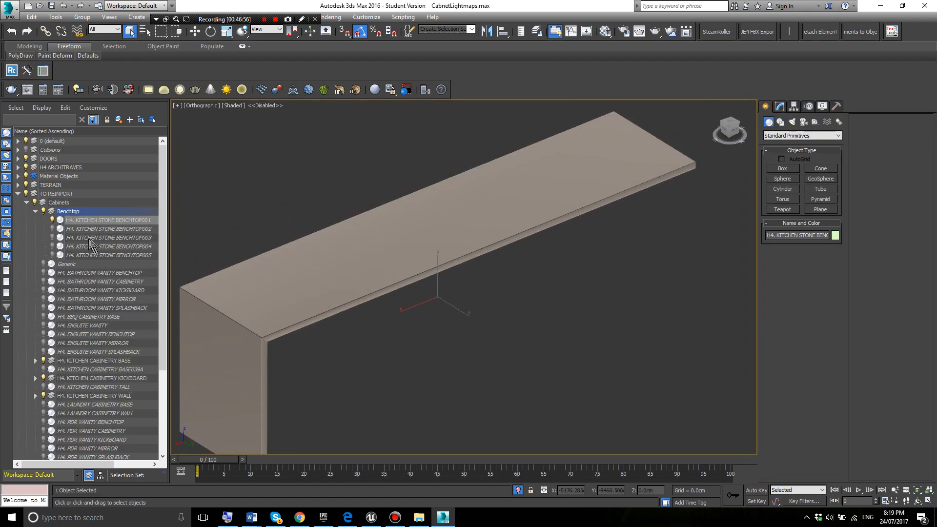
- Unhide all five kitchen stone benchtops and collapse the Benchtop layer in the scene list
{"action": "left_click", "coordinate": [52, 220]}
{"action": "left_click", "coordinate": [52, 229]}
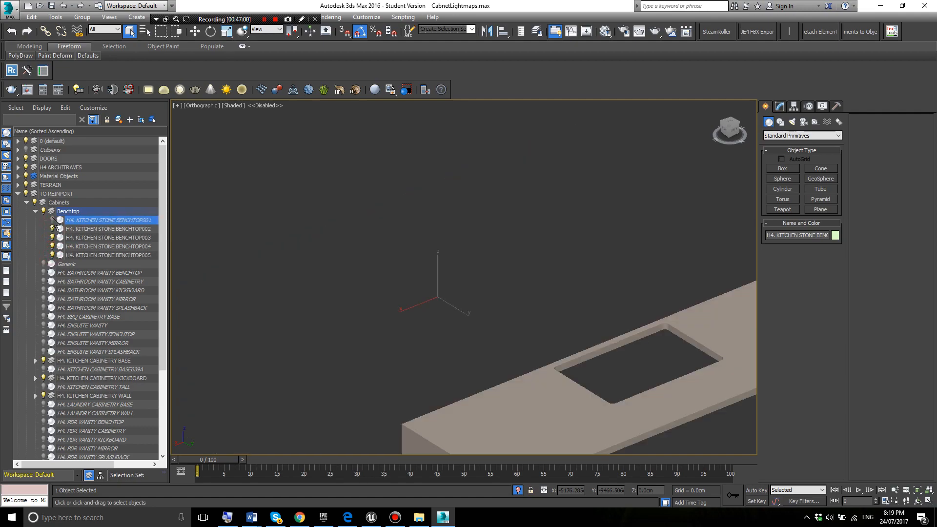
{"action": "left_click", "coordinate": [53, 220]}
{"action": "scroll", "coordinate": [461, 225], "scroll_direction": "down", "scroll_amount": 5}
{"action": "middle_click_drag", "start_coordinate": [623, 261], "coordinate": [544, 275]}
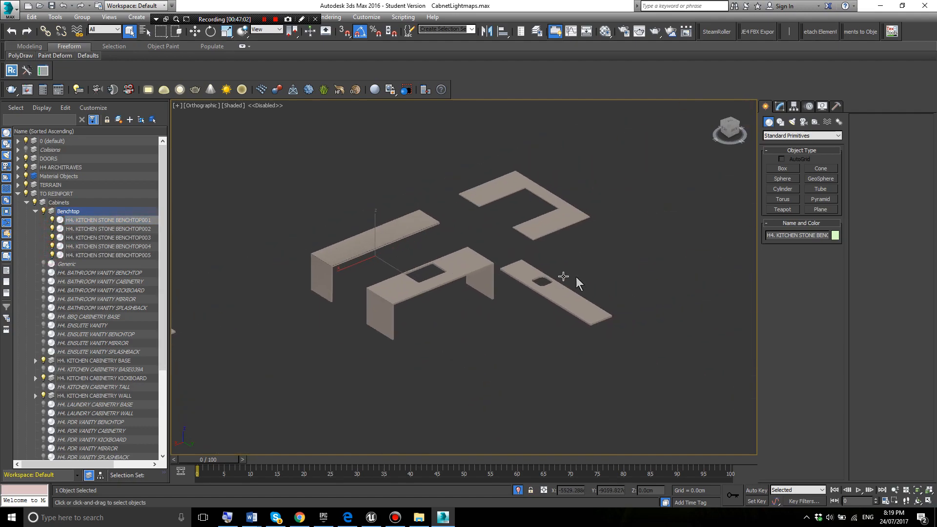
{"action": "middle_click_drag", "start_coordinate": [378, 310], "coordinate": [551, 301]}
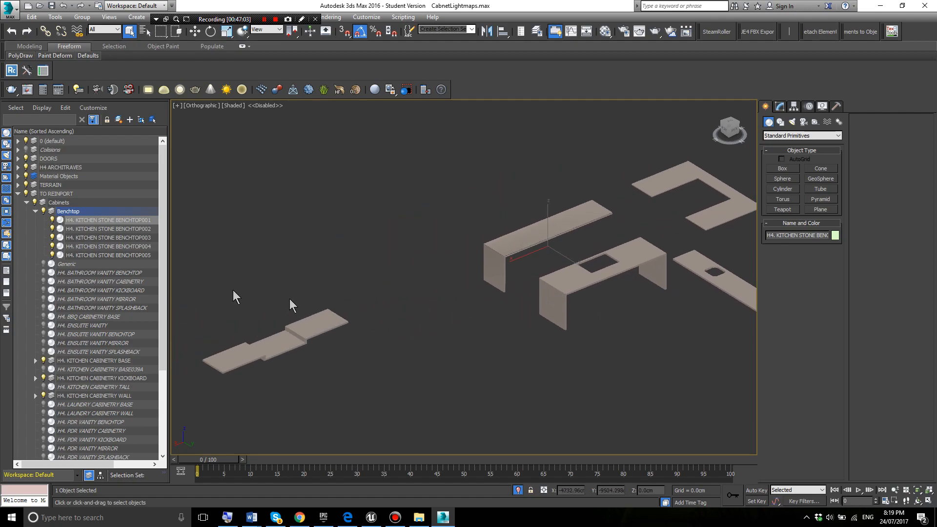
{"action": "left_click", "coordinate": [35, 212]}
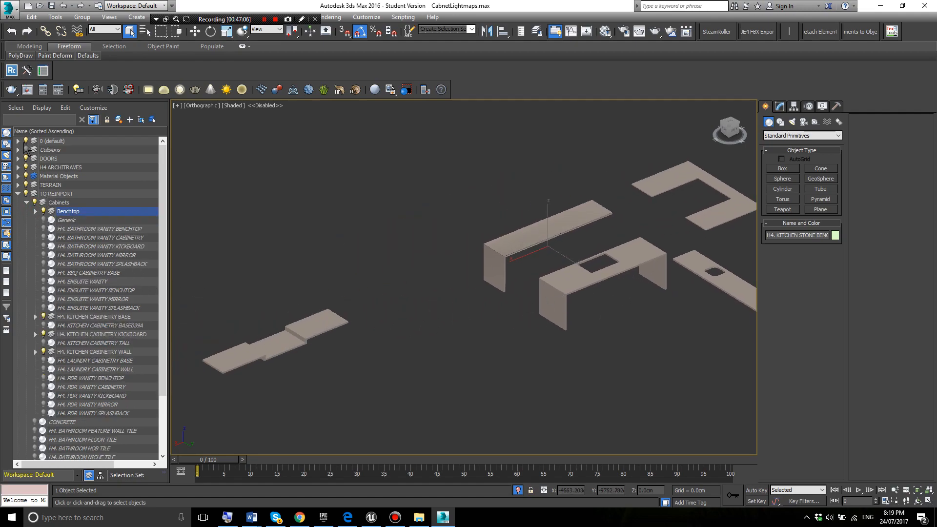
- Unhide all cabinetry entries from H4. BATHROOM VANITY BENCHTOP through H4. PDR VANITY SPLASHBACK and clear the selection
{"action": "right_click", "coordinate": [100, 145]}
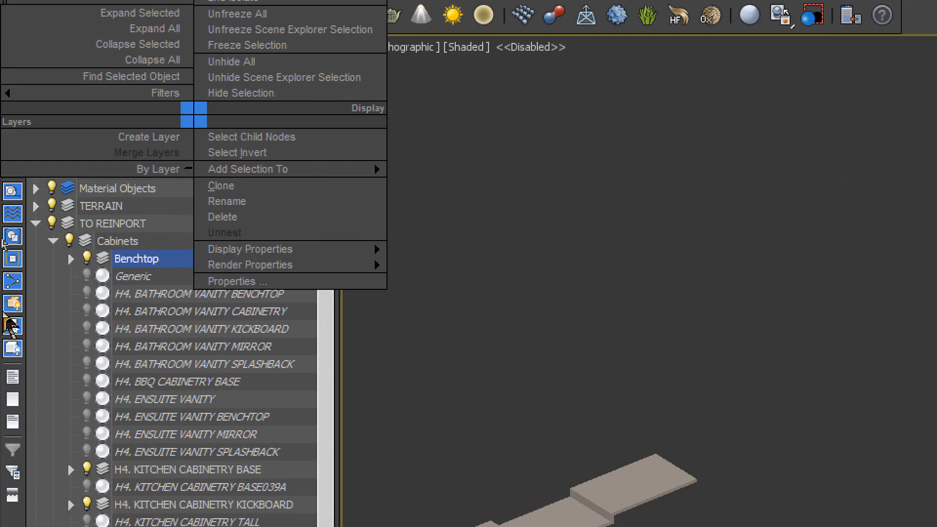
{"action": "left_click", "coordinate": [53, 231]}
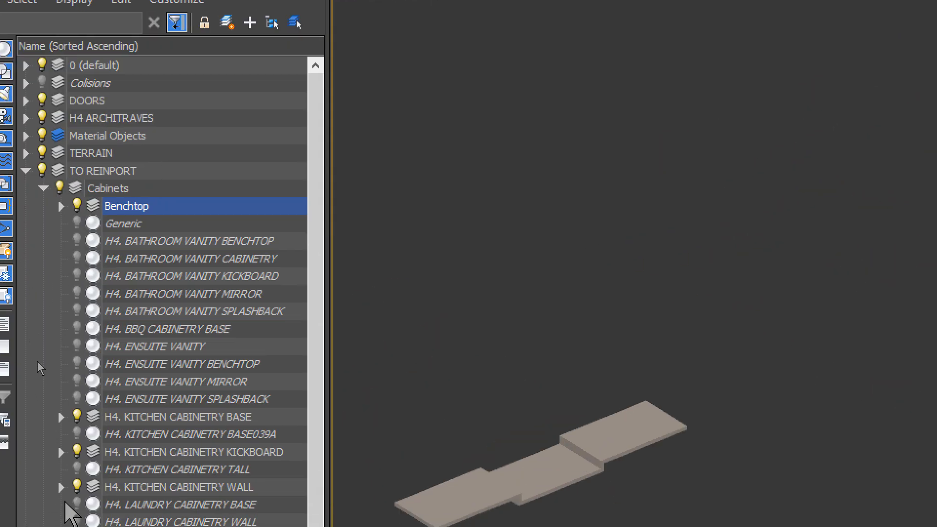
{"action": "left_click", "coordinate": [146, 196]}
{"action": "left_click", "coordinate": [147, 412], "text": "shift"}
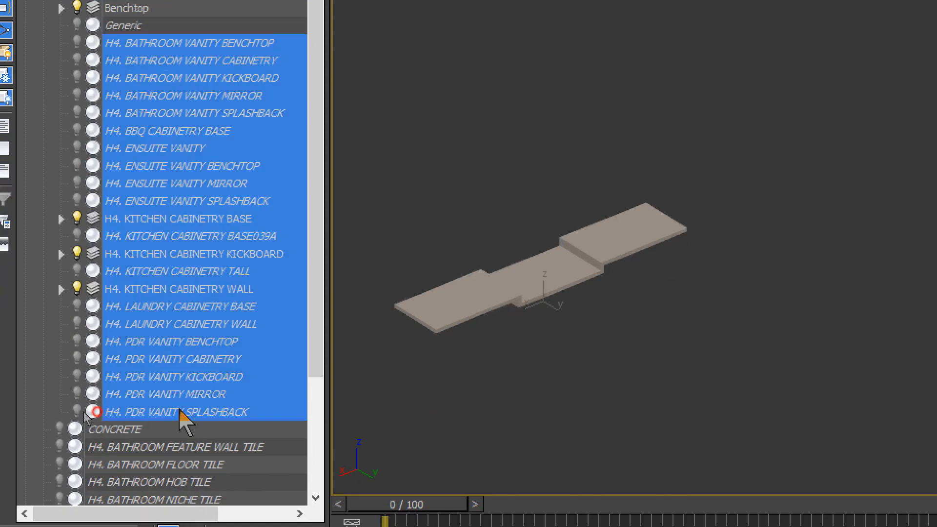
{"action": "left_click", "coordinate": [78, 411]}
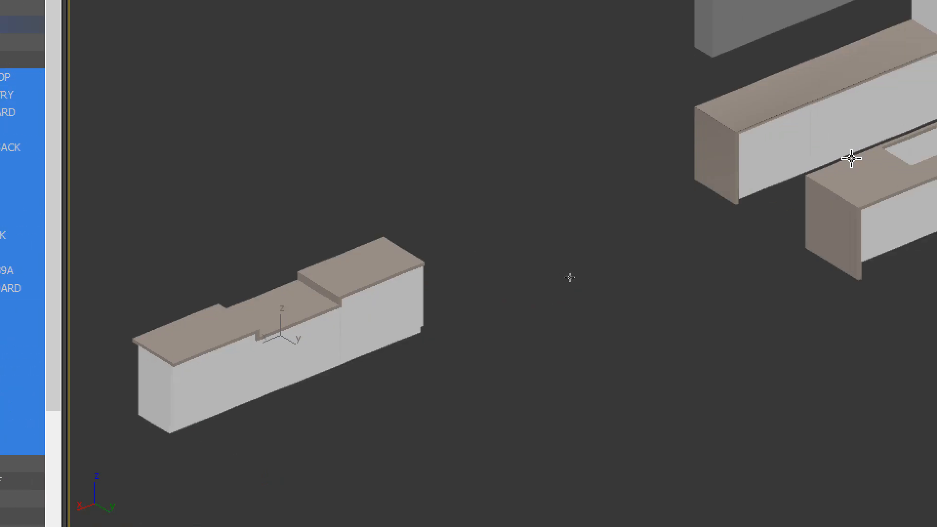
{"action": "left_click", "coordinate": [830, 425]}
- Examine the overall cabinetry layout, including the kitchen wall cabinets, from several angles
{"action": "scroll", "coordinate": [852, 351], "scroll_direction": "down", "scroll_amount": 6}
{"action": "middle_click_drag", "start_coordinate": [873, 330], "coordinate": [713, 366]}
{"action": "scroll", "coordinate": [479, 239], "scroll_direction": "up", "scroll_amount": 3}
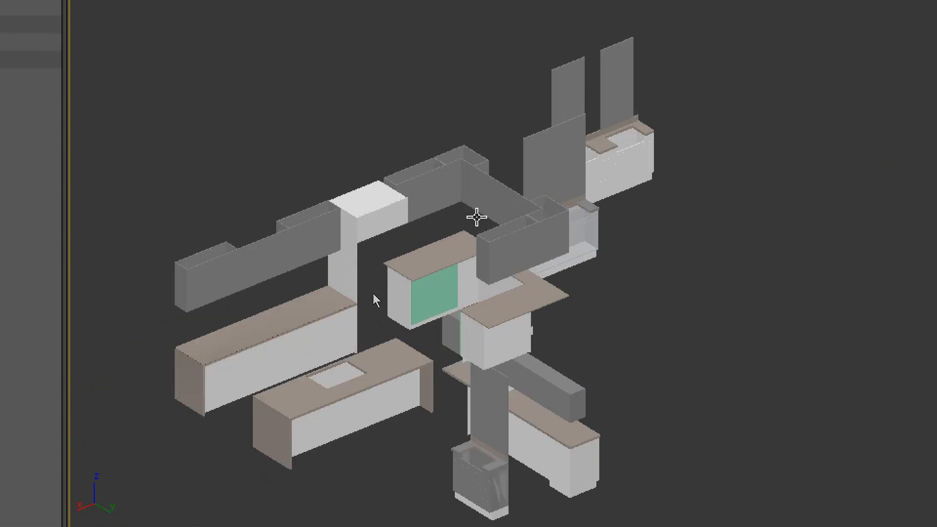
{"action": "left_click", "coordinate": [462, 171]}
{"action": "scroll", "coordinate": [267, 239], "scroll_direction": "up", "scroll_amount": 2}
{"action": "scroll", "coordinate": [306, 233], "scroll_direction": "down", "scroll_amount": 2}
{"action": "left_click", "coordinate": [307, 232]}
{"action": "middle_click_drag", "start_coordinate": [341, 270], "coordinate": [356, 204], "text": "alt"}
{"action": "middle_click_drag", "start_coordinate": [340, 255], "coordinate": [312, 305], "text": "alt"}
{"action": "scroll", "coordinate": [383, 218], "scroll_direction": "up", "scroll_amount": 2}
{"action": "scroll", "coordinate": [450, 146], "scroll_direction": "down", "scroll_amount": 2}
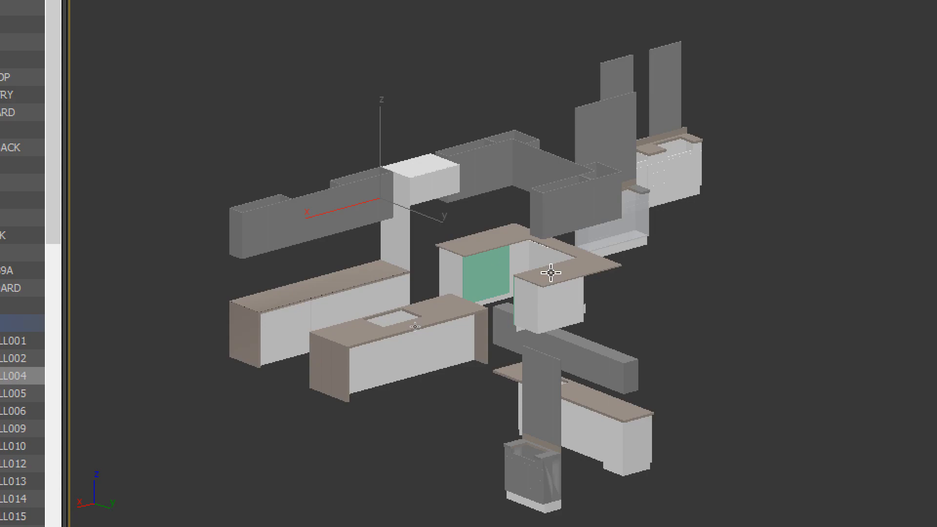
{"action": "middle_click_drag", "start_coordinate": [525, 256], "coordinate": [434, 206]}
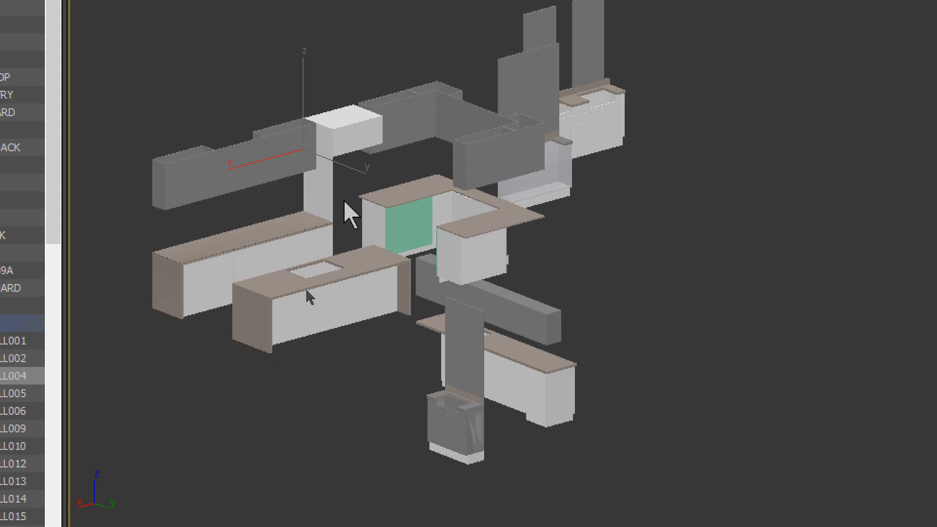
- Examine how the kitchen benchtops sit against the base and tall cabinets by picking individual pieces
{"action": "scroll", "coordinate": [329, 277], "scroll_direction": "up", "scroll_amount": 4}
{"action": "left_click", "coordinate": [344, 261]}
{"action": "scroll", "coordinate": [362, 244], "scroll_direction": "down", "scroll_amount": 6}
{"action": "mouse_move", "coordinate": [362, 244]}
{"action": "middle_mouse_down", "text": "alt"}
{"action": "mouse_move", "coordinate": [414, 264]}
{"action": "mouse_move", "coordinate": [359, 259]}
{"action": "middle_mouse_up", "text": "alt"}
{"action": "scroll", "coordinate": [379, 189], "scroll_direction": "up", "scroll_amount": 2}
{"action": "left_click", "coordinate": [360, 192]}
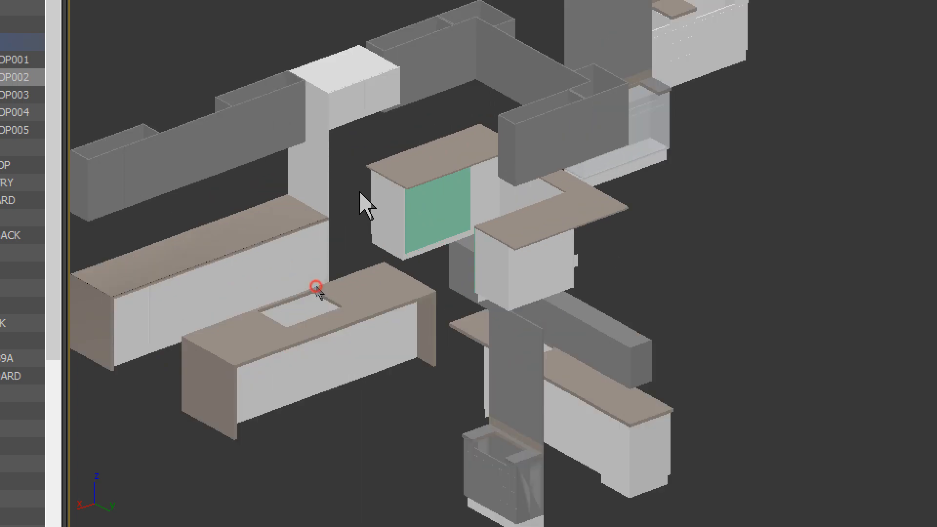
{"action": "left_click", "coordinate": [308, 190]}
{"action": "middle_click_drag", "start_coordinate": [345, 236], "coordinate": [387, 213]}
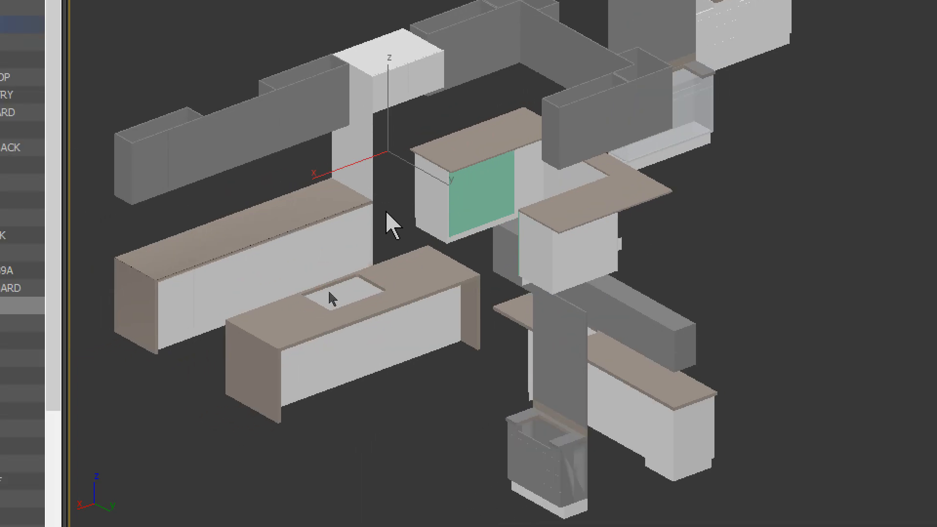
{"action": "left_click", "coordinate": [407, 146]}
{"action": "scroll", "coordinate": [393, 188], "scroll_direction": "down", "scroll_amount": 3}
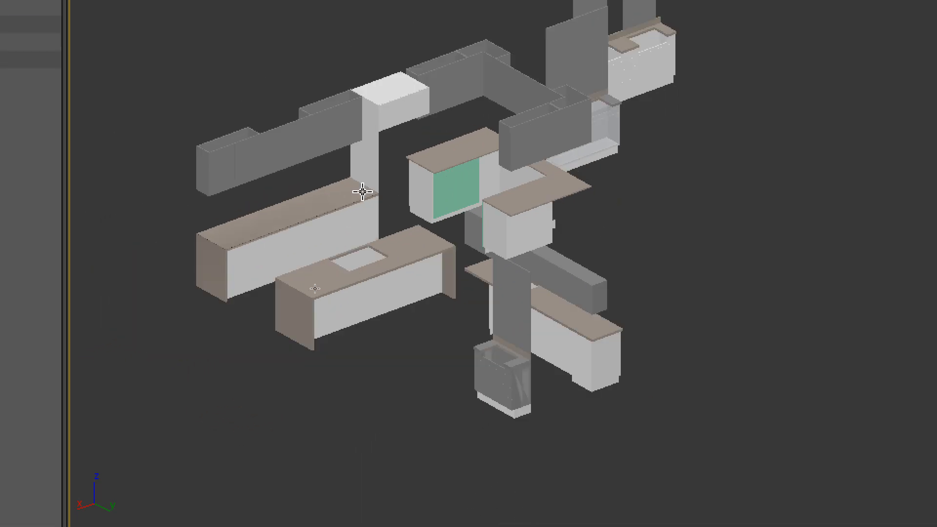
{"action": "middle_click_drag", "start_coordinate": [448, 251], "coordinate": [468, 267]}
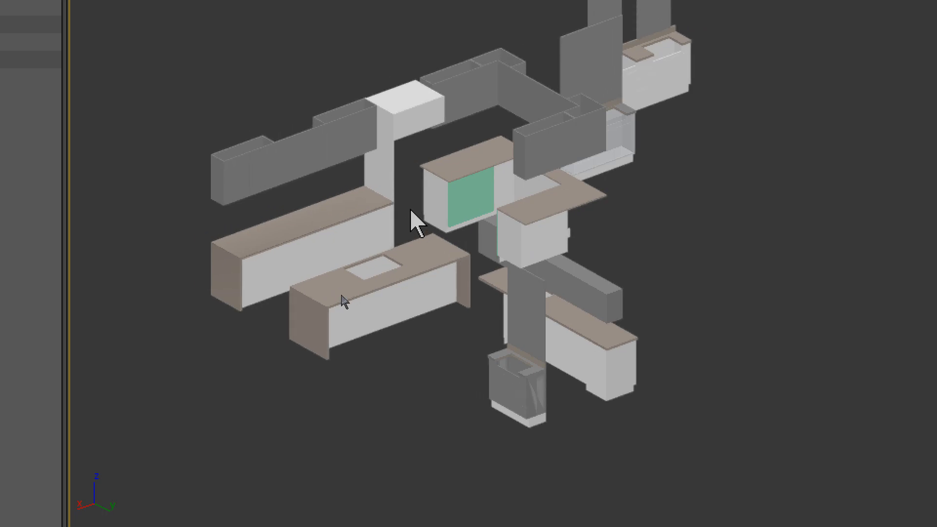
{"action": "left_click", "coordinate": [376, 184]}
{"action": "scroll", "coordinate": [374, 196], "scroll_direction": "down", "scroll_amount": 3}
{"action": "scroll", "coordinate": [374, 196], "scroll_direction": "down", "scroll_amount": 2}
{"action": "scroll", "coordinate": [374, 196], "scroll_direction": "up", "scroll_amount": 4}
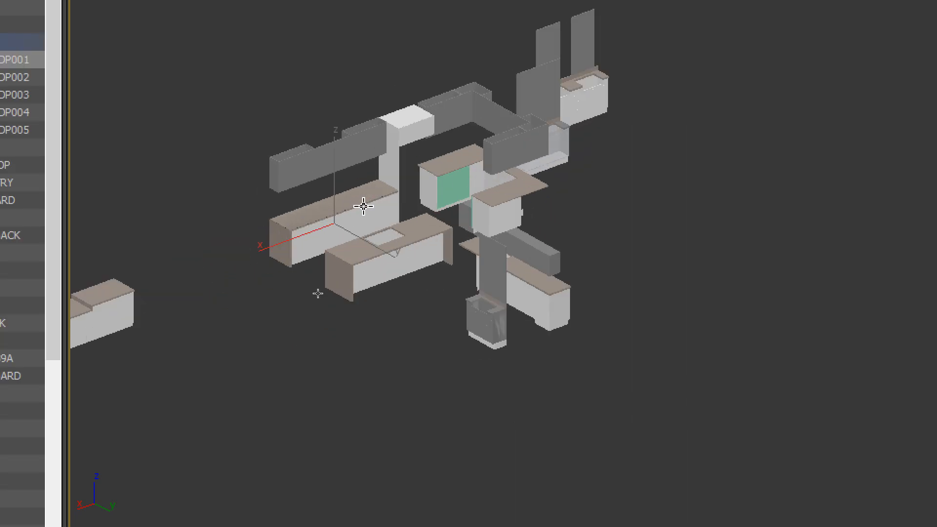
{"action": "left_click", "coordinate": [325, 287]}
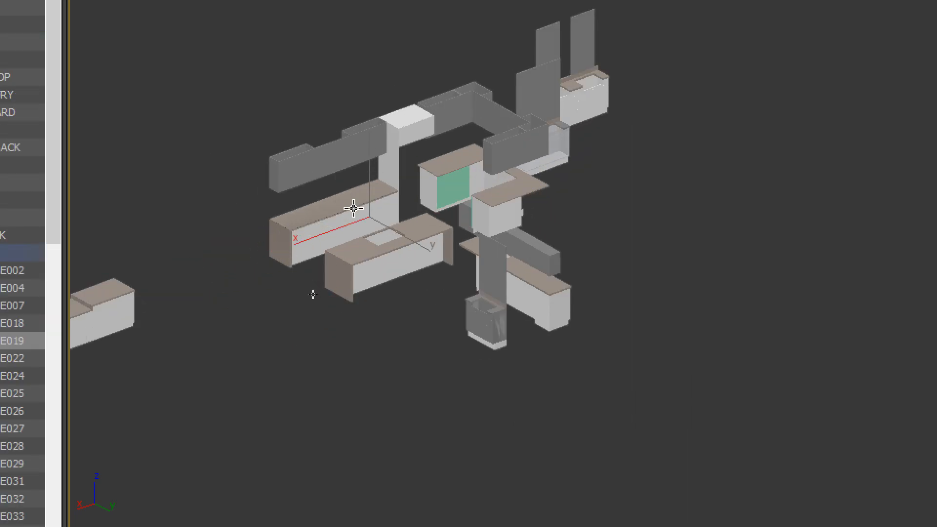
- Collapse the H4. KITCHEN CABINETRY BASE and Cabinets layers in the scene list
{"action": "middle_click_drag", "start_coordinate": [307, 244], "coordinate": [500, 272]}
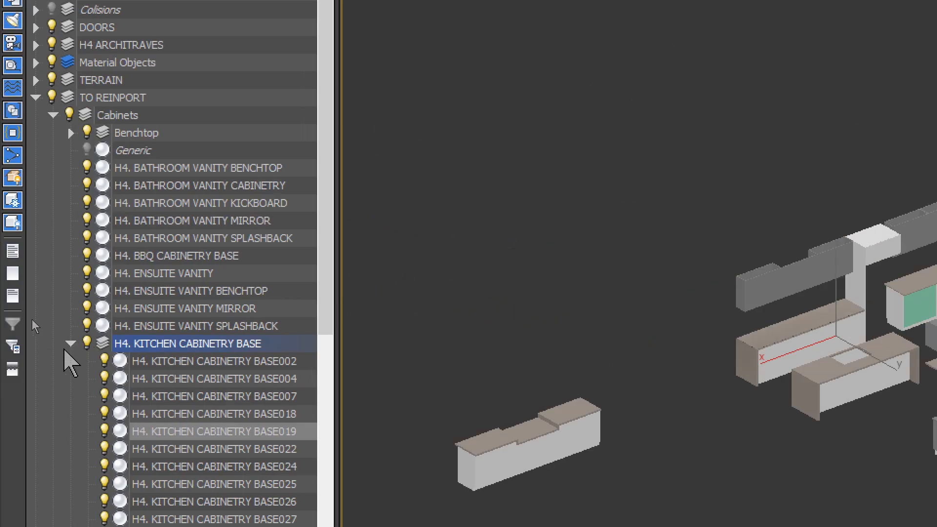
{"action": "left_click", "coordinate": [71, 344]}
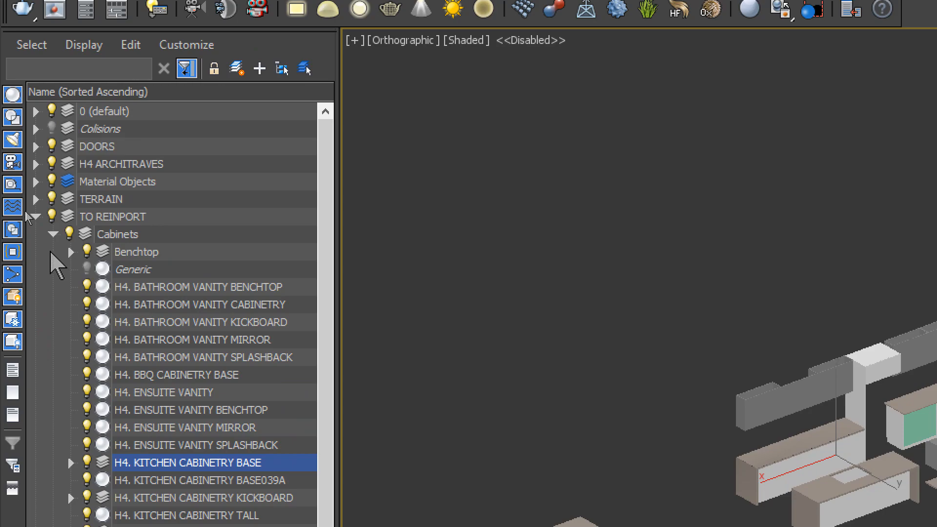
{"action": "left_click", "coordinate": [53, 234]}
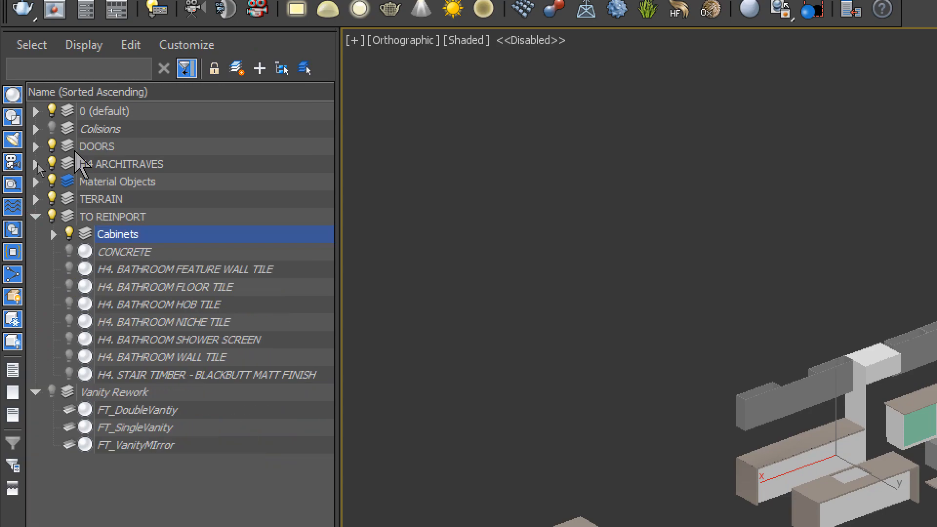
- Switch to the Word training sheet and add time estimates to the Part 2 list, with 5 MINS for swinging doors and 10 MINS for lightmaps
{"action": "key", "text": "alt+Tab"}
{"action": "left_click", "coordinate": [636, 147]}
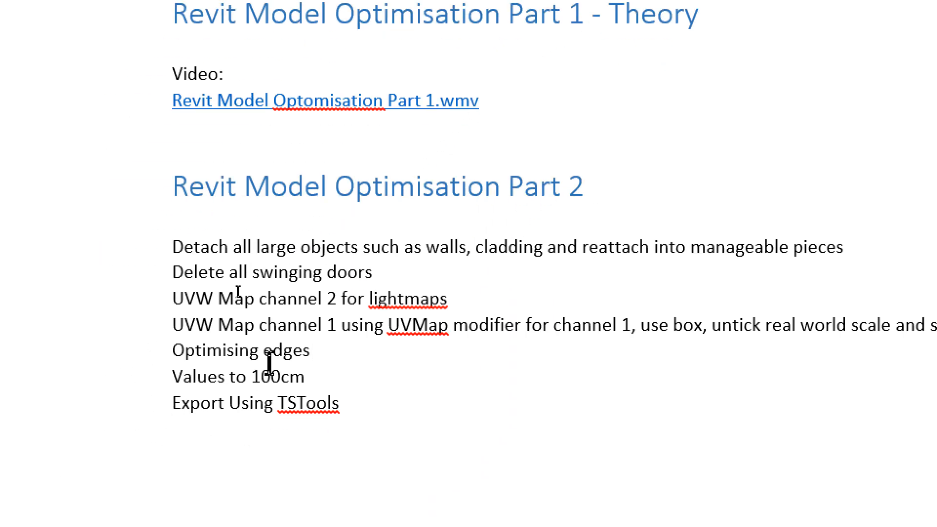
{"action": "left_click", "coordinate": [382, 277]}
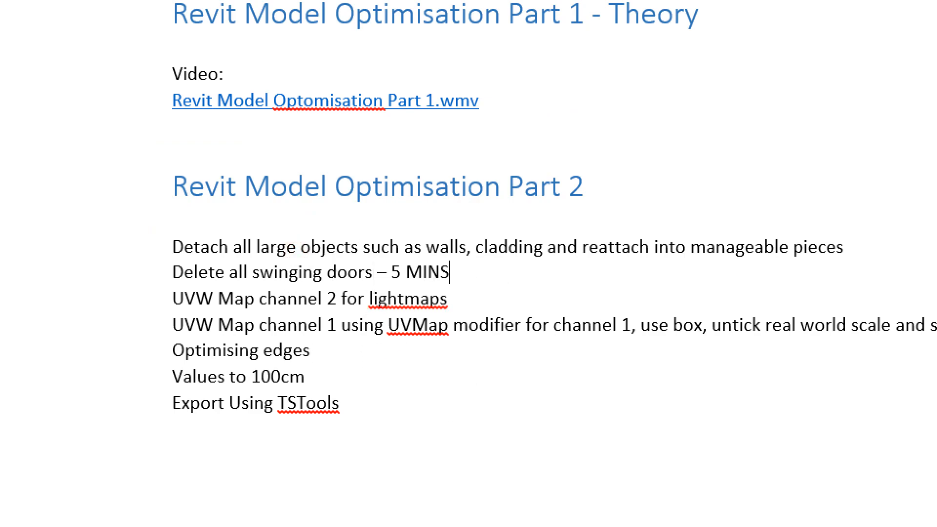
{"action": "left_click", "coordinate": [476, 299]}
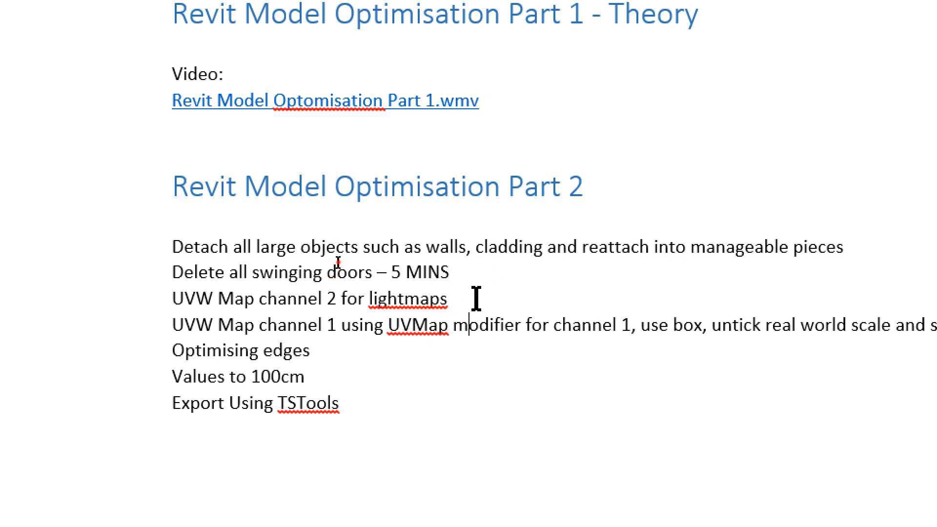
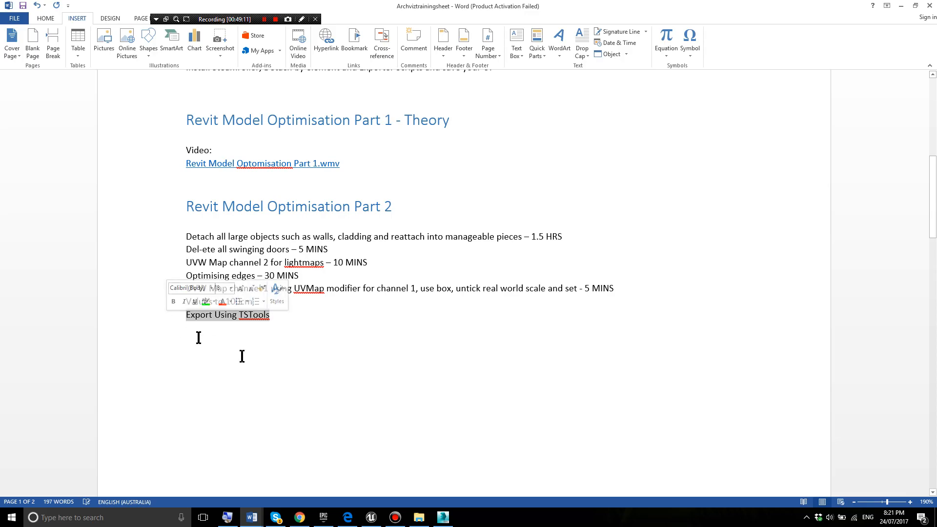
- Switch back to 3ds Max and unhide the Colisions layer
{"action": "key", "text": "alt+Tab"}
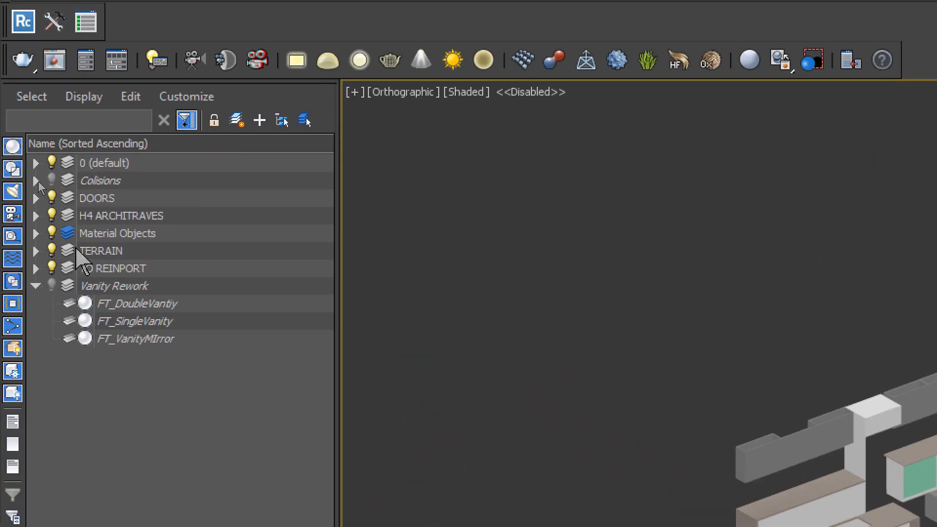
{"action": "left_click", "coordinate": [51, 180]}
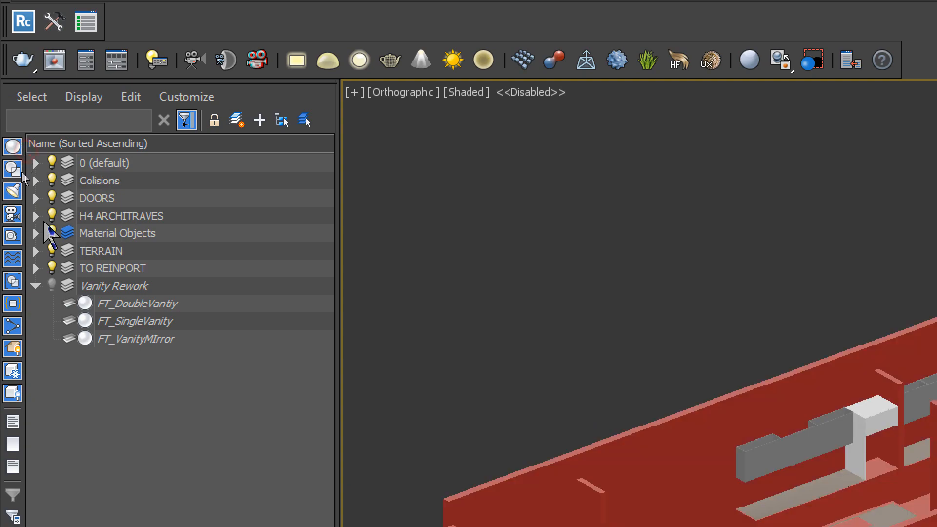
- Unhide FT_DoubleVantiy, FT_SingleVanity and FT_VanityMIrror in the Vanity Rework layer, and hide that layer as a whole
{"action": "left_click", "coordinate": [51, 285]}
{"action": "left_click", "coordinate": [36, 285]}
{"action": "left_click", "coordinate": [37, 285]}
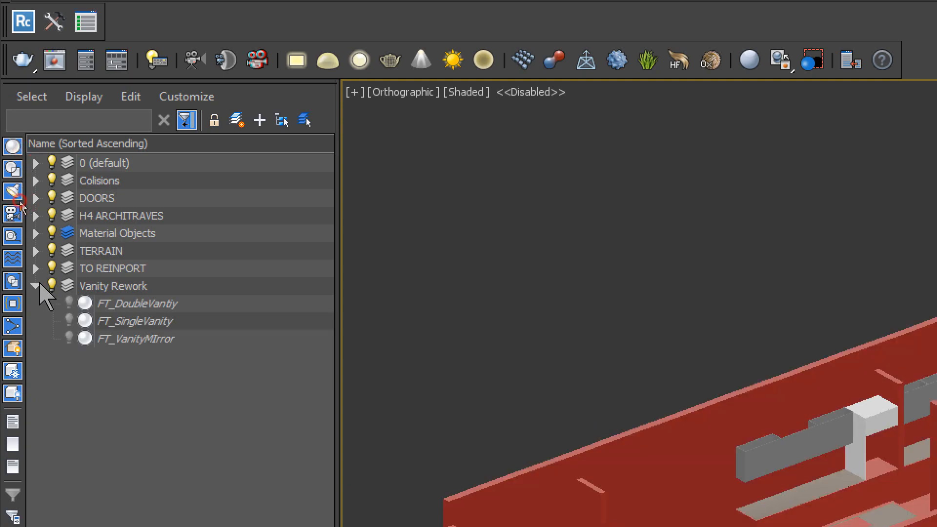
{"action": "left_click", "coordinate": [69, 304]}
{"action": "left_click", "coordinate": [69, 321]}
{"action": "left_click", "coordinate": [69, 339]}
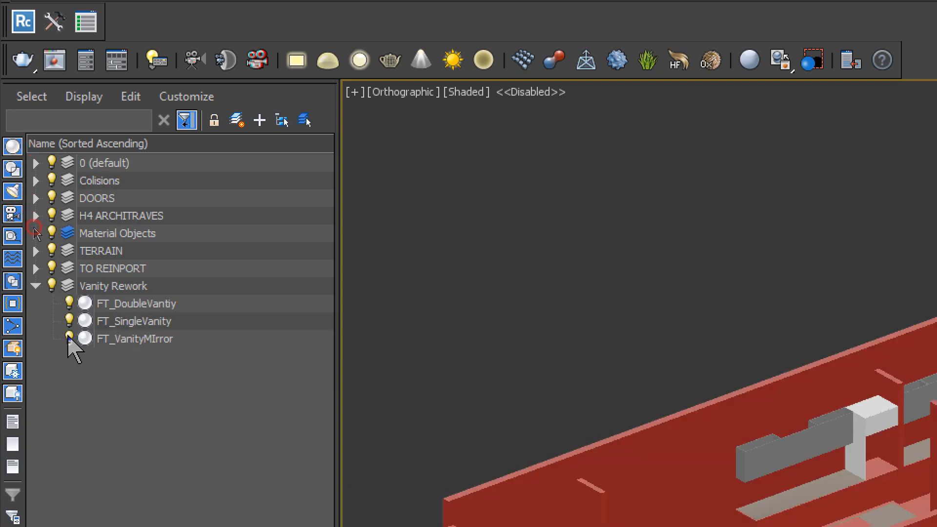
{"action": "left_click", "coordinate": [51, 285]}
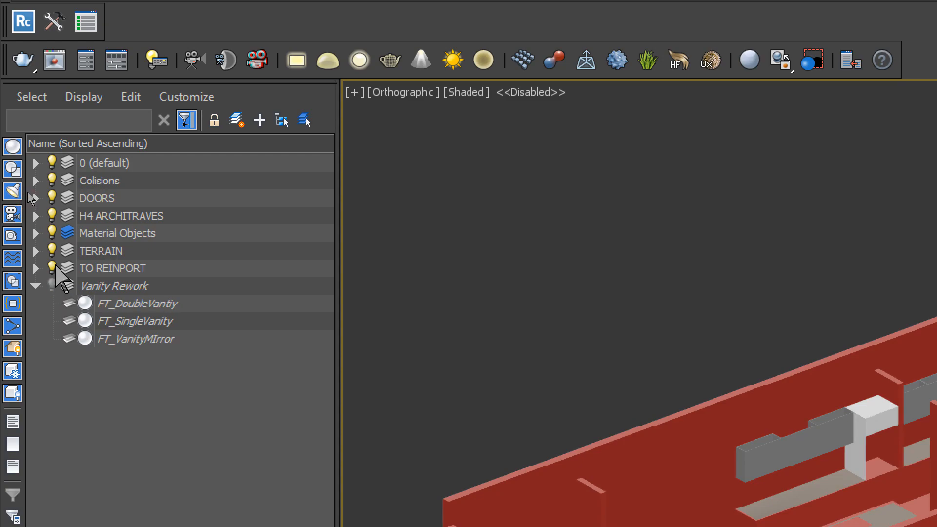
- Unhide the TO REINPORT objects from CONCRETE through H4. STAIR TIMBER - BLACKBUTT MATT FINISH and collapse the layer
{"action": "left_click", "coordinate": [36, 269]}
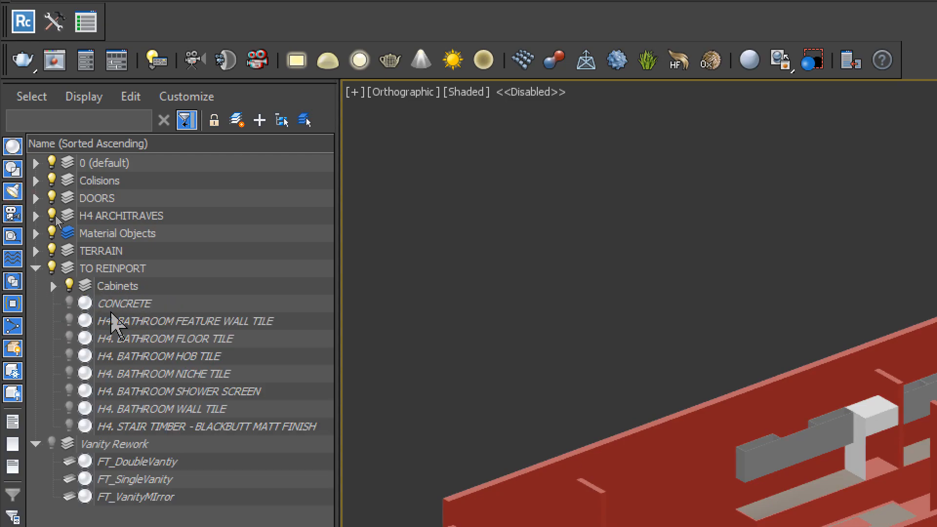
{"action": "left_click", "coordinate": [112, 306]}
{"action": "left_click", "coordinate": [150, 364], "text": "shift"}
{"action": "left_click", "coordinate": [69, 274]}
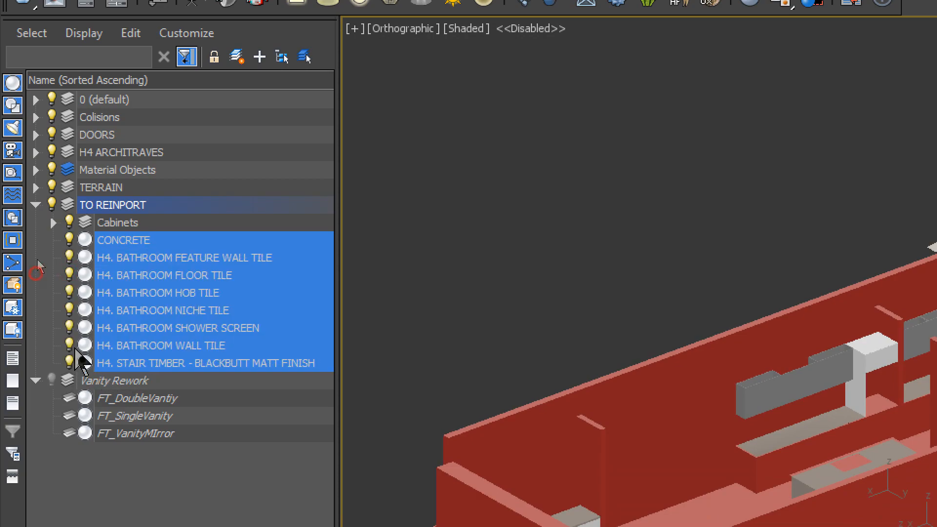
{"action": "left_click", "coordinate": [53, 222]}
{"action": "left_click", "coordinate": [53, 223]}
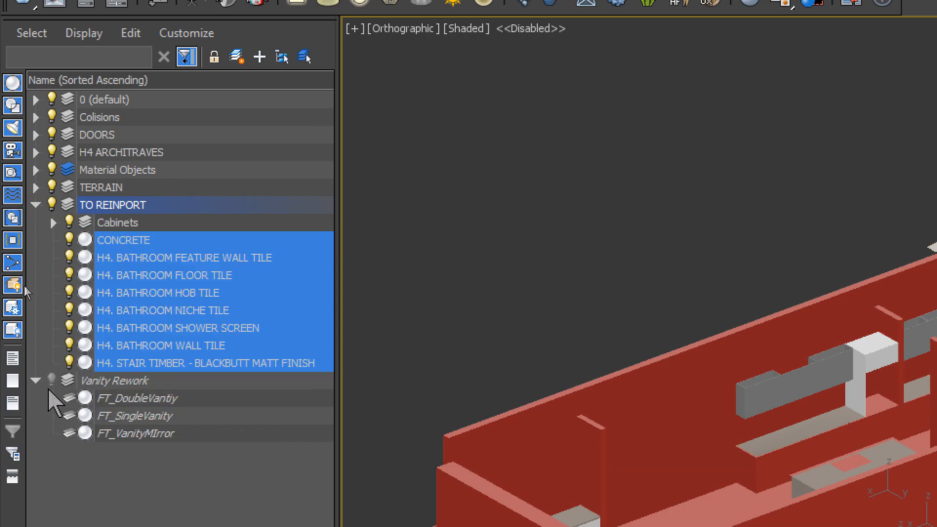
{"action": "left_click", "coordinate": [36, 205]}
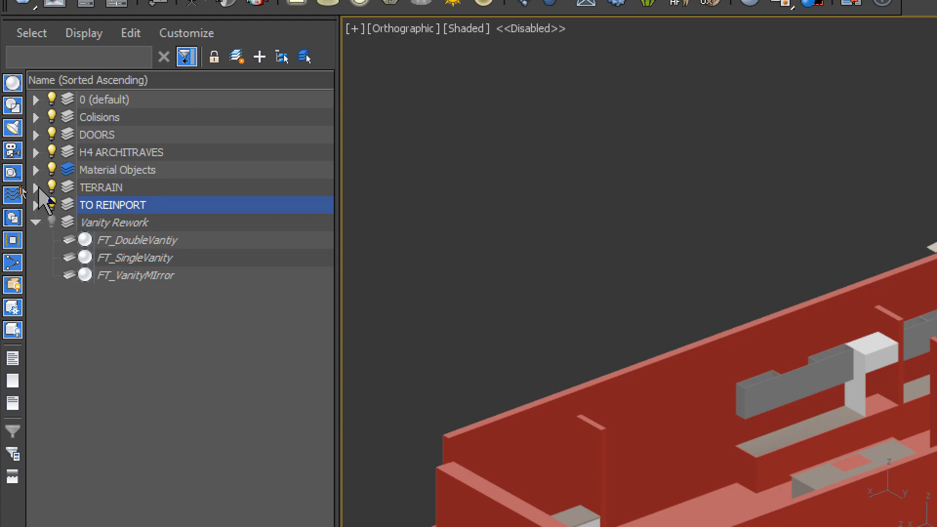
- Hide the TERRAIN layer and select it in the scene list
{"action": "left_click", "coordinate": [52, 188]}
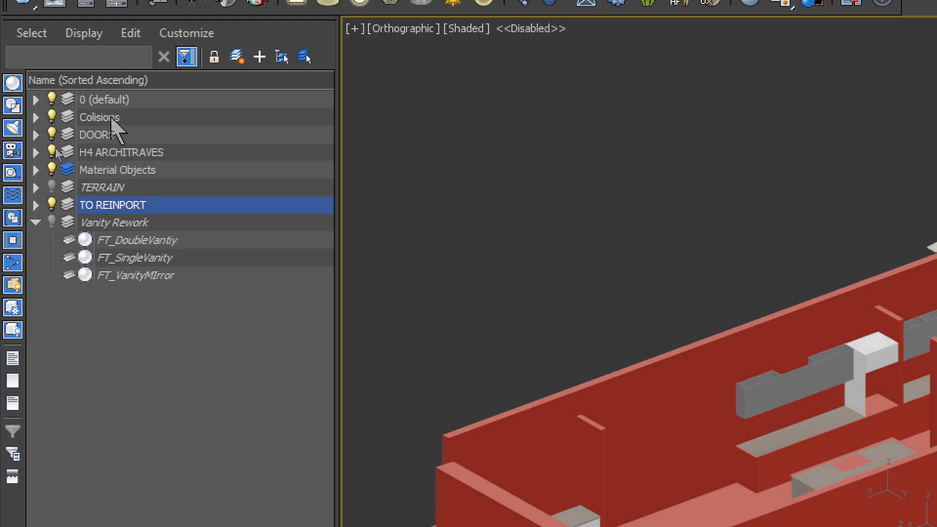
{"action": "left_click", "coordinate": [102, 187]}
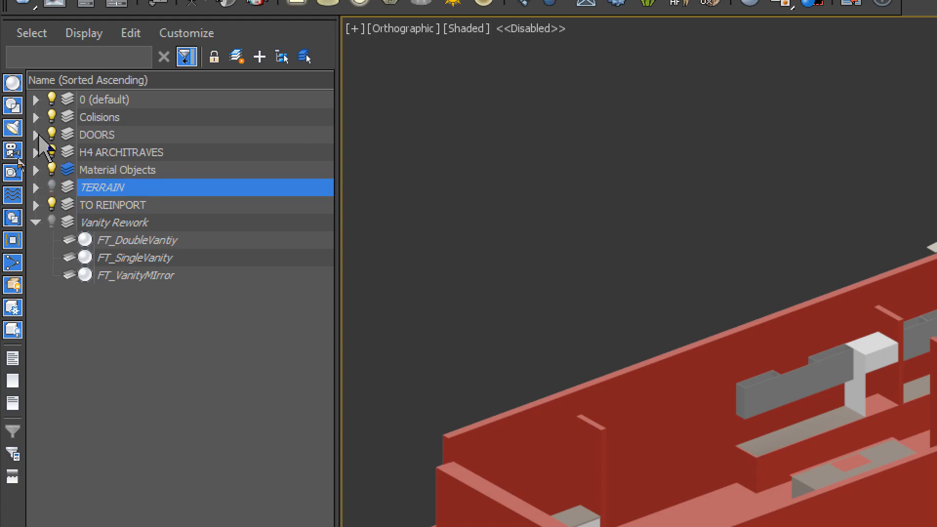
- Expand the DOORS layer and select H4 BackDoor, H4 FrontDoor, H4 OpeningDoor, H4 OpeningDoors and H4 OpeningDoorsHandles
{"action": "left_click", "coordinate": [36, 135]}
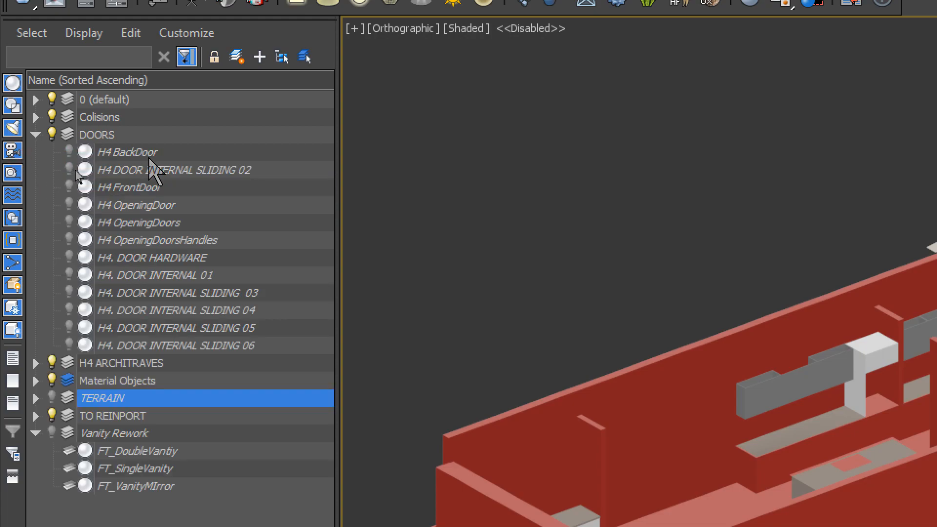
{"action": "left_click", "coordinate": [85, 187]}
{"action": "left_click", "coordinate": [156, 223], "text": "ctrl"}
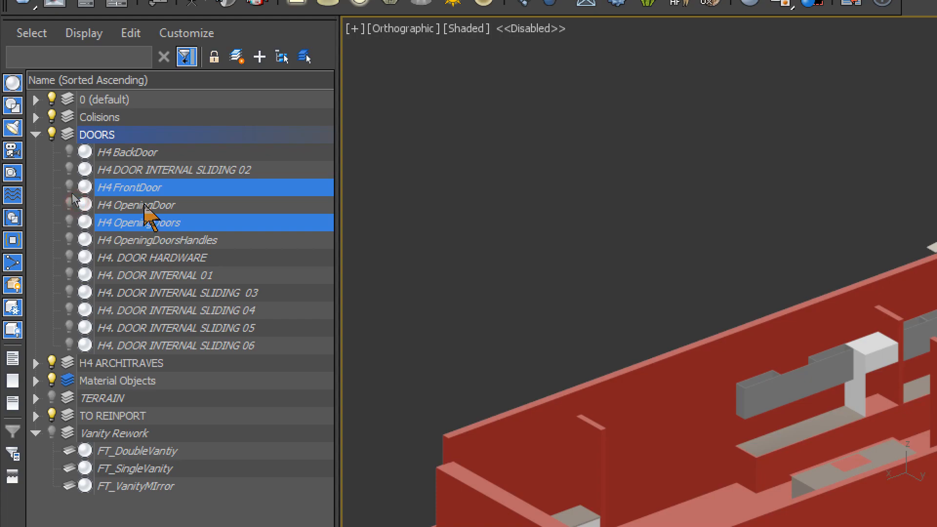
{"action": "left_click", "coordinate": [143, 205], "text": "ctrl"}
{"action": "left_click", "coordinate": [74, 173]}
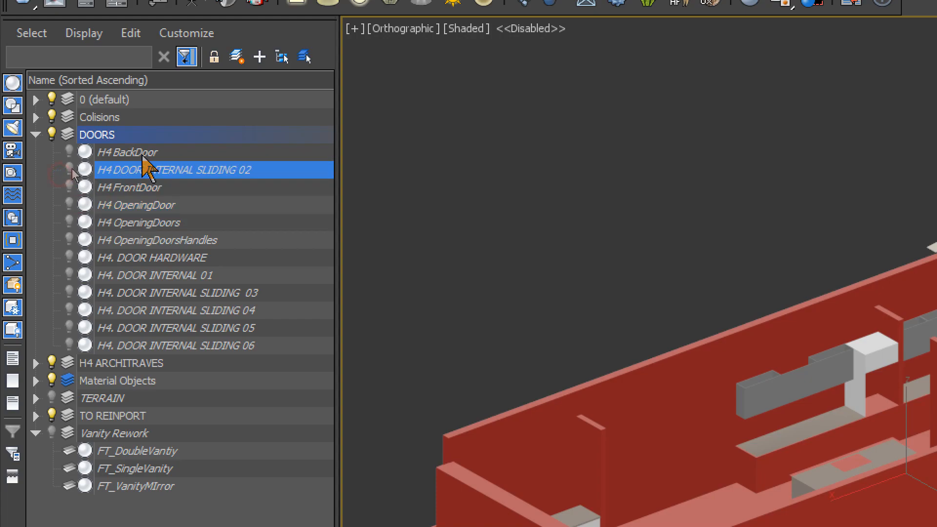
{"action": "left_click", "coordinate": [76, 187]}
{"action": "left_click", "coordinate": [150, 158]}
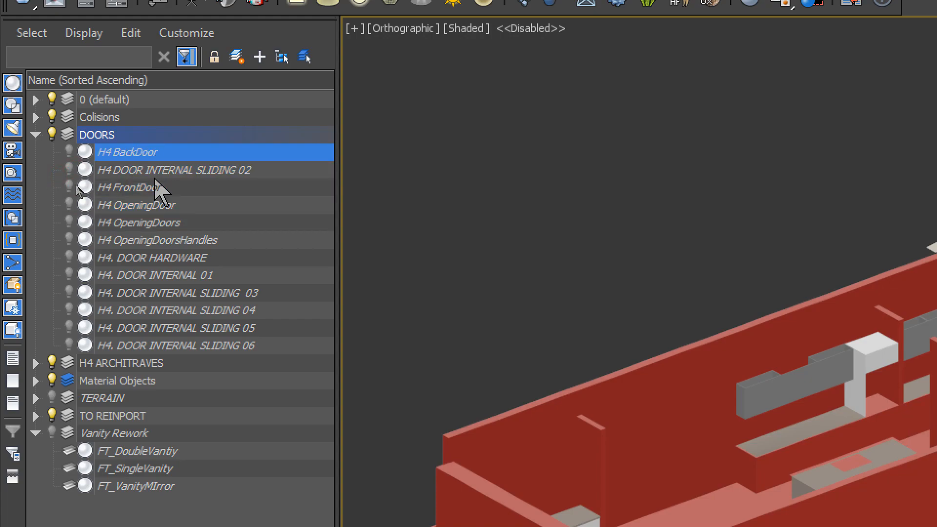
{"action": "left_click", "coordinate": [78, 187], "text": "ctrl"}
{"action": "left_click", "coordinate": [83, 205], "text": "ctrl"}
{"action": "left_click", "coordinate": [87, 222], "text": "ctrl"}
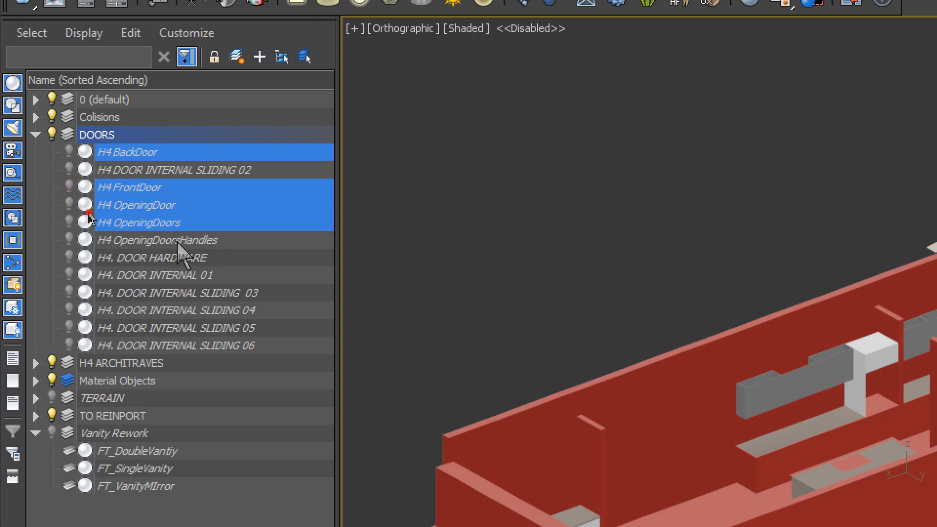
{"action": "left_click", "coordinate": [177, 241], "text": "ctrl"}
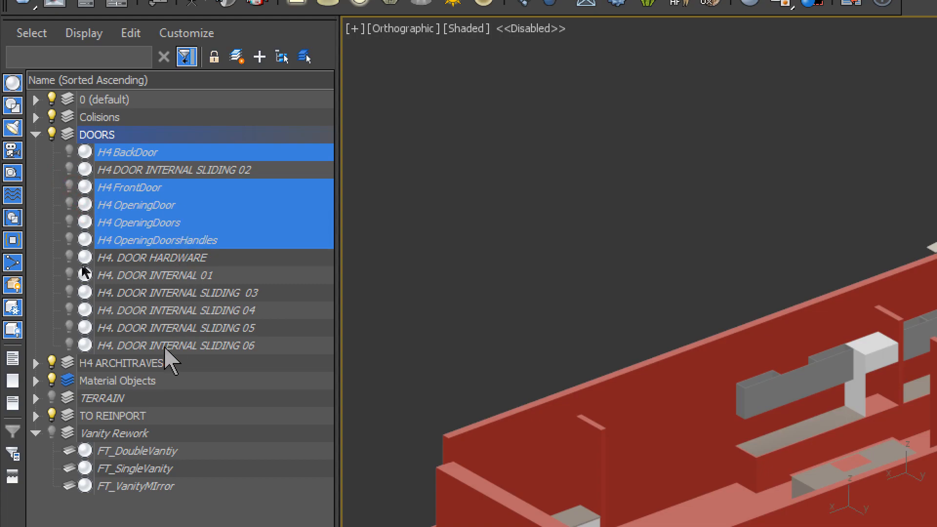
- Unhide H4. DOOR INTERNAL SLIDING 03 and H4. DOOR INTERNAL SLIDING 04 in the DOORS layer
{"action": "left_click", "coordinate": [209, 294]}
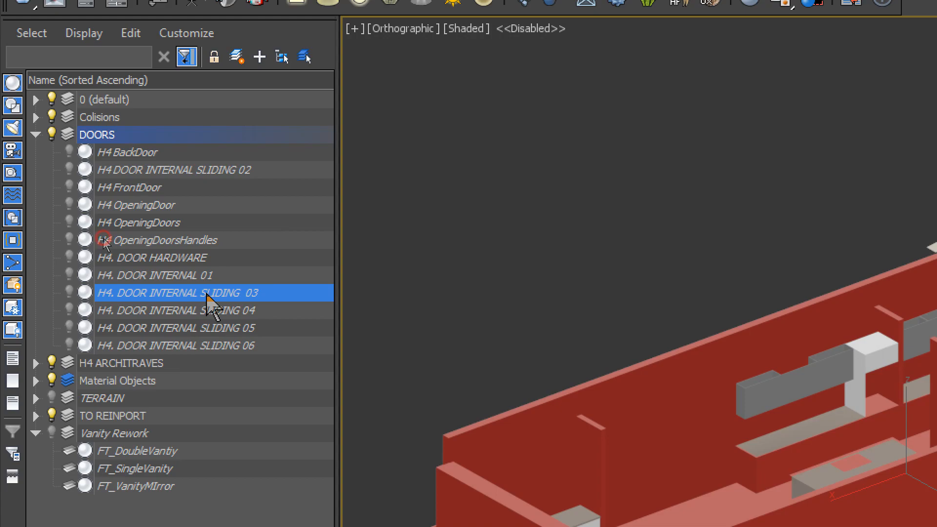
{"action": "left_click", "coordinate": [205, 314]}
{"action": "left_click", "coordinate": [205, 344]}
{"action": "left_click", "coordinate": [213, 327]}
{"action": "left_click", "coordinate": [211, 309]}
{"action": "left_click", "coordinate": [211, 292]}
{"action": "left_click", "coordinate": [70, 292]}
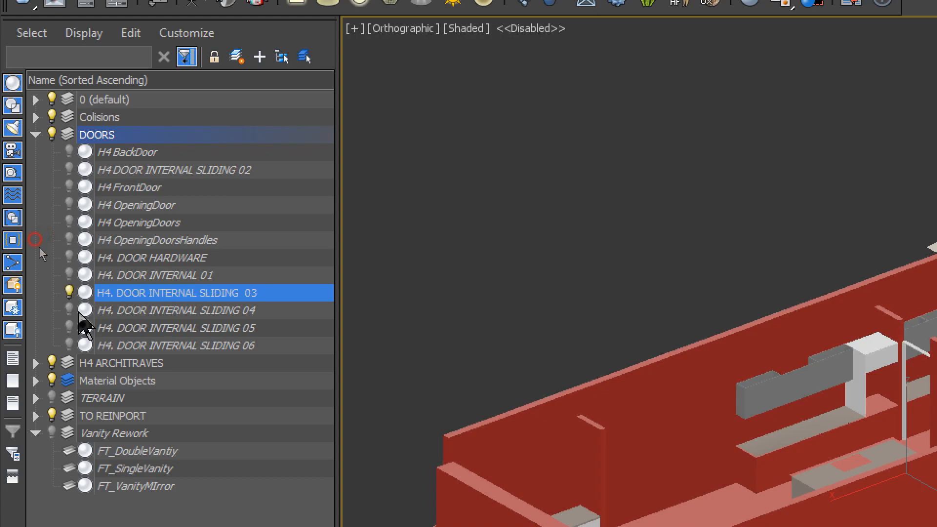
{"action": "left_click", "coordinate": [78, 312]}
{"action": "left_click", "coordinate": [69, 309]}
{"action": "left_click", "coordinate": [70, 326]}
{"action": "left_click", "coordinate": [69, 327]}
- Hide the Colisions, 0 (default), TO REINPORT, Material Objects and H4 ARCHITRAVES layers
{"action": "left_click", "coordinate": [51, 116]}
{"action": "left_click", "coordinate": [52, 99]}
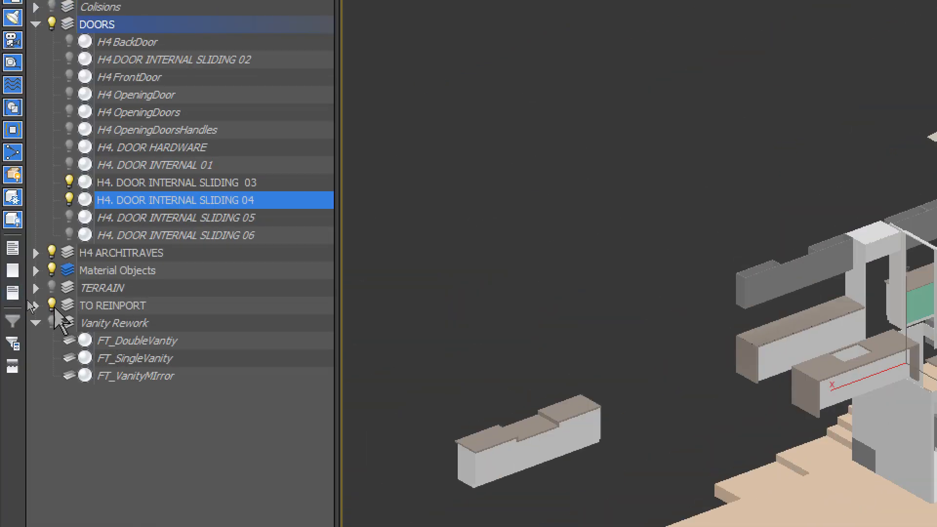
{"action": "left_click", "coordinate": [52, 305]}
{"action": "left_click", "coordinate": [51, 269]}
{"action": "left_click", "coordinate": [51, 252]}
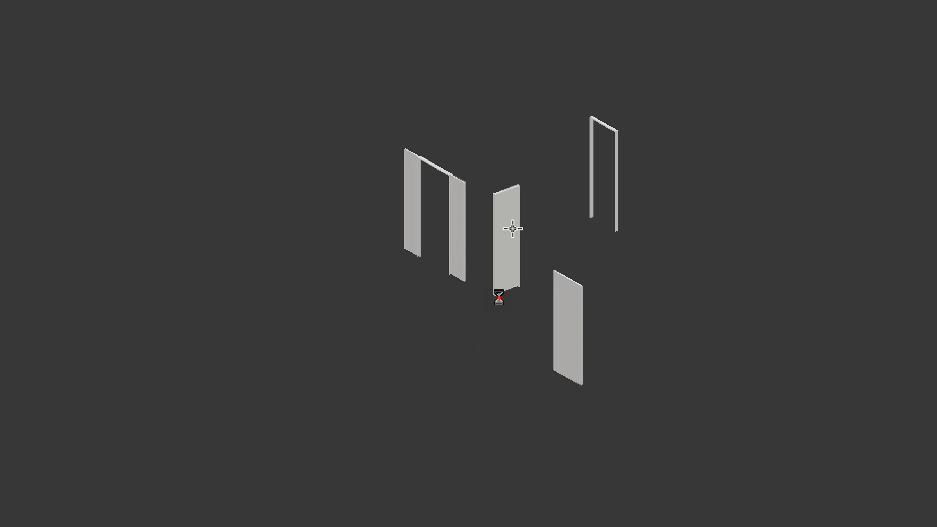
- Unhide H4. DOOR INTERNAL SLIDING 05 and 06 and inspect the isolated sliding doors
{"action": "middle_click_drag", "start_coordinate": [596, 245], "coordinate": [581, 266], "text": "alt"}
{"action": "scroll", "coordinate": [581, 265], "scroll_direction": "down", "scroll_amount": 3}
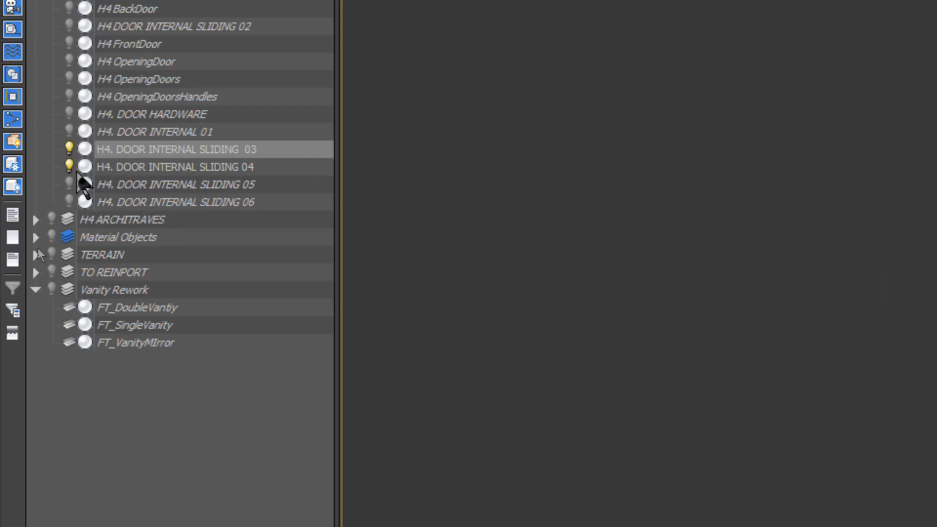
{"action": "left_click", "coordinate": [68, 183]}
{"action": "left_click", "coordinate": [69, 200]}
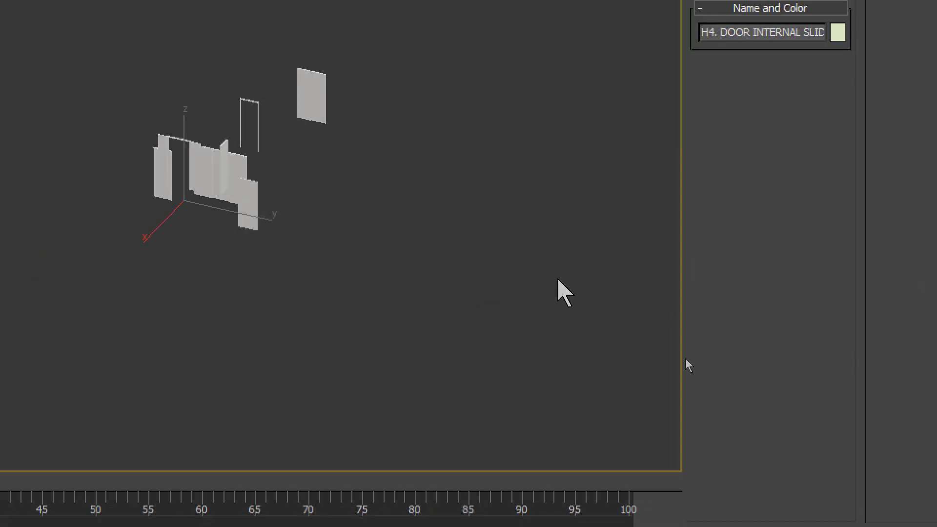
{"action": "left_click", "coordinate": [283, 142]}
{"action": "scroll", "coordinate": [282, 29], "scroll_direction": "up", "scroll_amount": 3}
{"action": "left_click", "coordinate": [324, 154]}
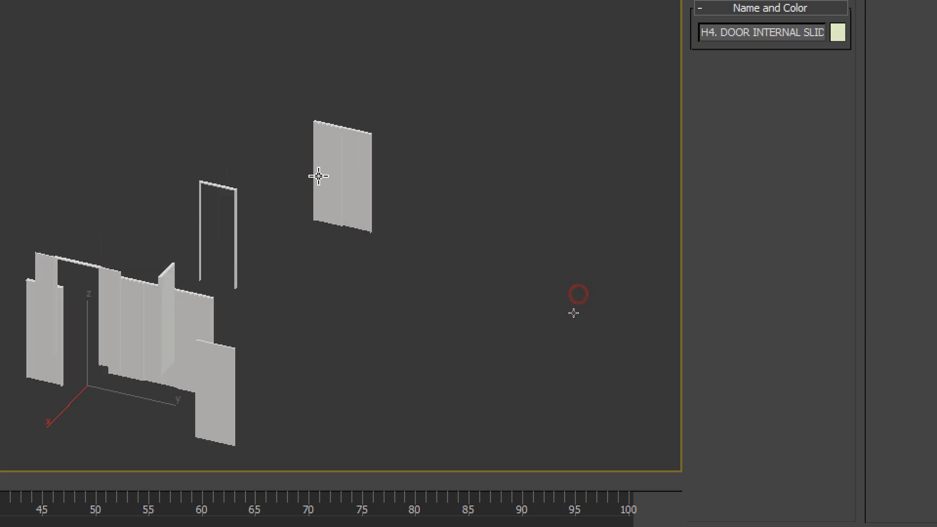
- Hide the H4. DOOR INTERNAL SLIDING objects 03, 04, 05 and 06
{"action": "left_click", "coordinate": [69, 52]}
{"action": "left_click", "coordinate": [69, 70]}
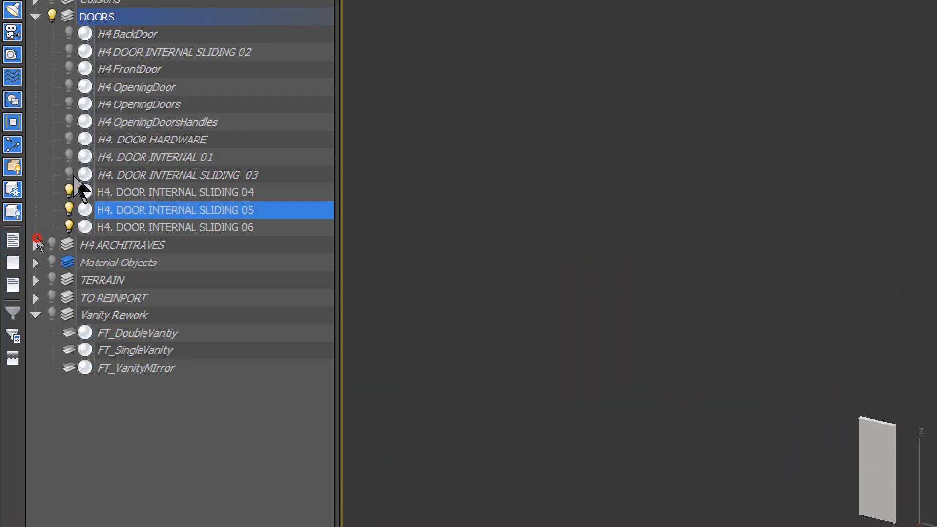
{"action": "left_click", "coordinate": [68, 209]}
{"action": "left_click", "coordinate": [68, 227]}
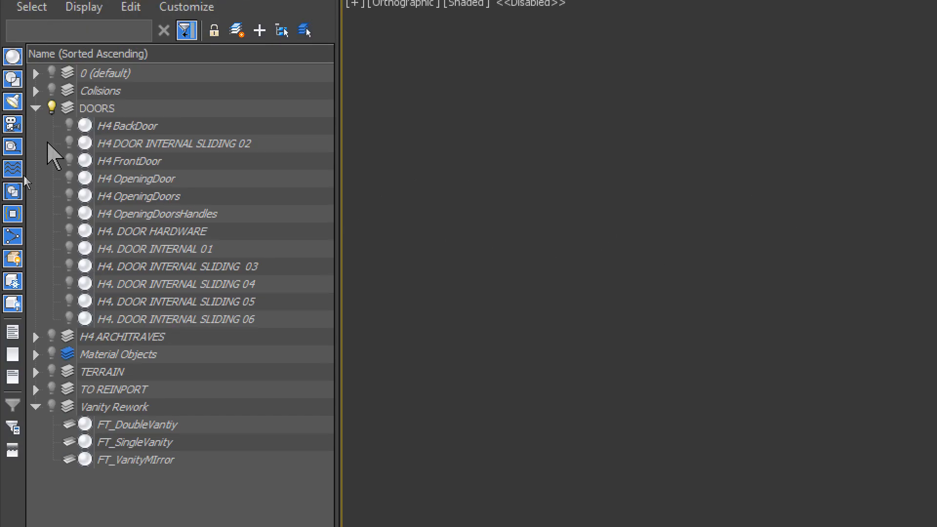
- Unhide the DOORS objects from H4. DOOR HARDWARE through H4. DOOR INTERNAL SLIDING 06 and collapse the layer
{"action": "left_click_drag", "start_coordinate": [68, 319], "coordinate": [69, 231]}
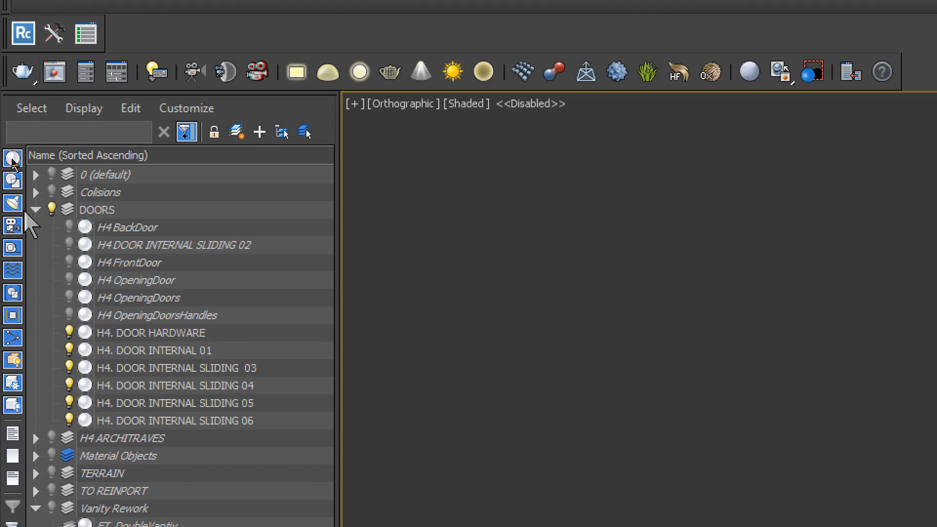
{"action": "left_click", "coordinate": [35, 209]}
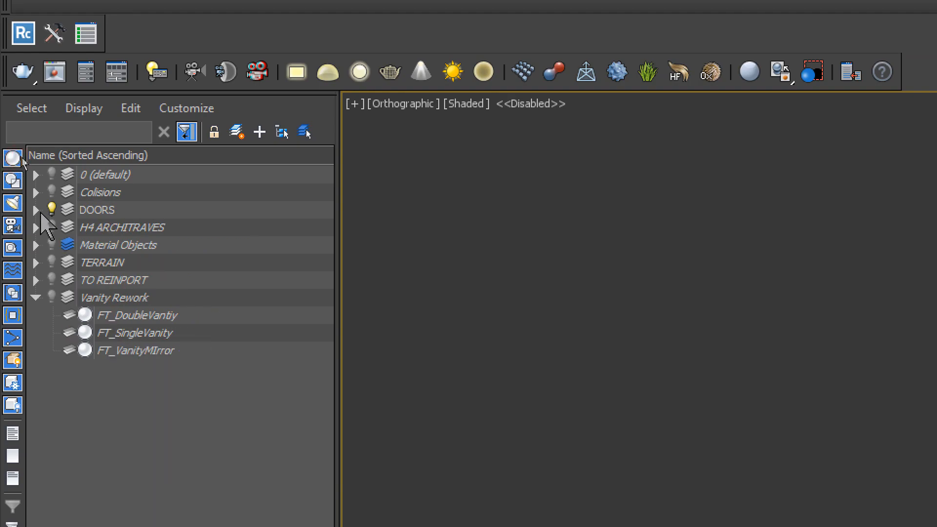
- Unhide the H4 ARCHITRAVES, Material Objects and TO REINPORT layers
{"action": "left_click", "coordinate": [50, 228]}
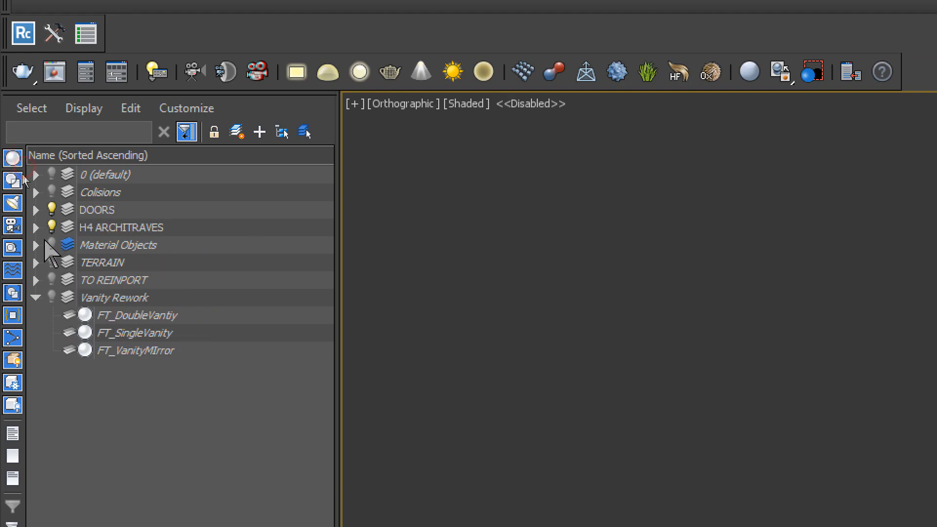
{"action": "left_click", "coordinate": [52, 245]}
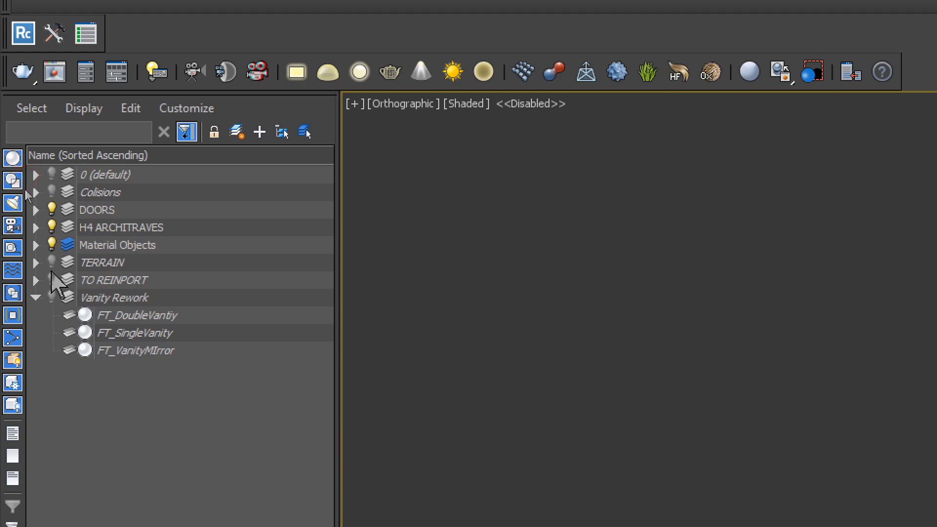
{"action": "left_click", "coordinate": [51, 298]}
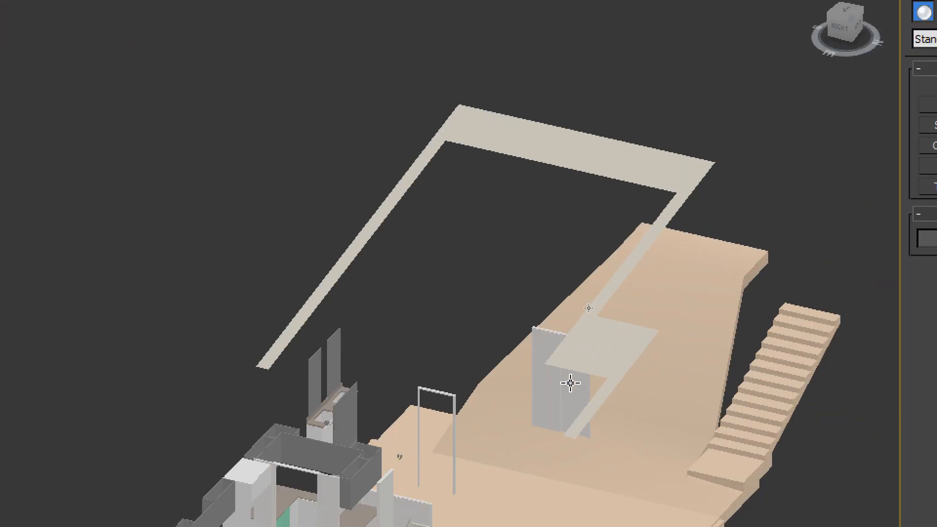
{"action": "scroll", "coordinate": [617, 447], "scroll_direction": "down", "scroll_amount": 3}
{"action": "middle_click_drag", "start_coordinate": [617, 446], "coordinate": [493, 347]}
{"action": "scroll", "coordinate": [493, 347], "scroll_direction": "down", "scroll_amount": 4}
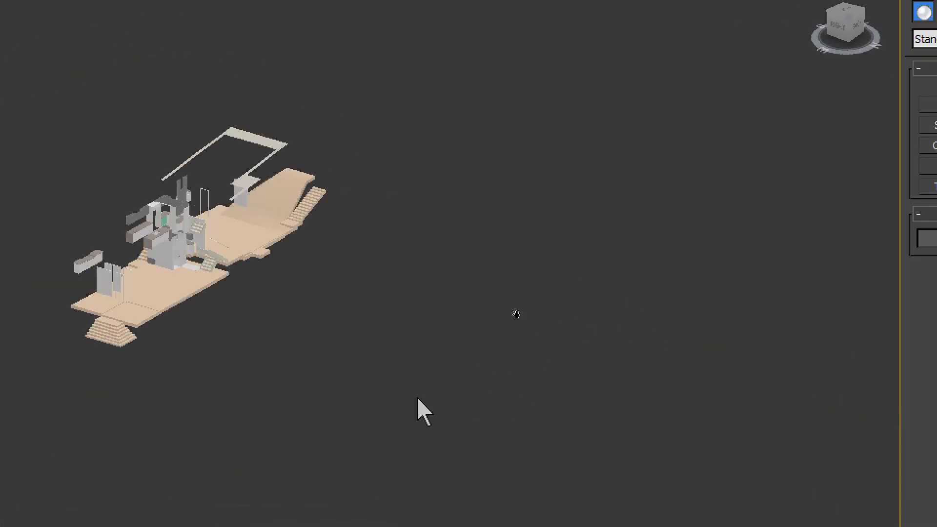
{"action": "middle_click_drag", "start_coordinate": [263, 248], "coordinate": [480, 277]}
{"action": "scroll", "coordinate": [480, 277], "scroll_direction": "up", "scroll_amount": 2}
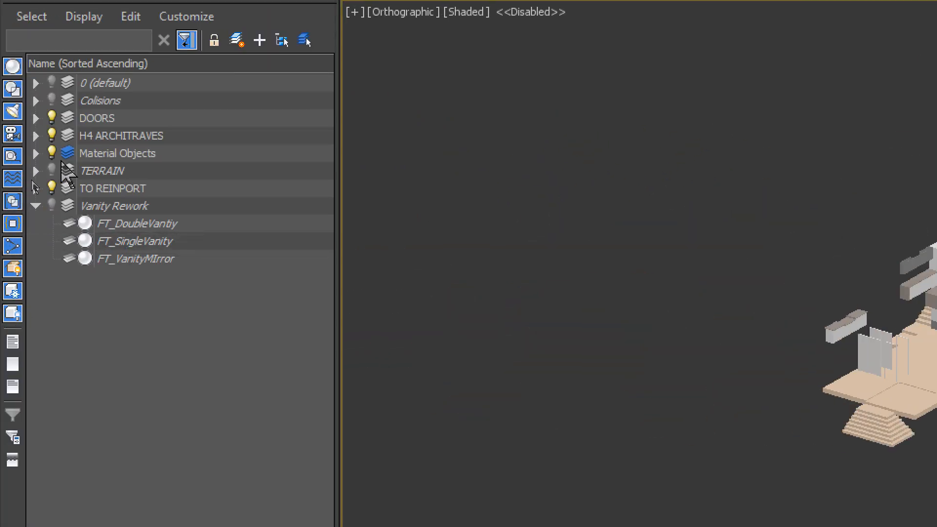
- Expand TO REINPORT and Material Objects, and unhide all Material Objects entries from BBQ Cabinetry through Metal-Chrome-Caroma
{"action": "left_click", "coordinate": [36, 189]}
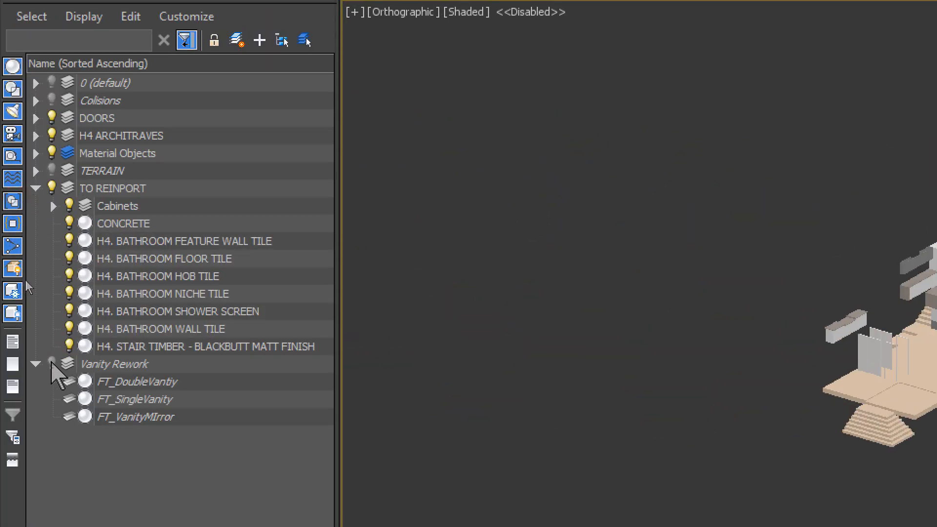
{"action": "left_click", "coordinate": [36, 188]}
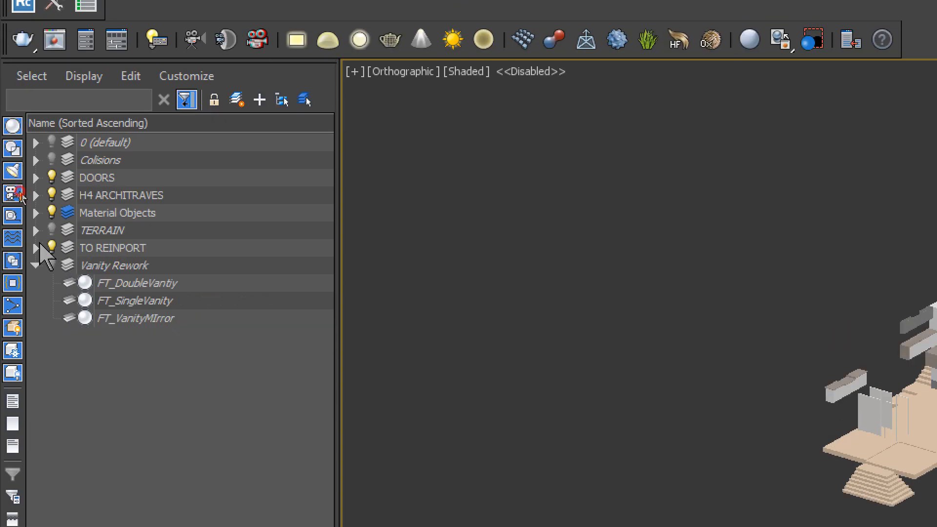
{"action": "left_click", "coordinate": [36, 247]}
{"action": "left_click", "coordinate": [35, 213]}
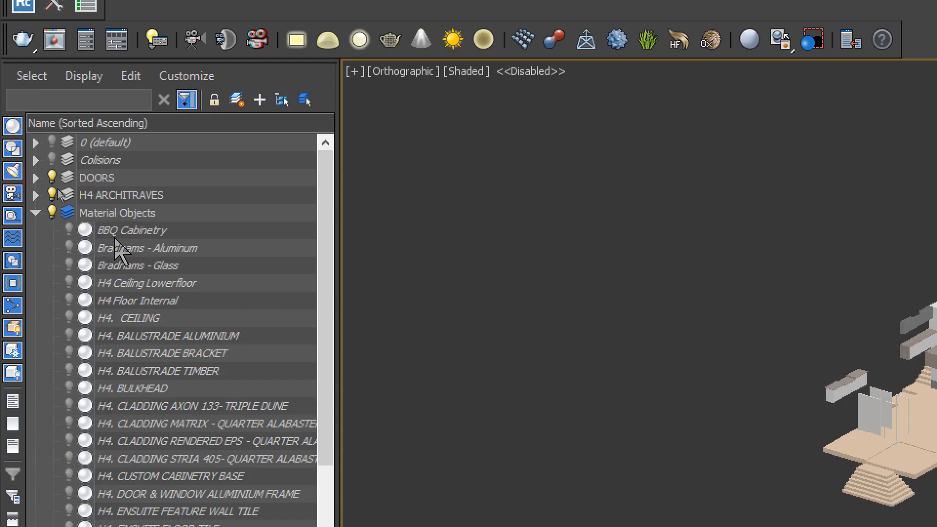
{"action": "left_click", "coordinate": [115, 235]}
{"action": "scroll", "coordinate": [106, 501], "scroll_direction": "down", "scroll_amount": 11}
{"action": "scroll", "coordinate": [138, 426], "scroll_direction": "up", "scroll_amount": 6}
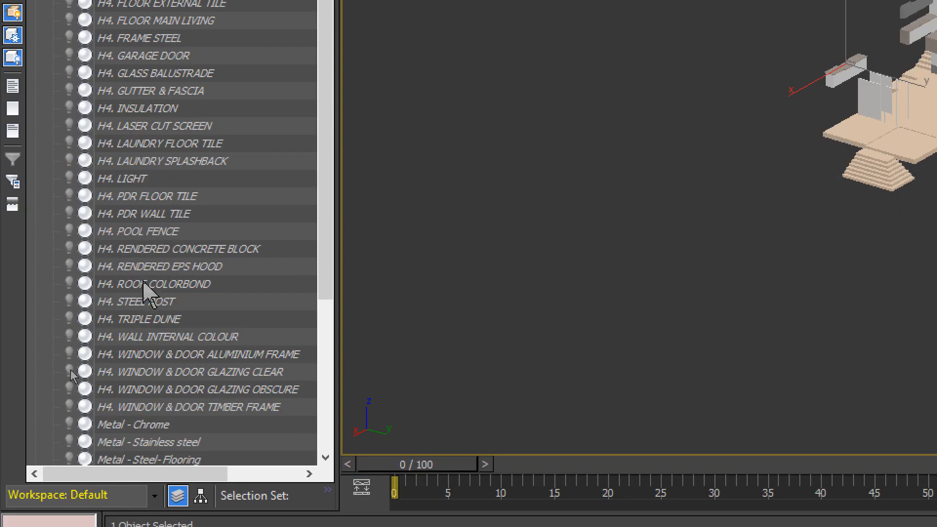
{"action": "scroll", "coordinate": [124, 398], "scroll_direction": "down", "scroll_amount": 6}
{"action": "left_click", "coordinate": [130, 184], "text": "shift"}
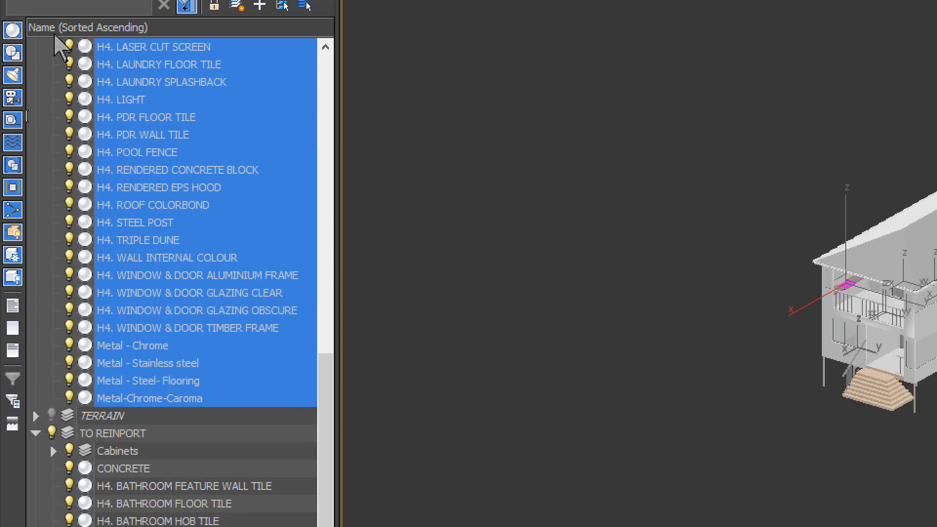
- Expand the 0 (default) layer containing H4. LANDSCAPE GRASS, clear the object selection and unhide the layer
{"action": "scroll", "coordinate": [77, 203], "scroll_direction": "up", "scroll_amount": 12}
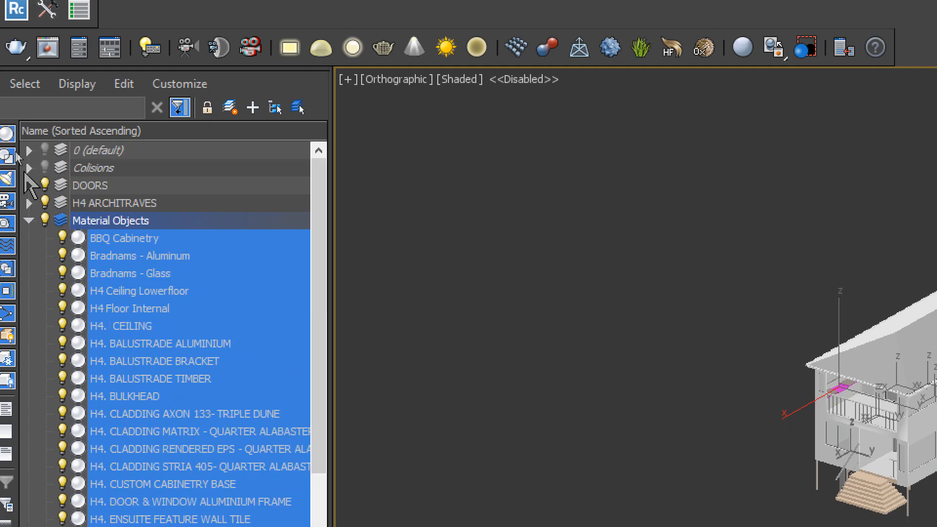
{"action": "left_click", "coordinate": [28, 151]}
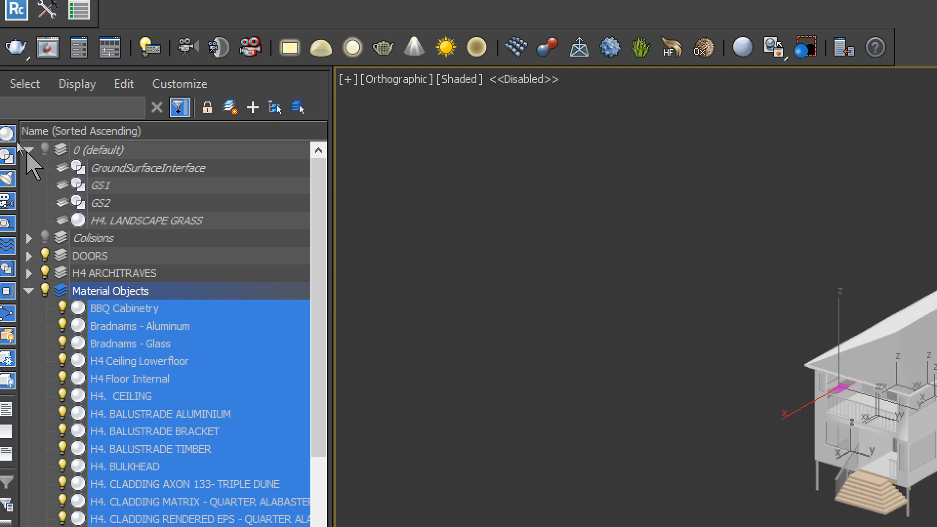
{"action": "left_click", "coordinate": [22, 145]}
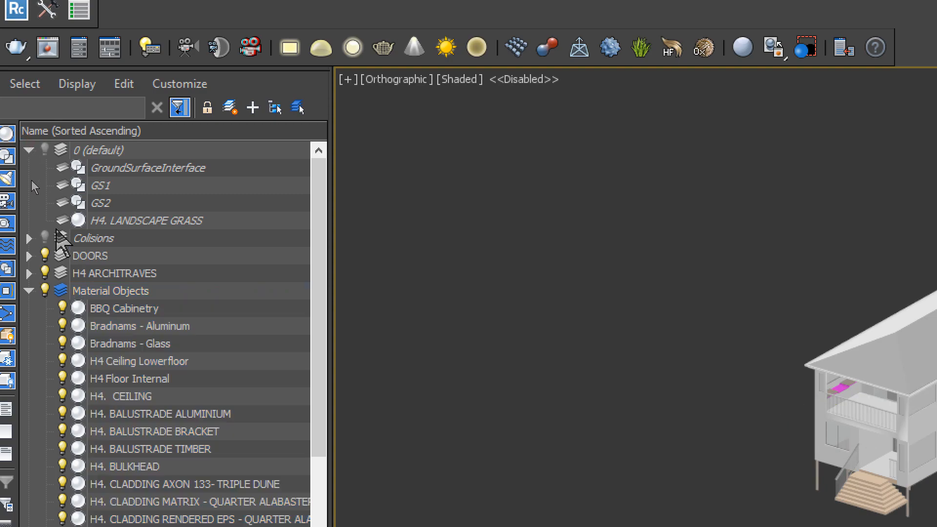
{"action": "left_click", "coordinate": [44, 150]}
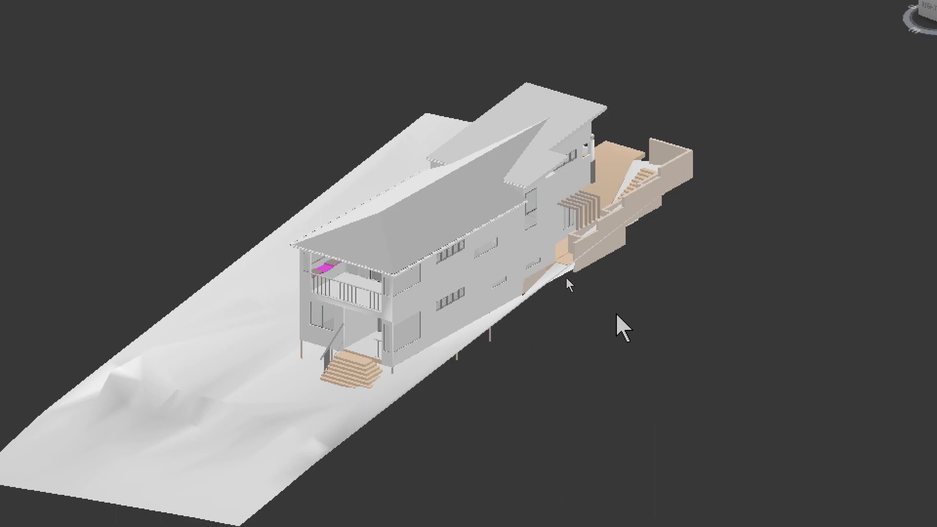
- Select the H4. ROOF COLORBOND roof and examine the house exterior, side walls and surrounding ground from several angles
{"action": "left_click", "coordinate": [523, 221]}
{"action": "middle_click_drag", "start_coordinate": [593, 207], "coordinate": [320, 254], "text": "alt"}
{"action": "left_click", "coordinate": [241, 198]}
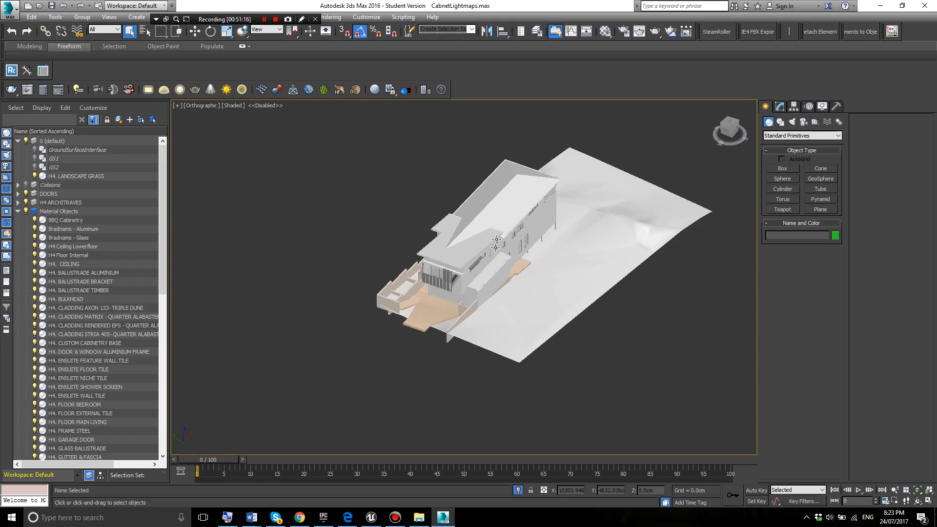
{"action": "scroll", "coordinate": [493, 229], "scroll_direction": "up", "scroll_amount": 4}
{"action": "left_click", "coordinate": [470, 208]}
{"action": "scroll", "coordinate": [432, 237], "scroll_direction": "down", "scroll_amount": 2}
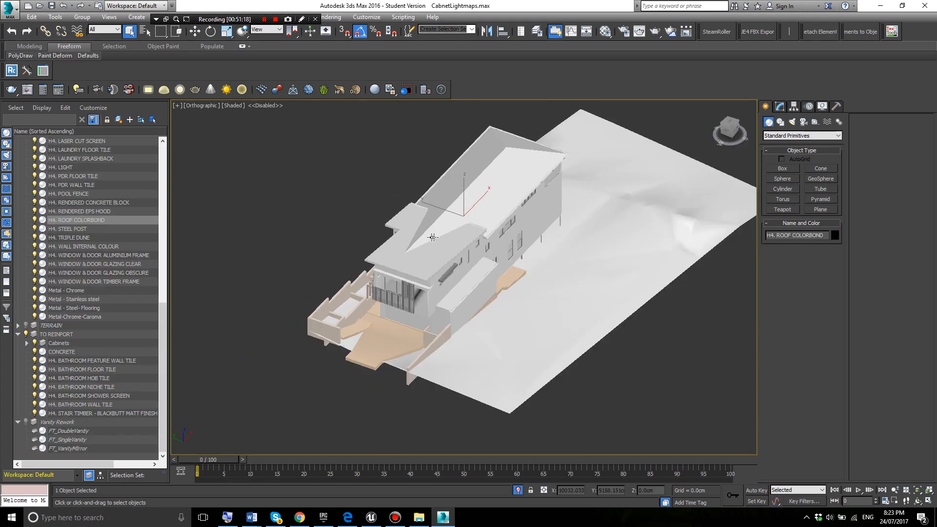
{"action": "middle_click_drag", "start_coordinate": [416, 235], "coordinate": [468, 249], "text": "alt"}
{"action": "scroll", "coordinate": [458, 276], "scroll_direction": "up", "scroll_amount": 3}
{"action": "scroll", "coordinate": [570, 305], "scroll_direction": "up", "scroll_amount": 2}
{"action": "middle_click_drag", "start_coordinate": [570, 305], "coordinate": [505, 299], "text": "alt"}
{"action": "scroll", "coordinate": [430, 271], "scroll_direction": "down", "scroll_amount": 2}
{"action": "scroll", "coordinate": [430, 272], "scroll_direction": "up", "scroll_amount": 4}
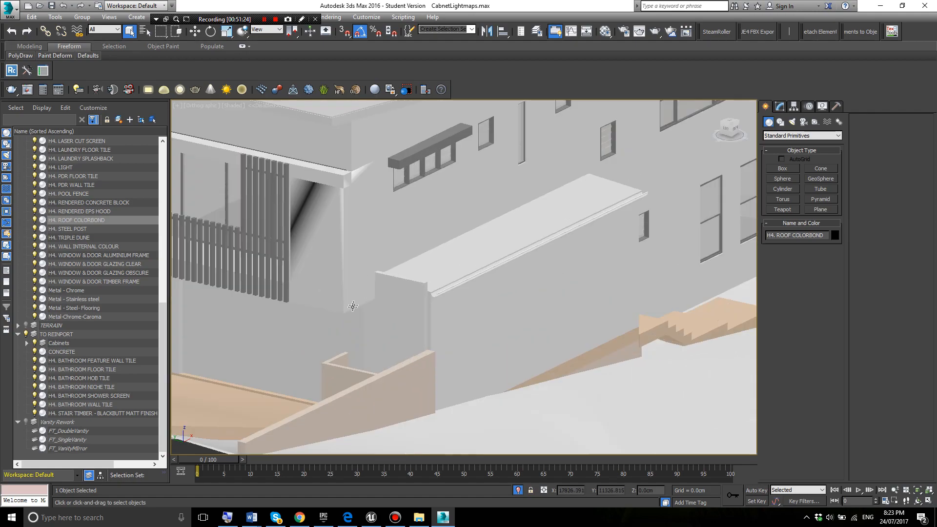
{"action": "scroll", "coordinate": [400, 321], "scroll_direction": "down", "scroll_amount": 3}
{"action": "scroll", "coordinate": [403, 272], "scroll_direction": "down", "scroll_amount": 2}
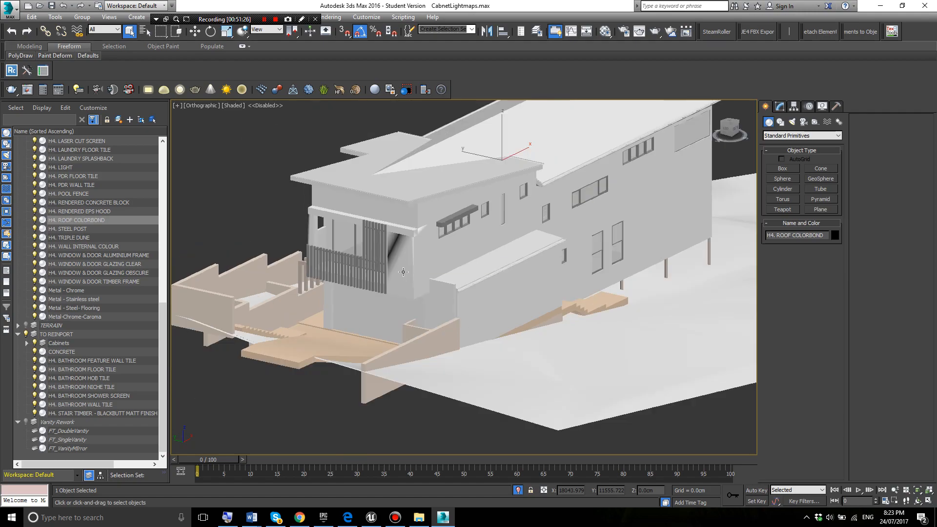
- Select the H4. CLADDING RENDERED EPS object and examine the dark shading on its wall beside the balcony screen
{"action": "left_click", "coordinate": [395, 261]}
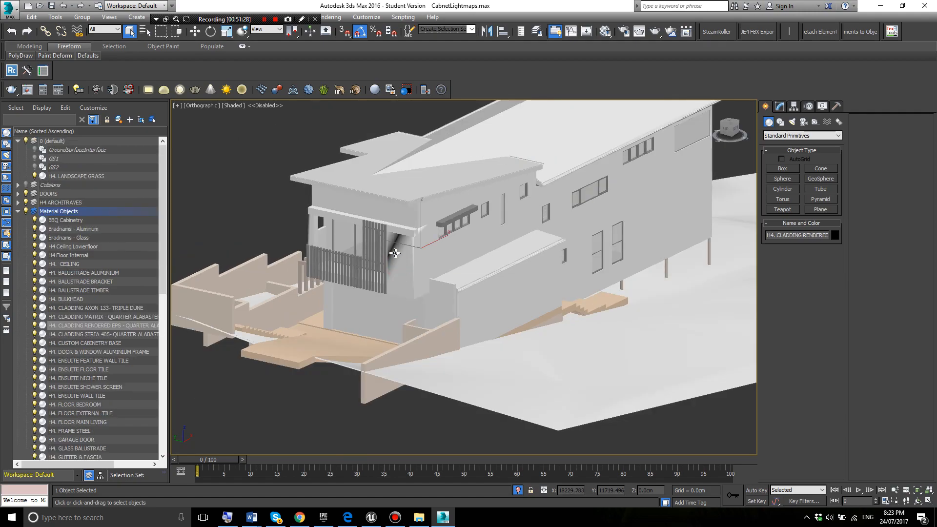
{"action": "middle_click_drag", "start_coordinate": [274, 210], "coordinate": [380, 230], "text": "alt"}
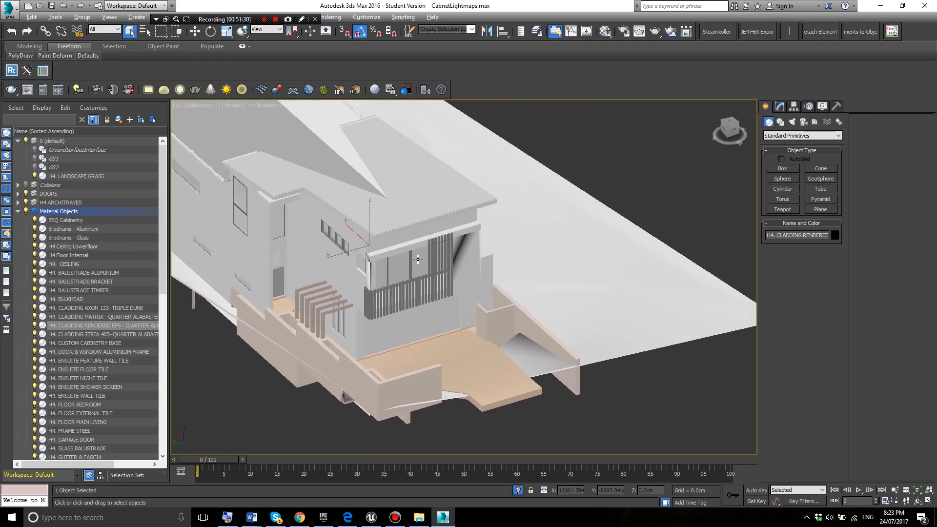
{"action": "scroll", "coordinate": [417, 259], "scroll_direction": "up", "scroll_amount": 4}
{"action": "left_click", "coordinate": [519, 216]}
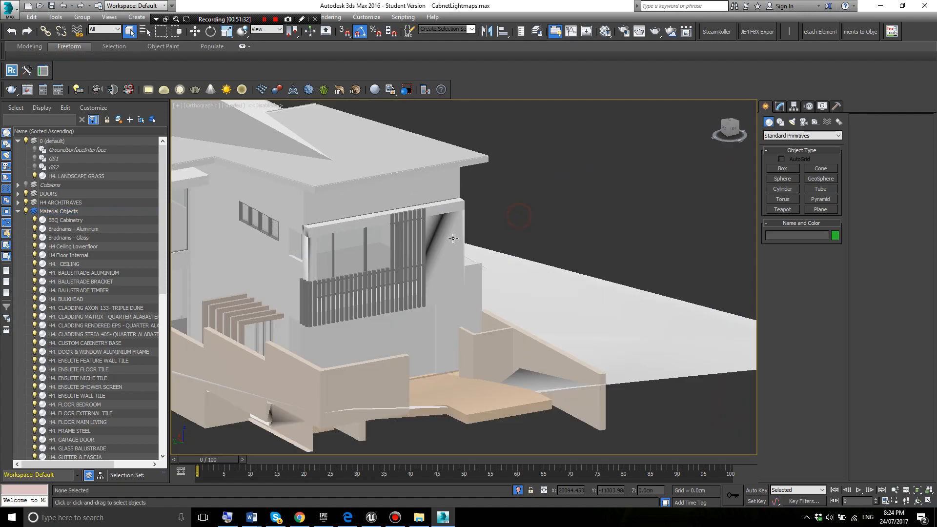
{"action": "left_click", "coordinate": [433, 233]}
{"action": "left_click", "coordinate": [527, 201]}
{"action": "left_click", "coordinate": [454, 228]}
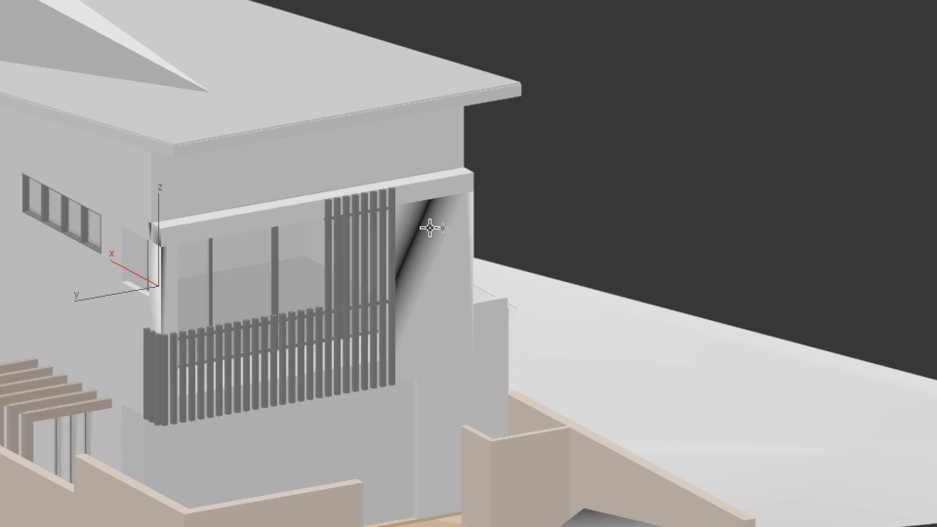
{"action": "scroll", "coordinate": [430, 221], "scroll_direction": "up", "scroll_amount": 5}
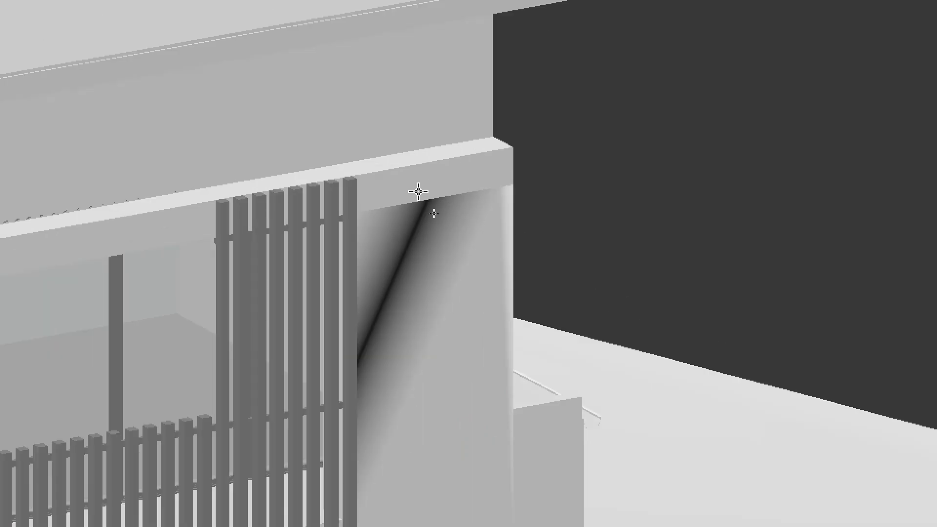
{"action": "scroll", "coordinate": [429, 214], "scroll_direction": "down", "scroll_amount": 5}
{"action": "middle_click_drag", "start_coordinate": [460, 274], "coordinate": [464, 247], "text": "alt"}
{"action": "scroll", "coordinate": [414, 169], "scroll_direction": "up", "scroll_amount": 4}
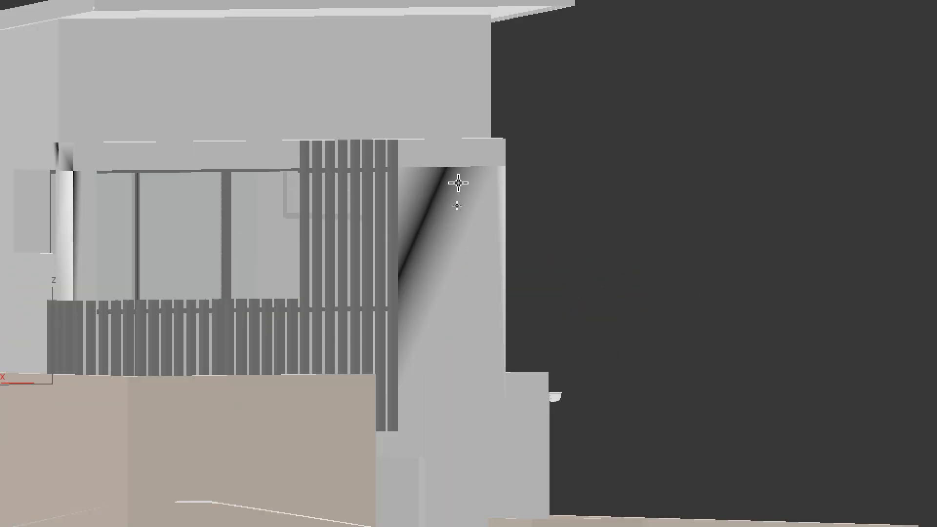
- Isolate the rendered EPS cladding and select all of its polygons
{"action": "right_click", "coordinate": [455, 205]}
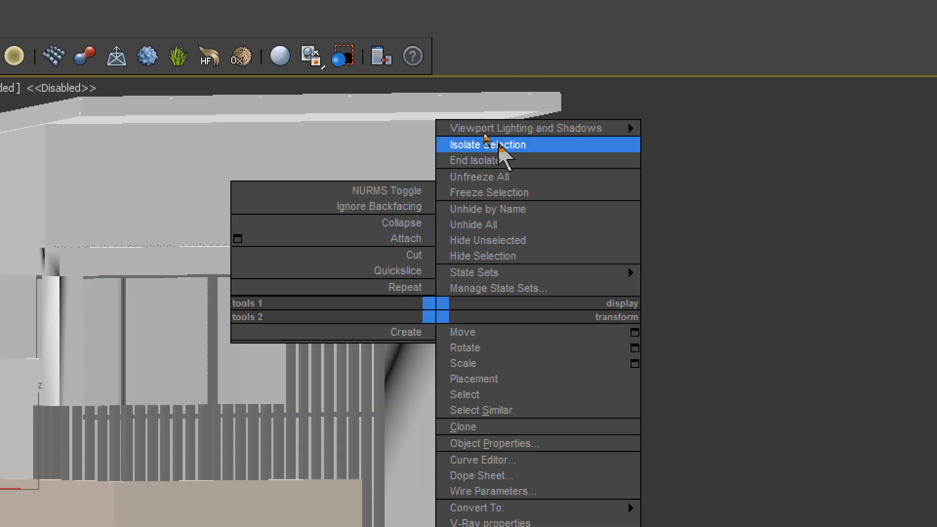
{"action": "left_click", "coordinate": [499, 145]}
{"action": "scroll", "coordinate": [580, 288], "scroll_direction": "up", "scroll_amount": 5}
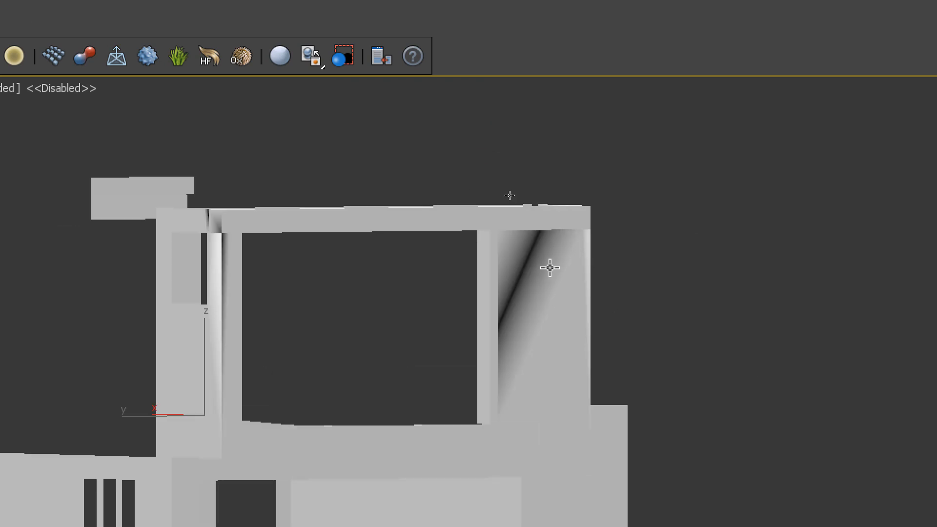
{"action": "left_click", "coordinate": [550, 268]}
{"action": "scroll", "coordinate": [556, 283], "scroll_direction": "down", "scroll_amount": 5}
{"action": "key", "text": "ctrl+a"}
{"action": "middle_click_drag", "start_coordinate": [558, 277], "coordinate": [562, 333], "text": "alt"}
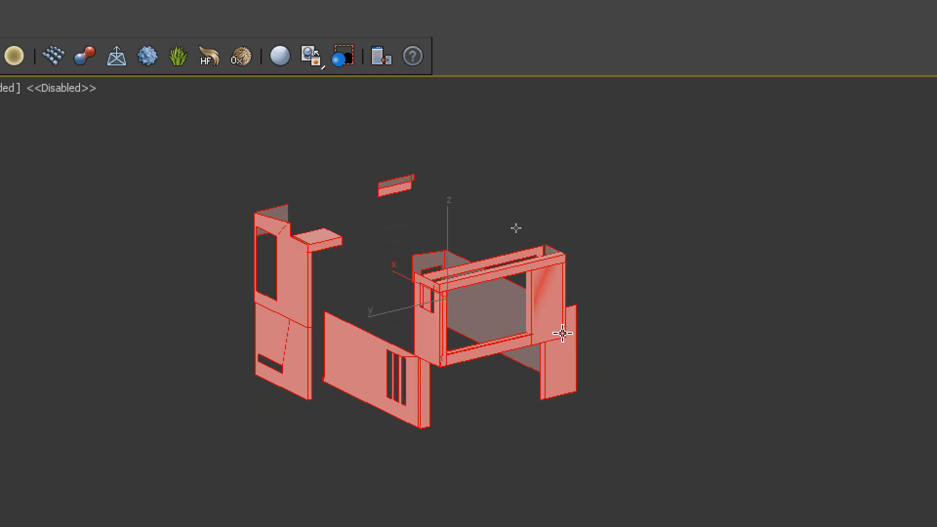
- Clear the smoothing groups on all selected cladding polygons and dismiss the Select By Smooth Groups dialog
{"action": "scroll", "coordinate": [568, 300], "scroll_direction": "up", "scroll_amount": 3}
{"action": "scroll", "coordinate": [408, 309], "scroll_direction": "down", "scroll_amount": 2}
{"action": "scroll", "coordinate": [854, 419], "scroll_direction": "down", "scroll_amount": 3}
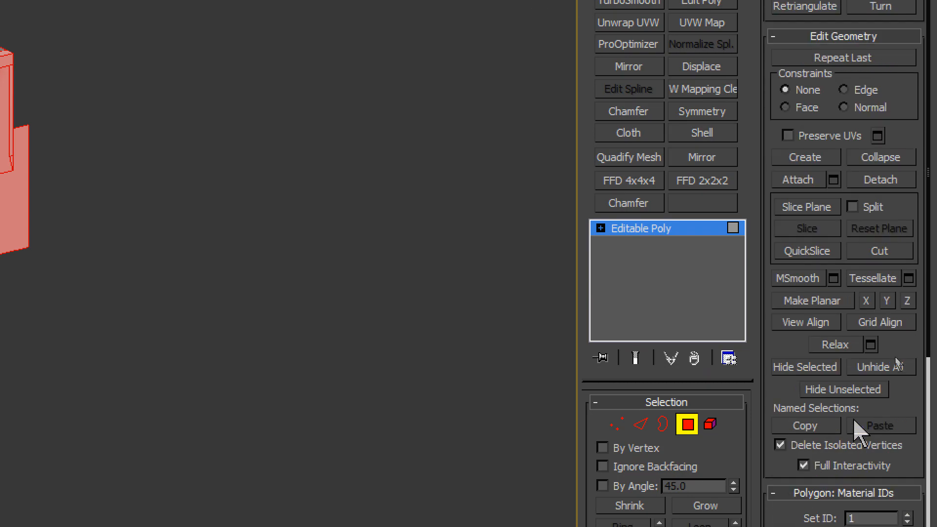
{"action": "scroll", "coordinate": [855, 421], "scroll_direction": "down", "scroll_amount": 8}
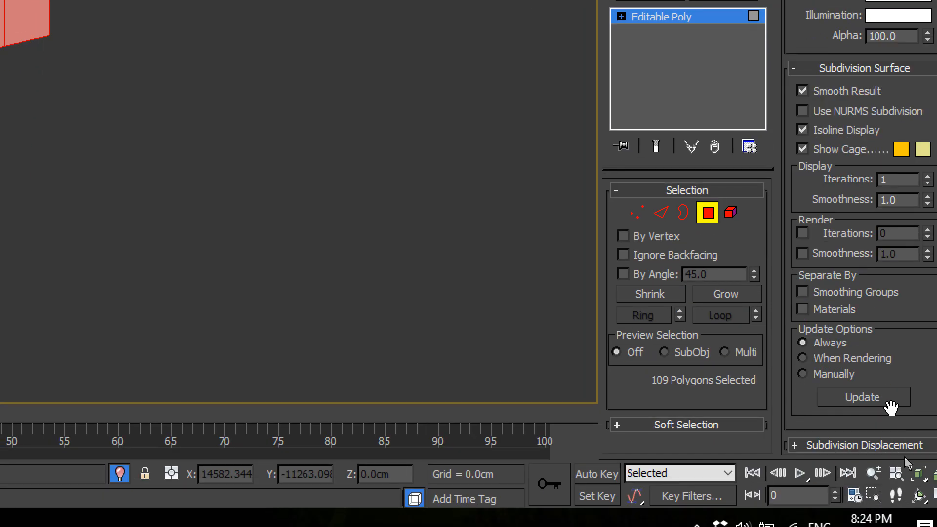
{"action": "scroll", "coordinate": [891, 408], "scroll_direction": "down", "scroll_amount": 4}
{"action": "left_click", "coordinate": [844, 394]}
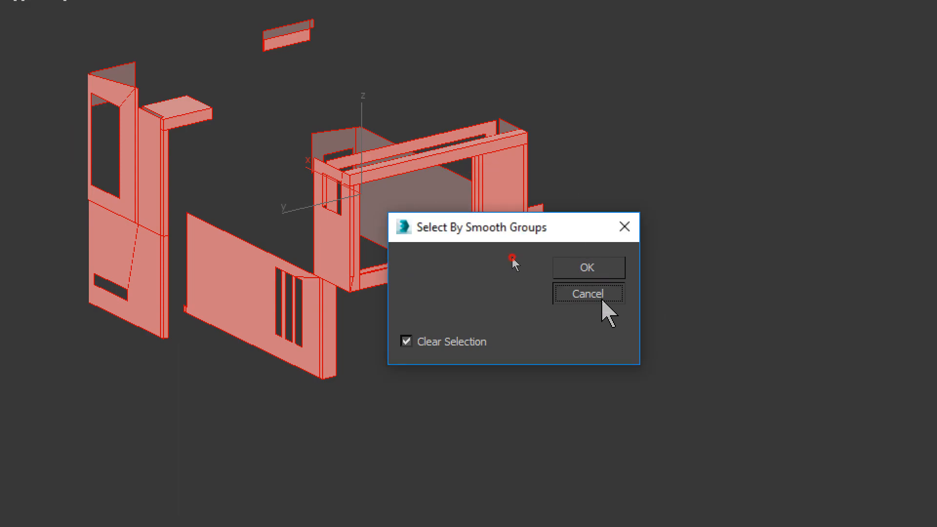
{"action": "left_click", "coordinate": [603, 300]}
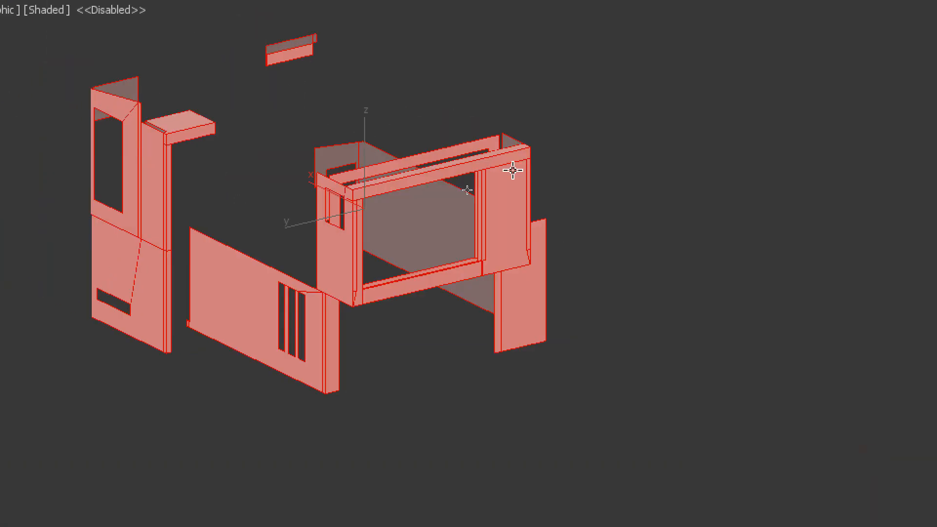
- Select only the wall panel polygon beside the balcony opening to check its shading
{"action": "left_click", "coordinate": [552, 233]}
{"action": "scroll", "coordinate": [518, 174], "scroll_direction": "up", "scroll_amount": 2}
{"action": "scroll", "coordinate": [508, 175], "scroll_direction": "down", "scroll_amount": 2}
{"action": "left_click", "coordinate": [502, 180]}
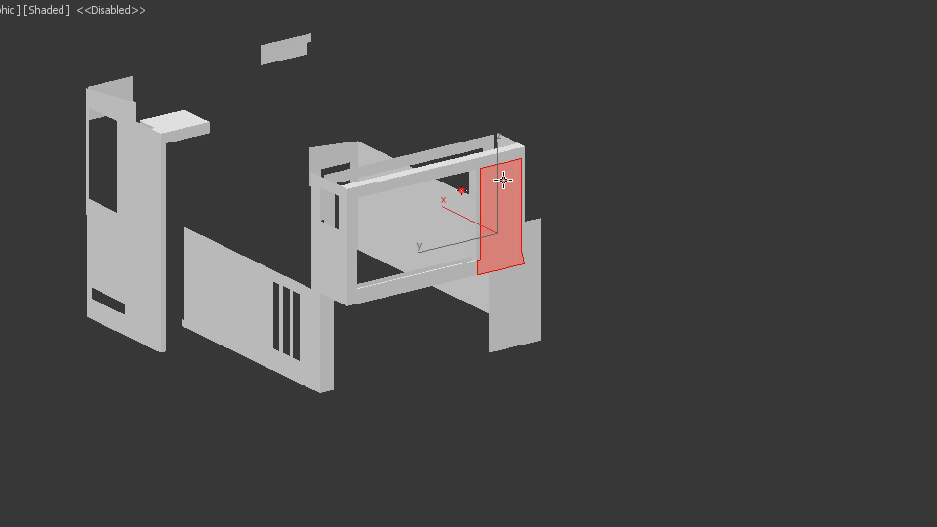
- Highlight all edges of the isolated cladding and examine them around the balcony opening
{"action": "scroll", "coordinate": [495, 173], "scroll_direction": "up", "scroll_amount": 5}
{"action": "key", "text": "6"}
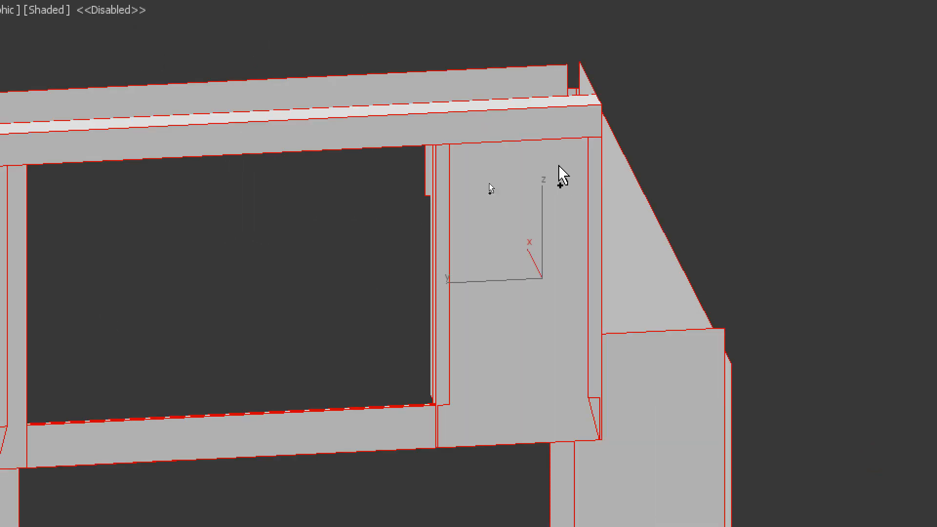
{"action": "scroll", "coordinate": [488, 184], "scroll_direction": "down", "scroll_amount": 5}
{"action": "scroll", "coordinate": [480, 188], "scroll_direction": "up", "scroll_amount": 4}
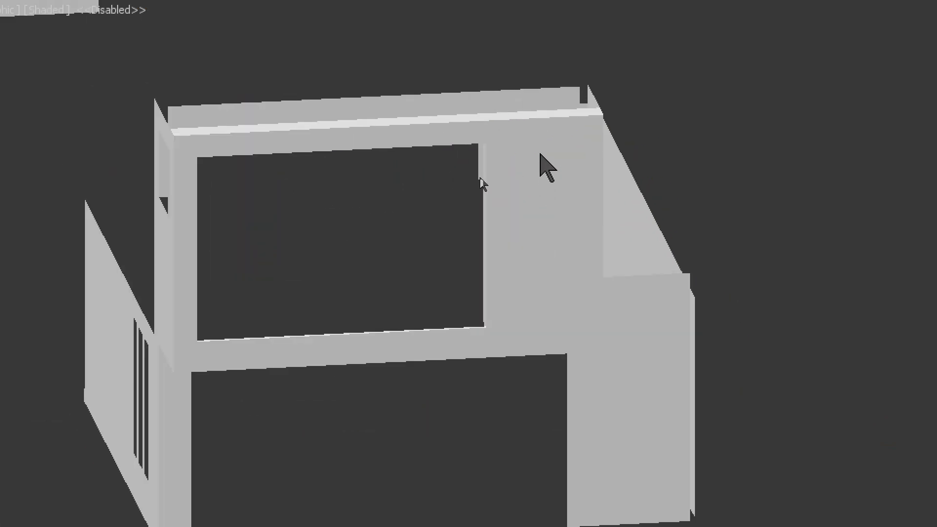
{"action": "scroll", "coordinate": [480, 185], "scroll_direction": "down", "scroll_amount": 5}
{"action": "middle_click_drag", "start_coordinate": [468, 192], "coordinate": [443, 192], "text": "alt"}
{"action": "scroll", "coordinate": [487, 173], "scroll_direction": "up", "scroll_amount": 3}
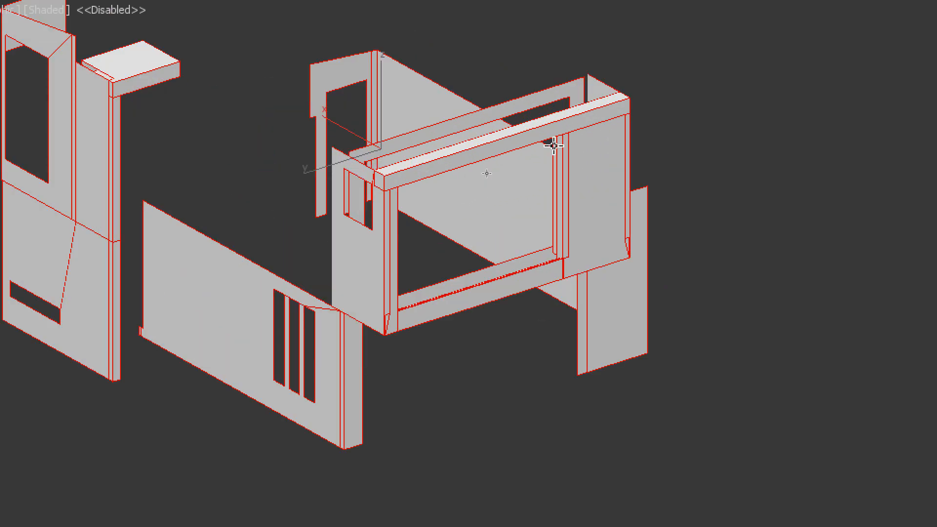
{"action": "scroll", "coordinate": [507, 173], "scroll_direction": "up", "scroll_amount": 2}
{"action": "scroll", "coordinate": [505, 196], "scroll_direction": "down", "scroll_amount": 4}
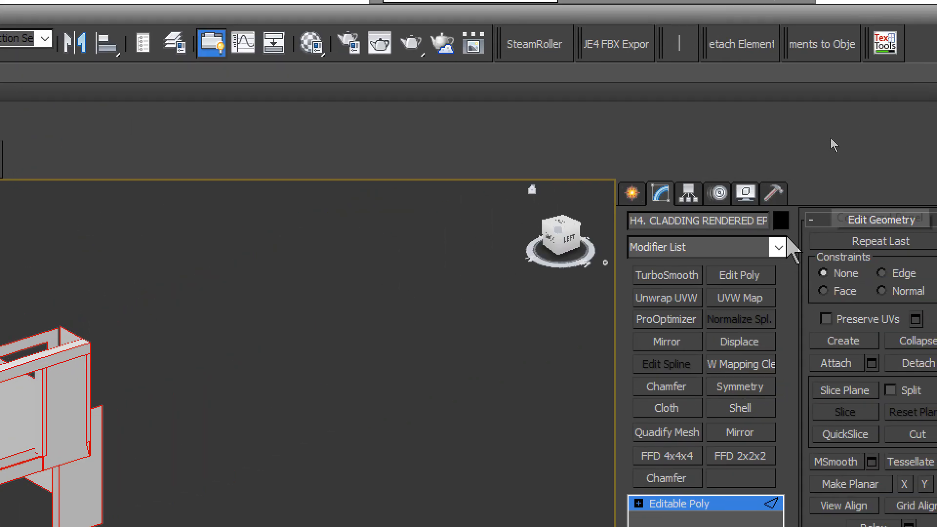
{"action": "middle_click_drag", "start_coordinate": [487, 350], "coordinate": [610, 332]}
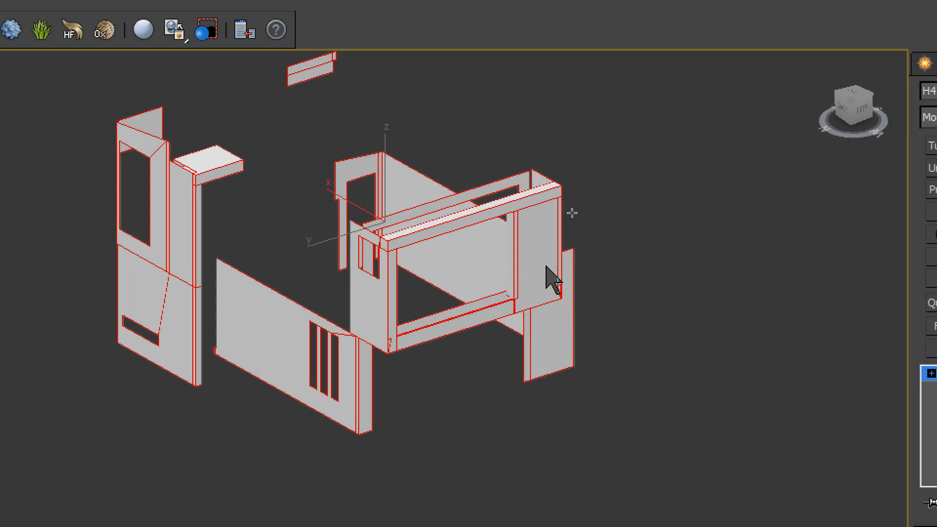
{"action": "scroll", "coordinate": [556, 210], "scroll_direction": "up", "scroll_amount": 5}
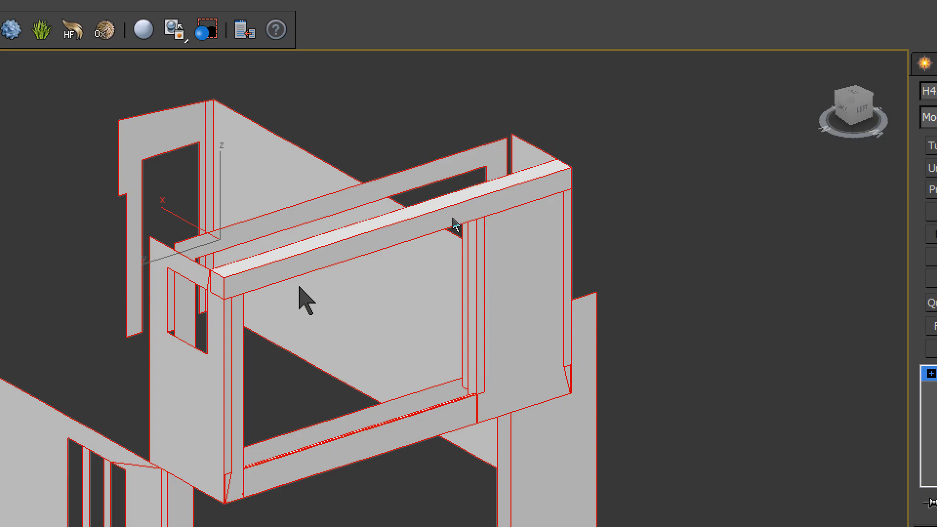
{"action": "scroll", "coordinate": [295, 244], "scroll_direction": "down", "scroll_amount": 5}
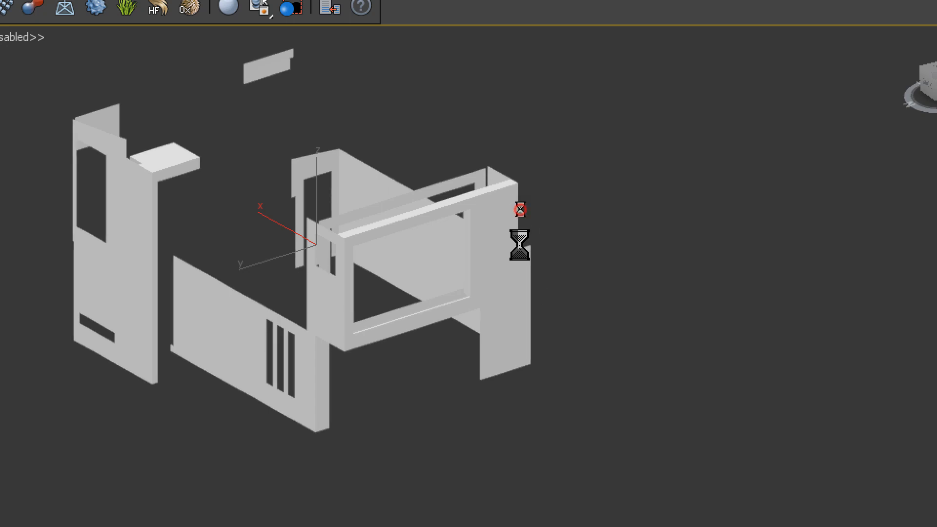
- Leave sub-object editing and examine the cladding's shading around the balcony opening and its upper beam
{"action": "scroll", "coordinate": [495, 241], "scroll_direction": "down", "scroll_amount": 2}
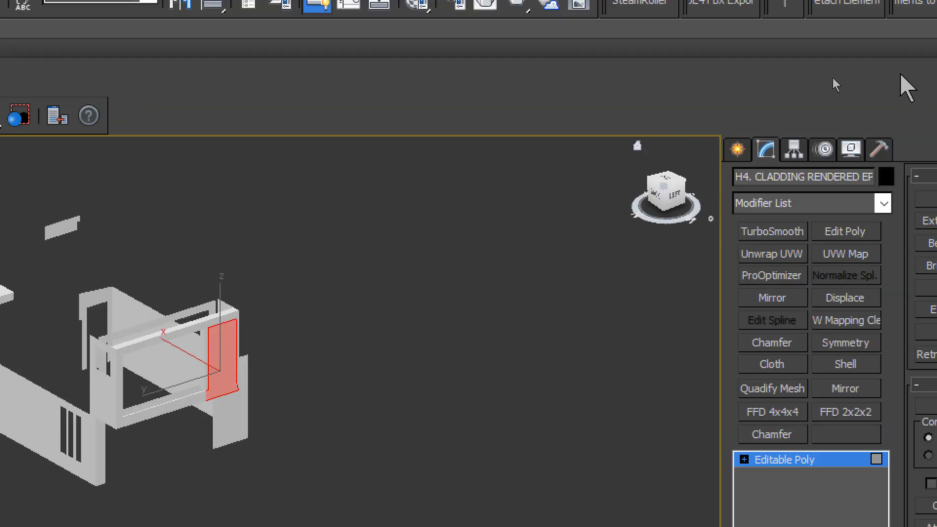
{"action": "left_click", "coordinate": [740, 151]}
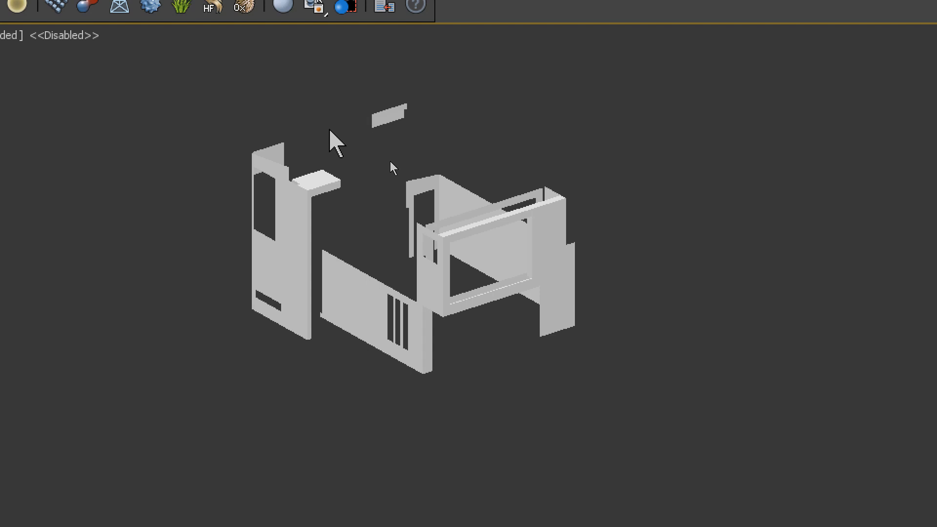
{"action": "scroll", "coordinate": [551, 227], "scroll_direction": "up", "scroll_amount": 3}
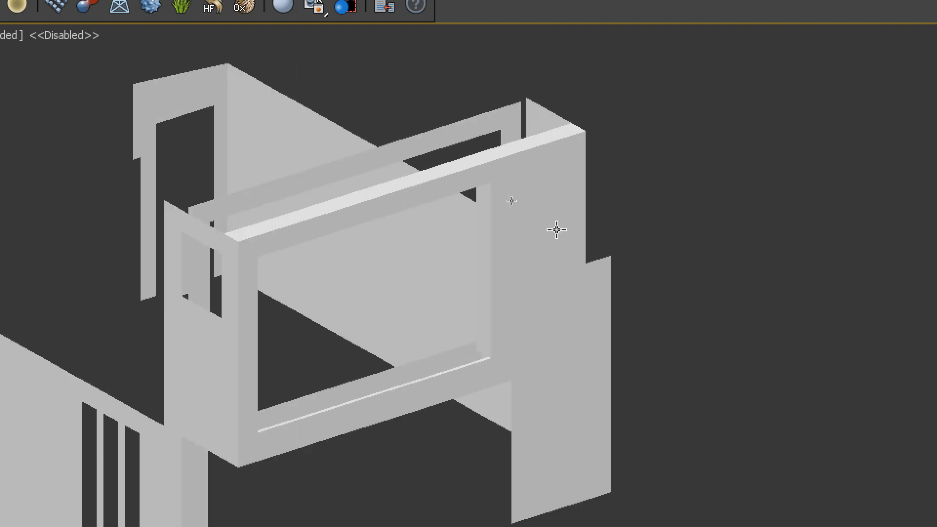
{"action": "scroll", "coordinate": [544, 189], "scroll_direction": "down", "scroll_amount": 4}
{"action": "scroll", "coordinate": [471, 220], "scroll_direction": "up", "scroll_amount": 3}
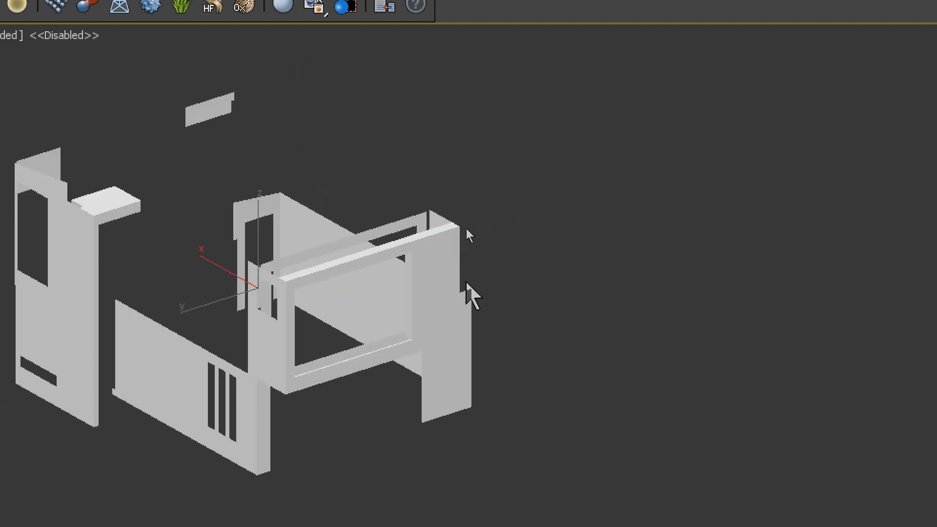
{"action": "scroll", "coordinate": [454, 249], "scroll_direction": "up", "scroll_amount": 2}
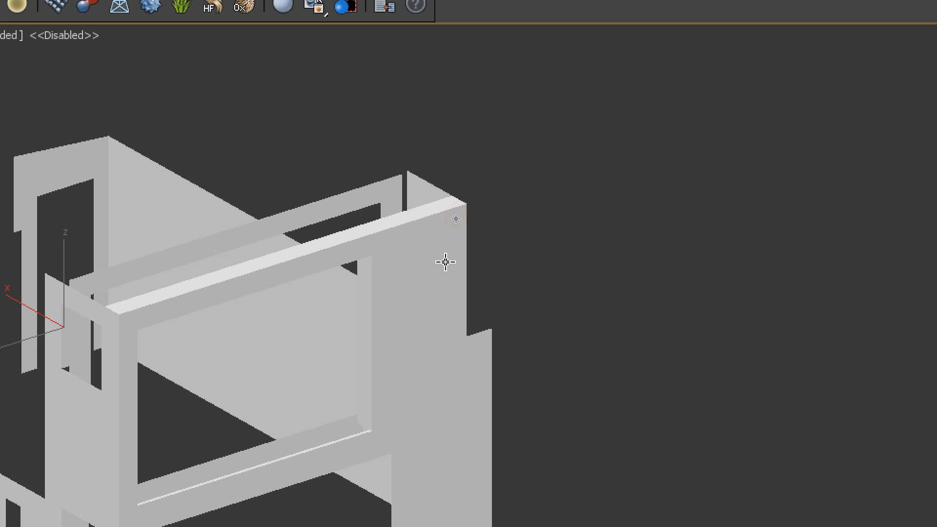
{"action": "scroll", "coordinate": [445, 261], "scroll_direction": "down", "scroll_amount": 2}
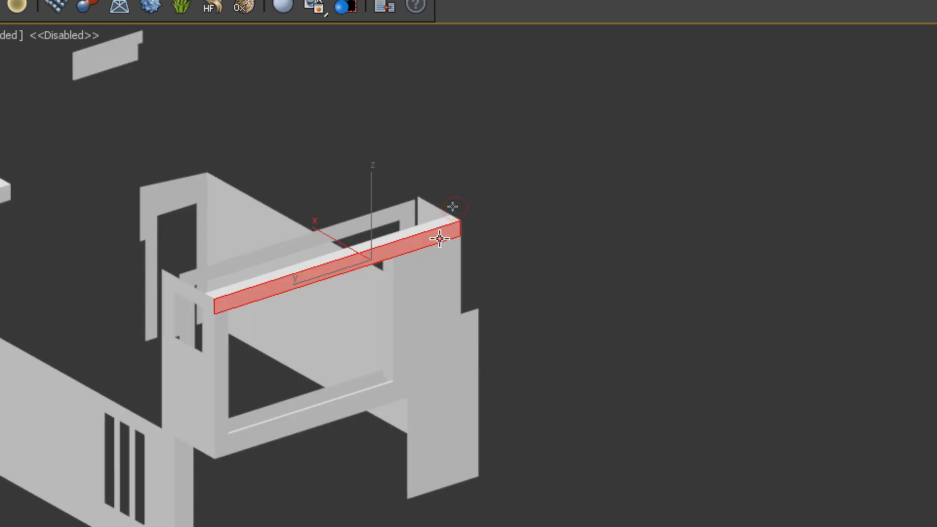
- Inspect the front and top polygons of the beam above the balcony opening, then clear the polygon selection
{"action": "scroll", "coordinate": [439, 239], "scroll_direction": "up", "scroll_amount": 3}
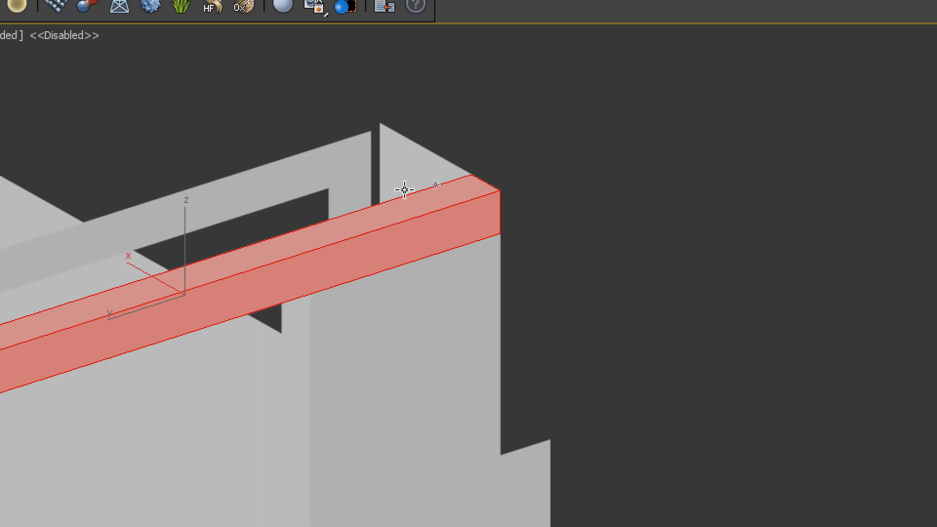
{"action": "scroll", "coordinate": [492, 204], "scroll_direction": "down", "scroll_amount": 5}
{"action": "scroll", "coordinate": [454, 193], "scroll_direction": "up", "scroll_amount": 5}
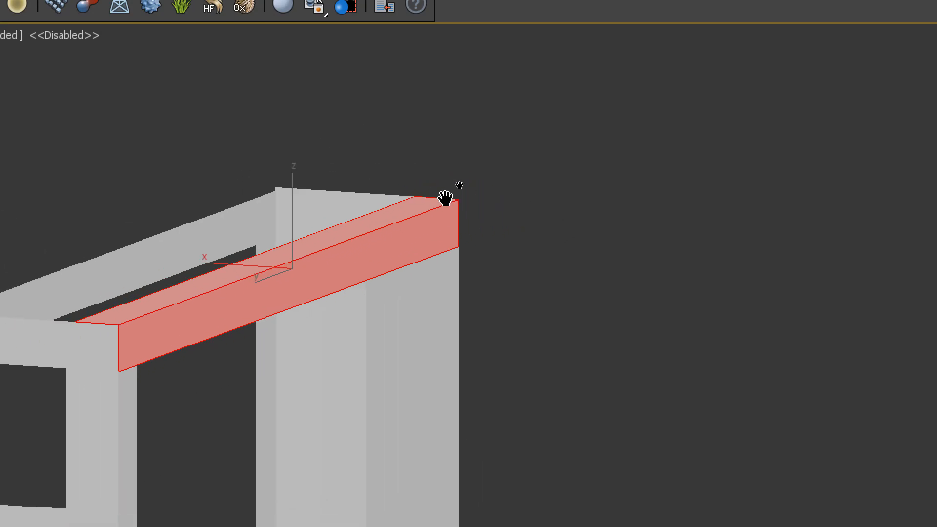
{"action": "scroll", "coordinate": [492, 192], "scroll_direction": "down", "scroll_amount": 5}
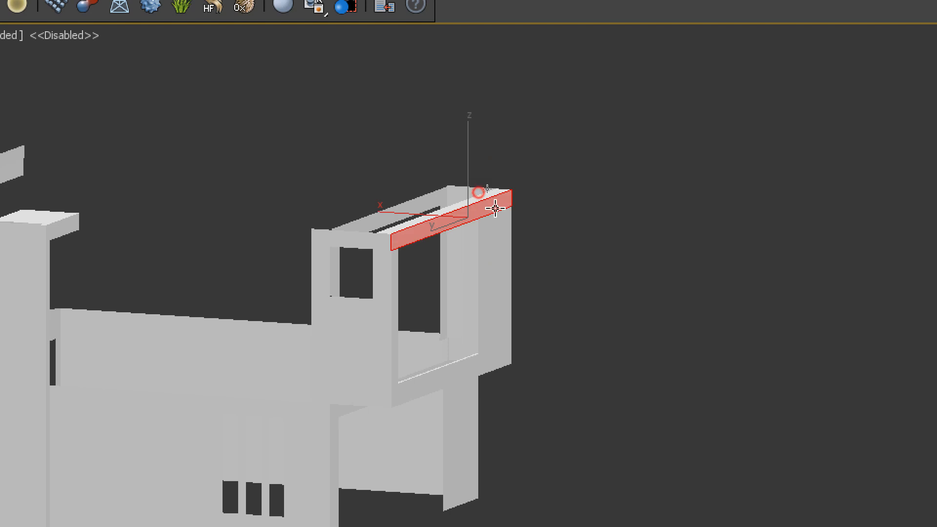
{"action": "scroll", "coordinate": [510, 210], "scroll_direction": "up", "scroll_amount": 3}
{"action": "left_click", "coordinate": [637, 145]}
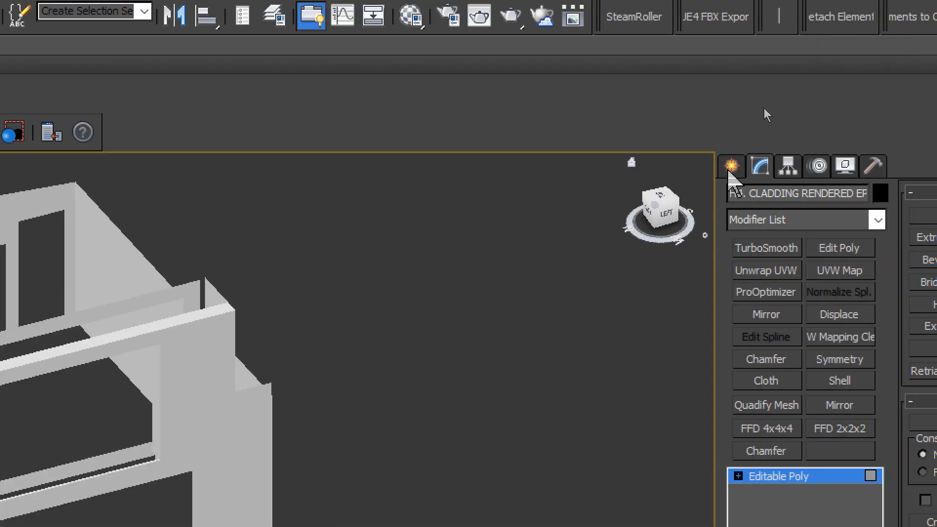
- Exit polygon editing, end the cladding's isolation and select all visible house and terrain objects
{"action": "left_click", "coordinate": [729, 170]}
{"action": "scroll", "coordinate": [342, 213], "scroll_direction": "down", "scroll_amount": 4}
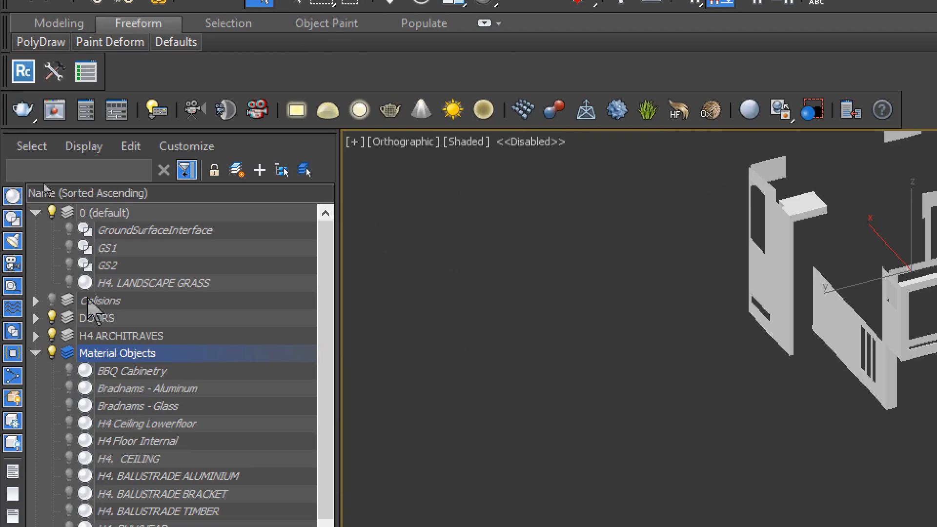
{"action": "right_click", "coordinate": [733, 455]}
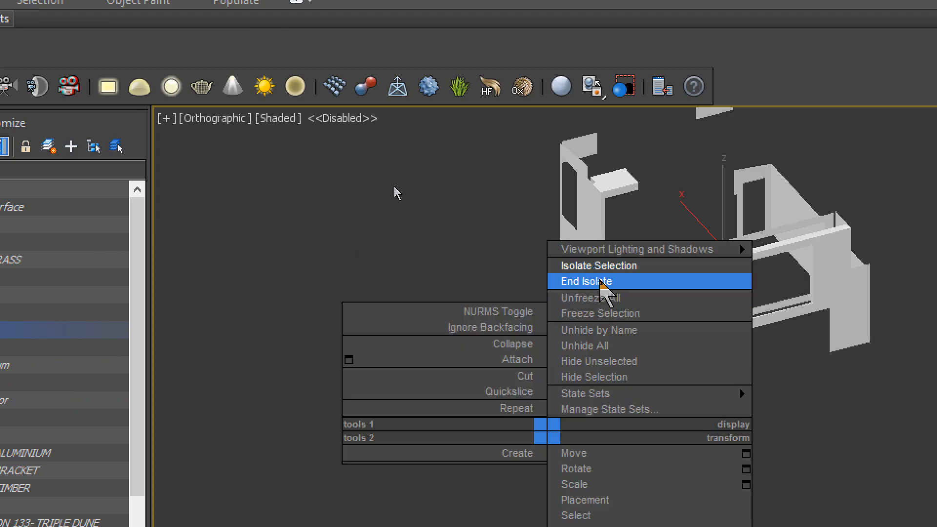
{"action": "left_click", "coordinate": [787, 303]}
{"action": "scroll", "coordinate": [564, 284], "scroll_direction": "down", "scroll_amount": 8}
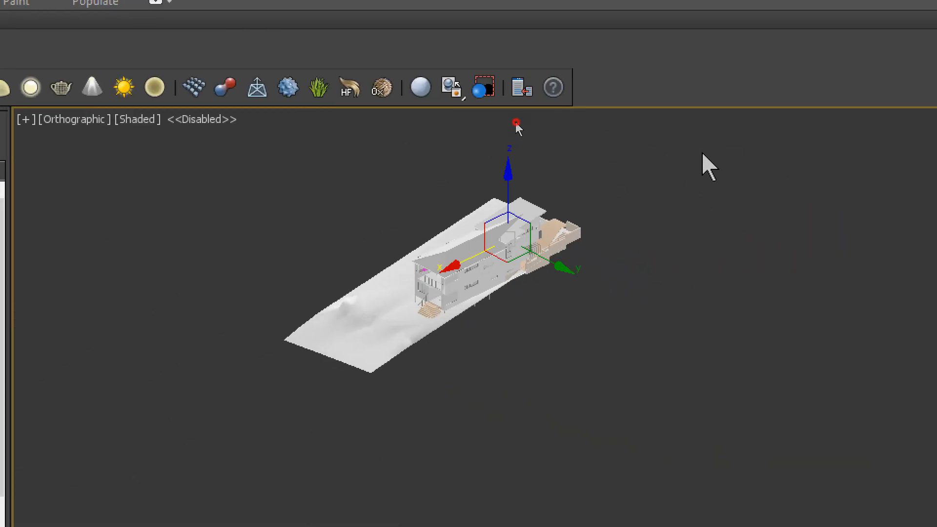
{"action": "left_click_drag", "start_coordinate": [641, 162], "coordinate": [257, 429]}
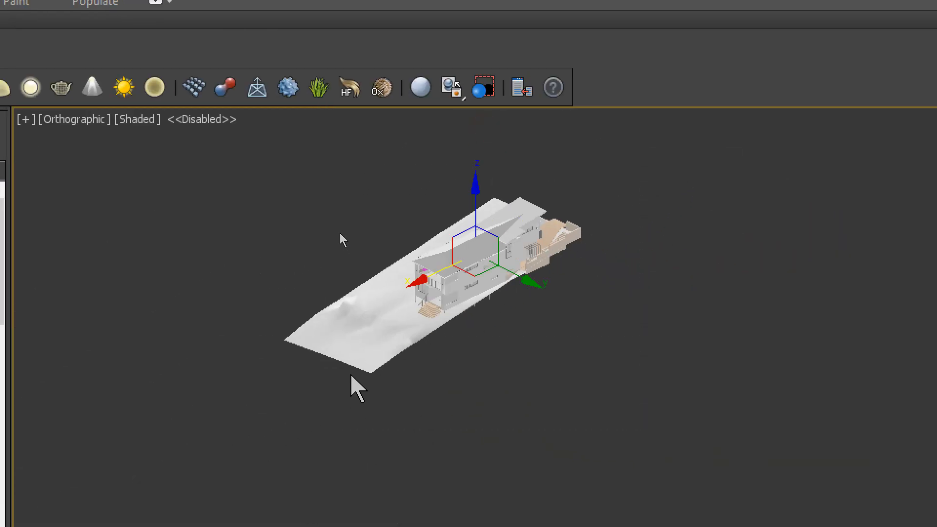
- Select all visible house and terrain objects and open the UE4 FBX Exporter for them
{"action": "left_click", "coordinate": [473, 194]}
{"action": "left_click_drag", "start_coordinate": [668, 122], "coordinate": [229, 410]}
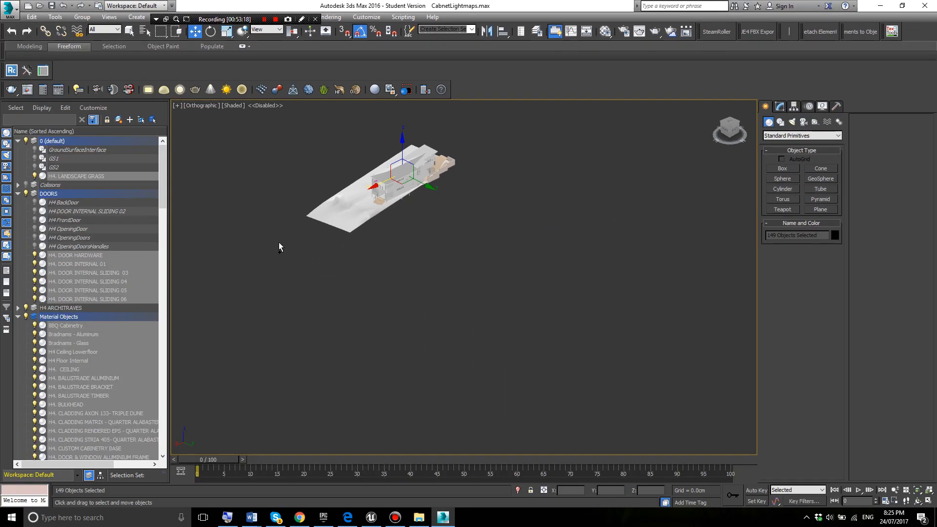
{"action": "middle_click_drag", "start_coordinate": [453, 246], "coordinate": [559, 352]}
{"action": "middle_click_drag", "start_coordinate": [542, 315], "coordinate": [526, 295]}
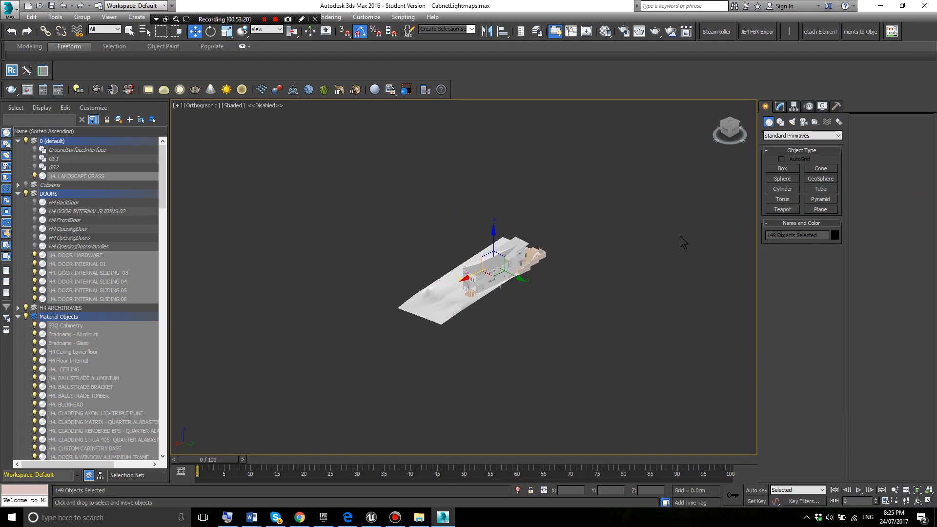
{"action": "left_click", "coordinate": [753, 36]}
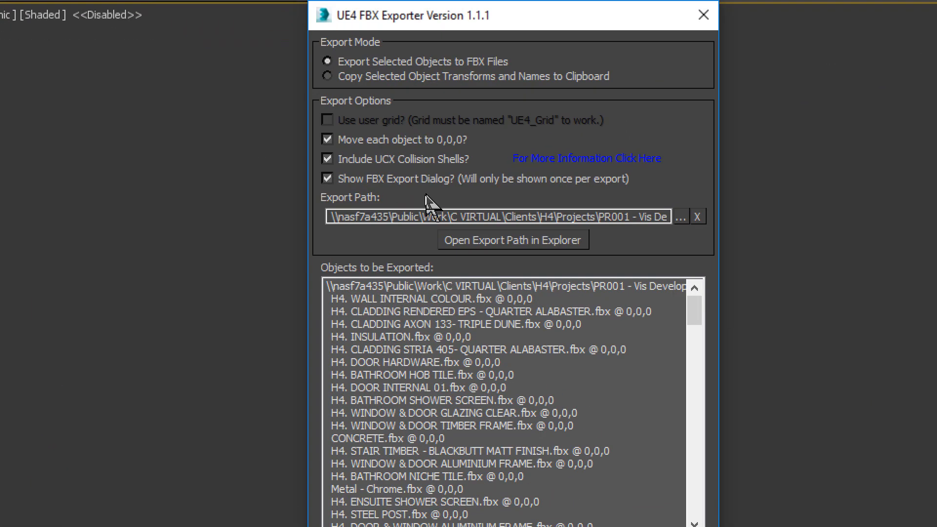
- Turn off moving each object to 0,0,0 and including UCX collision shells in the export options
{"action": "left_click", "coordinate": [355, 141]}
{"action": "left_click_drag", "start_coordinate": [481, 17], "coordinate": [857, 96]}
{"action": "scroll", "coordinate": [569, 360], "scroll_direction": "up", "scroll_amount": 5}
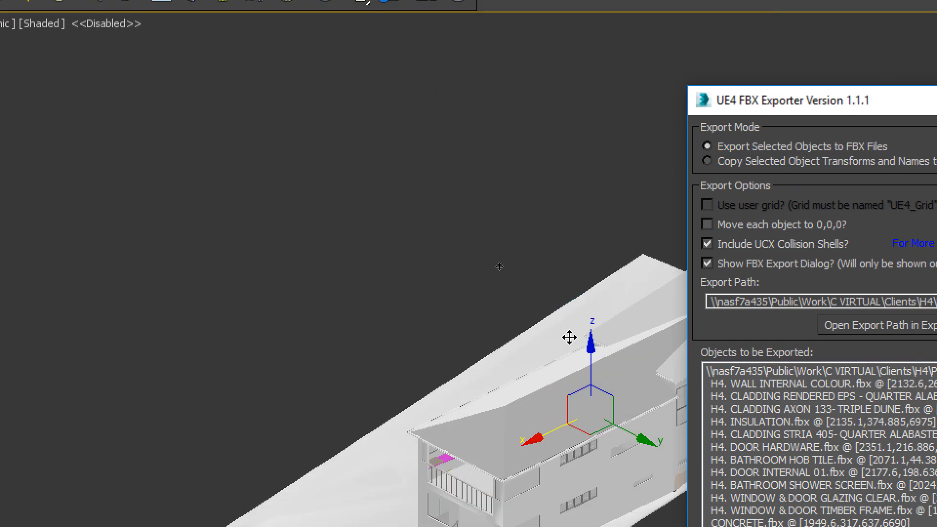
{"action": "middle_click_drag", "start_coordinate": [505, 268], "coordinate": [459, 231], "text": "alt"}
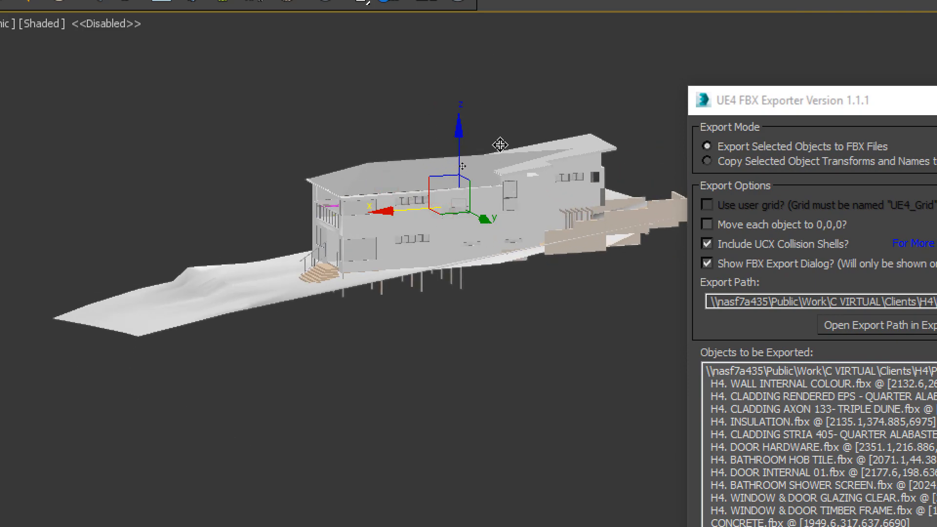
{"action": "scroll", "coordinate": [576, 112], "scroll_direction": "down", "scroll_amount": 3}
{"action": "scroll", "coordinate": [467, 247], "scroll_direction": "down", "scroll_amount": 2}
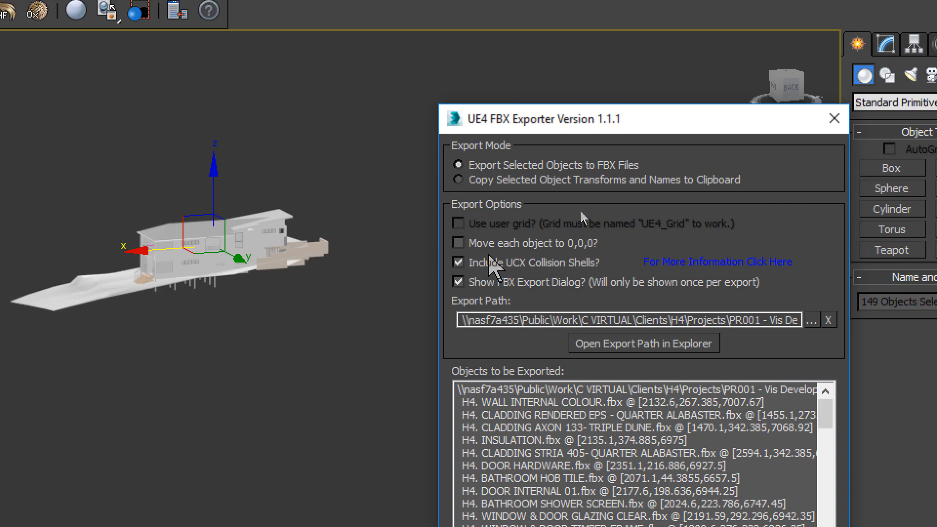
{"action": "left_click", "coordinate": [524, 261]}
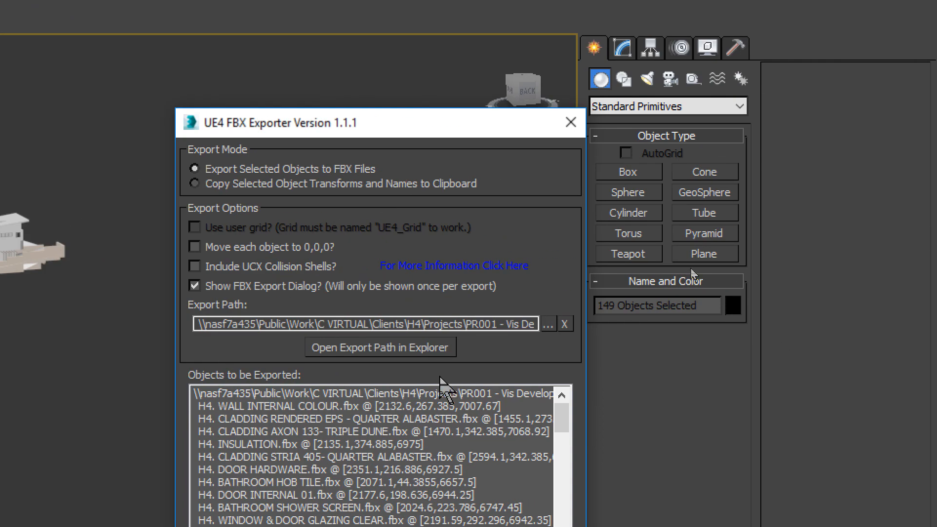
- Start choosing a new export path and collapse the H4 and C VIRTUAL folders in the folder tree
{"action": "left_click", "coordinate": [812, 320]}
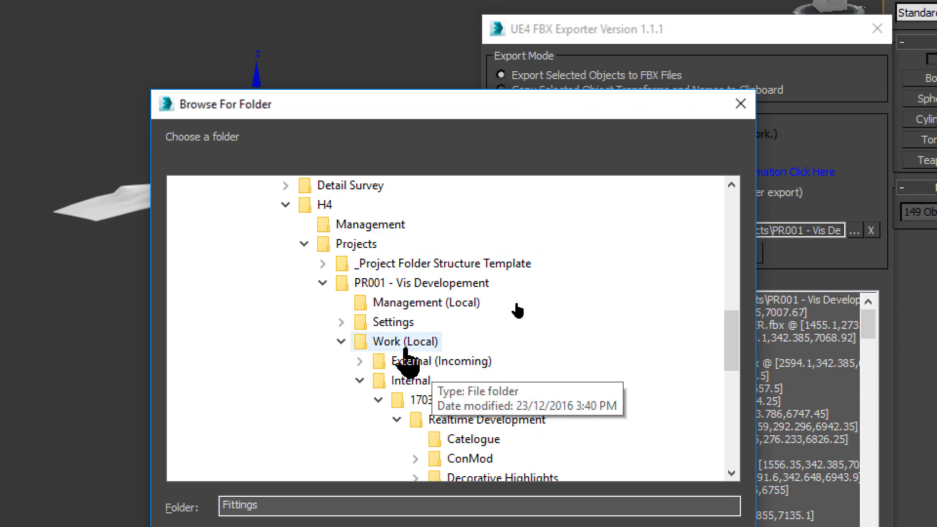
{"action": "left_click", "coordinate": [475, 282]}
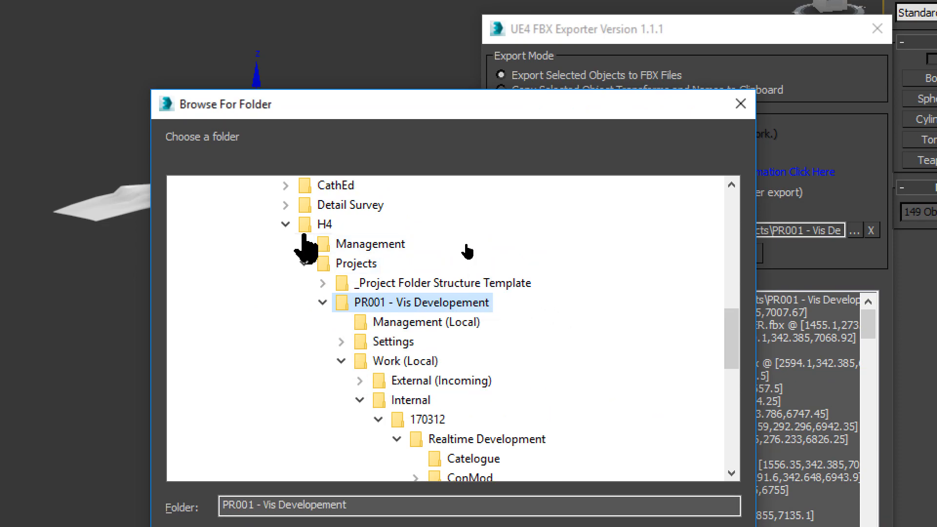
{"action": "left_click", "coordinate": [285, 224]}
{"action": "scroll", "coordinate": [300, 273], "scroll_direction": "up", "scroll_amount": 5}
{"action": "scroll", "coordinate": [349, 403], "scroll_direction": "up", "scroll_amount": 1}
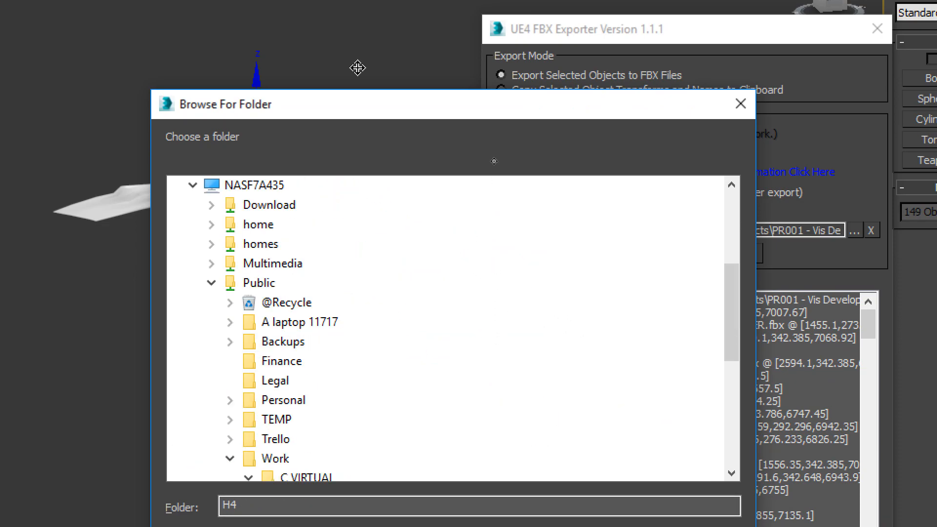
{"action": "left_click_drag", "start_coordinate": [731, 327], "coordinate": [708, 376]}
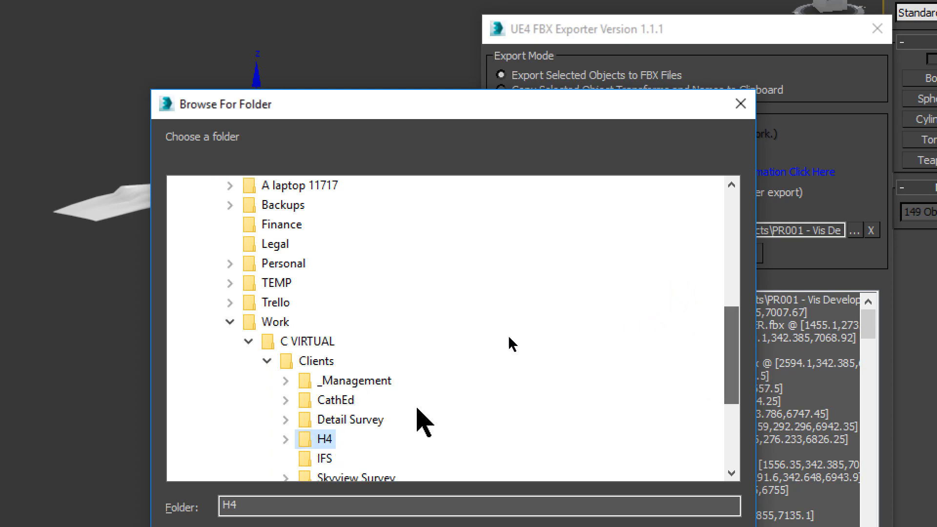
{"action": "left_click", "coordinate": [247, 342]}
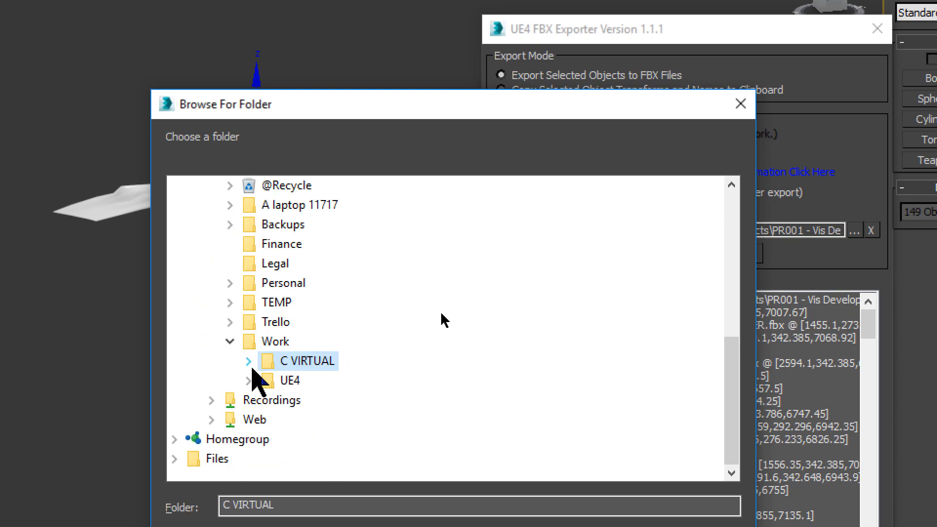
- Browse to the Projects folder inside C VIRTUAL, Intelectual Property, Internal Training
{"action": "left_click", "coordinate": [248, 360]}
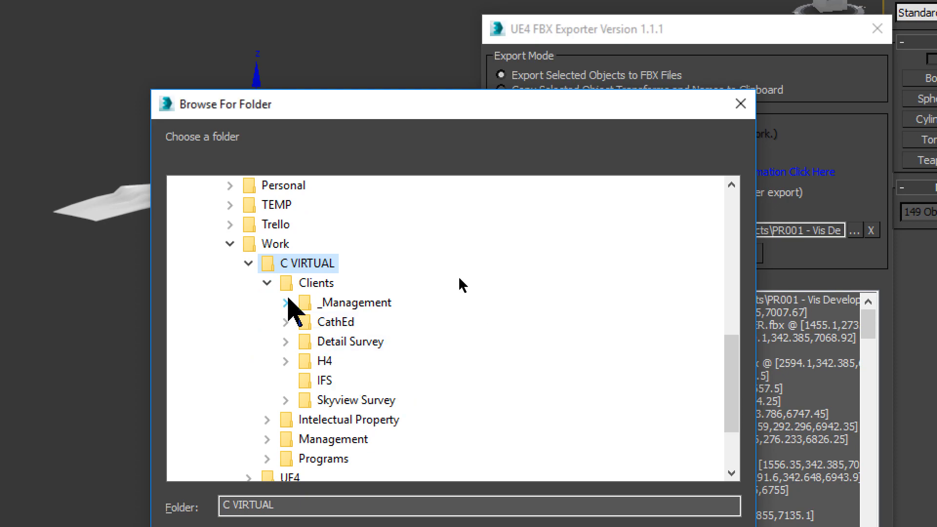
{"action": "left_click", "coordinate": [267, 283]}
{"action": "double_click", "coordinate": [349, 322]}
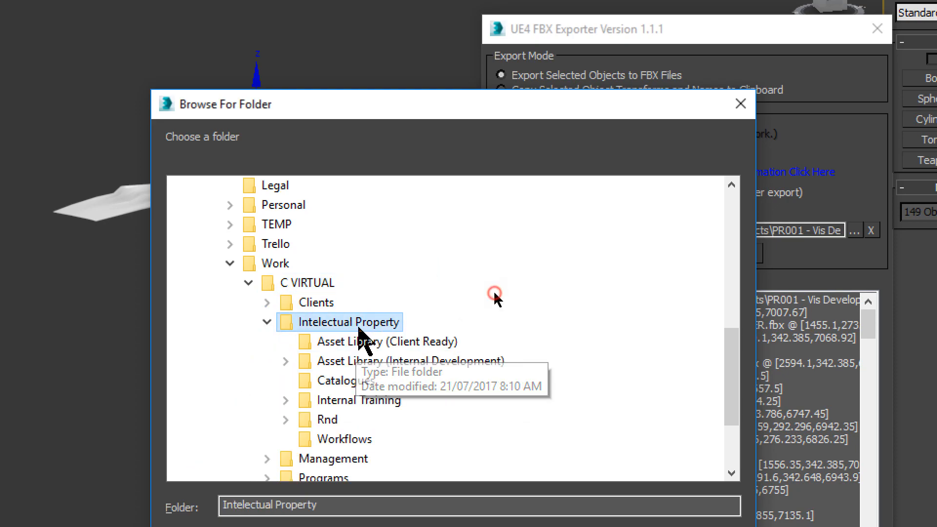
{"action": "double_click", "coordinate": [360, 400]}
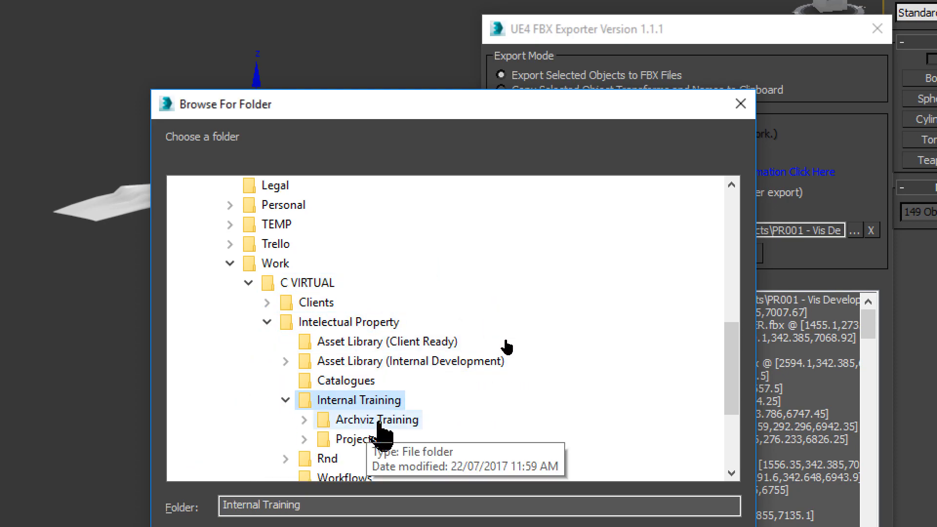
{"action": "double_click", "coordinate": [361, 439]}
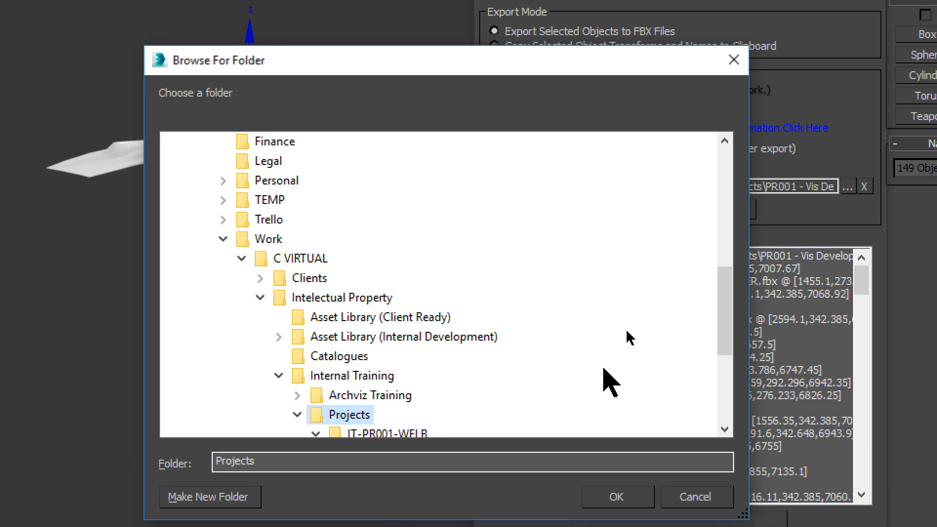
{"action": "left_click_drag", "start_coordinate": [722, 312], "coordinate": [721, 337]}
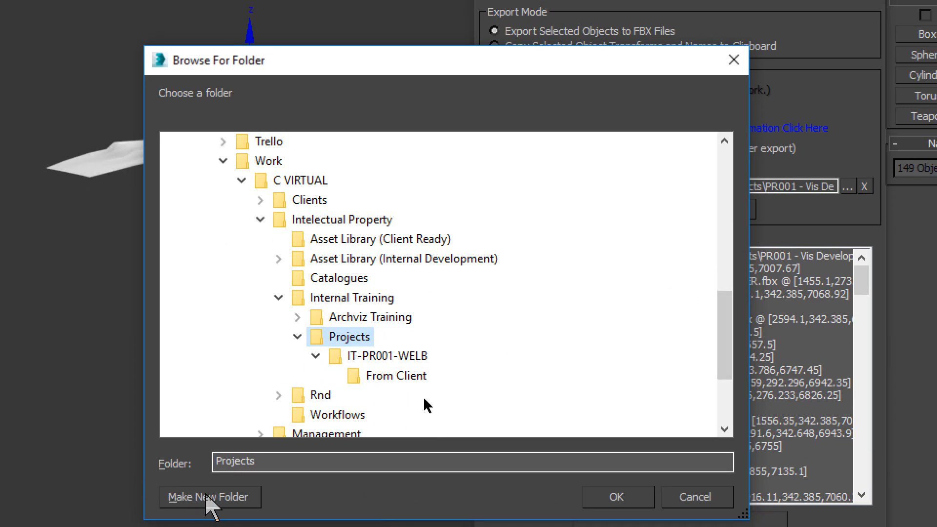
- Create a new folder named IT-PR001-WELB-EXAMPLE inside the Projects folder
{"action": "left_click", "coordinate": [219, 496]}
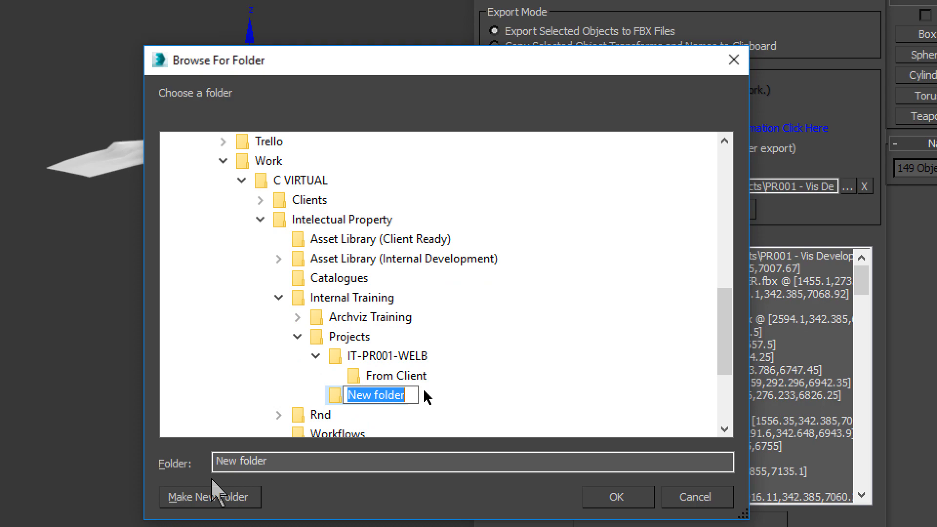
{"action": "key", "text": "BackSpace"}
{"action": "type", "text": "F"}
{"action": "key", "text": "BackSpace"}
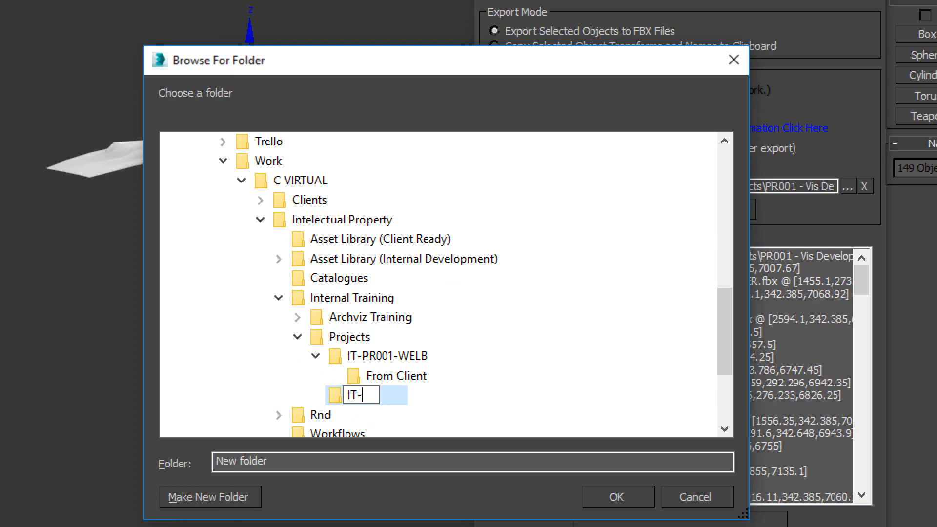
{"action": "type", "text": "IT-pr"}
{"action": "key", "text": "BackSpace"}
{"action": "key", "text": "BackSpace"}
{"action": "type", "text": "PR002"}
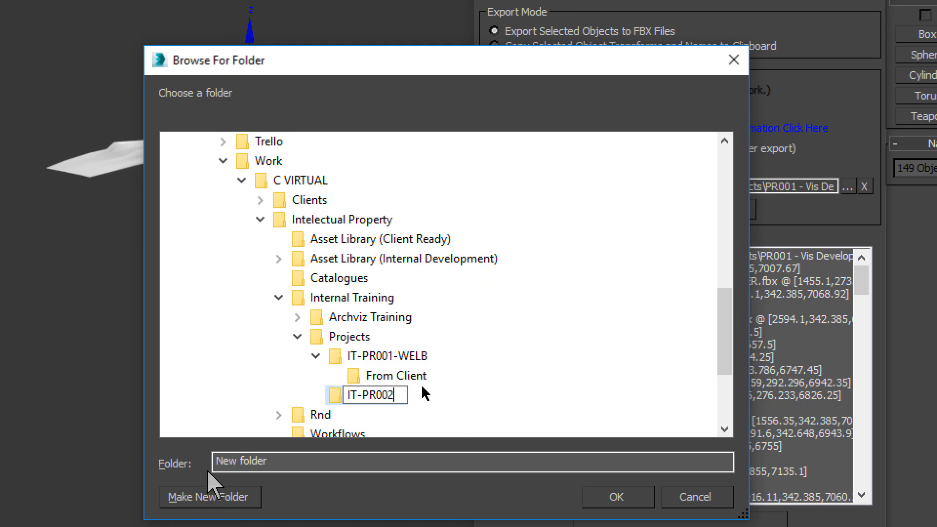
{"action": "key", "text": "BackSpace"}
{"action": "type", "text": "1-WELB-EXAMPLE"}
{"action": "key", "text": "Escape"}
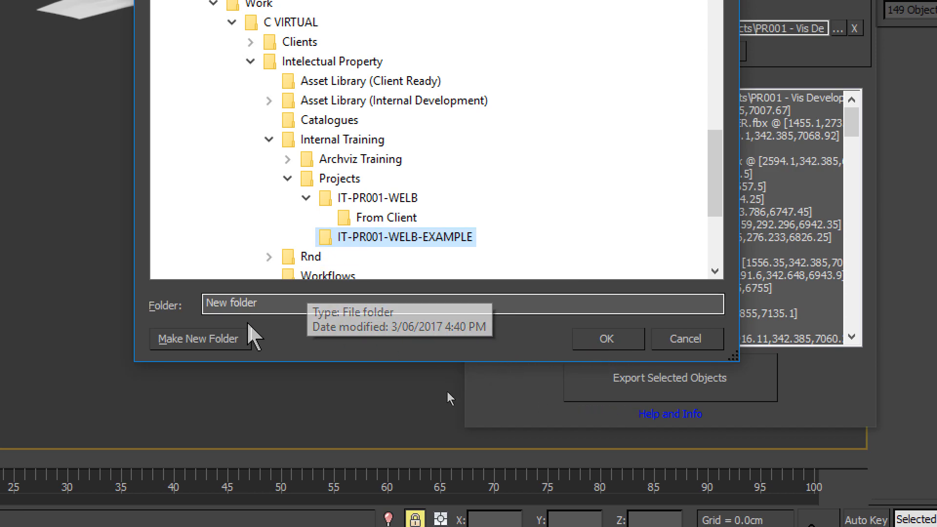
- Create a subfolder named Max inside IT-PR001-WELB-EXAMPLE
{"action": "left_click", "coordinate": [232, 339]}
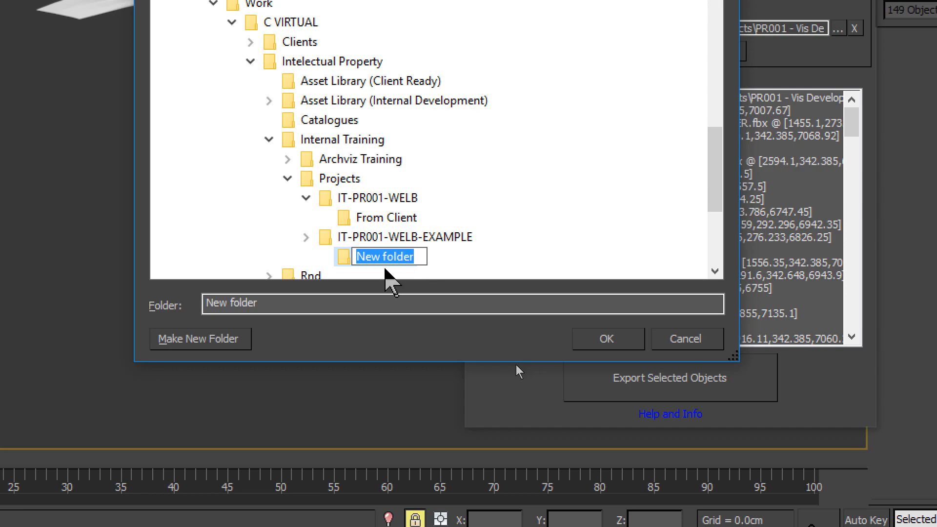
{"action": "type", "text": "m"}
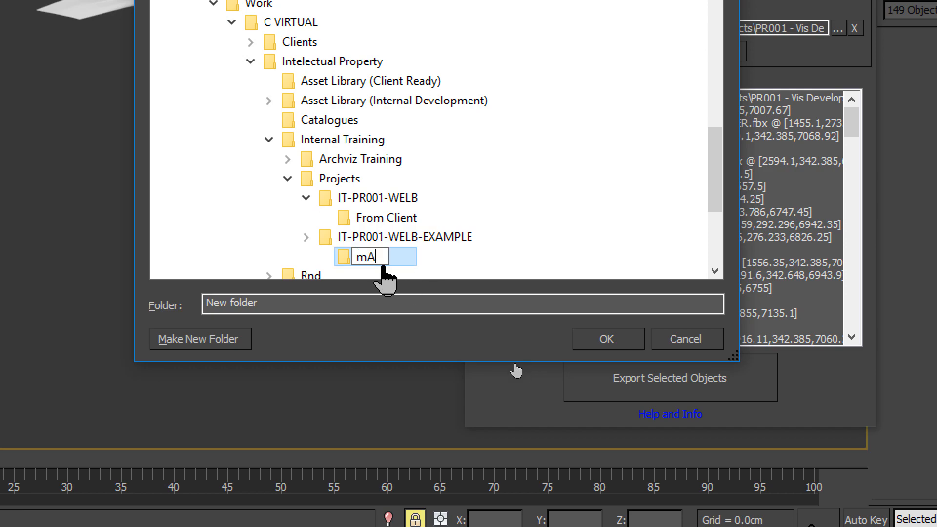
{"action": "type", "text": "A"}
{"action": "key", "text": "BackSpace"}
{"action": "key", "text": "BackSpace"}
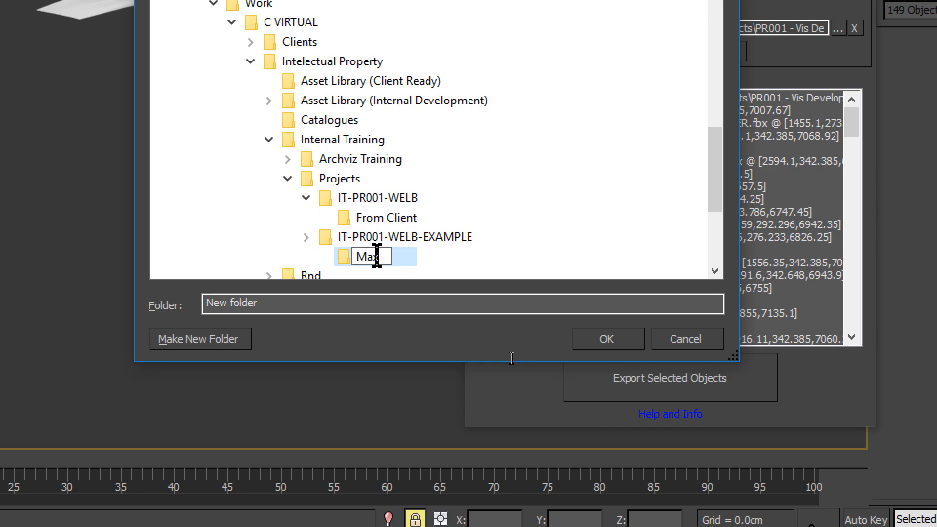
{"action": "left_click", "coordinate": [391, 235]}
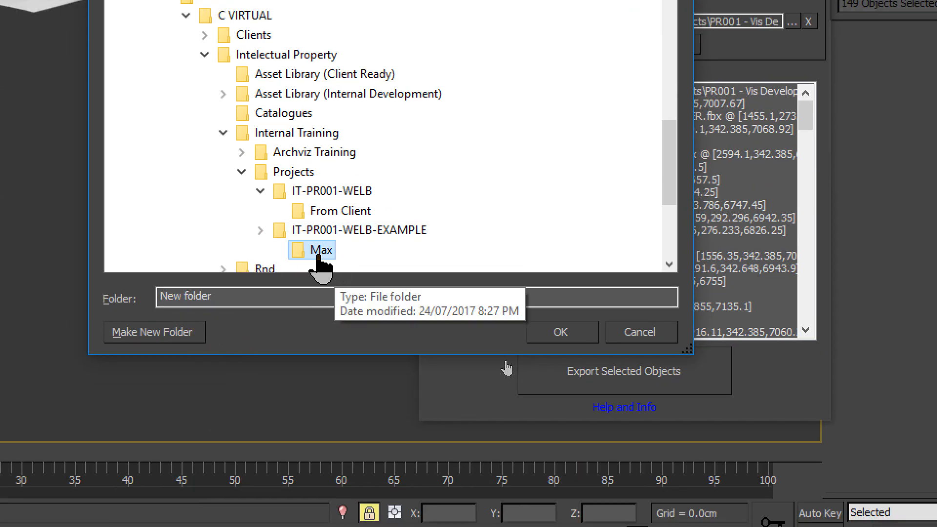
- Add a second subfolder named FBX inside IT-PR001-WELB-EXAMPLE
{"action": "left_click", "coordinate": [348, 230]}
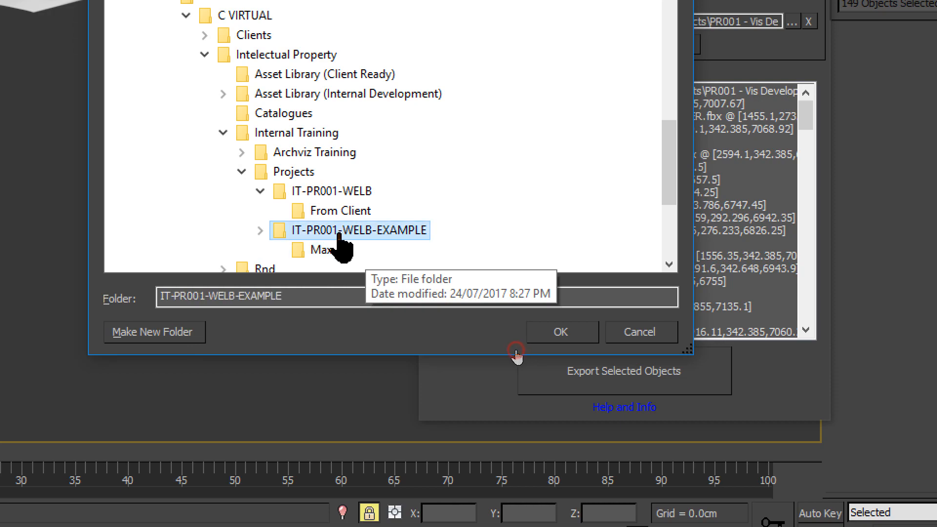
{"action": "left_click", "coordinate": [184, 331]}
{"action": "type", "text": "FBX"}
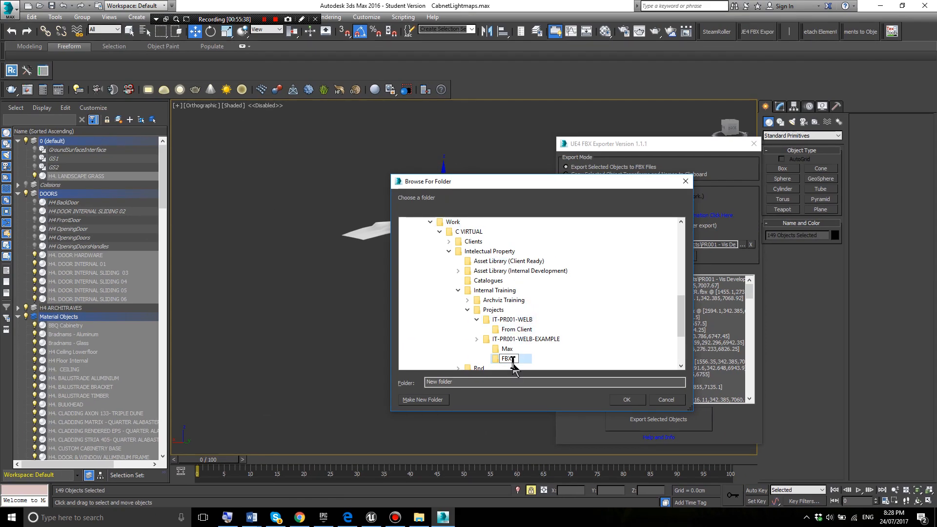
{"action": "left_click", "coordinate": [527, 339]}
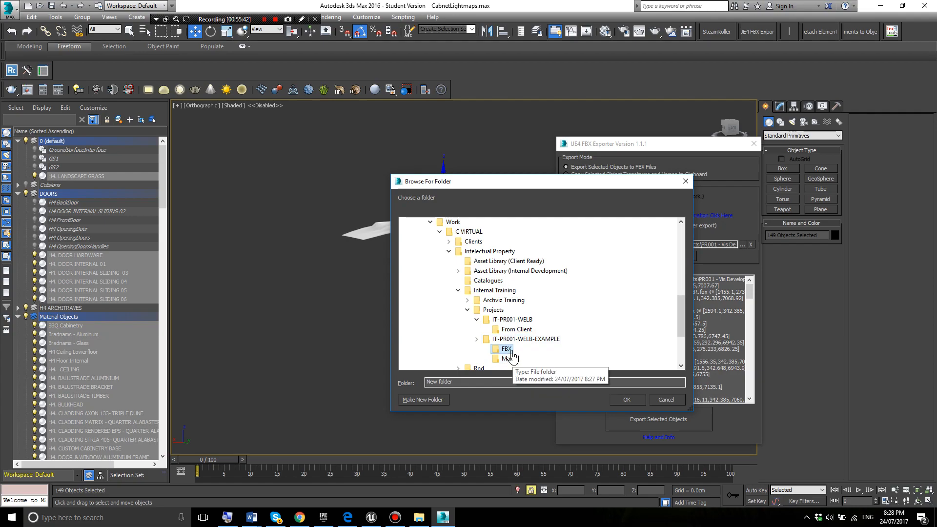
- Set the FBX subfolder of IT-PR001-WELB-EXAMPLE as the export path
{"action": "left_click", "coordinate": [521, 338]}
{"action": "left_click", "coordinate": [507, 349]}
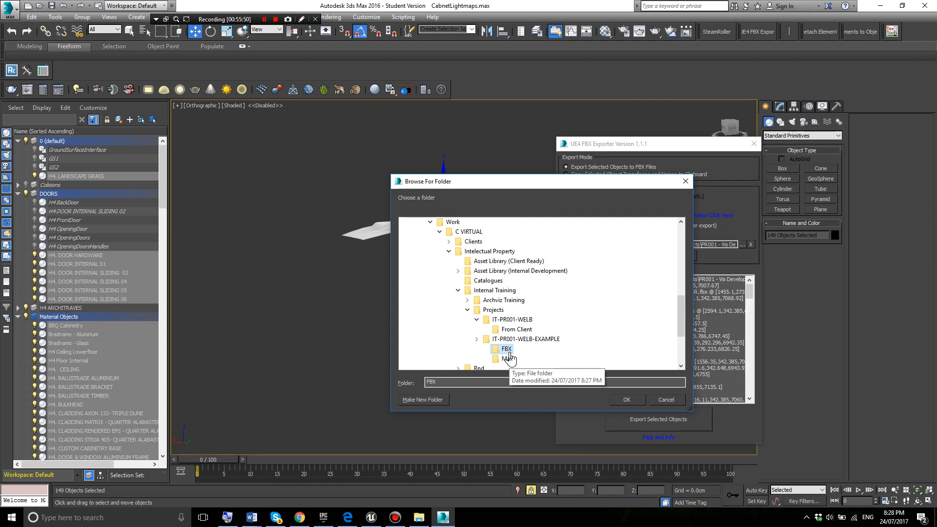
{"action": "left_click", "coordinate": [626, 400]}
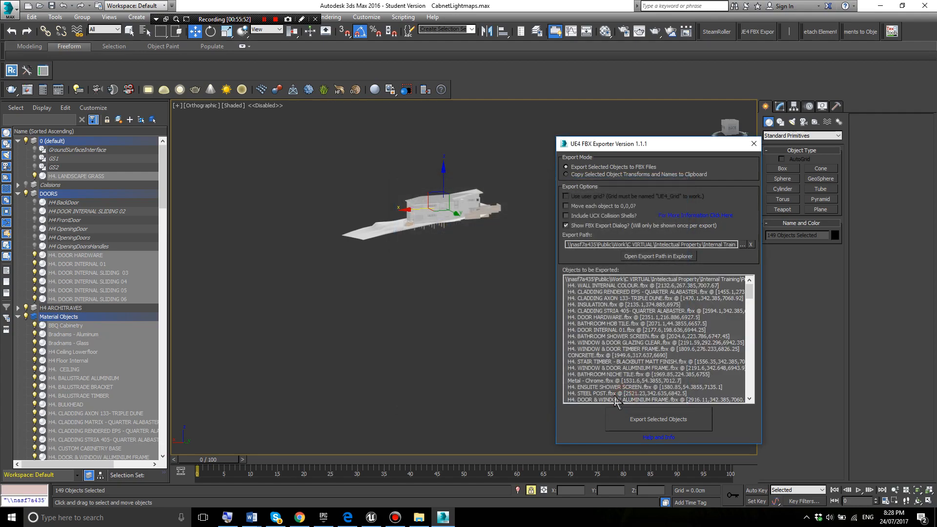
- Export the selected objects to FBX files, accepting the FBX export settings
{"action": "left_click", "coordinate": [649, 423]}
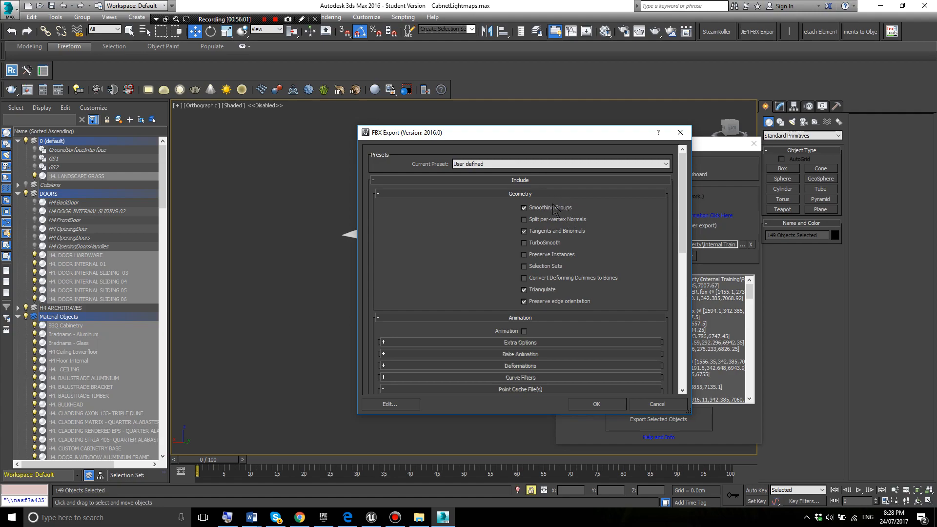
{"action": "double_click", "coordinate": [547, 289]}
{"action": "left_click", "coordinate": [605, 406]}
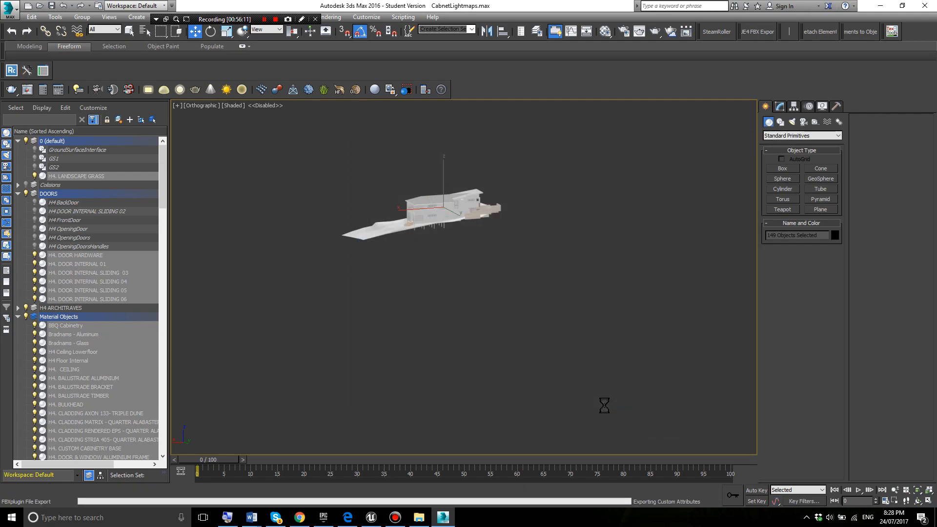